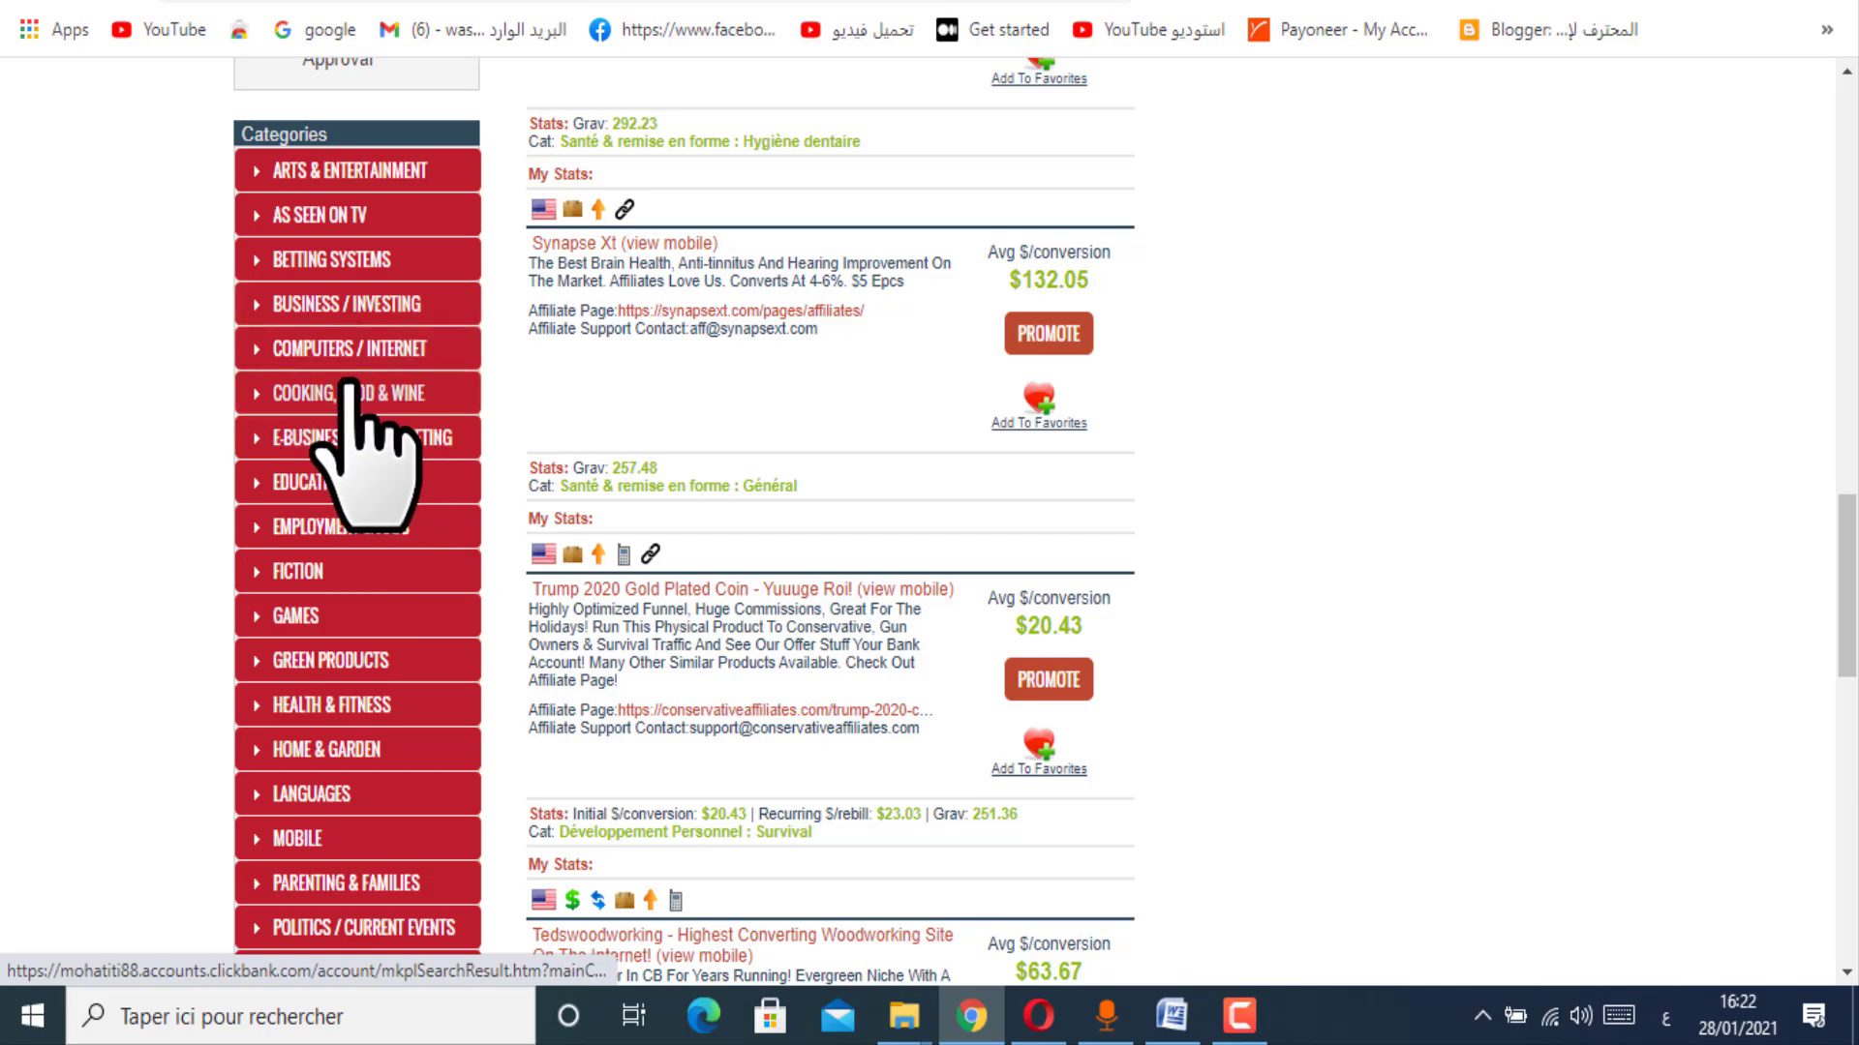
Step: Examine the ClickBank marketplace categories, filters and listed offers, highlighting the title of the Custom Keto Diet offer
scroll(358, 542, "down", 5)
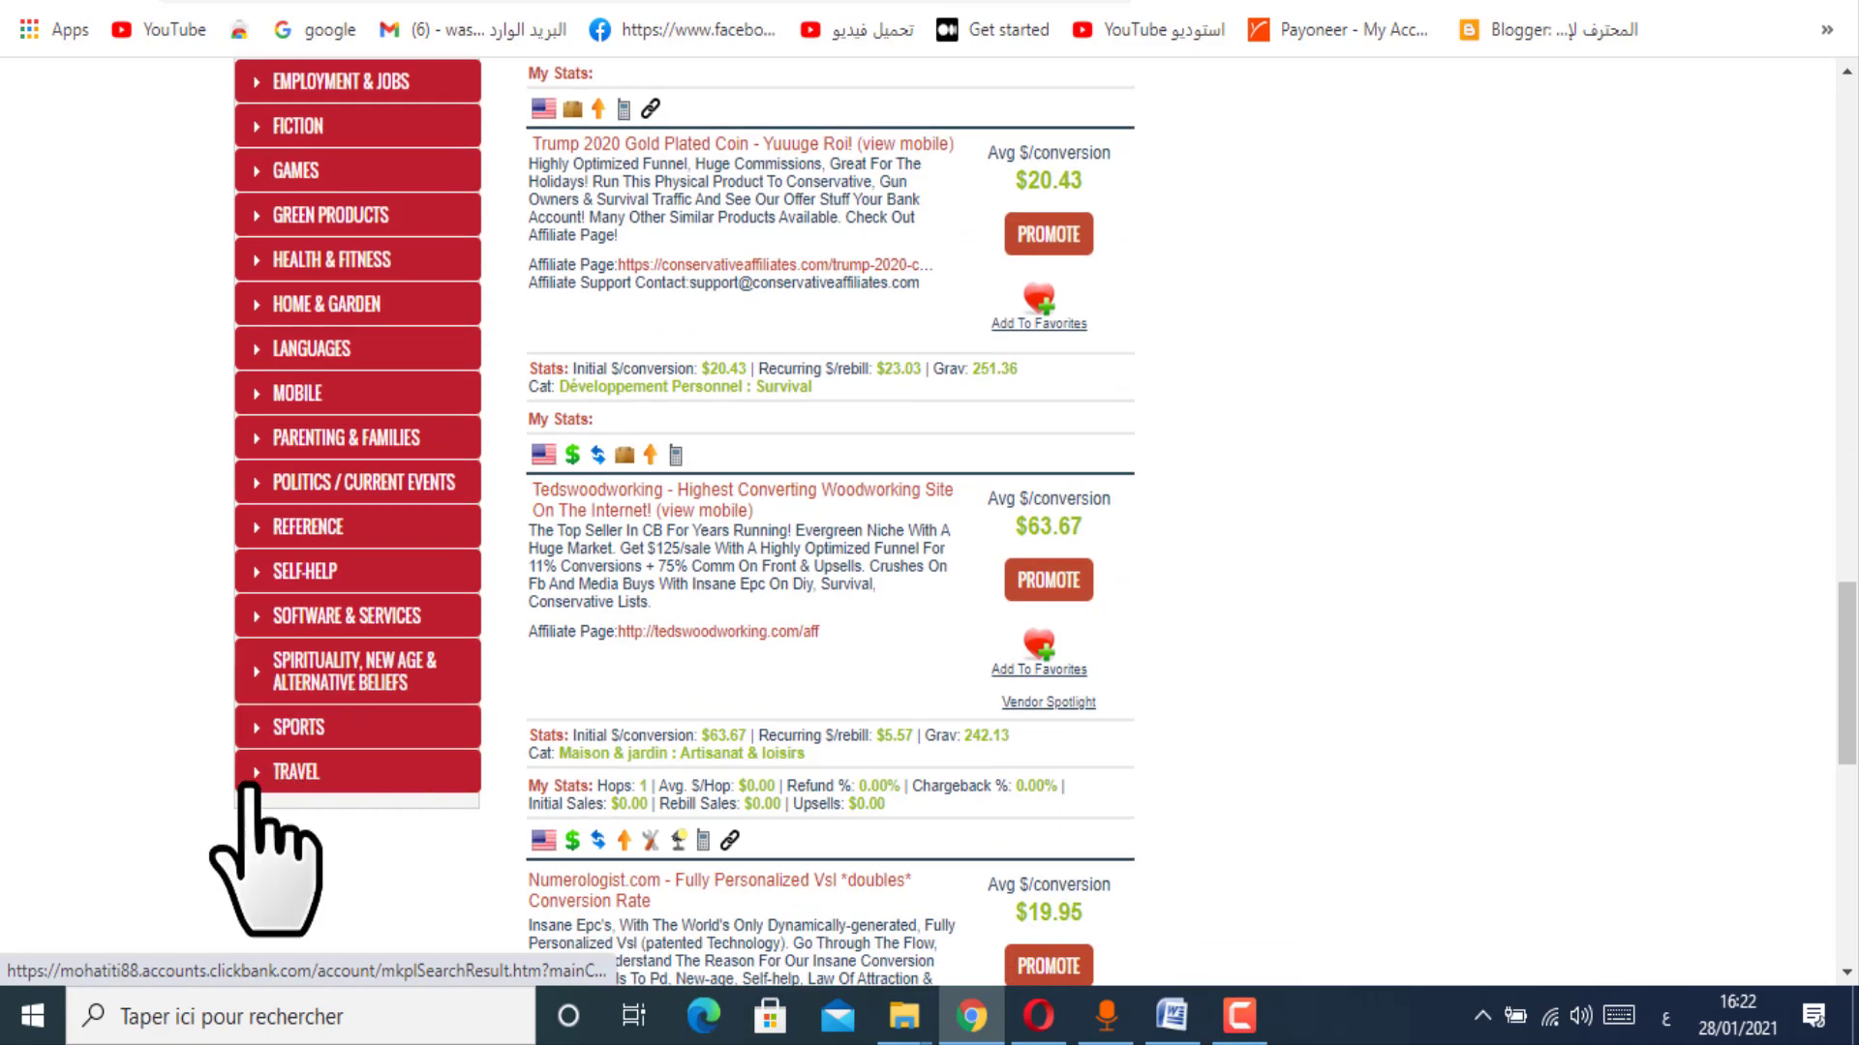
scroll(218, 930, "up", 1)
scroll(242, 871, "up", 4)
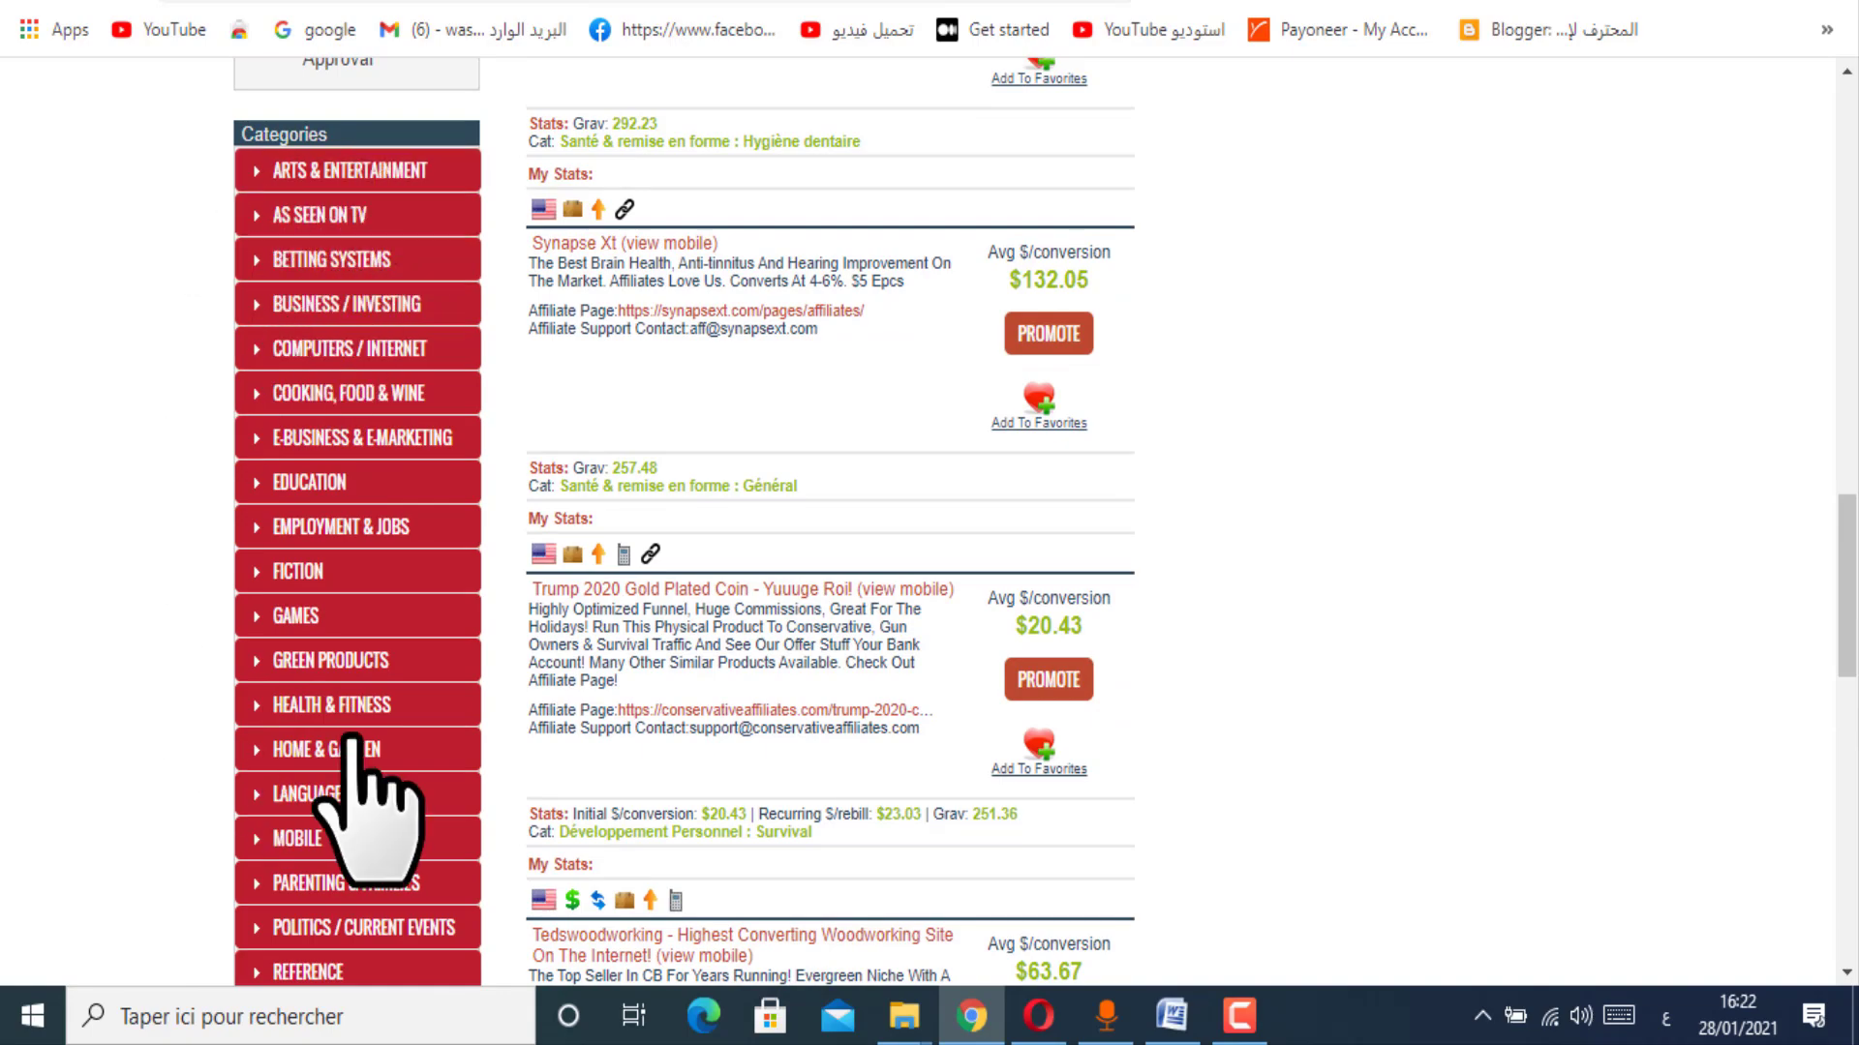
scroll(768, 913, "up", 14)
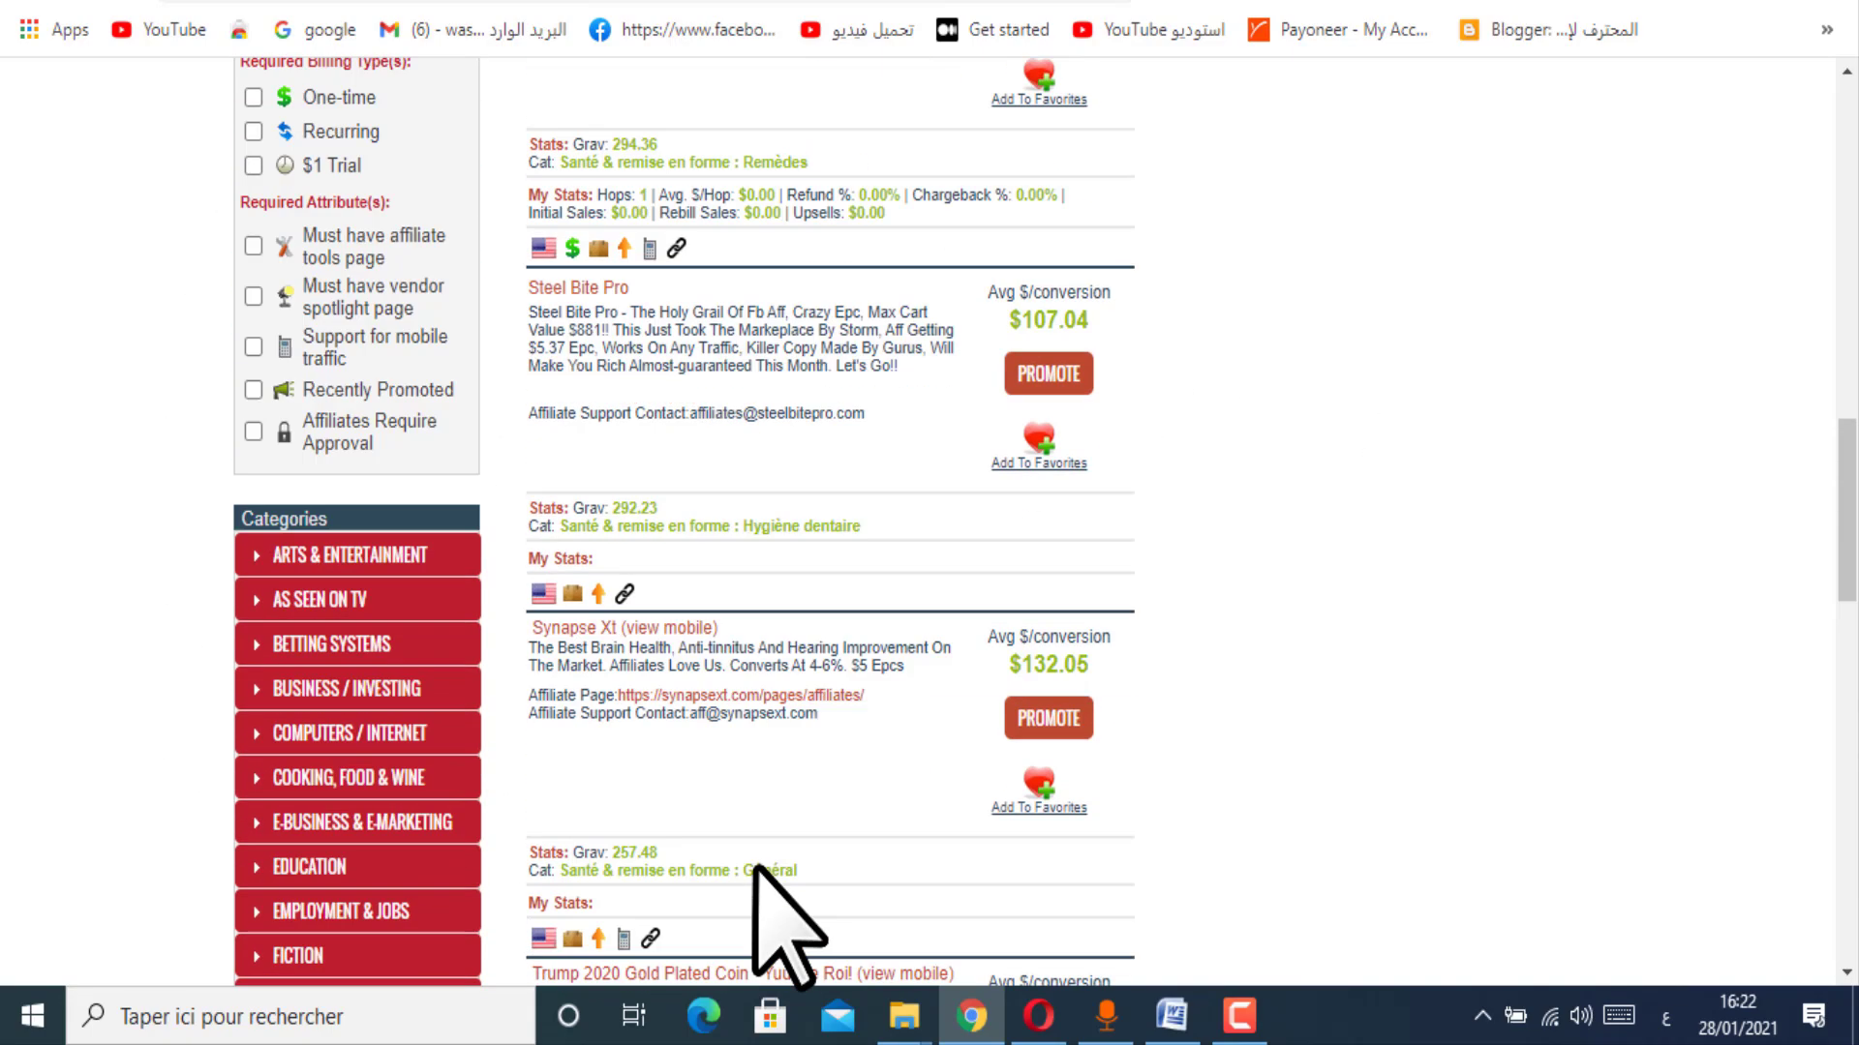
scroll(290, 622, "up", 6)
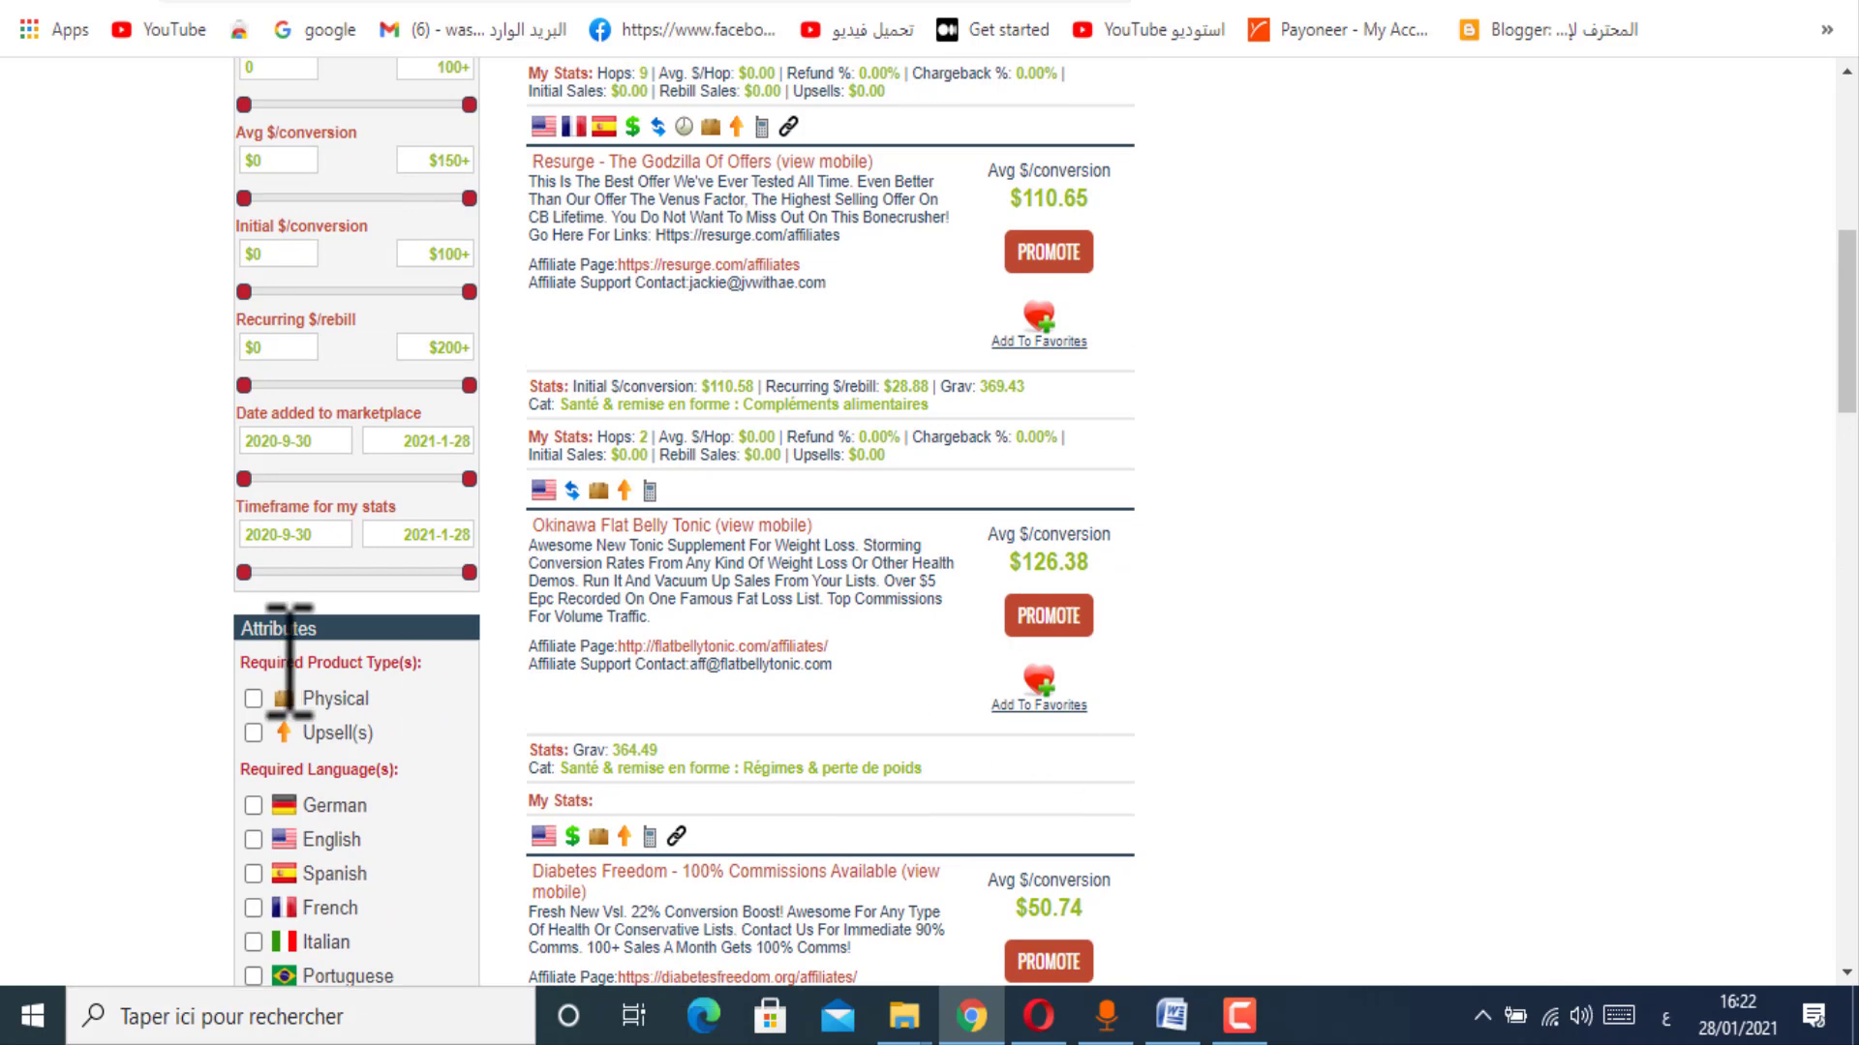
scroll(530, 804, "up", 3)
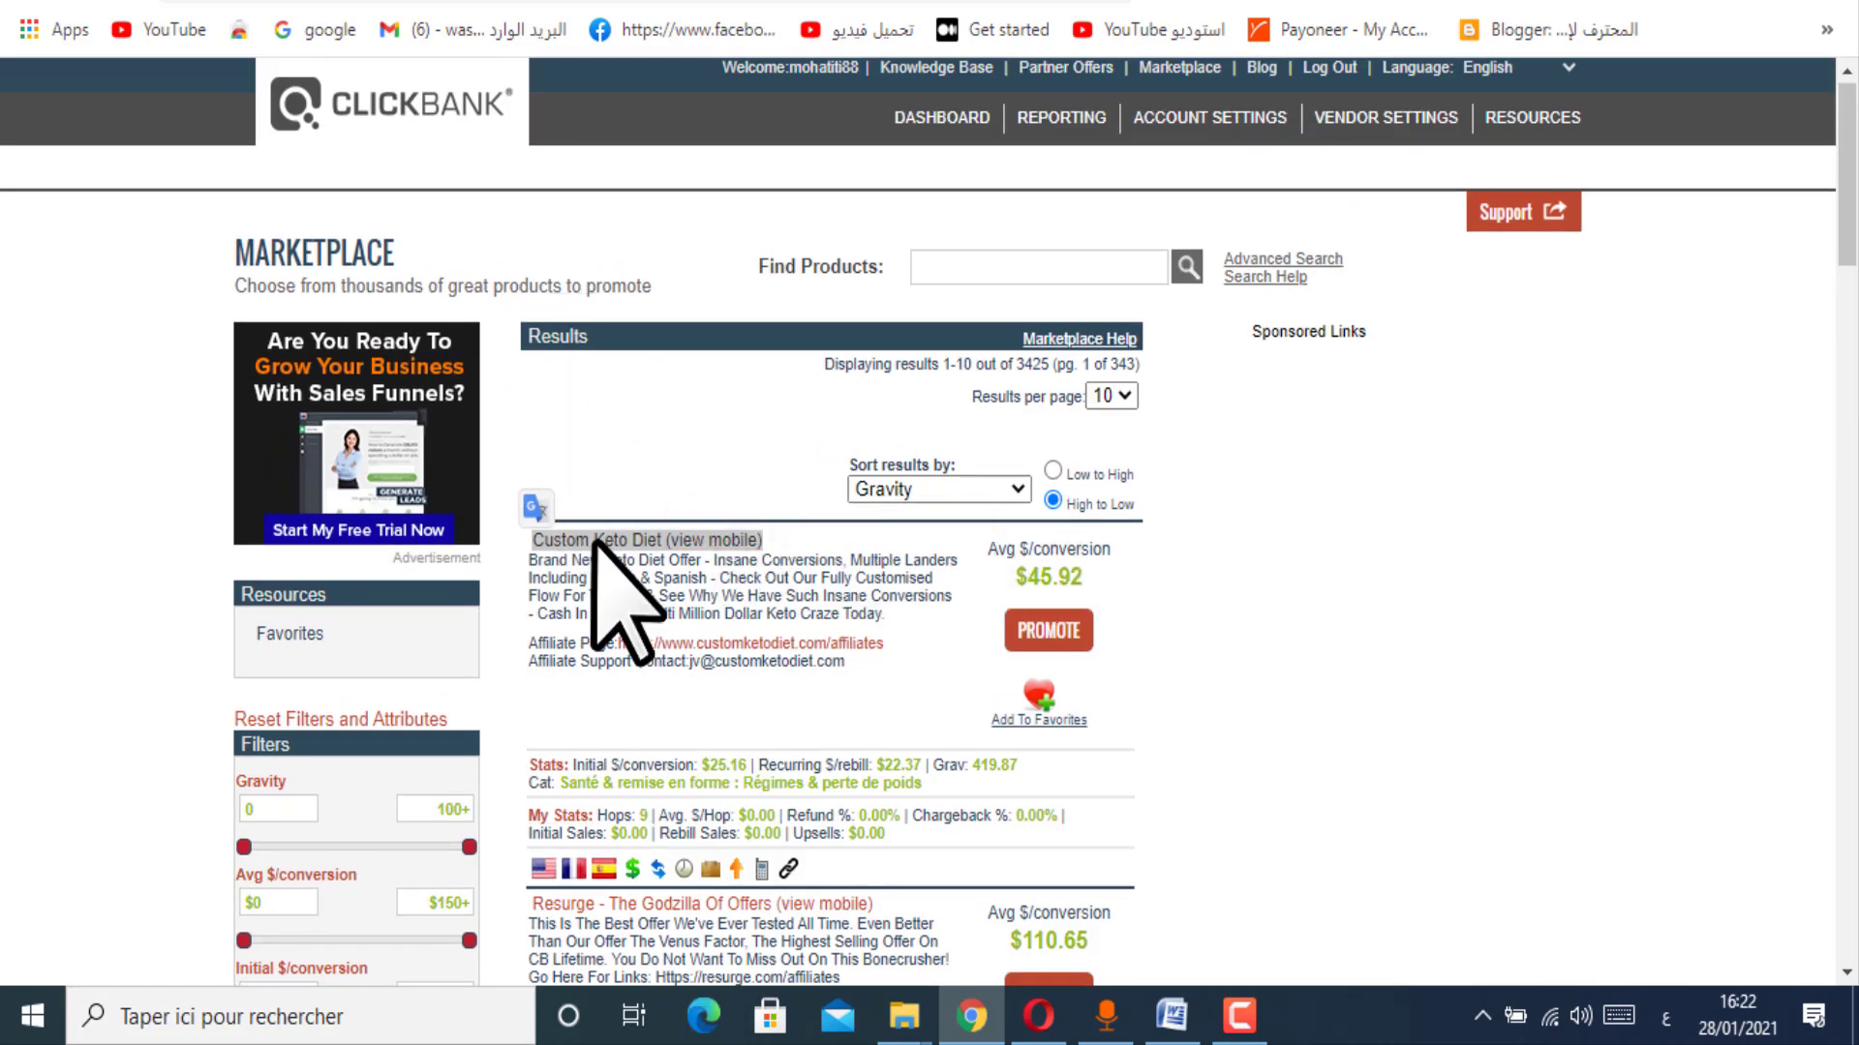
left_click(644, 460)
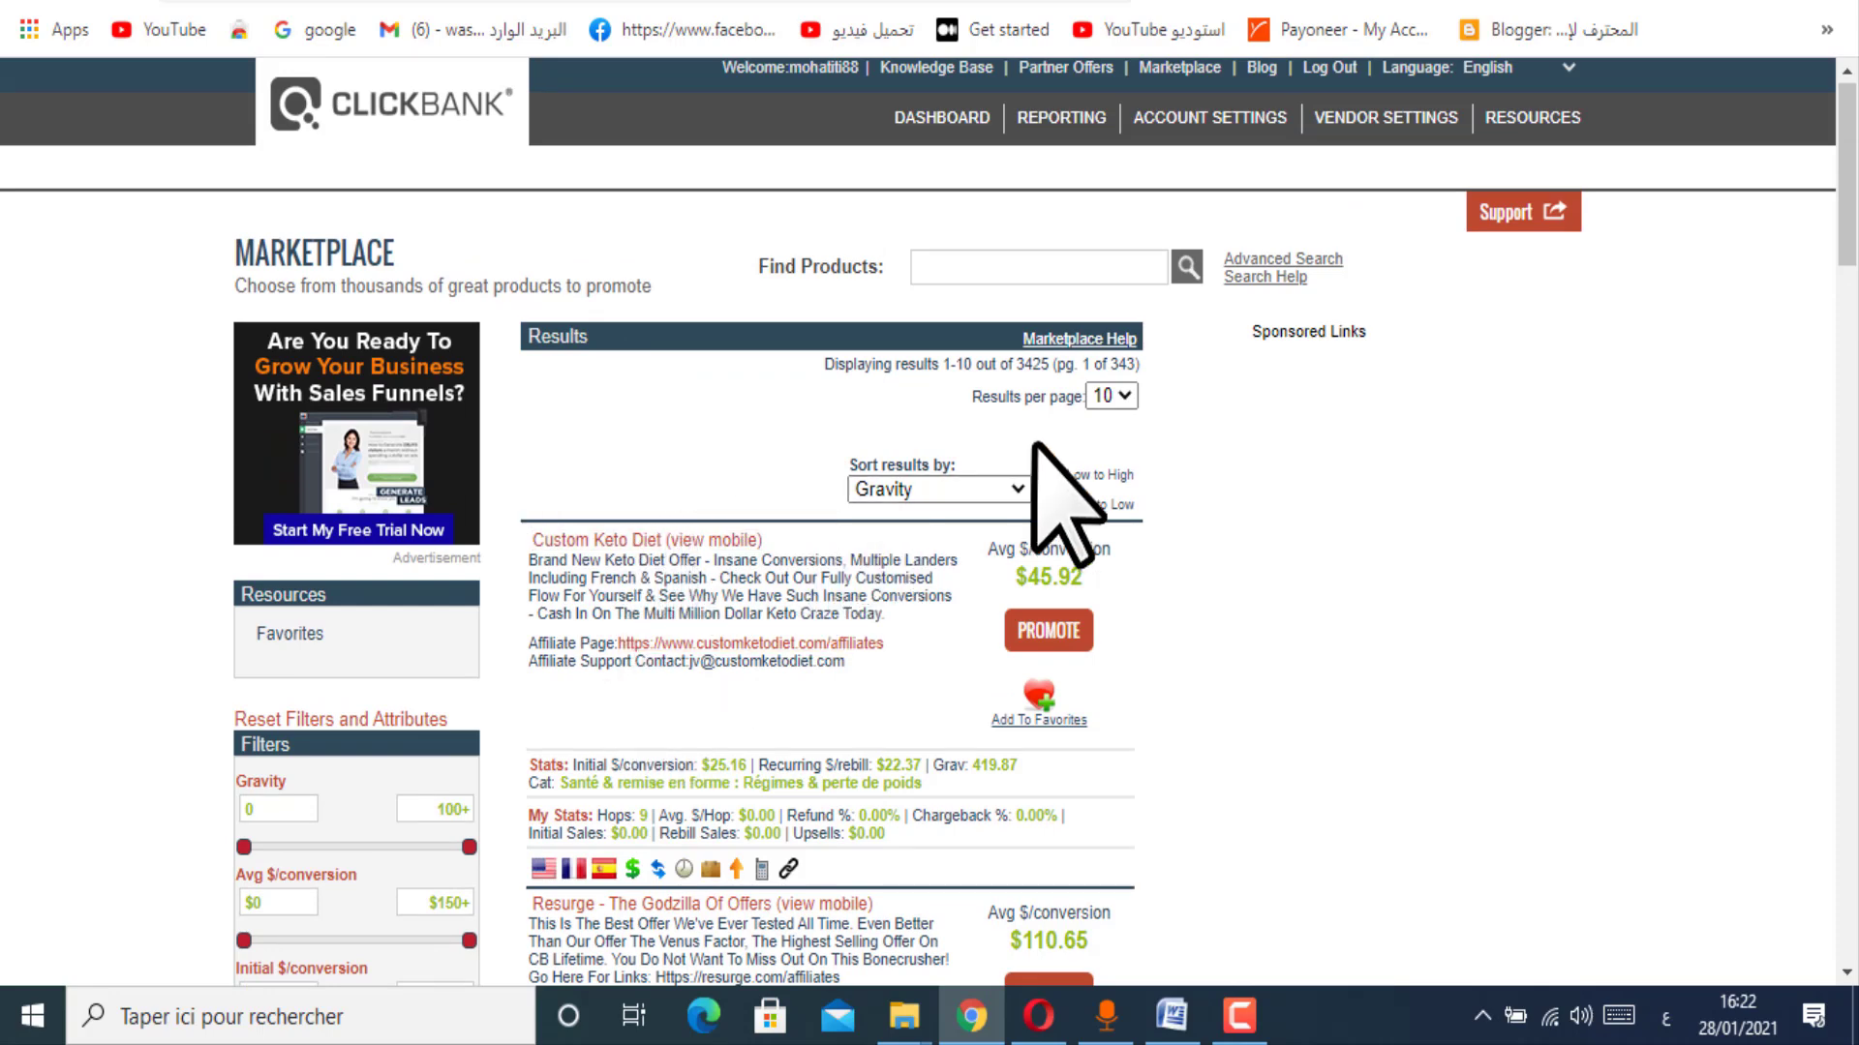
left_click_drag(762, 539, 521, 532)
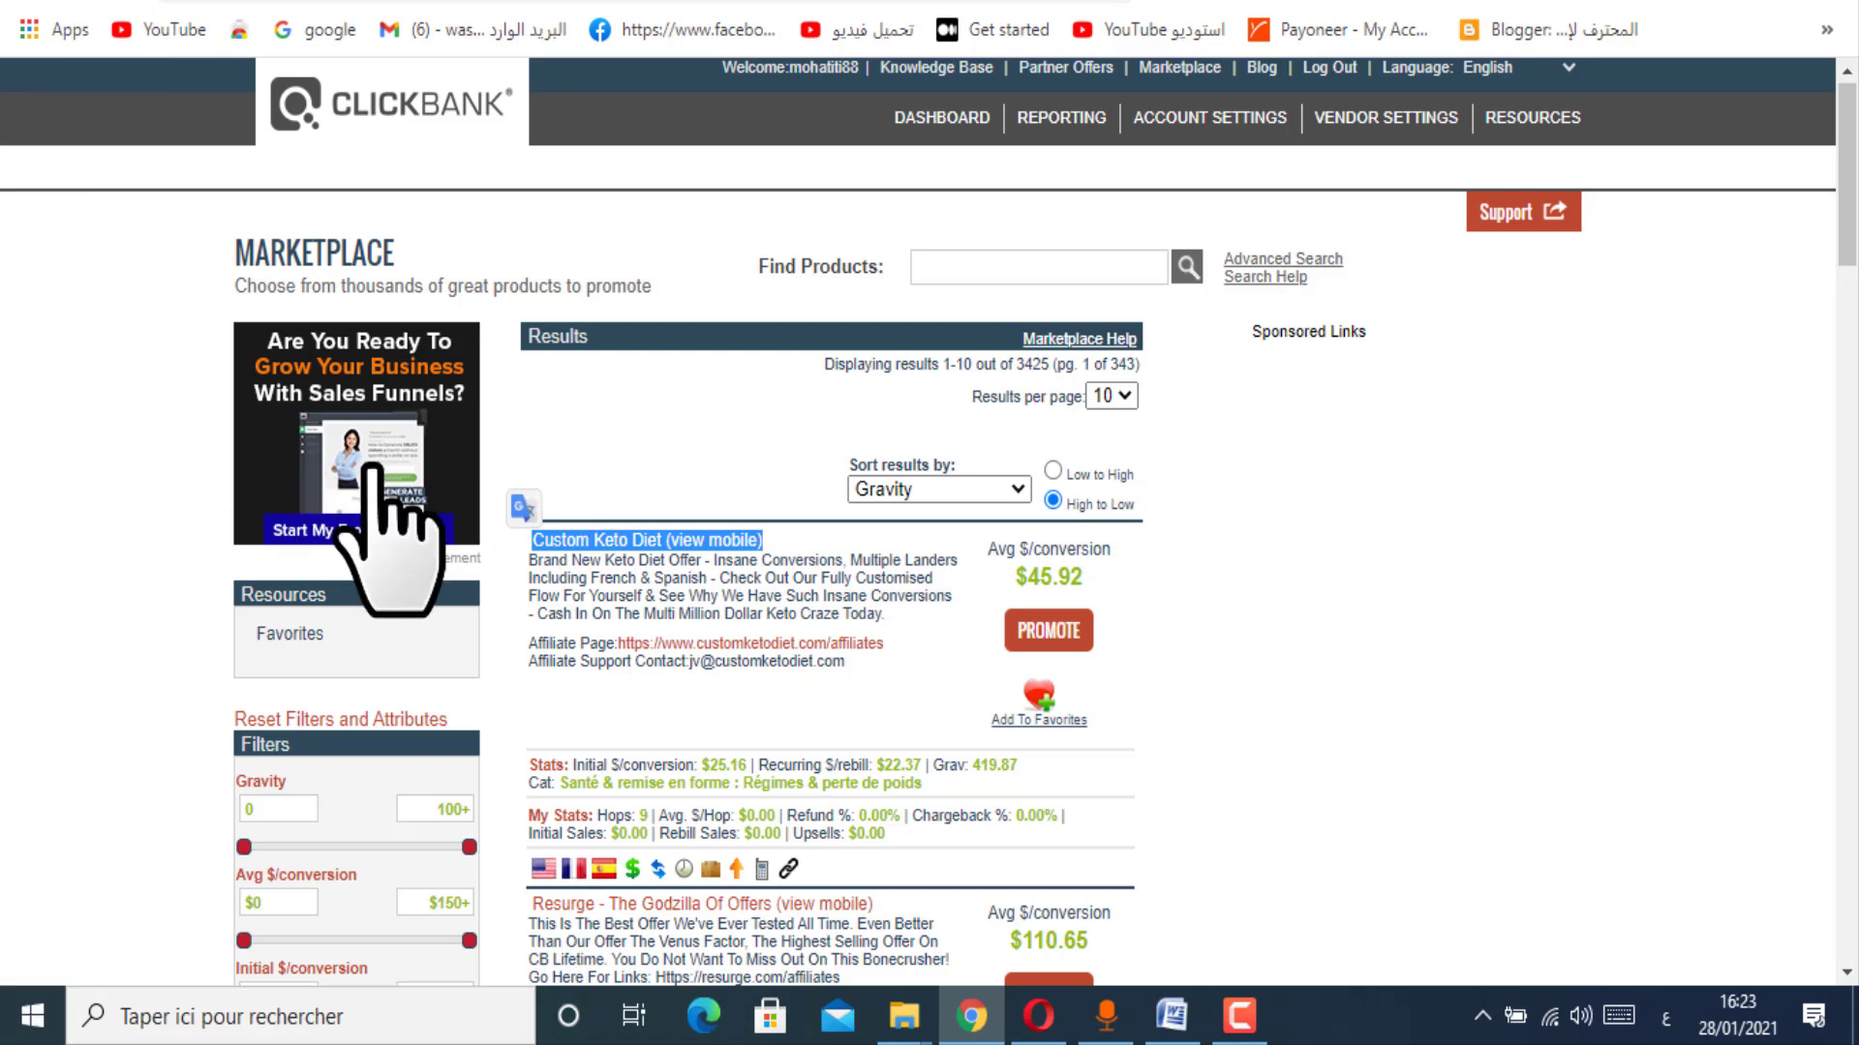
Step: Switch to the wave.video site and open its Pricing page in a separate browser tab
left_click(229, 3)
left_click(411, 643)
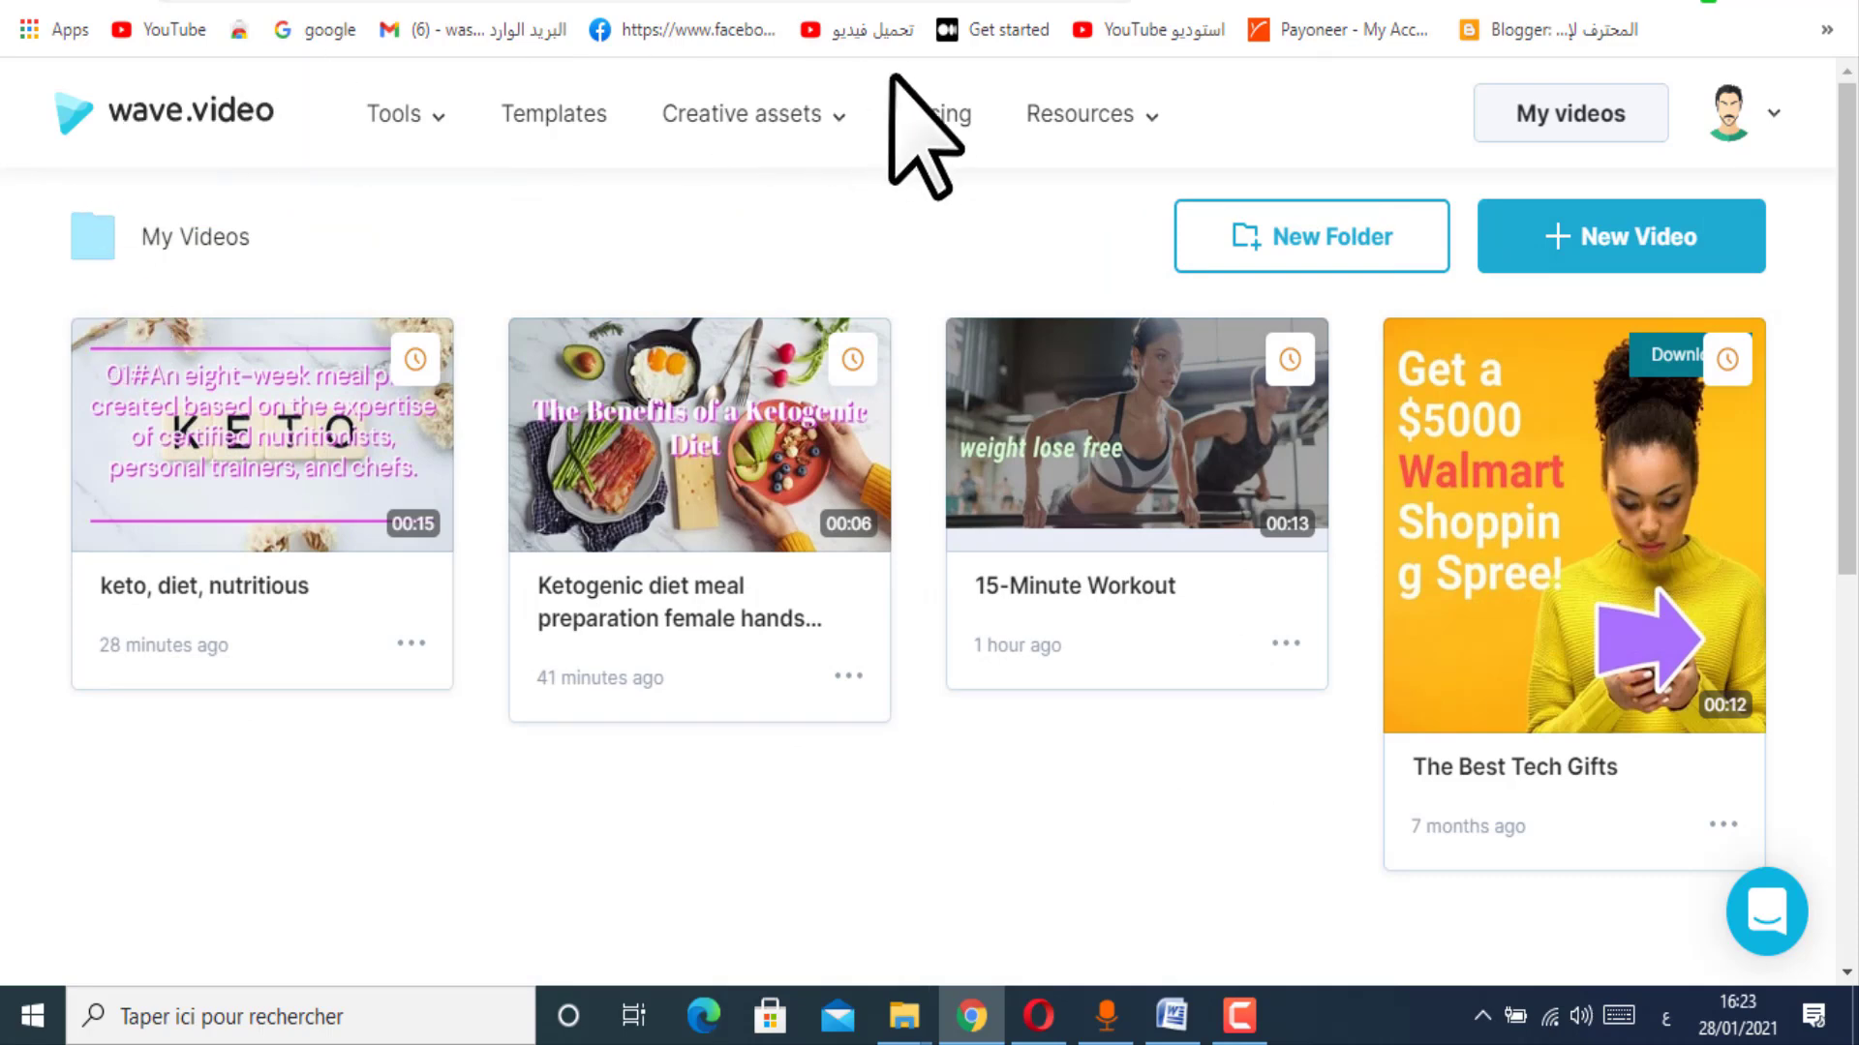
right_click(959, 118)
left_click(1007, 140)
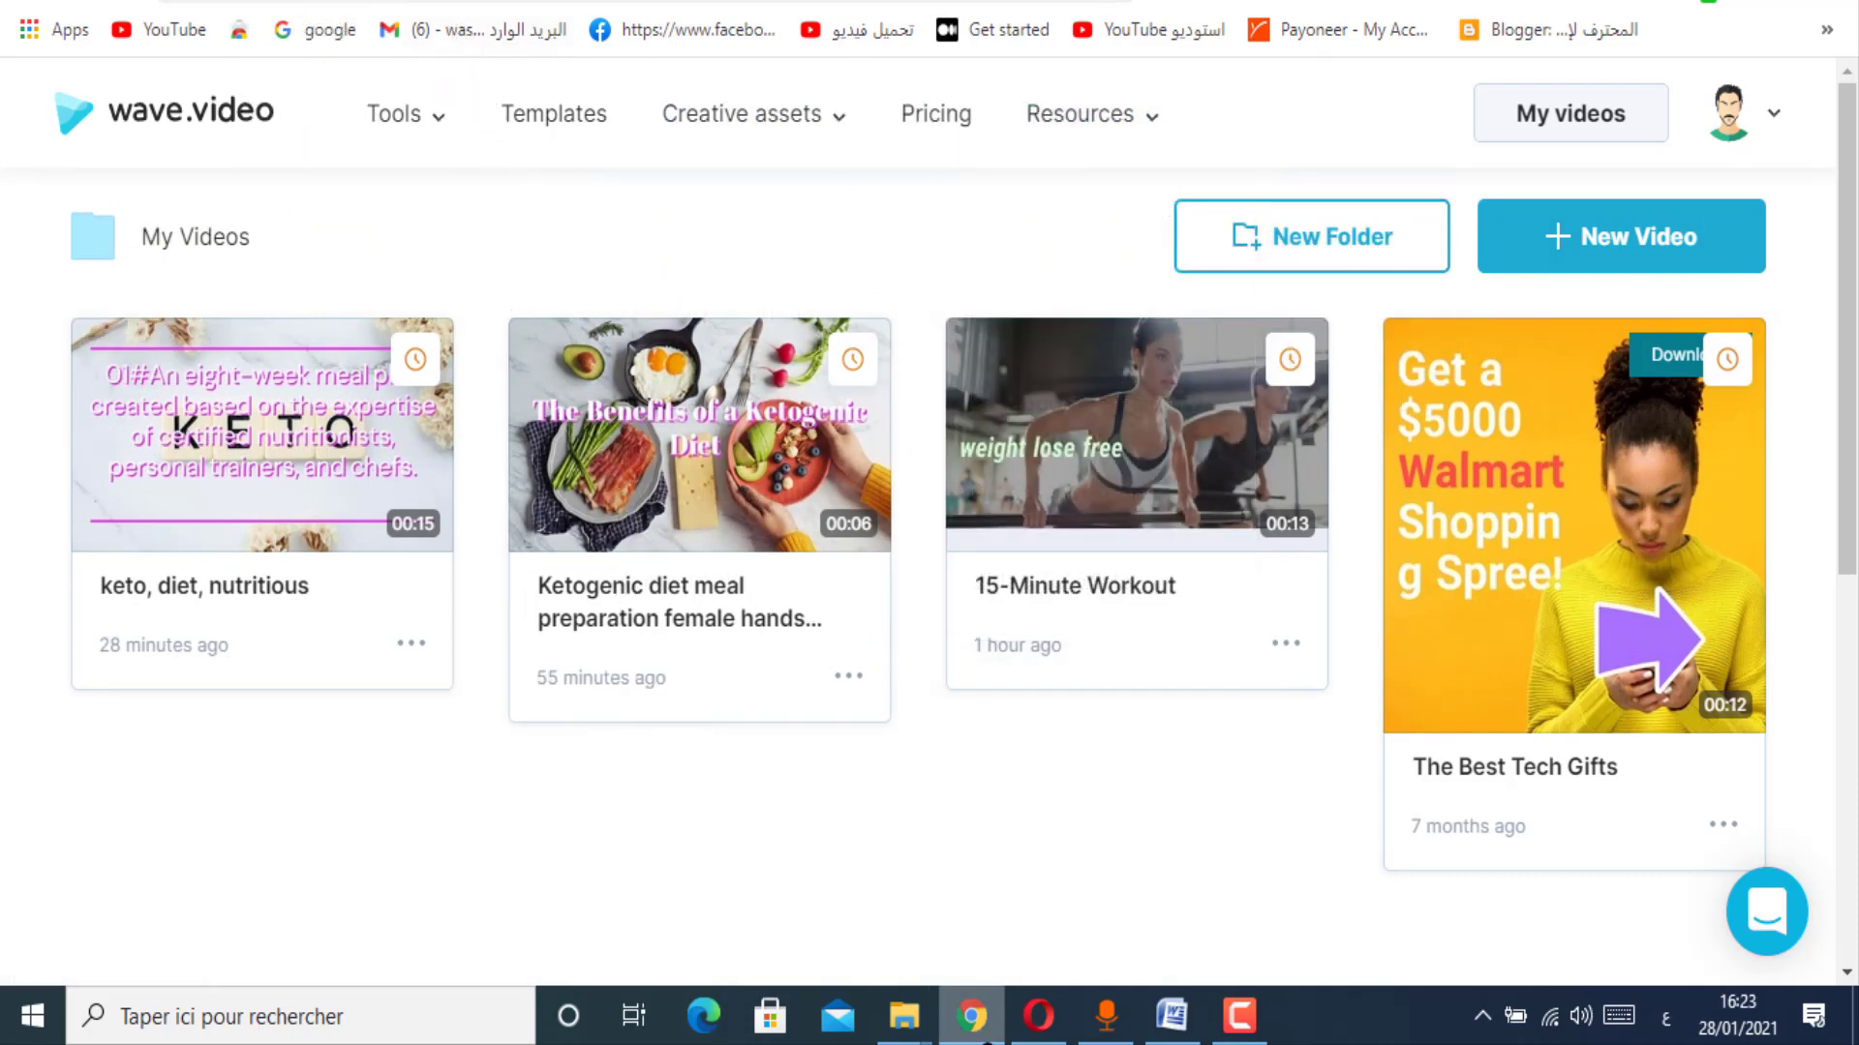
mouse_move(1237, 1012)
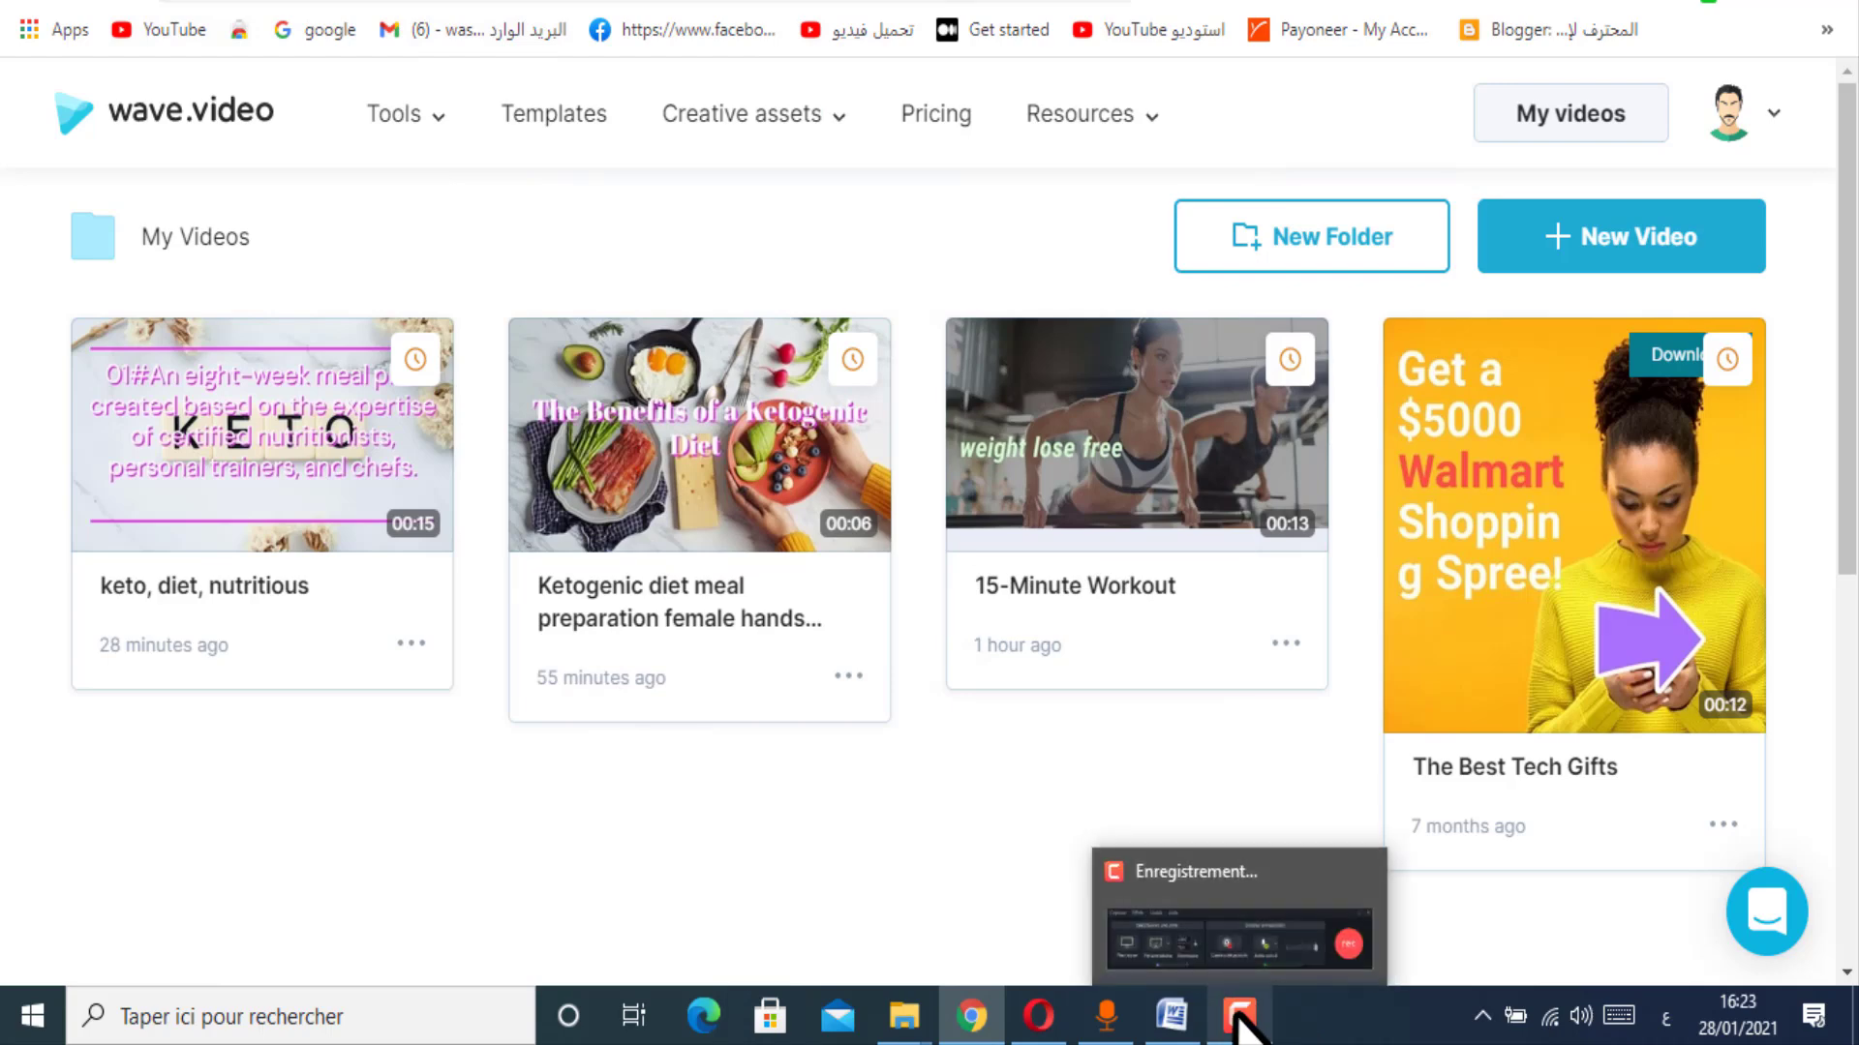
left_click(323, 8)
mouse_move(356, 112)
Step: Compare the features of the three wave.video plans and highlight the Creator plan's monthly price
scroll(884, 646, "down", 5)
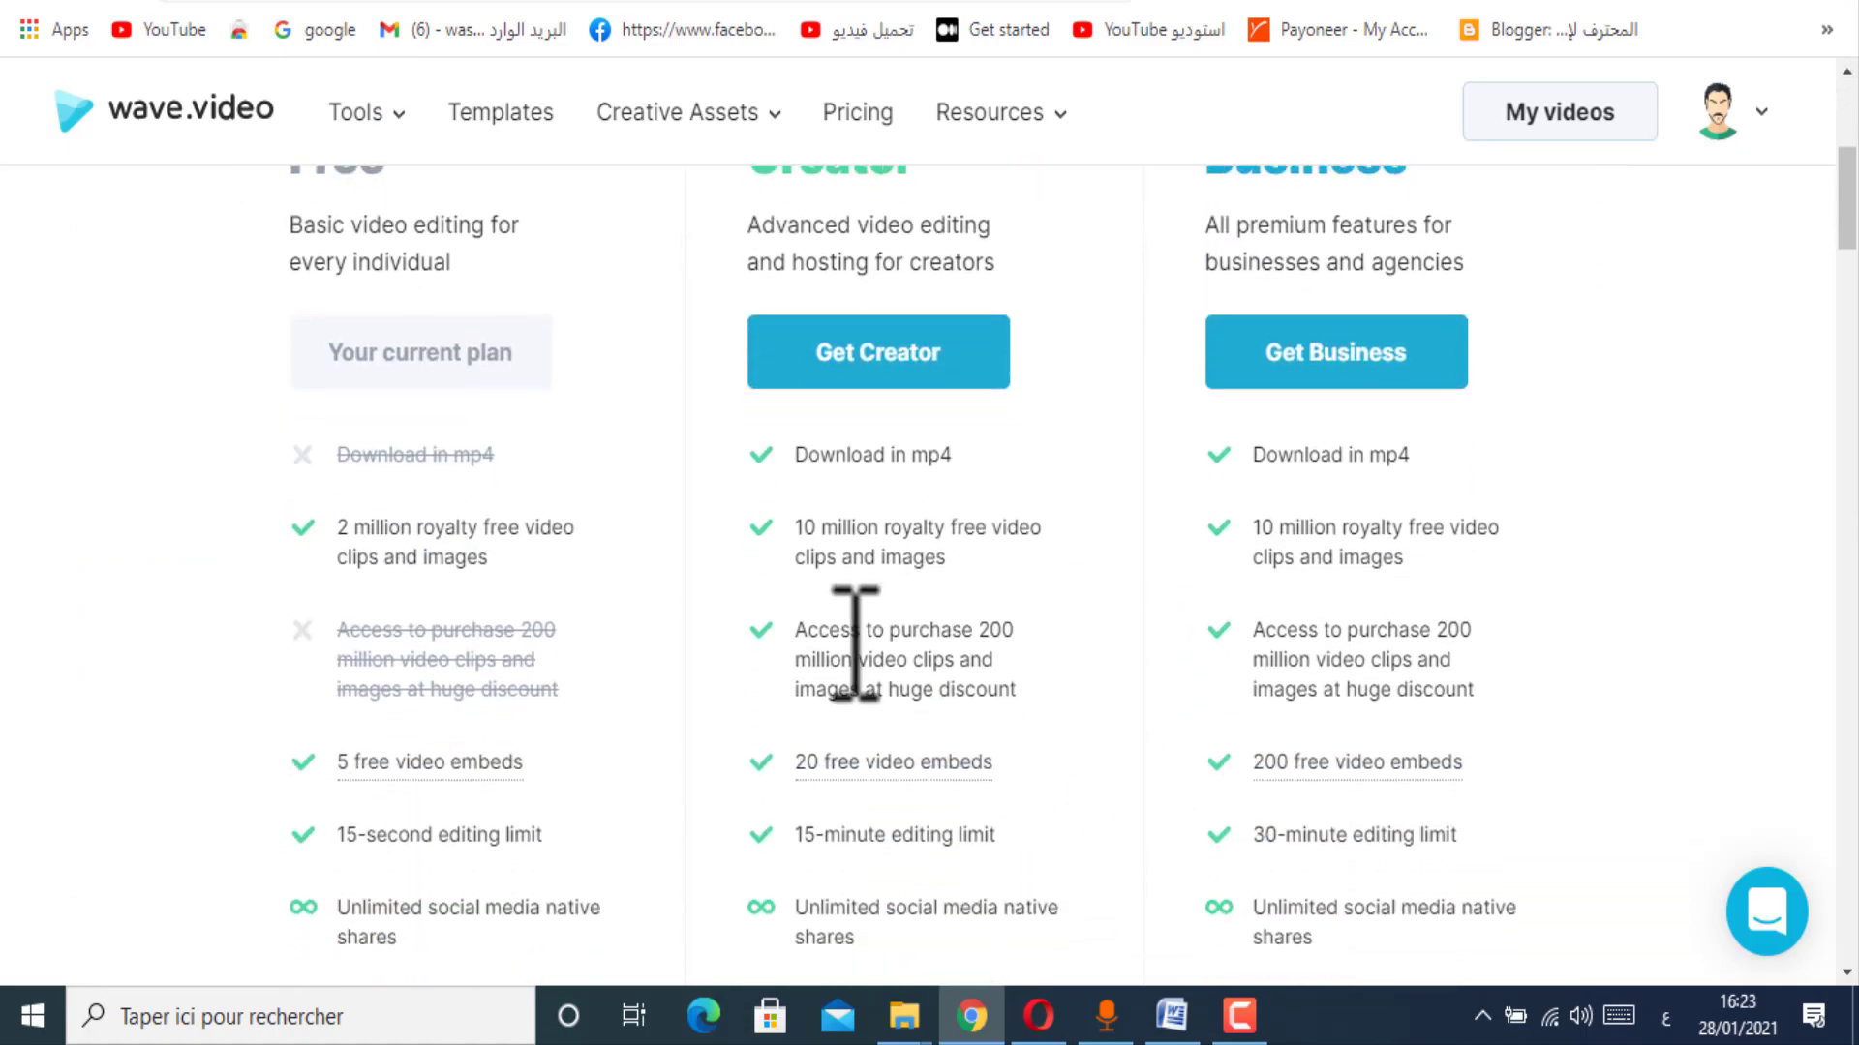
scroll(774, 697, "up", 5)
scroll(771, 765, "down", 15)
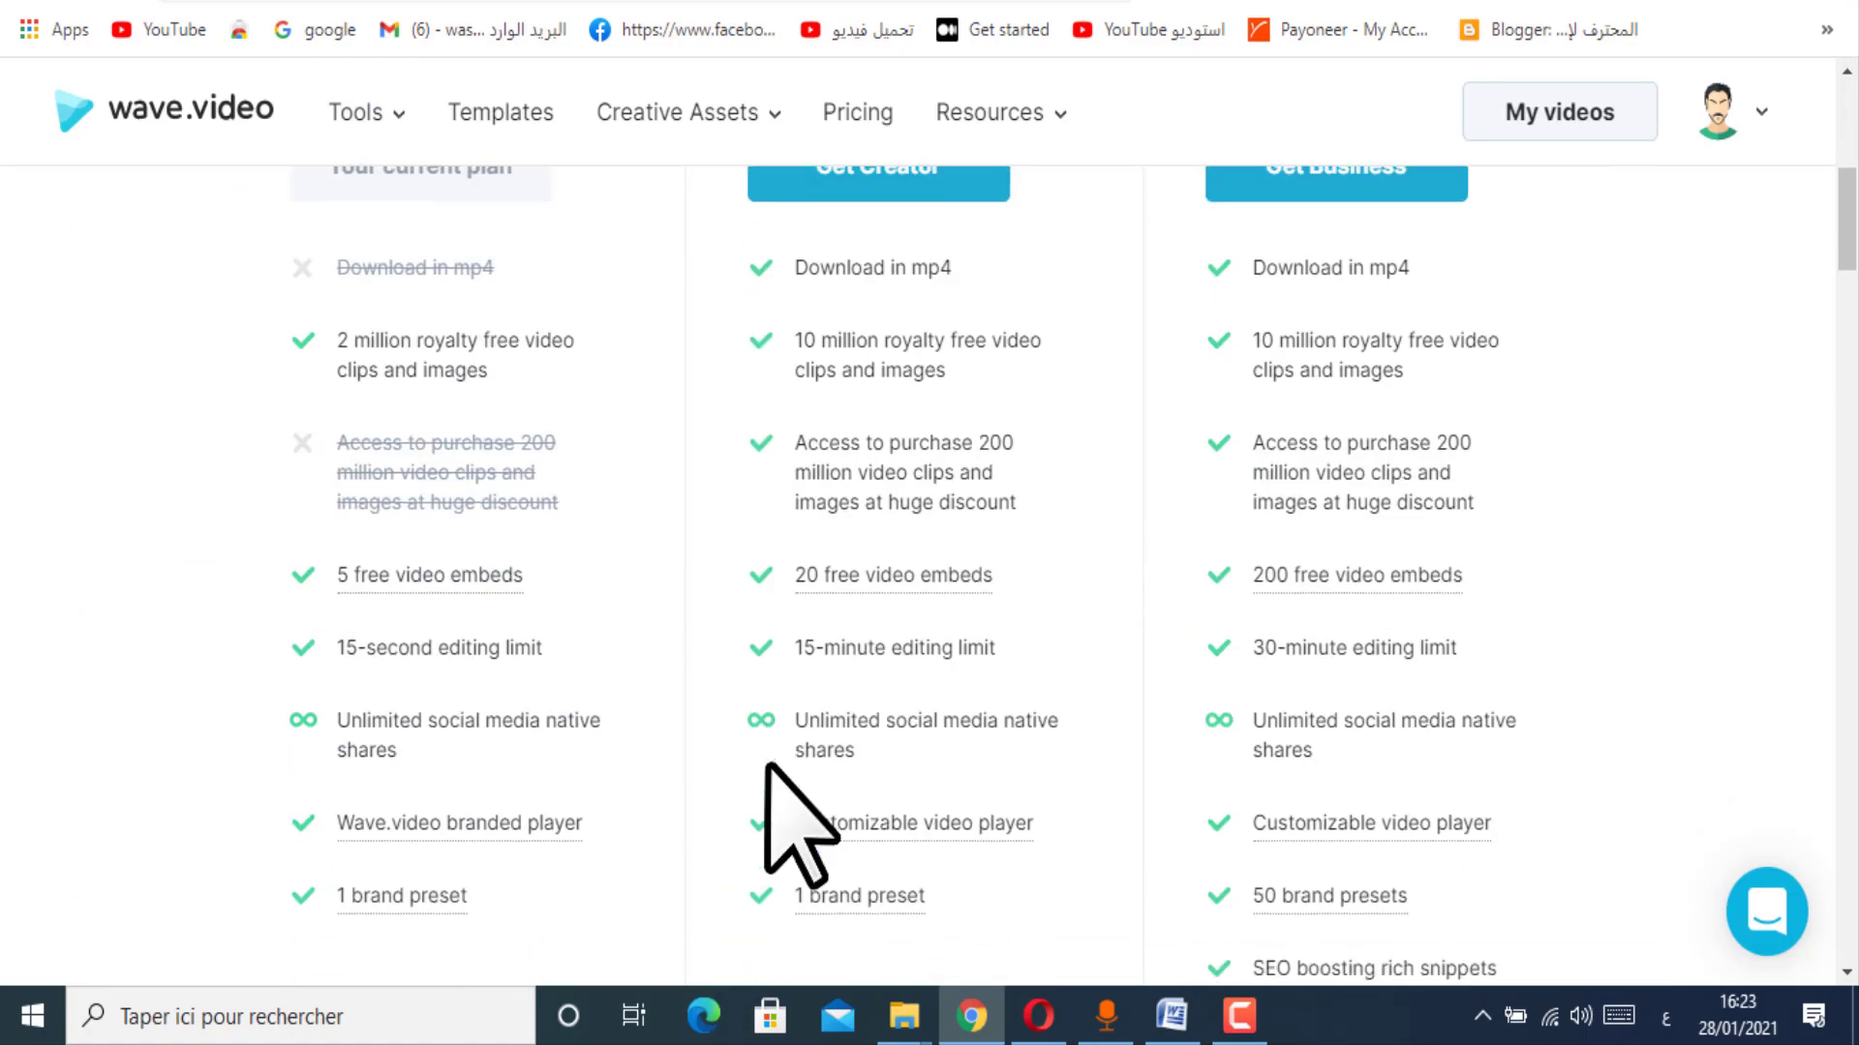
scroll(821, 634, "down", 5)
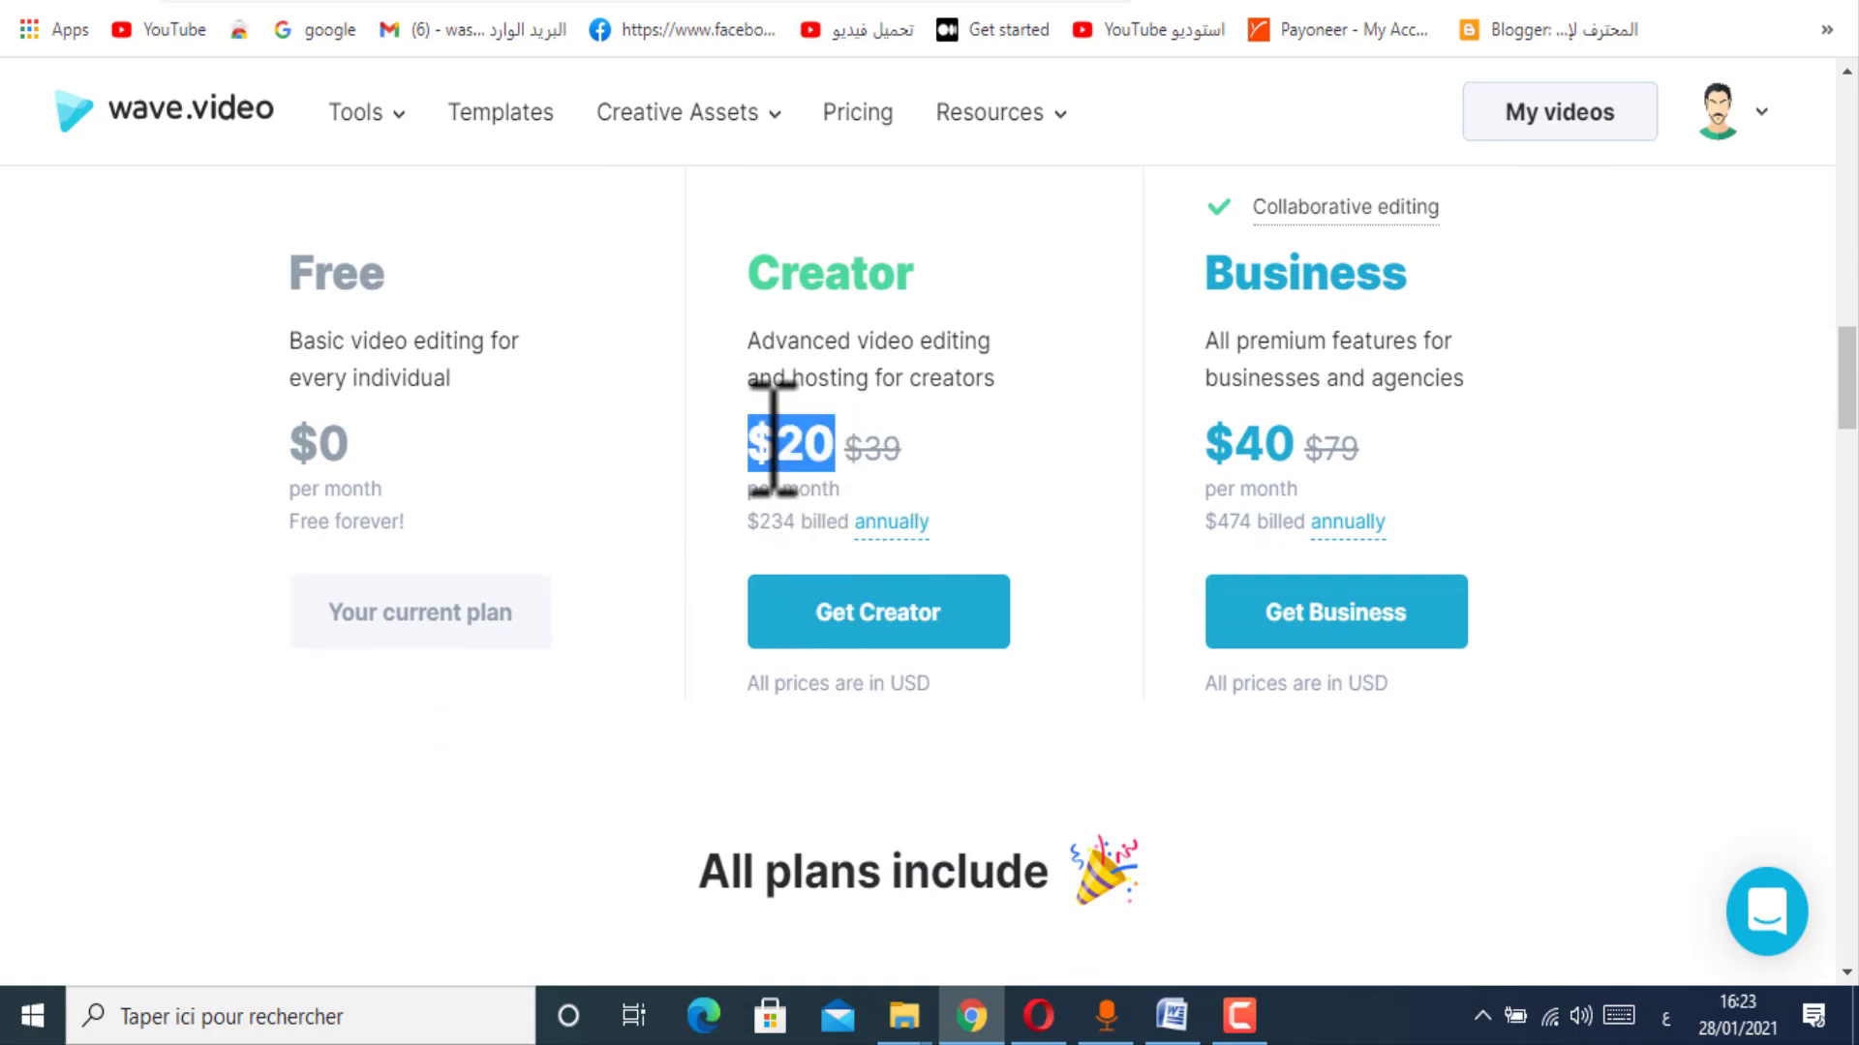
left_click_drag(858, 450, 841, 447)
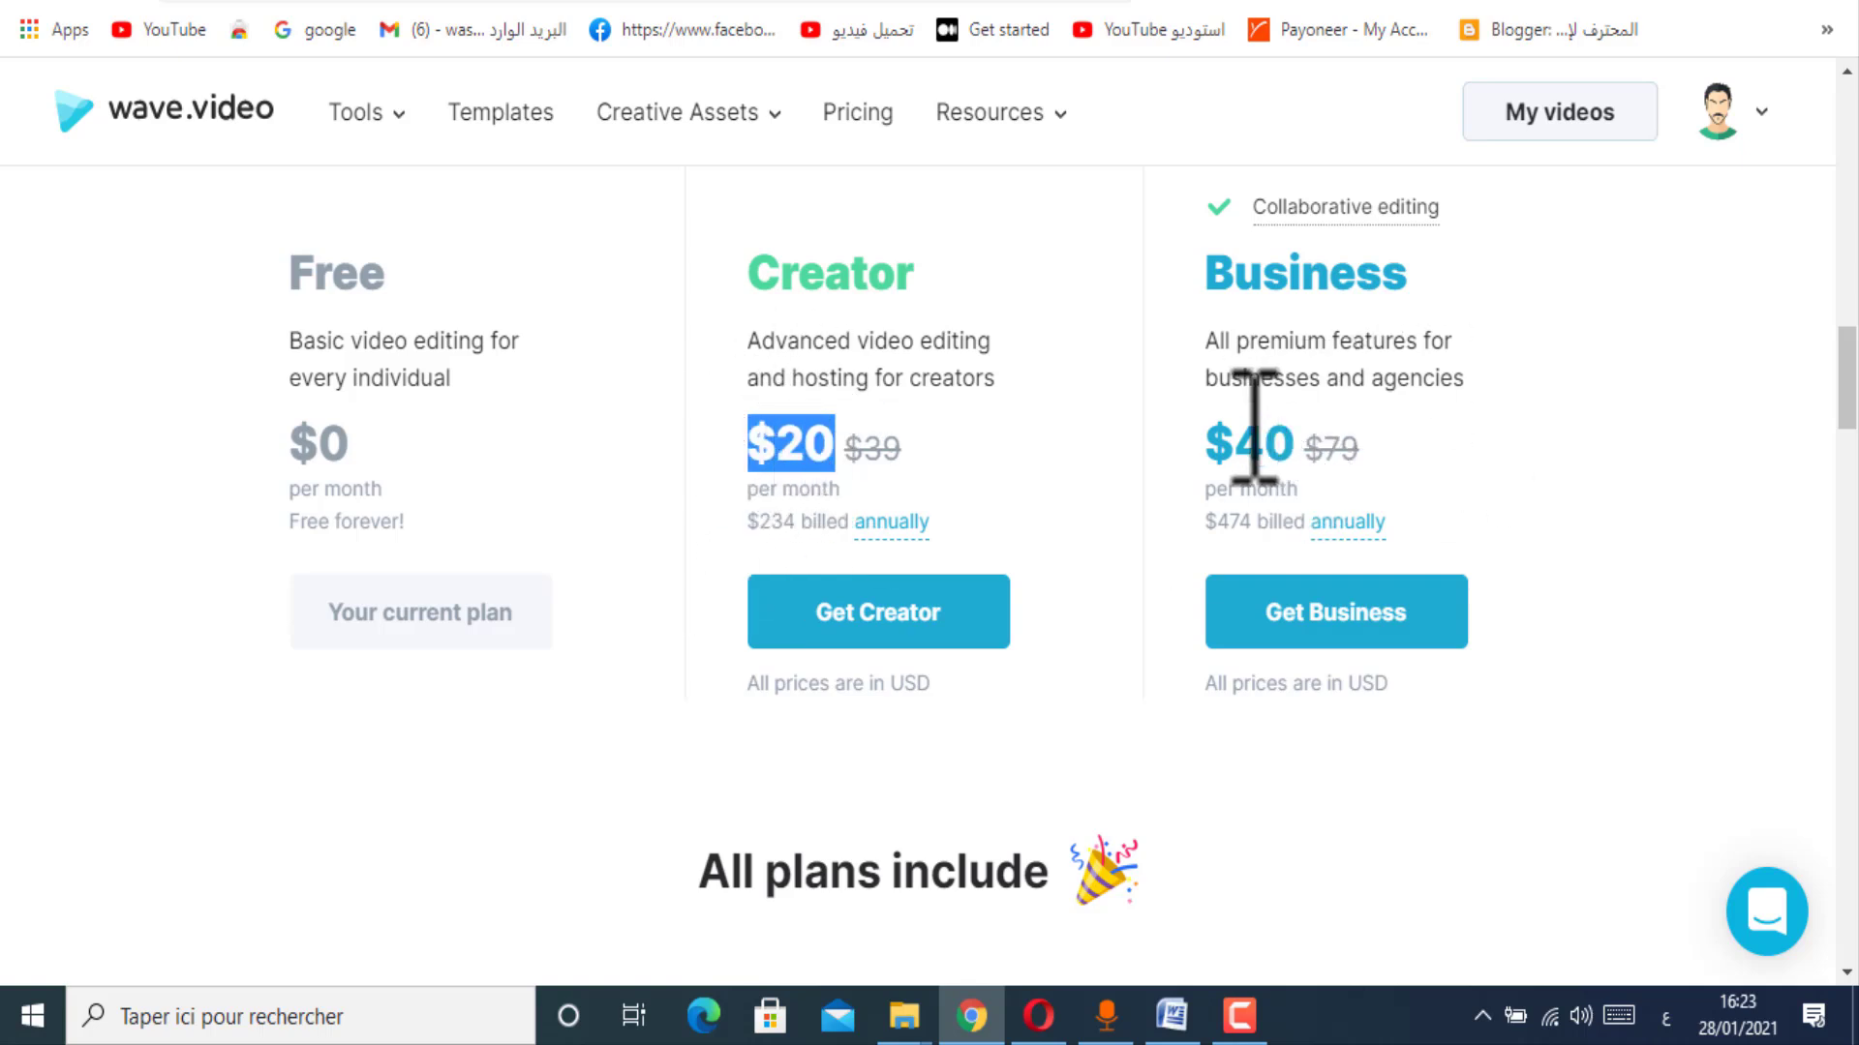
triple_click(1176, 437)
left_click_drag(707, 446, 971, 450)
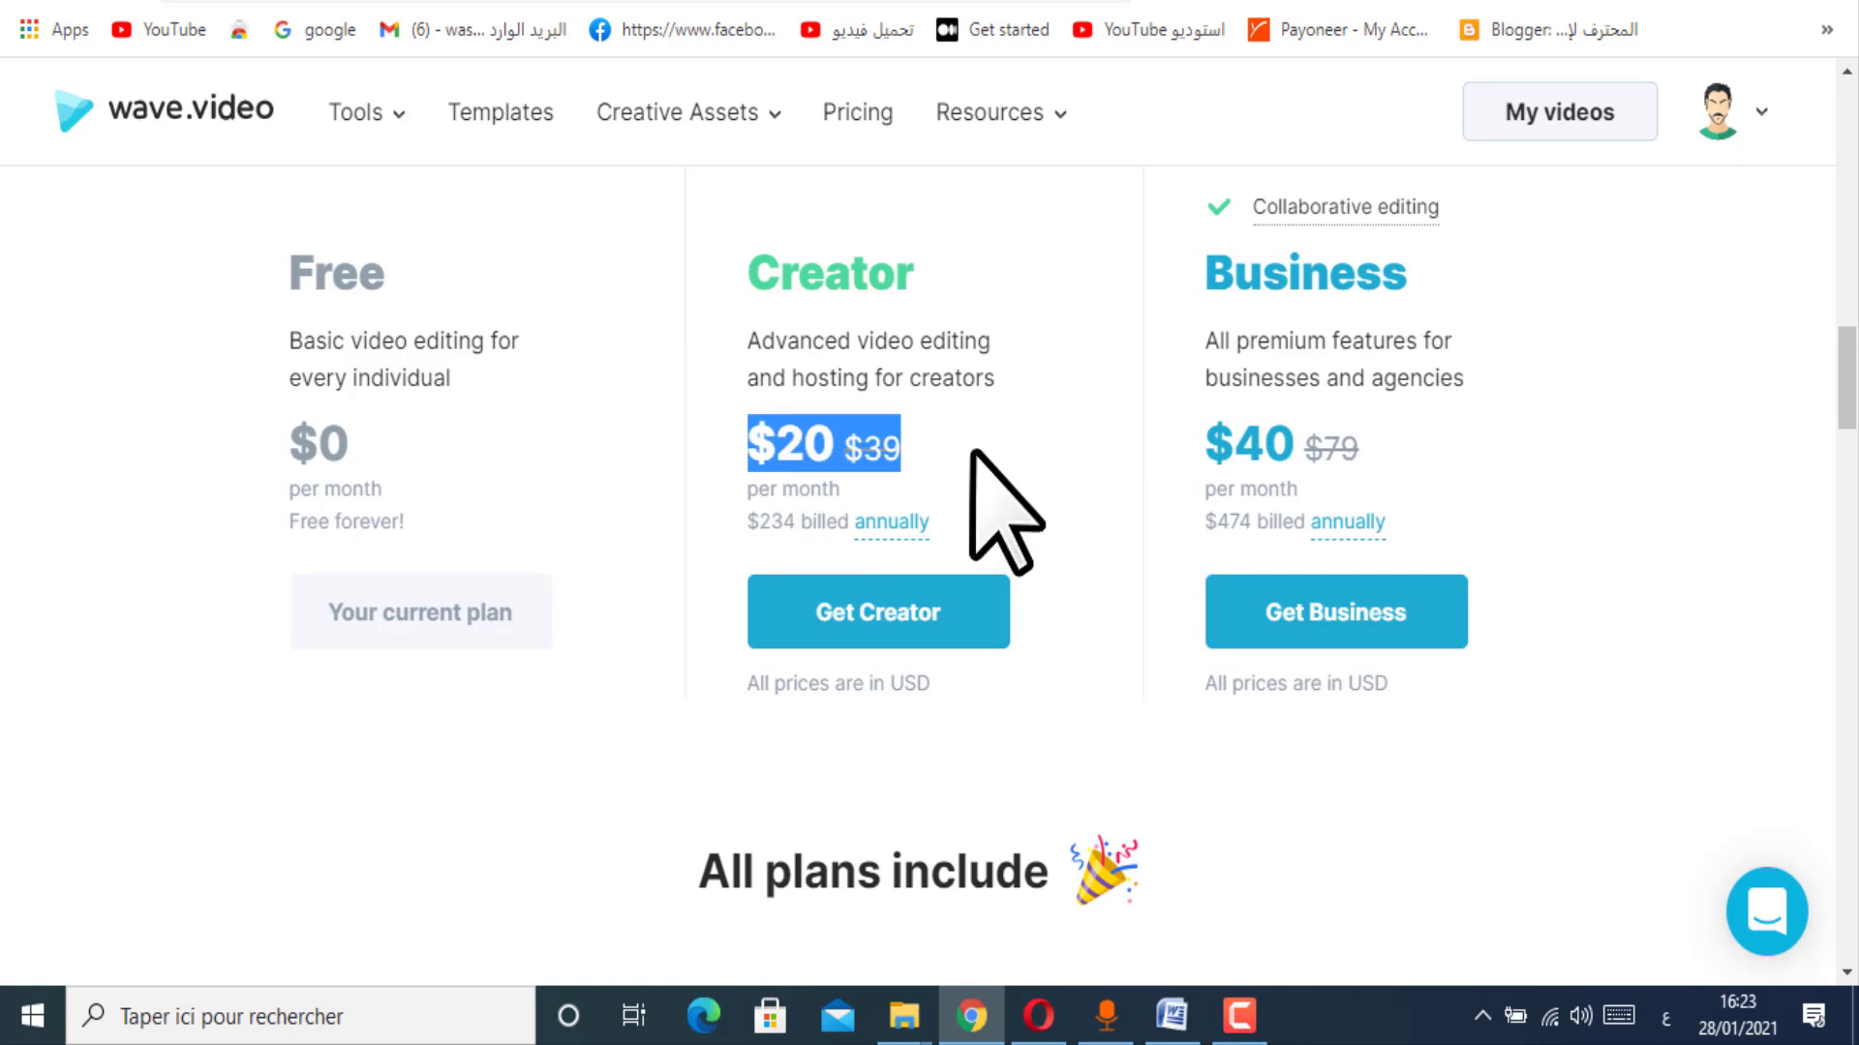
Step: Examine the Free plan's description, price and terms by highlighting its text on the pricing page
scroll(387, 580, "up", 1)
left_click(350, 602)
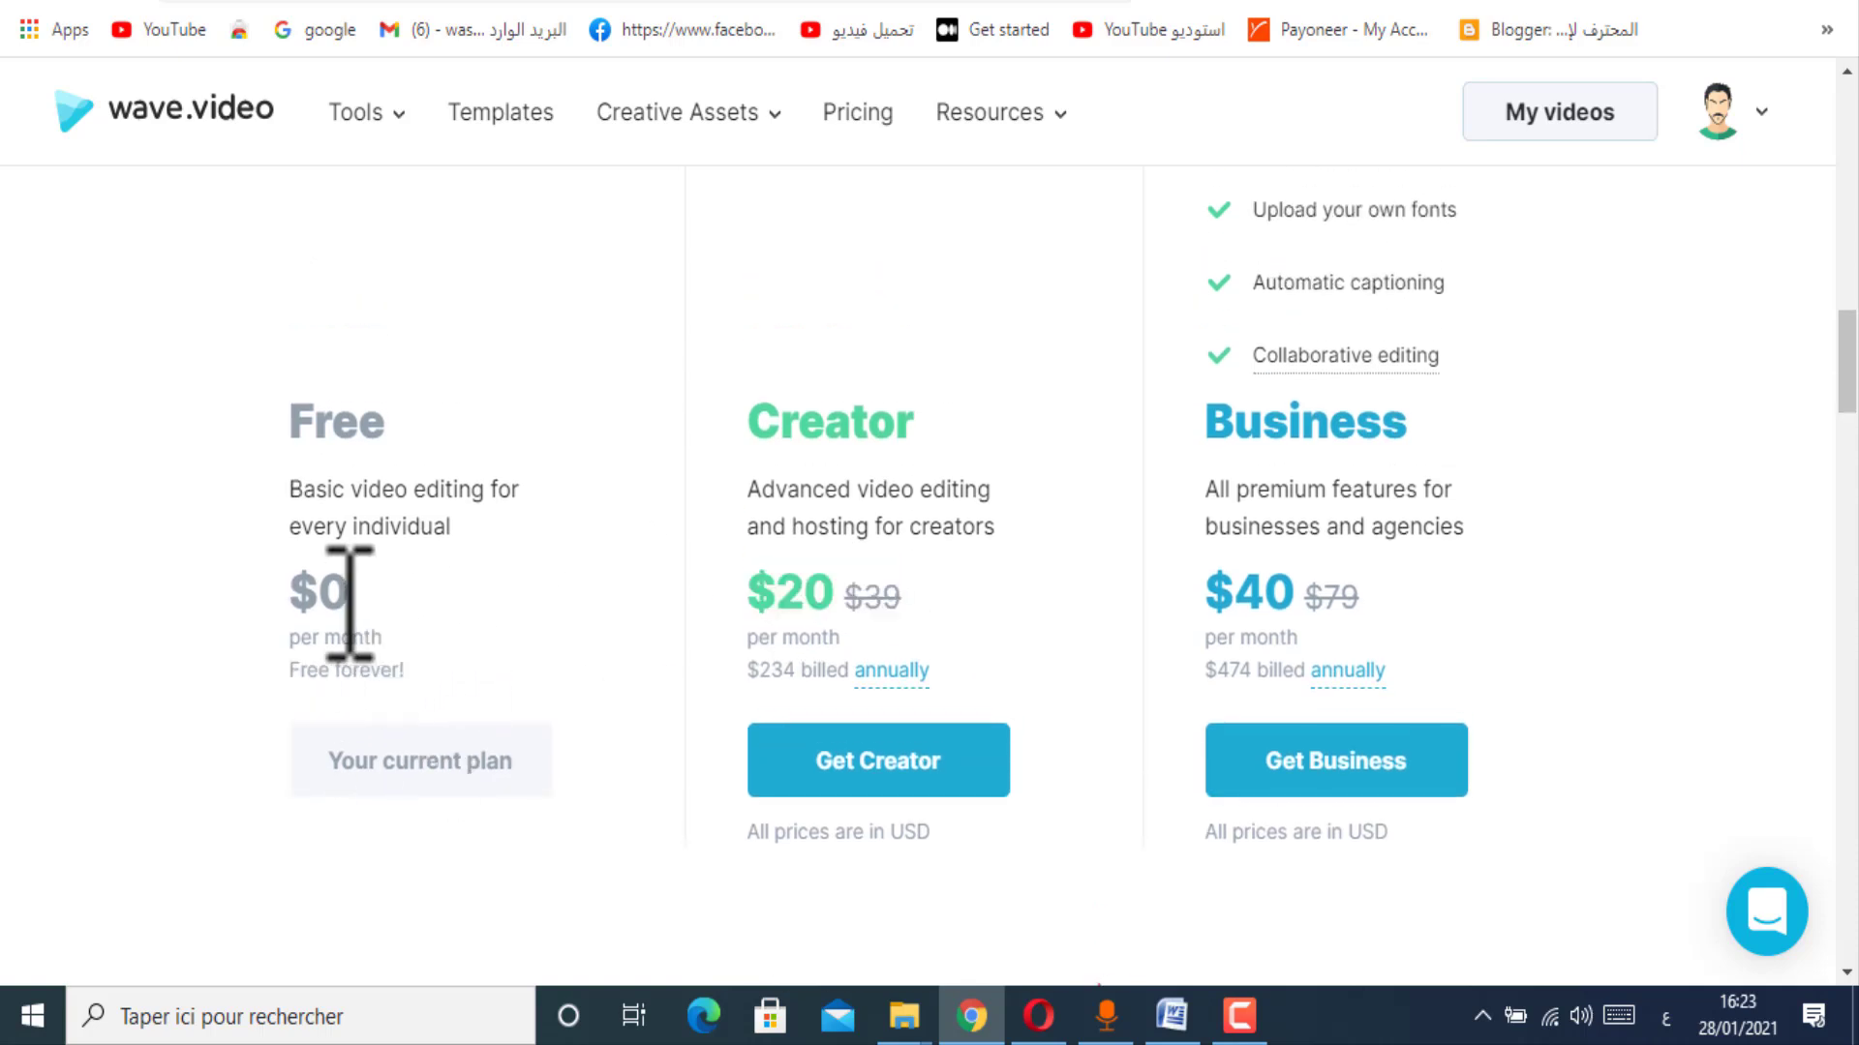
left_click_drag(403, 677, 408, 423)
left_click(14, 412)
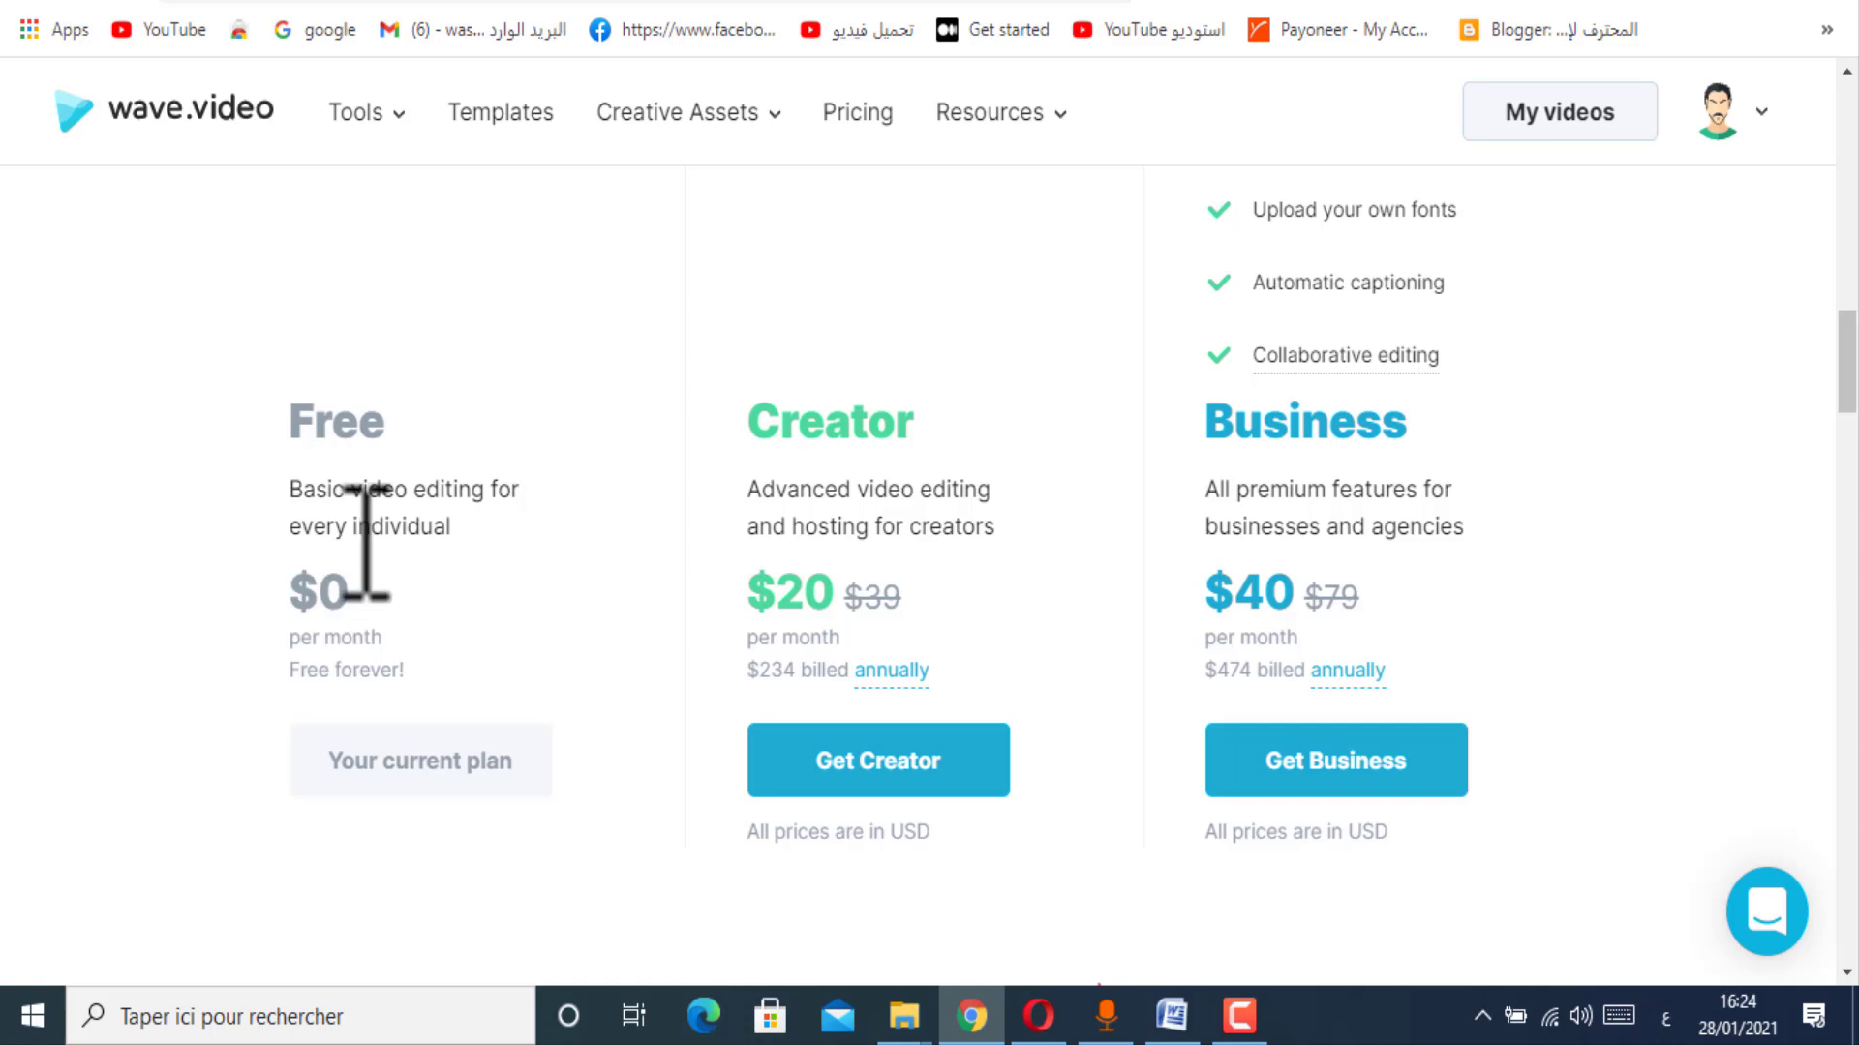
left_click_drag(287, 488, 484, 544)
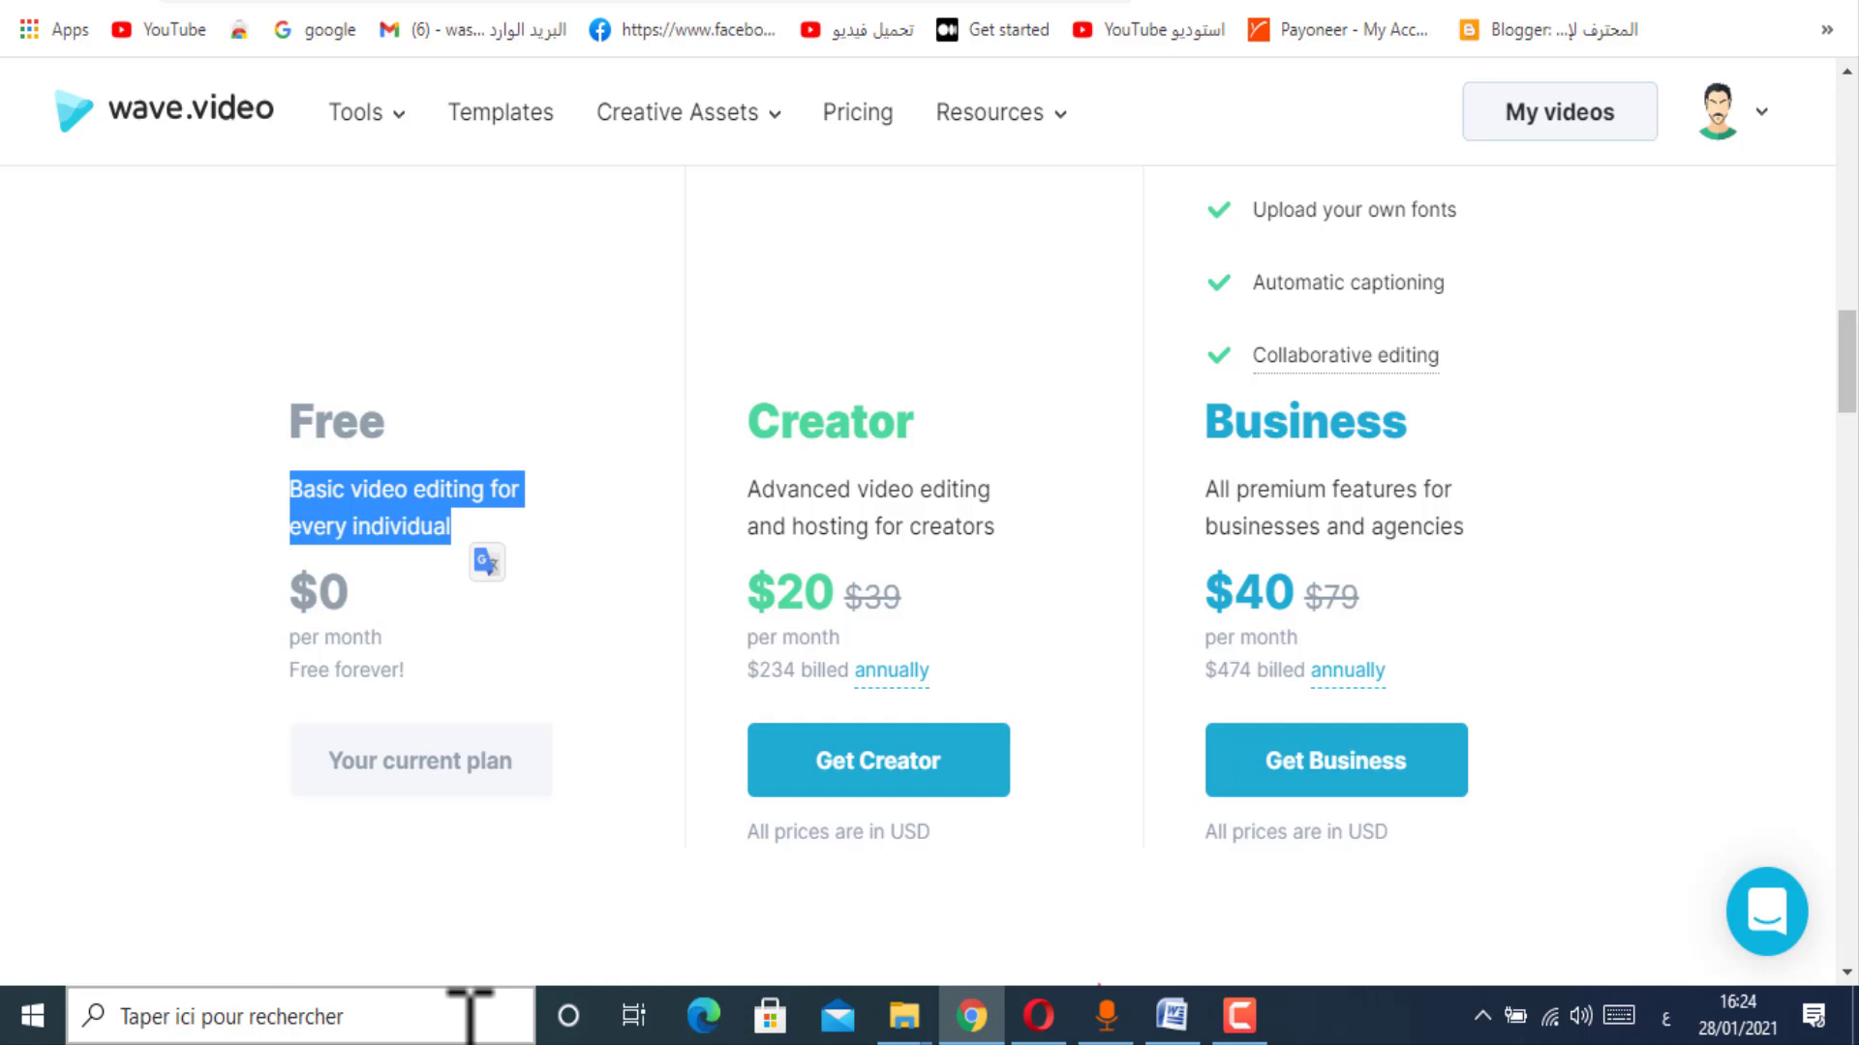
scroll(385, 566, "up", 2)
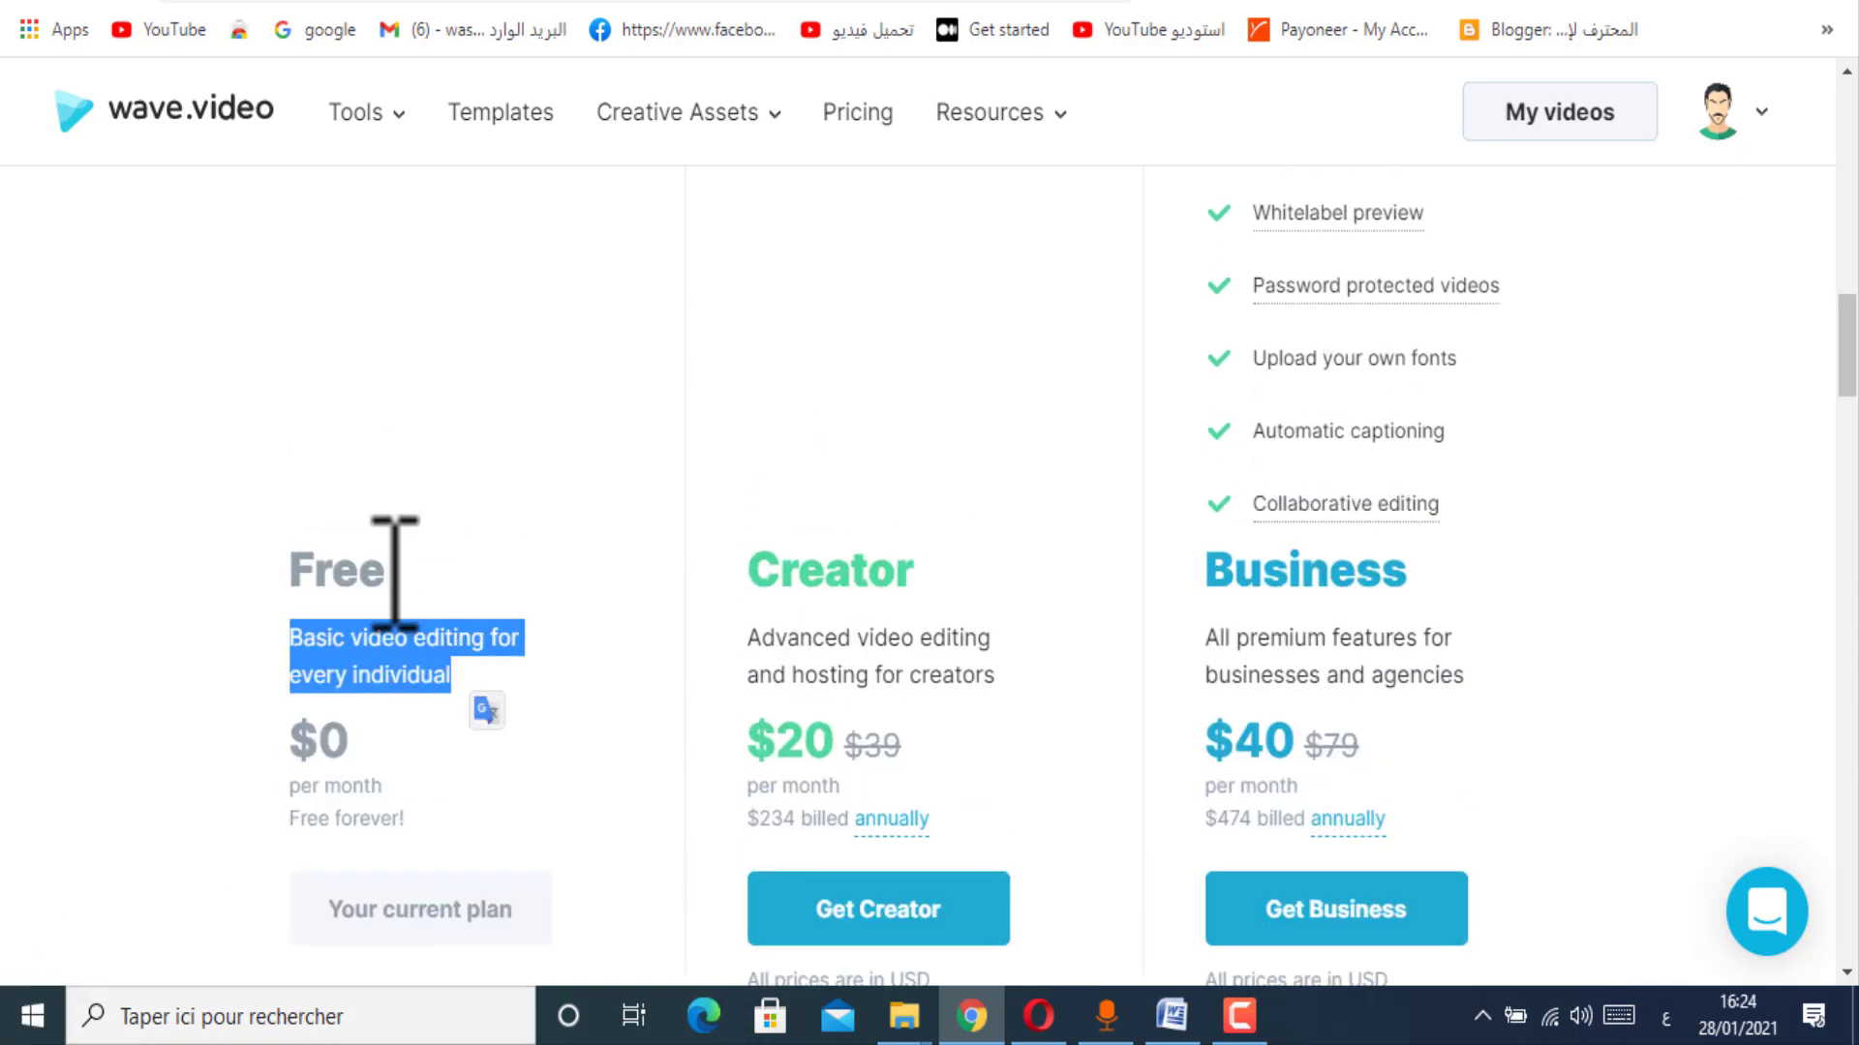
left_click(390, 578)
left_click_drag(391, 578, 460, 712)
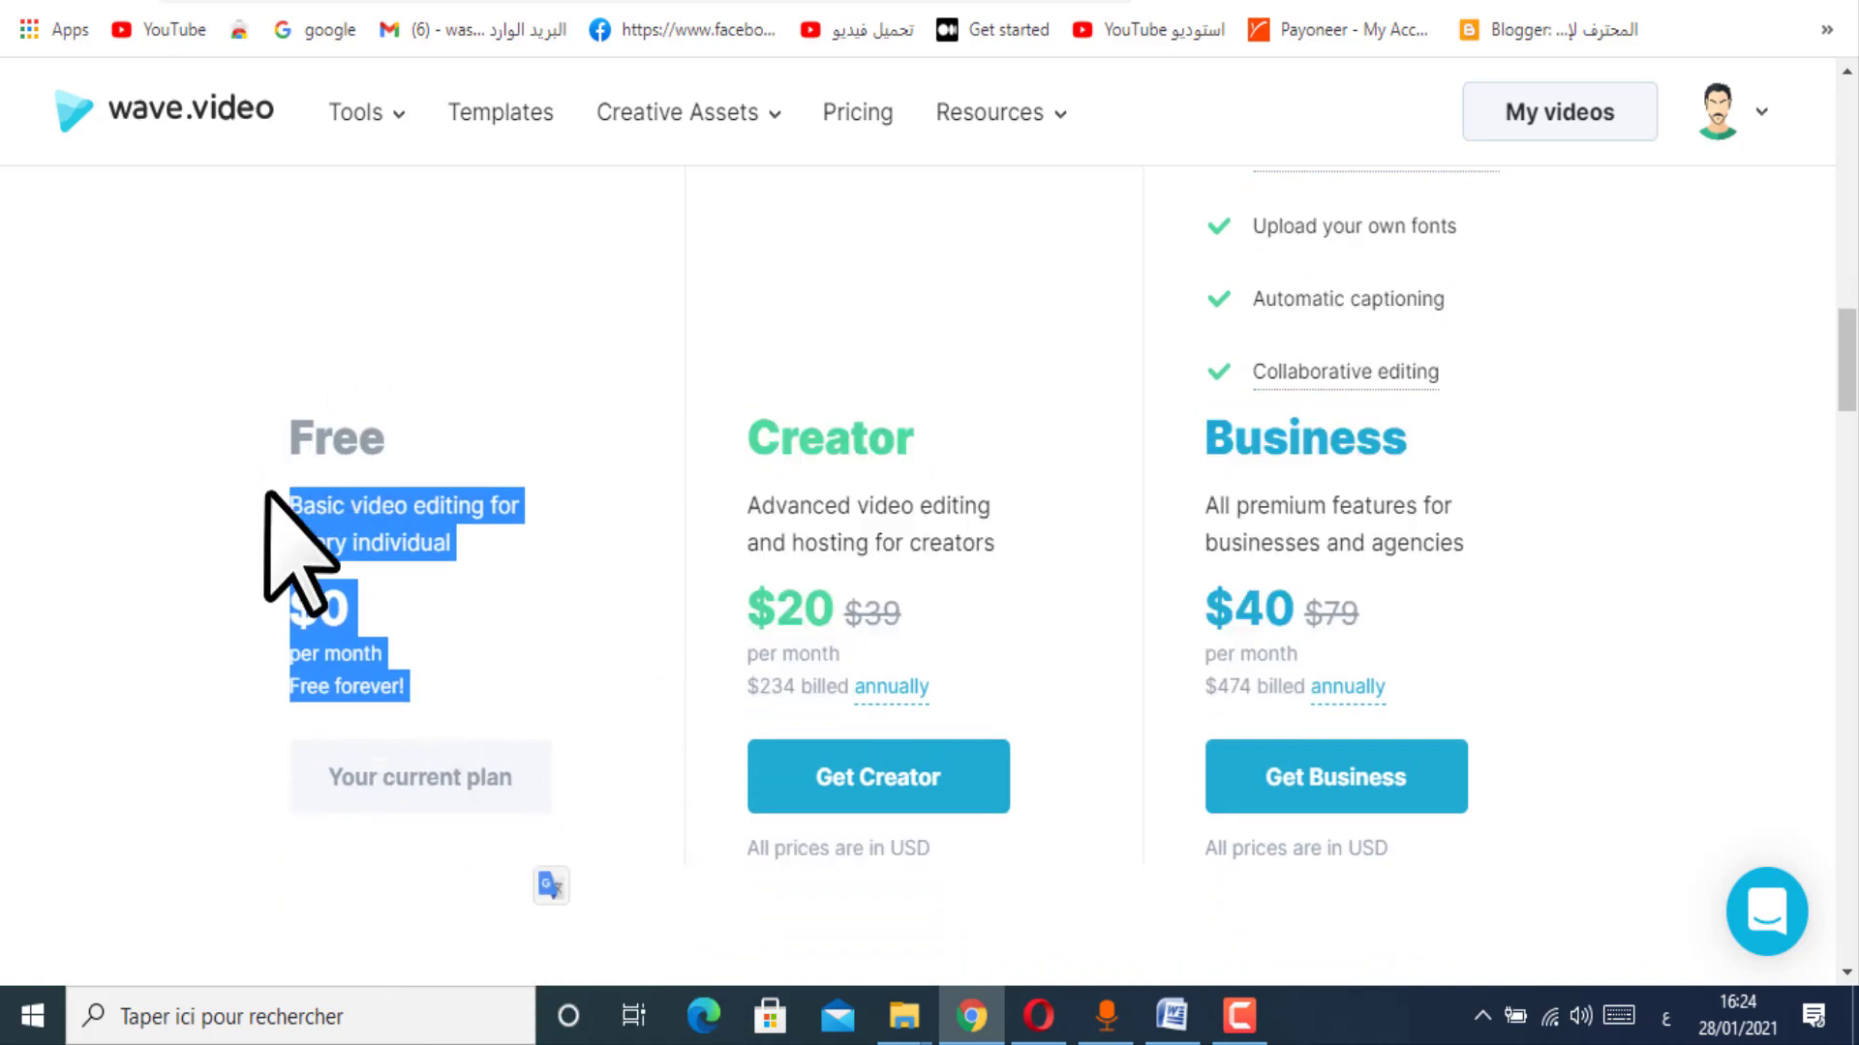
left_click_drag(312, 432, 493, 750)
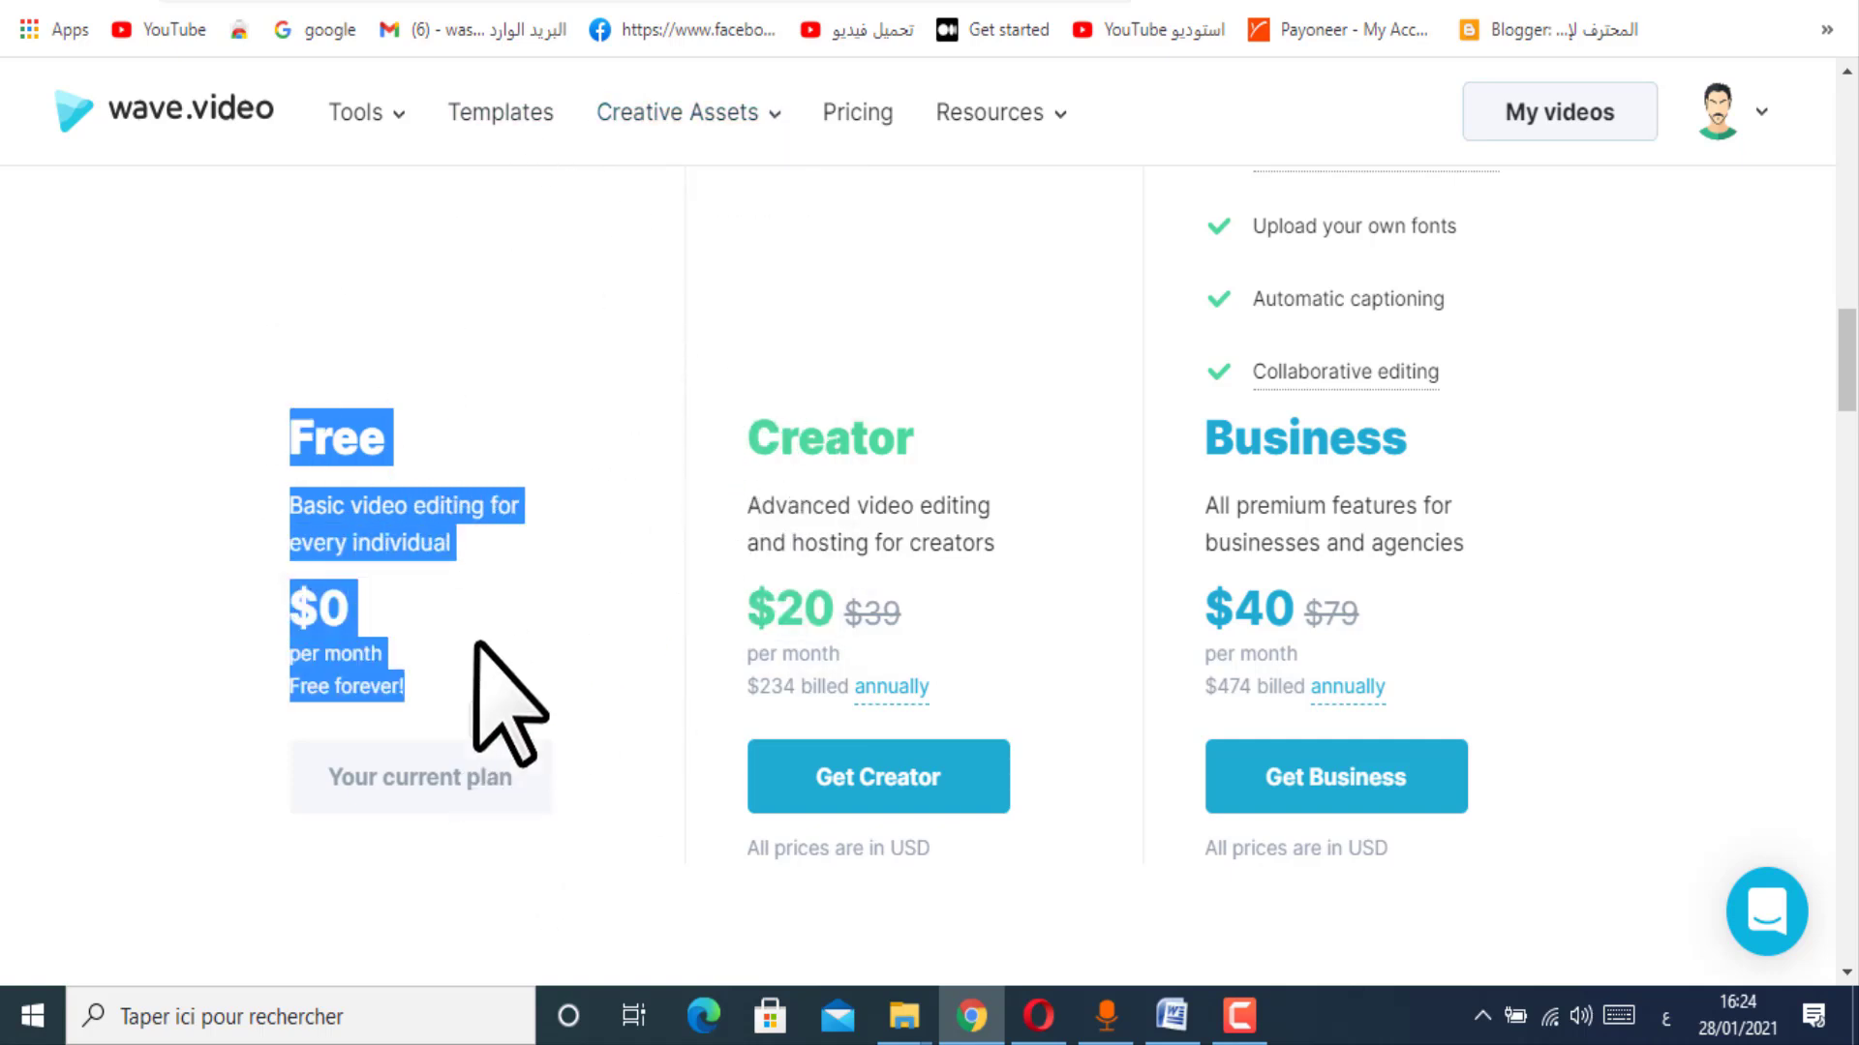
left_click(369, 463)
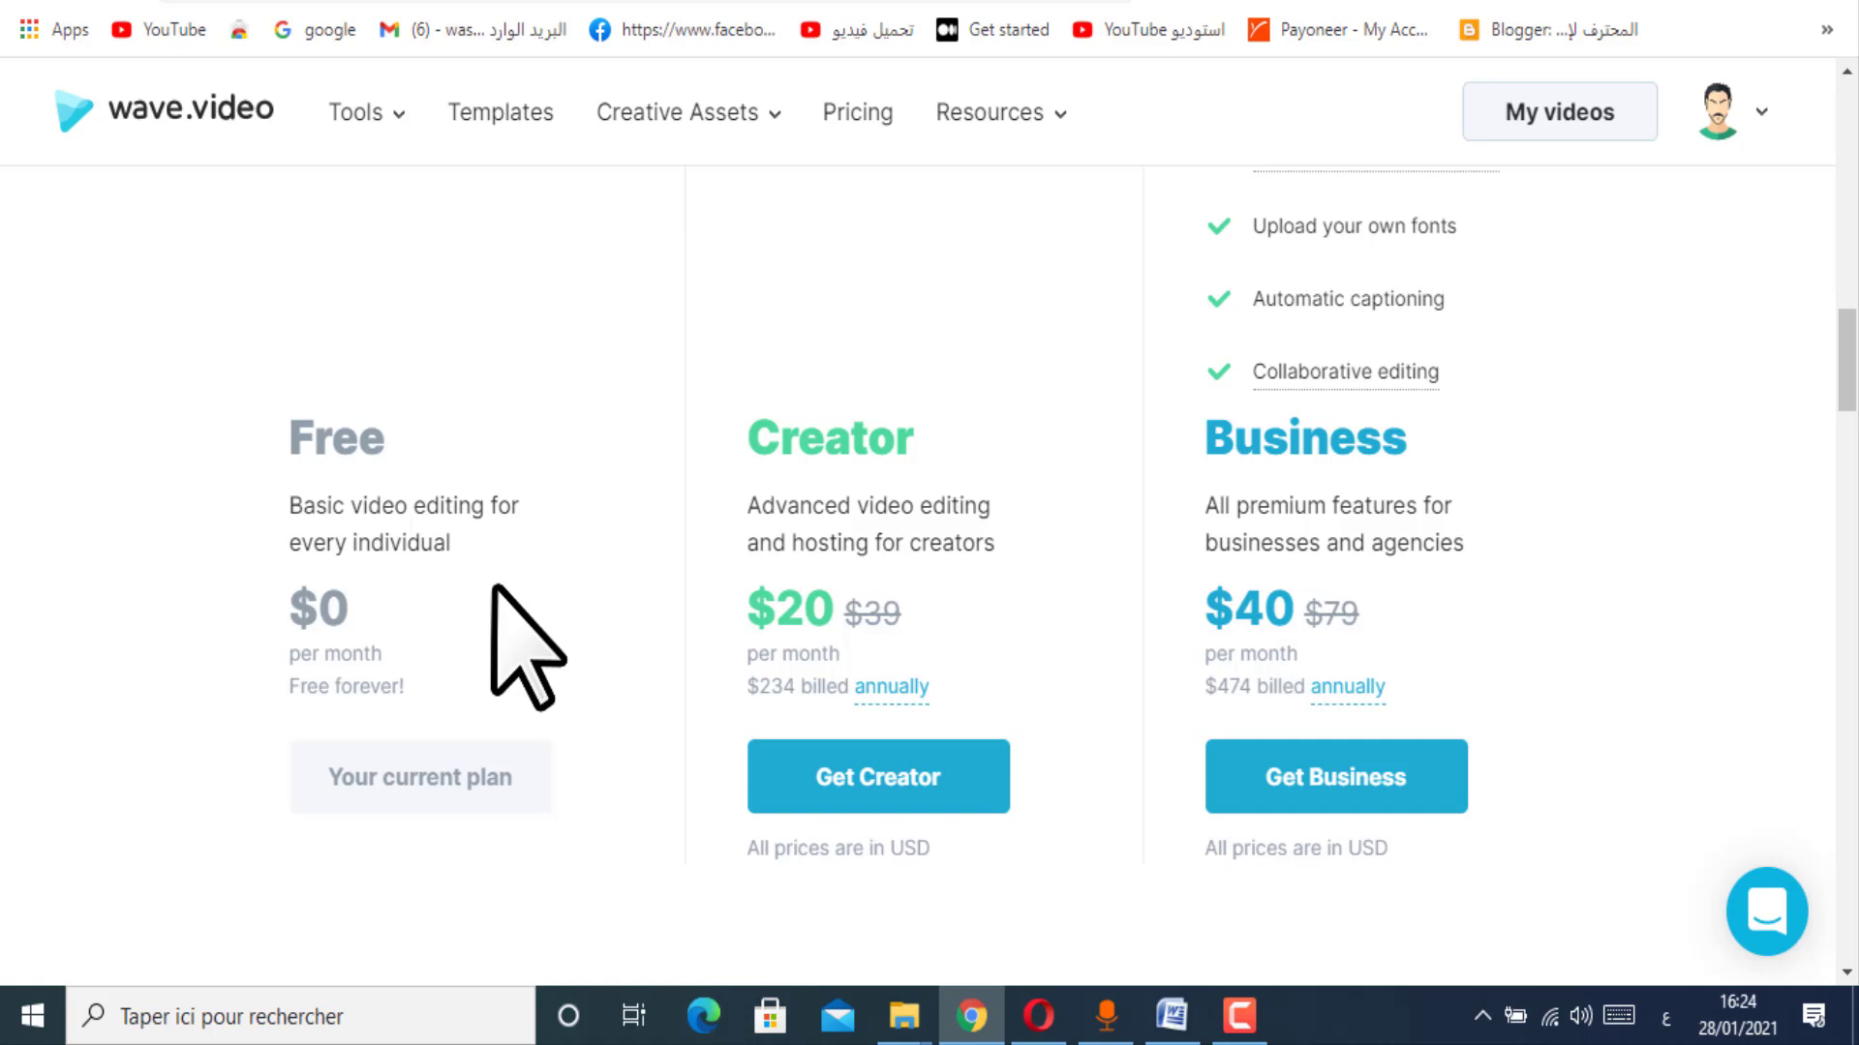
left_click(1239, 1014)
left_click(1241, 1011)
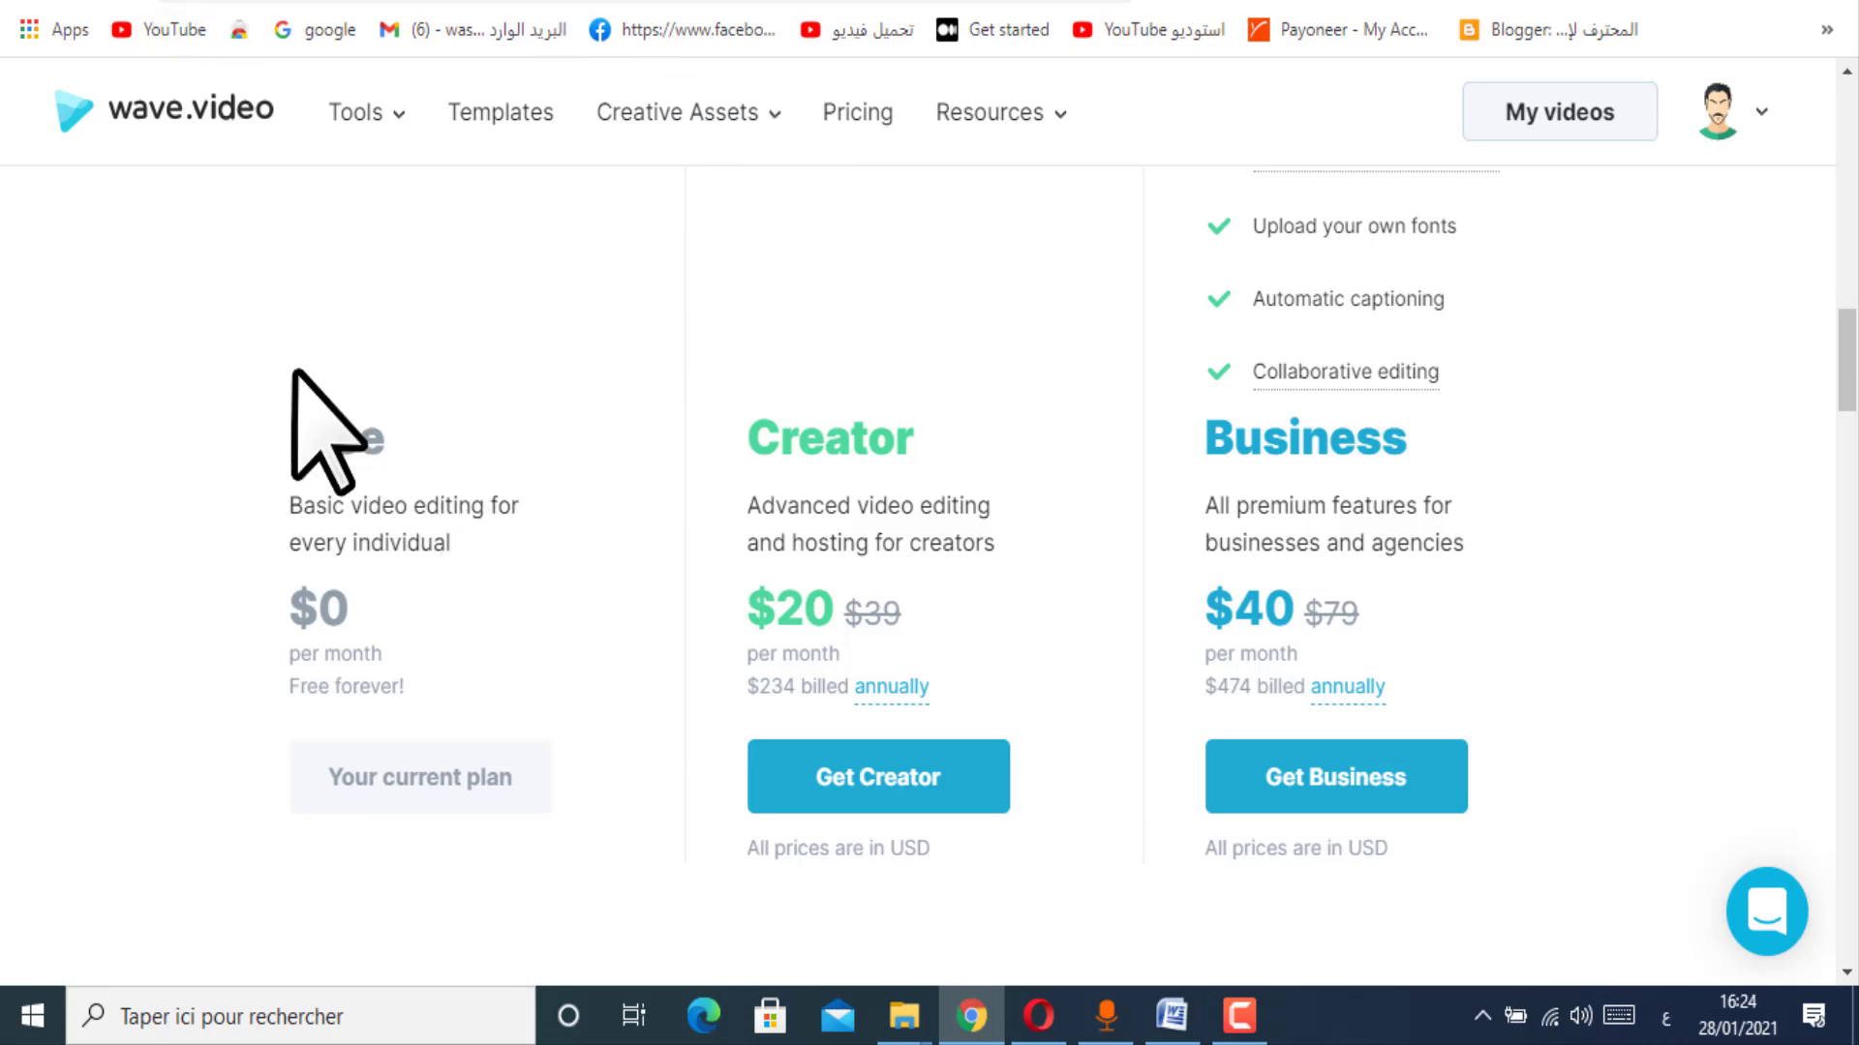
Step: Return to the My Videos page and start a new video from Templates
left_click(247, 13)
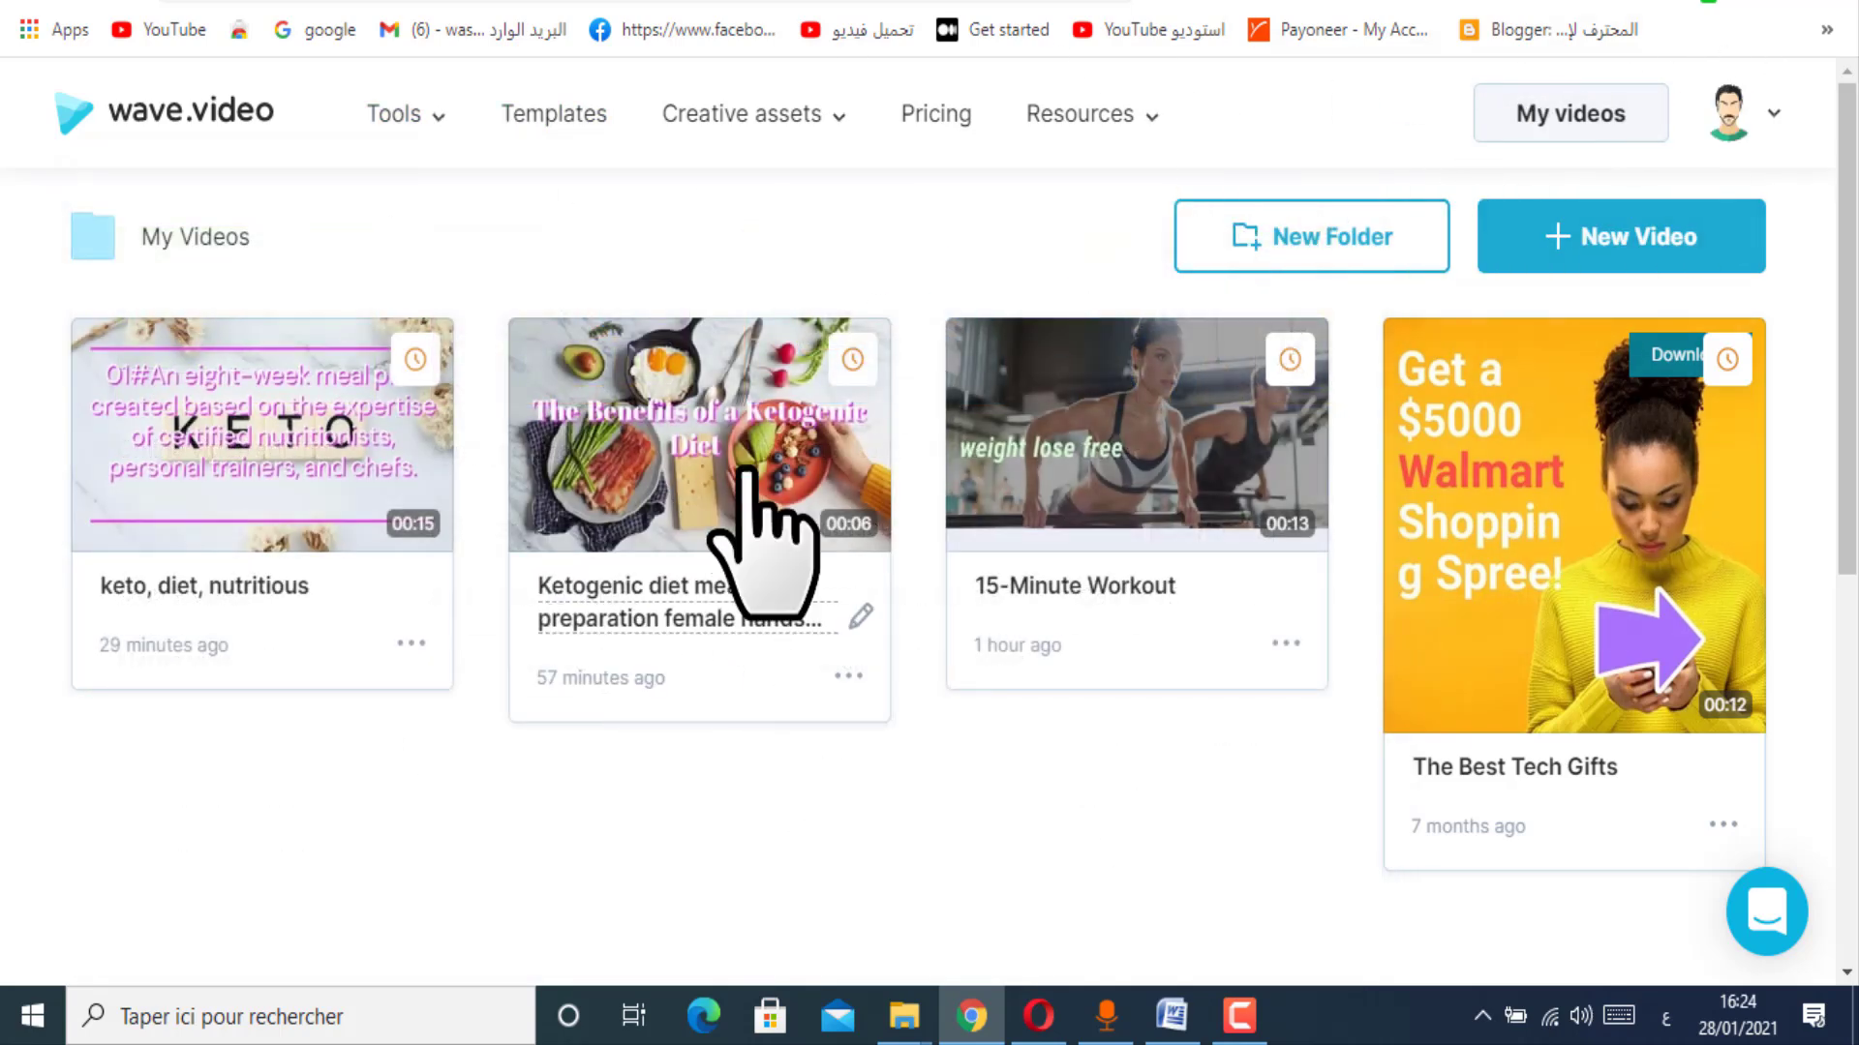
mouse_move(711, 116)
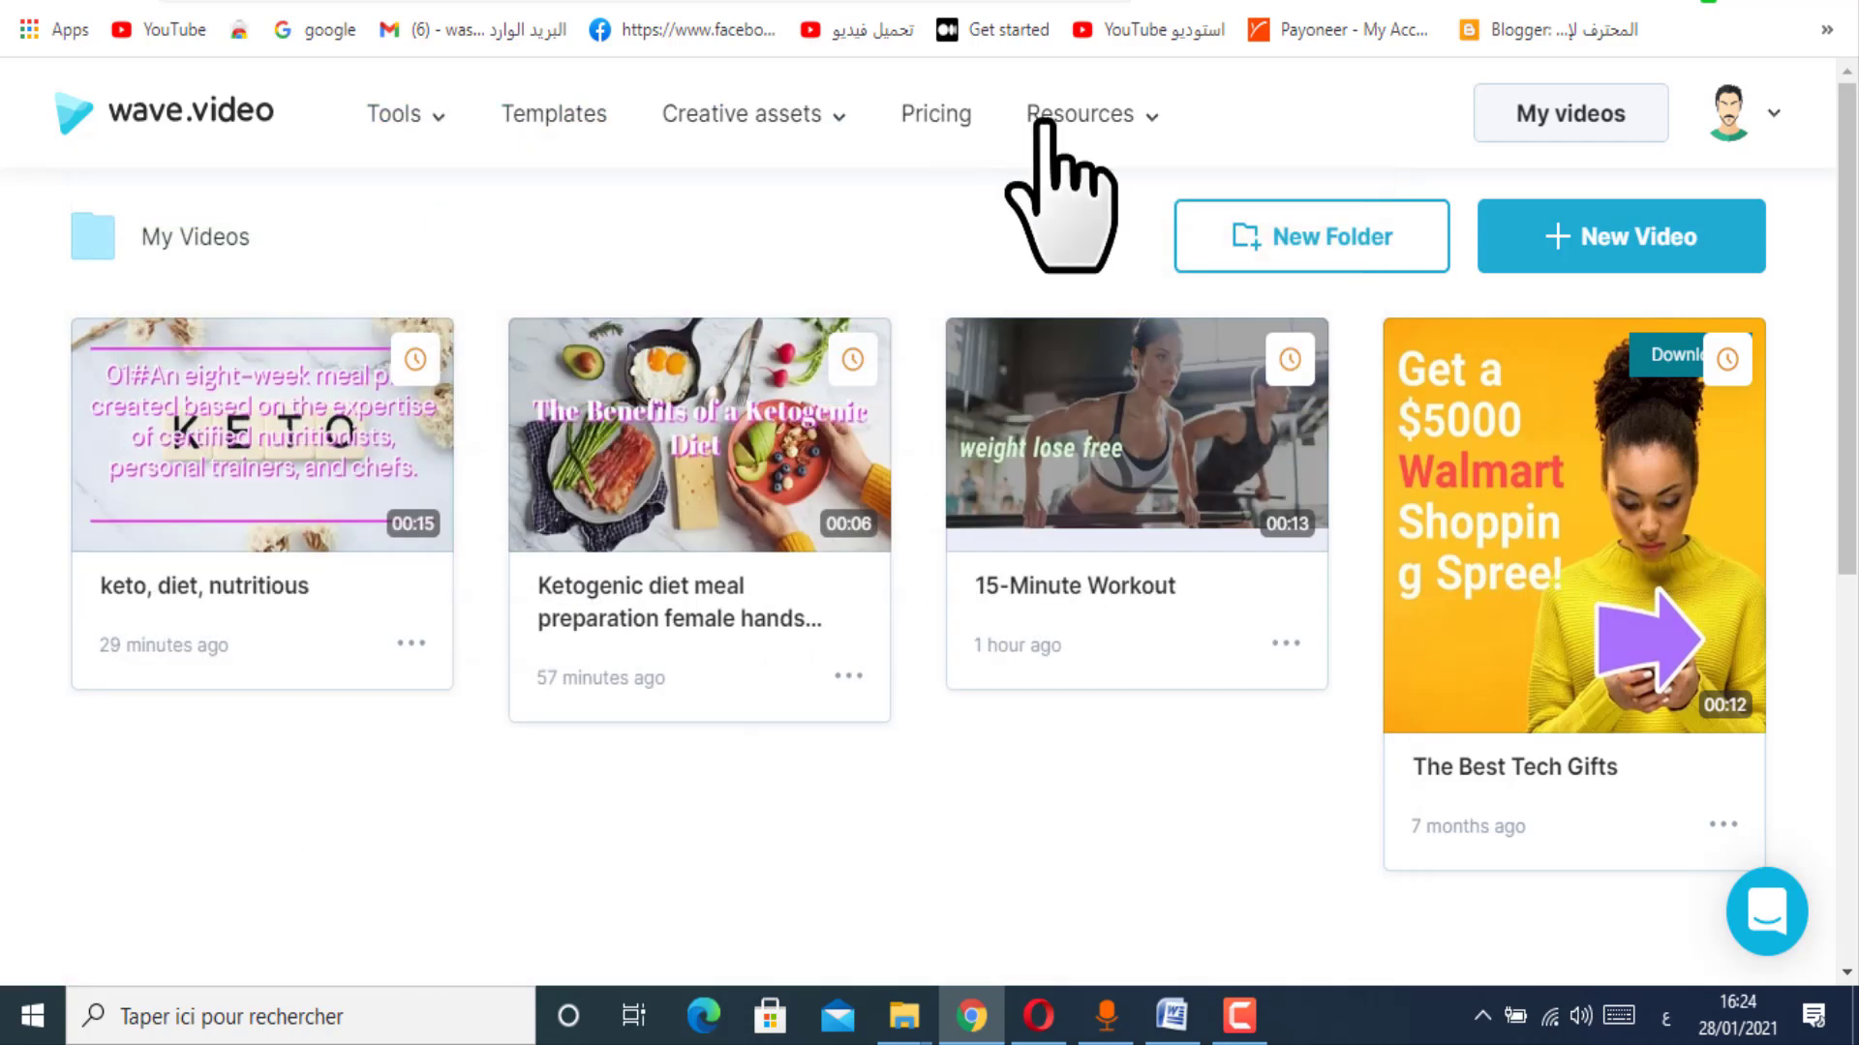
mouse_move(1080, 127)
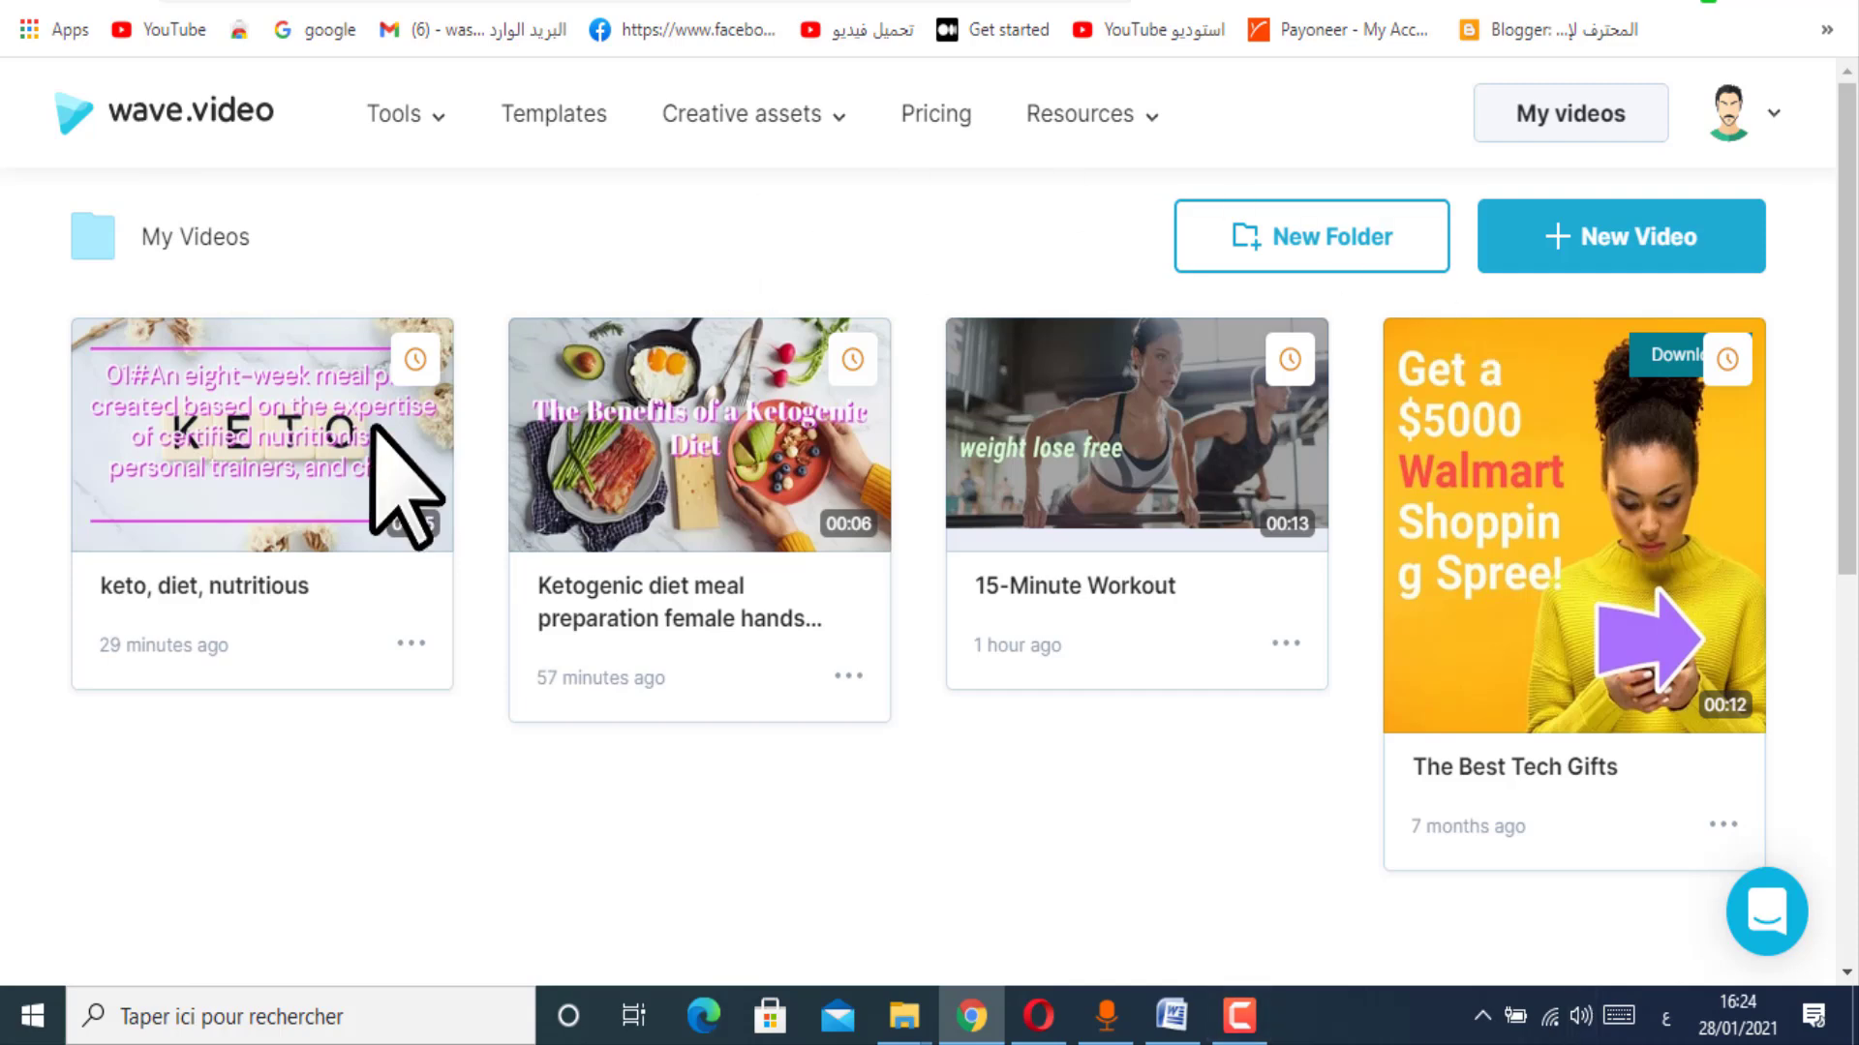
left_click(1641, 251)
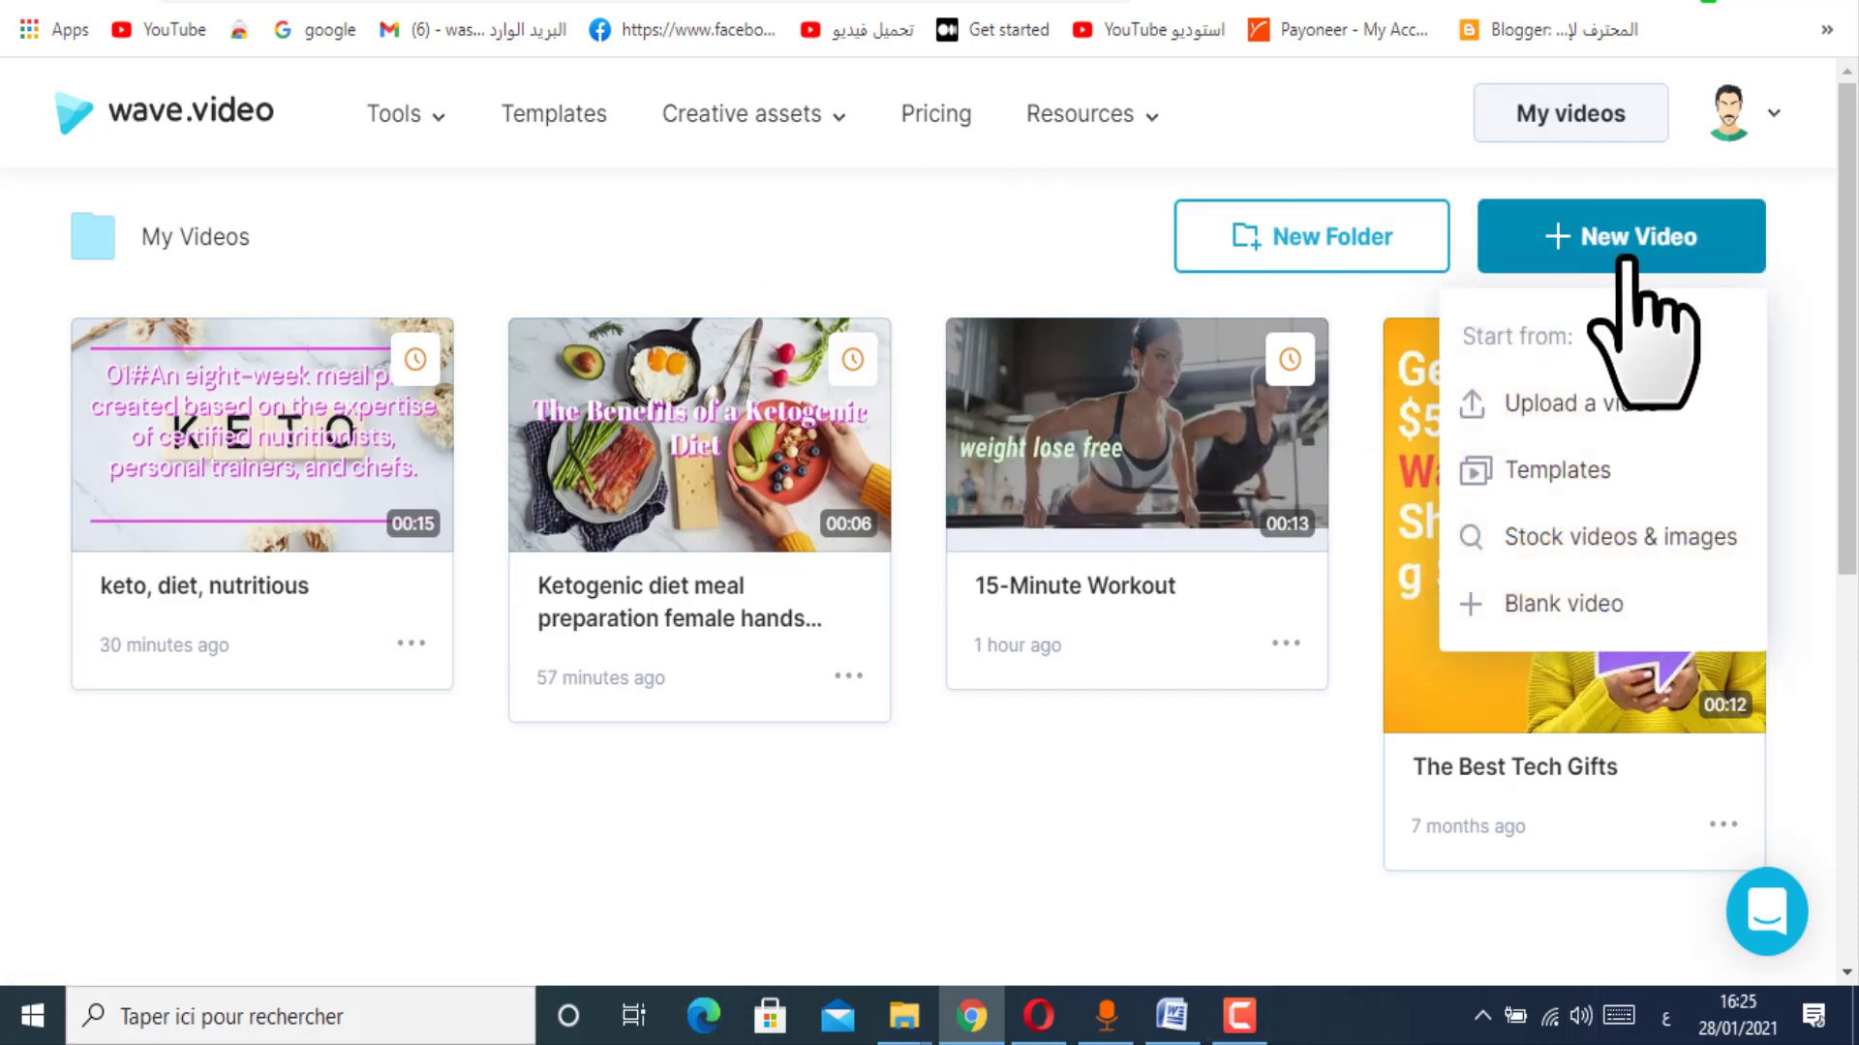
left_click(1555, 474)
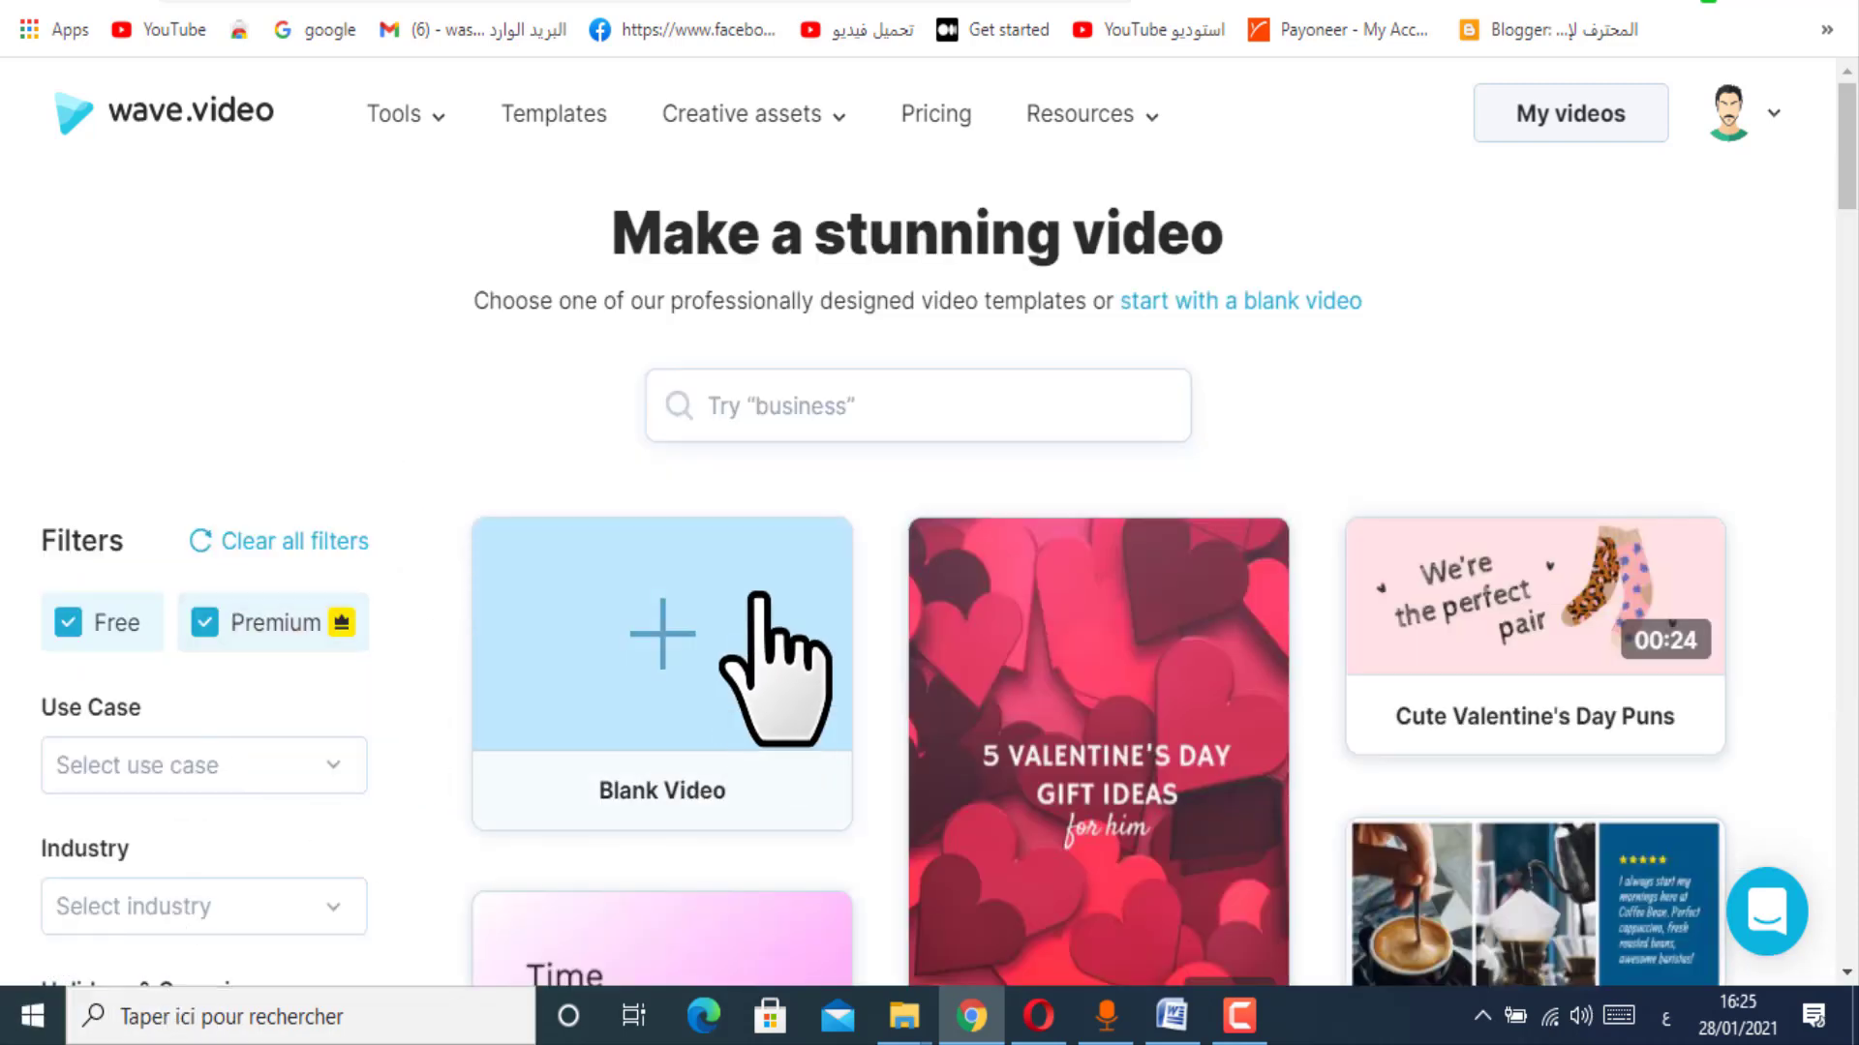
Step: Filter the video templates by the Horizontal 16:9 aspect ratio
scroll(200, 863, "down", 7)
scroll(484, 834, "down", 4)
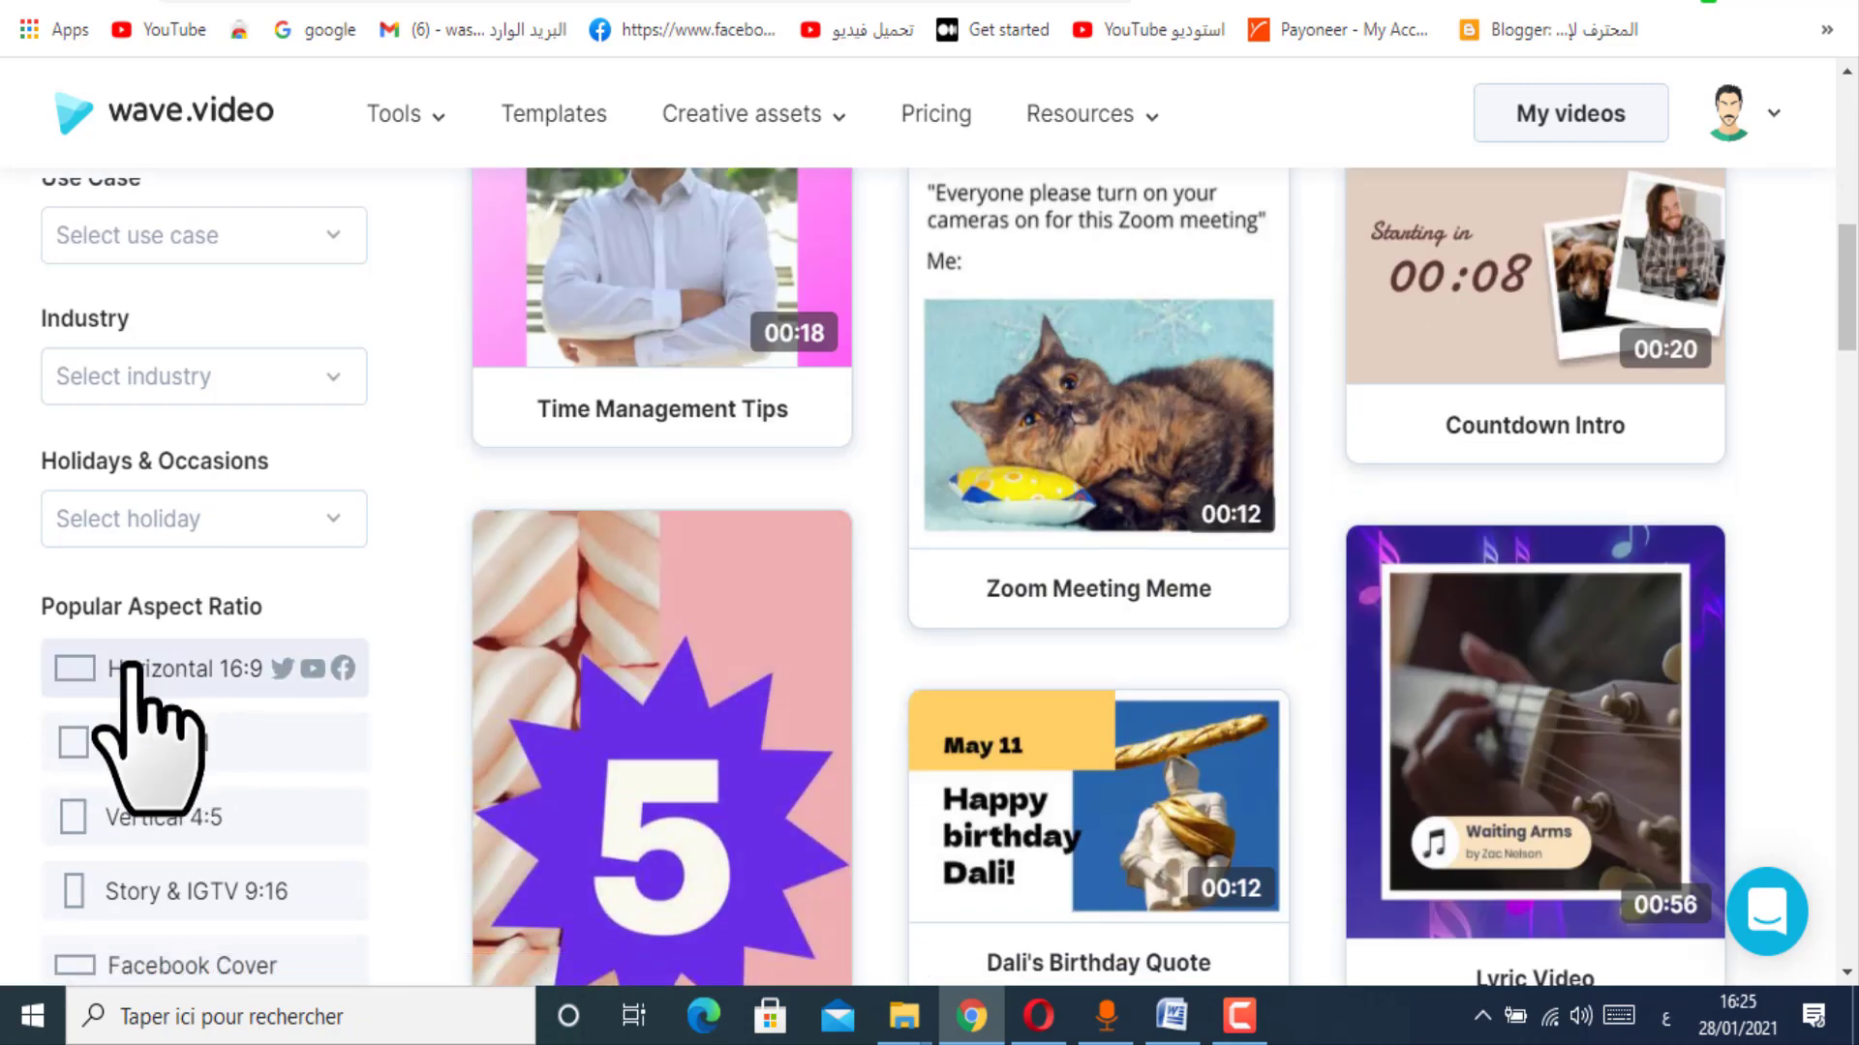
left_click(291, 670)
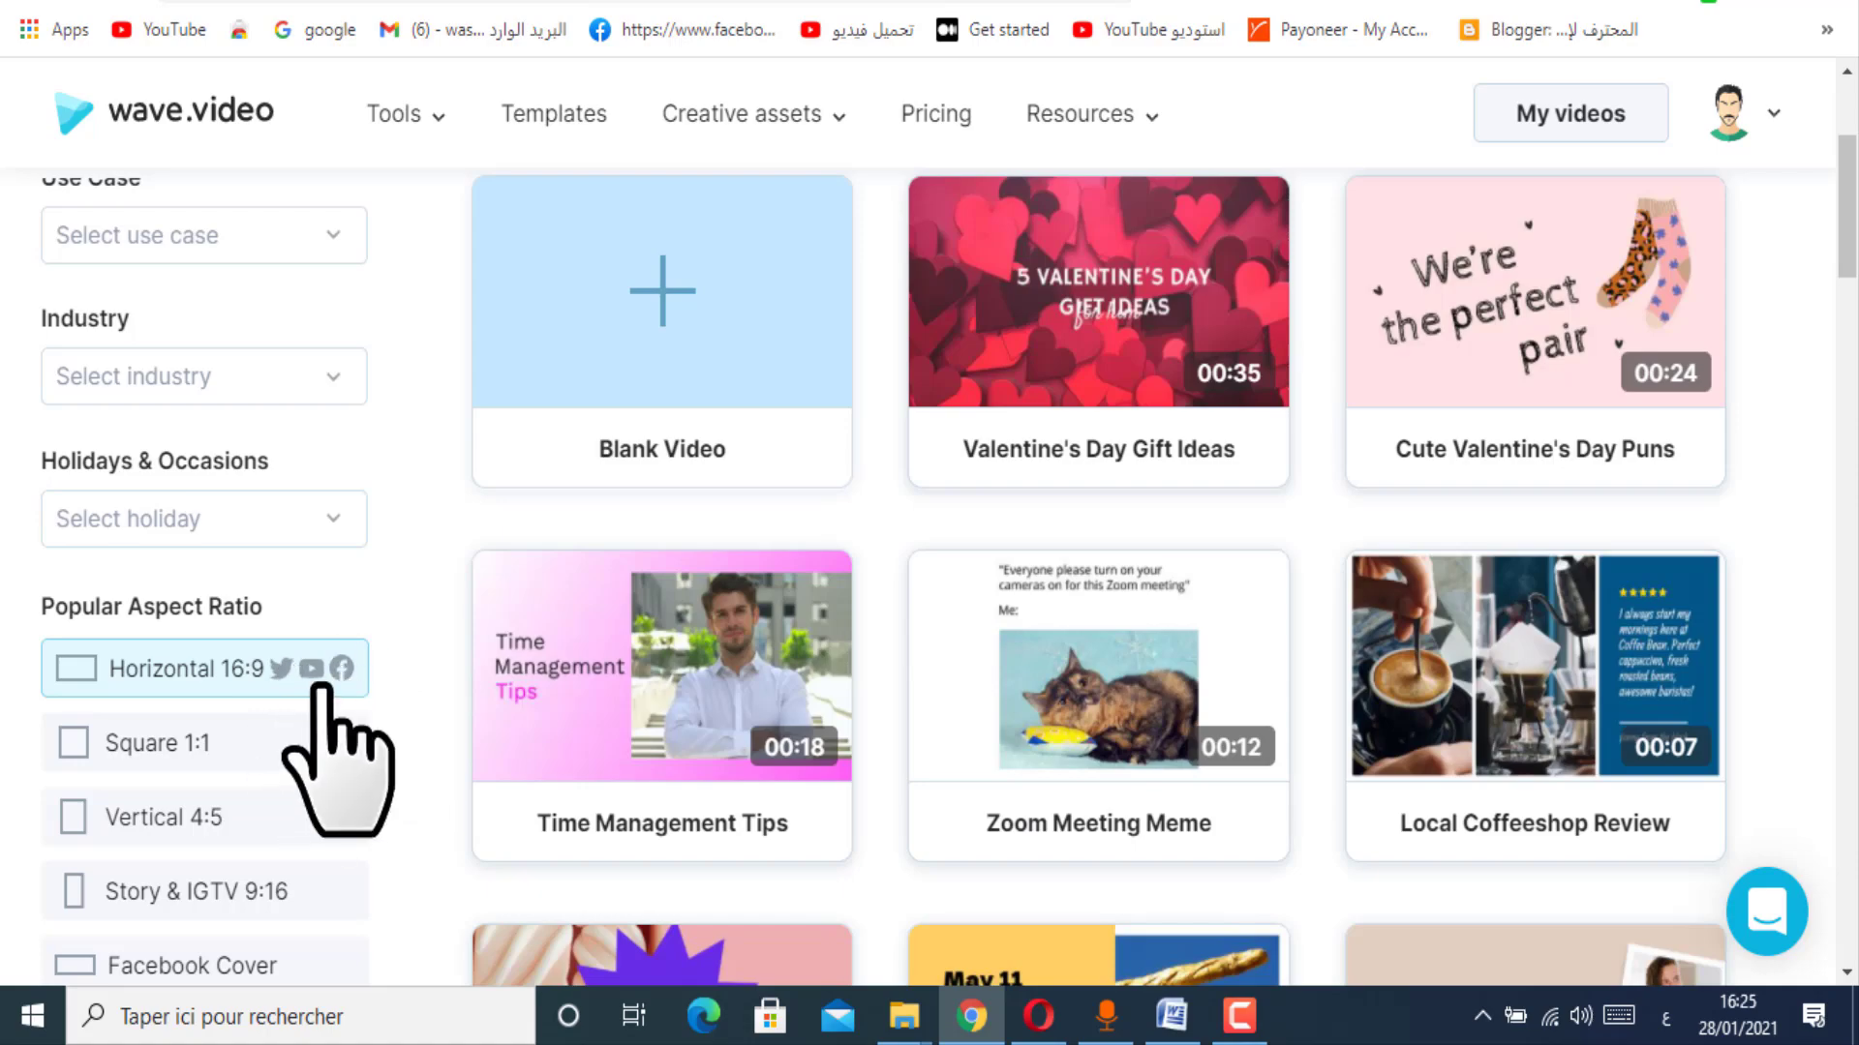
Step: Search the video templates for "affiliate" and browse the matching templates, stock videos and images
scroll(713, 788, "up", 4)
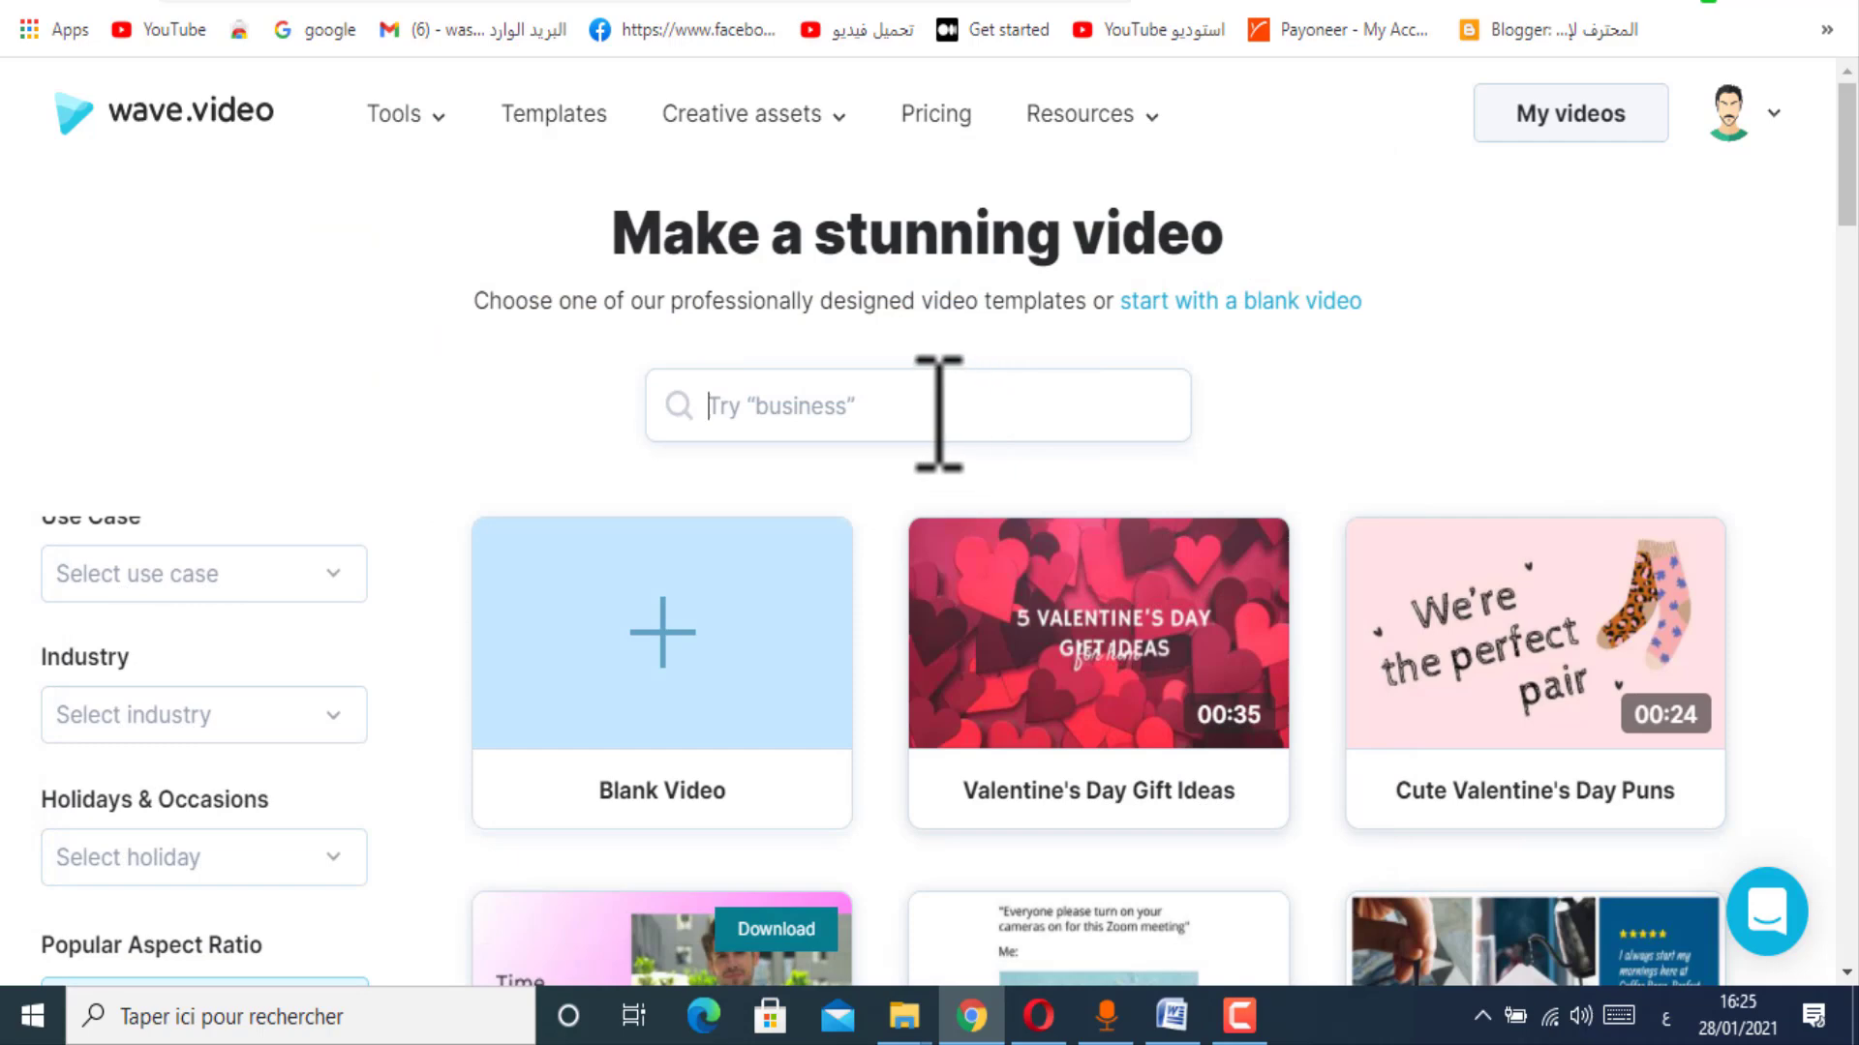
type("اضحك")
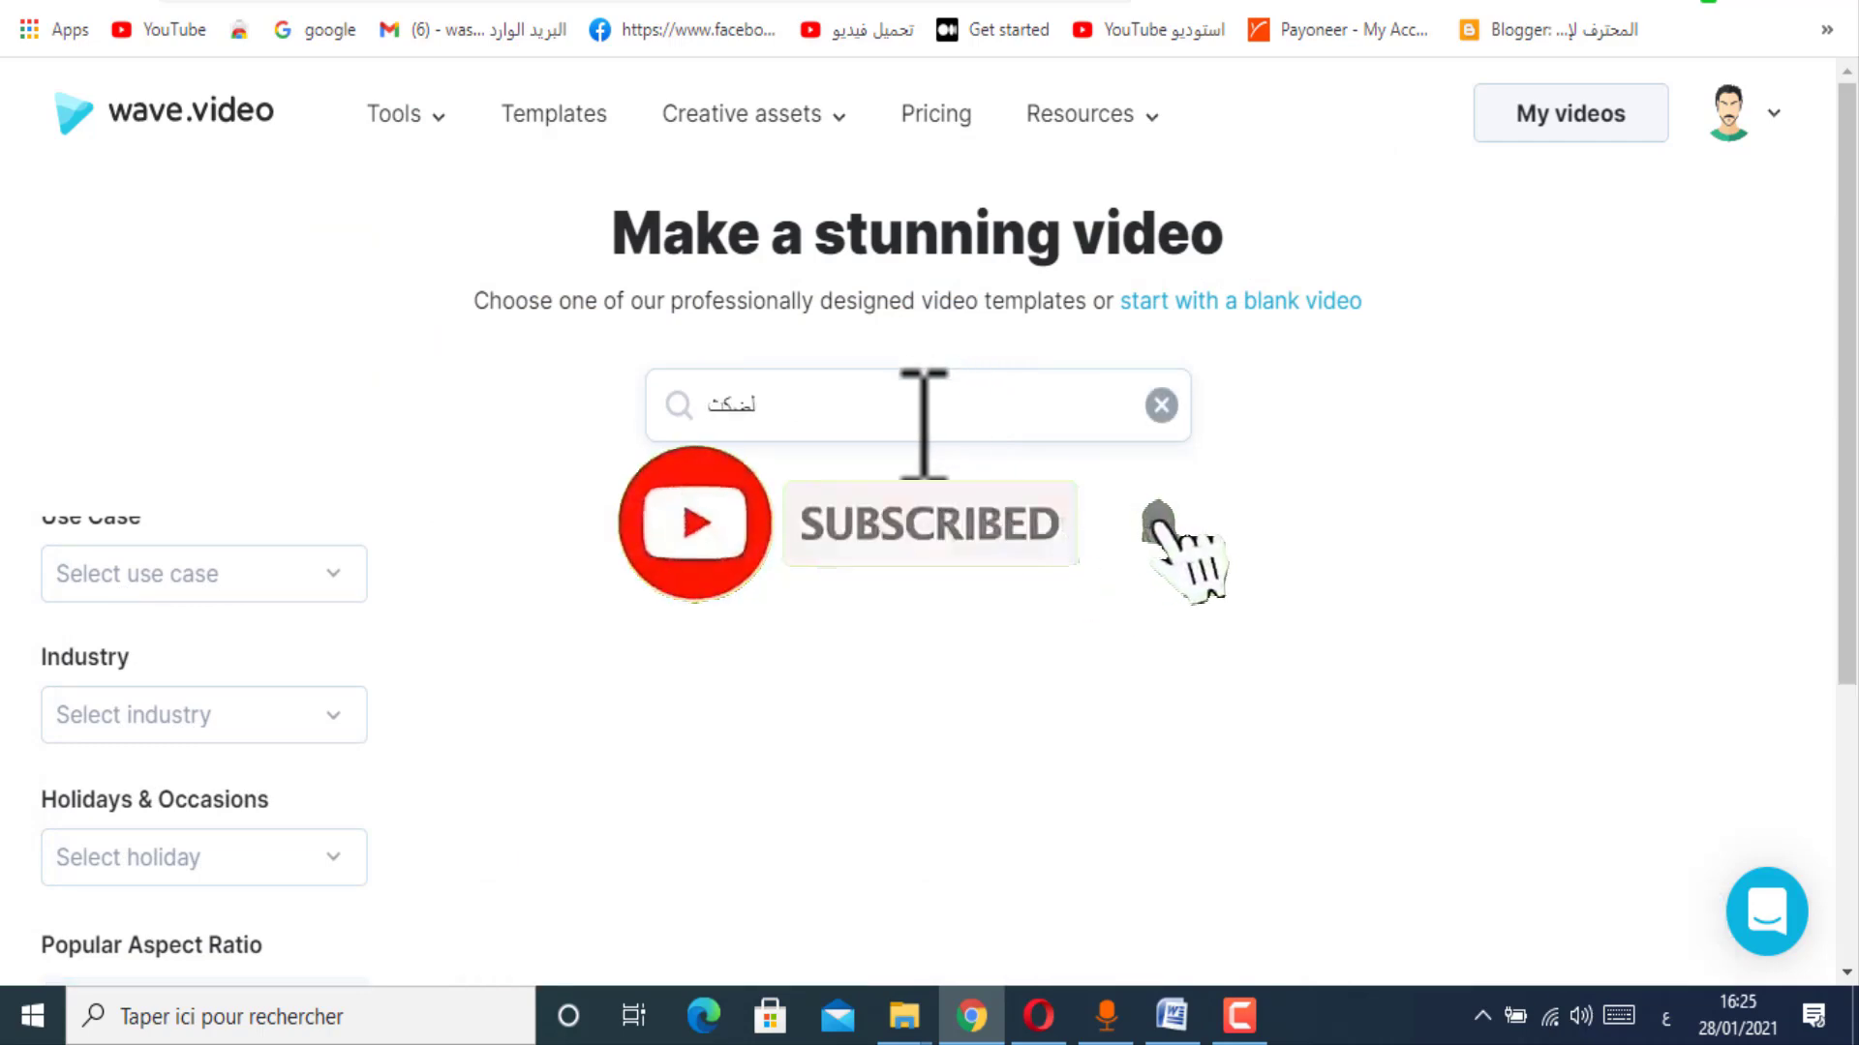
key("BackSpace")
type("game")
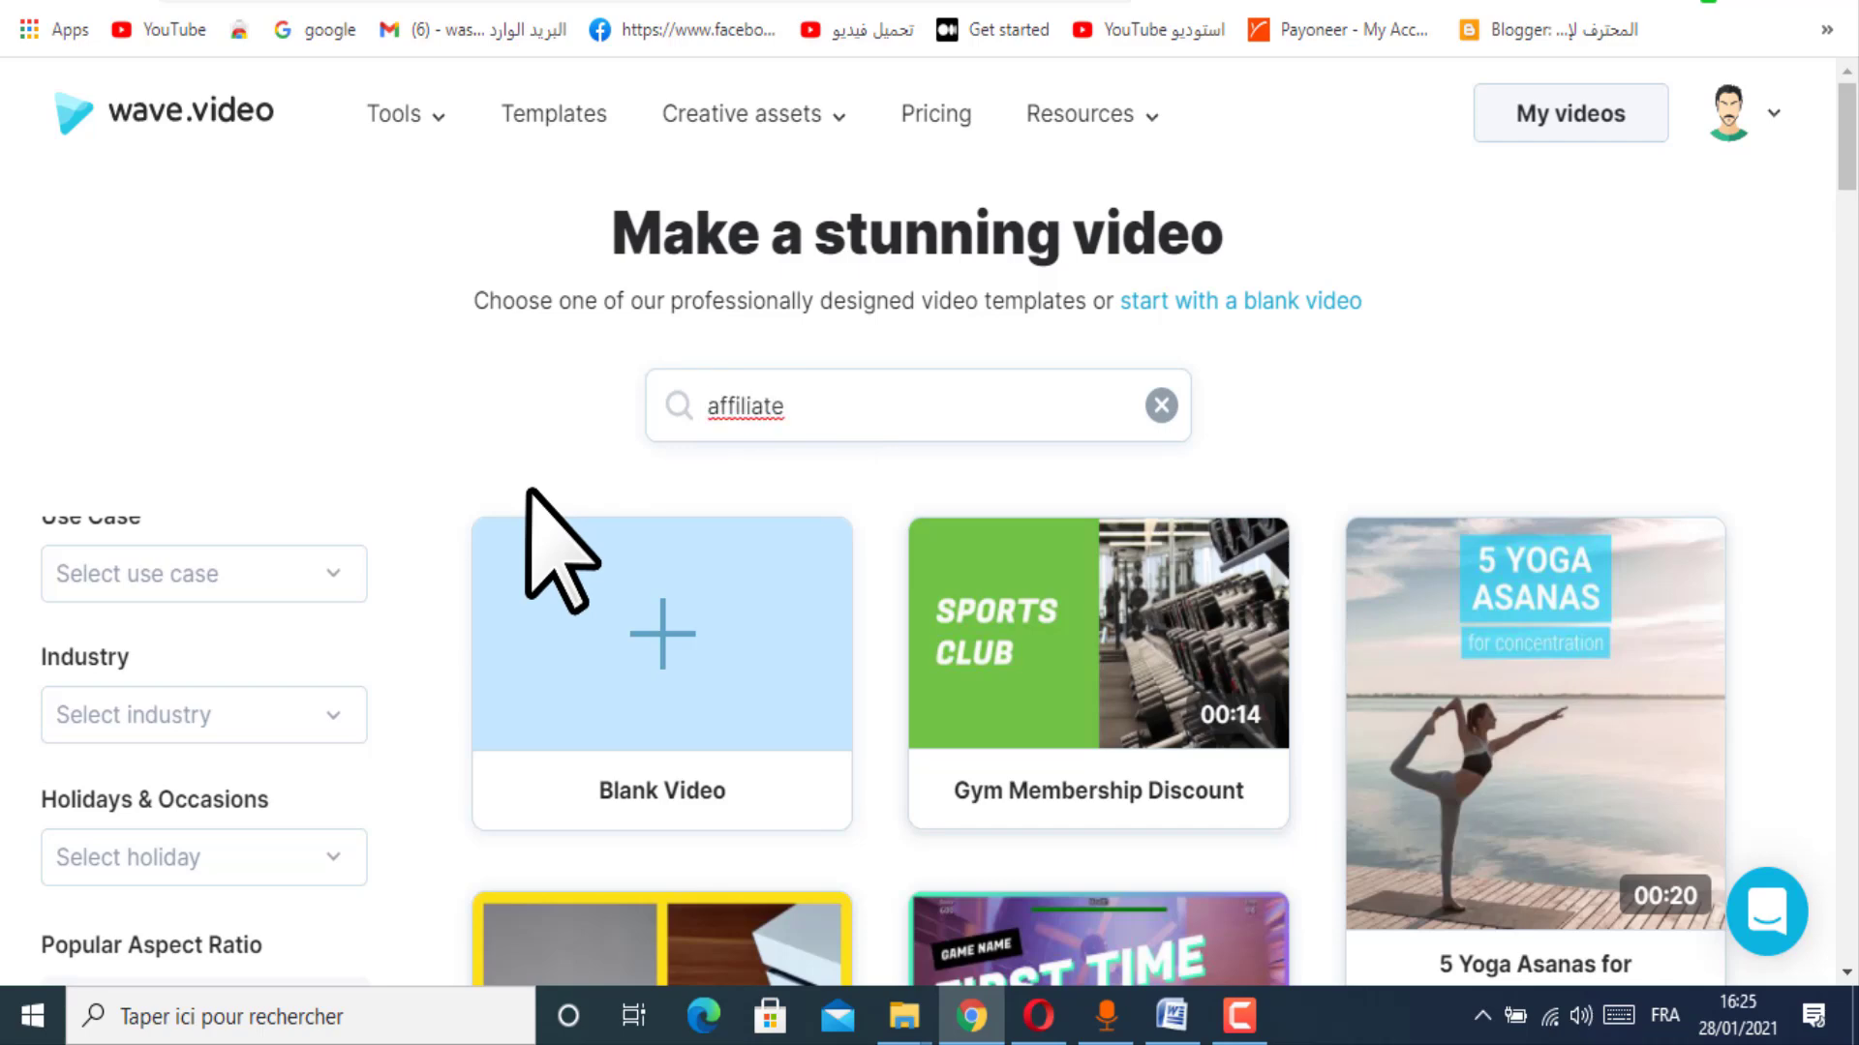
scroll(1320, 403, "down", 5)
scroll(958, 847, "down", 1)
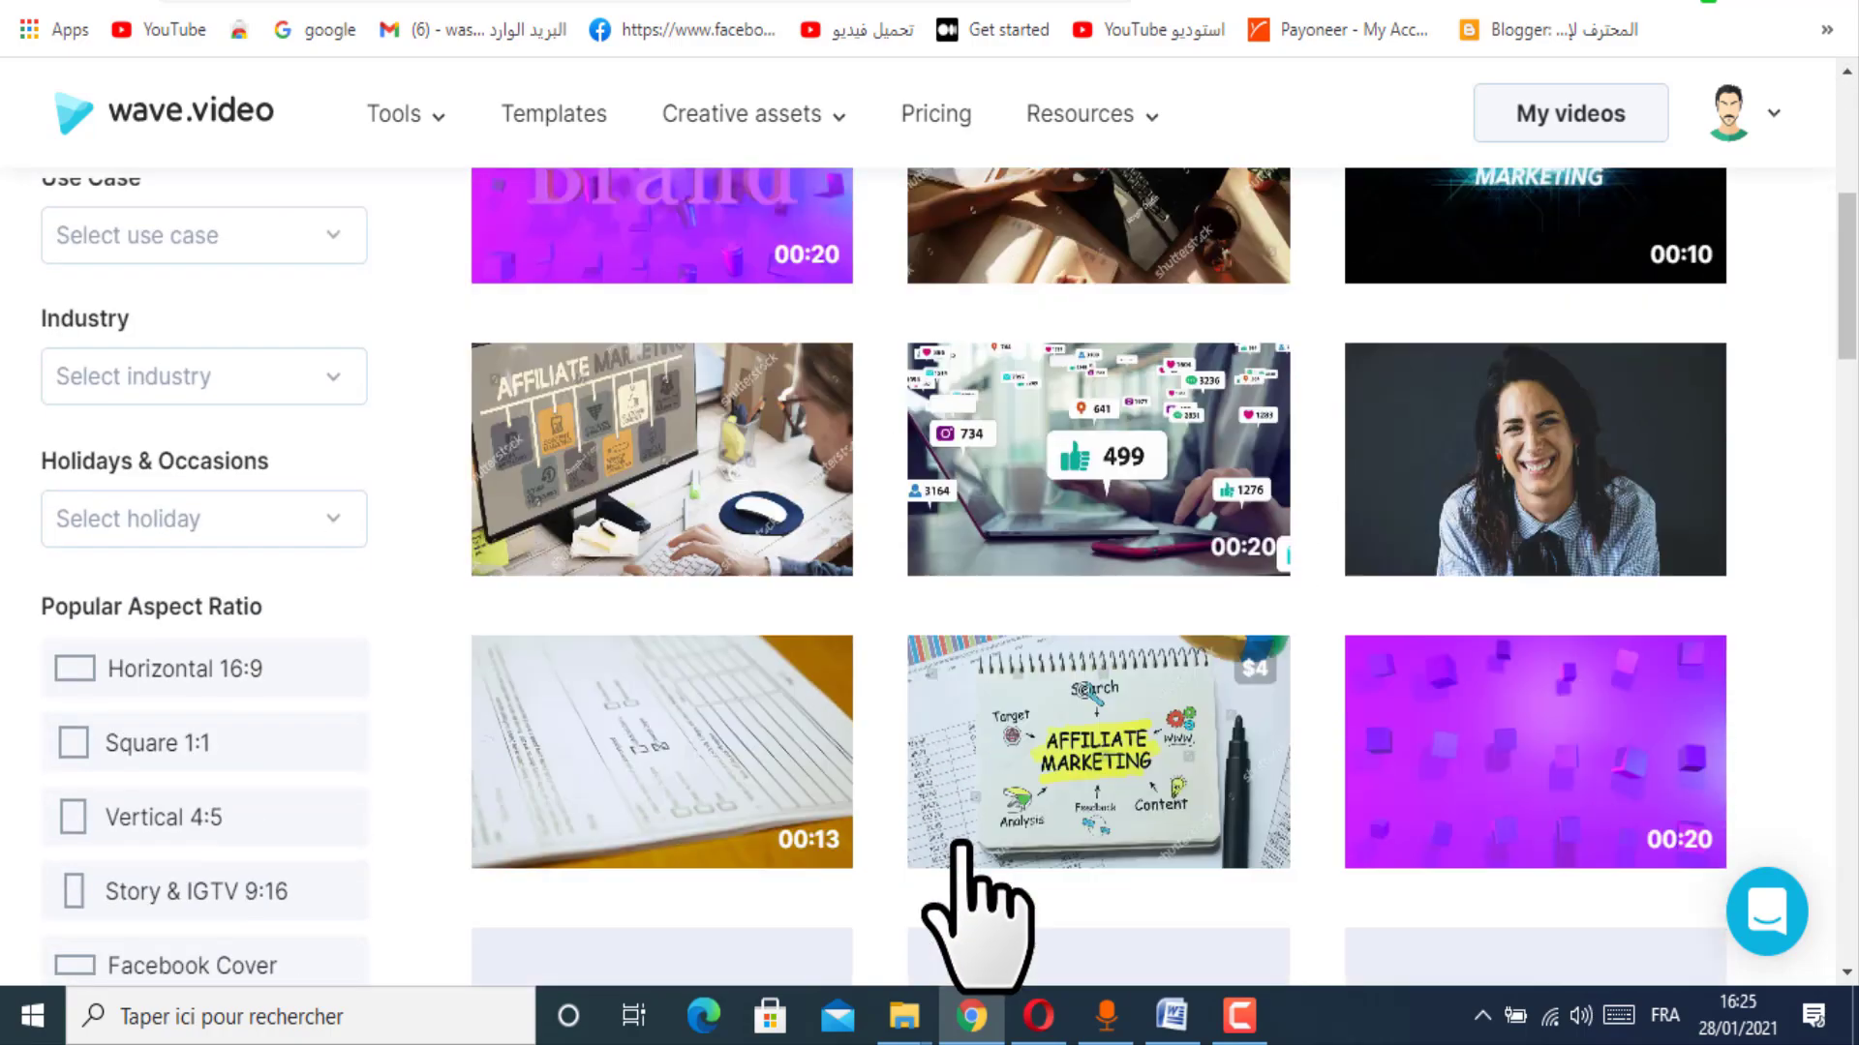
scroll(978, 850, "up", 5)
Step: Search the video templates for "weight loss" and browse the matching templates
double_click(666, 423)
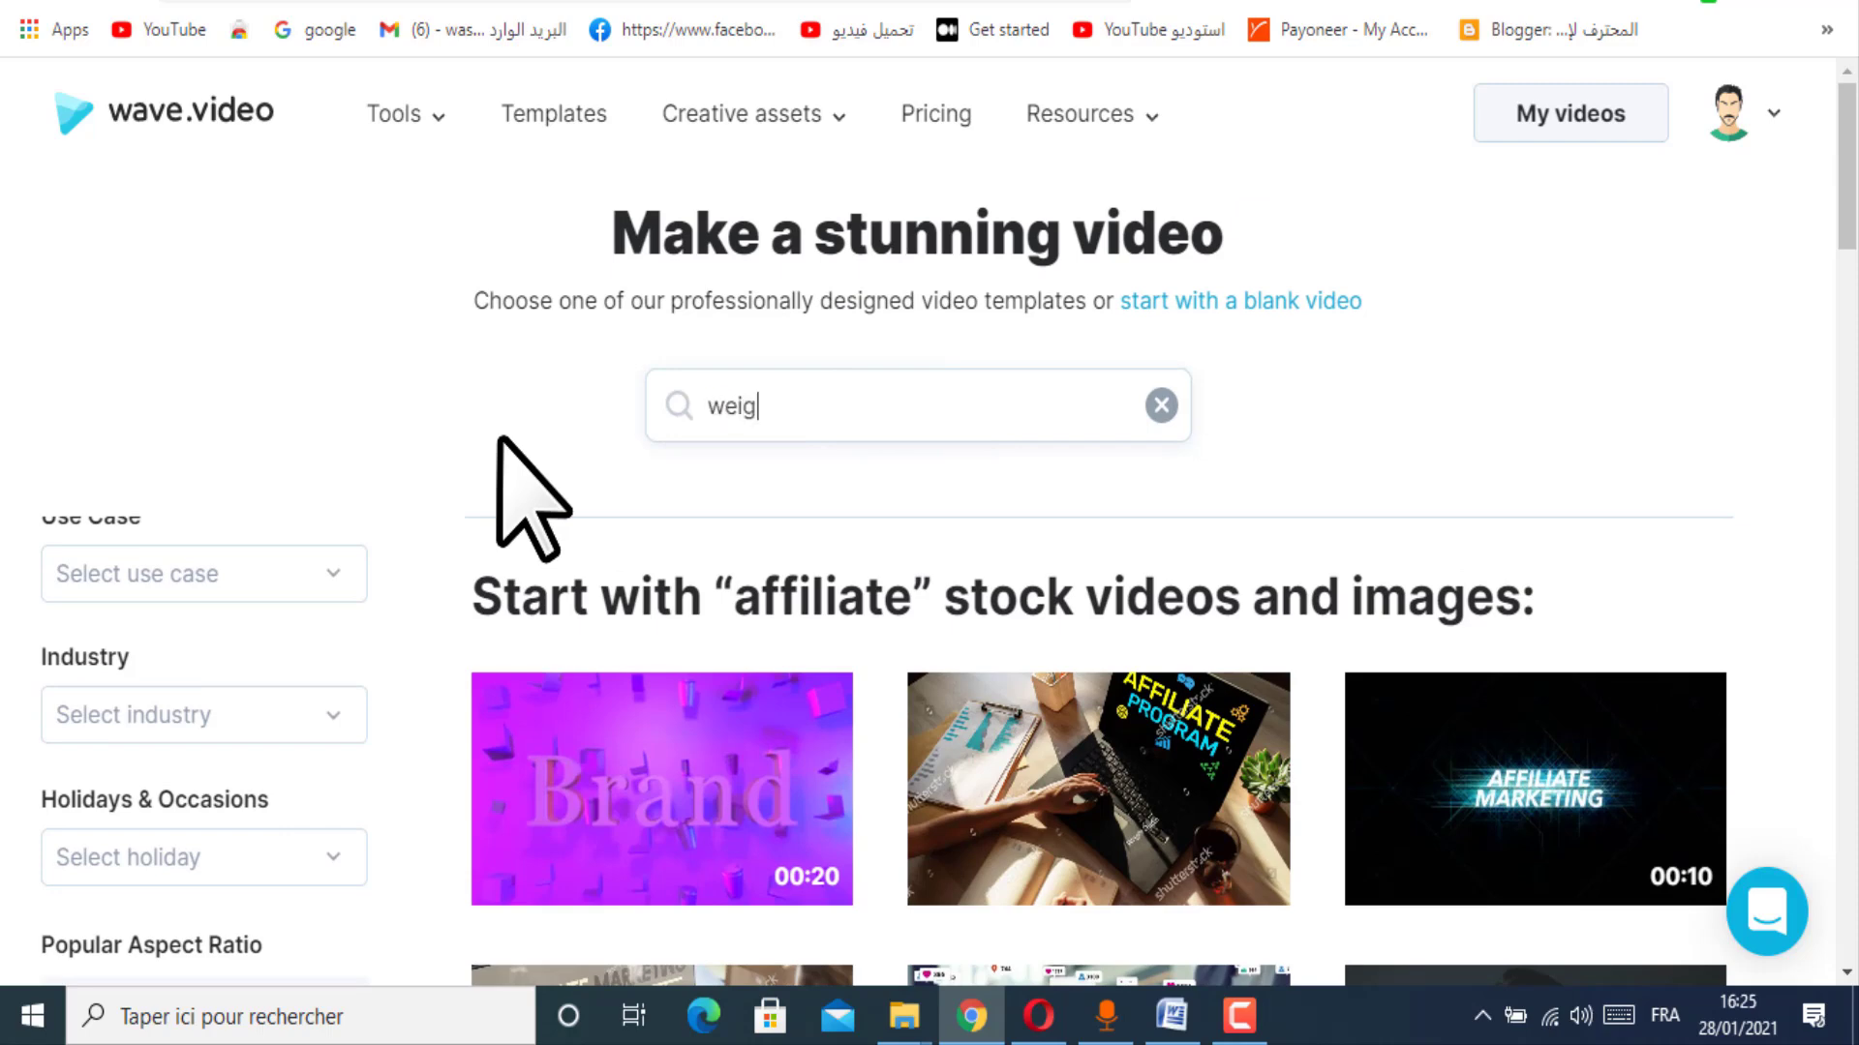
type("weight loss")
key("Return")
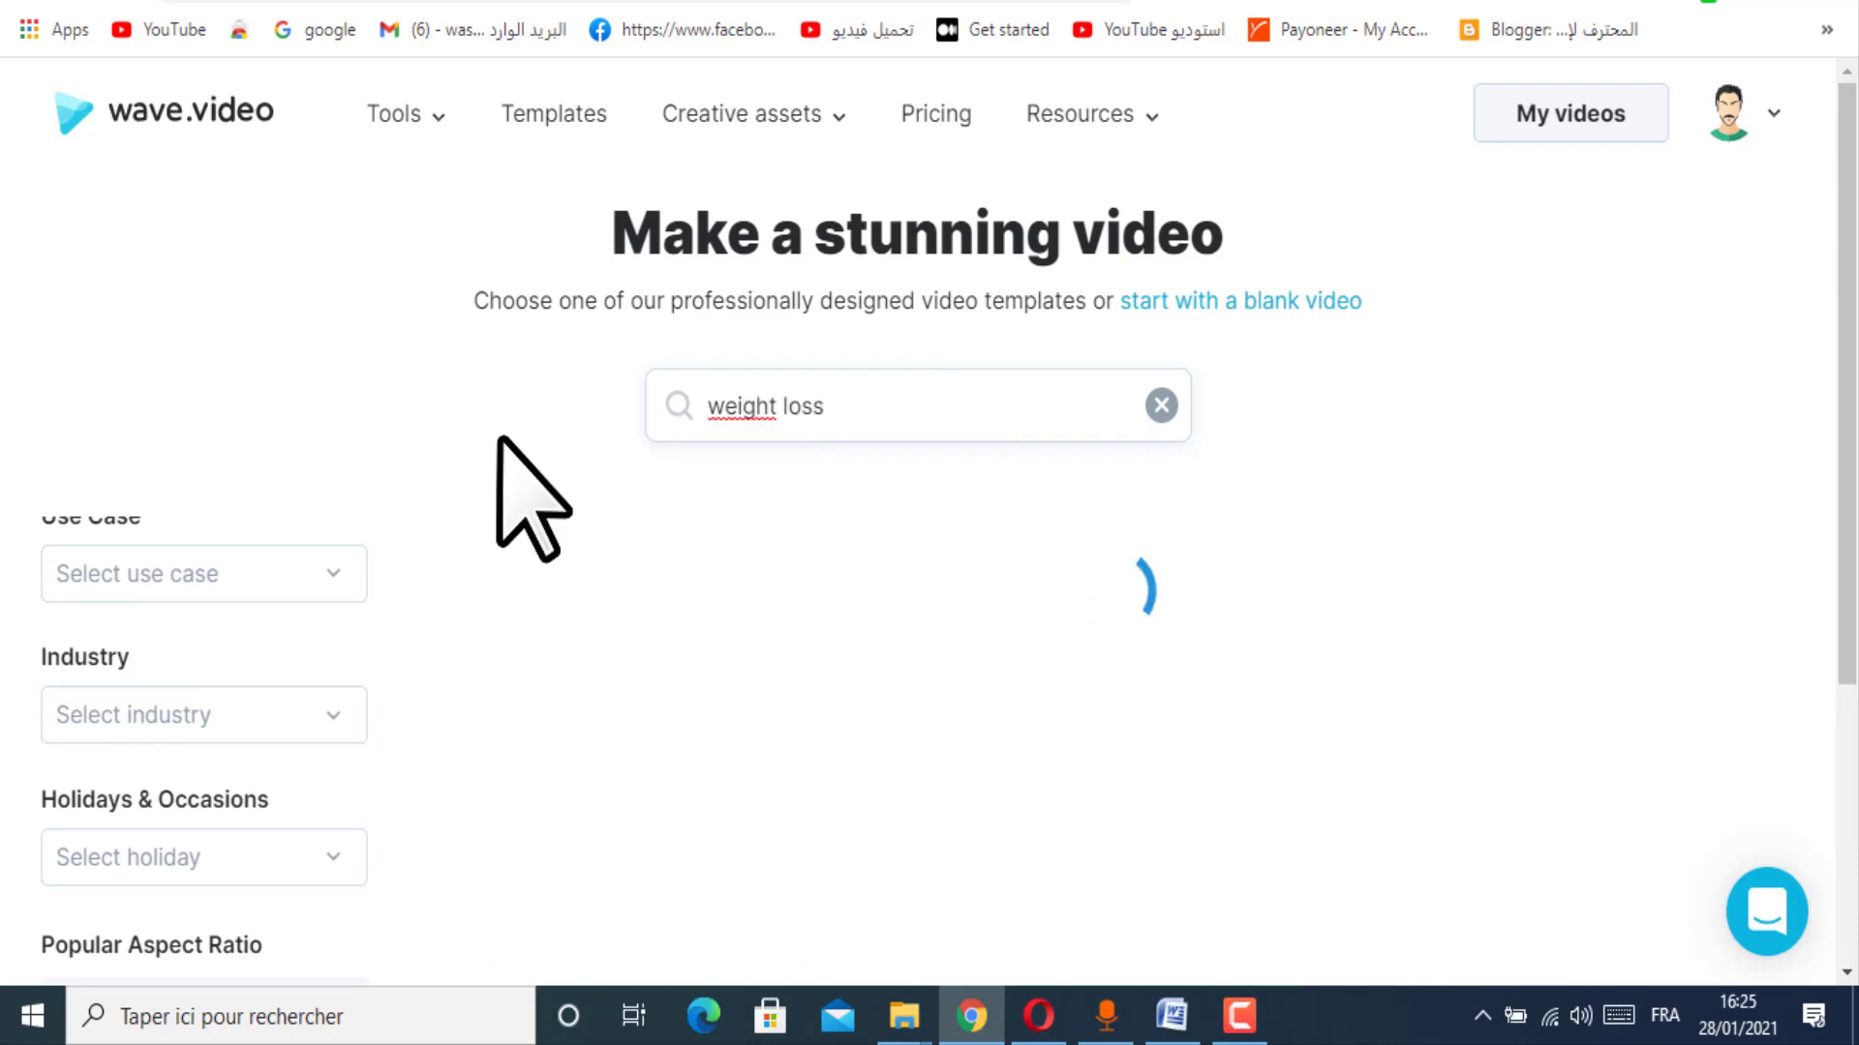
scroll(305, 695, "down", 3)
scroll(305, 695, "down", 1)
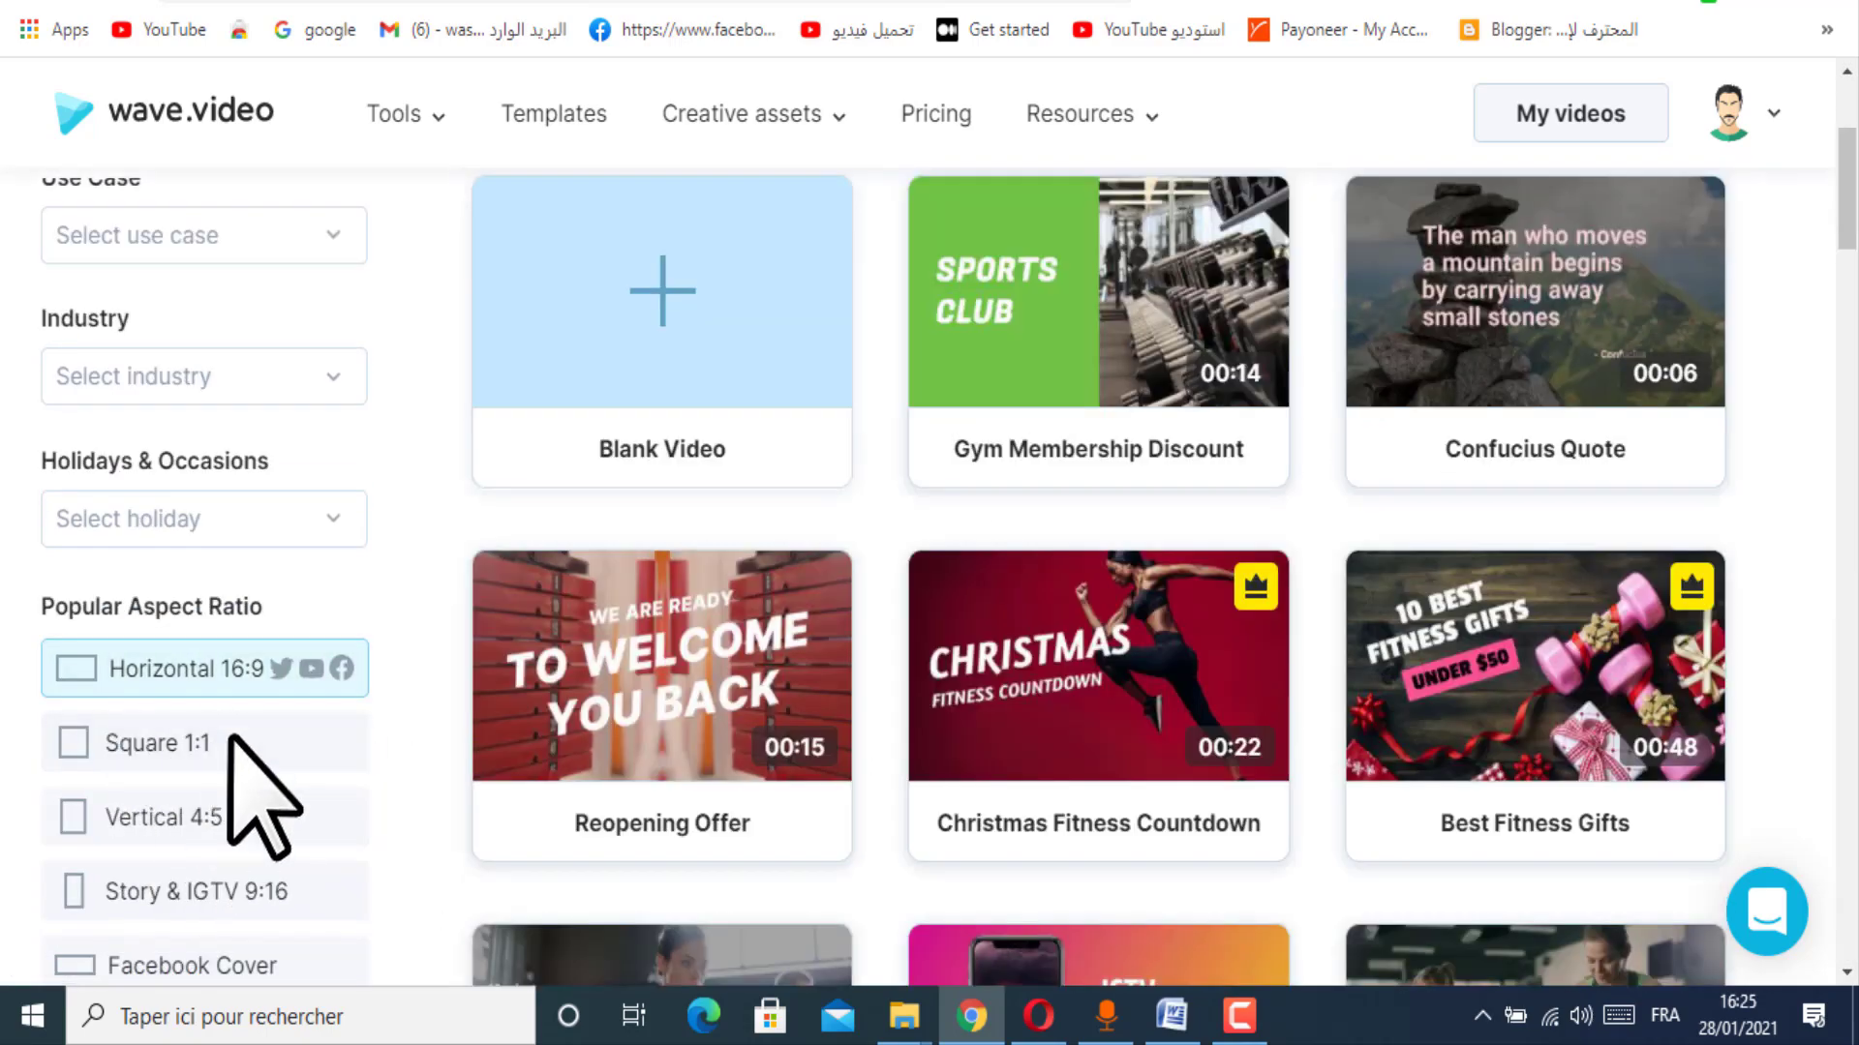
Step: Exclude Premium templates from the "weight loss" results, keeping only the Free ones
scroll(300, 513, "up", 4)
scroll(253, 721, "up", 2)
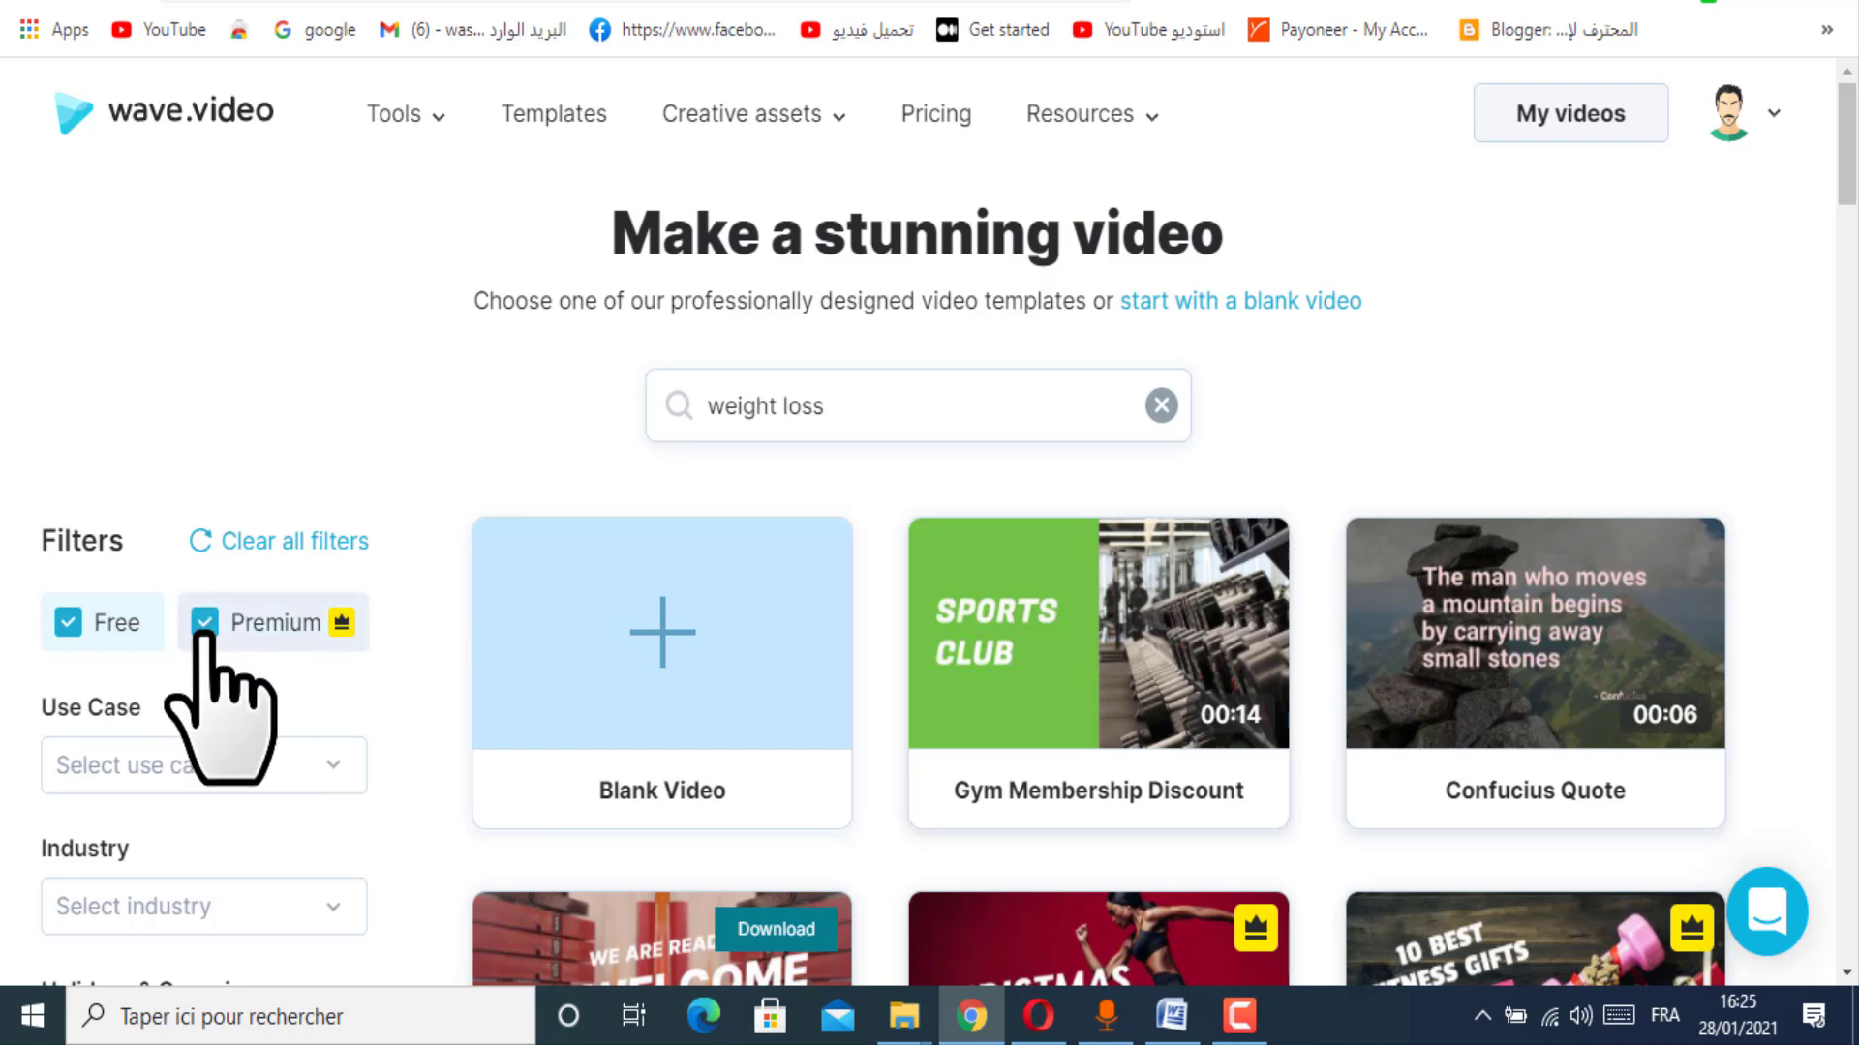
left_click(258, 611)
Step: Browse the free "weight loss" templates and open the horizontal "15-Minute Workout" template for editing
scroll(760, 779, "down", 2)
scroll(760, 779, "down", 4)
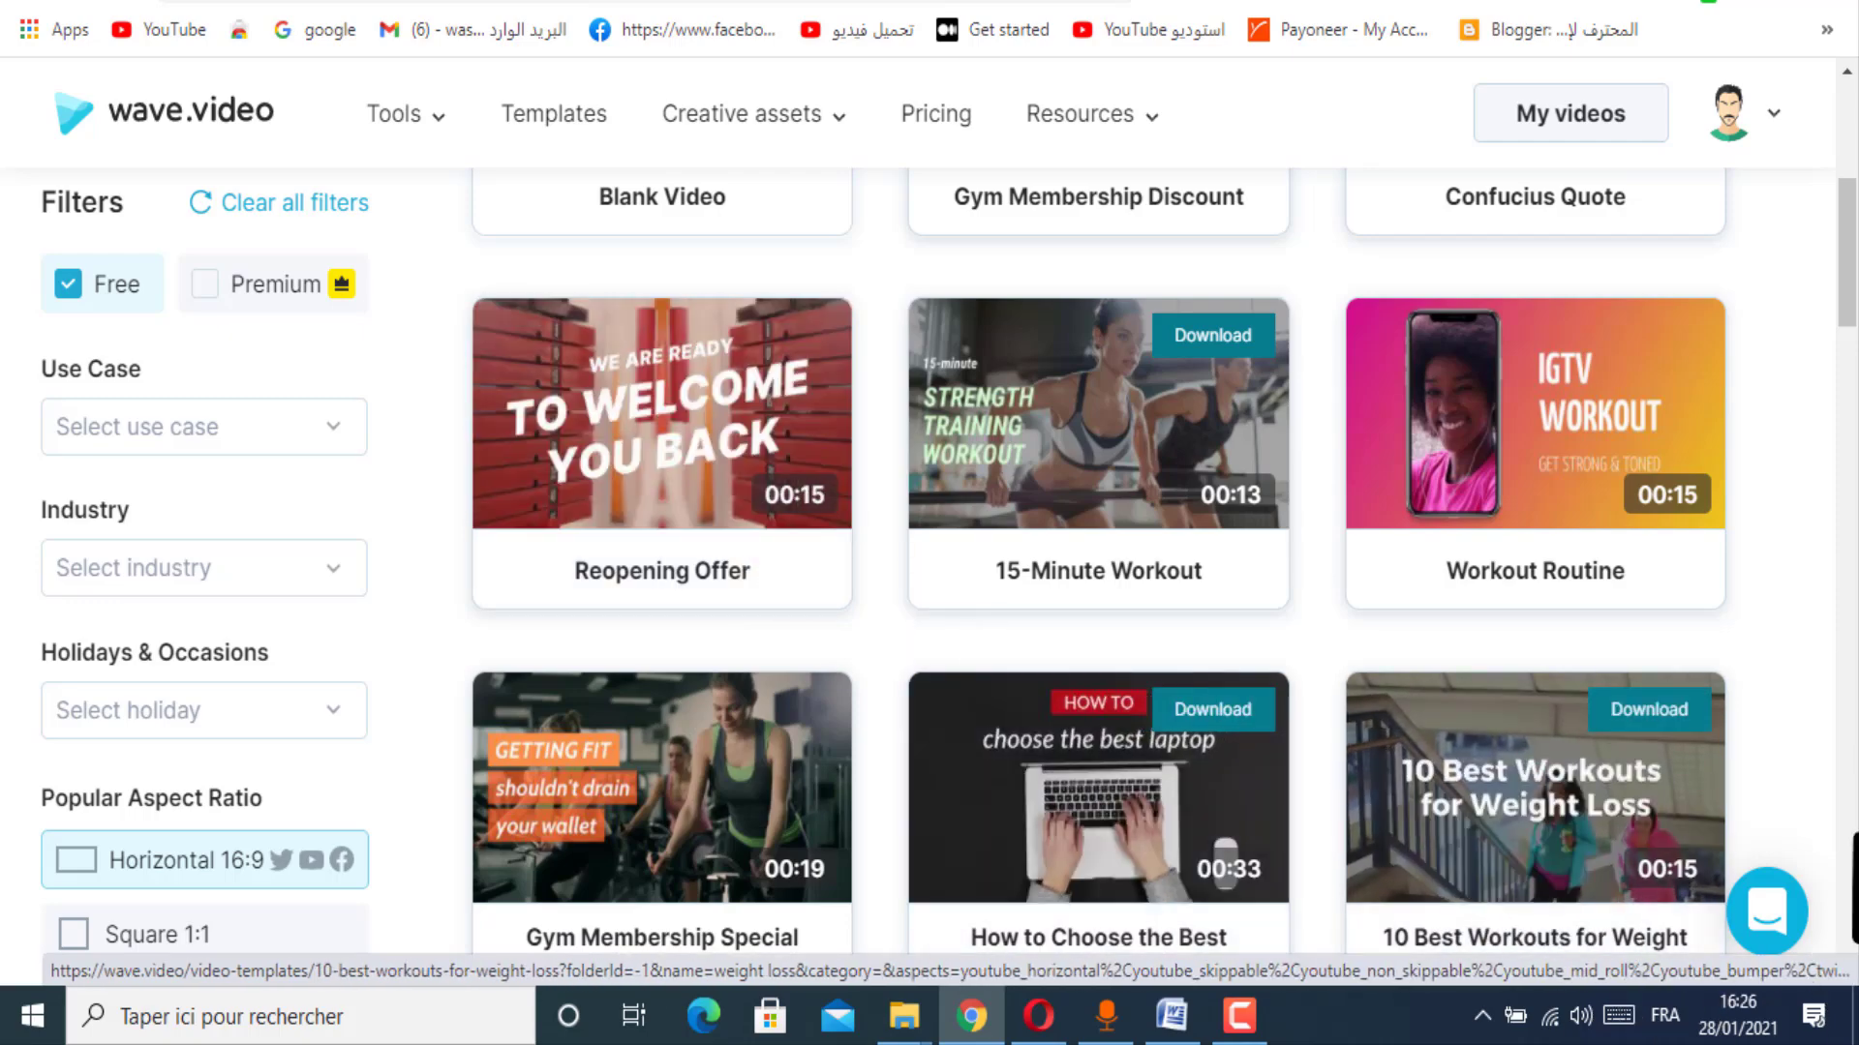
scroll(1245, 746, "down", 10)
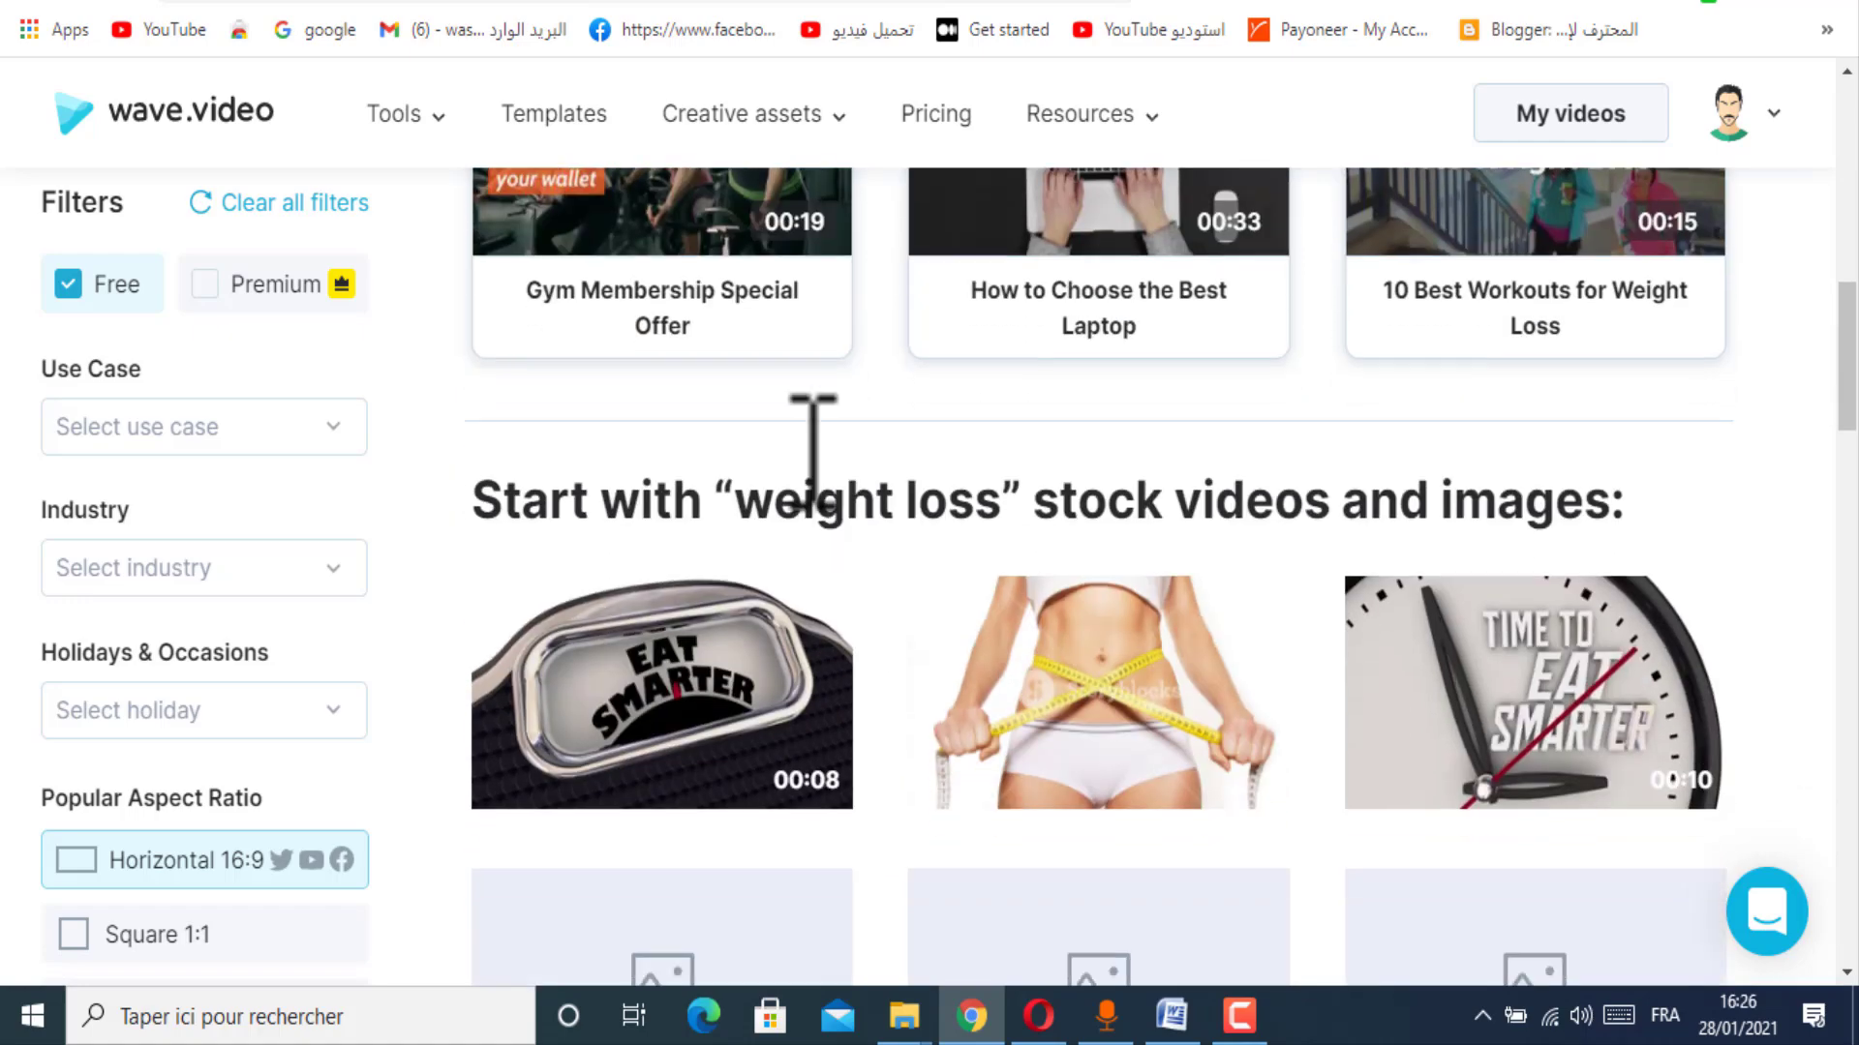
scroll(801, 463, "up", 5)
scroll(817, 498, "down", 7)
scroll(984, 477, "up", 12)
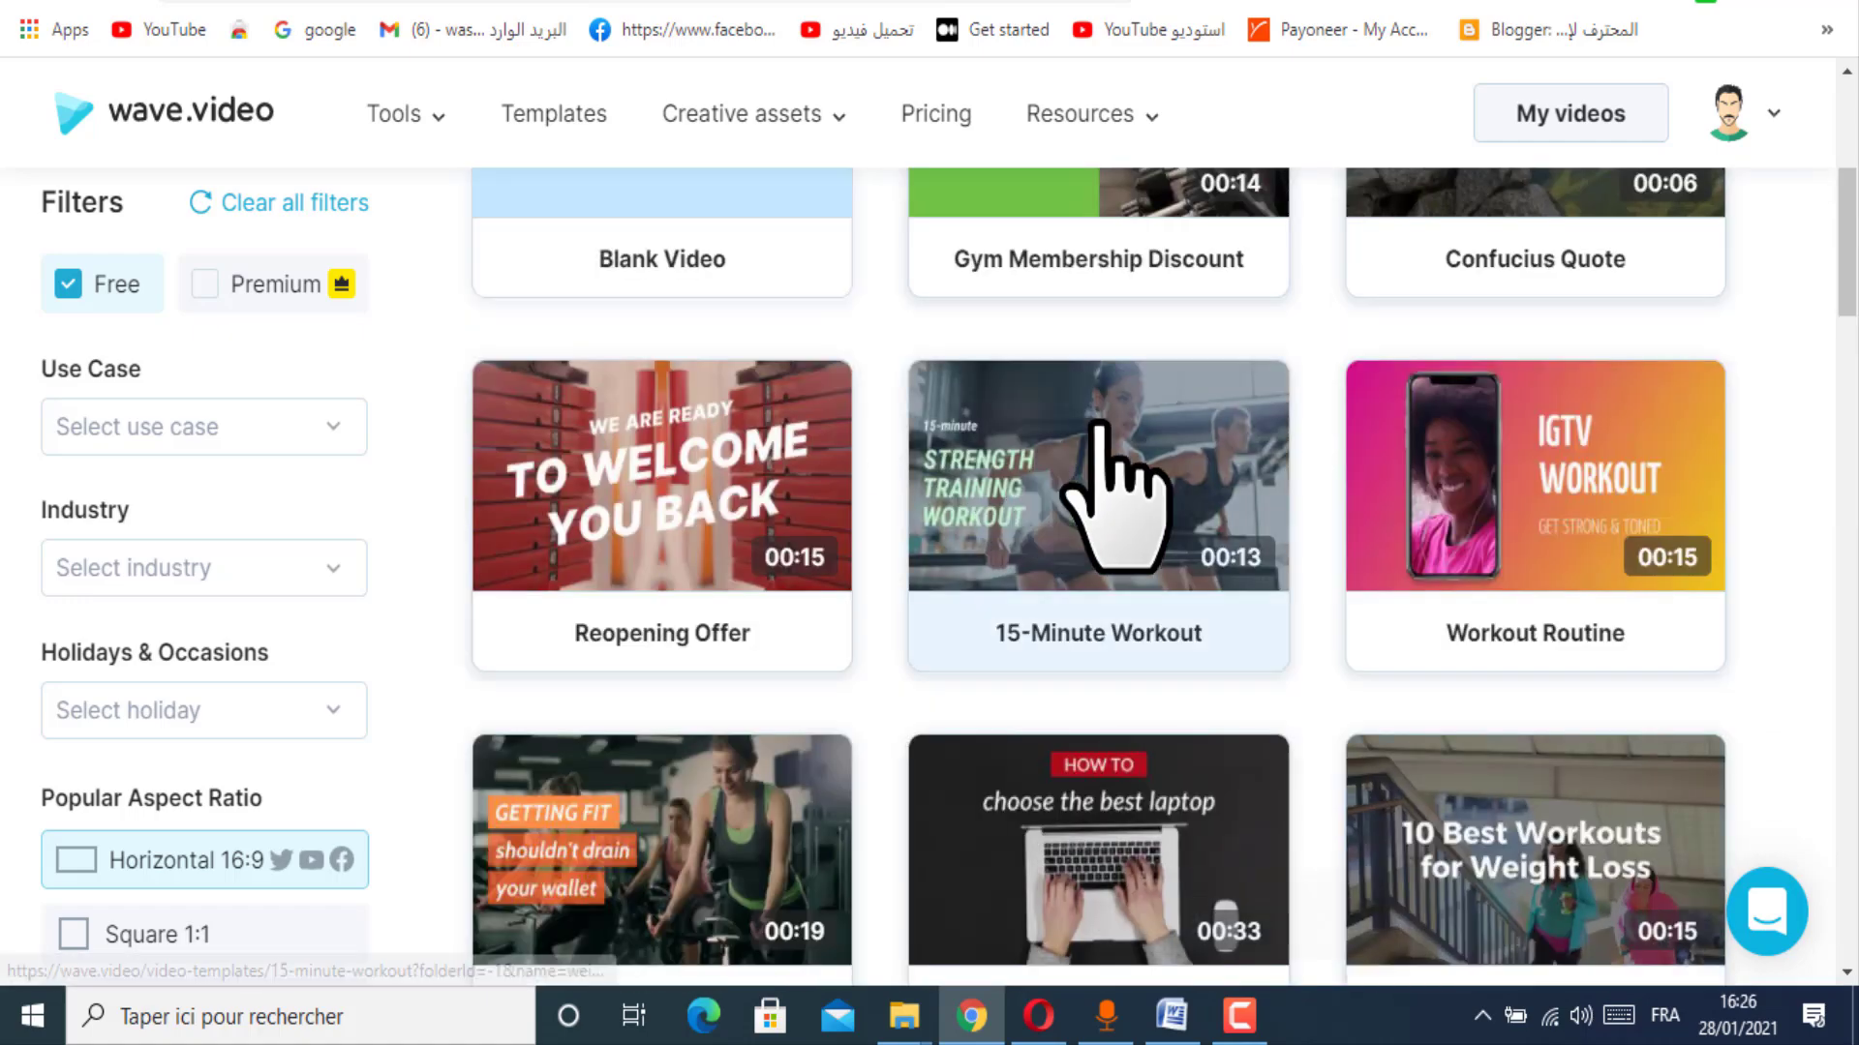
left_click(1161, 539)
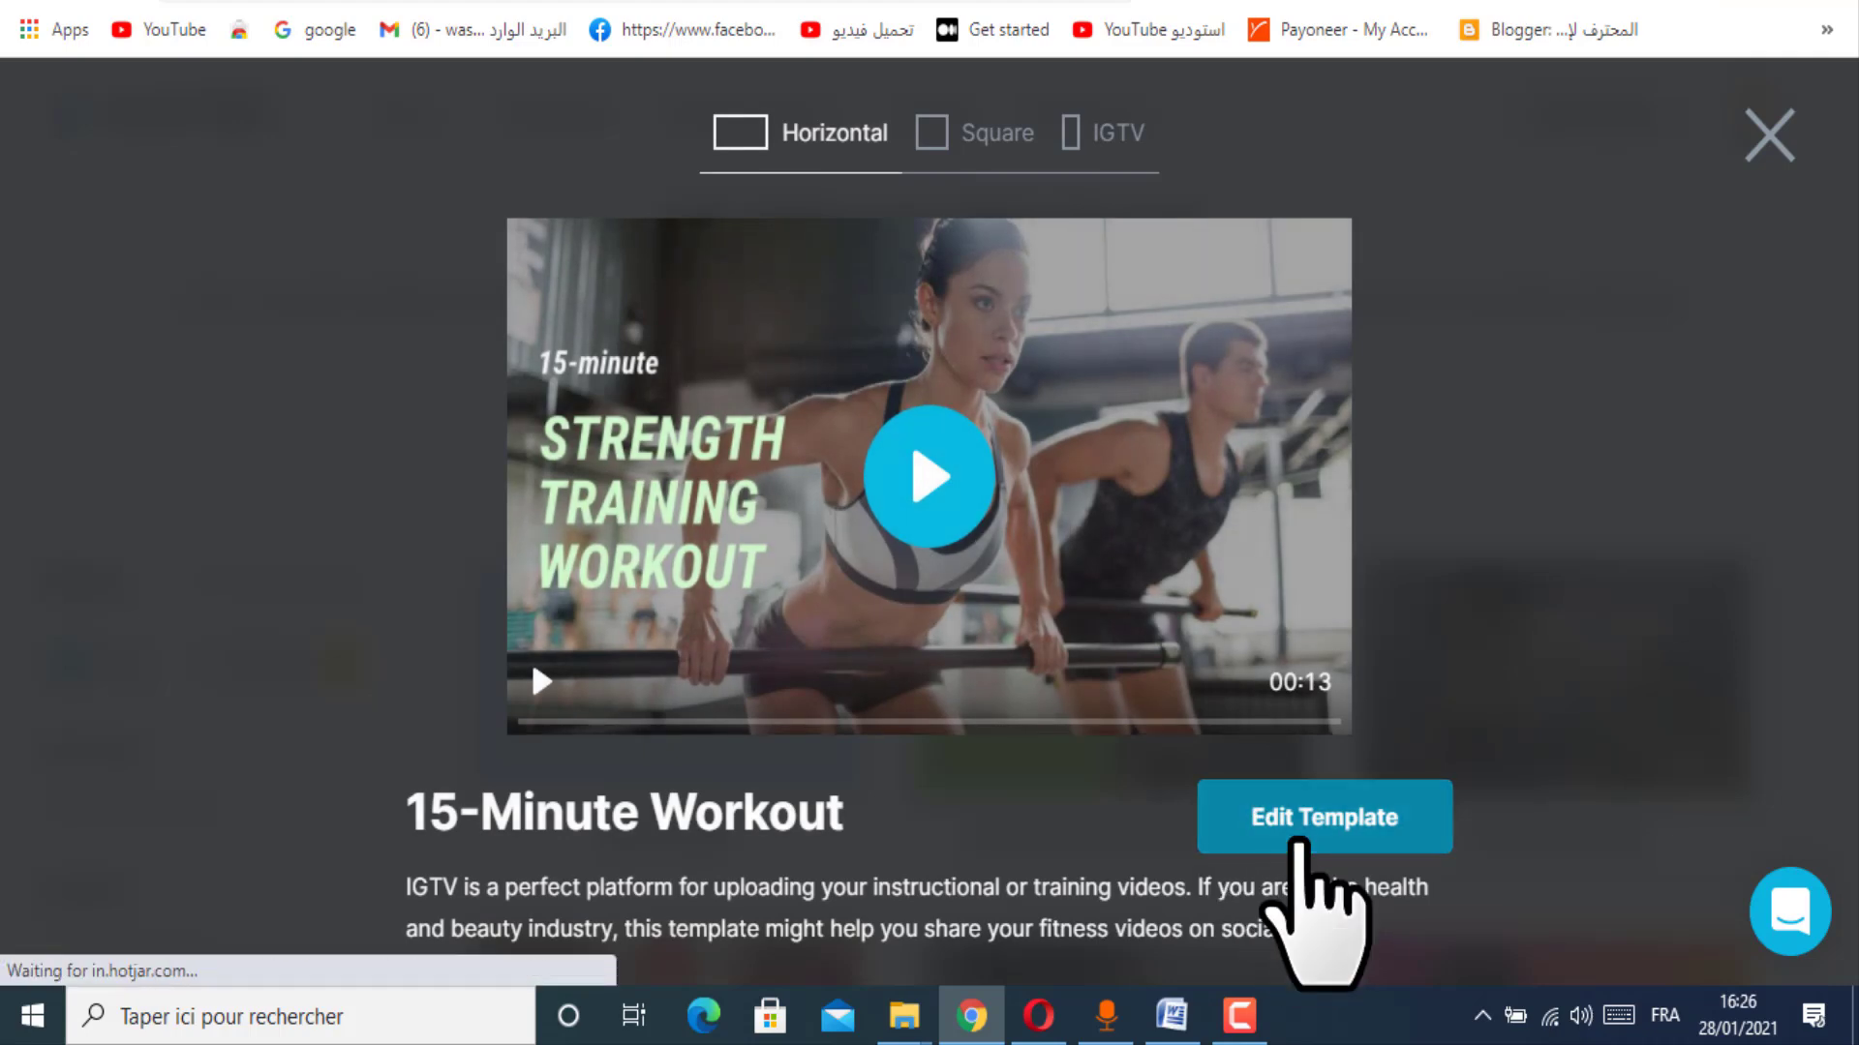
left_click(1297, 842)
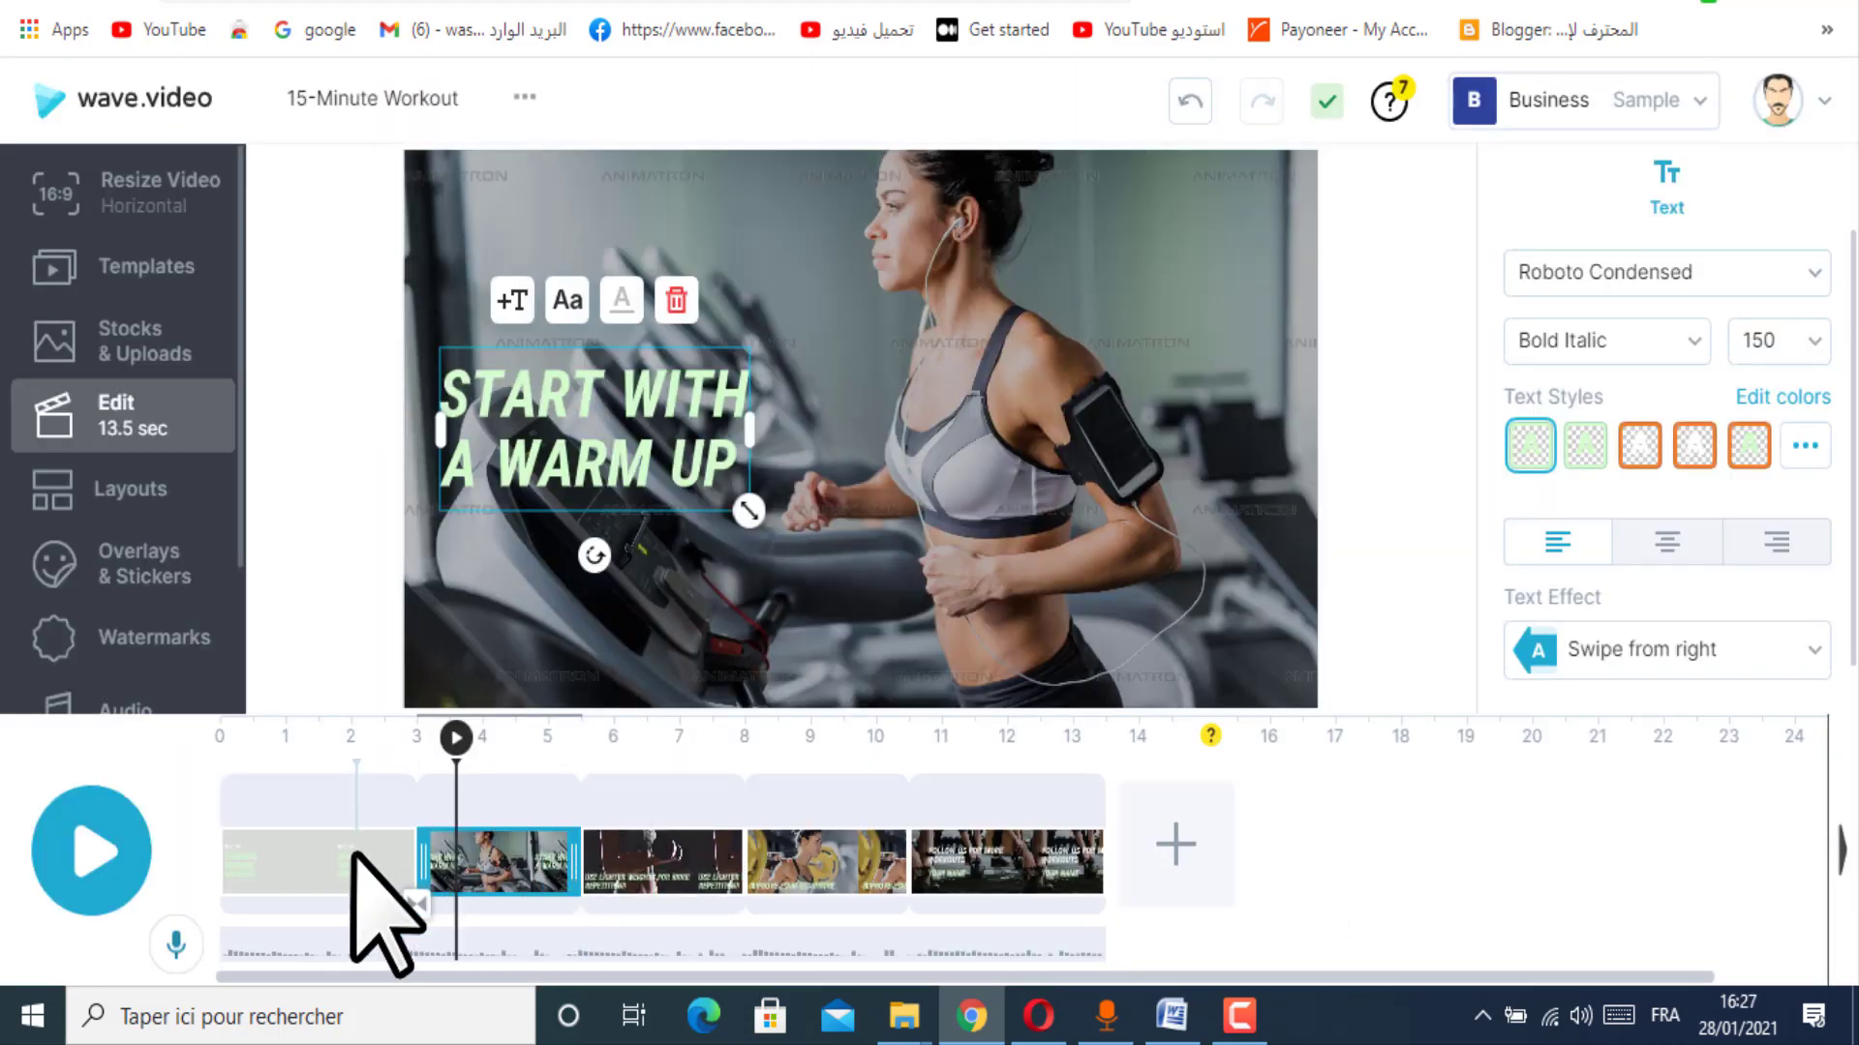
Step: Lengthen the "Start with a warm up" treadmill scene to 3.7 sec and view the first, third and fourth scenes
left_click(542, 837)
left_click_drag(606, 779, 687, 803)
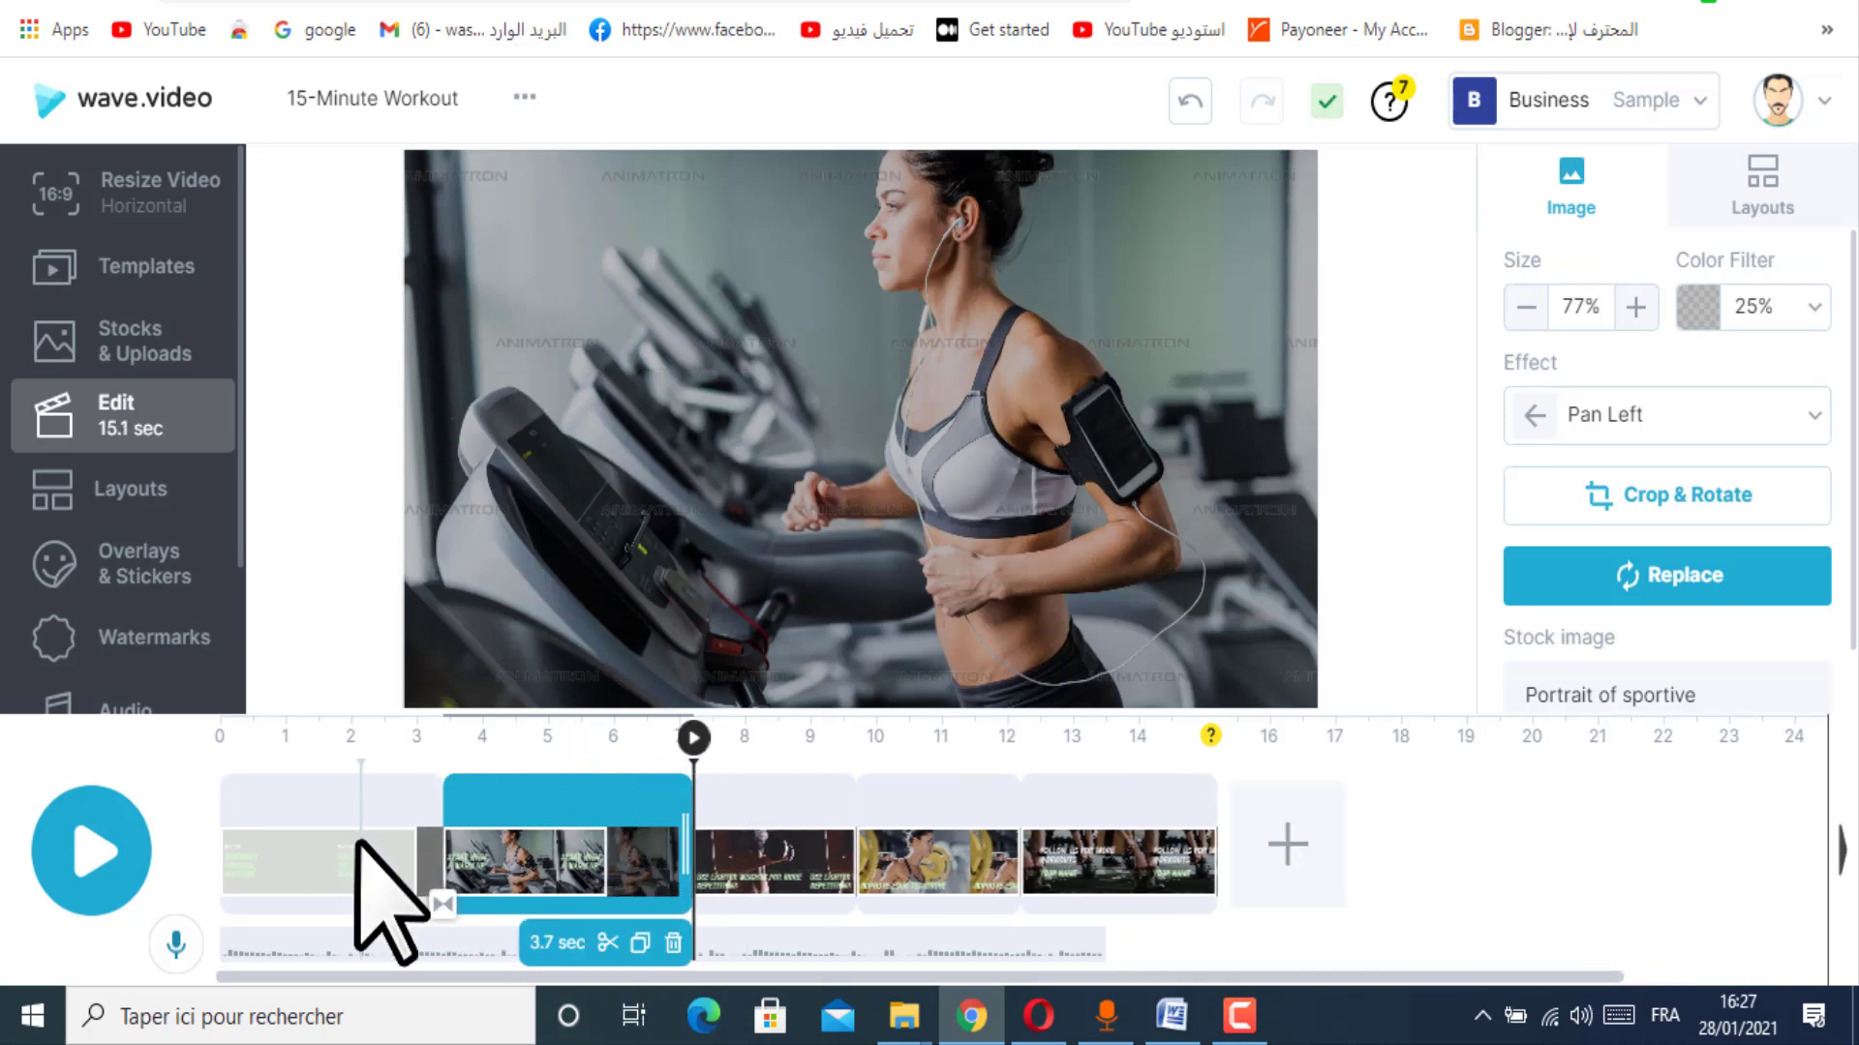
left_click(361, 852)
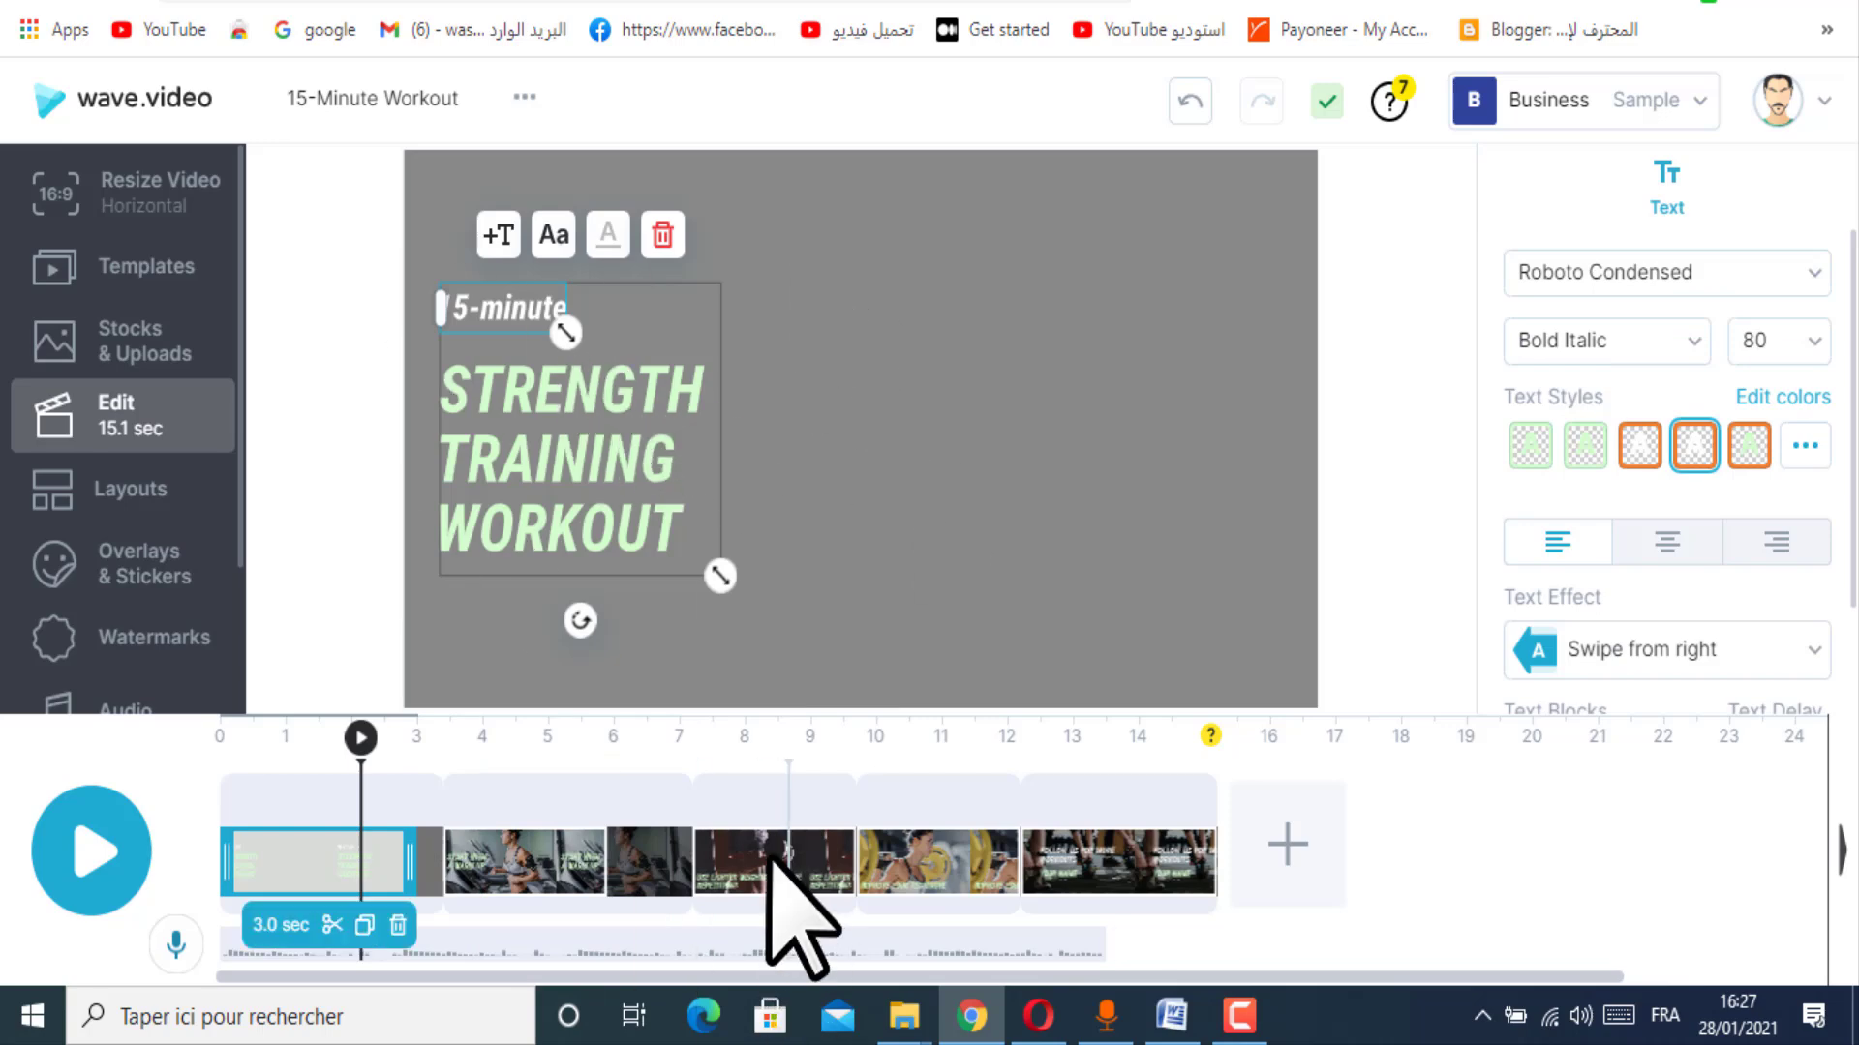
left_click(794, 866)
left_click(981, 864)
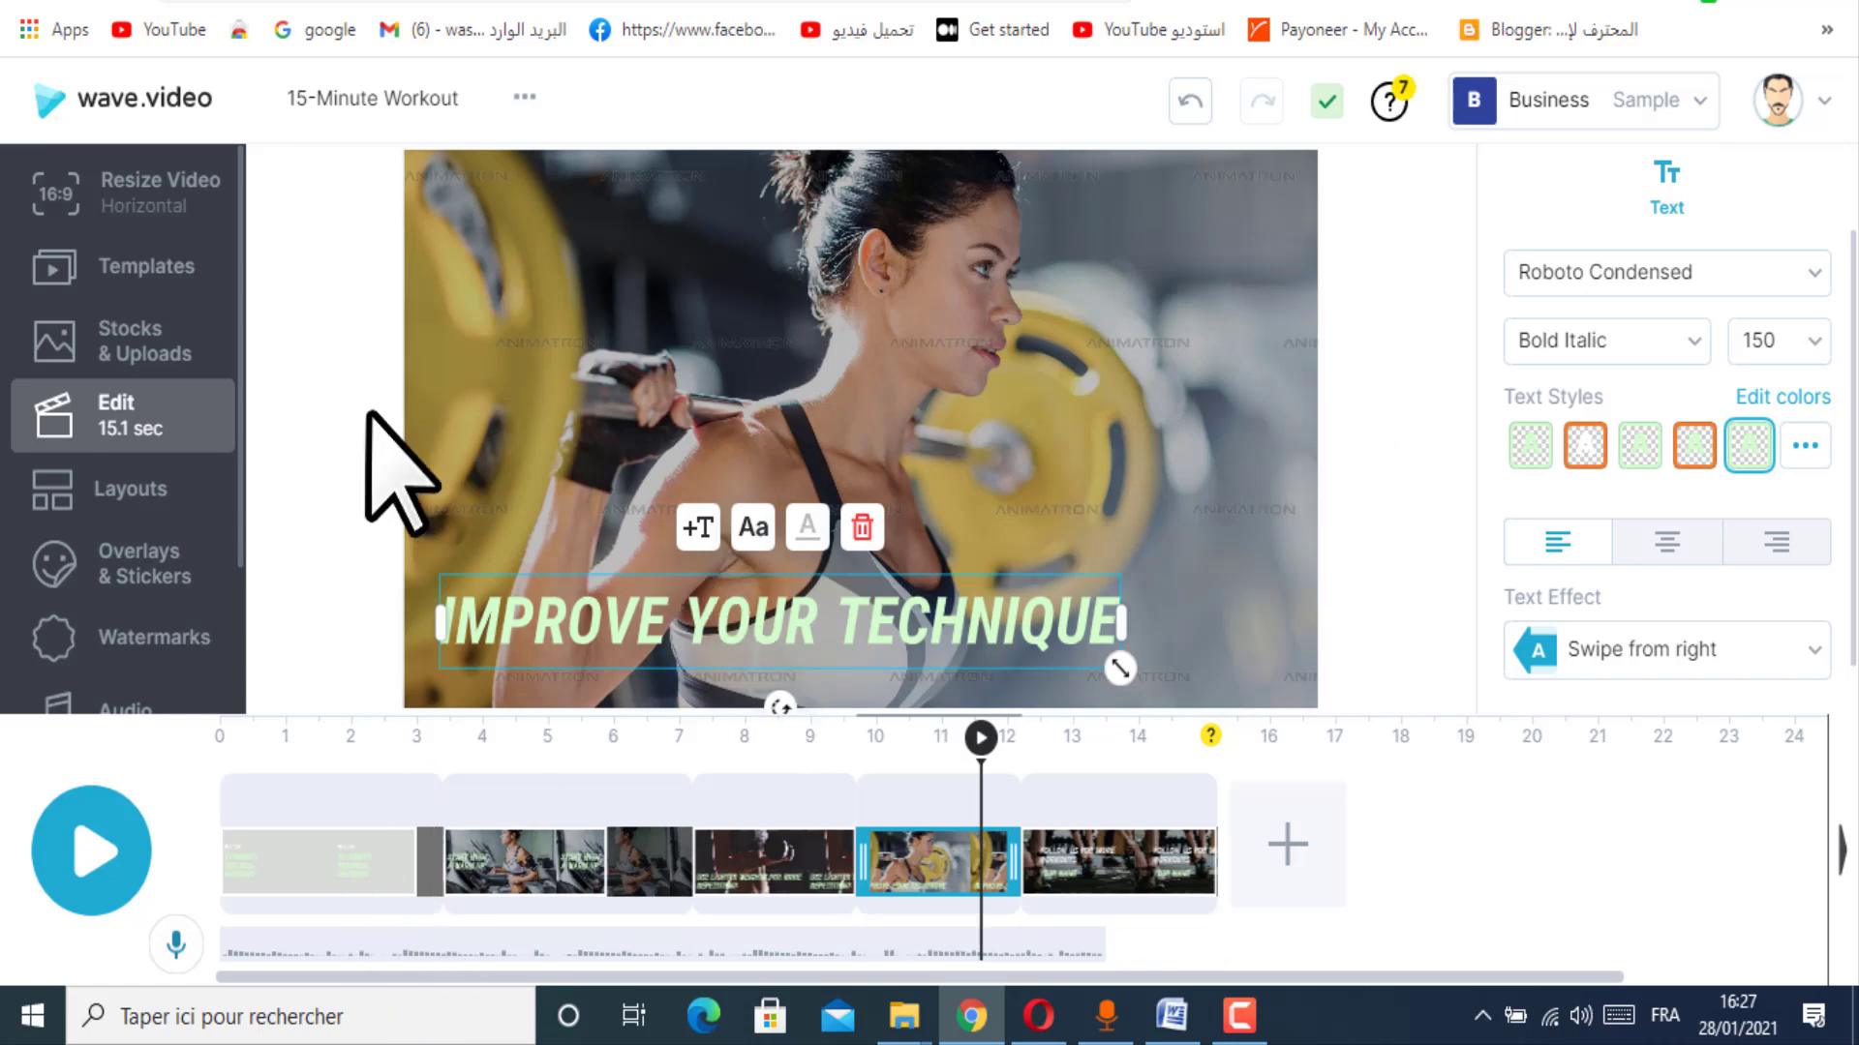
Step: Switch to the Google results for "Secret steps to lose weight" and to the start of Healthline's weight loss tips article
left_click(513, 2)
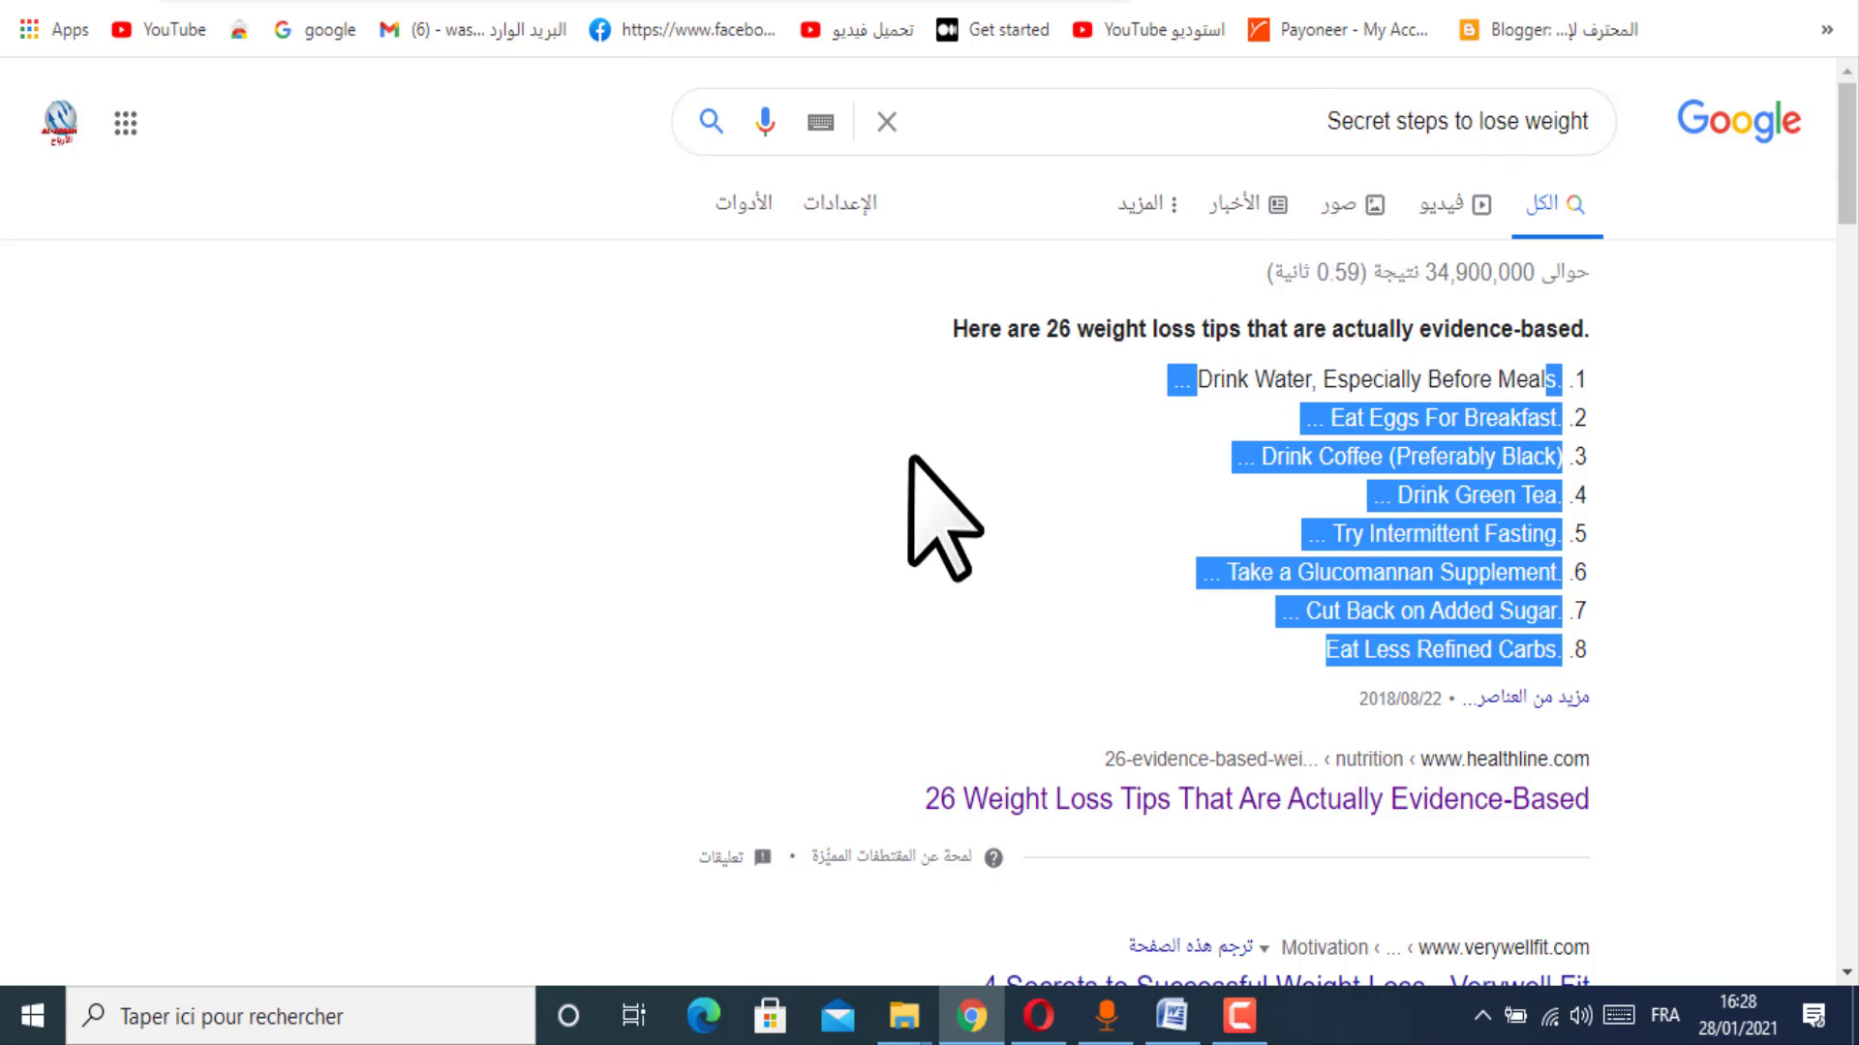
left_click(1733, 381)
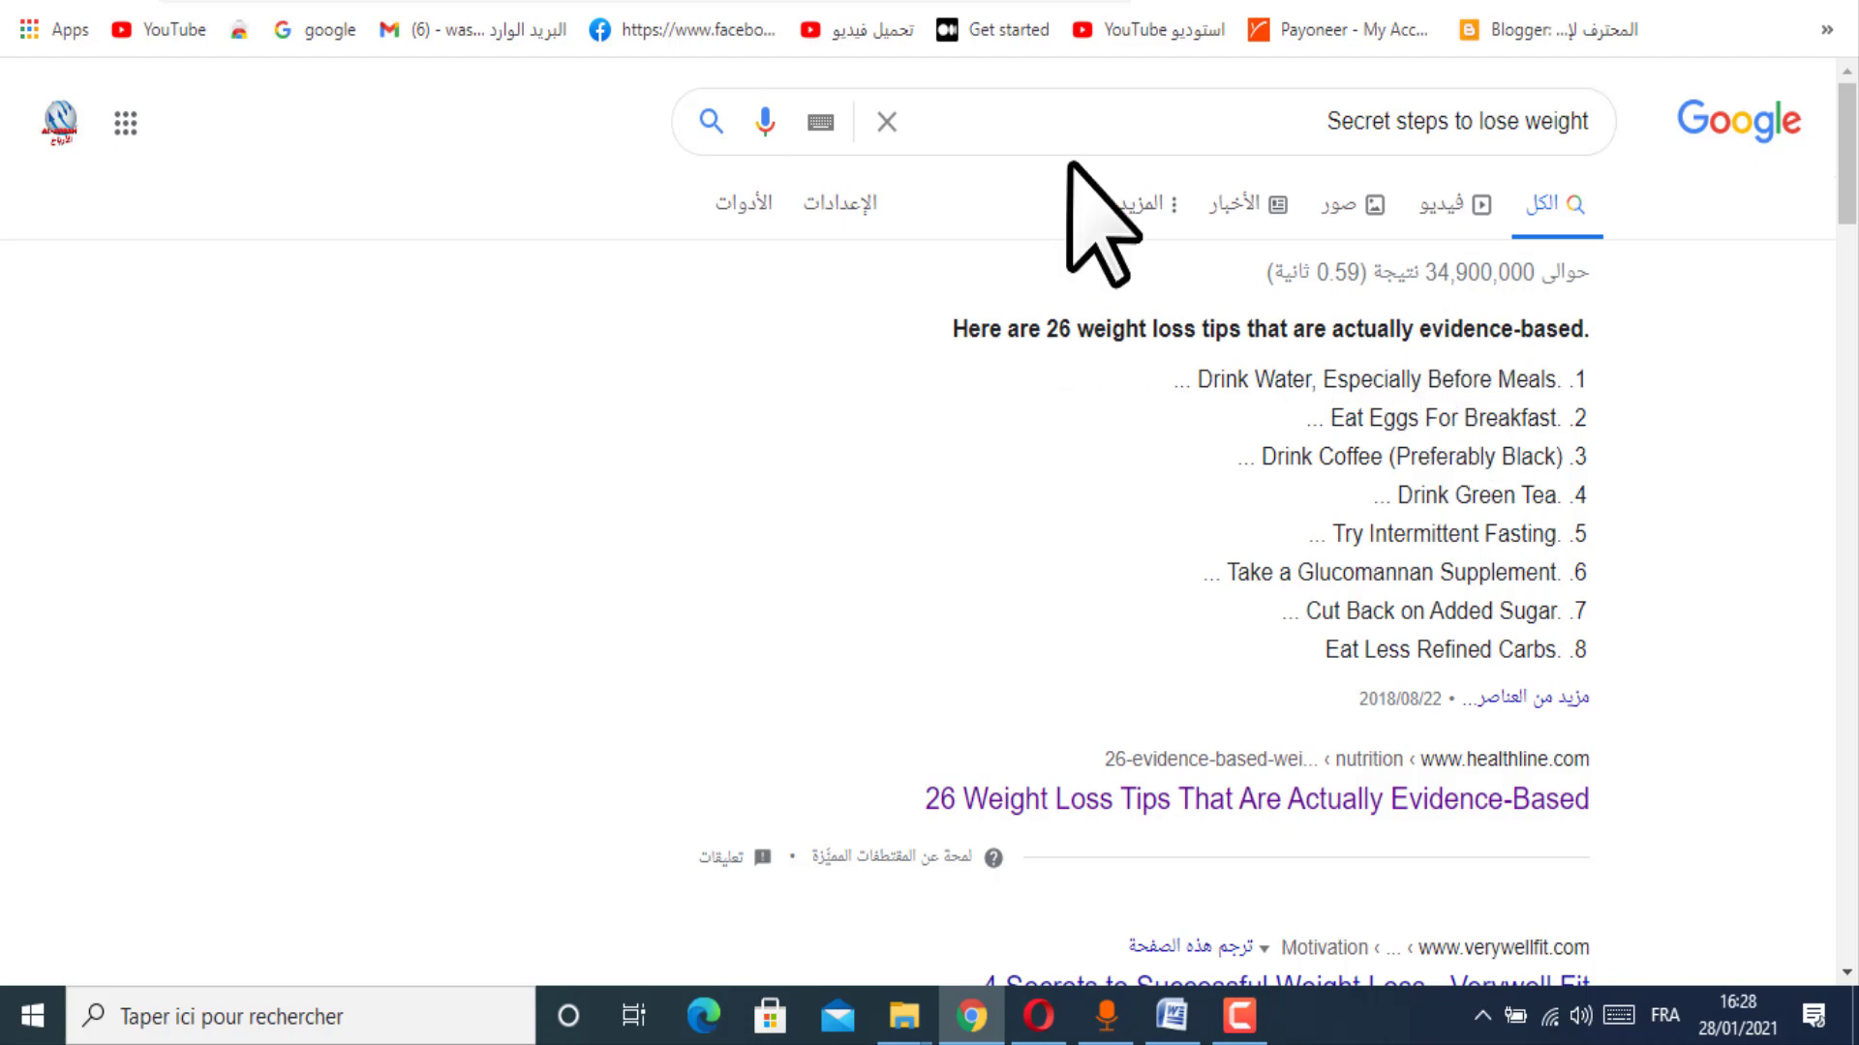
left_click(542, 2)
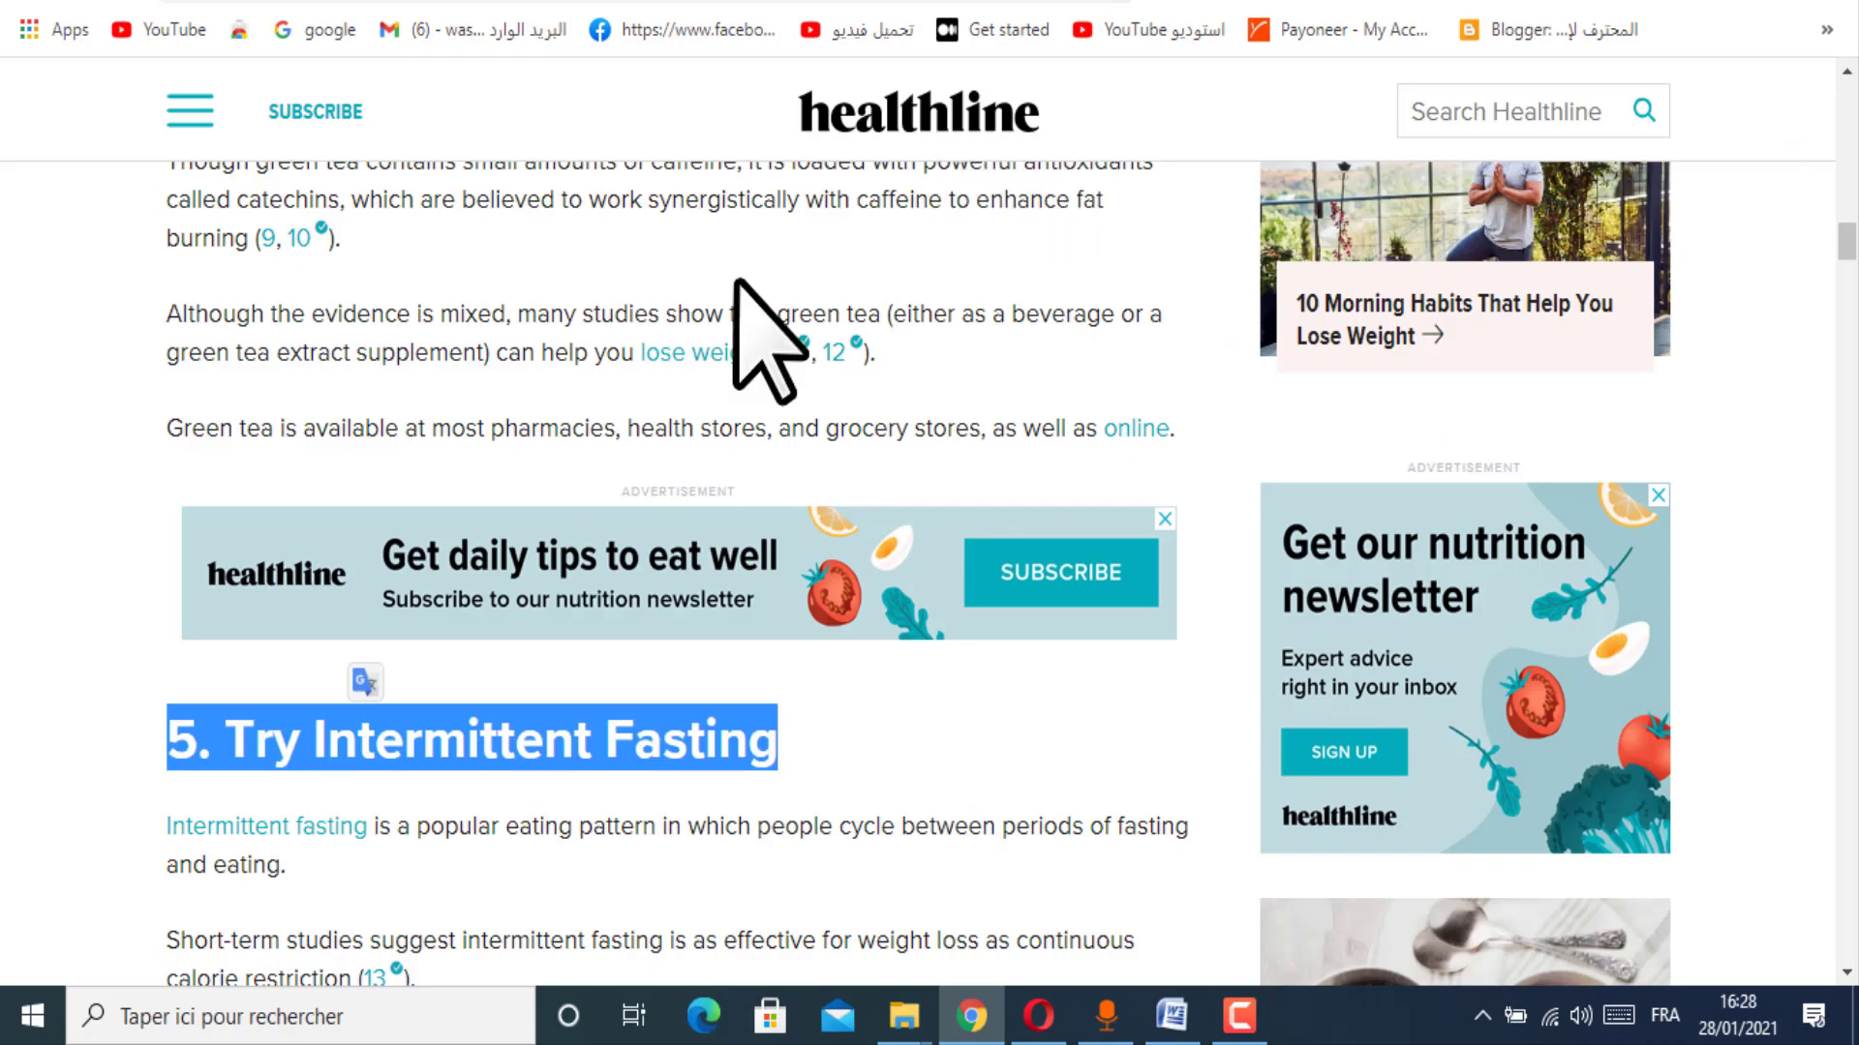
left_click(3, 405)
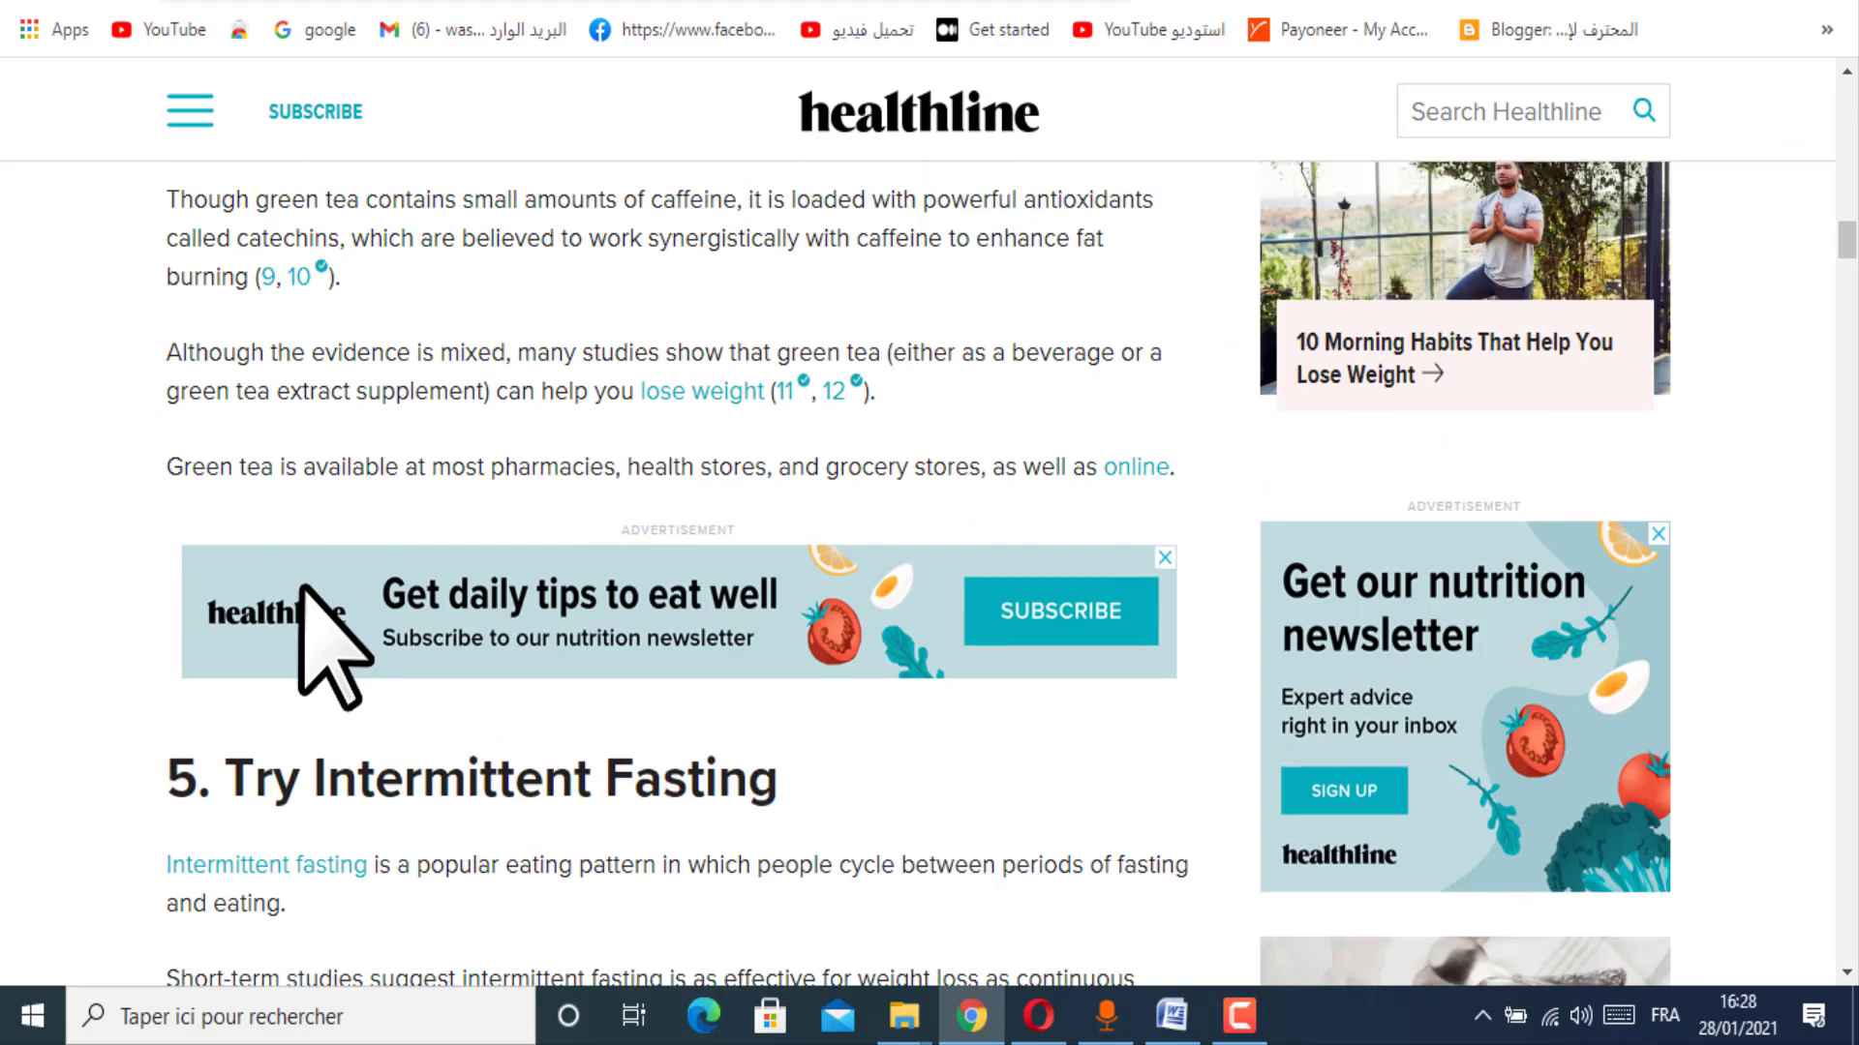
scroll(436, 758, "up", 10)
scroll(455, 712, "up", 12)
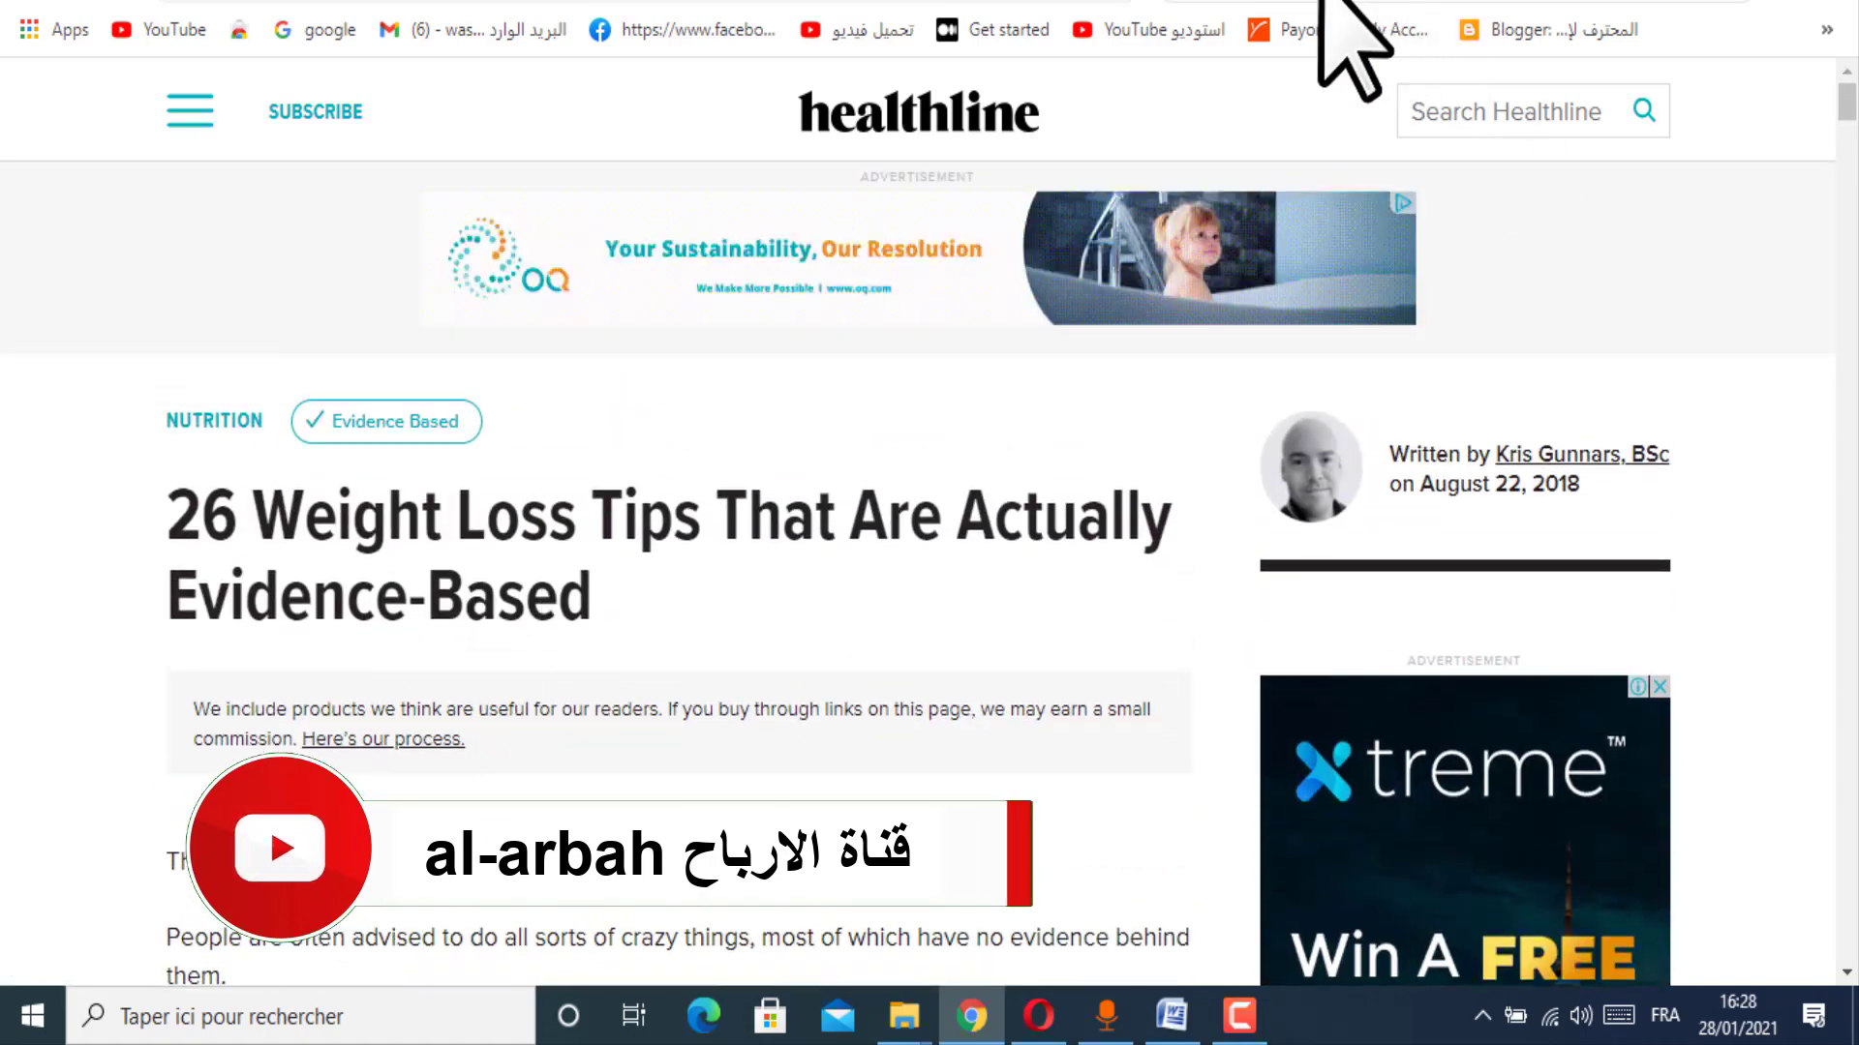
Step: Check Healthline's traffic and engagement statistics with the SimilarWeb extension and close it again
left_click(1314, 3)
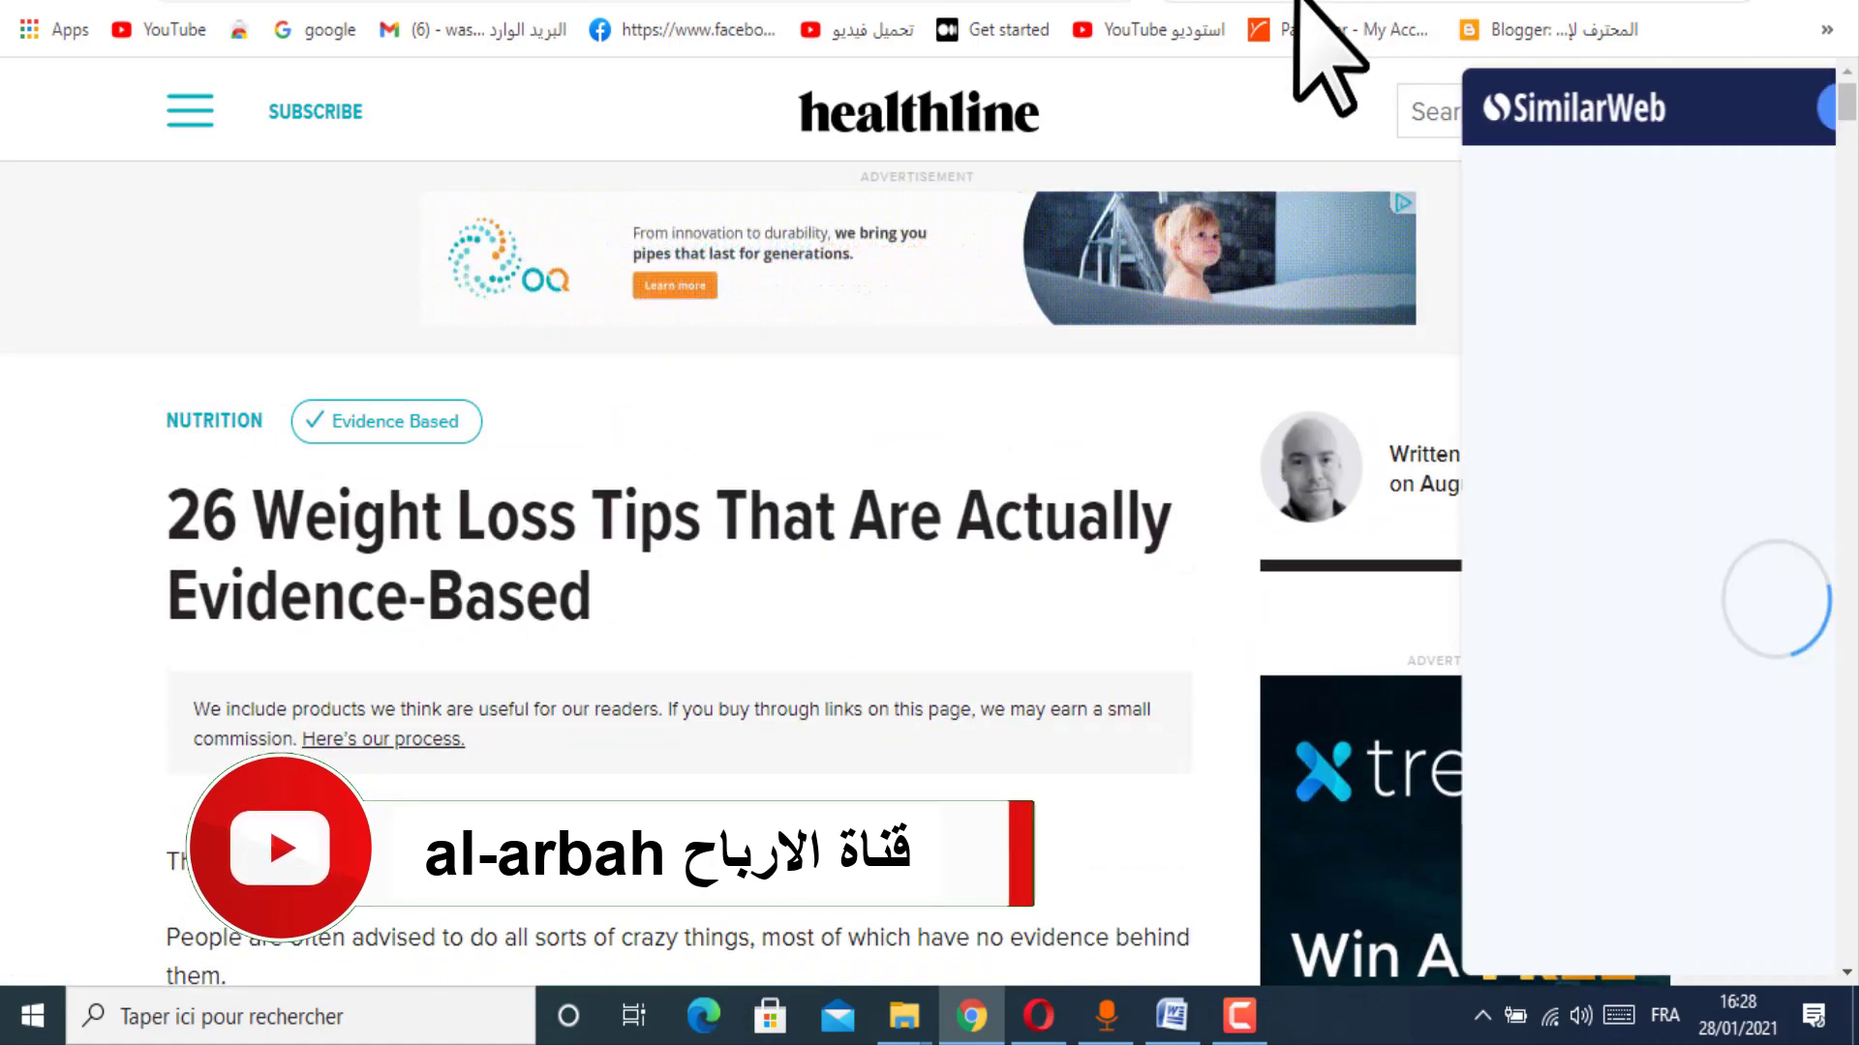
scroll(1767, 319, "down", 3)
scroll(1704, 542, "down", 3)
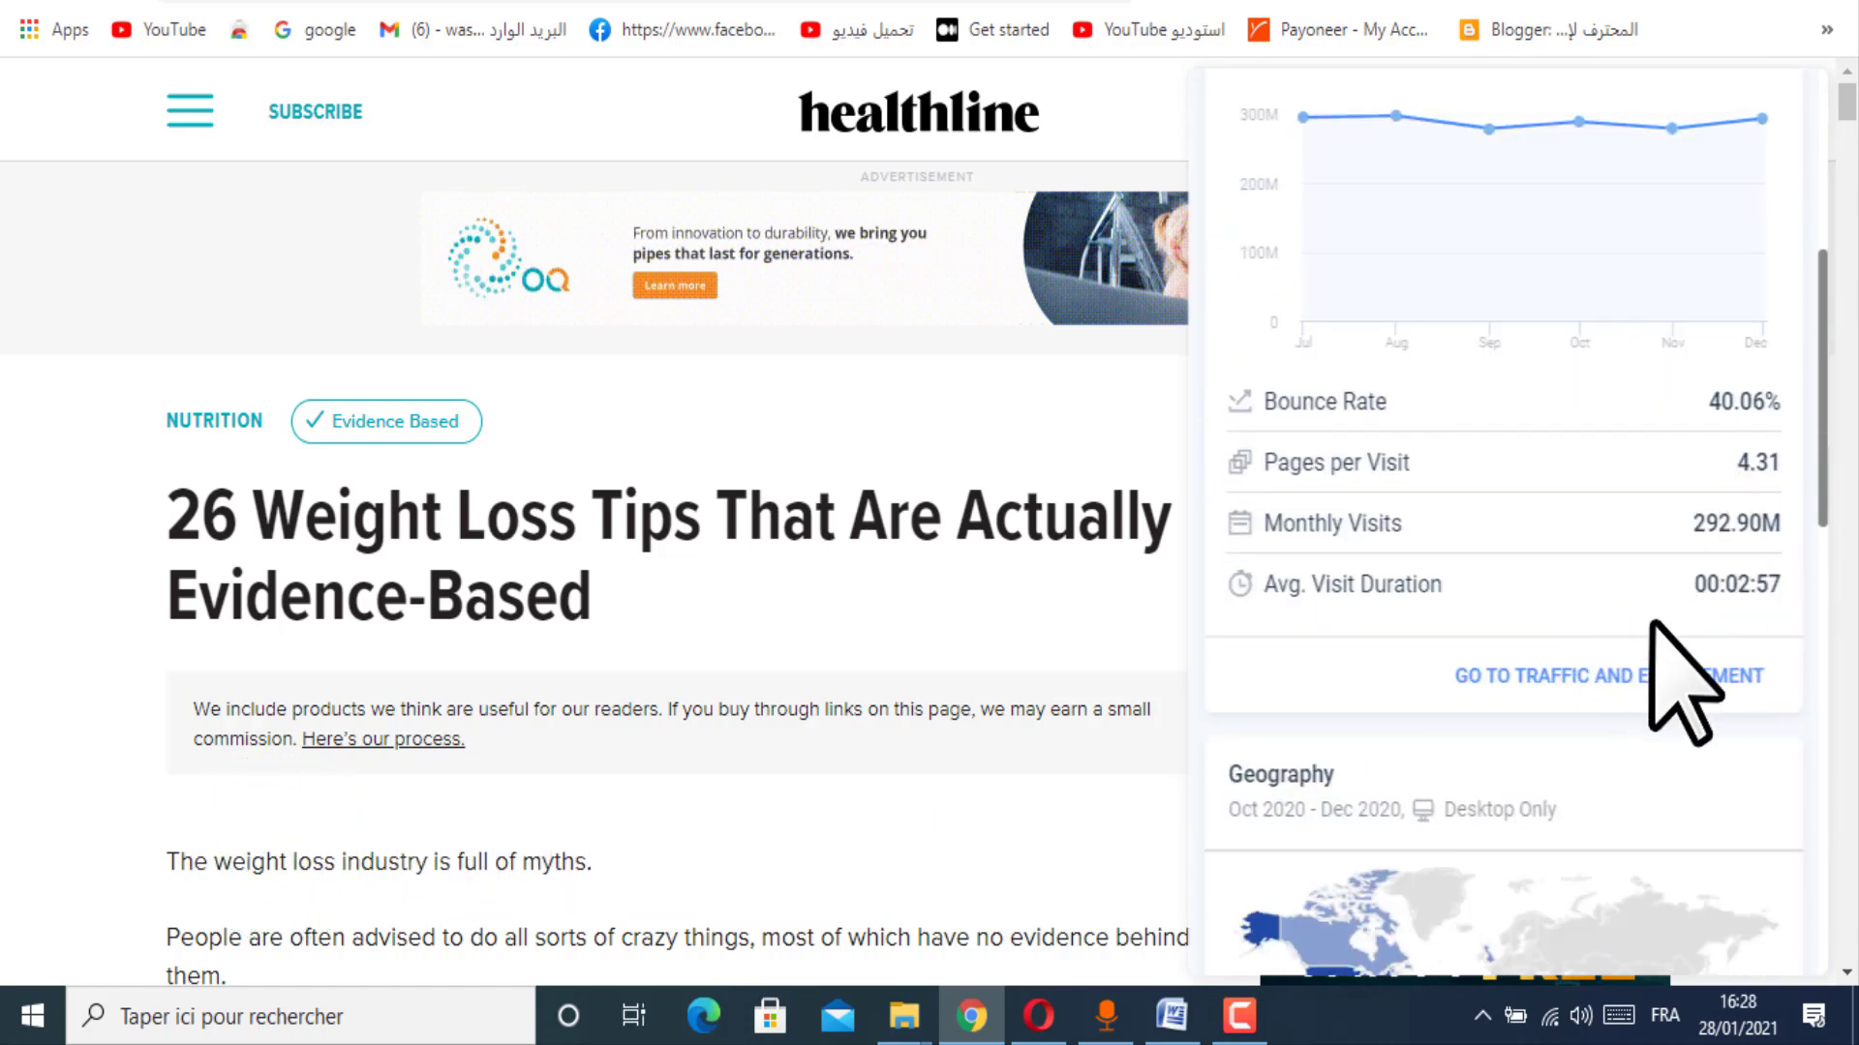
left_click(68, 334)
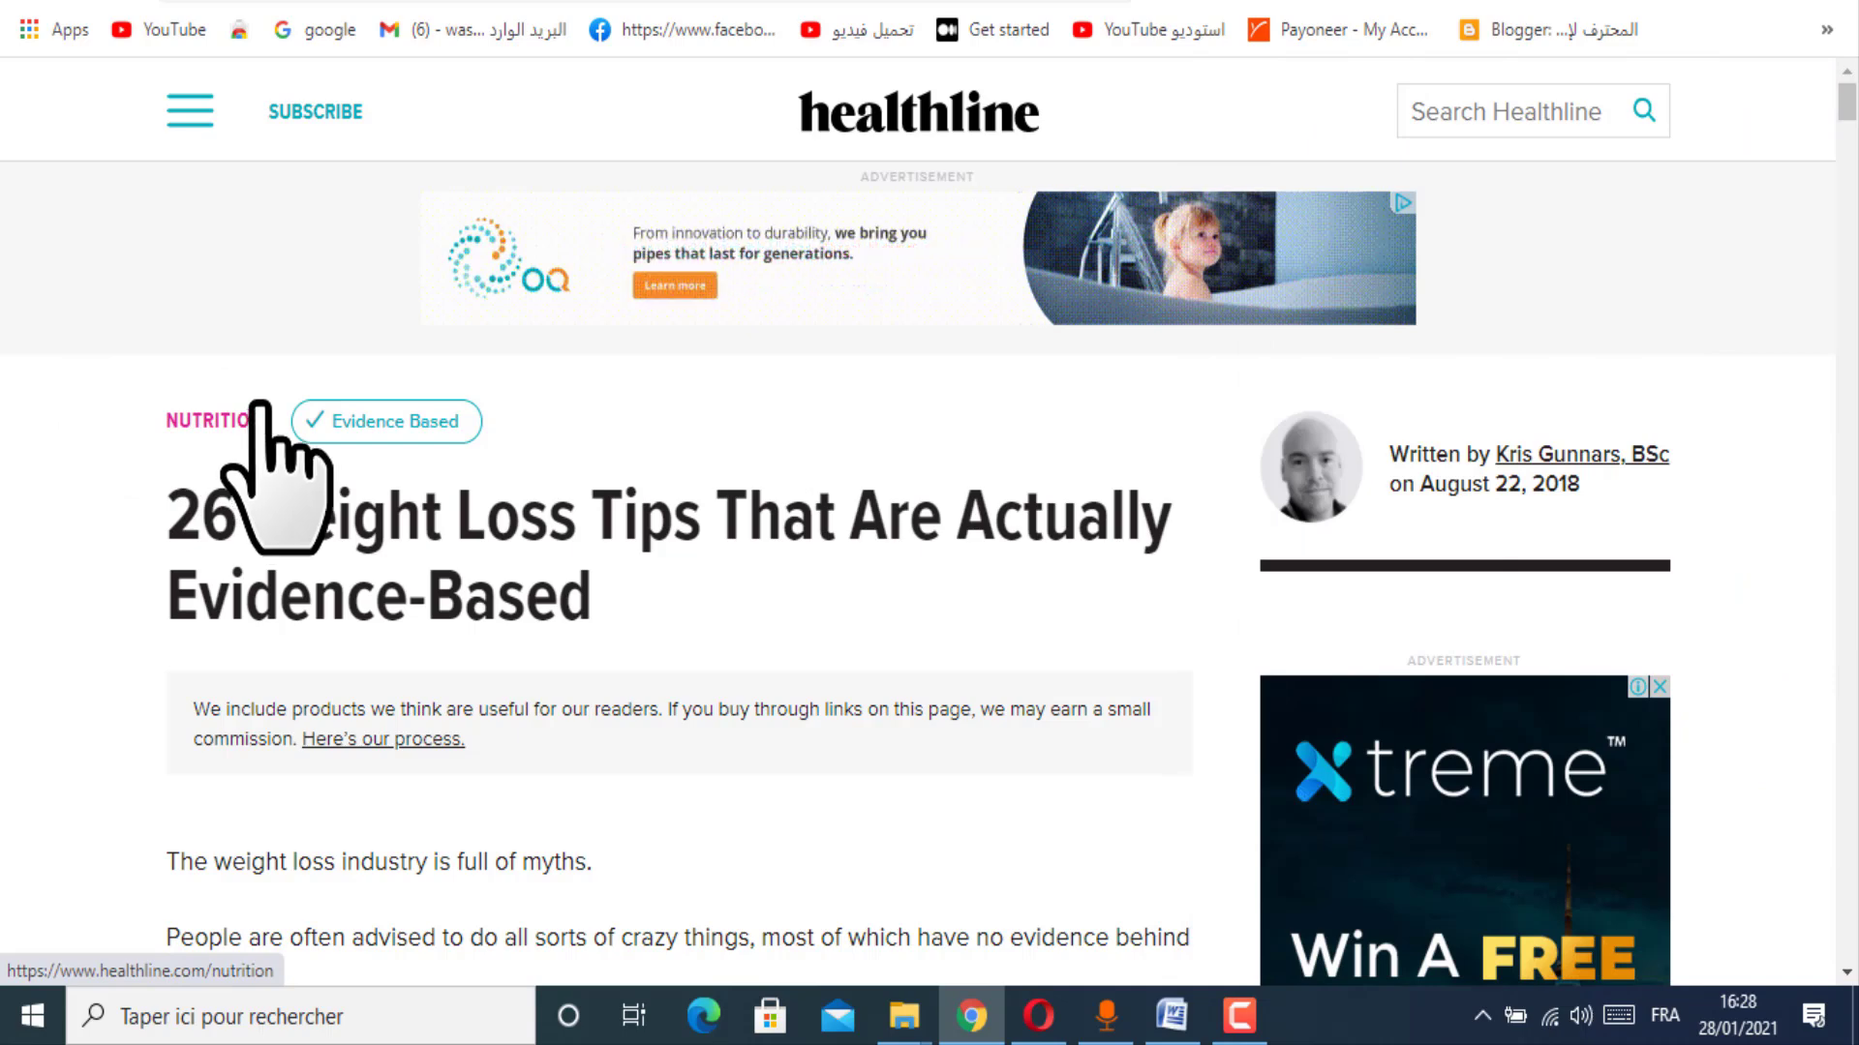
Step: Highlight the article's full headline and view its Arabic translation
left_click_drag(177, 502, 883, 544)
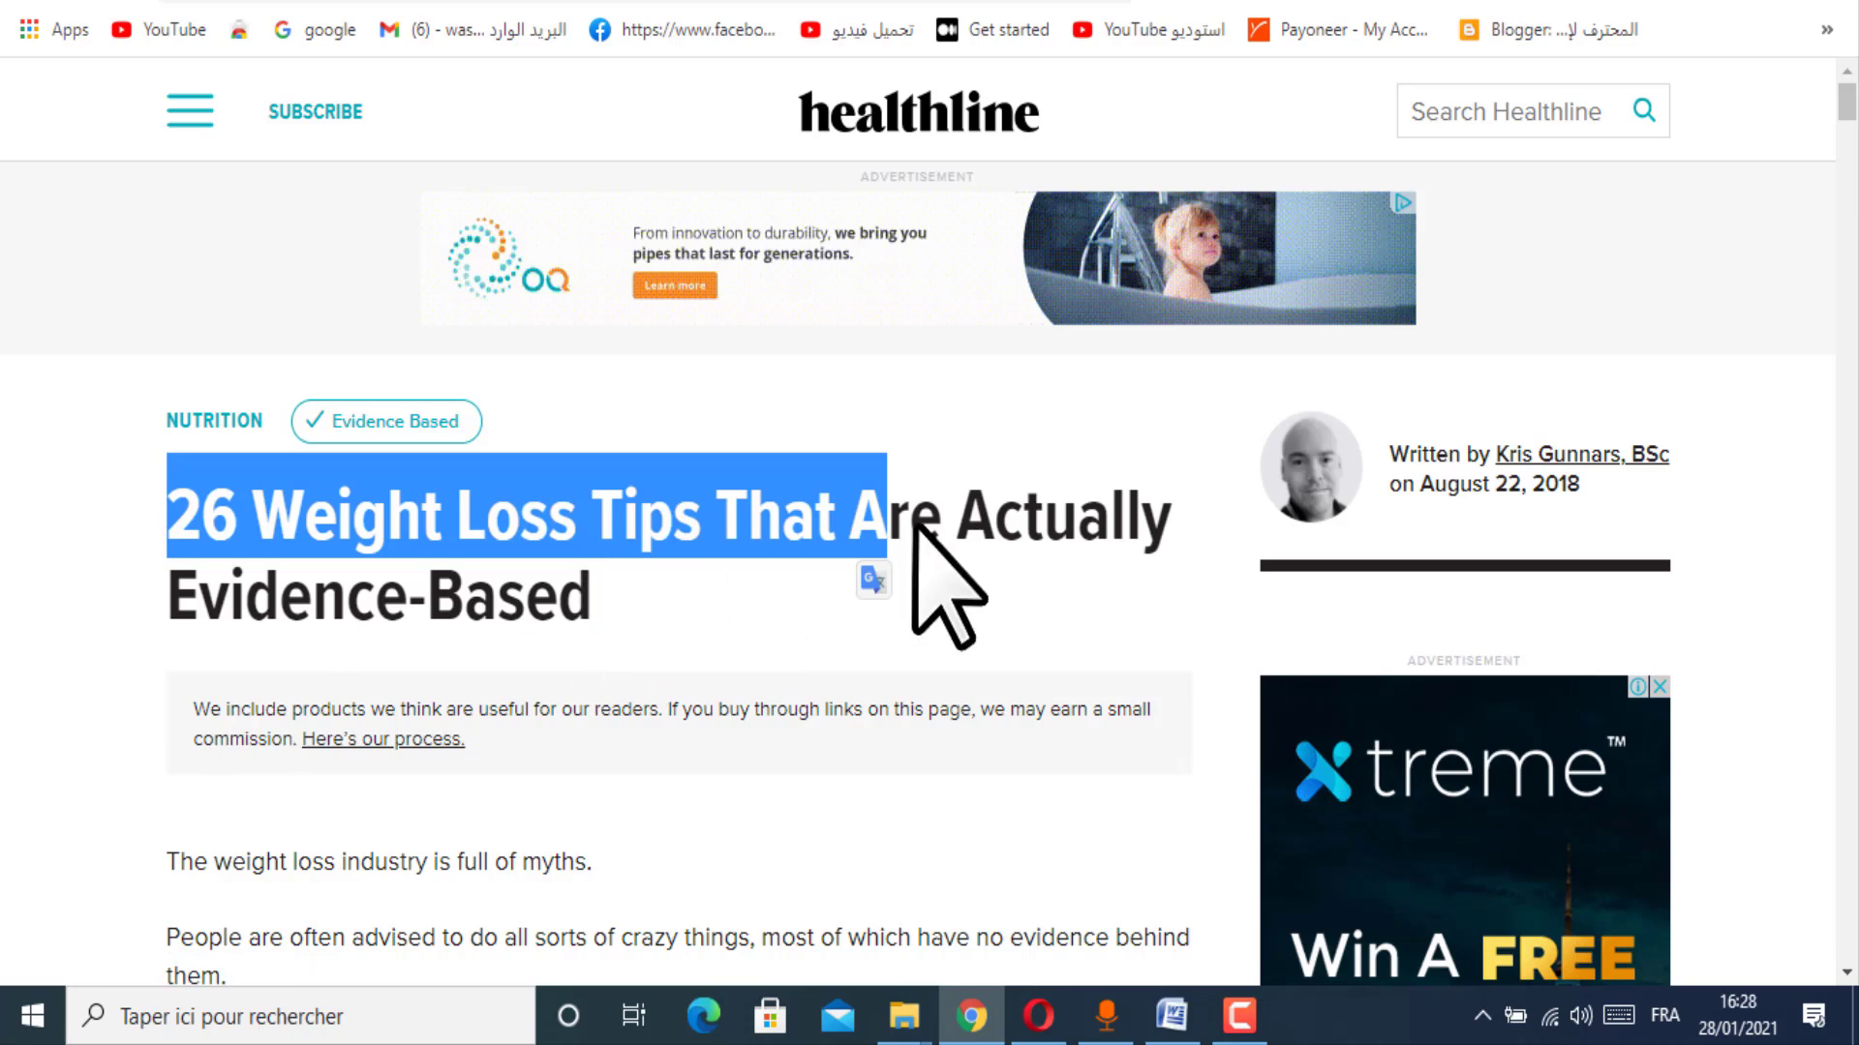
left_click(1103, 521)
double_click(716, 521)
triple_click(717, 522)
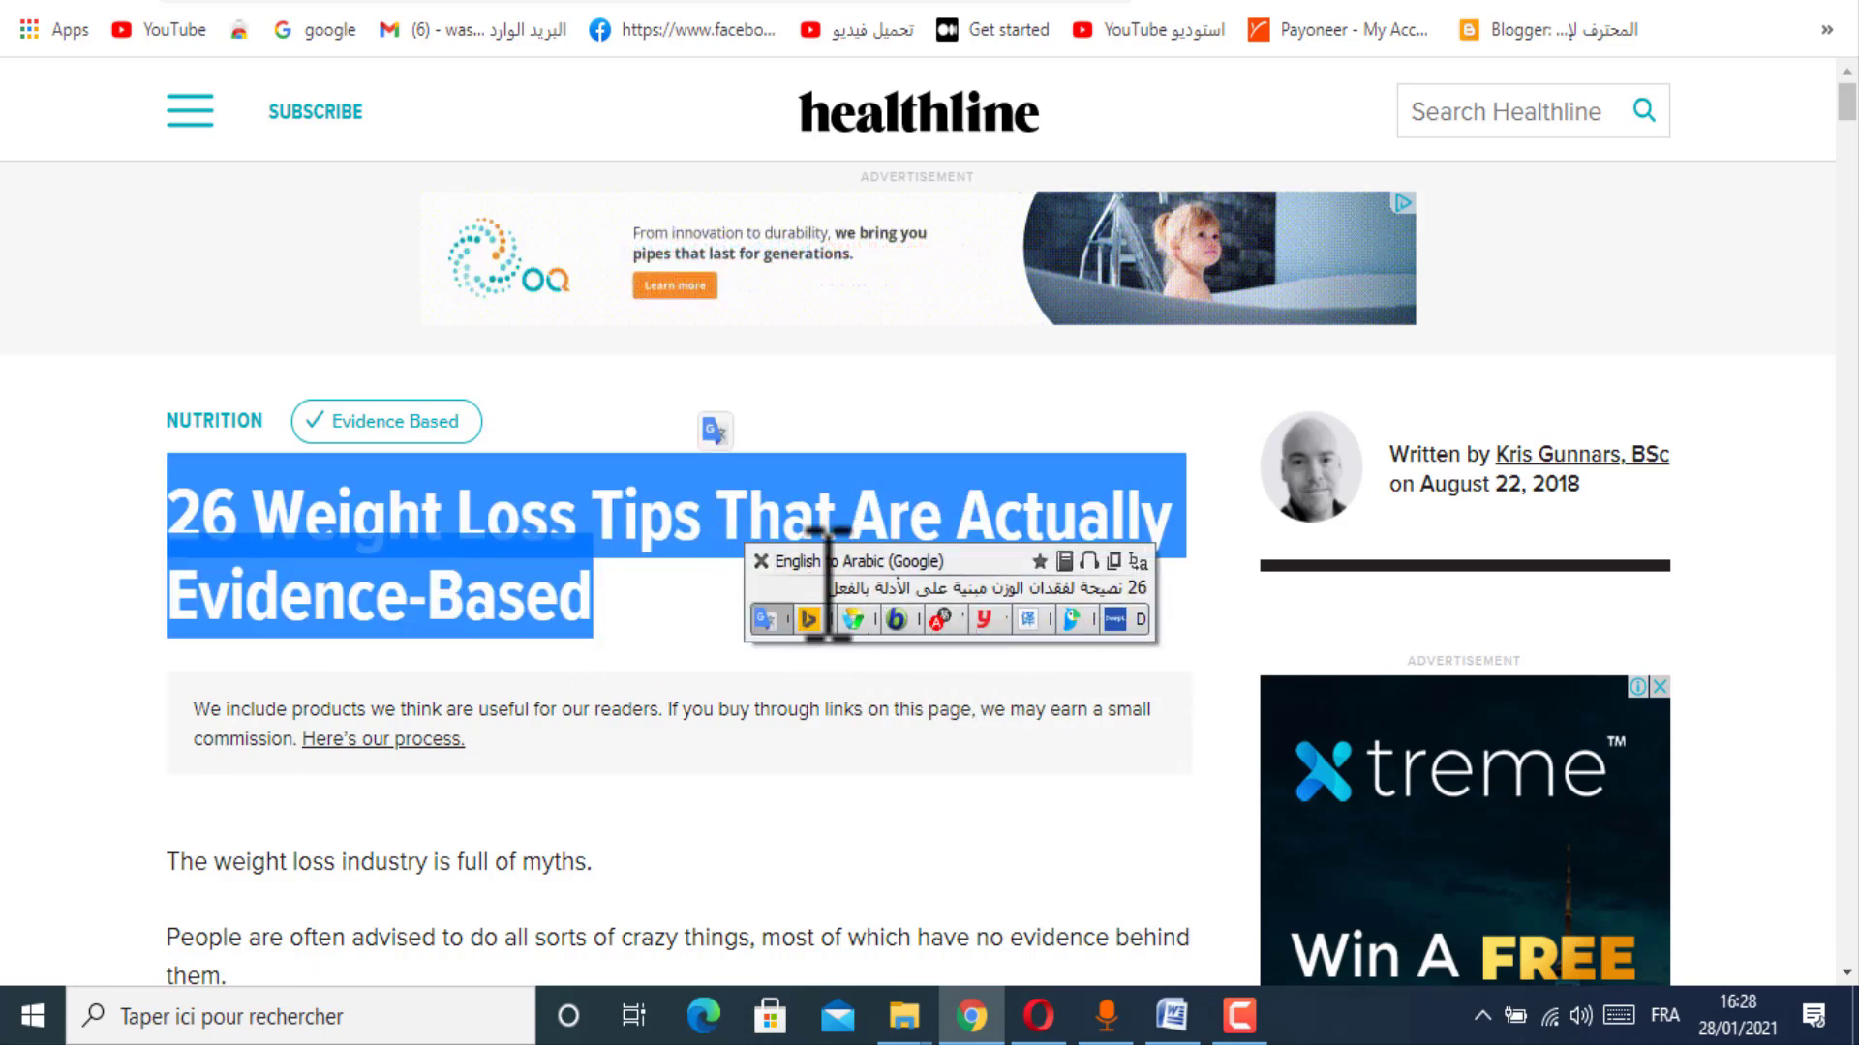
left_click(762, 561)
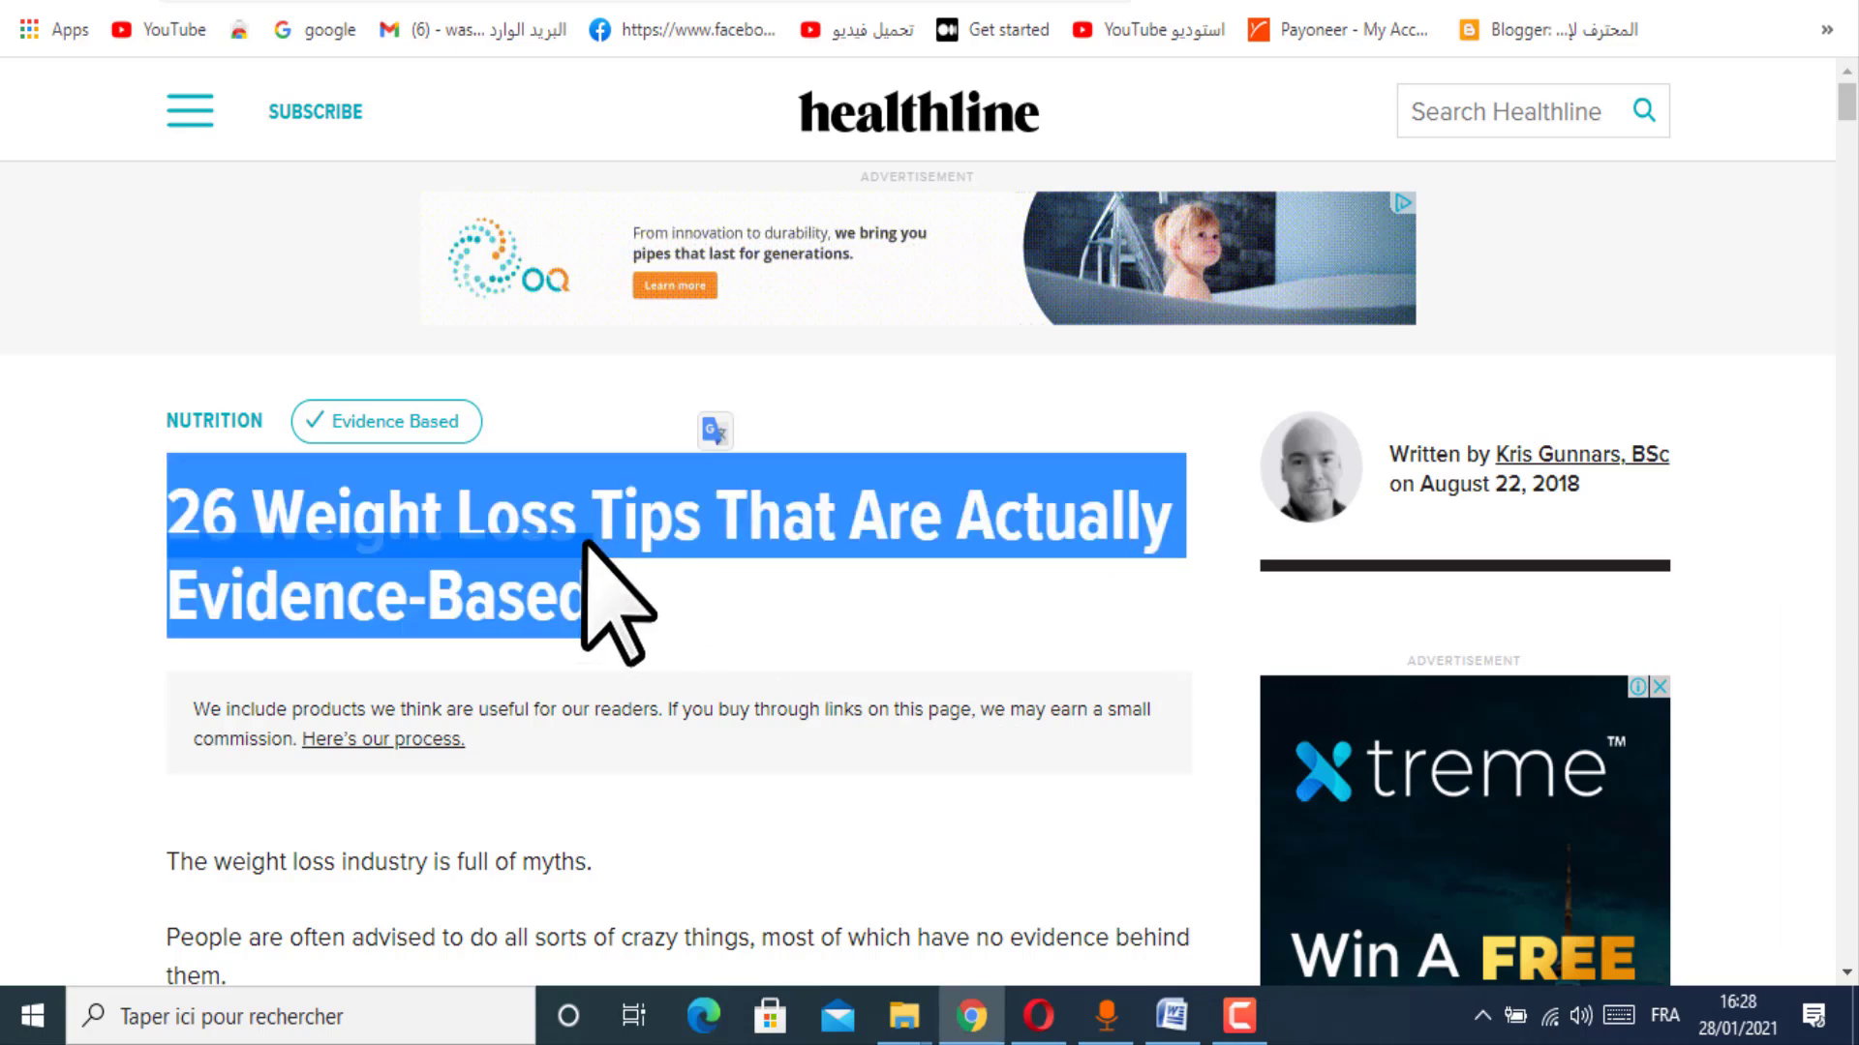
Step: Copy the headline "Weight Loss Tips That Are Actually Evidence-Based" without the number 26 and switch to the JustPaste.it editor
left_click(387, 503)
left_click_drag(257, 510, 610, 535)
right_click(610, 528)
left_click(677, 533)
left_click(678, 4)
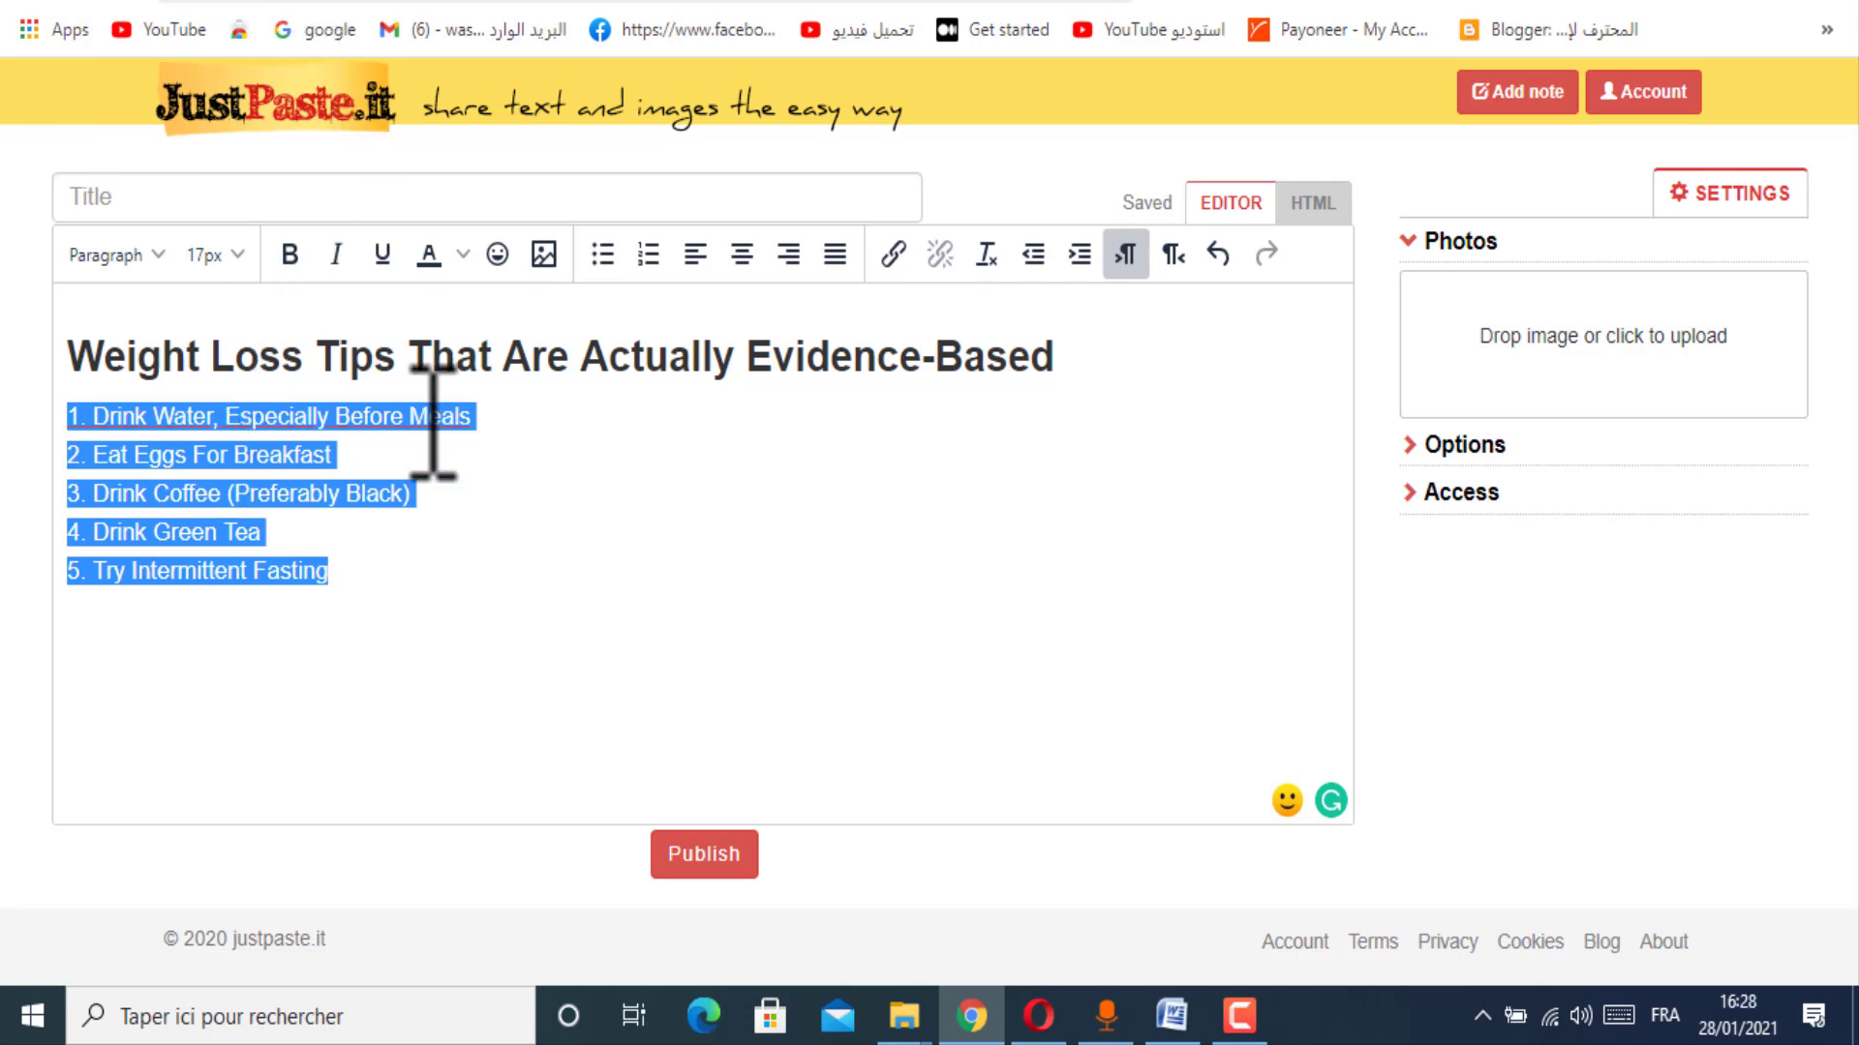
Step: Delete all existing text from the JustPaste.it note and set the empty paragraph's format to Headline 1
left_click_drag(614, 622, 35, 378)
key("Delete")
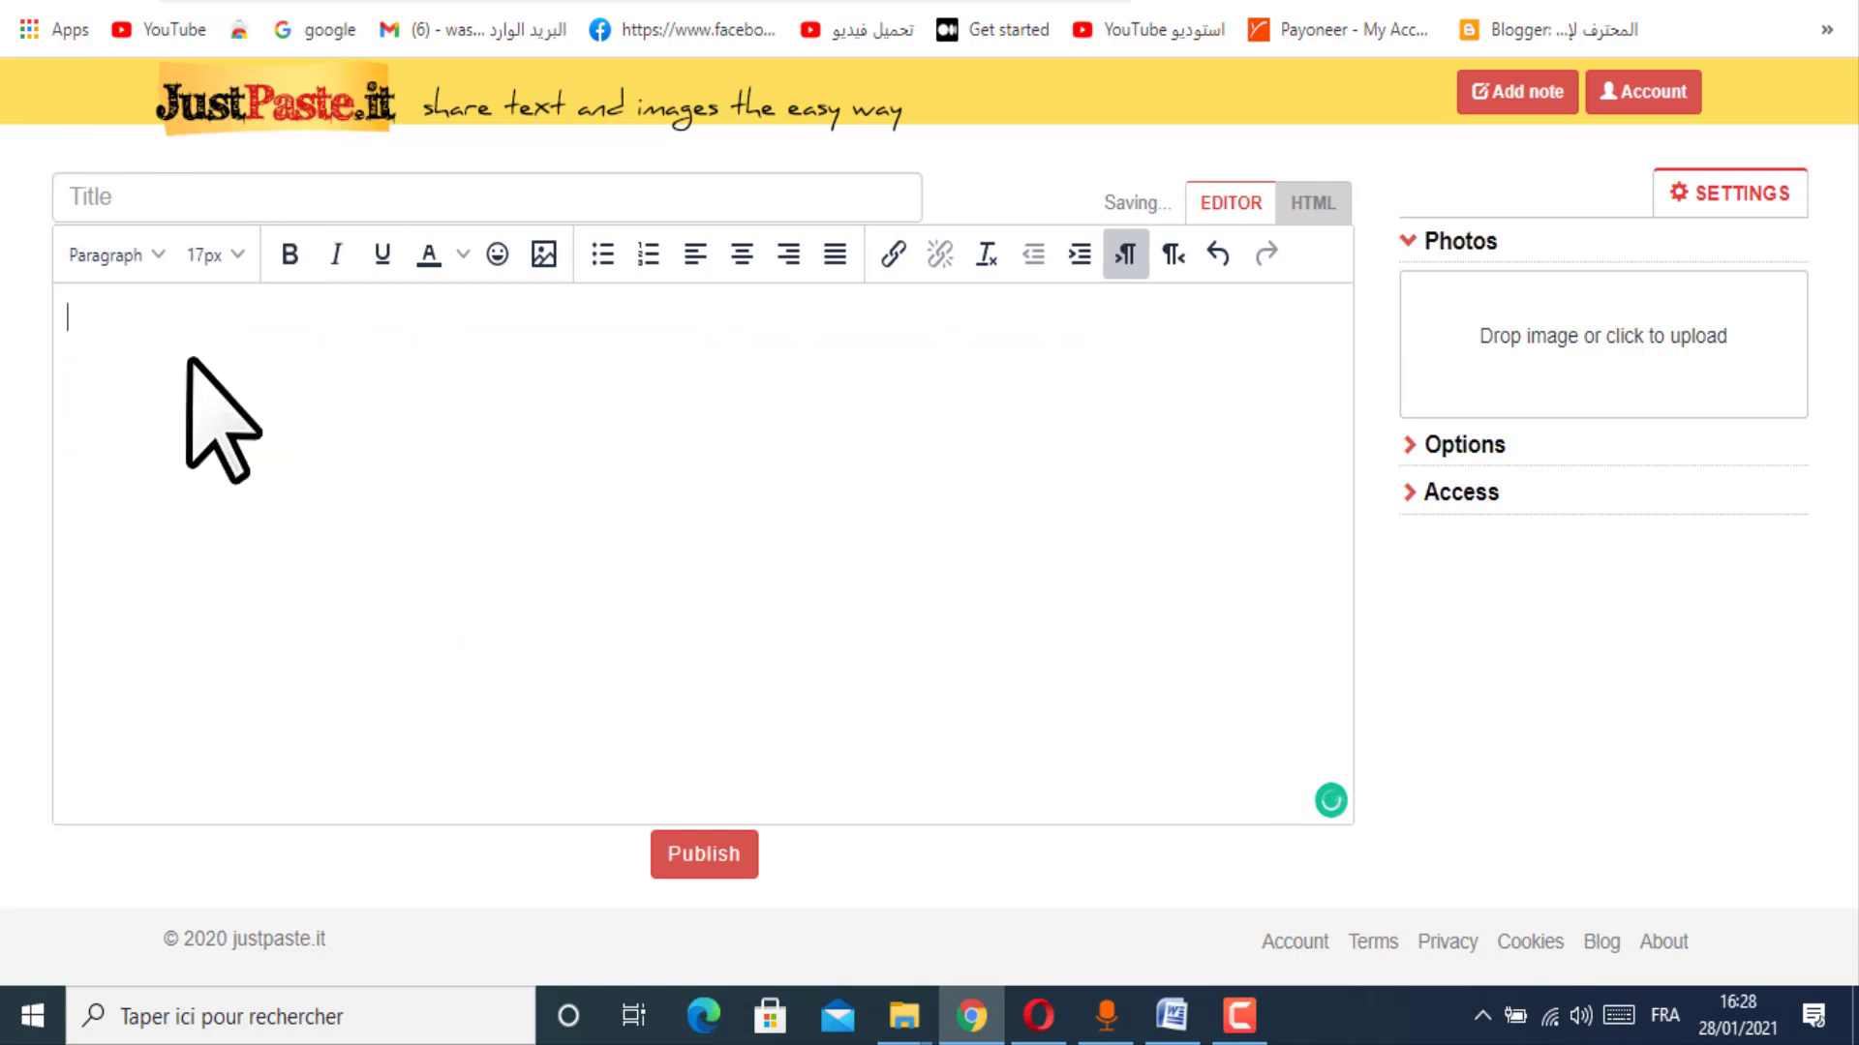
left_click(150, 257)
left_click(169, 360)
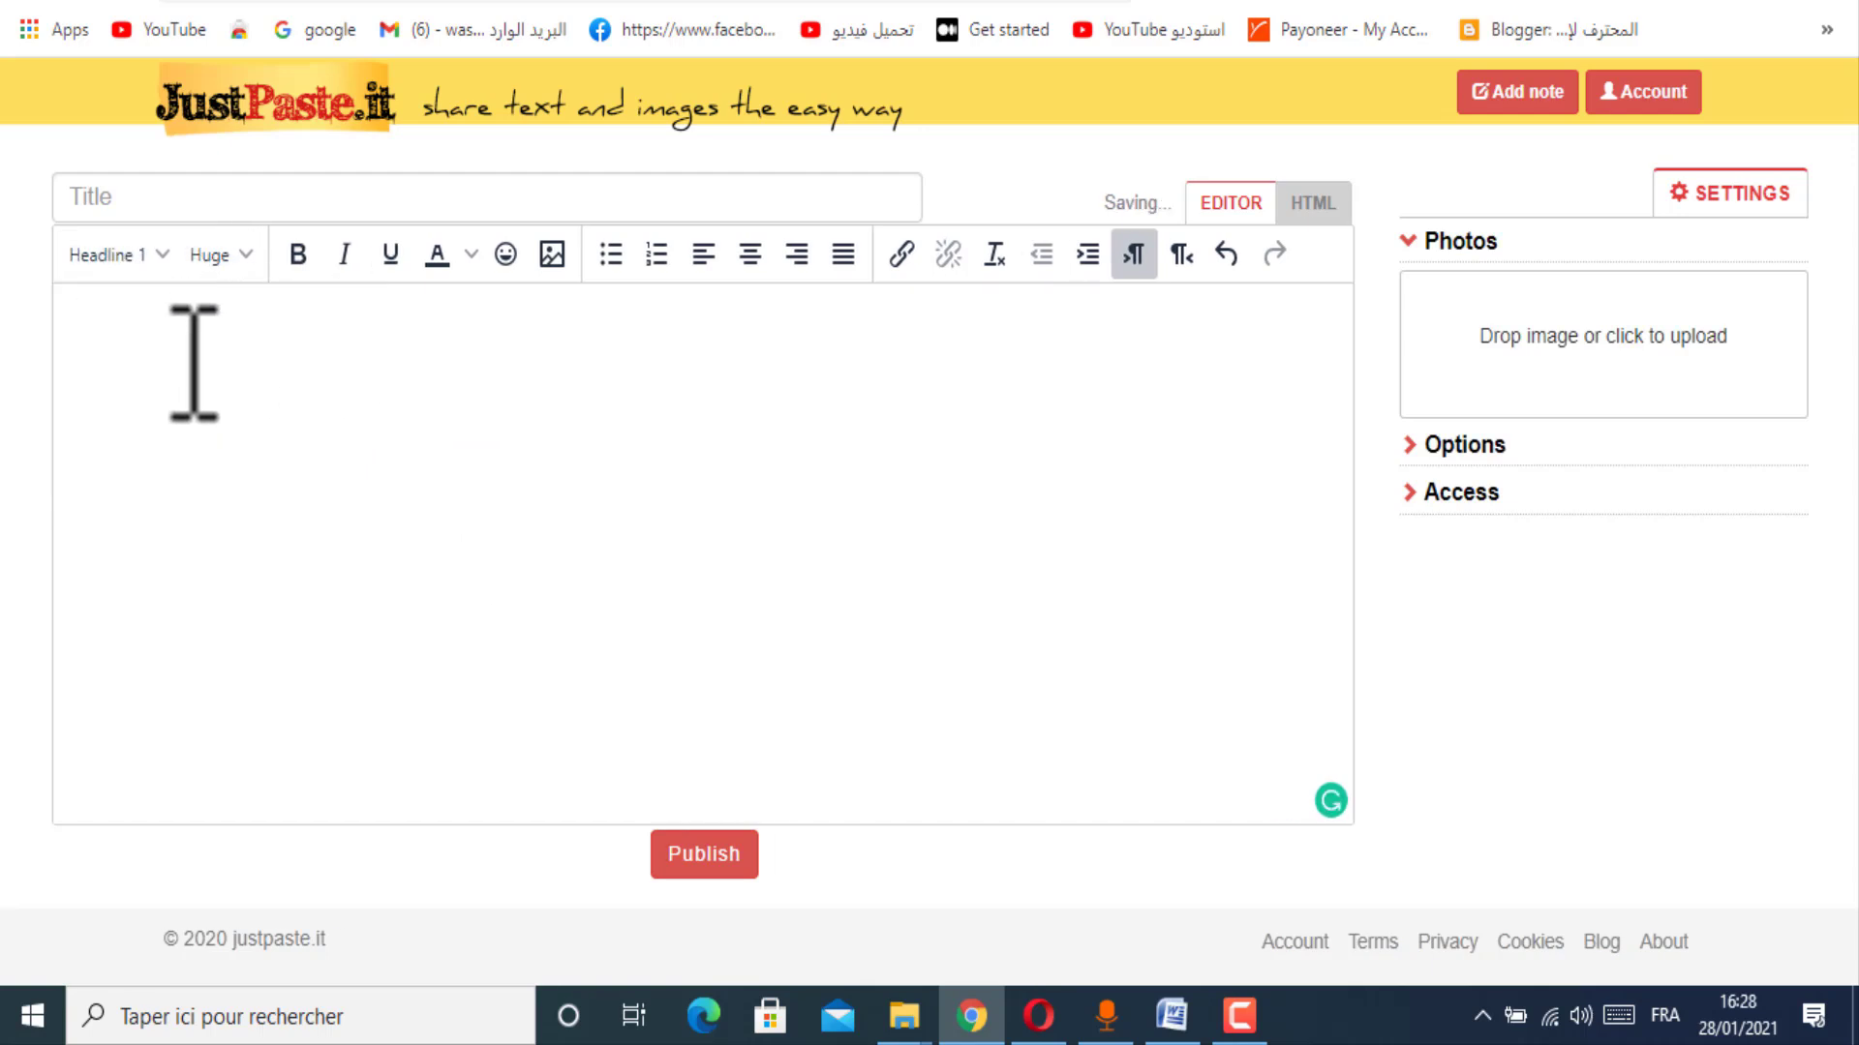
Step: Paste the copied headline into the note, make it bold and start a new line below it
right_click(120, 373)
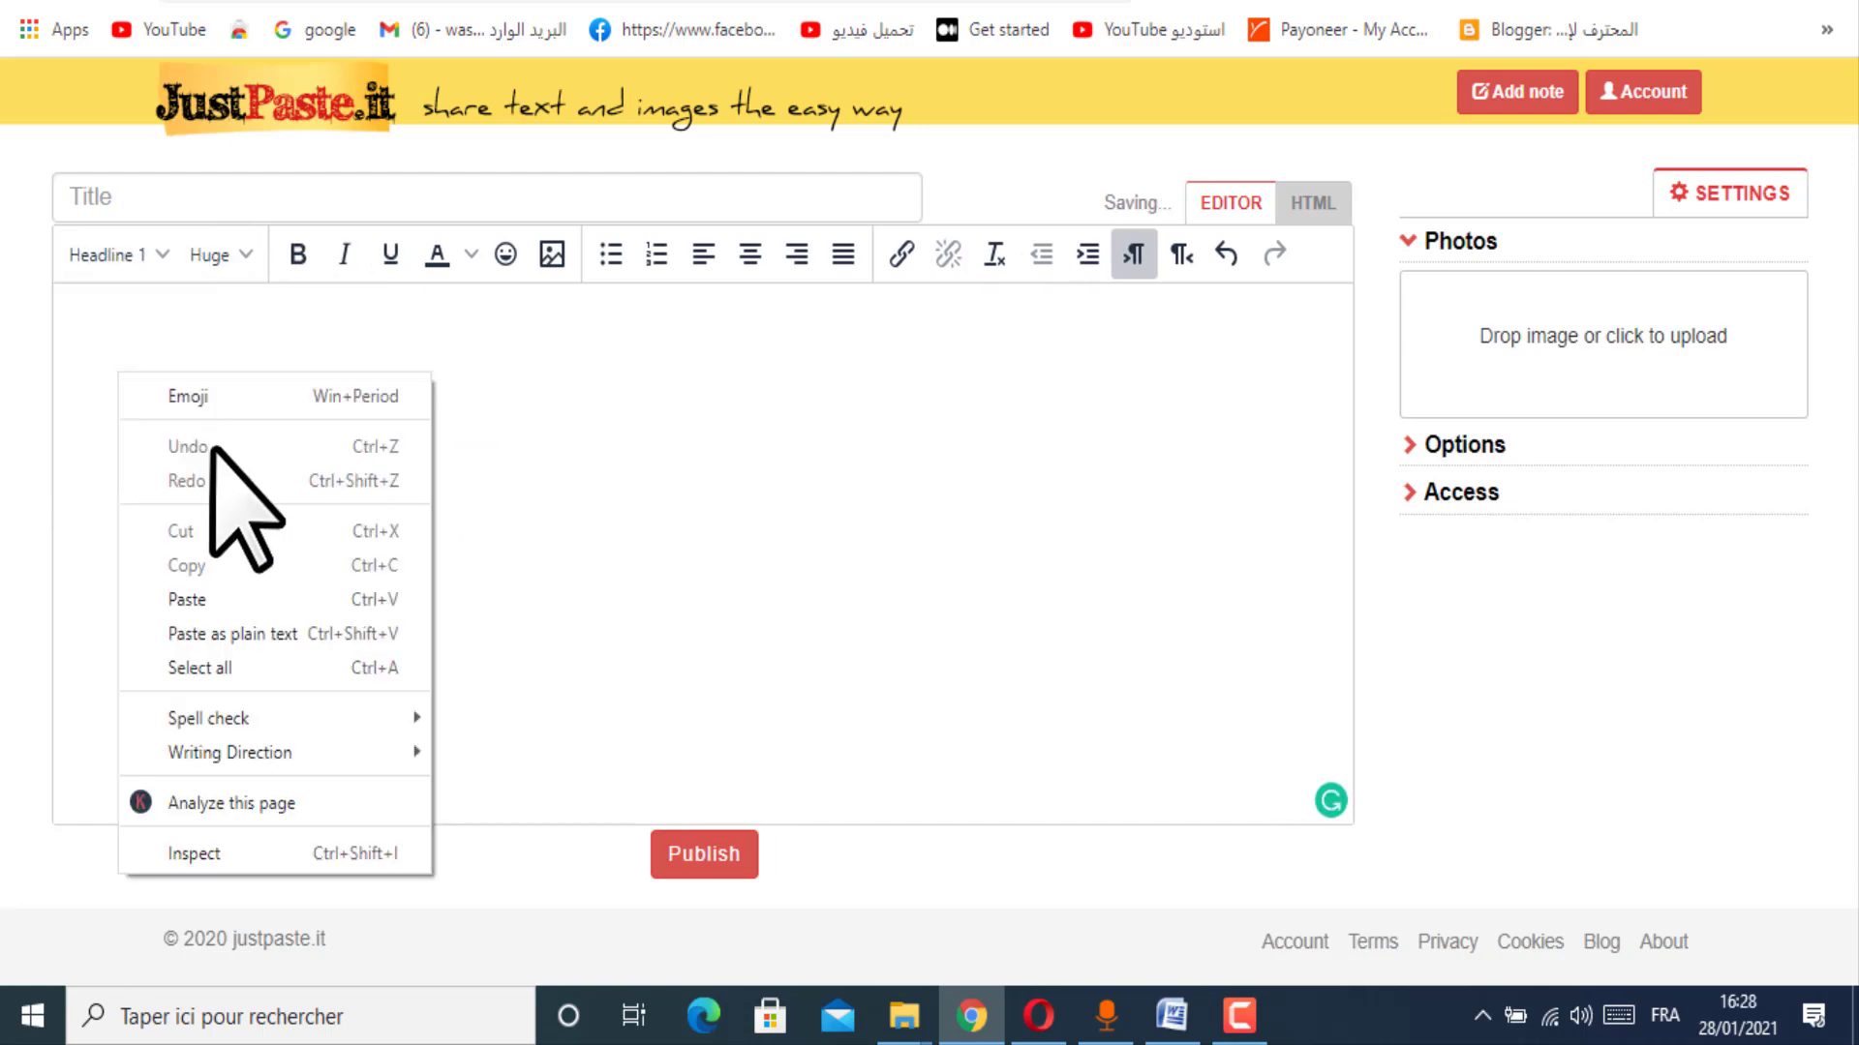
left_click(198, 599)
left_click_drag(66, 360, 1147, 373)
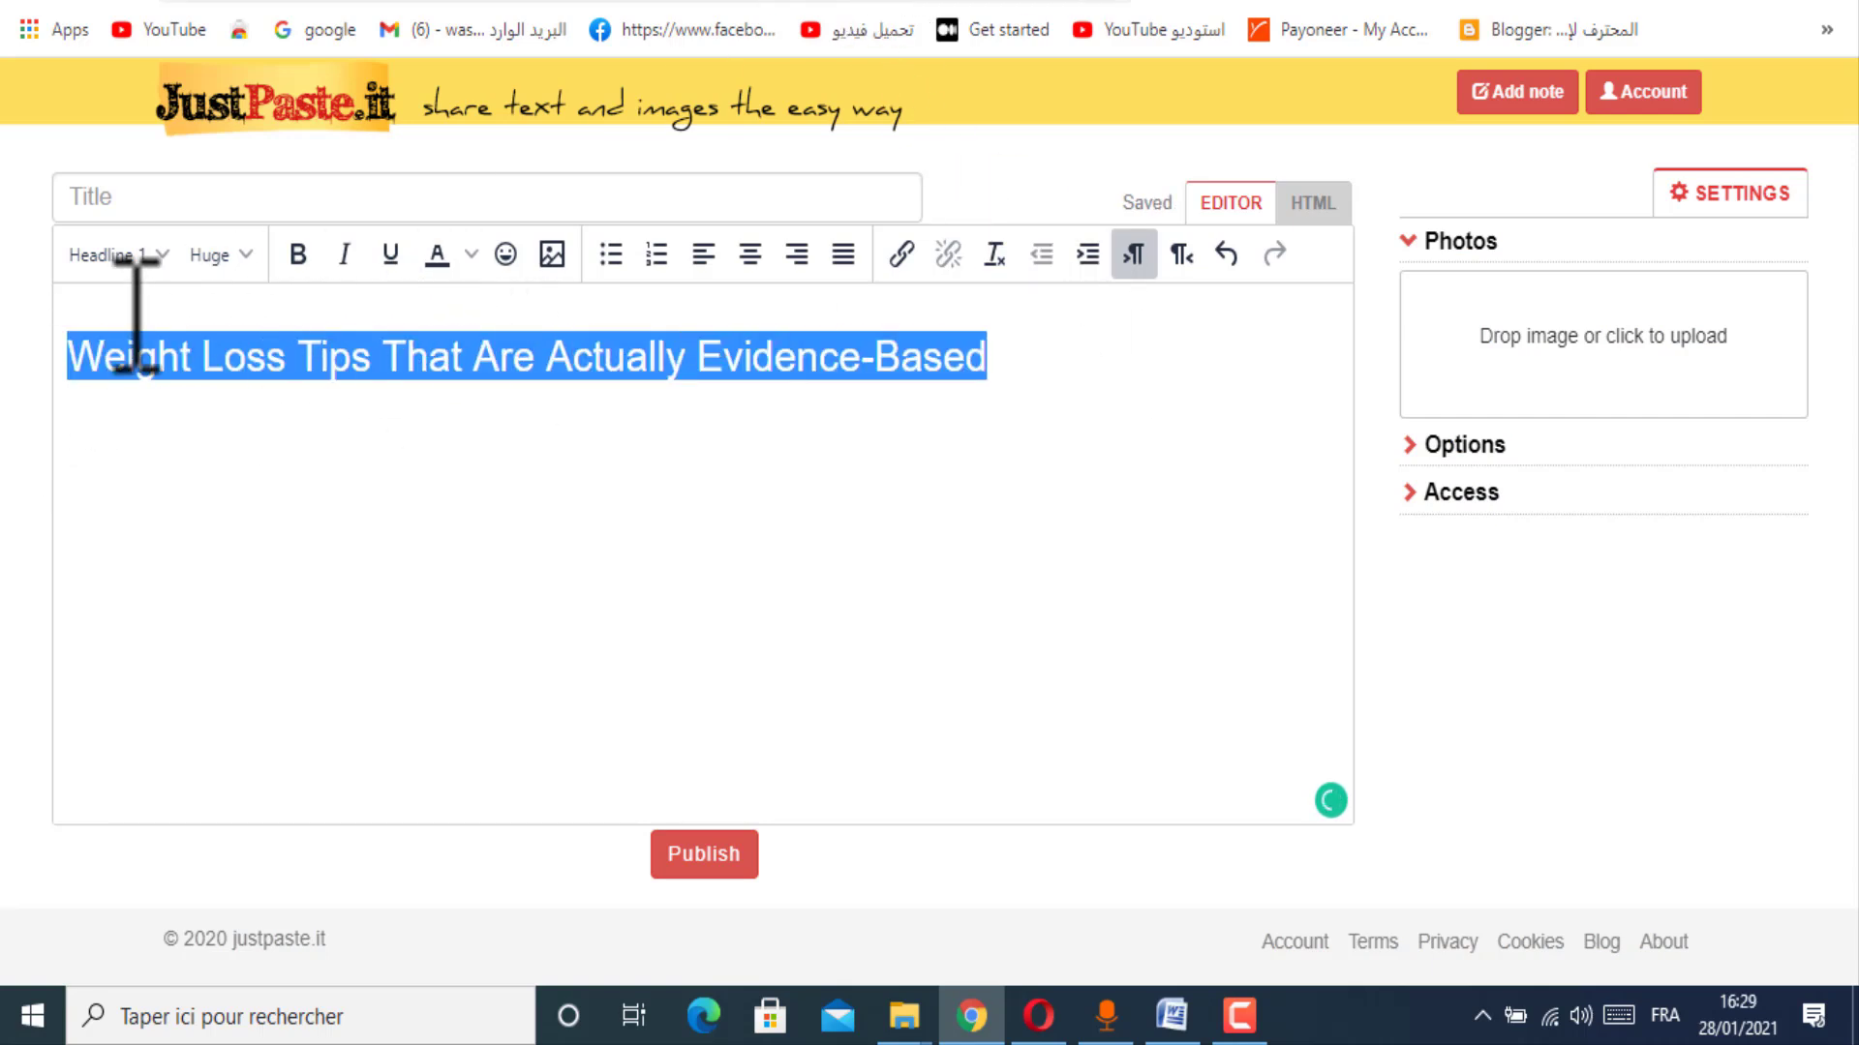
left_click(300, 263)
left_click(1141, 383)
key("Return")
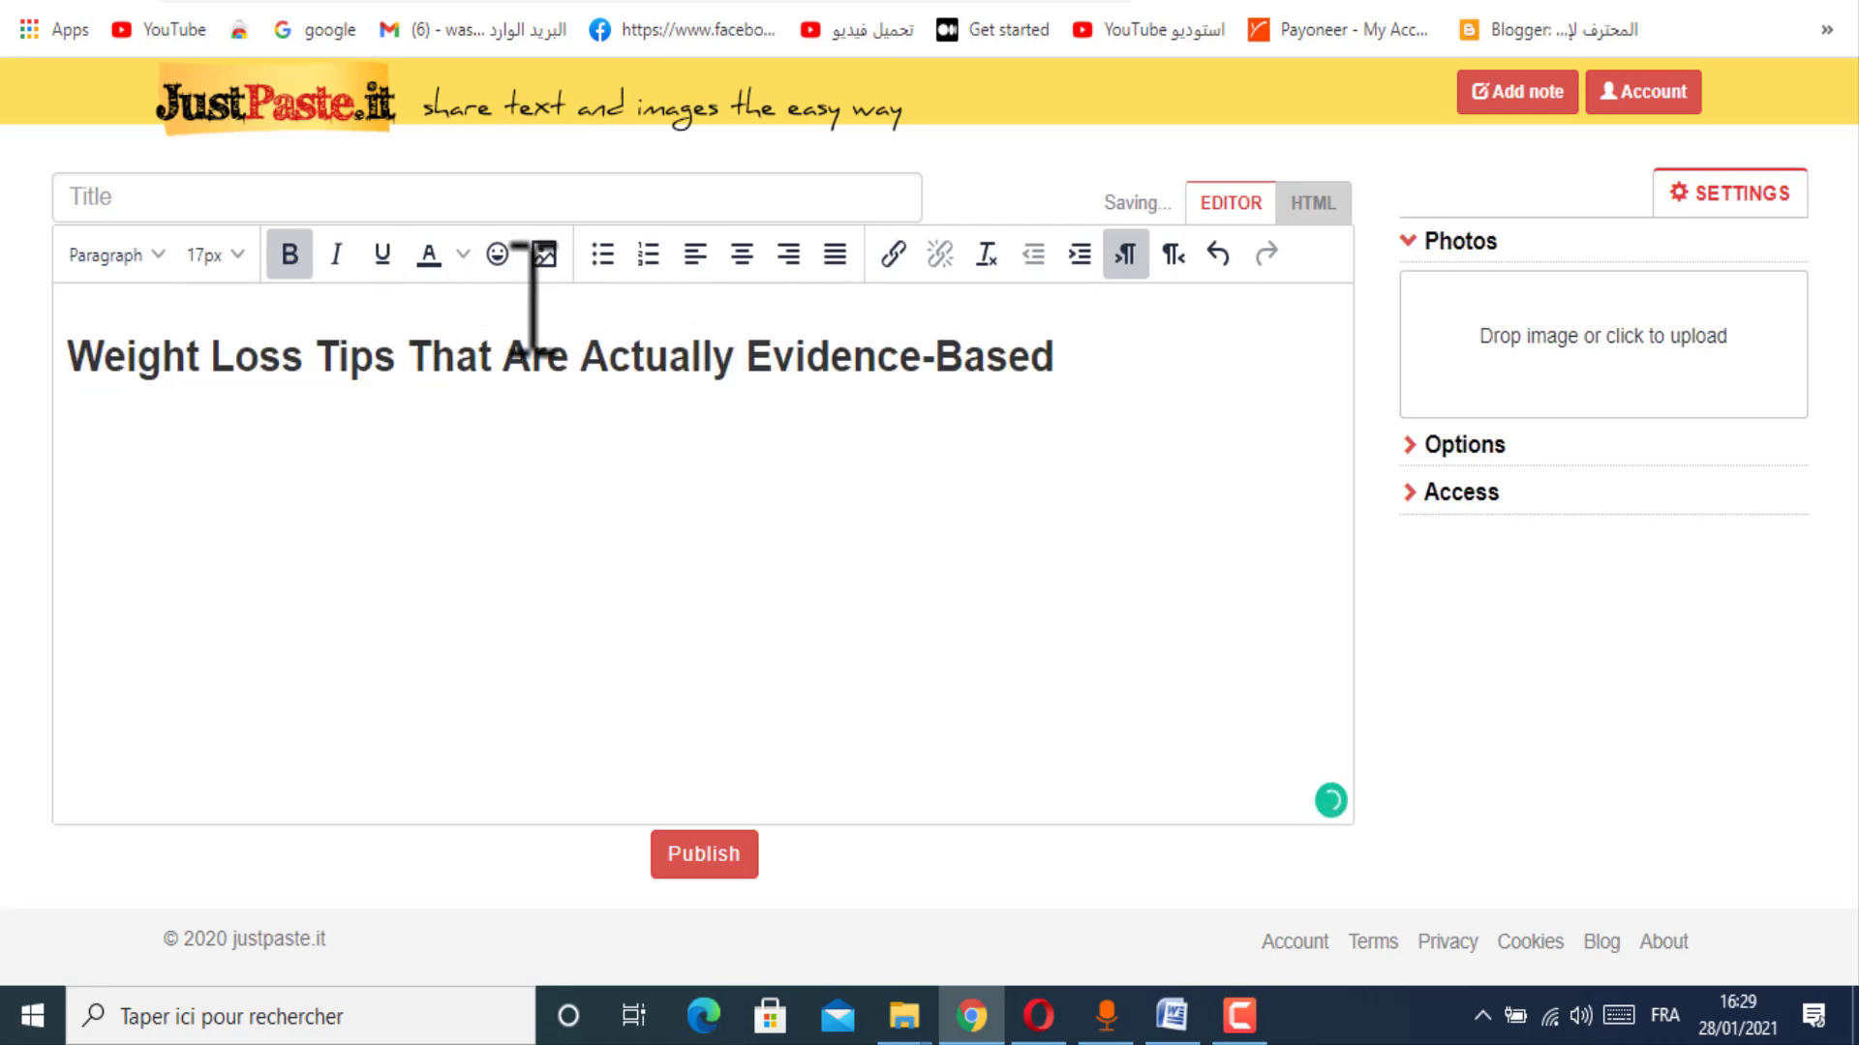
Step: Return to the Healthline article, copy the heading "1. Drink Water, Especially Before Meals" and view its Arabic translation
left_click(717, 2)
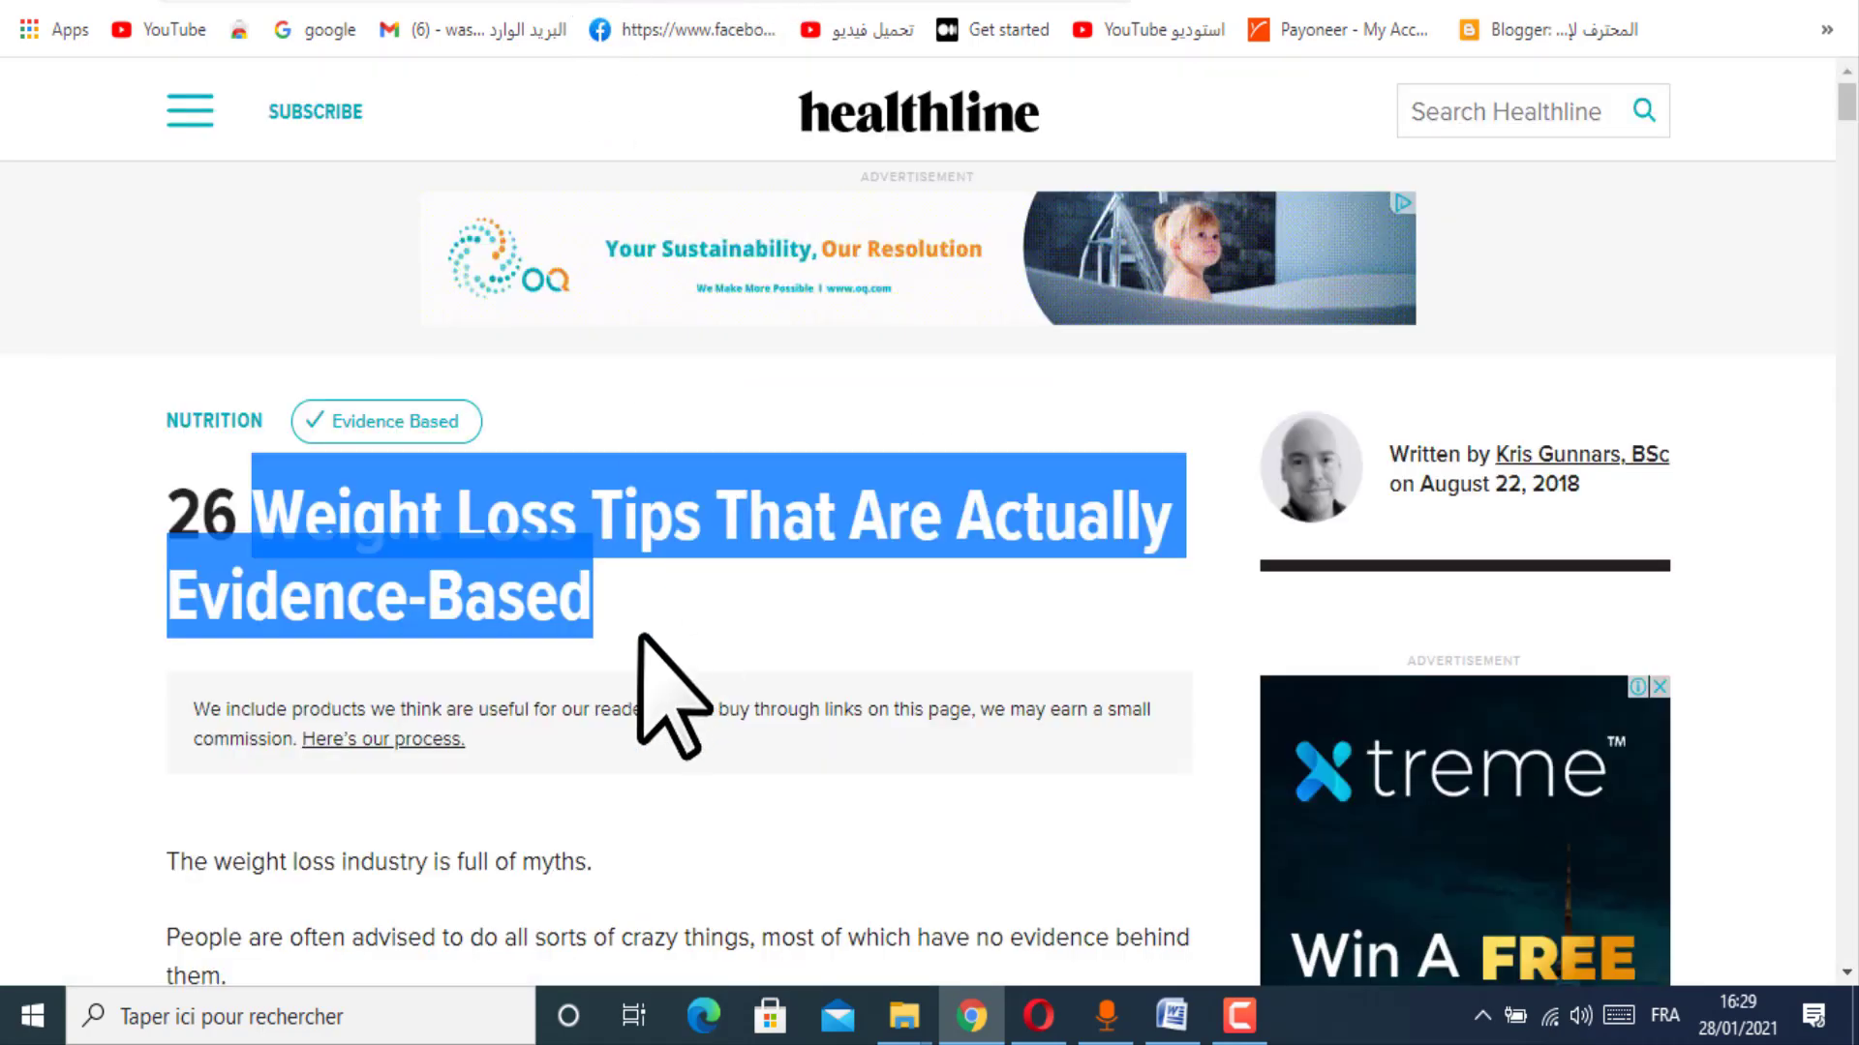
scroll(644, 684, "down", 8)
scroll(644, 685, "down", 5)
left_click_drag(158, 623, 478, 642)
left_click(302, 616)
triple_click(302, 615)
key("ctrl+c")
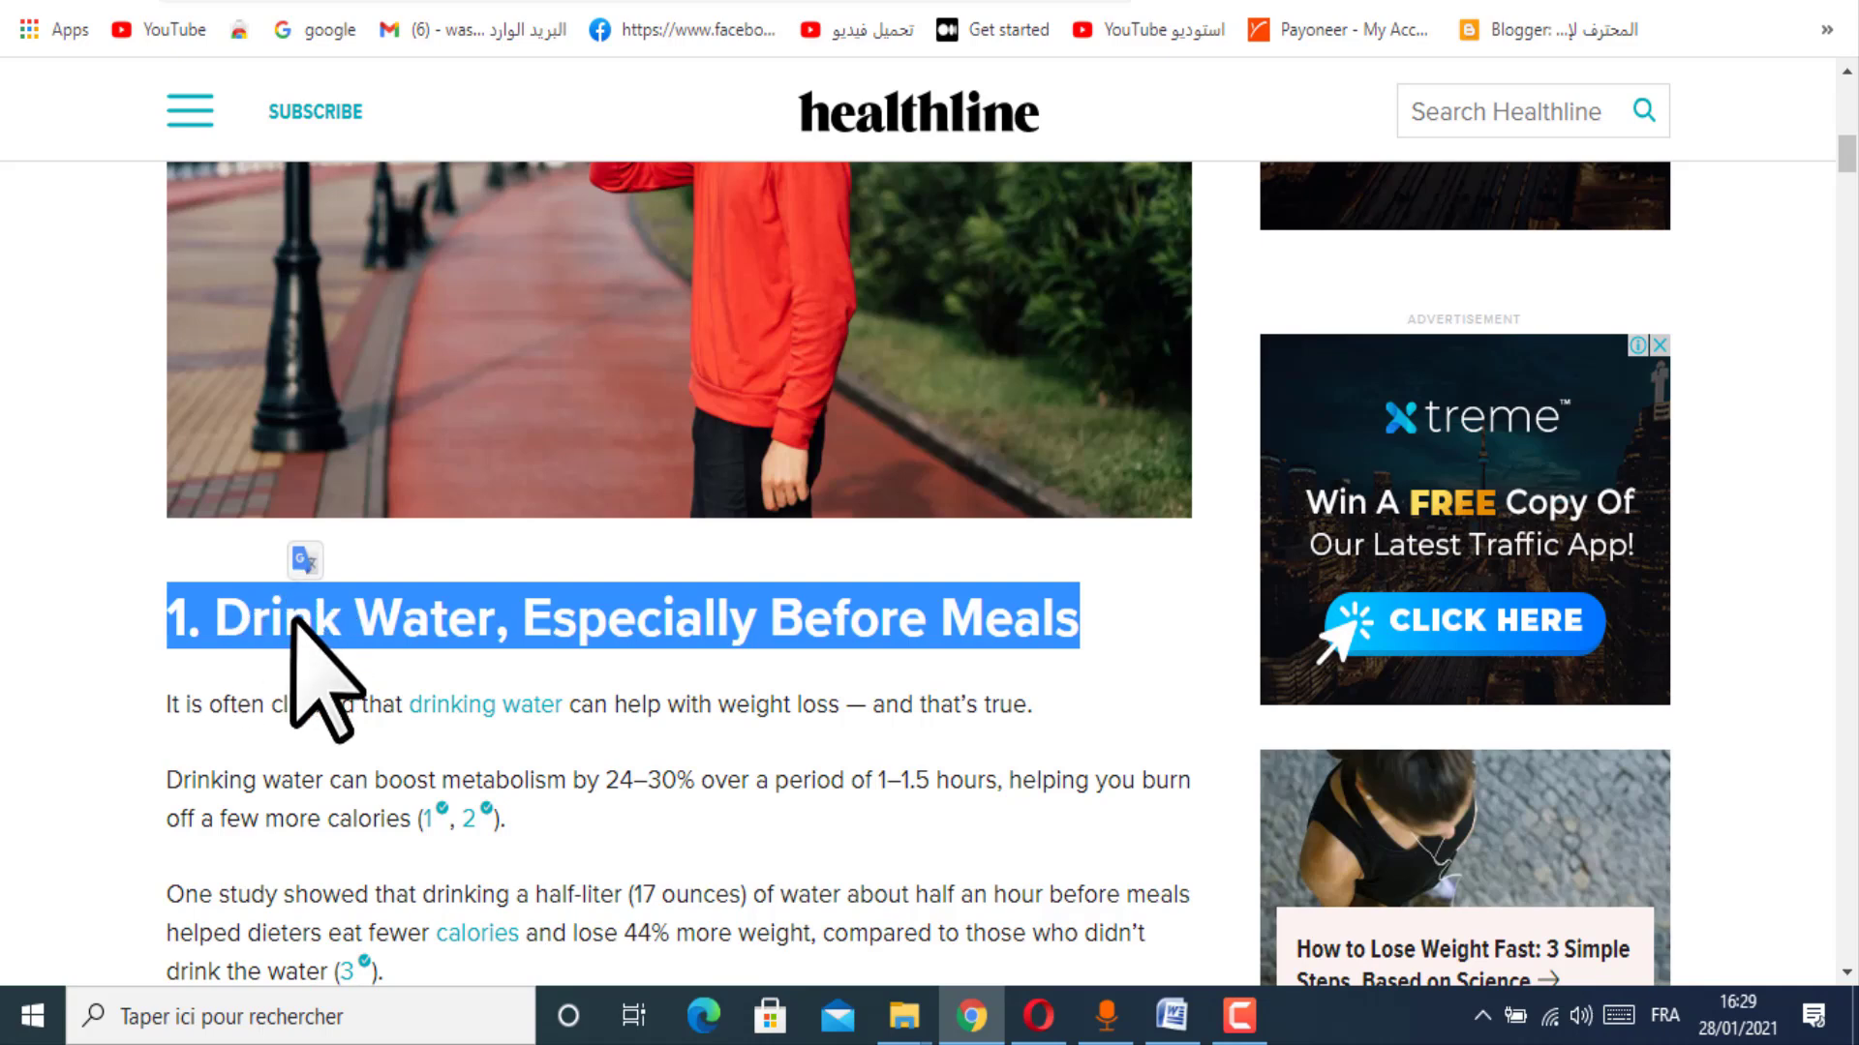
left_click(305, 559)
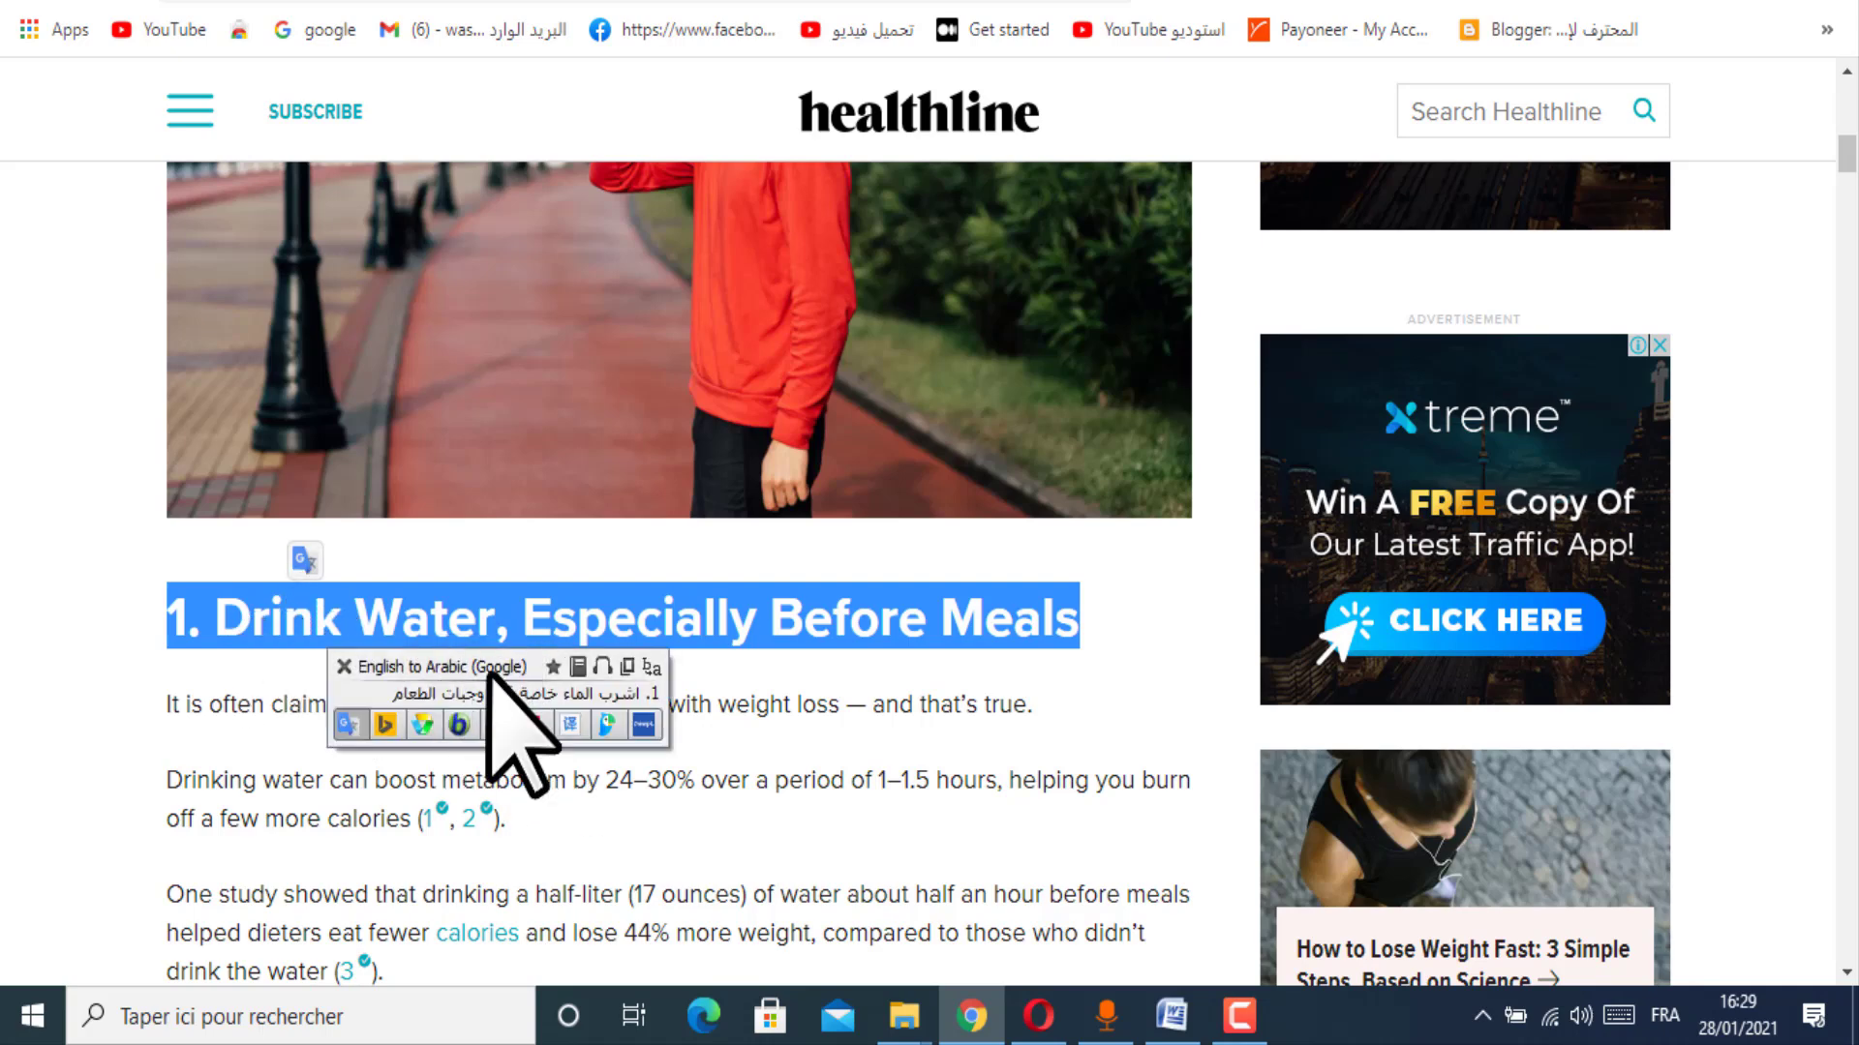
Step: Copy the selected first tip heading and paste it below the headline in the JustPaste.it note
right_click(466, 619)
left_click(503, 630)
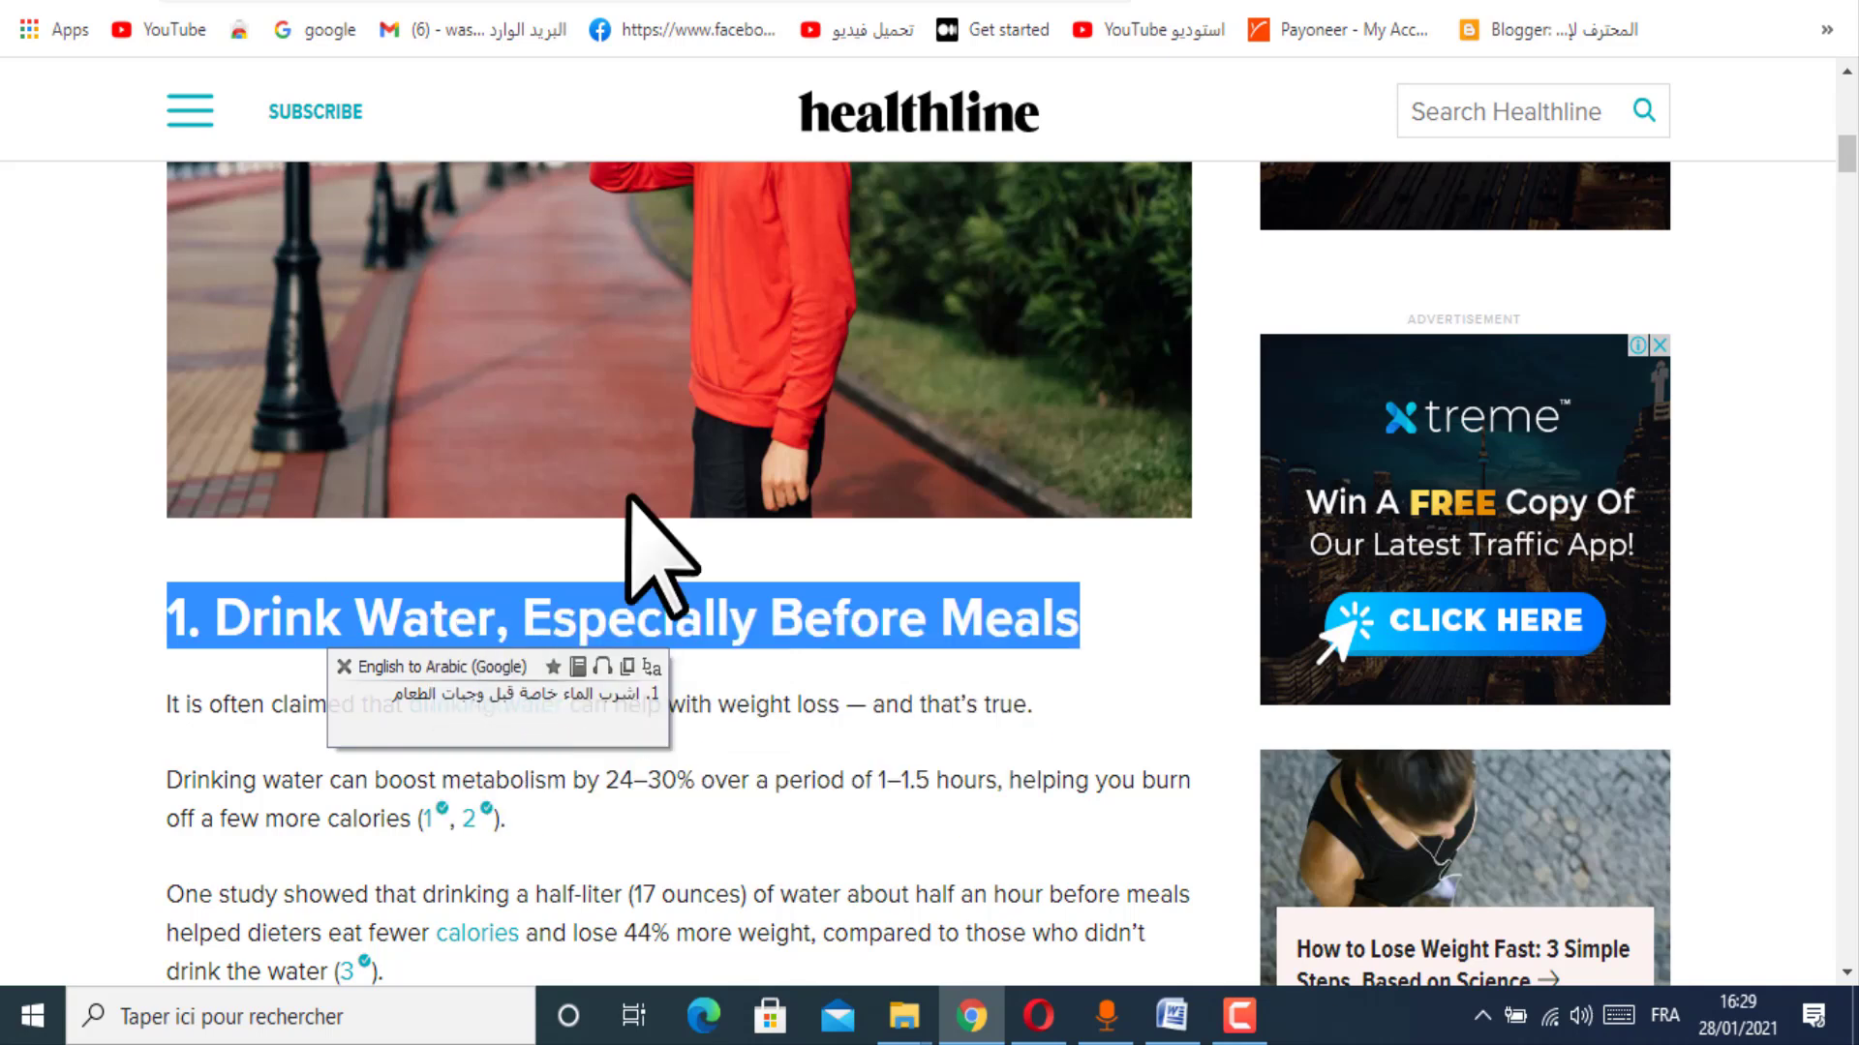
left_click(658, 3)
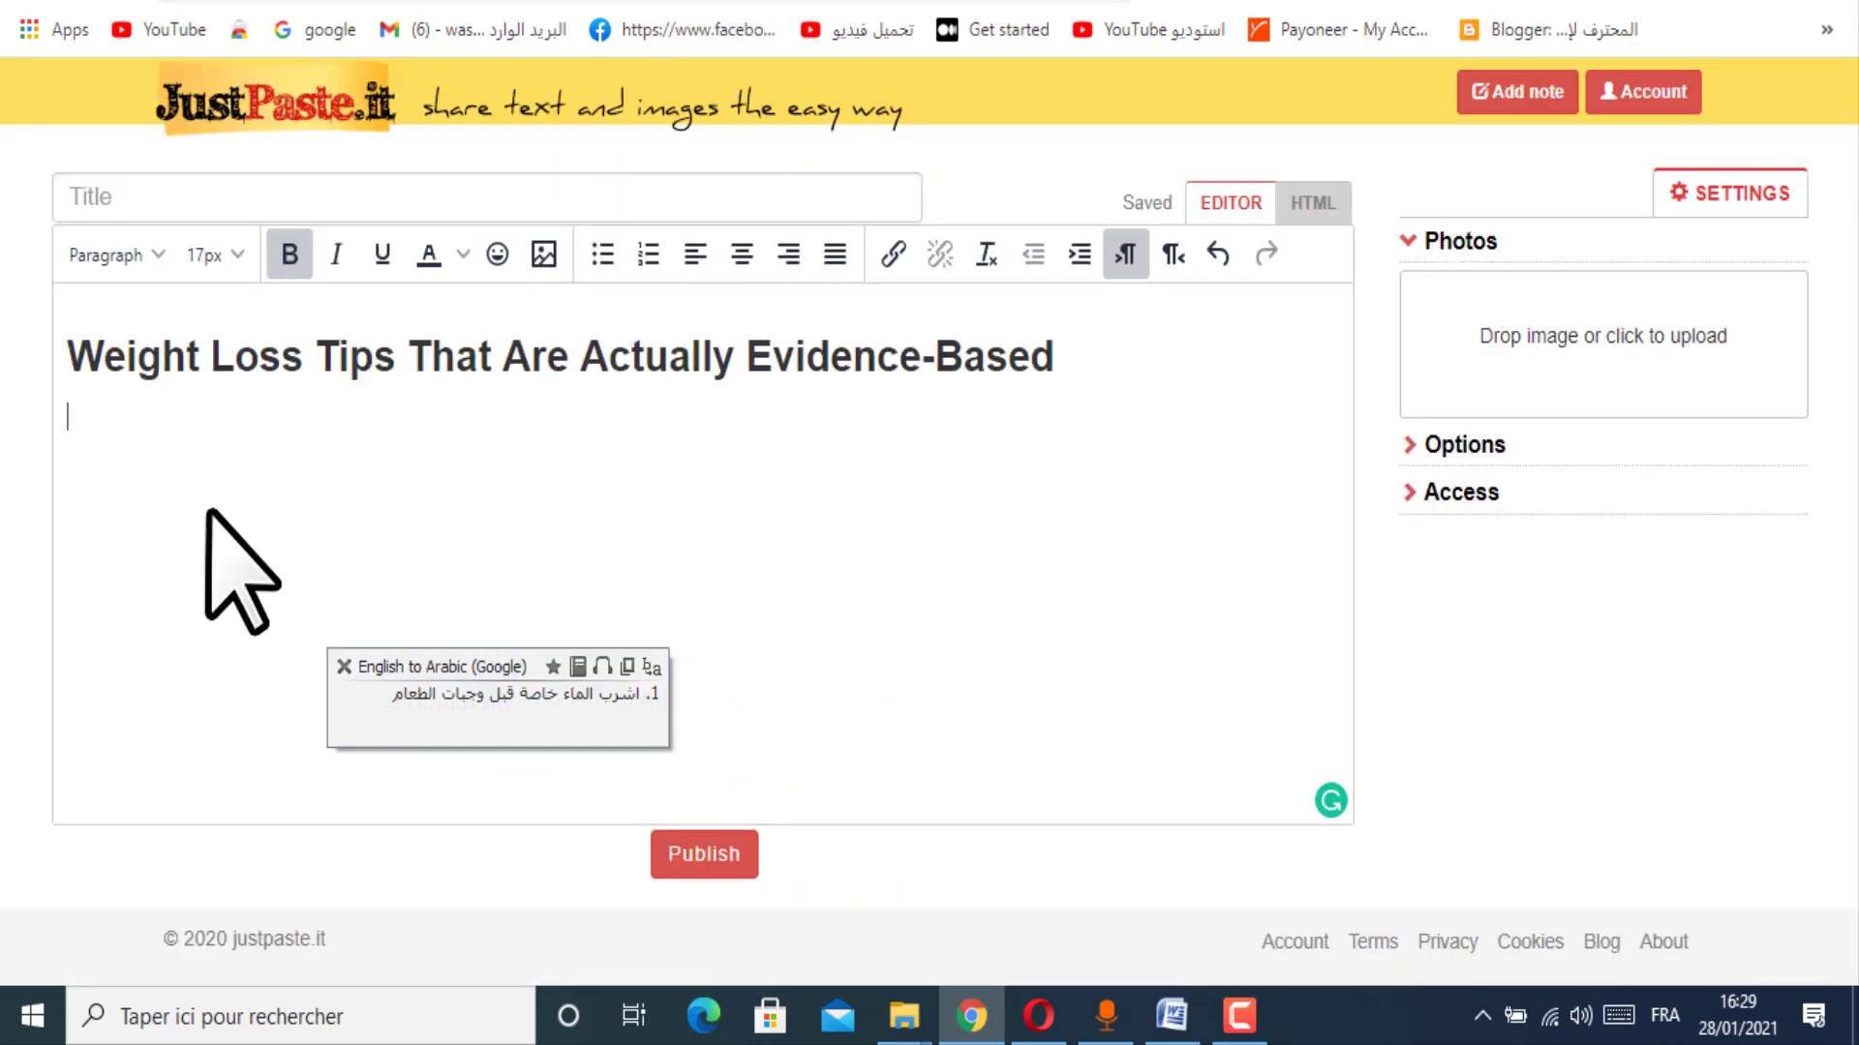
key("ctrl+v")
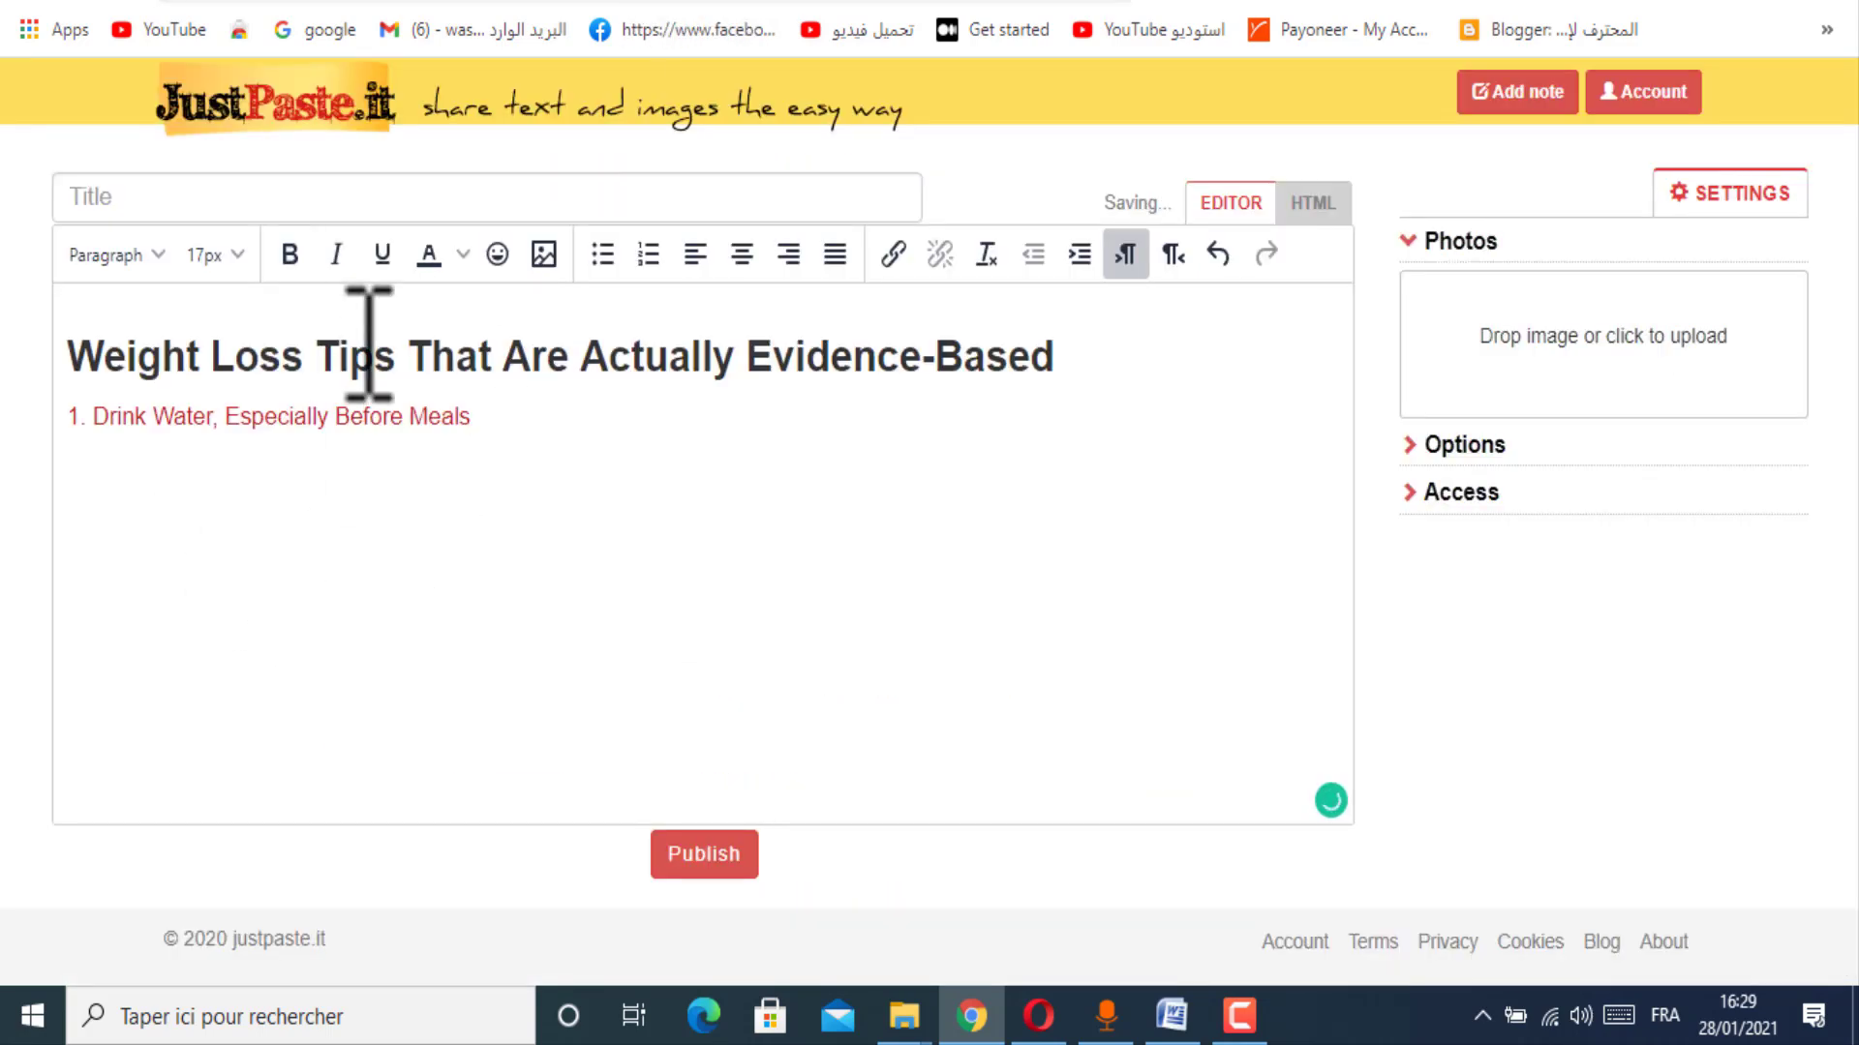
Step: Copy the heading "2. Eat Eggs For Breakfast" from the Healthline article and paste it below the first tip in the JustPaste.it note
left_click(581, 7)
scroll(260, 770, "down", 6)
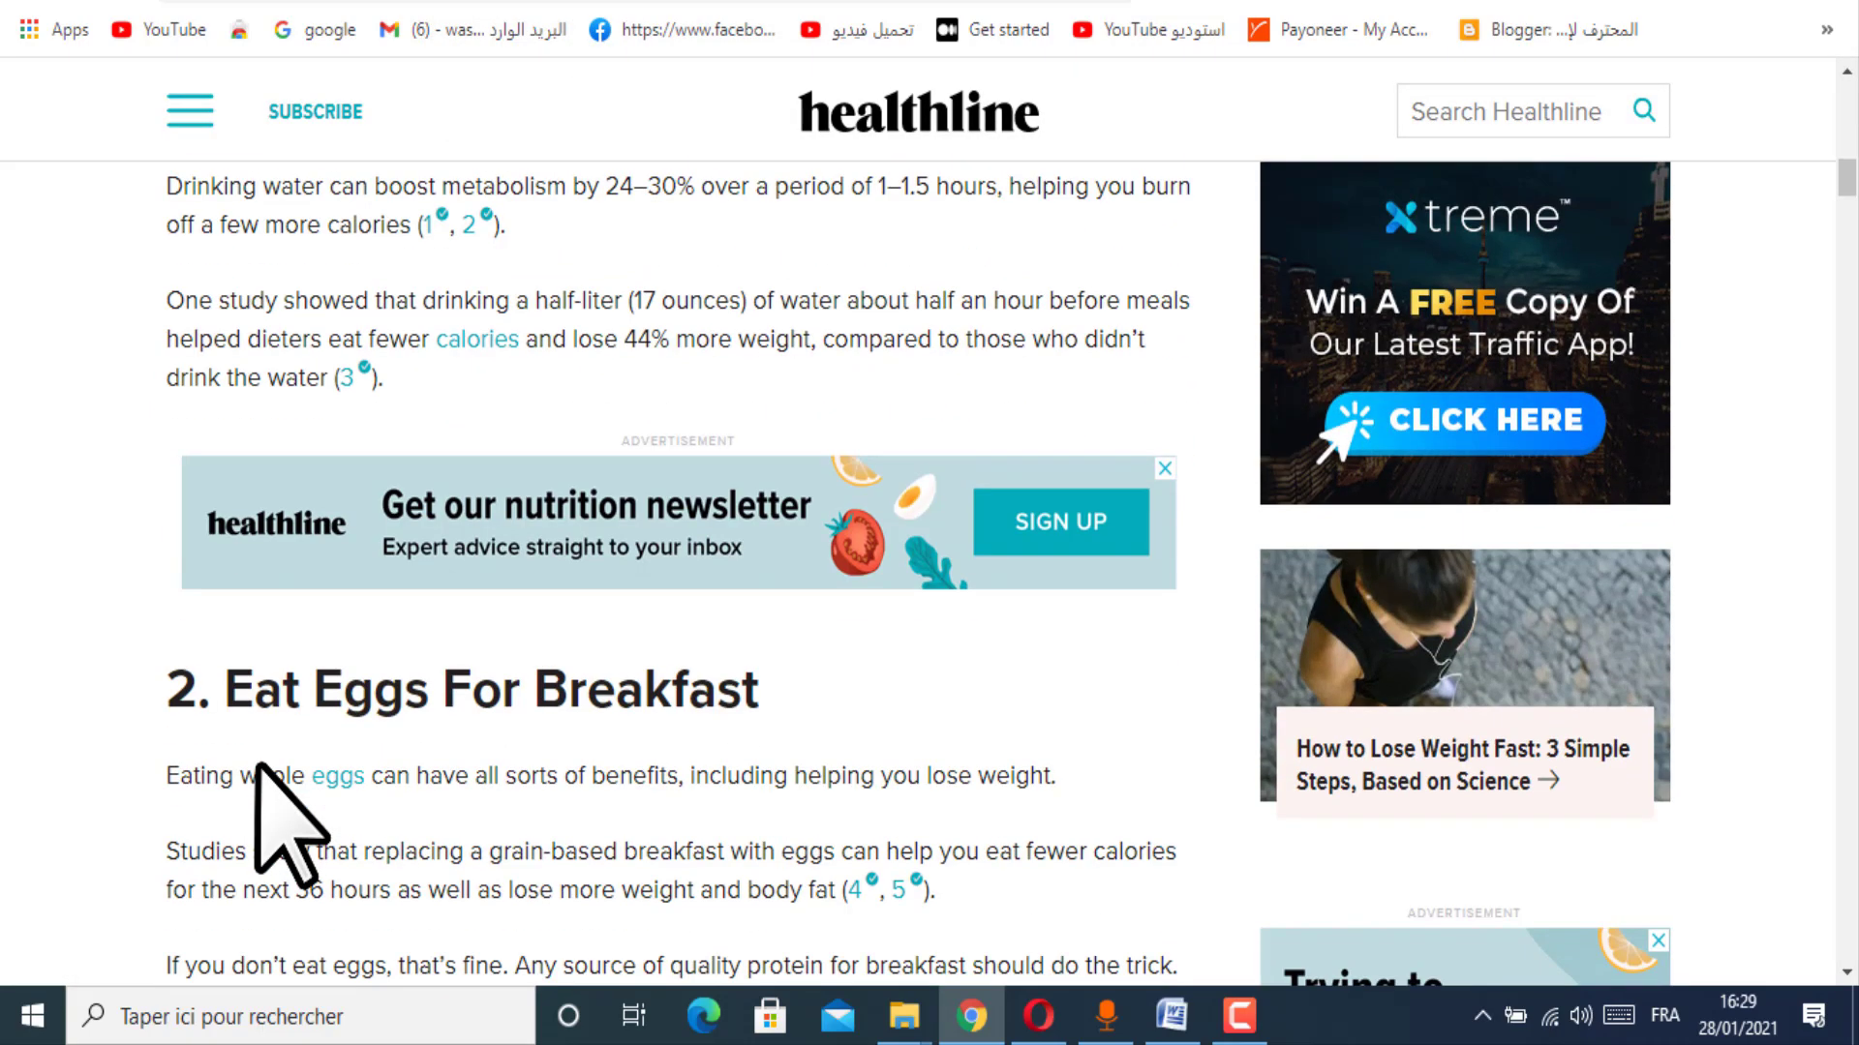
left_click_drag(147, 689, 631, 672)
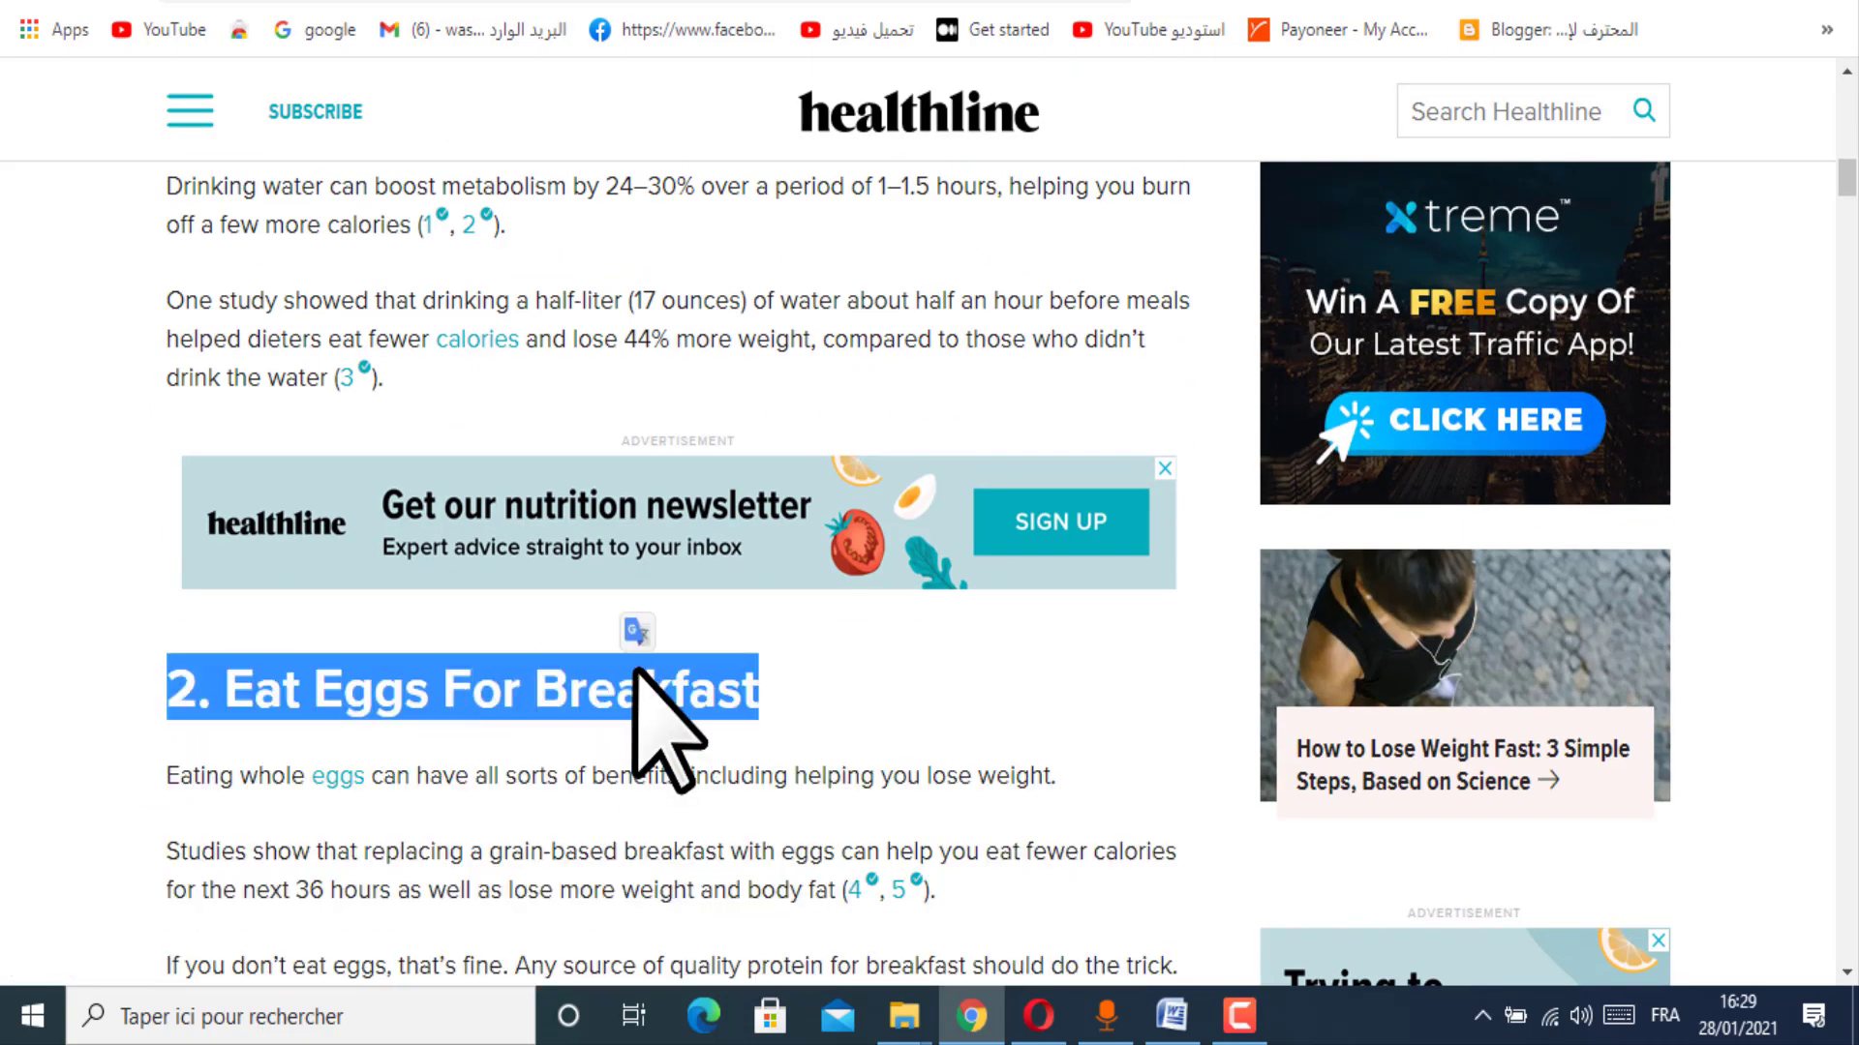
right_click(605, 687)
left_click(664, 715)
left_click(711, 4)
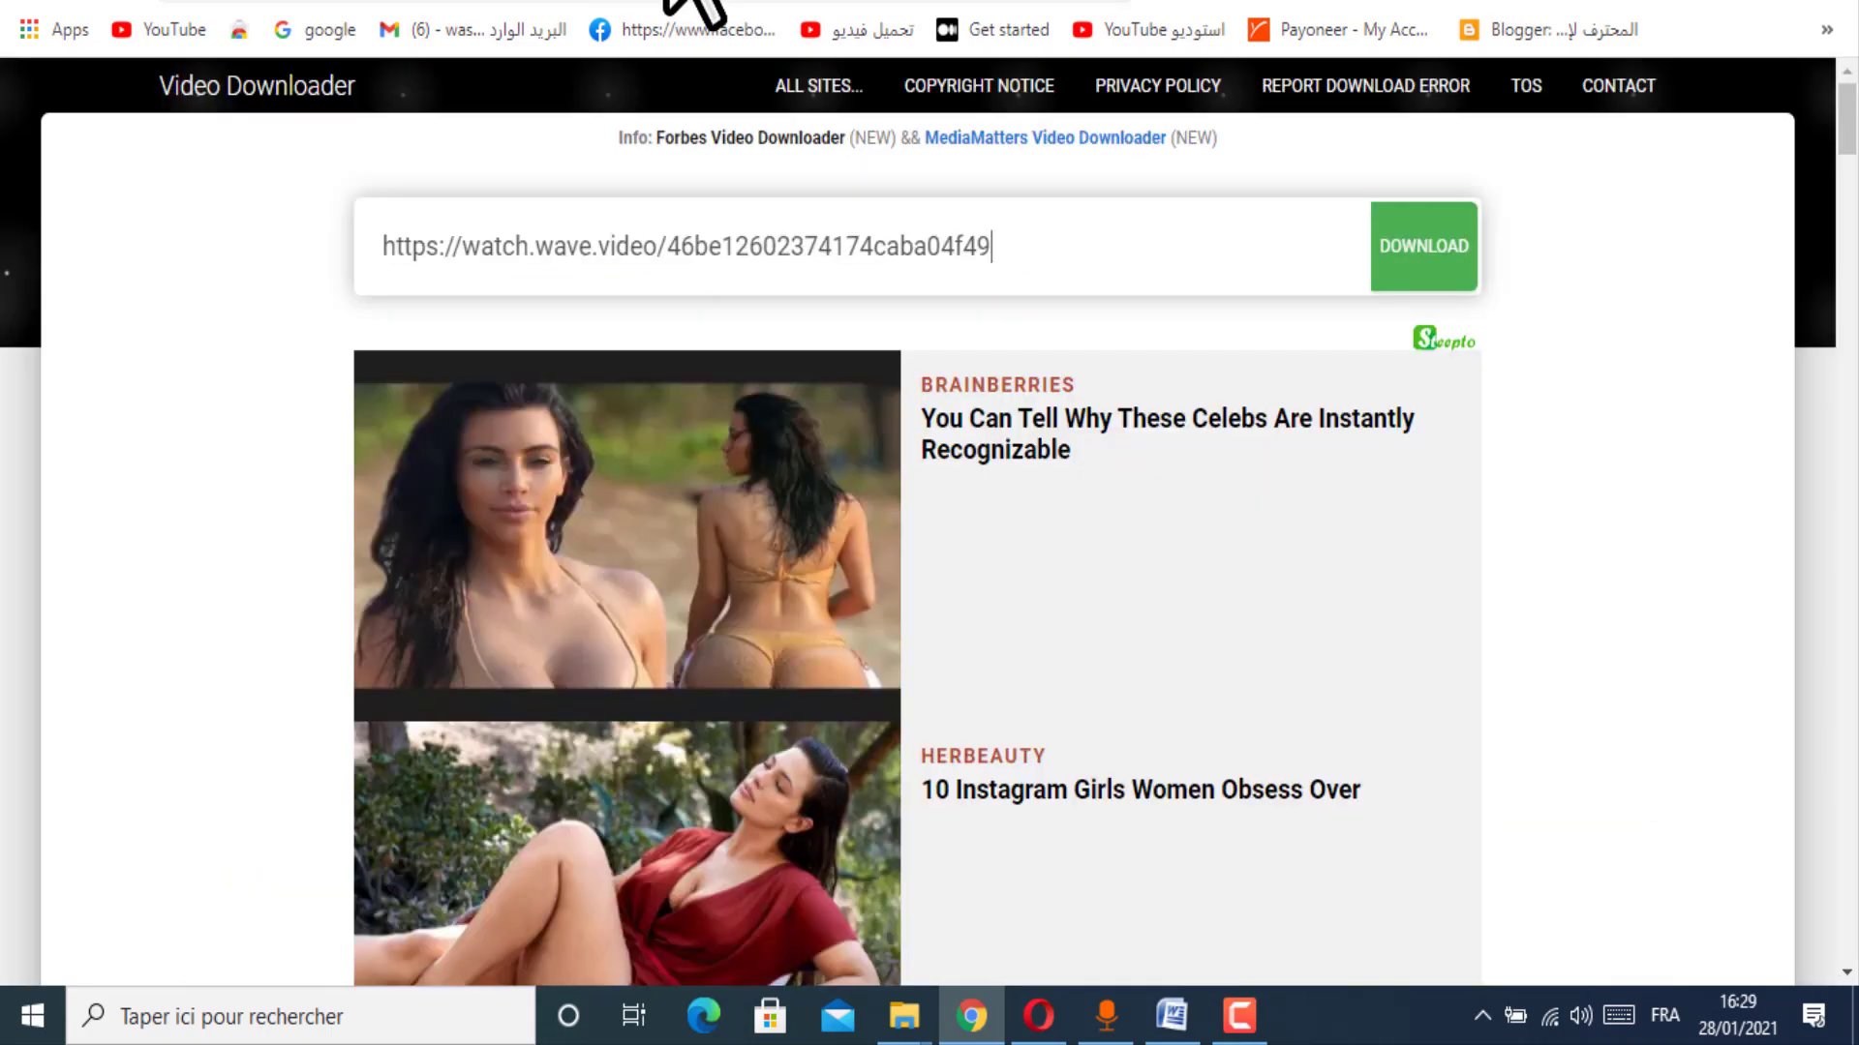
left_click(677, 8)
key("ctrl+v")
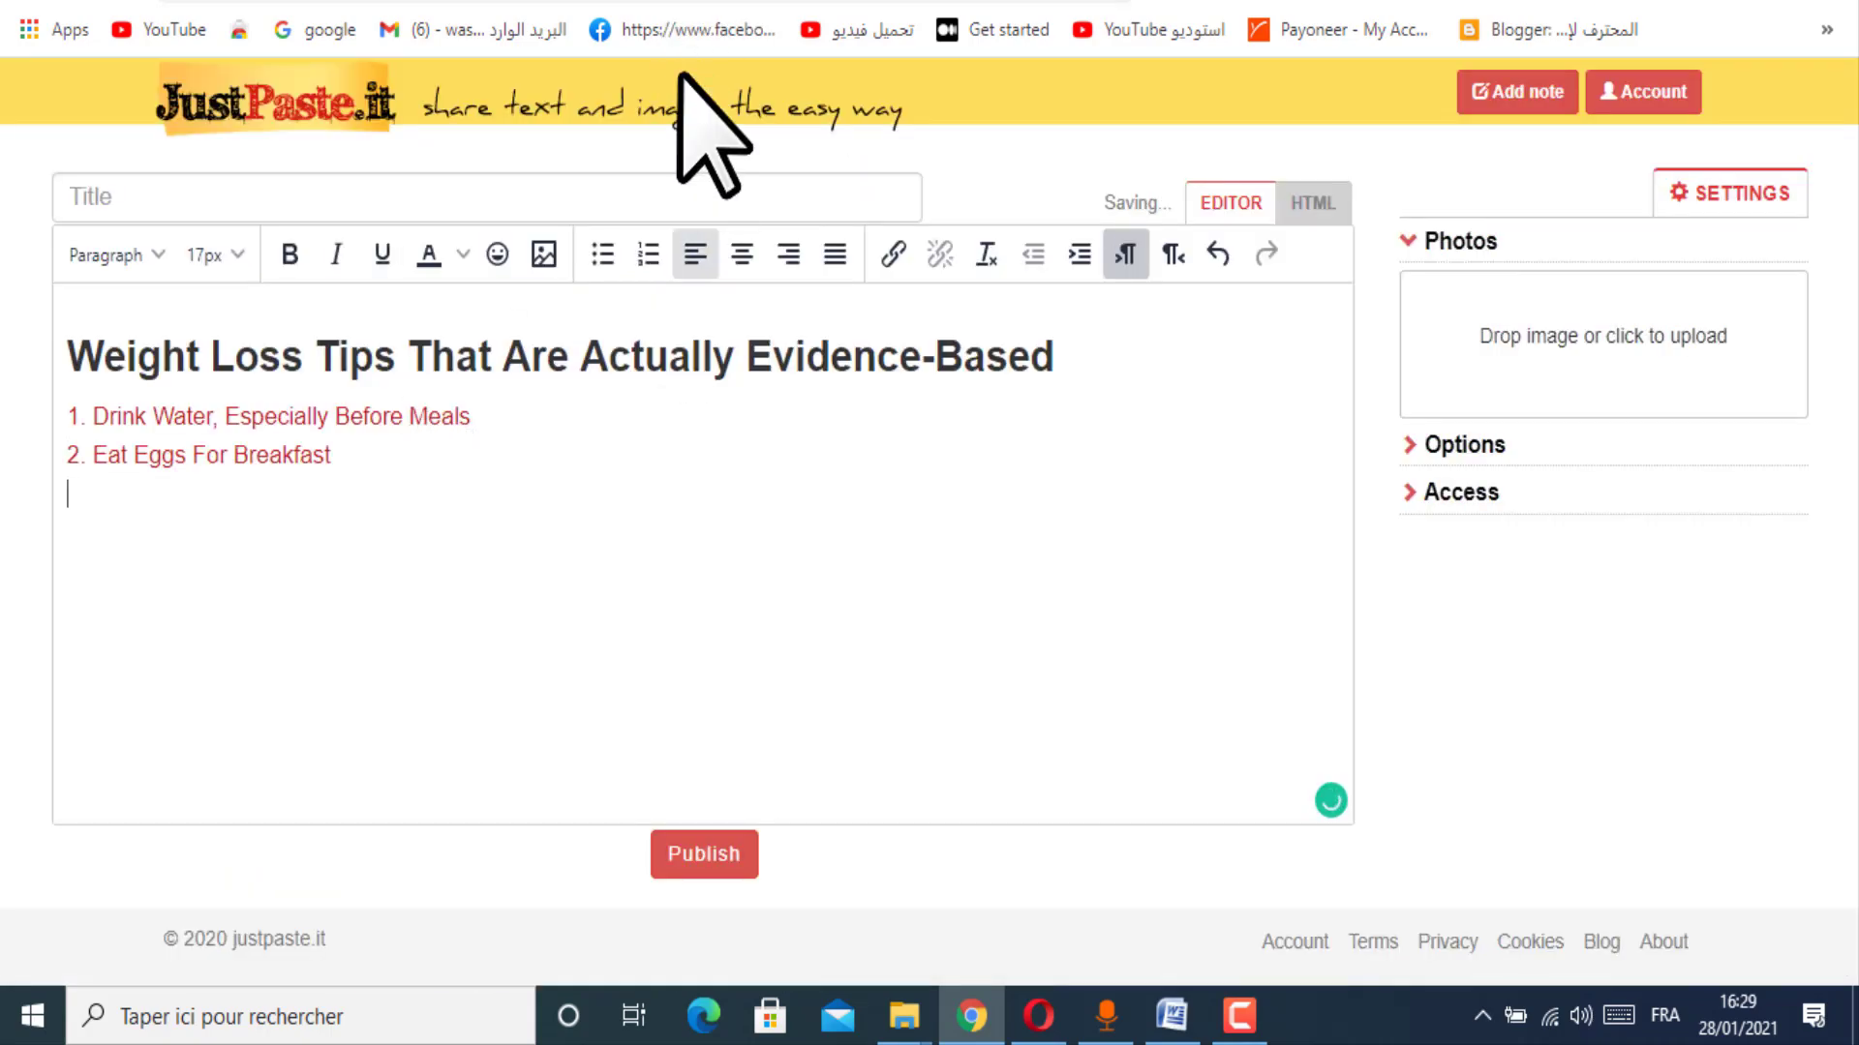
Step: Copy the article heading "3. Drink Coffee (Preferably Black)" and paste it as the third tip in the note
left_click(746, 4)
scroll(311, 756, "down", 5)
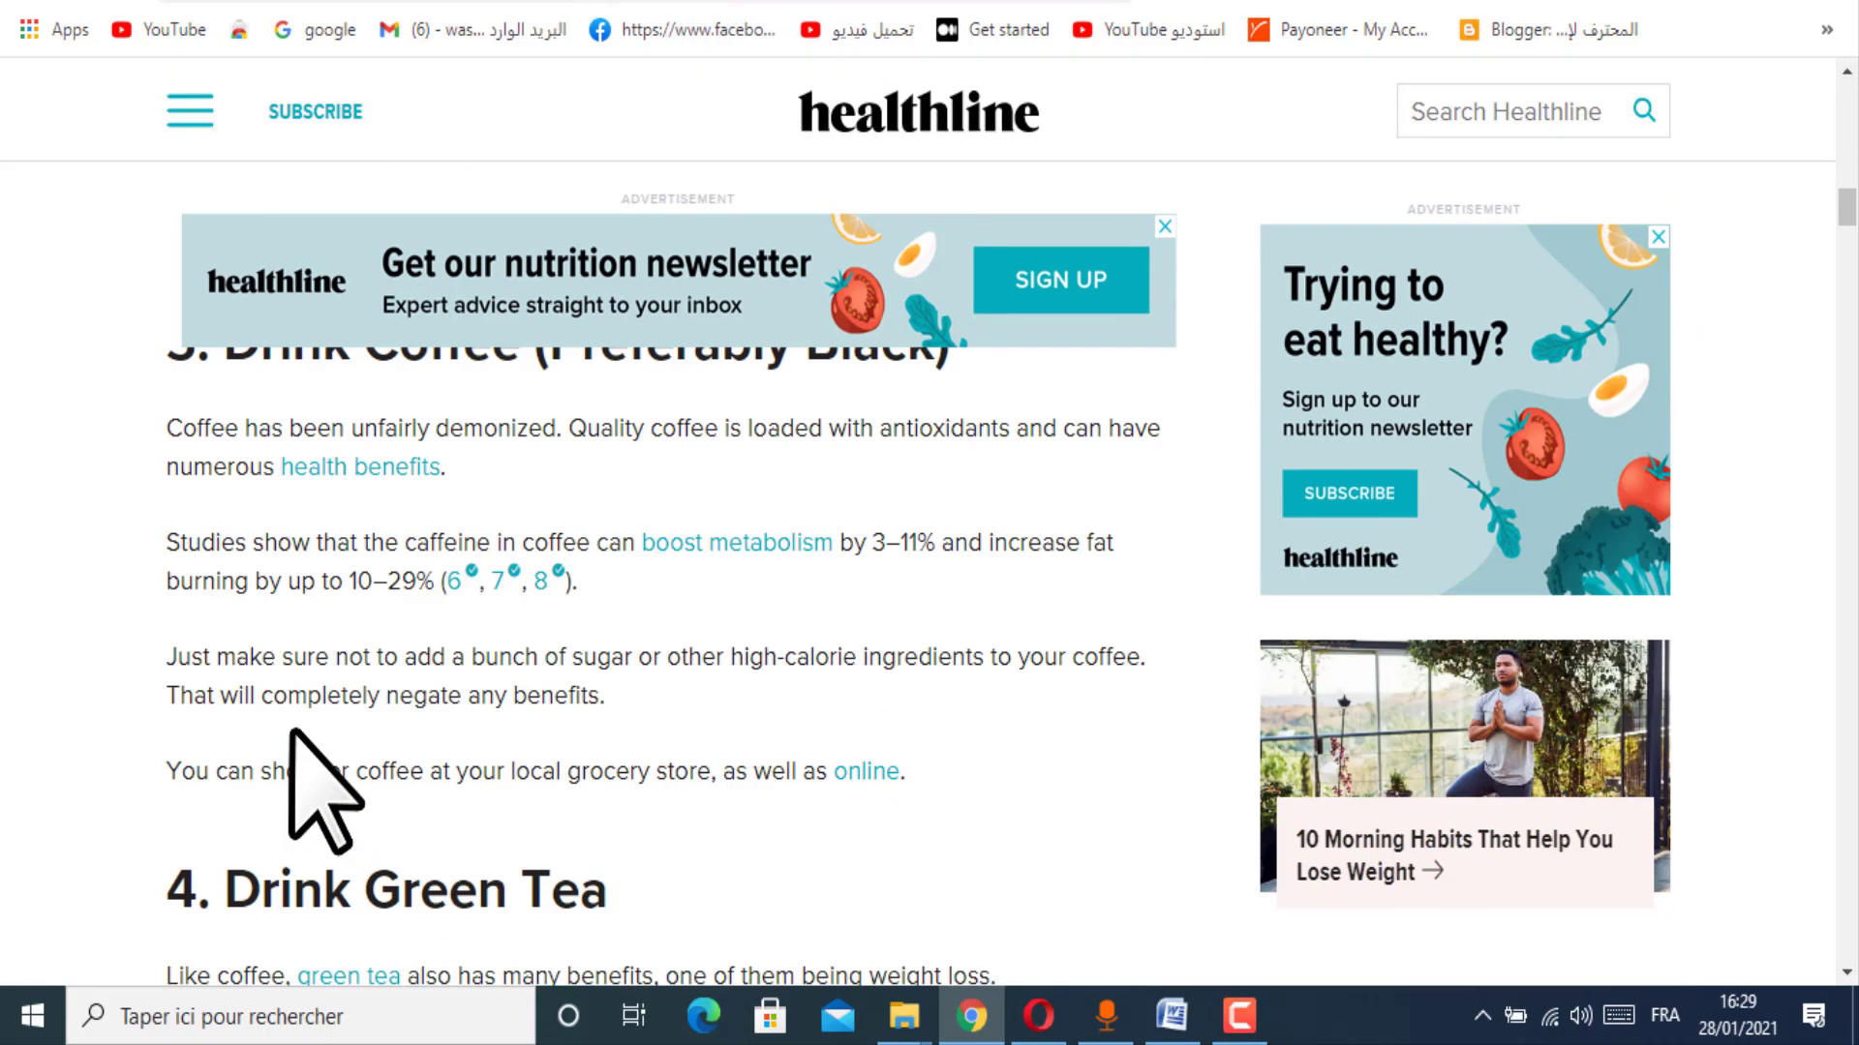
scroll(345, 504, "up", 1)
triple_click(342, 494)
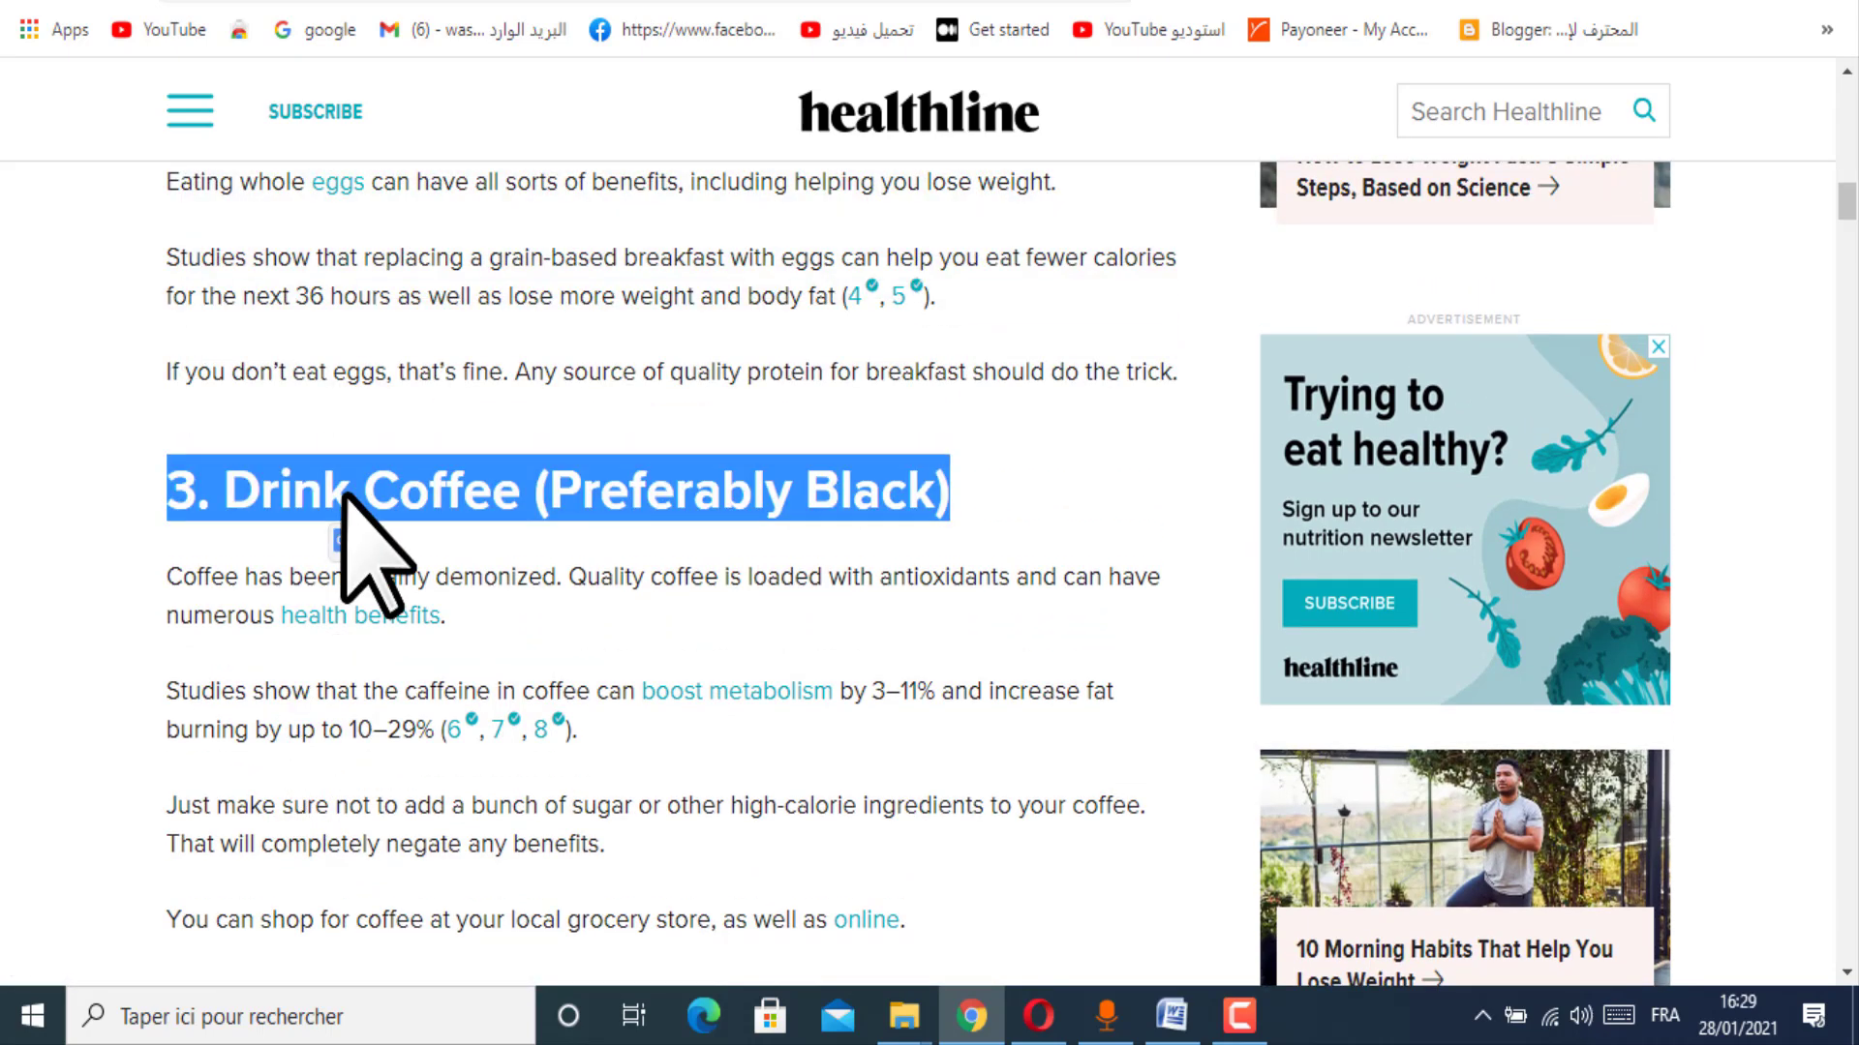
left_click(668, 3)
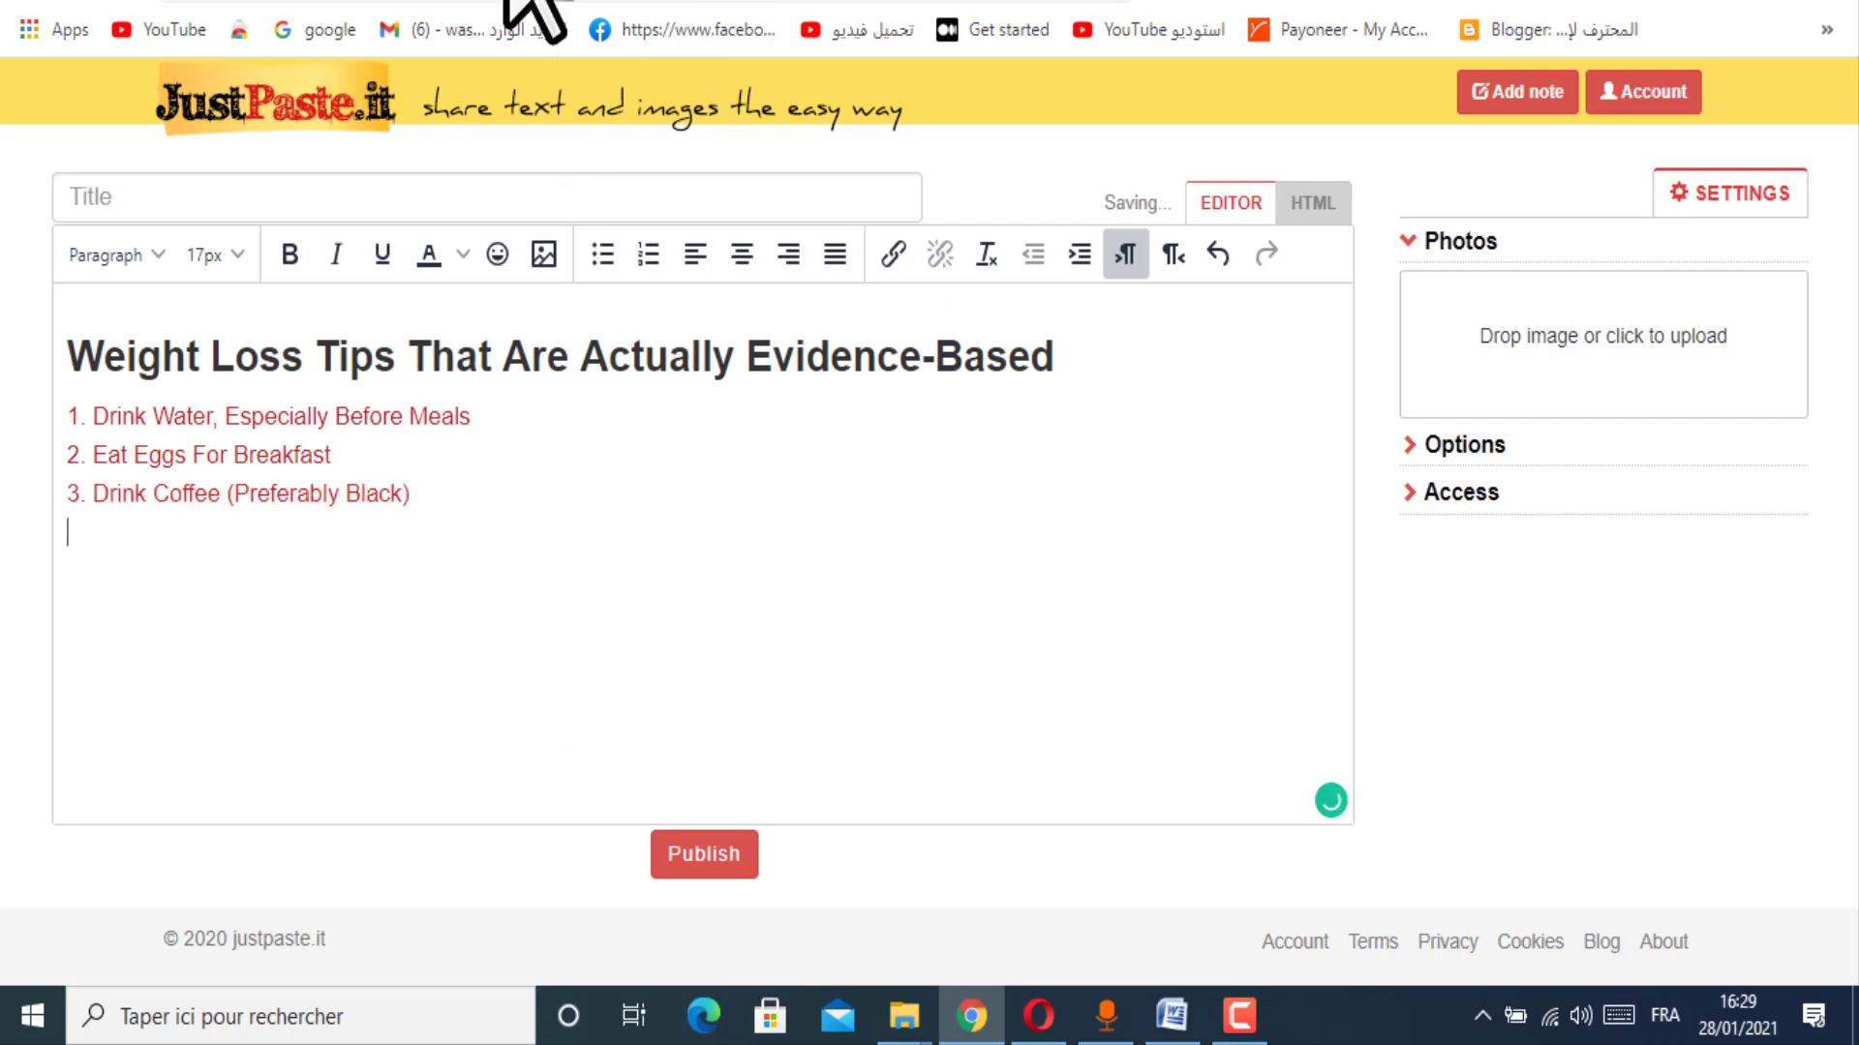
Step: Add the article heading "4. Drink Green Tea" to the note as the fourth tip
left_click(552, 5)
scroll(281, 620, "down", 3)
triple_click(242, 744)
key("ctrl+c")
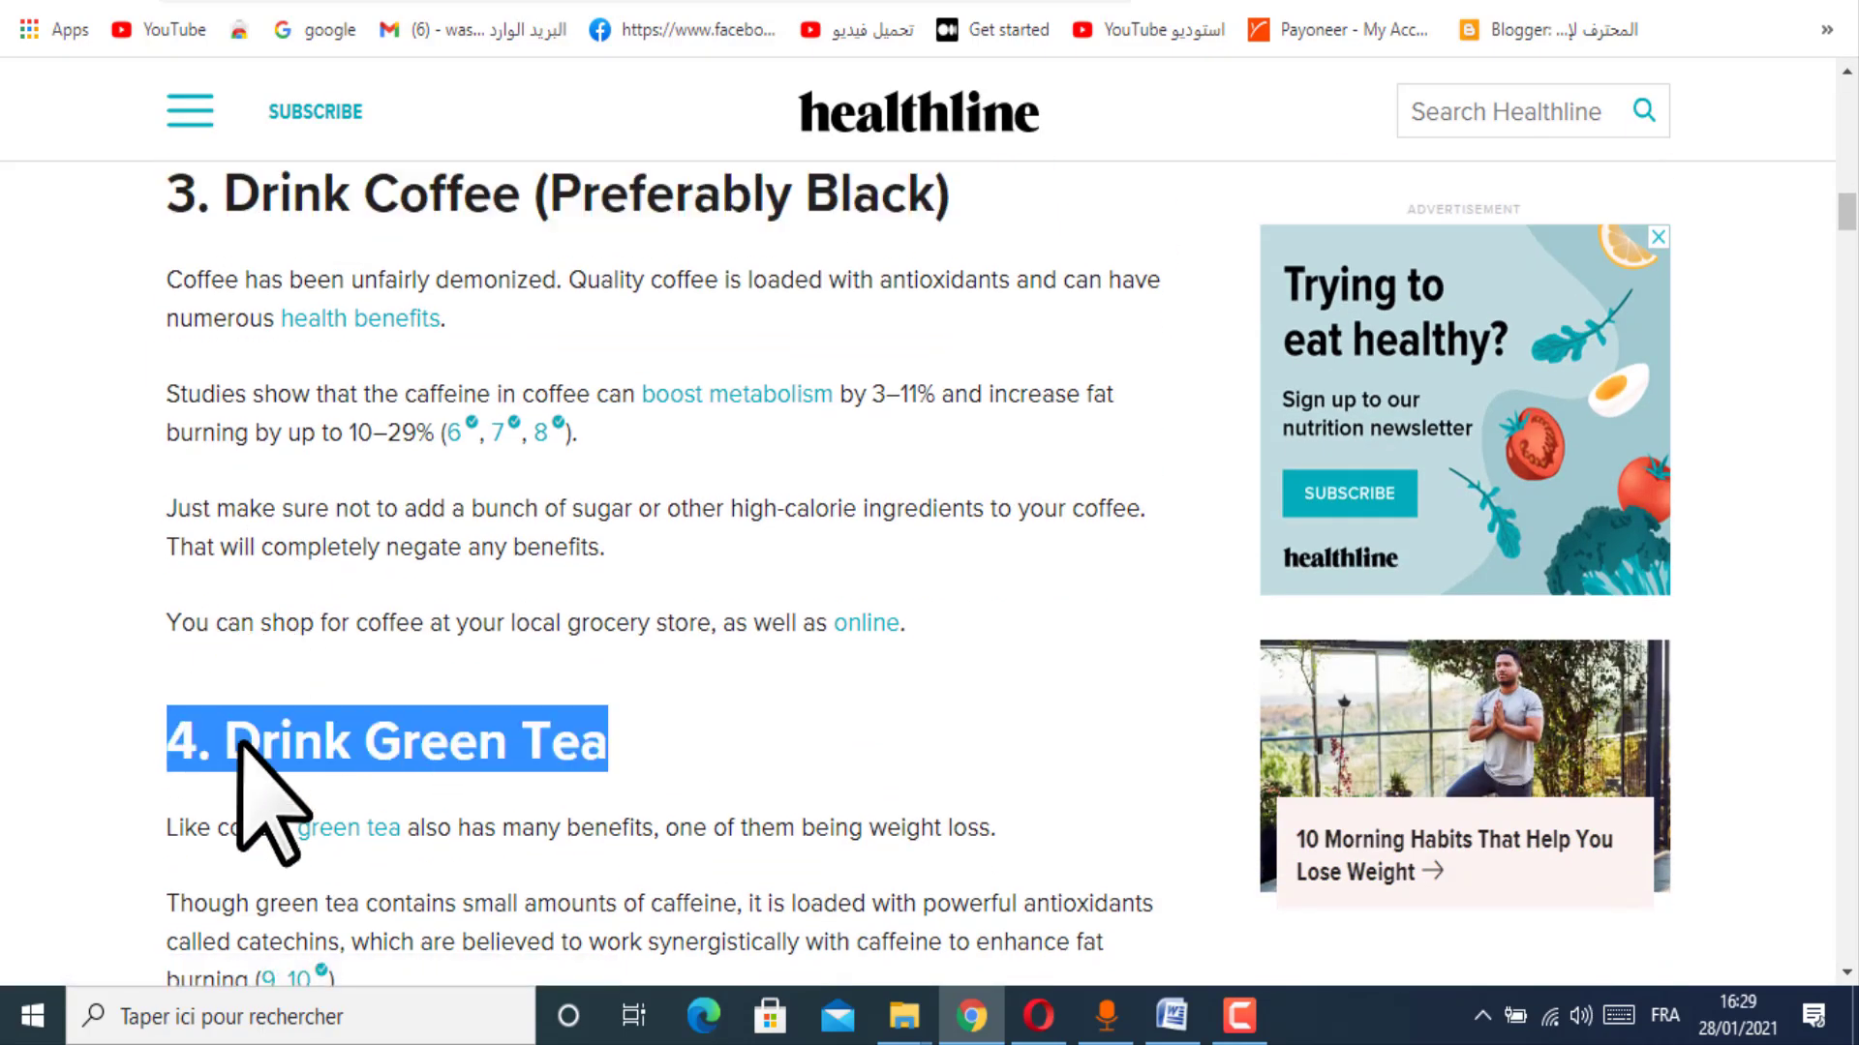
left_click(716, 7)
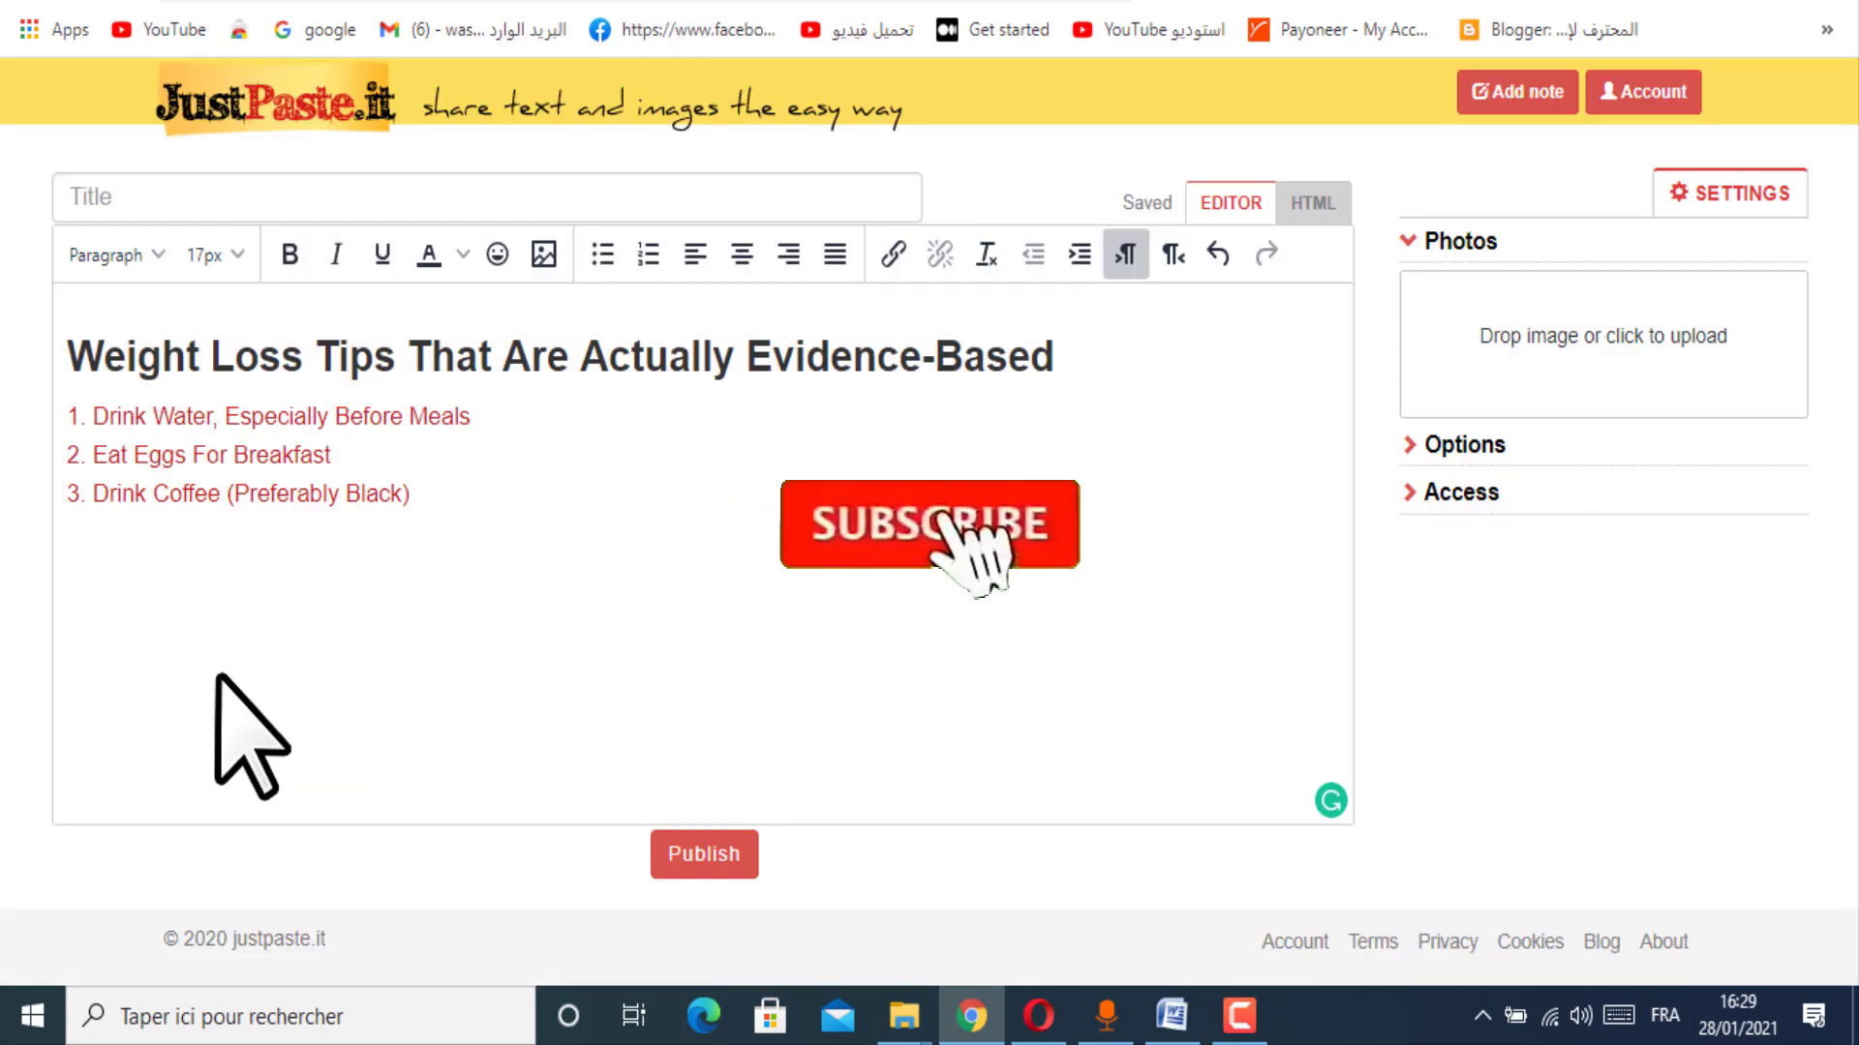
key("ctrl+v")
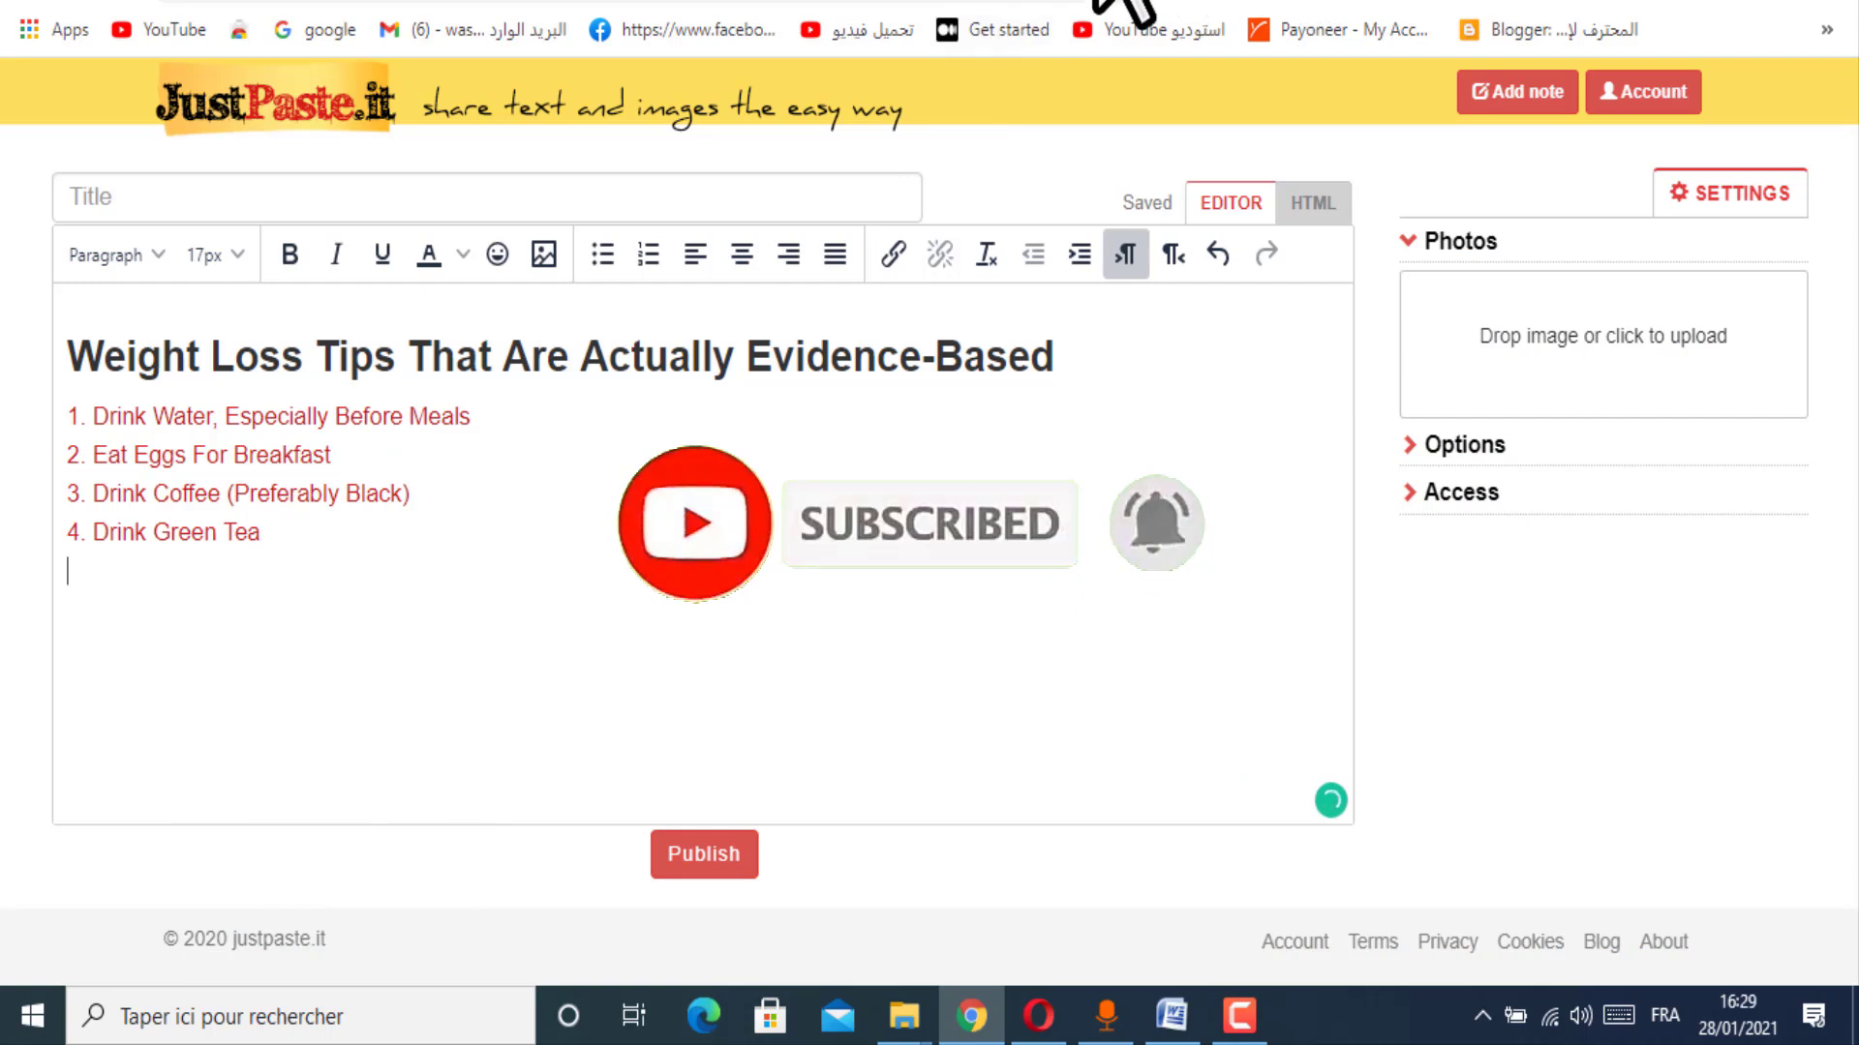
Step: Copy the translated sentence "Click on the link in the description to see the best weight loss secrets" from Google's translator and paste it below the tips
left_click(1432, 5)
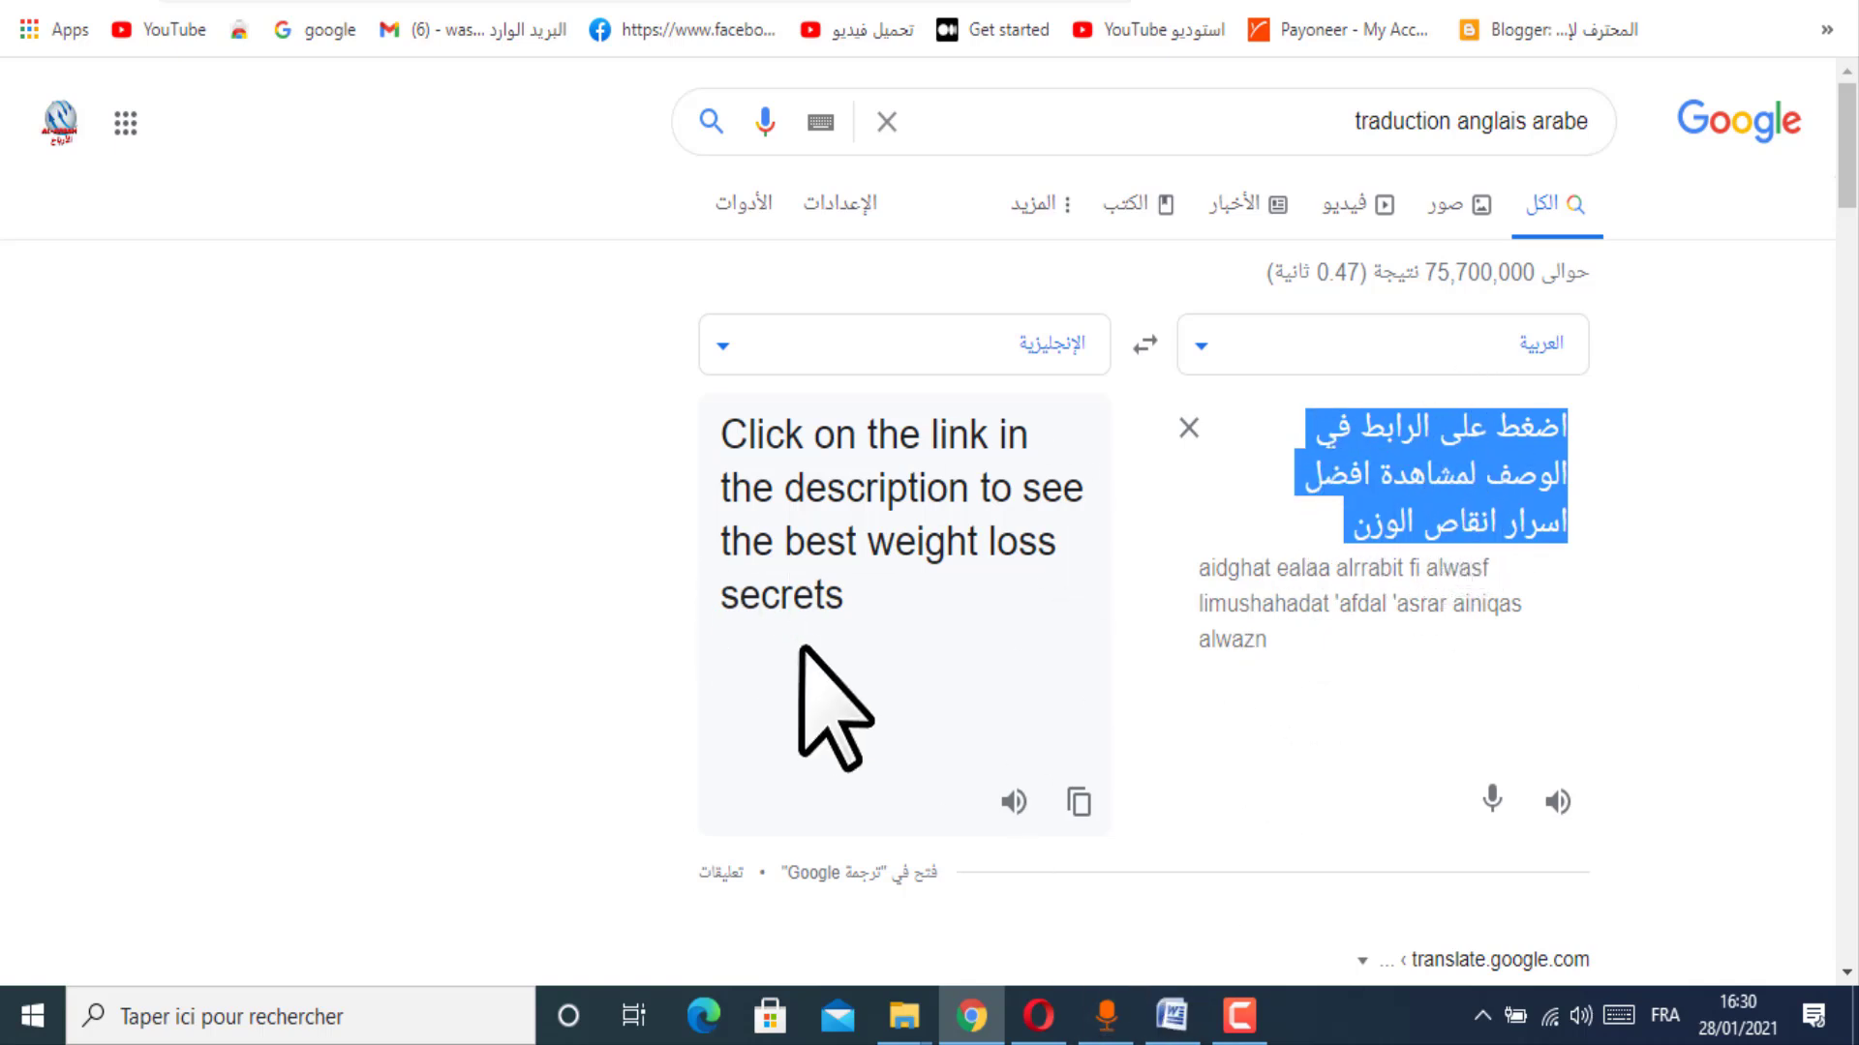
left_click(1076, 802)
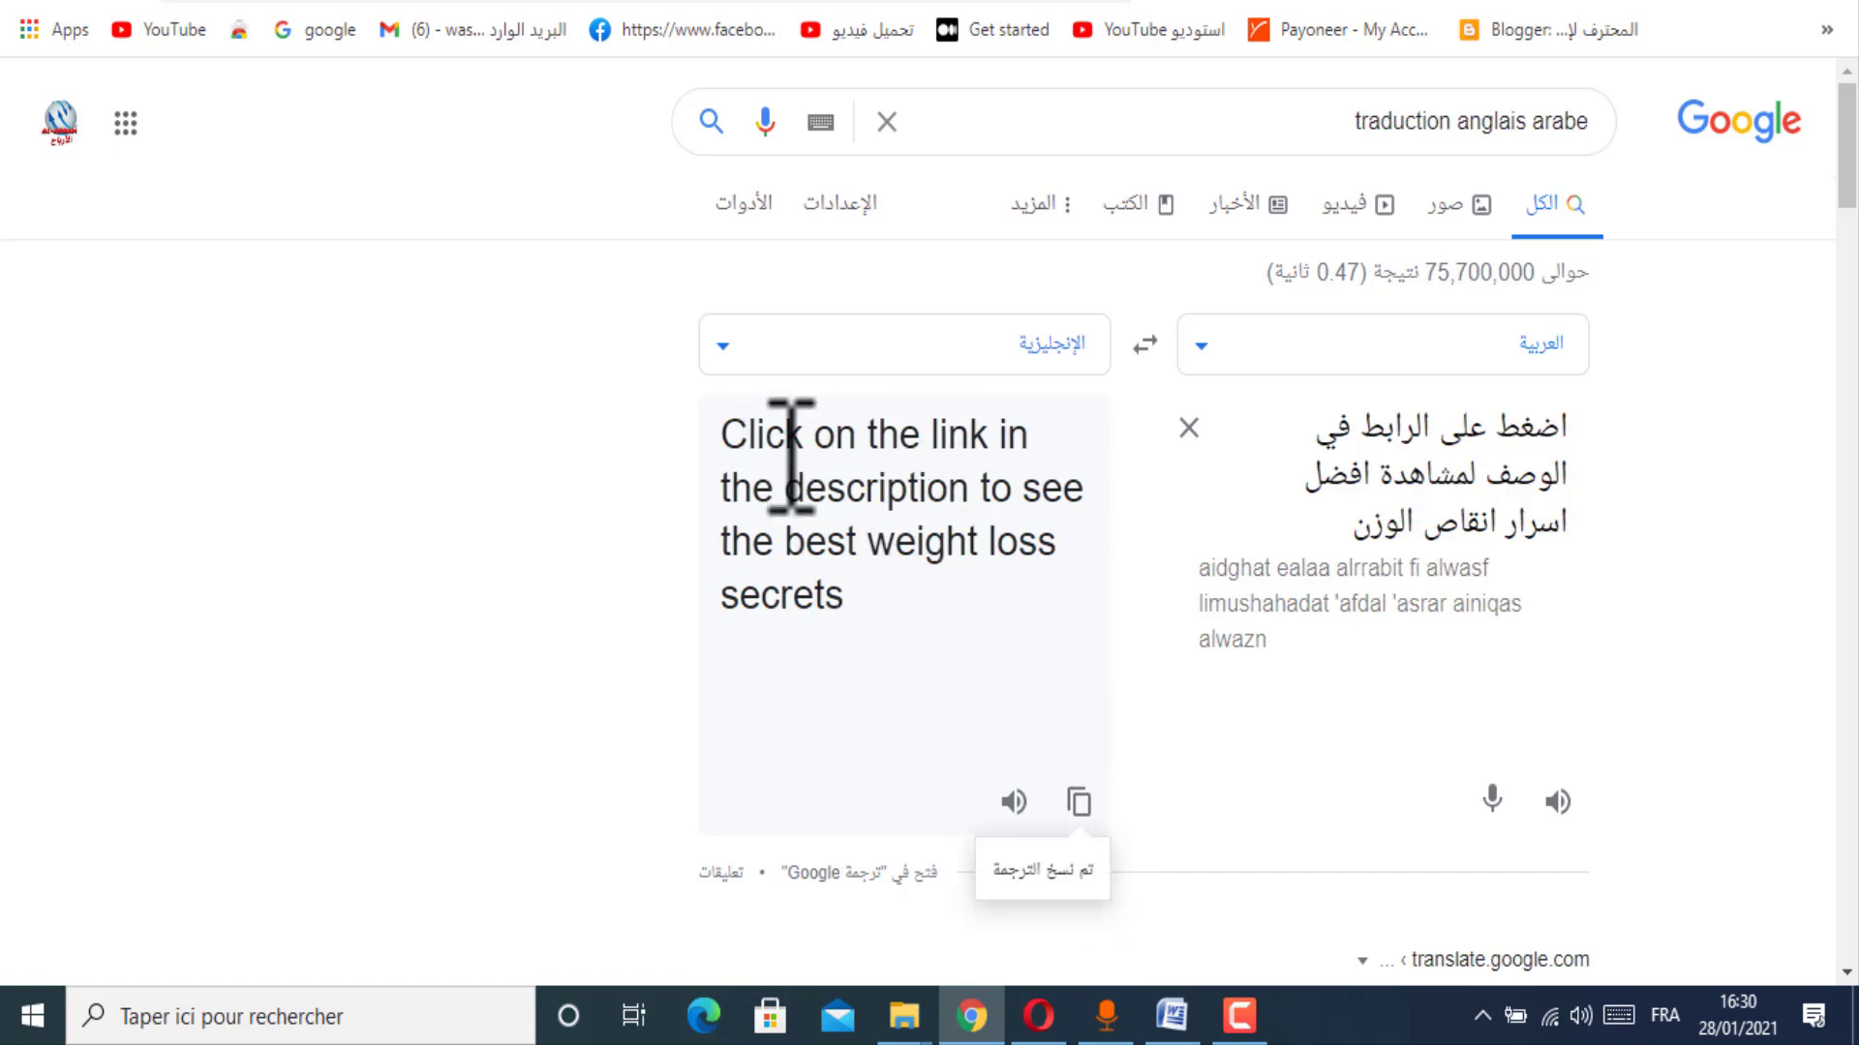
left_click_drag(745, 424, 859, 591)
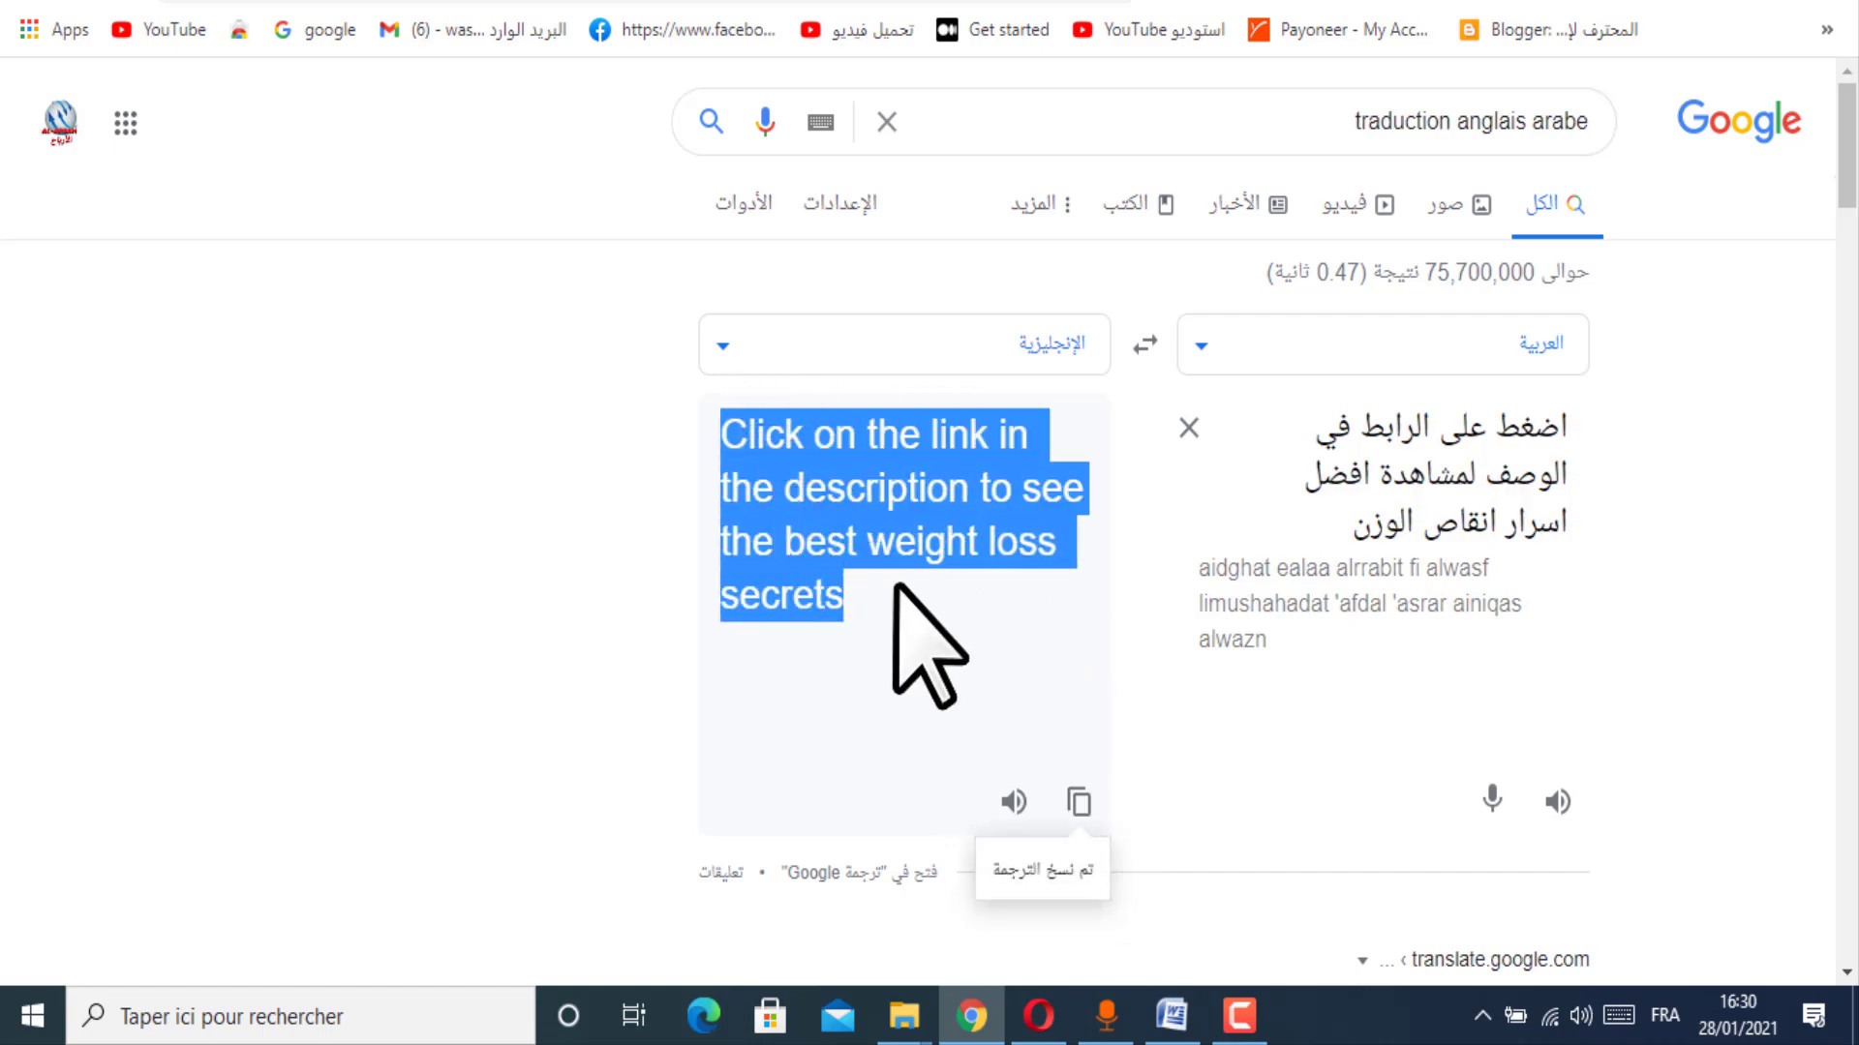
right_click(870, 557)
left_click(968, 543)
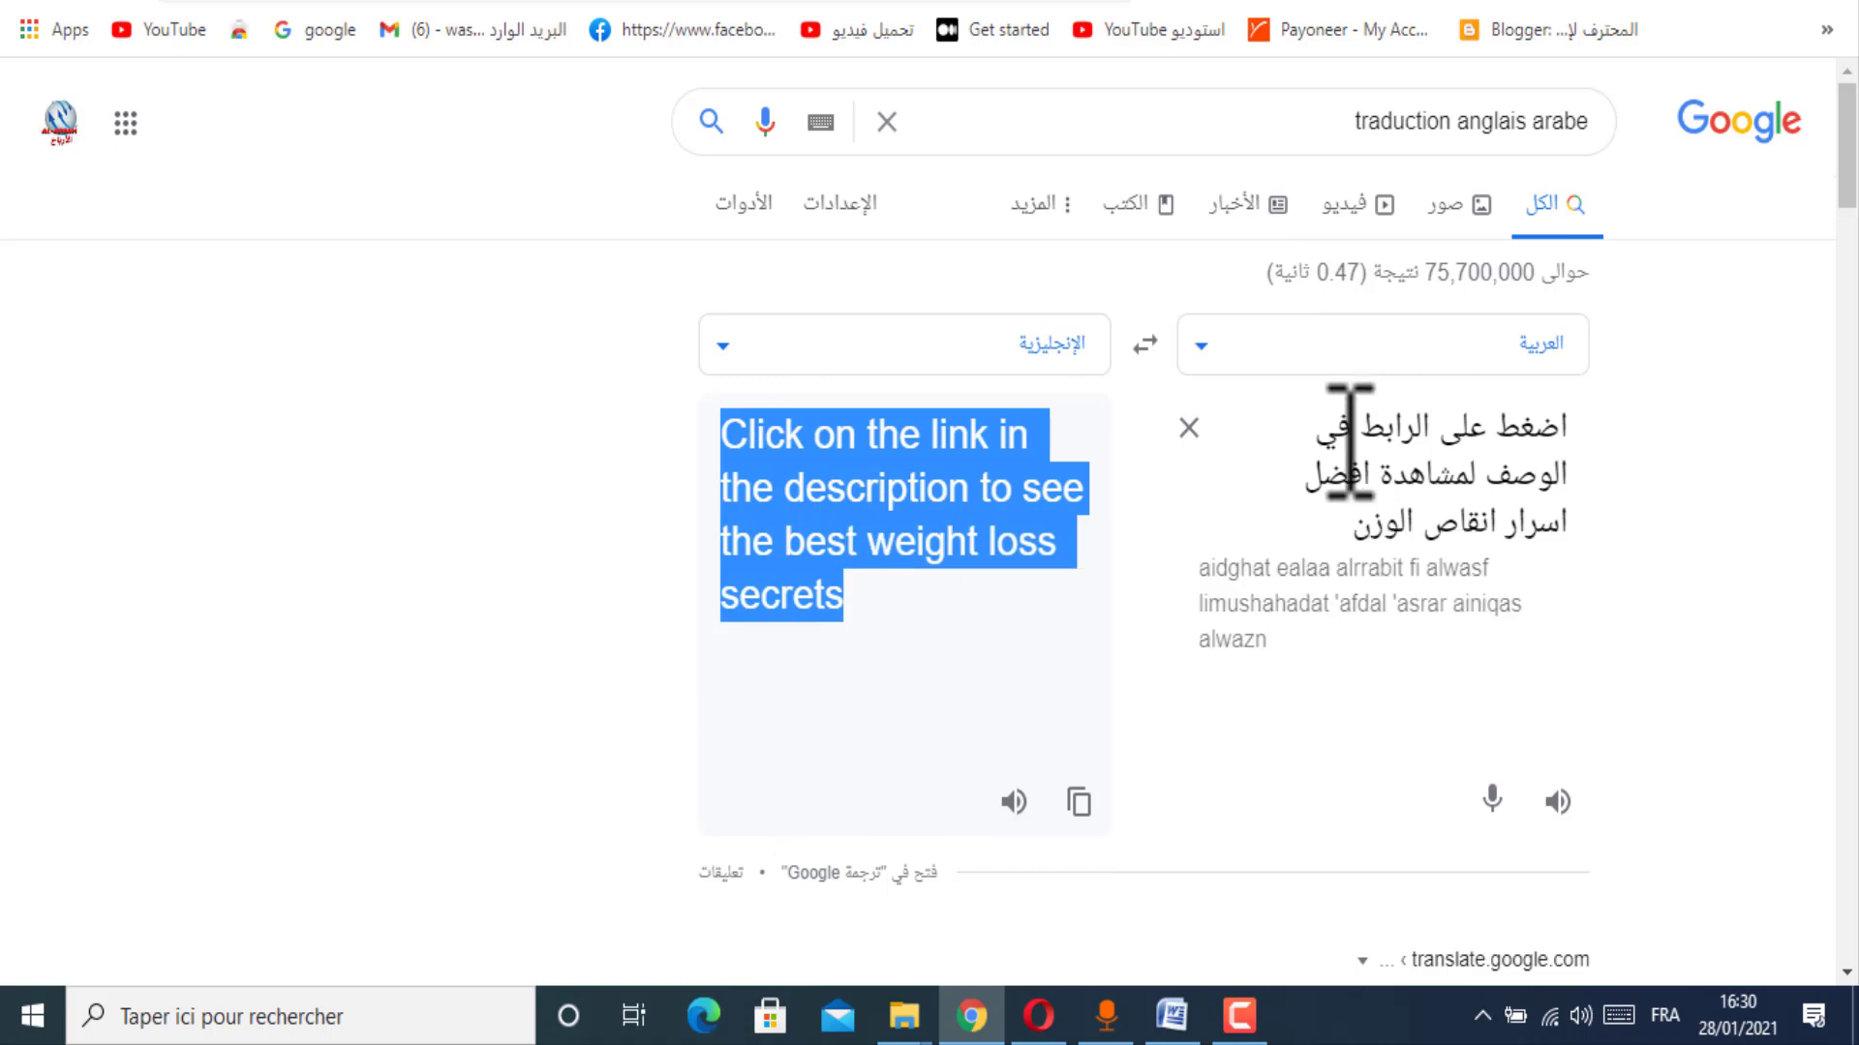
triple_click(1345, 426)
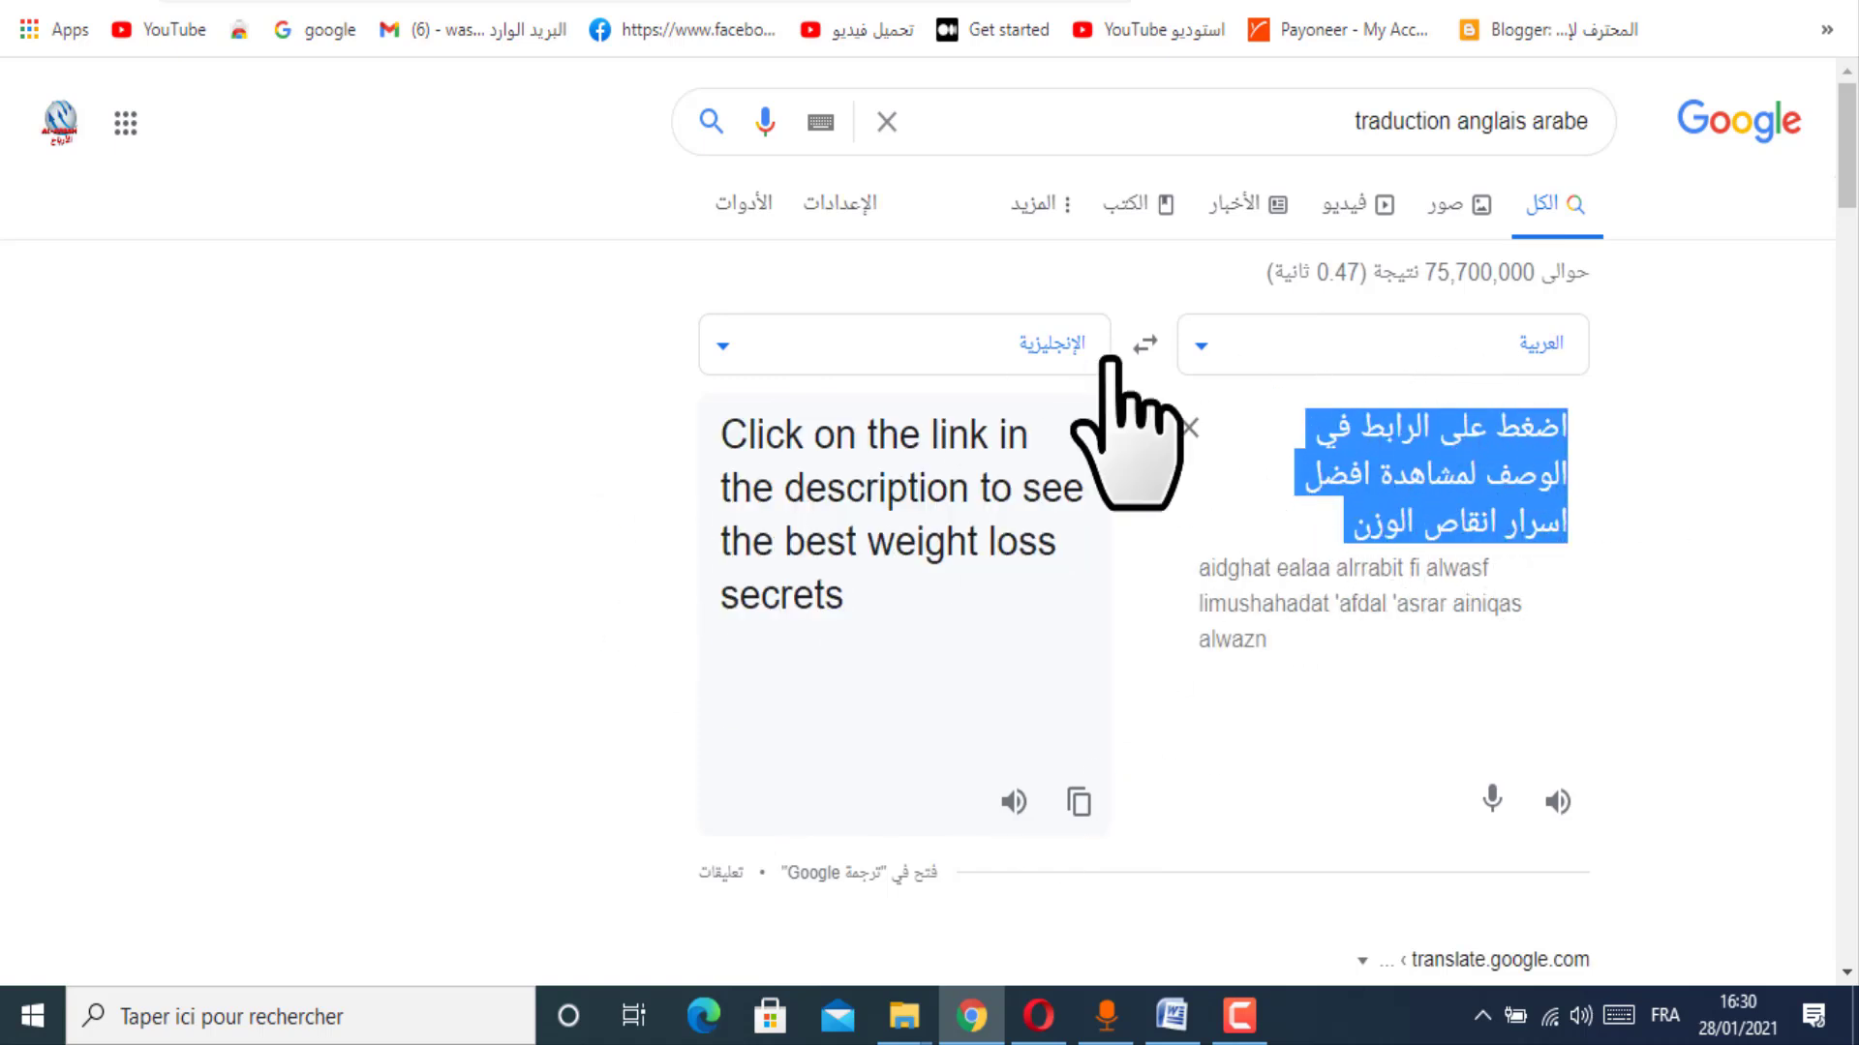
left_click(624, 2)
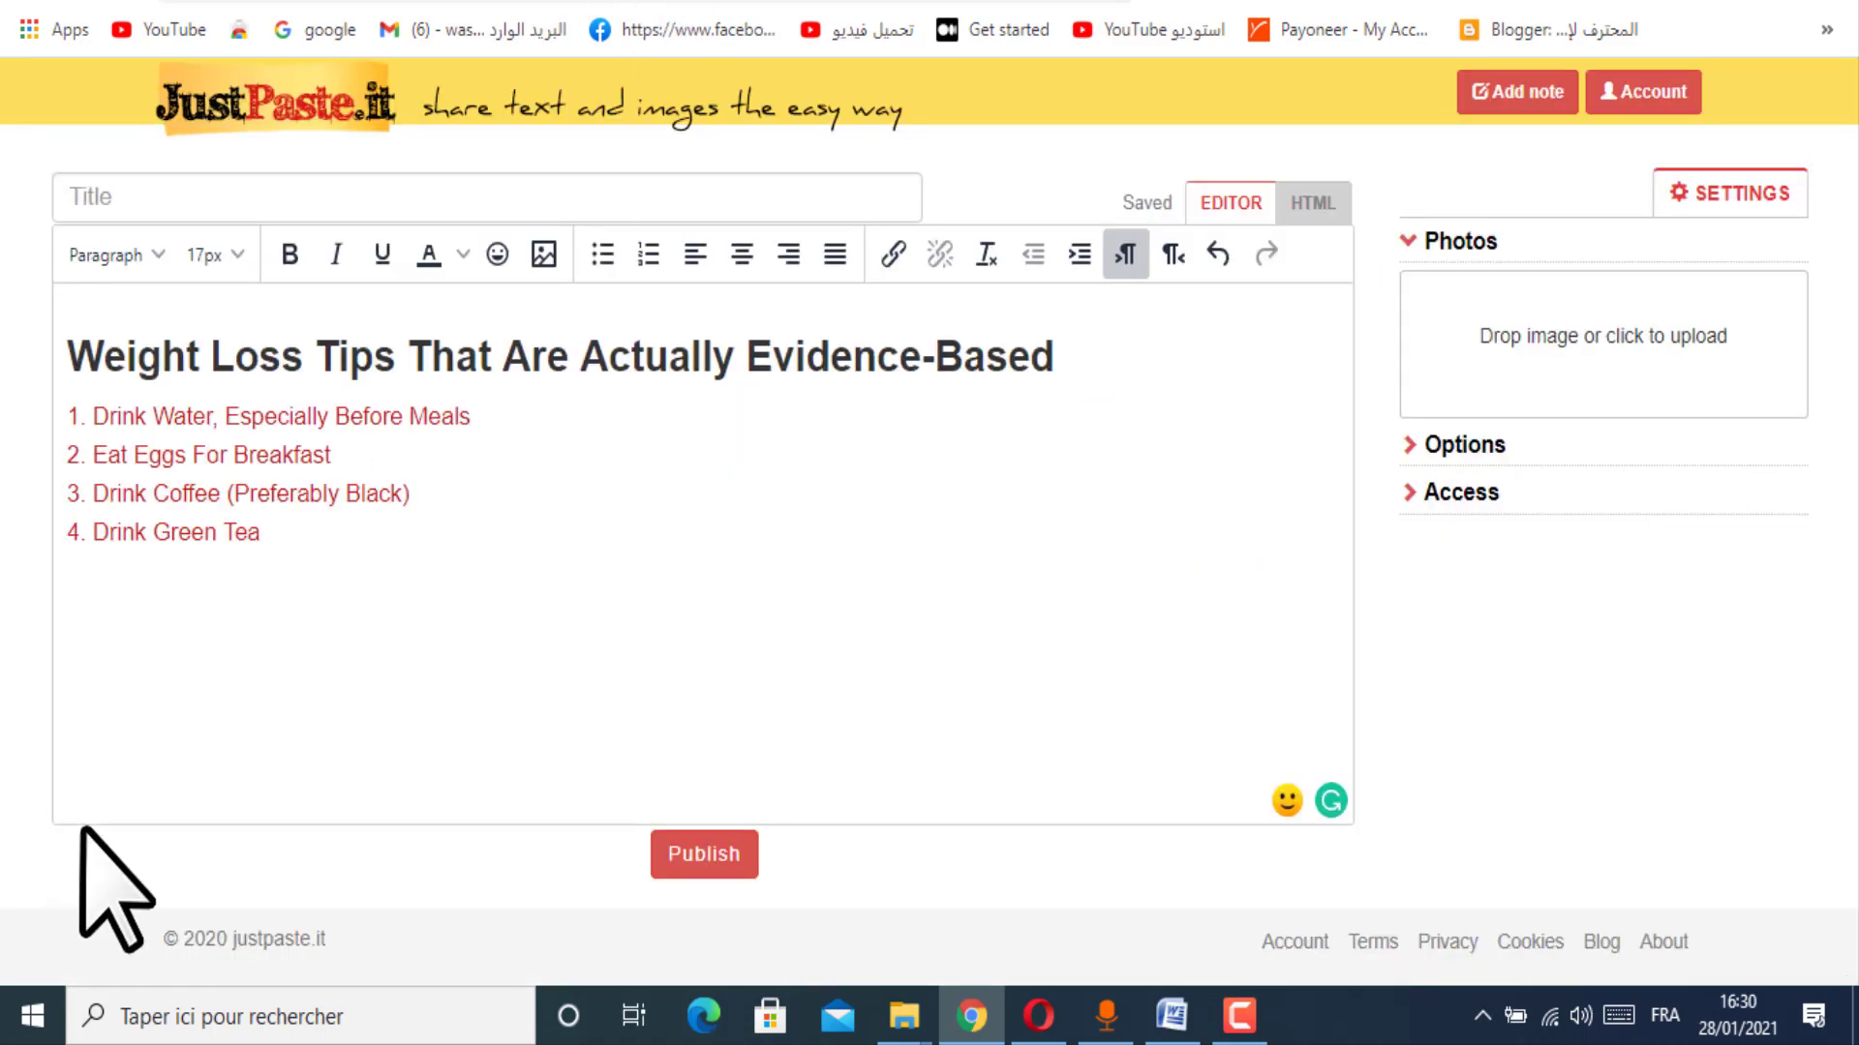
key("ctrl+v")
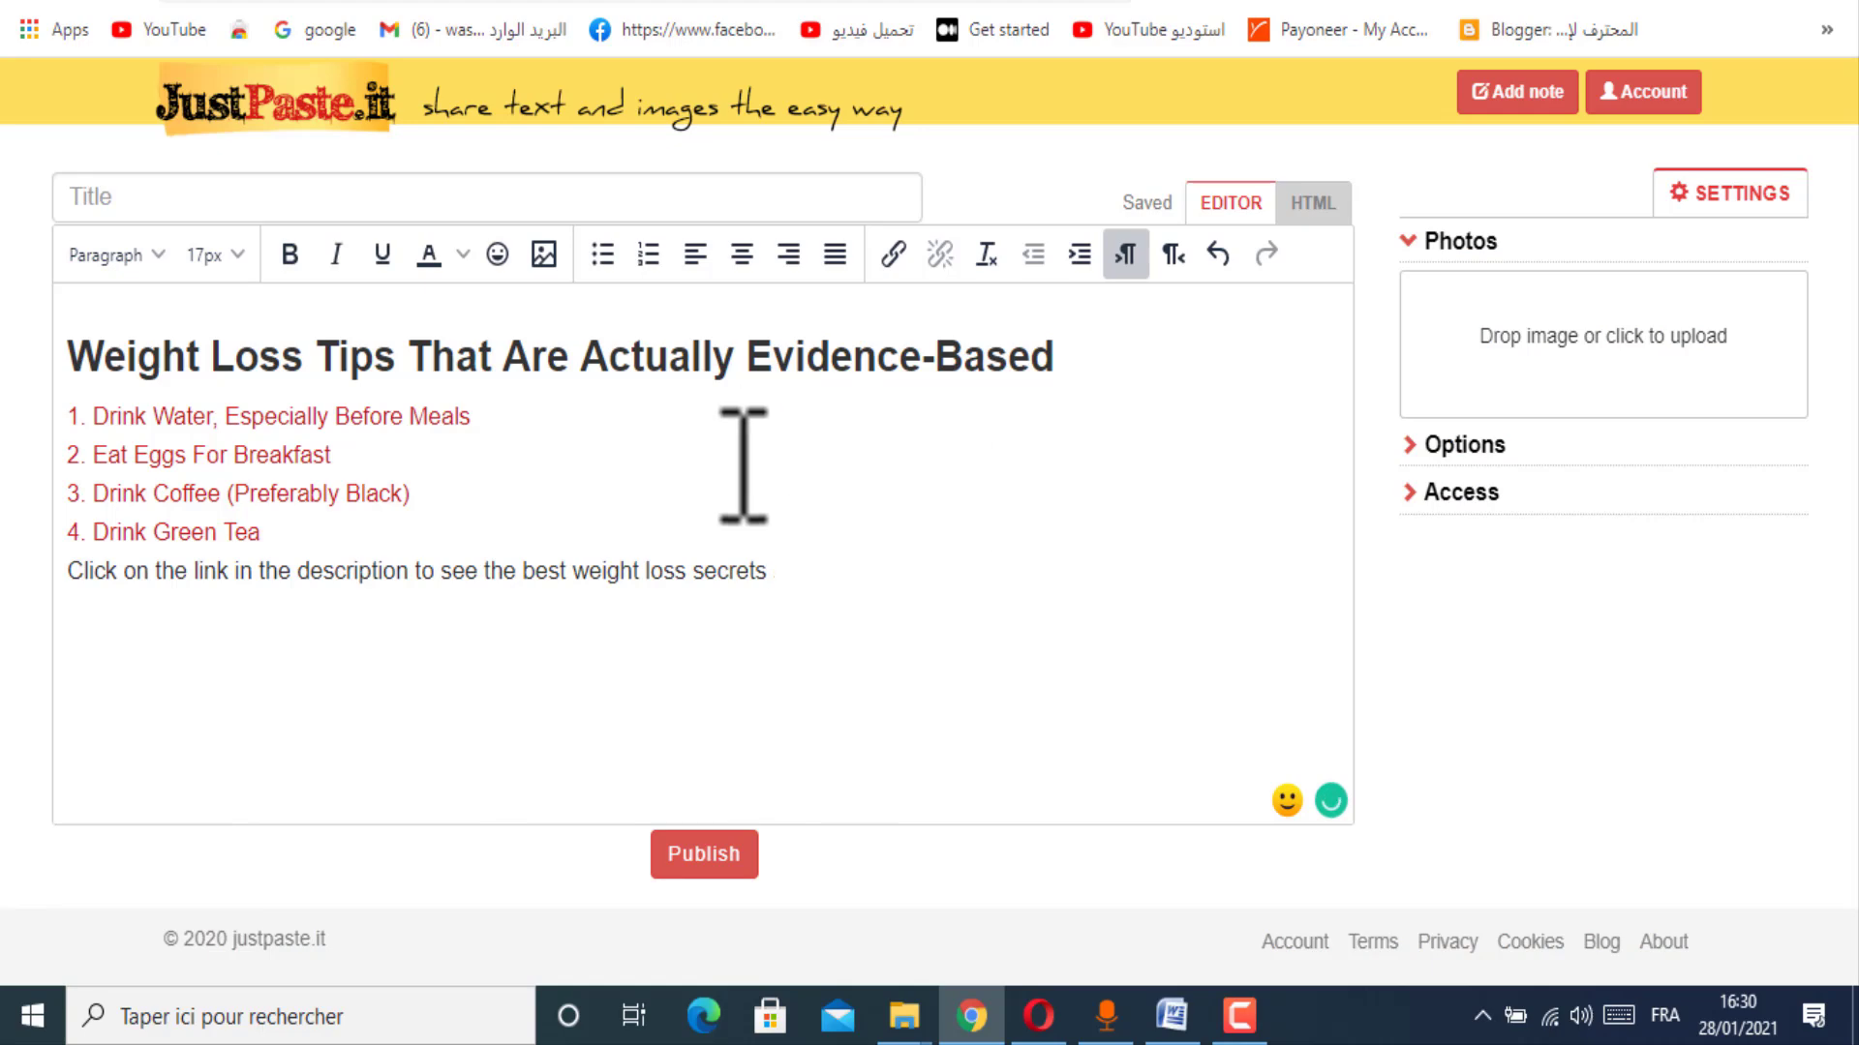
Step: Switch to the wave.video project and delete the small "15-minute" text from the first clip
left_click(281, 2)
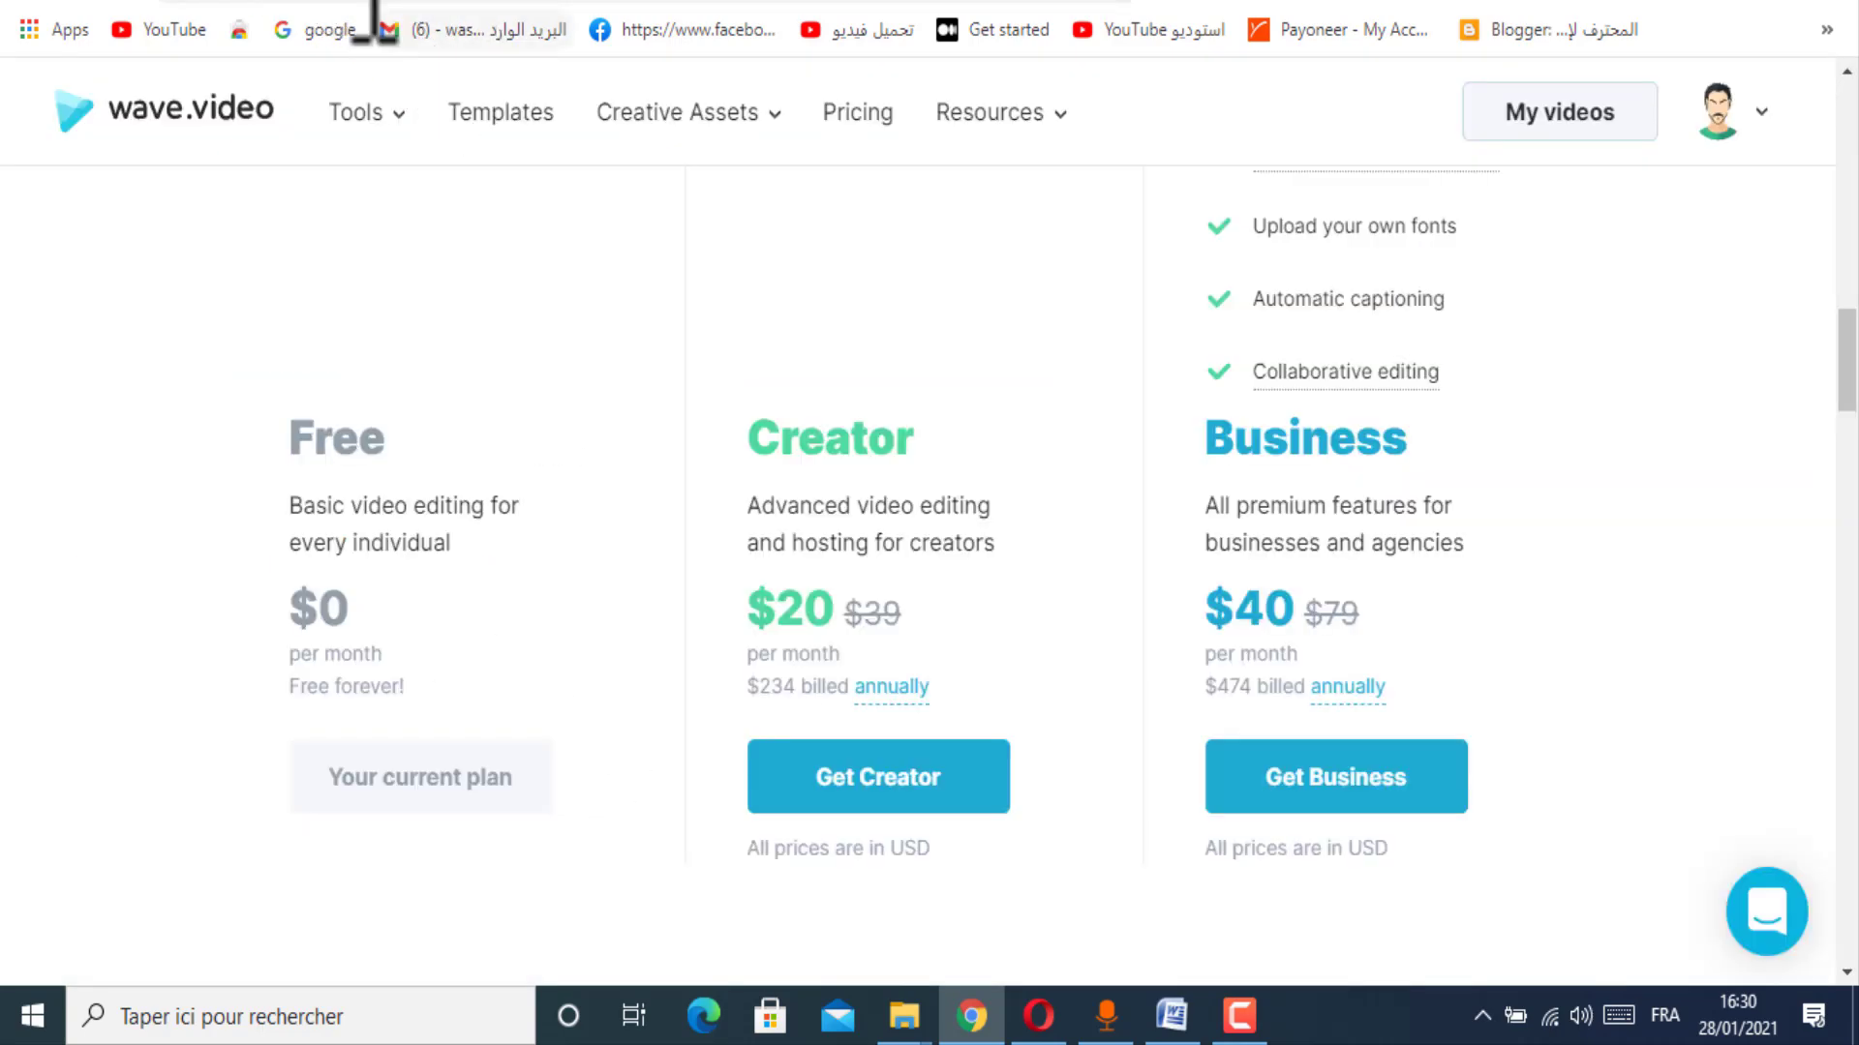
left_click(250, 2)
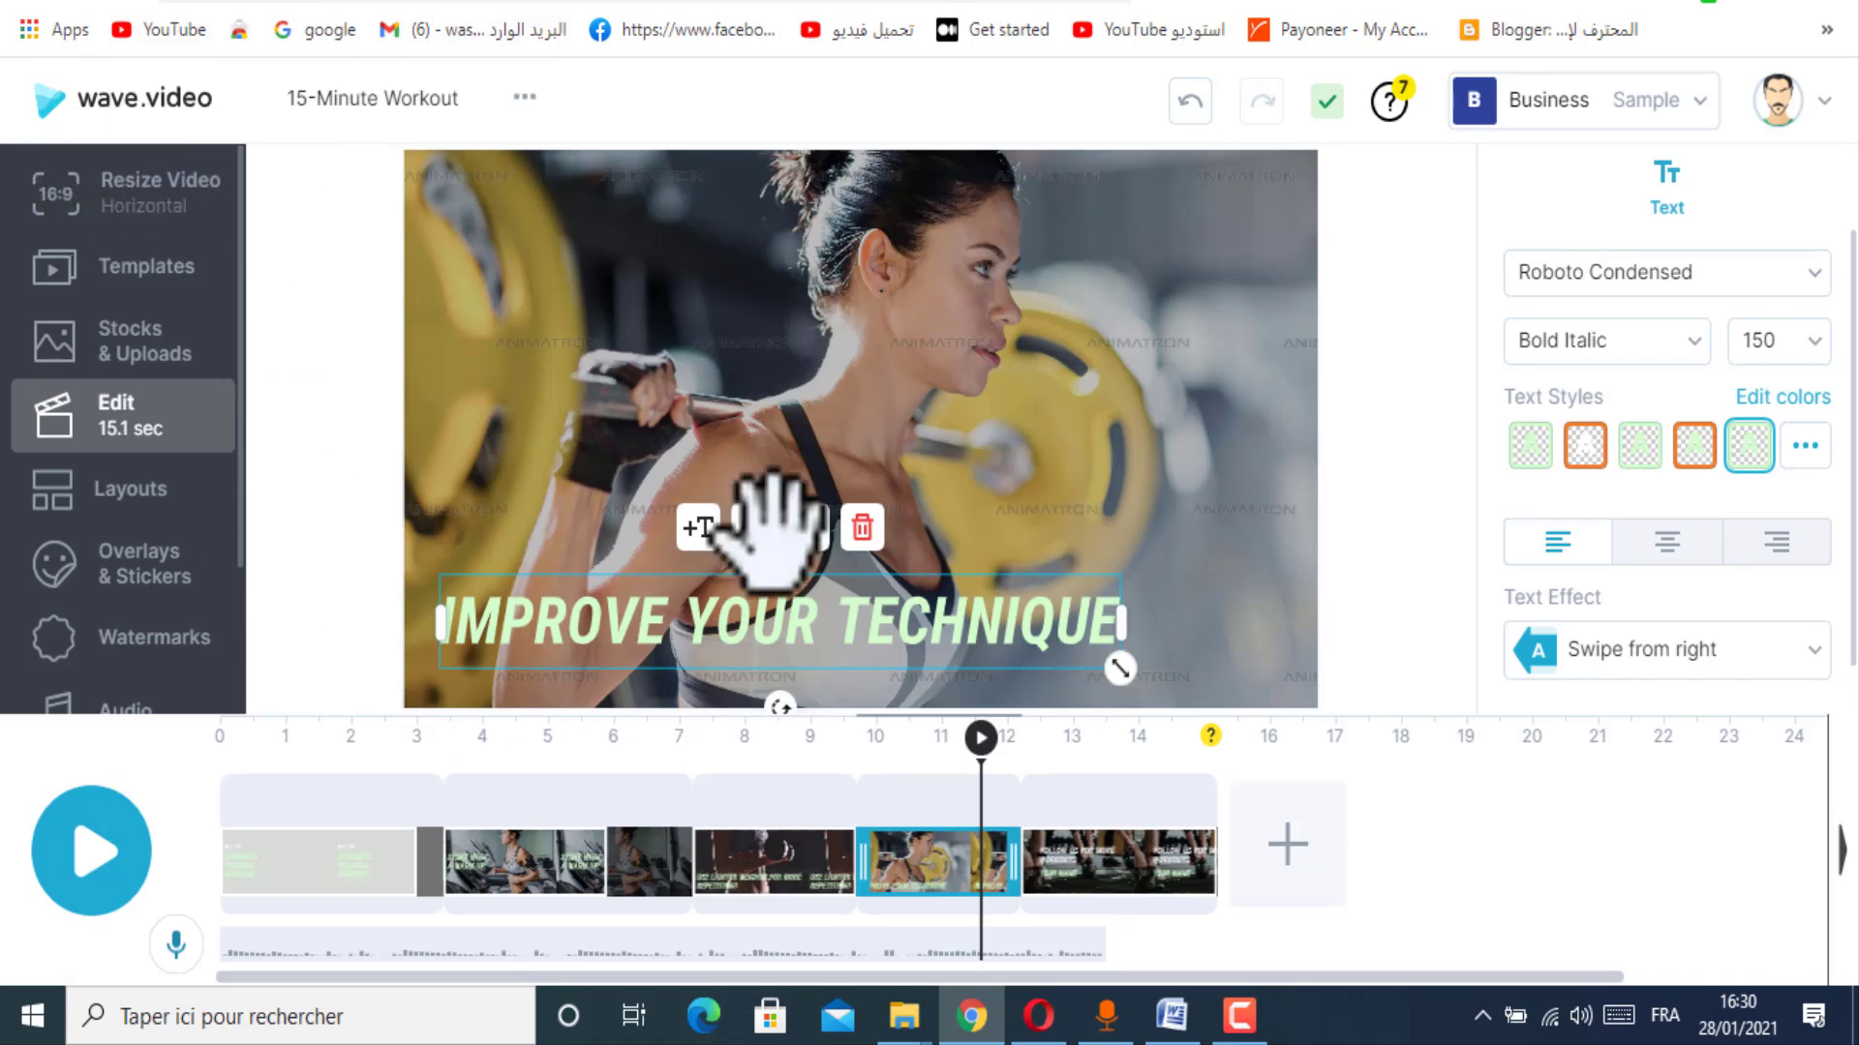
left_click(274, 862)
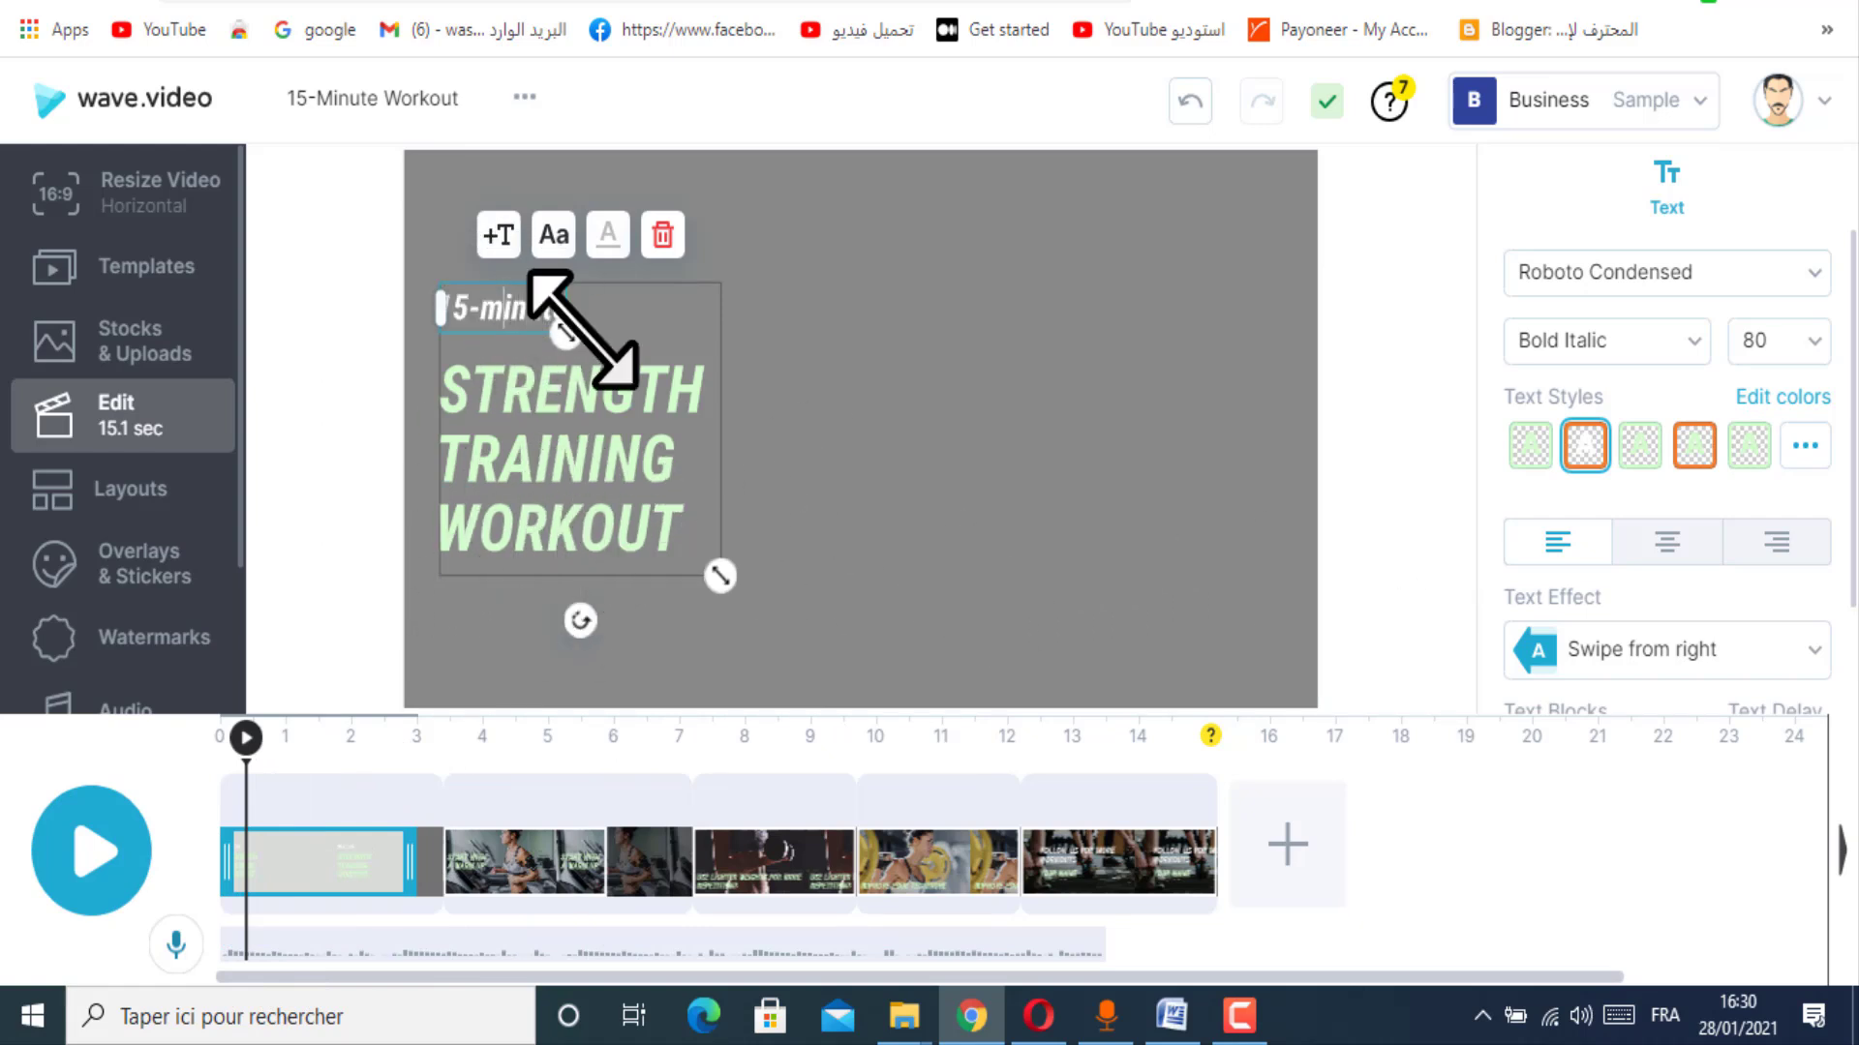
left_click(658, 237)
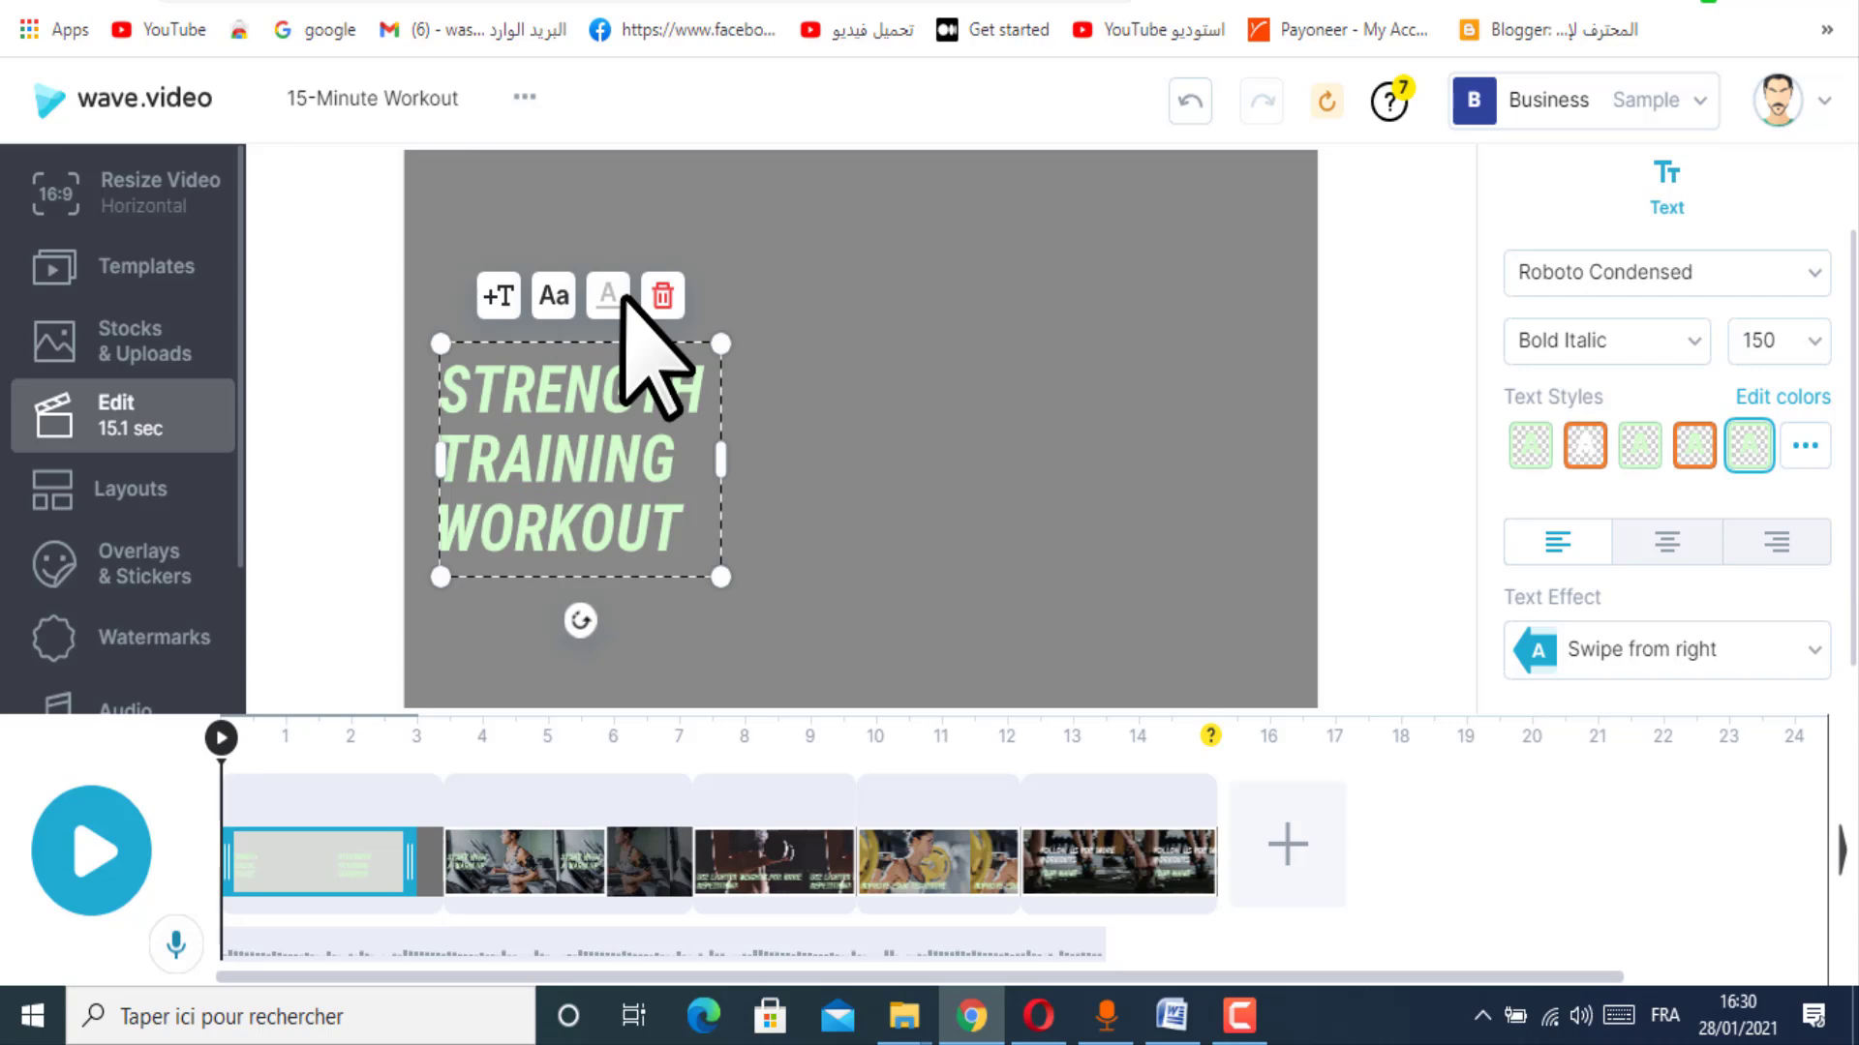
Step: Replace the "STRENGTH TRAINING WORKOUT" text with the note's headline "Weight Loss Tips That Are Actually Evidence-Based"
double_click(475, 479)
left_click(683, 8)
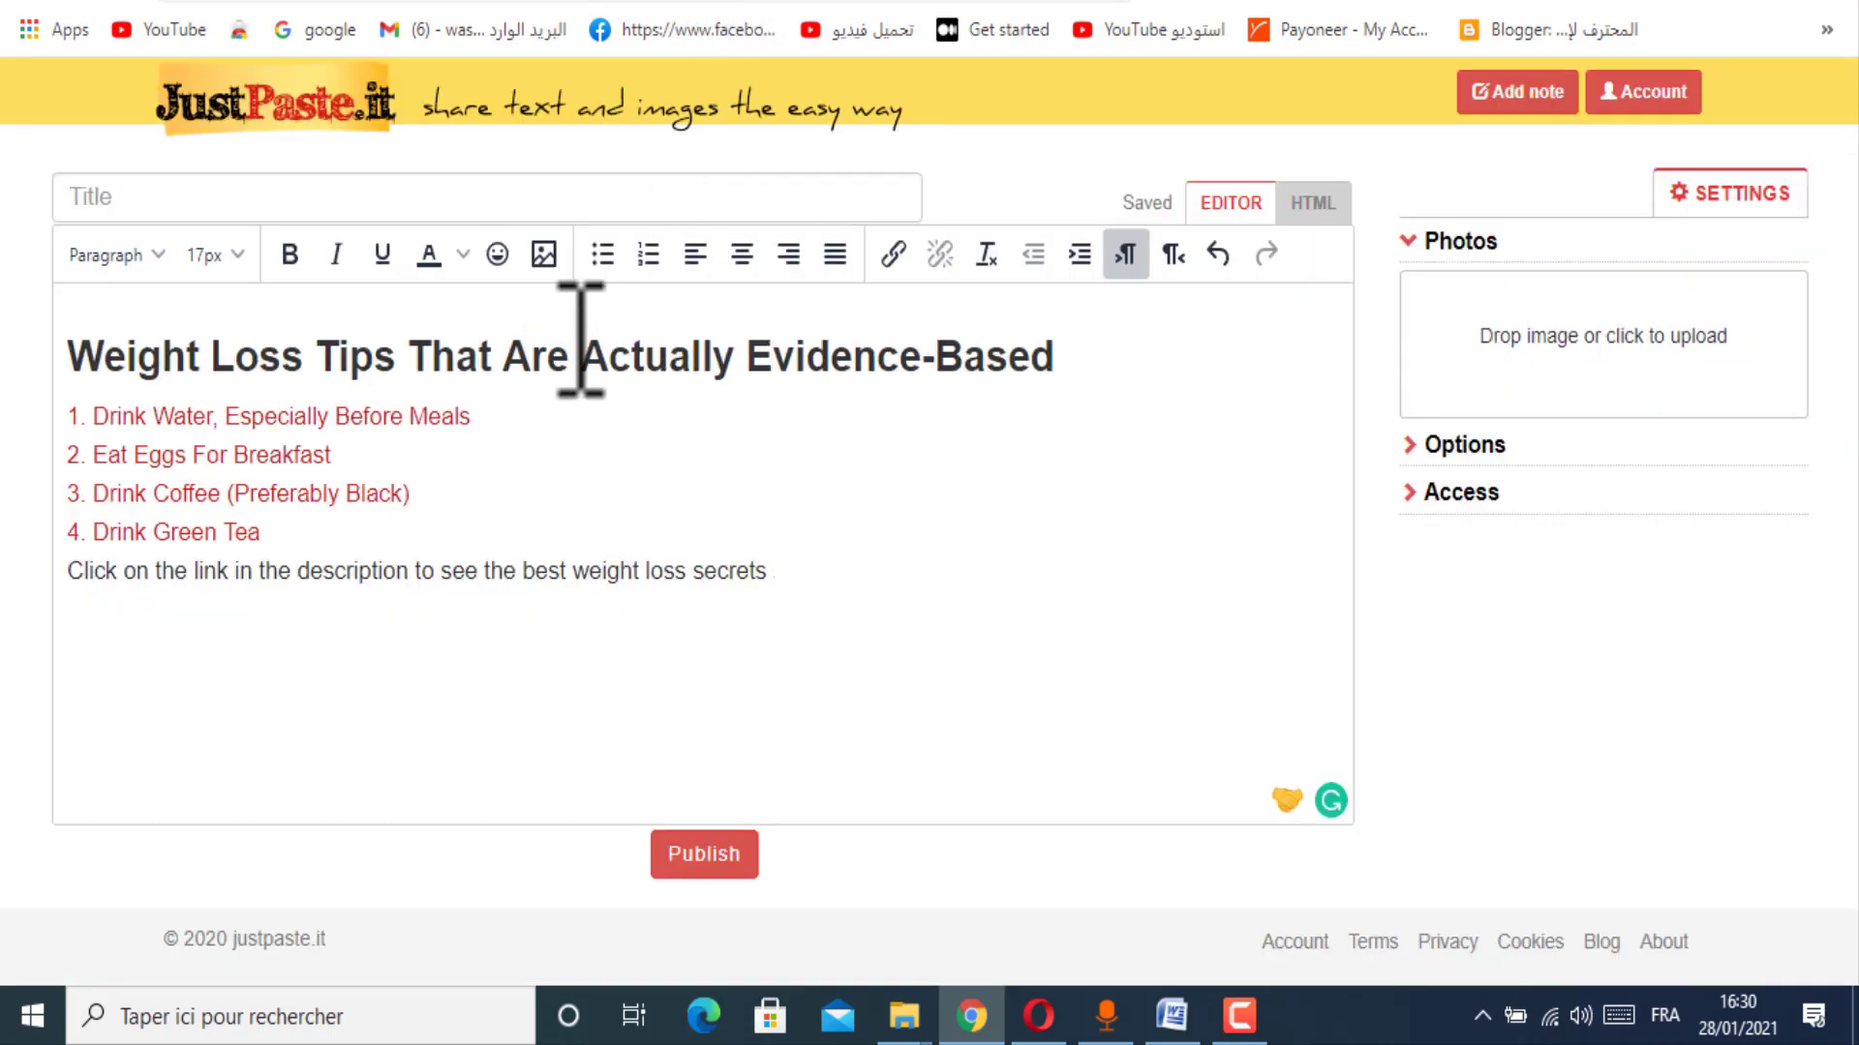
left_click(560, 319)
triple_click(559, 319)
right_click(552, 356)
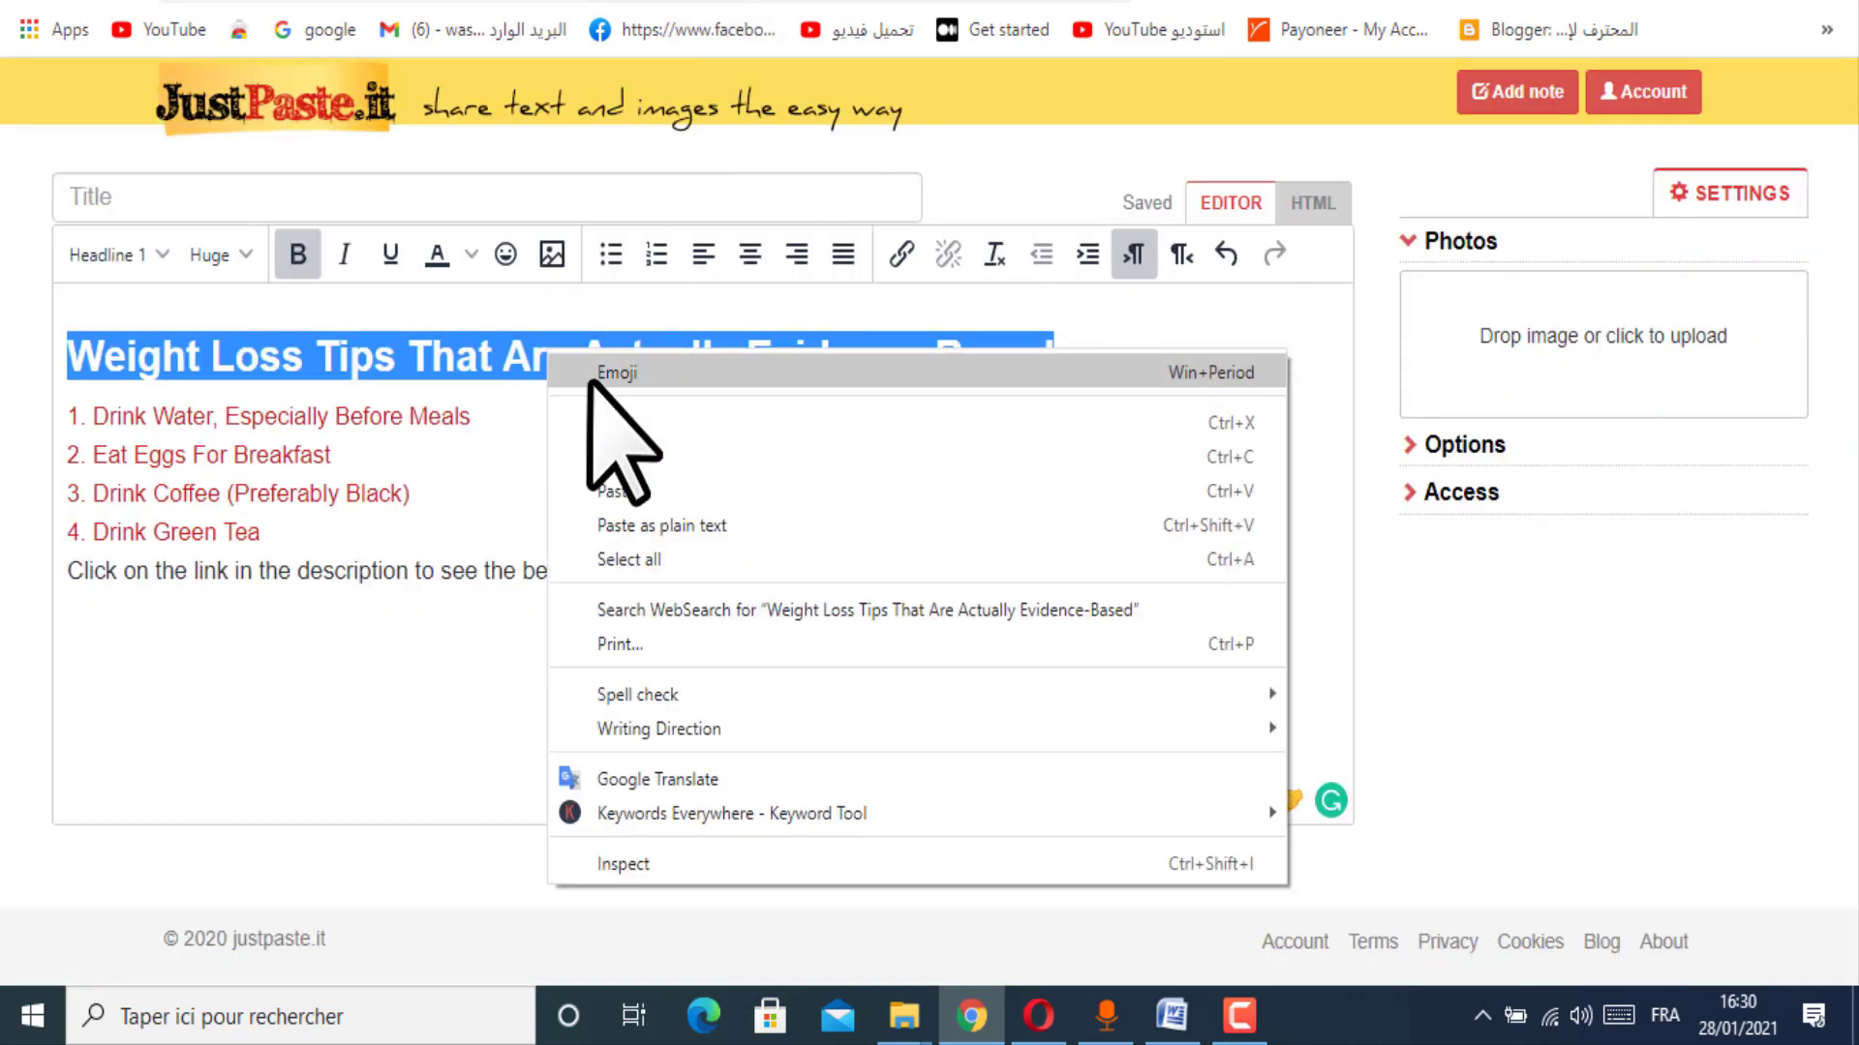
left_click(610, 457)
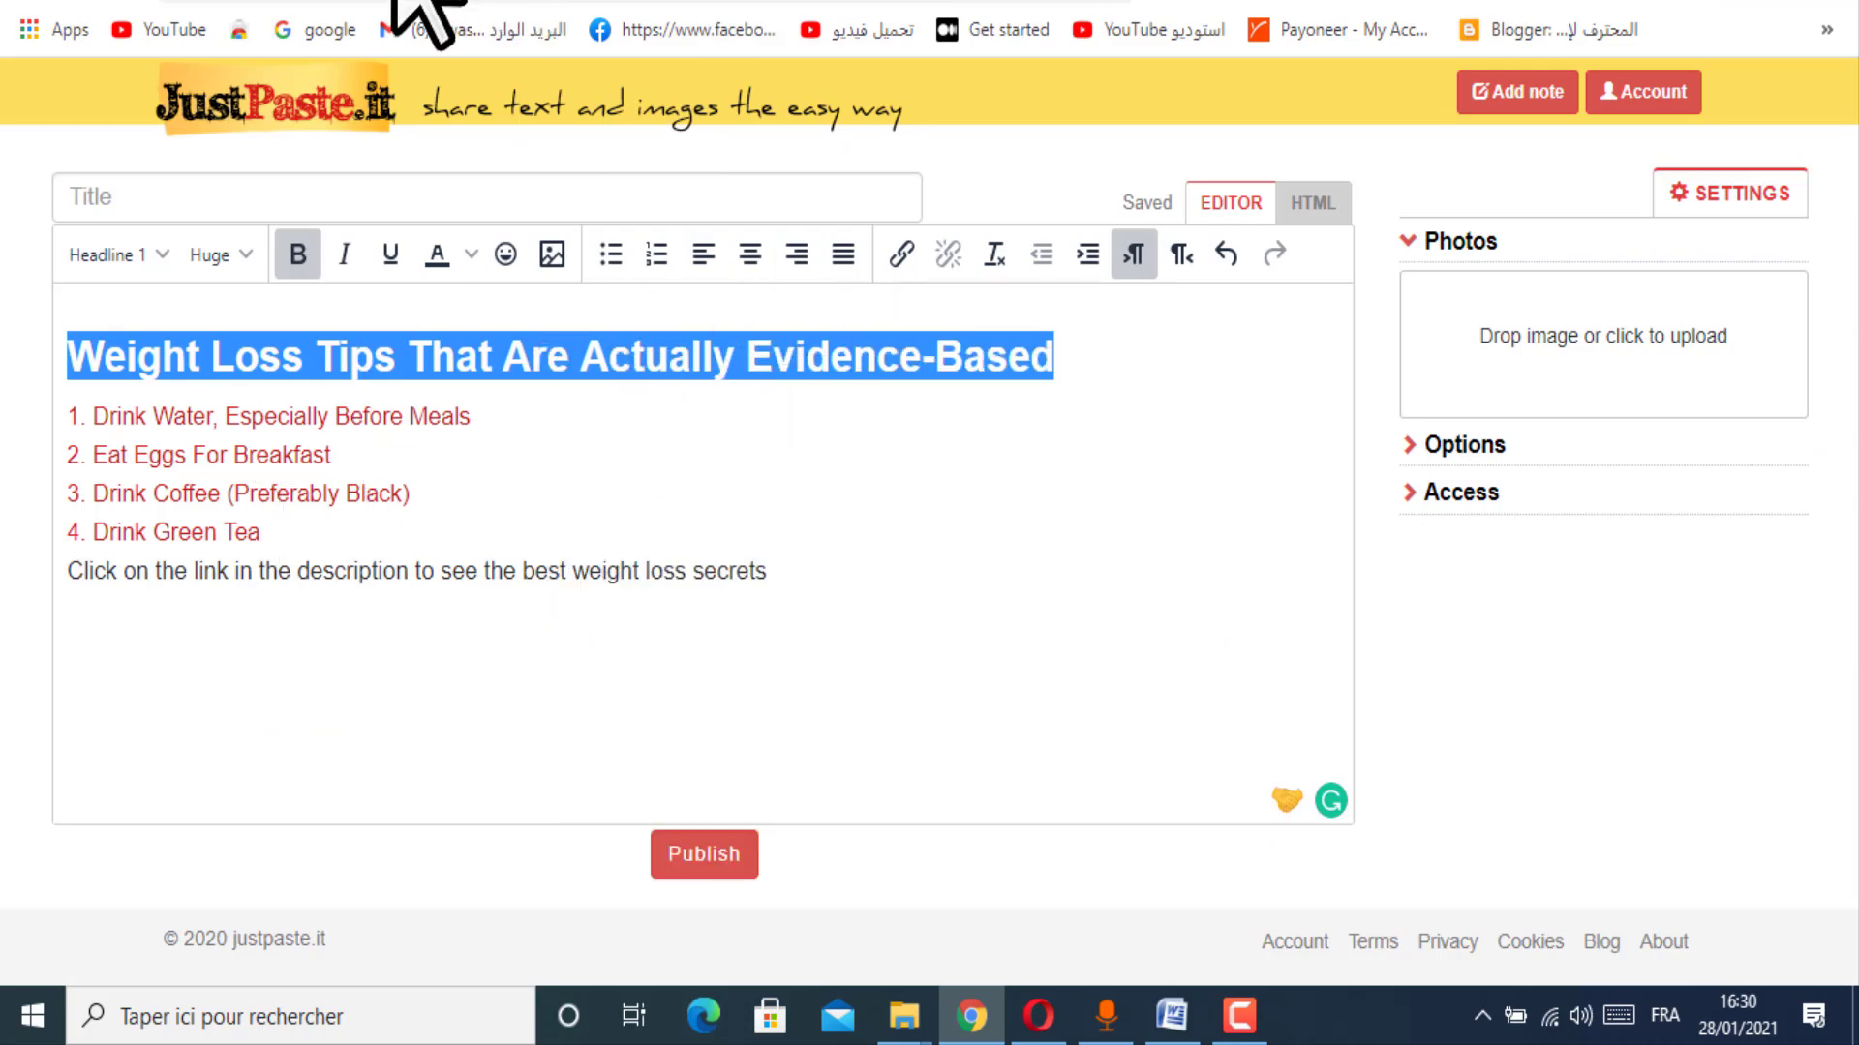
left_click(337, 2)
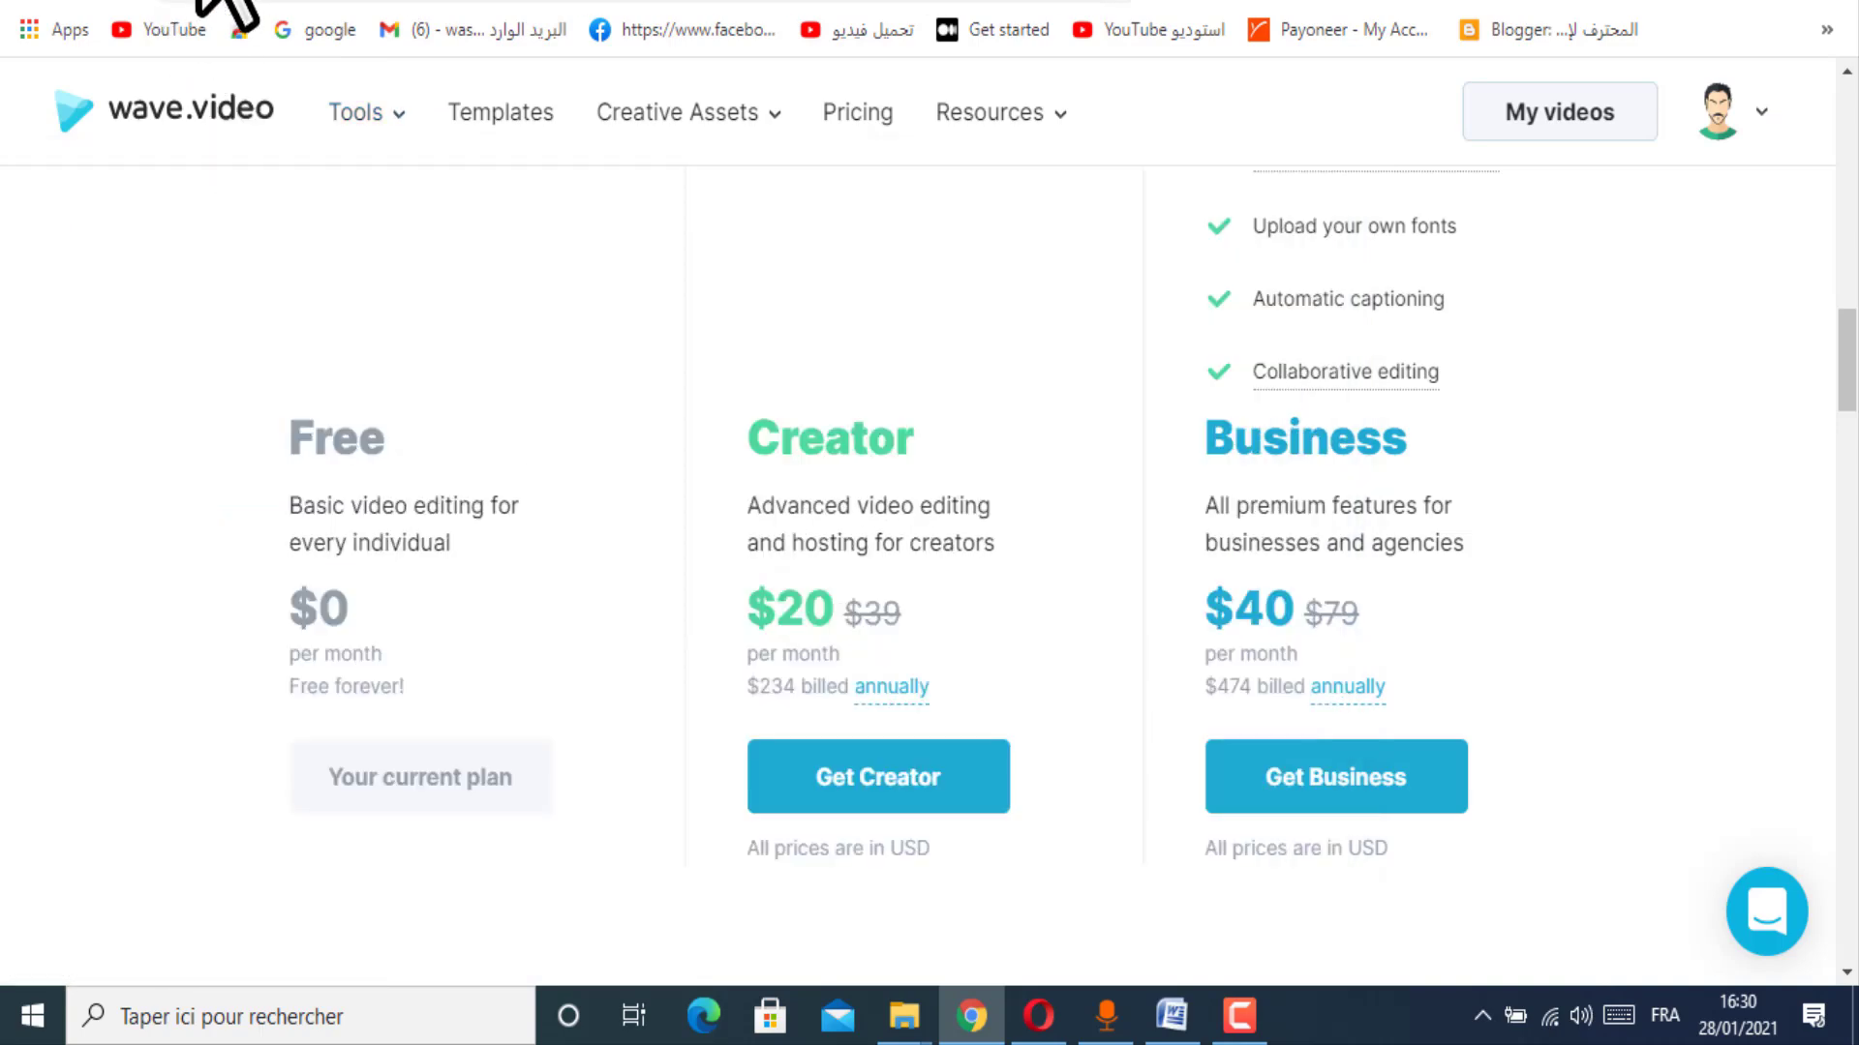
left_click(189, 1)
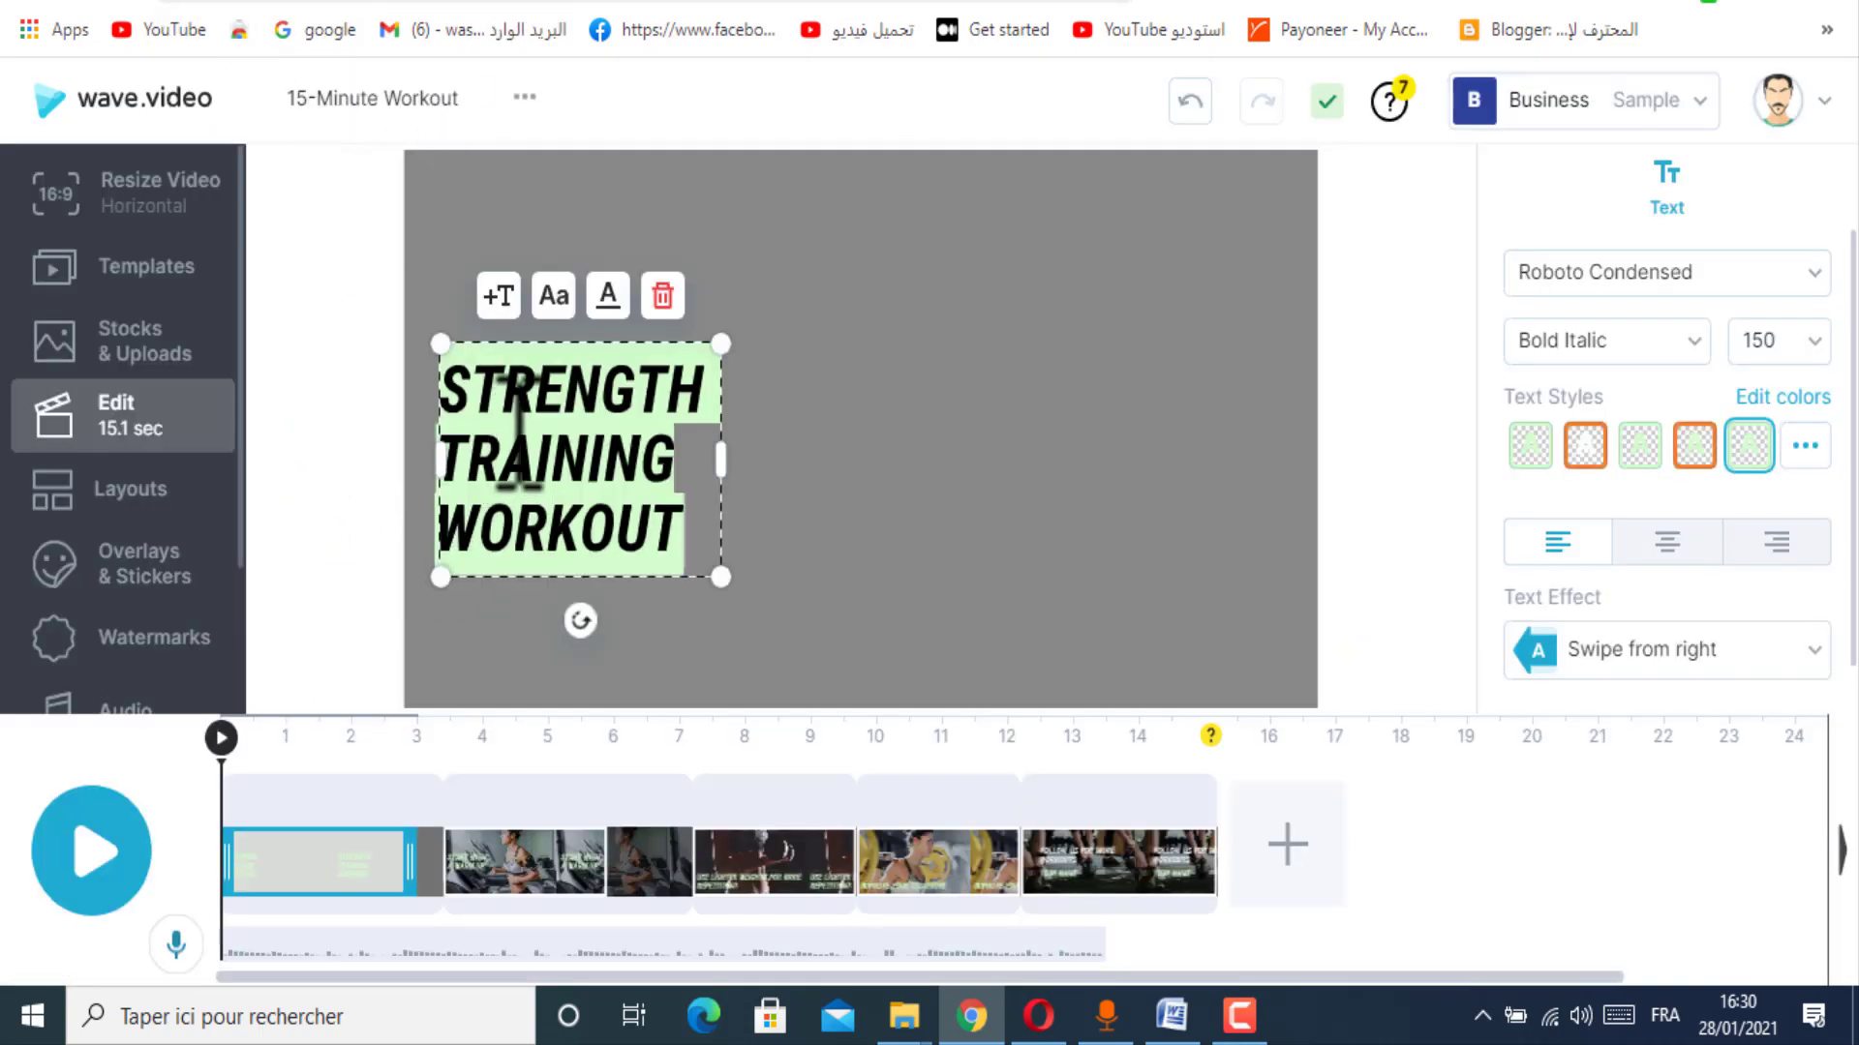
key("ctrl+v")
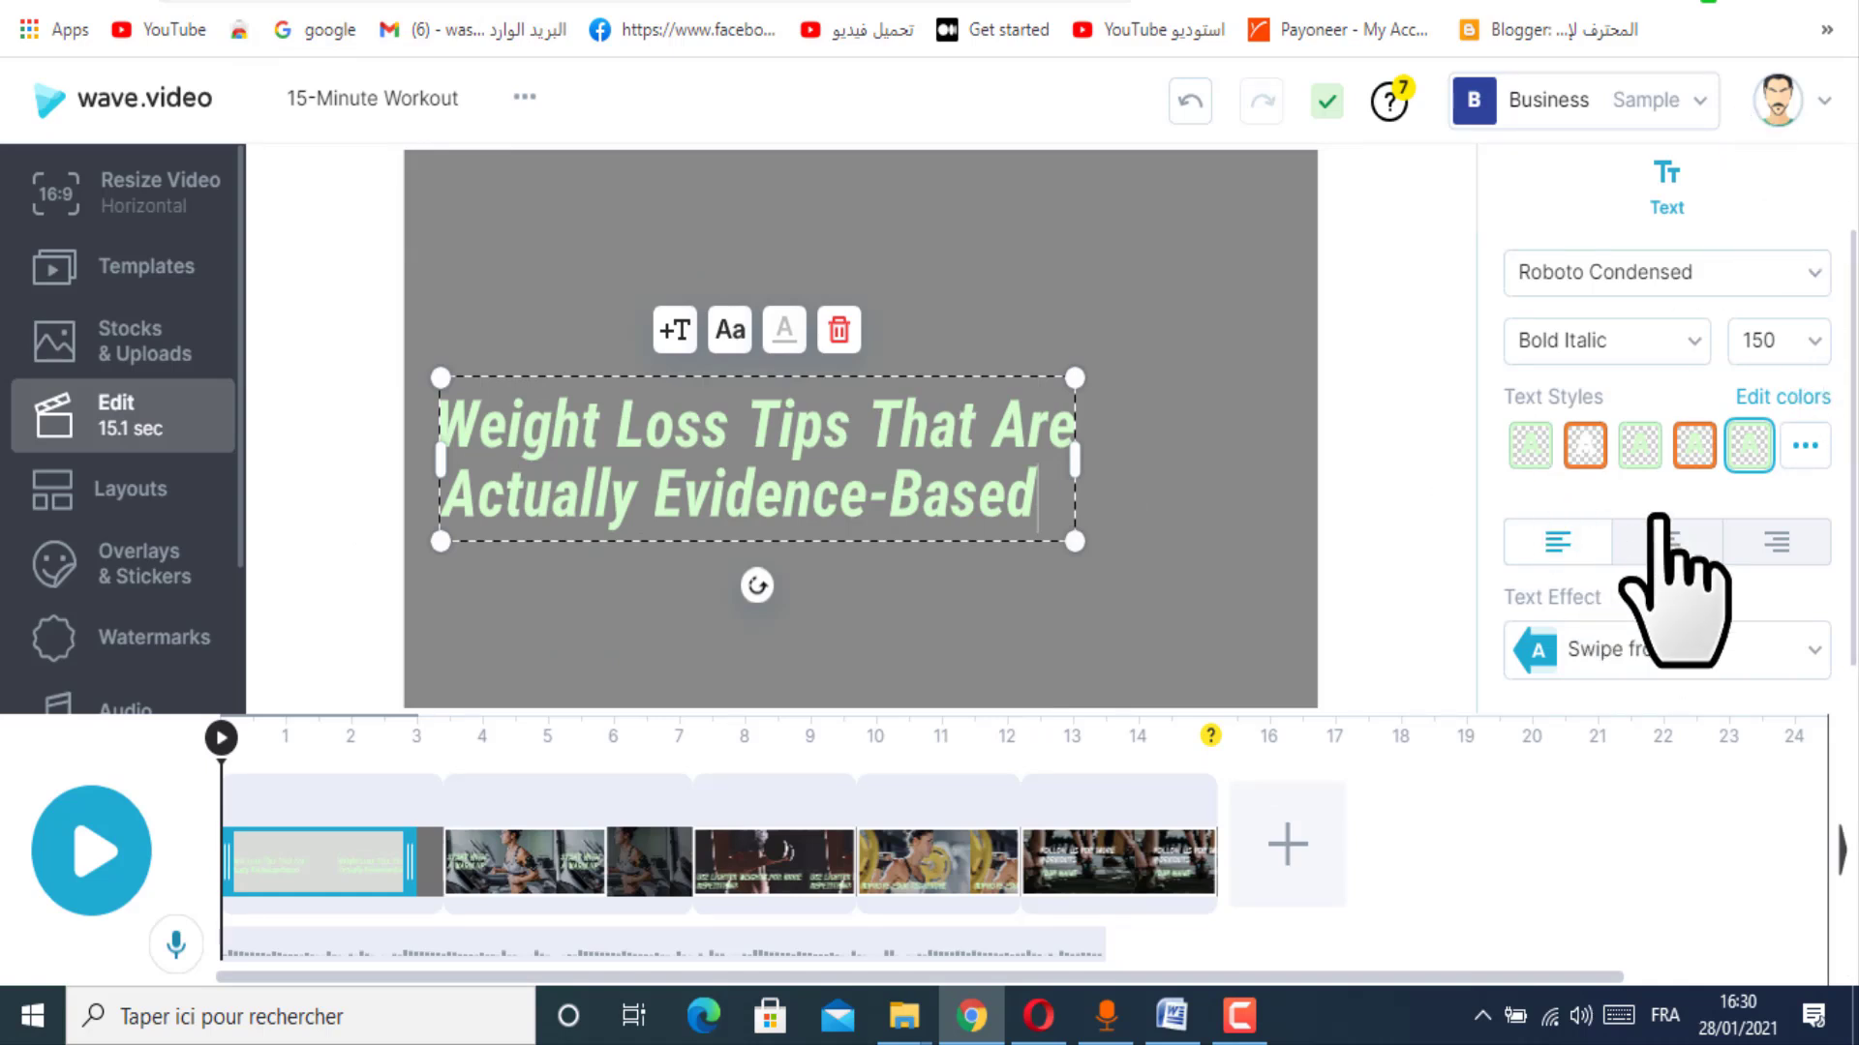
Step: Try brand and default text styles on the headline, including white on blue, plain white, white with navy shadow and dark teal
left_click(1802, 447)
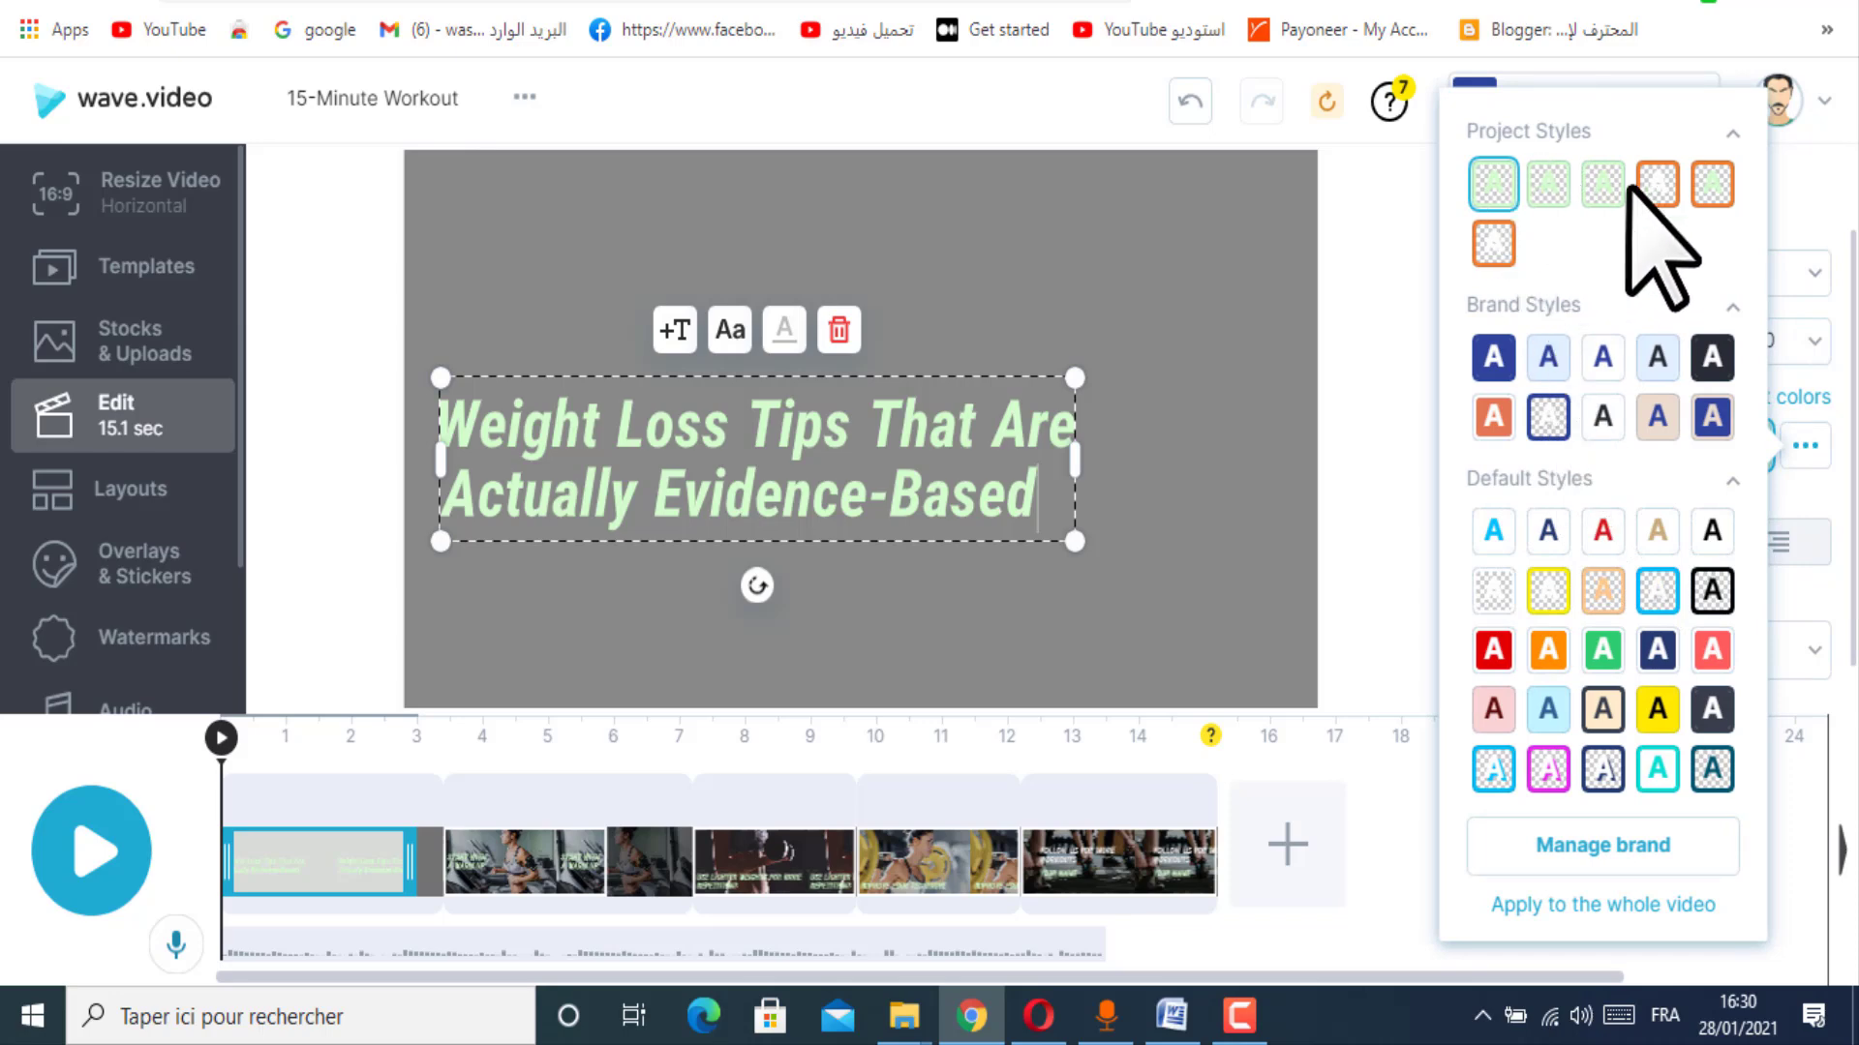
left_click(1491, 366)
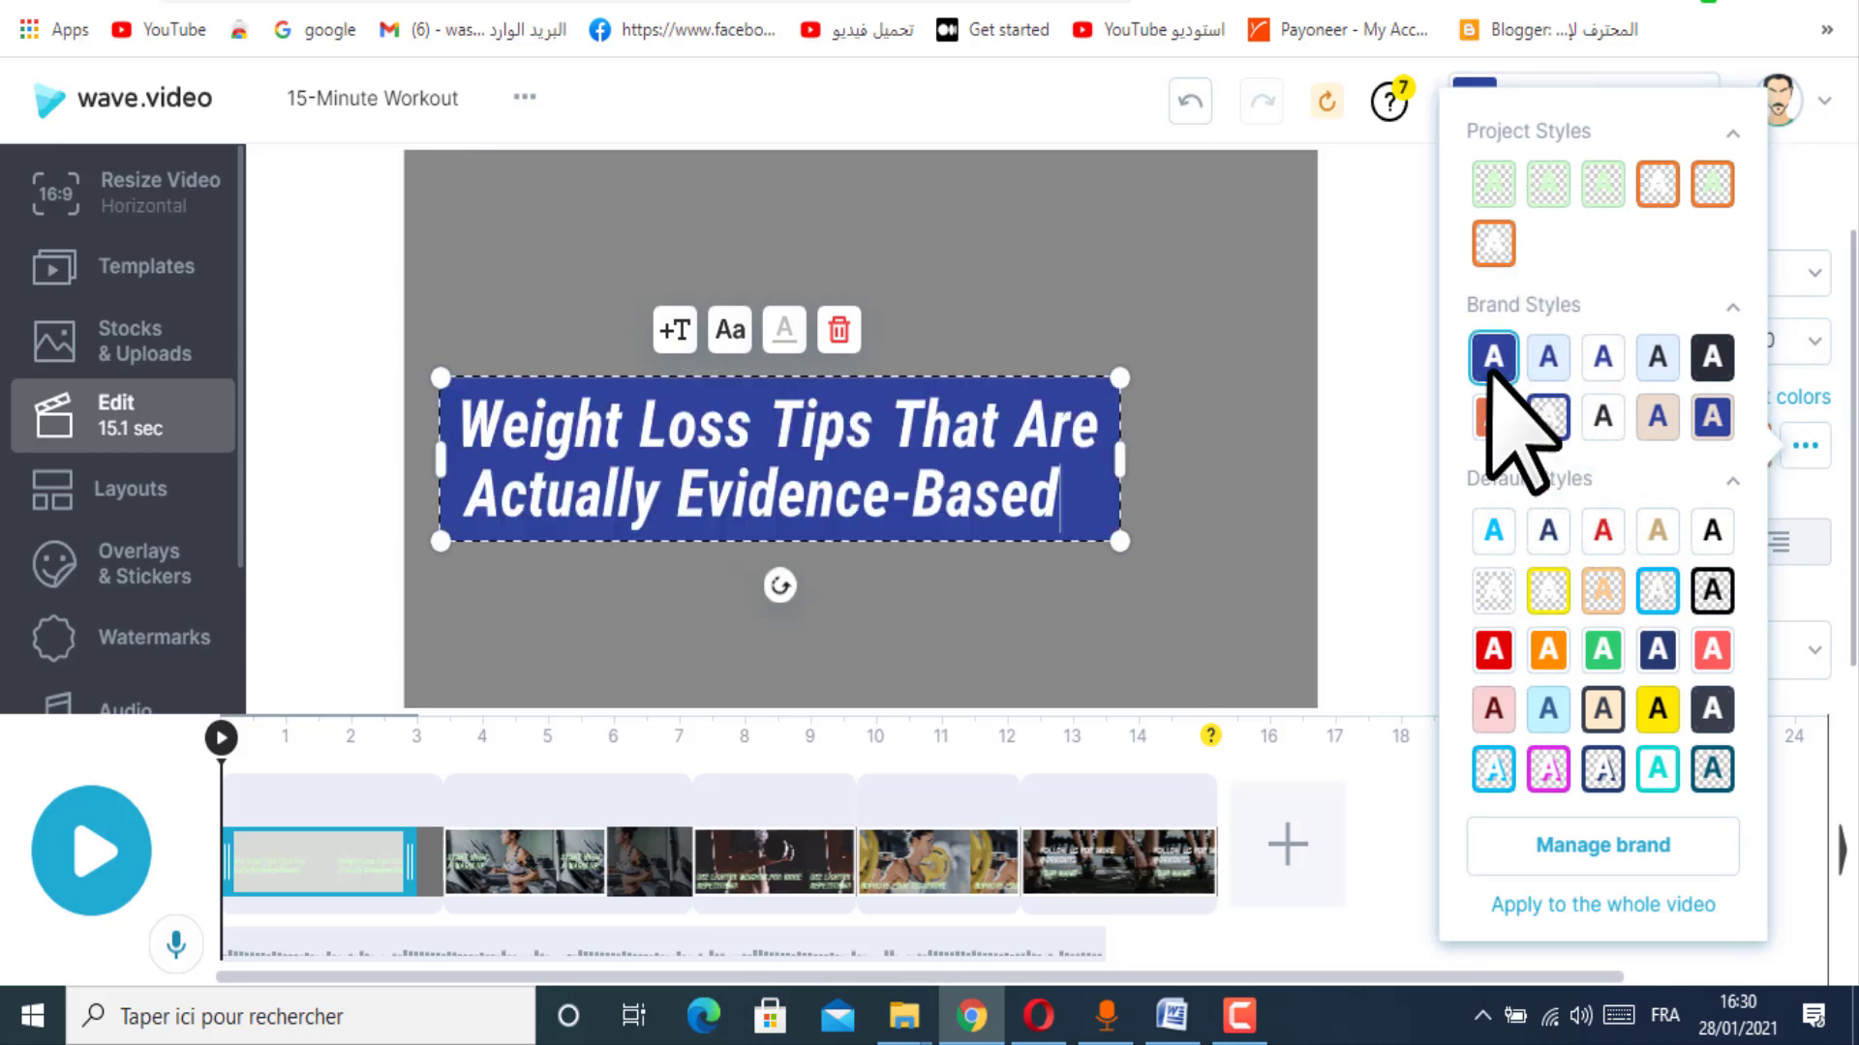
left_click(1561, 372)
left_click(1560, 414)
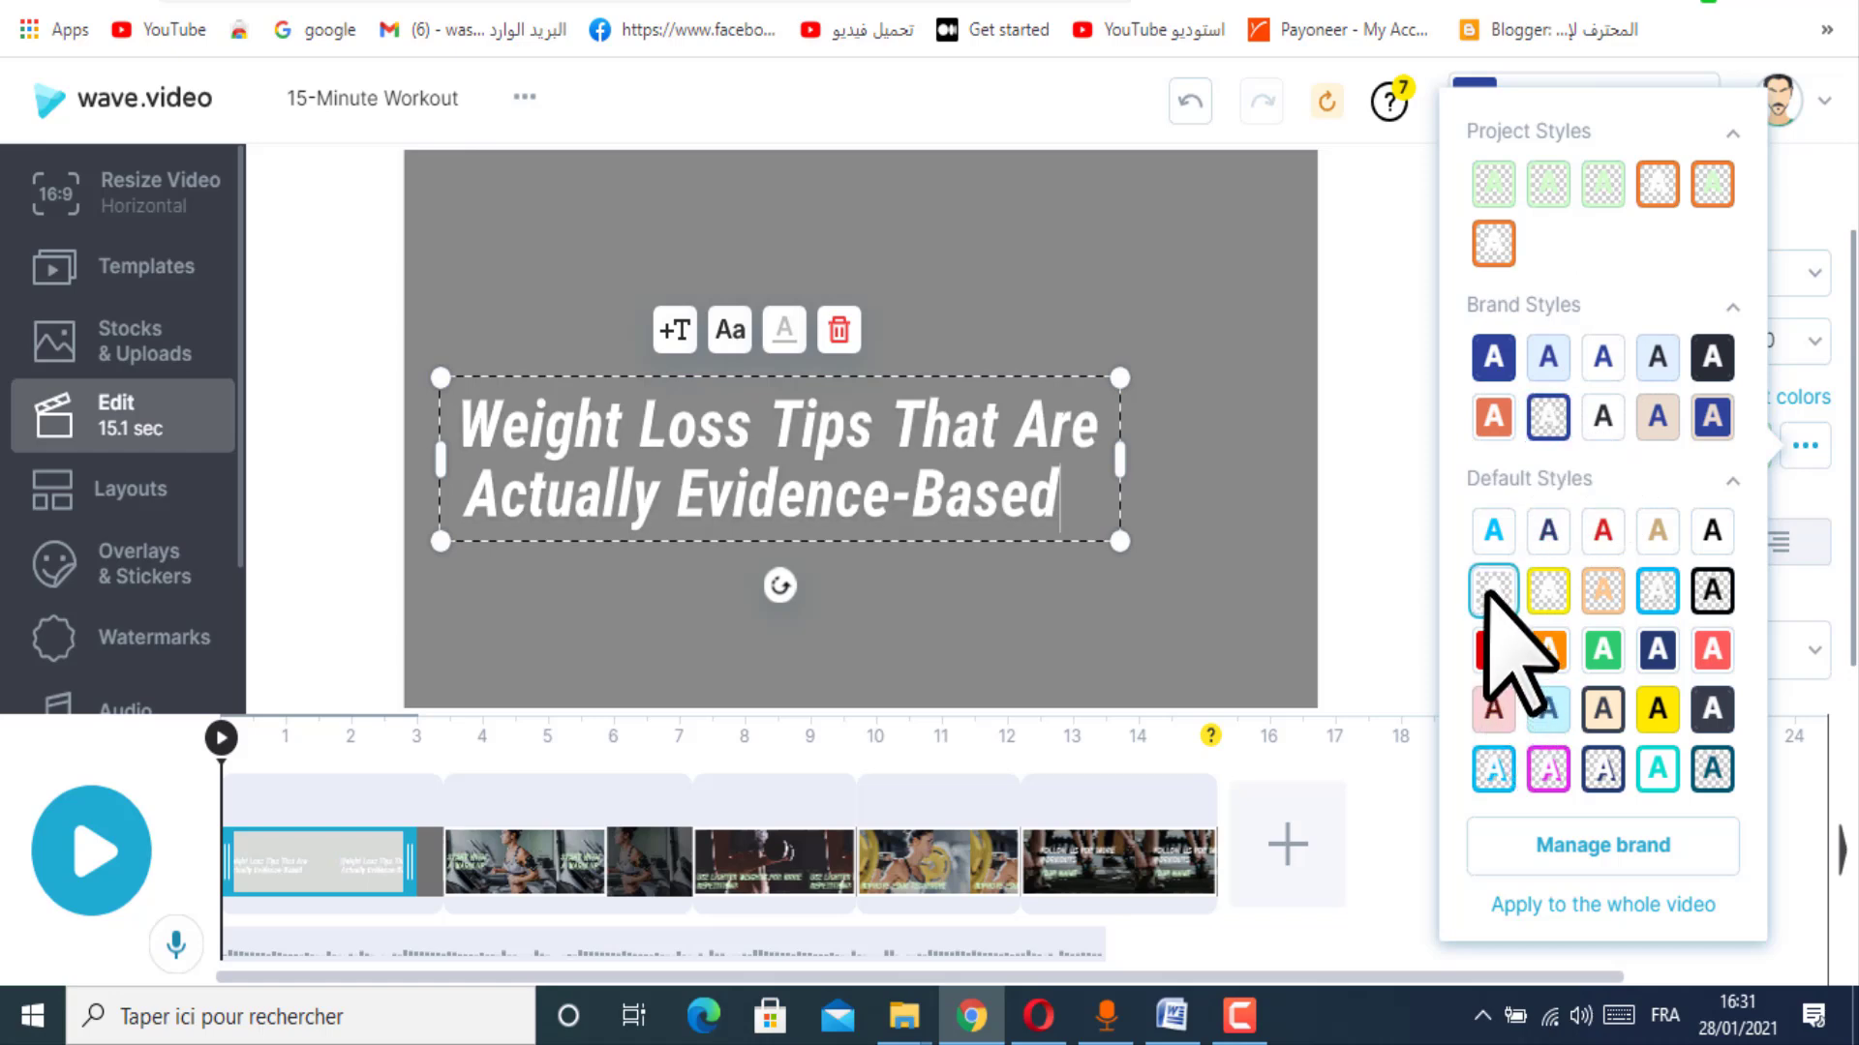
left_click(1549, 596)
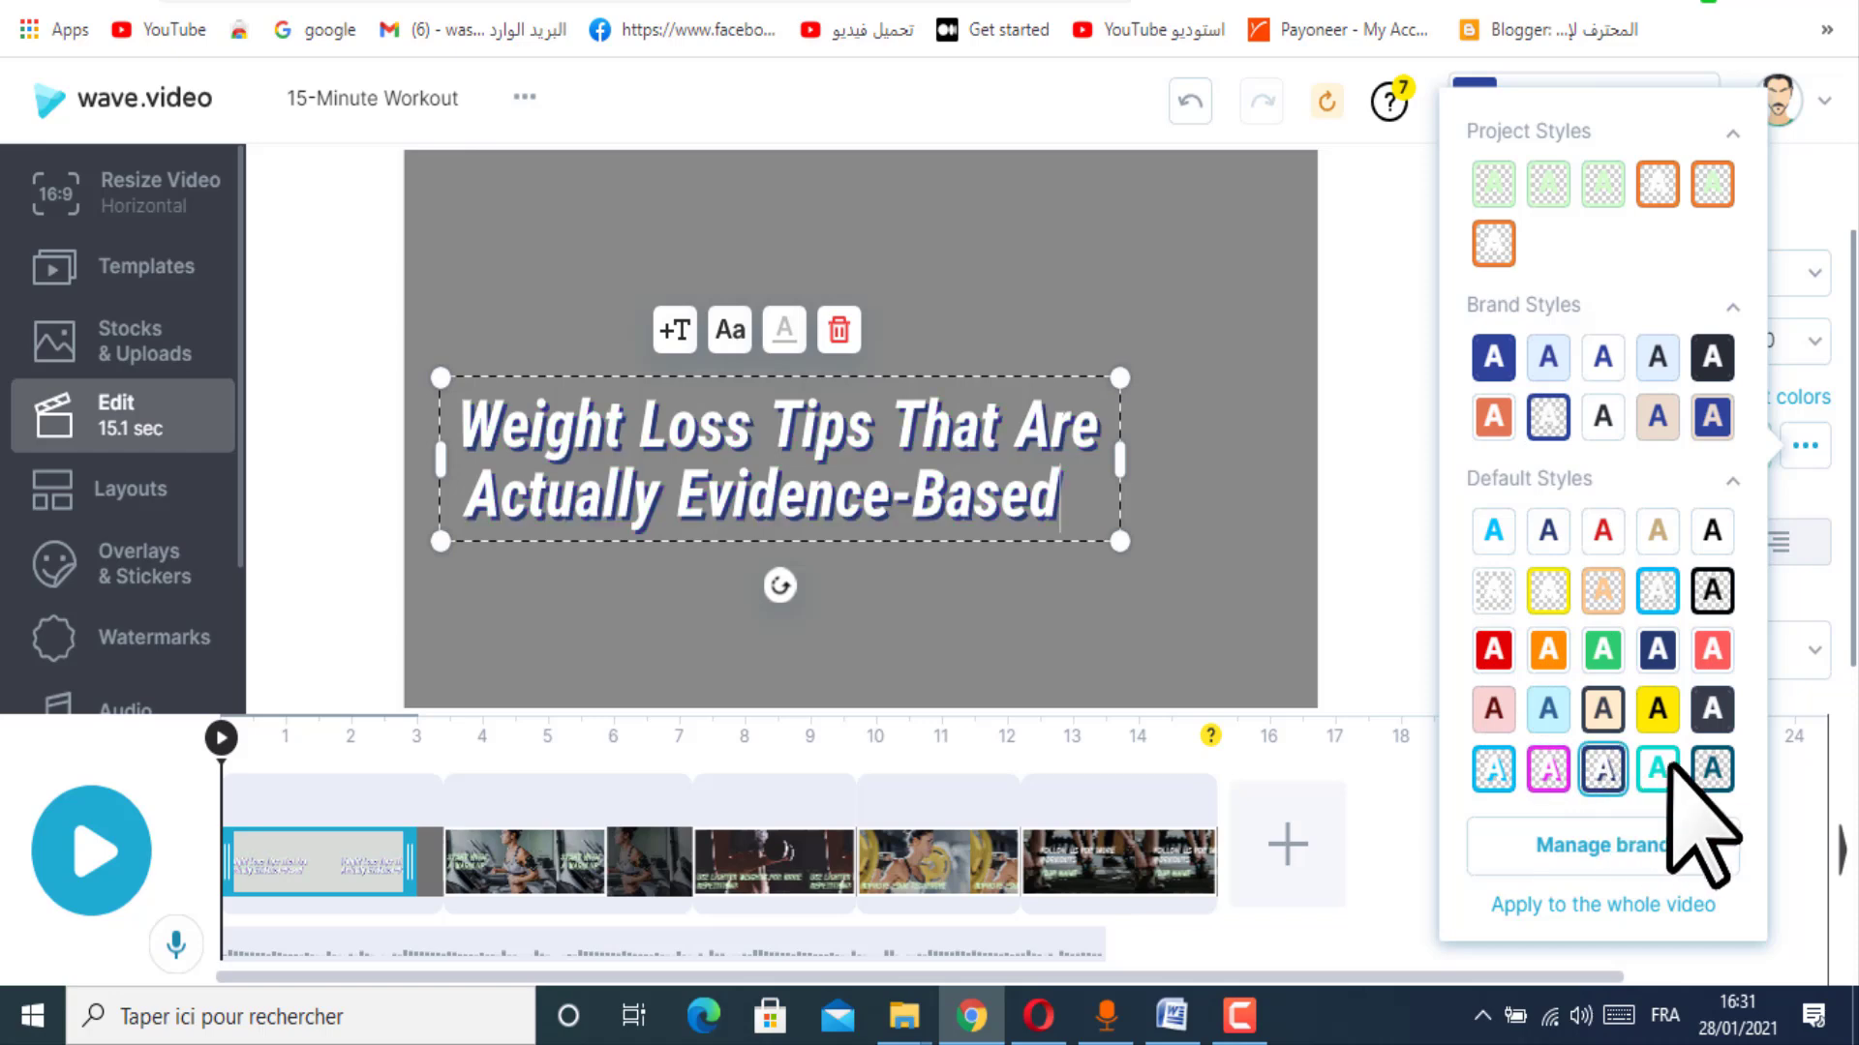
left_click(1711, 770)
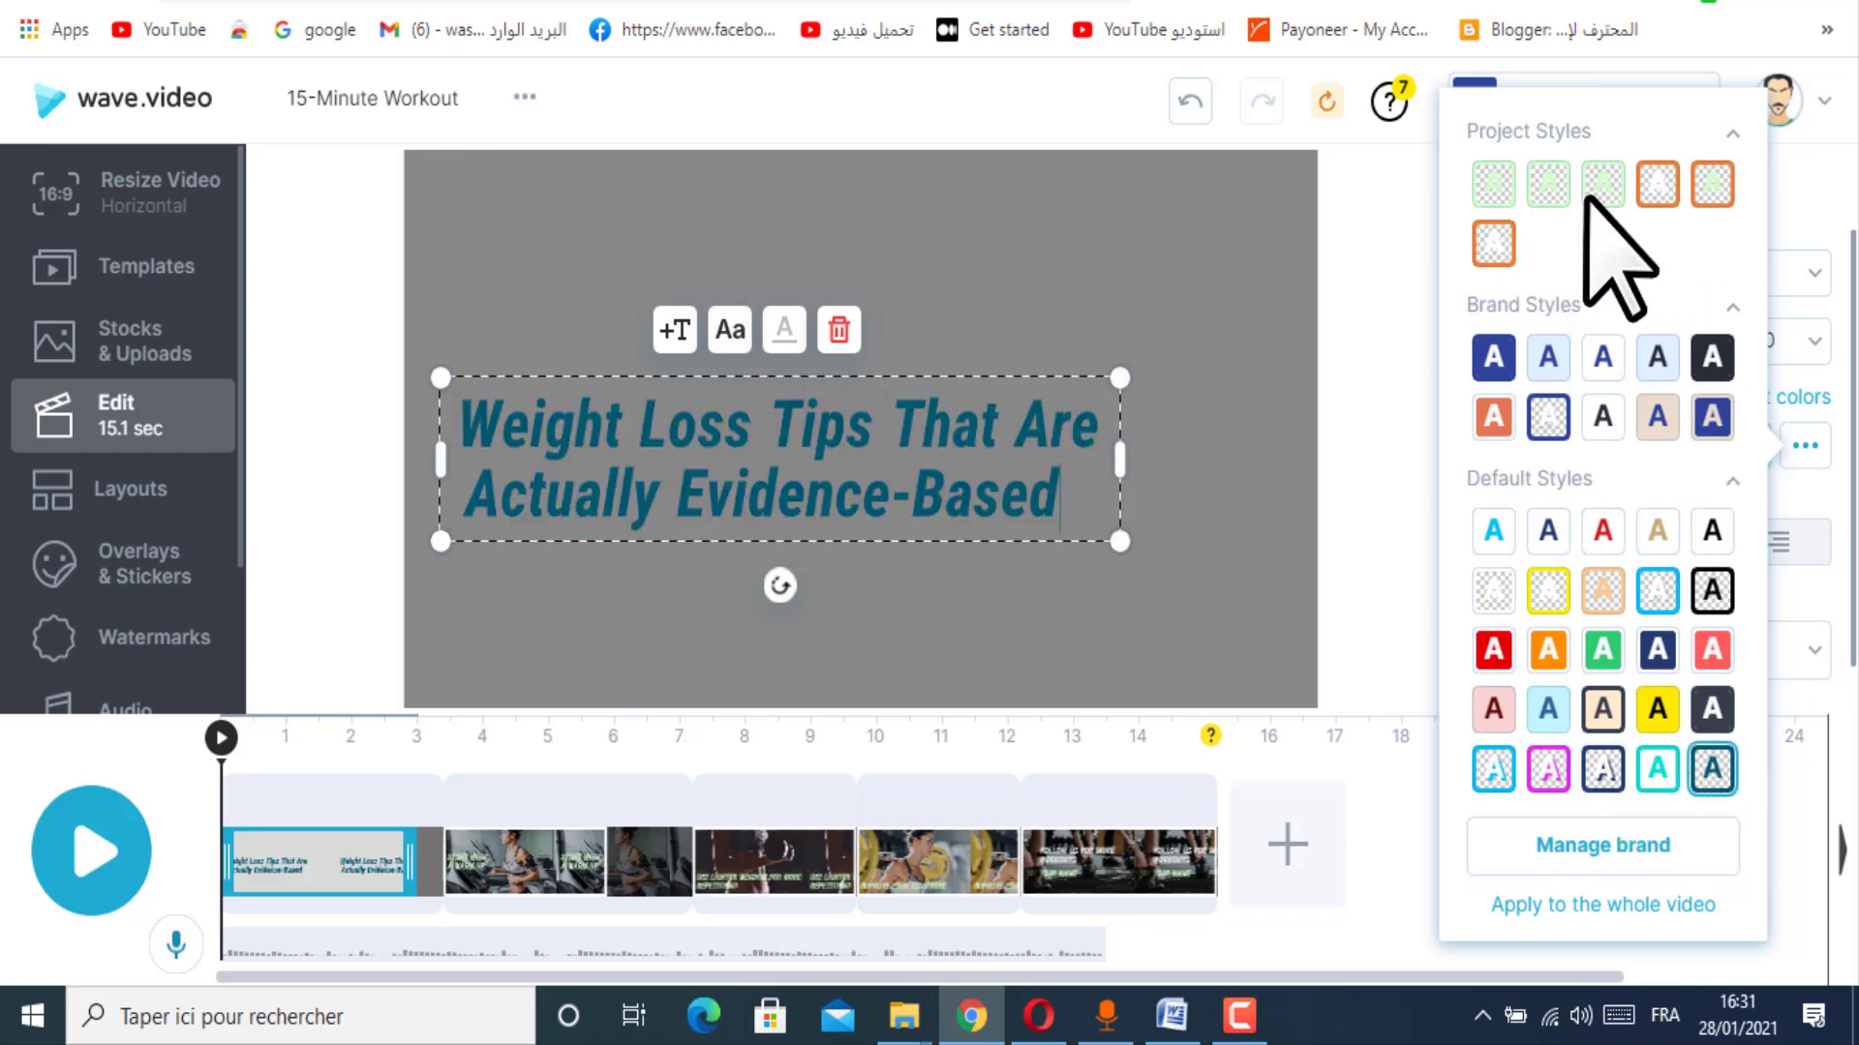
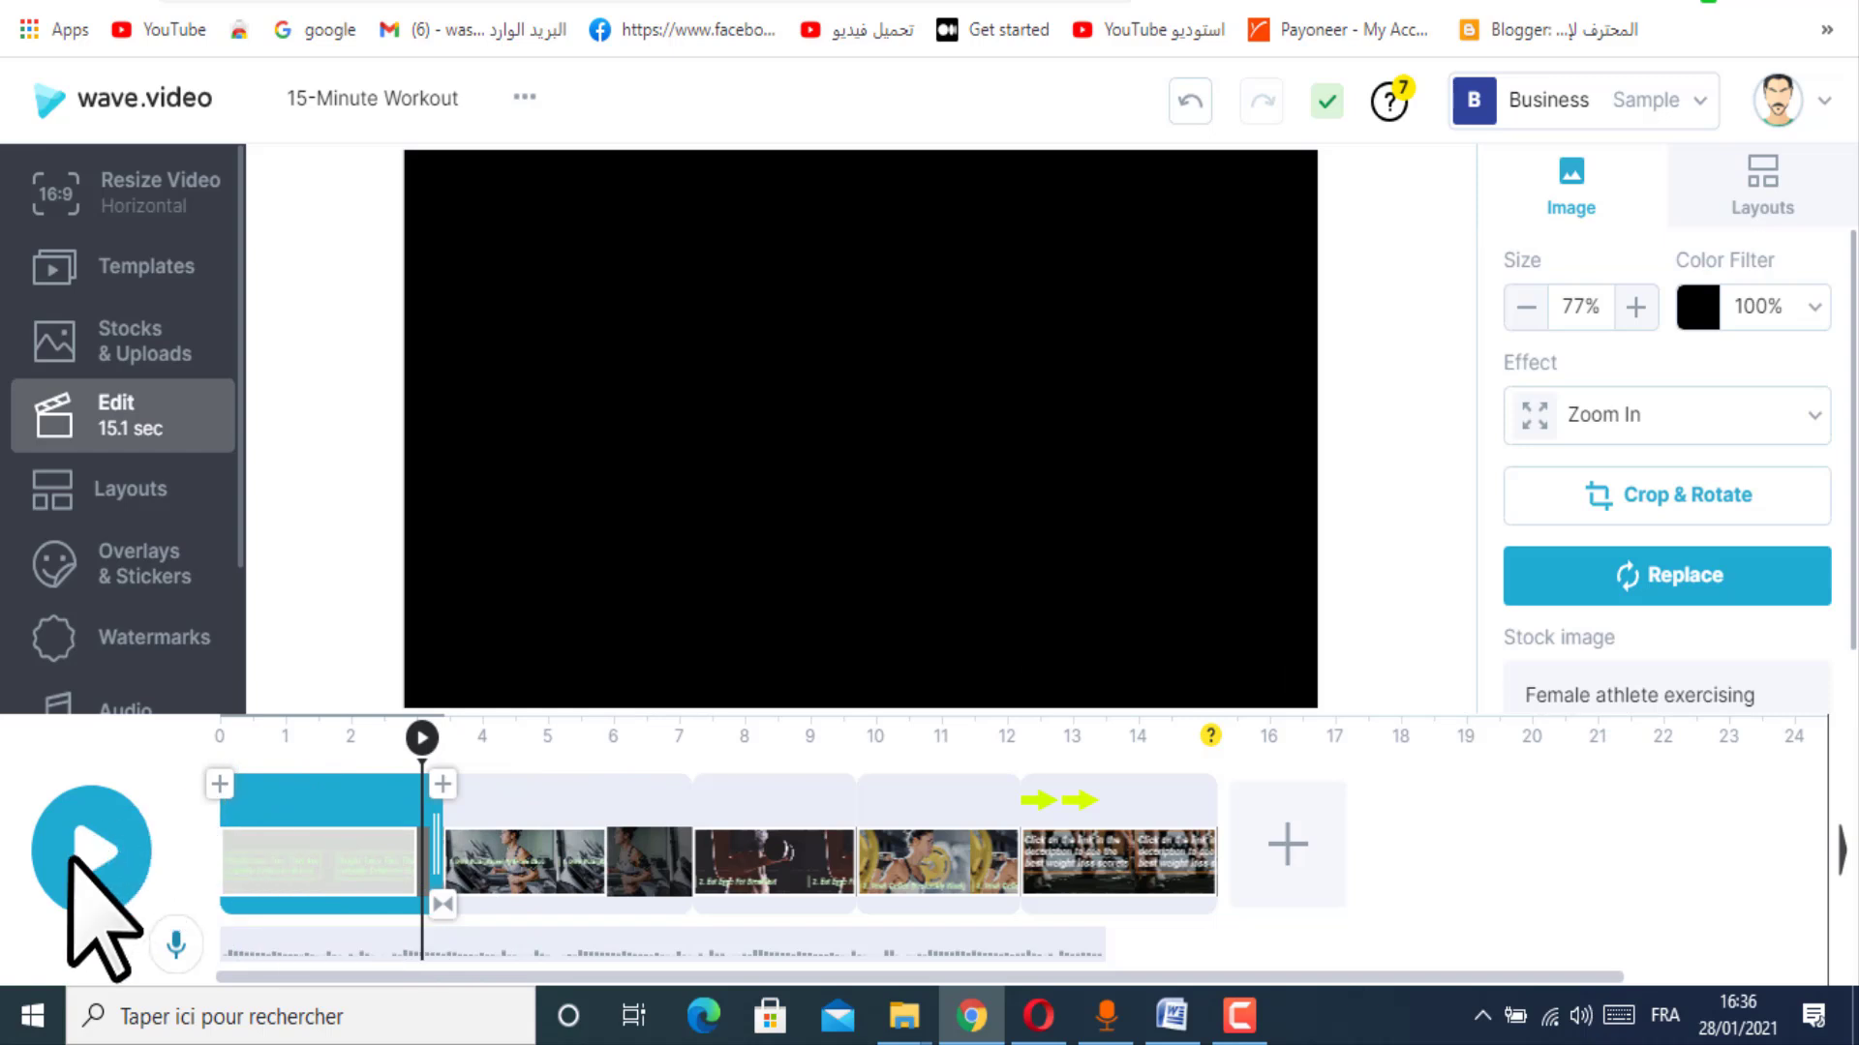
Step: Preview the edited project, pause playback and select the treadmill clip containing the first tip
left_click(85, 867)
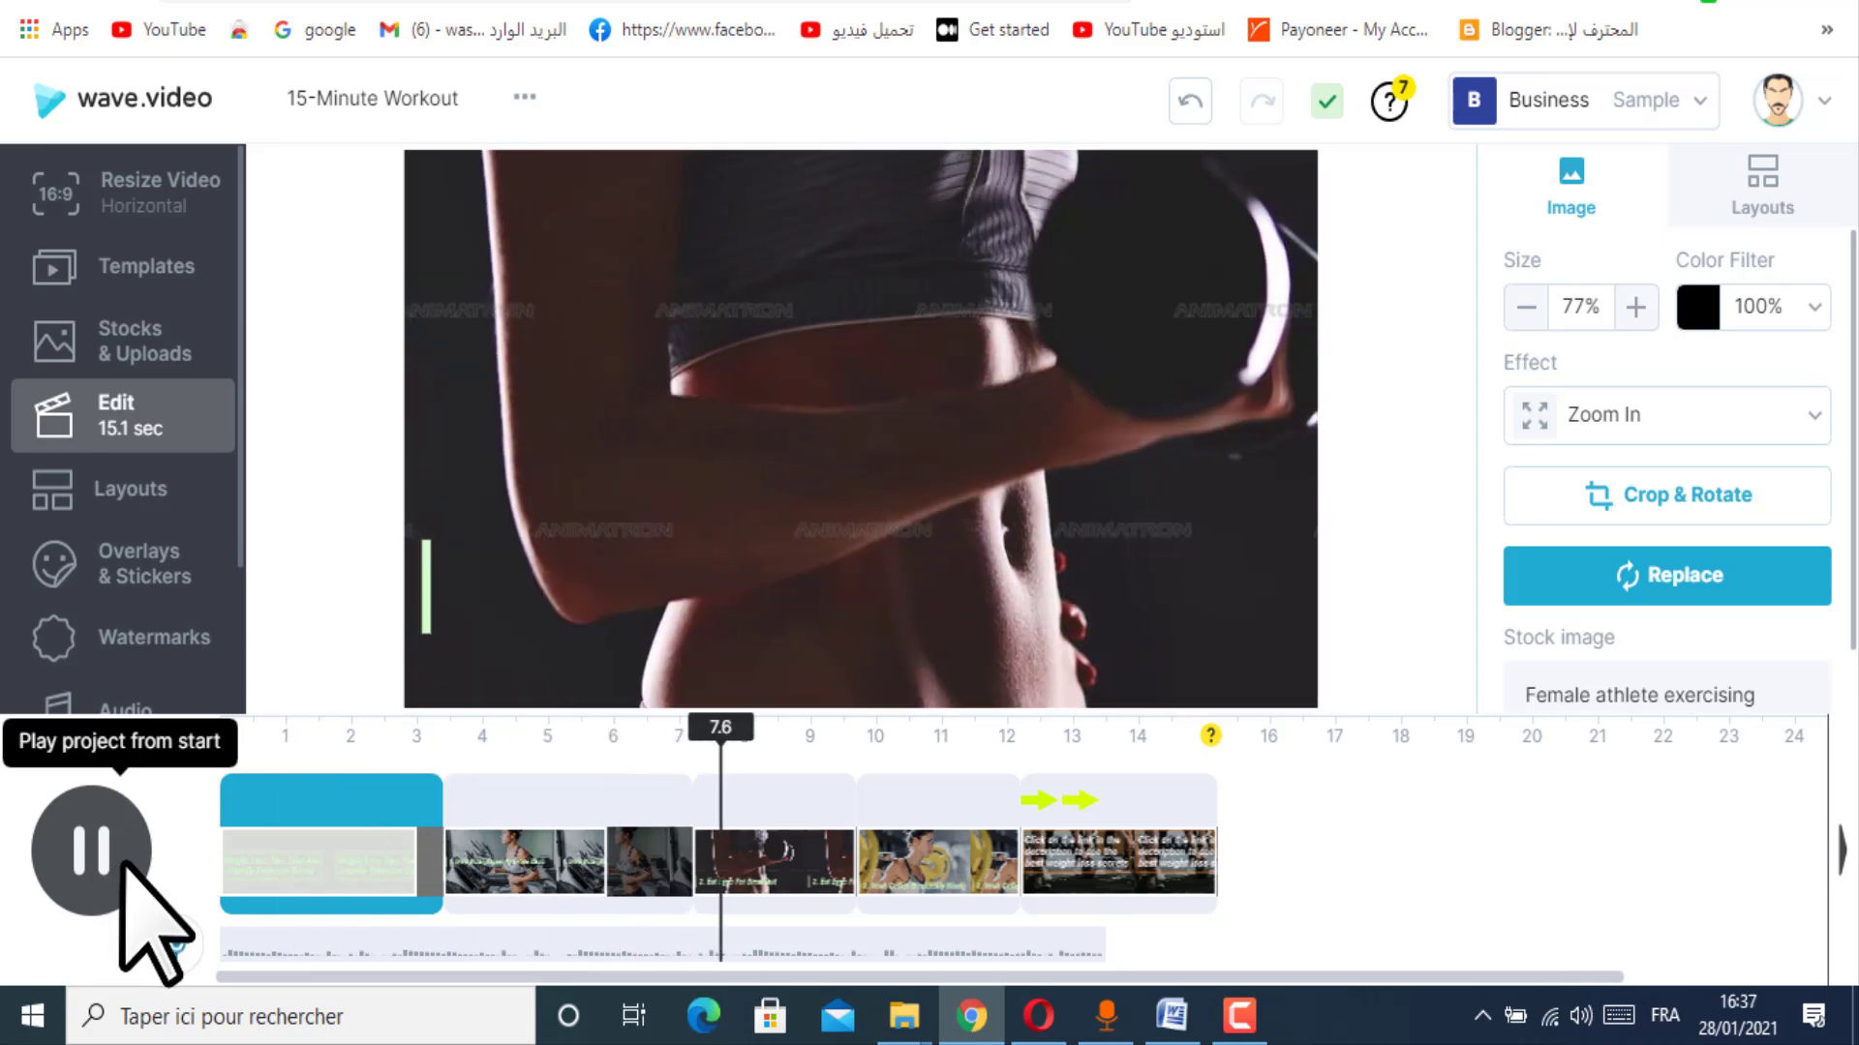
left_click(123, 864)
left_click(576, 857)
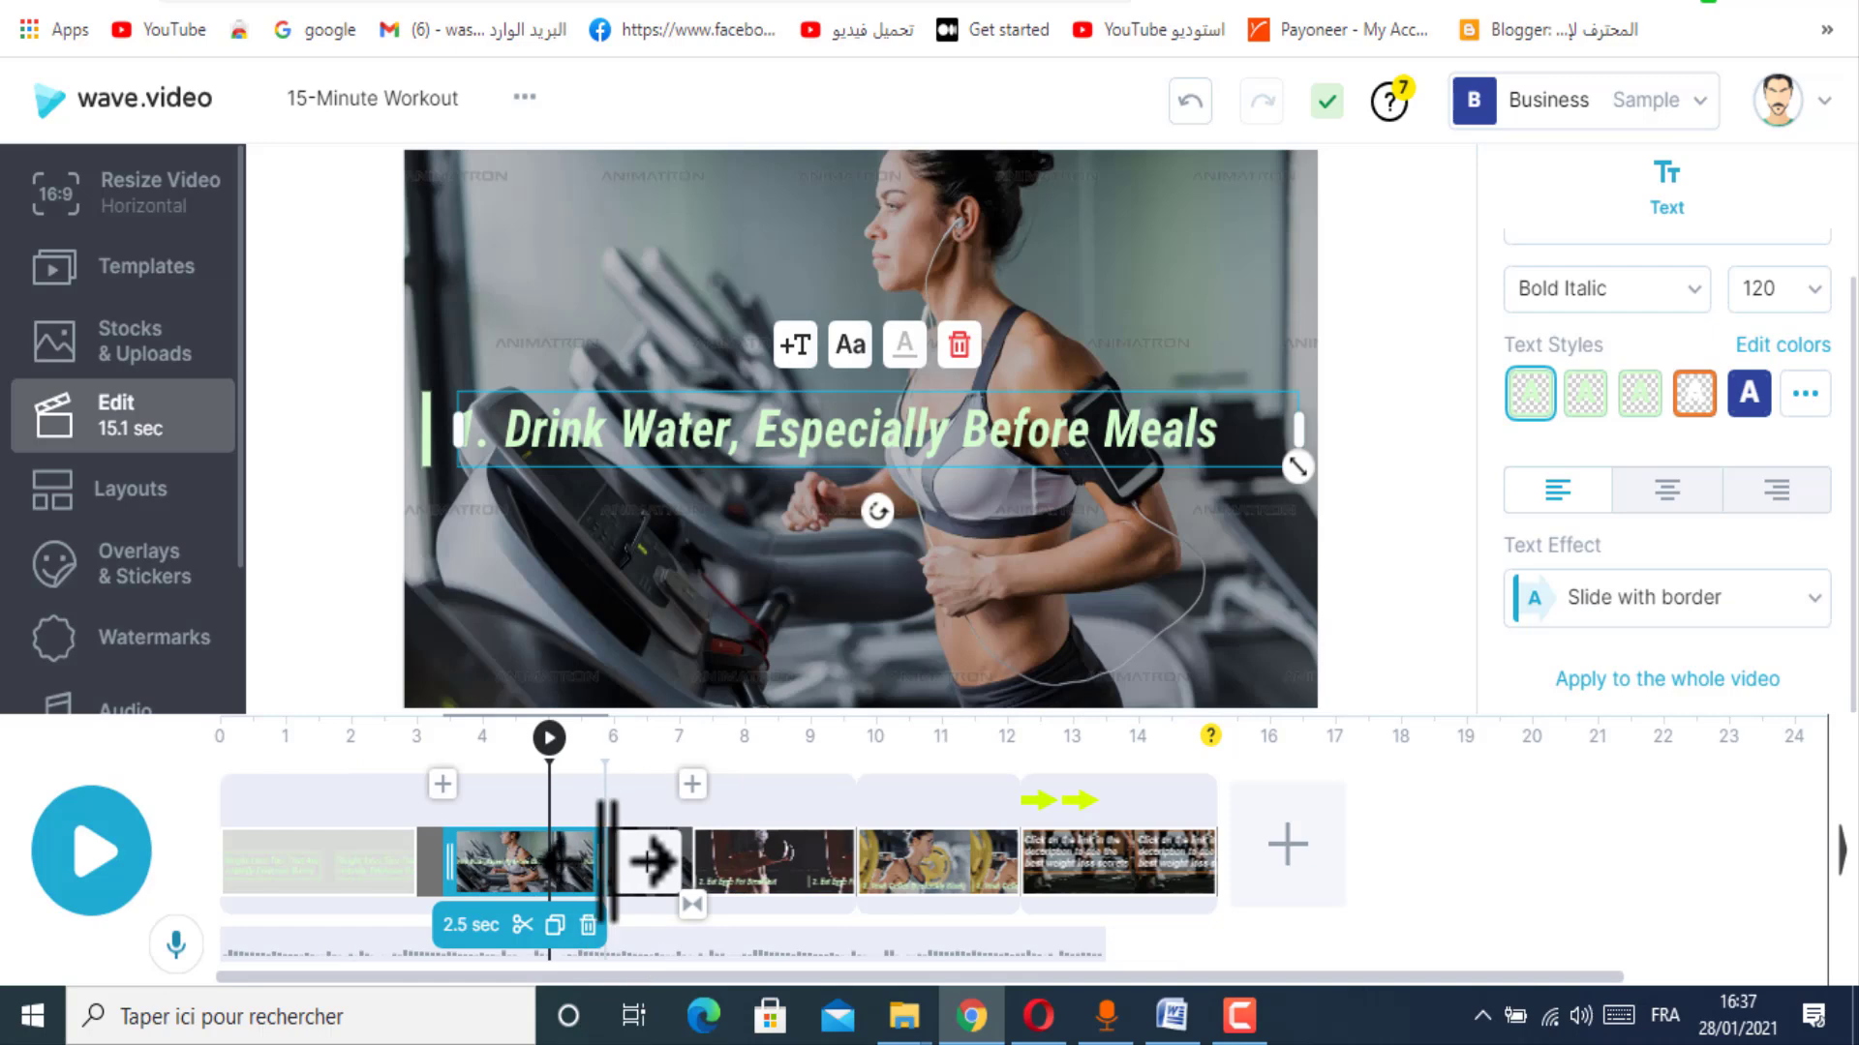
Step: Lengthen the treadmill clip to 3.3 seconds and preview the coffee clip and the closing call-to-action clip
left_click_drag(607, 852, 674, 860)
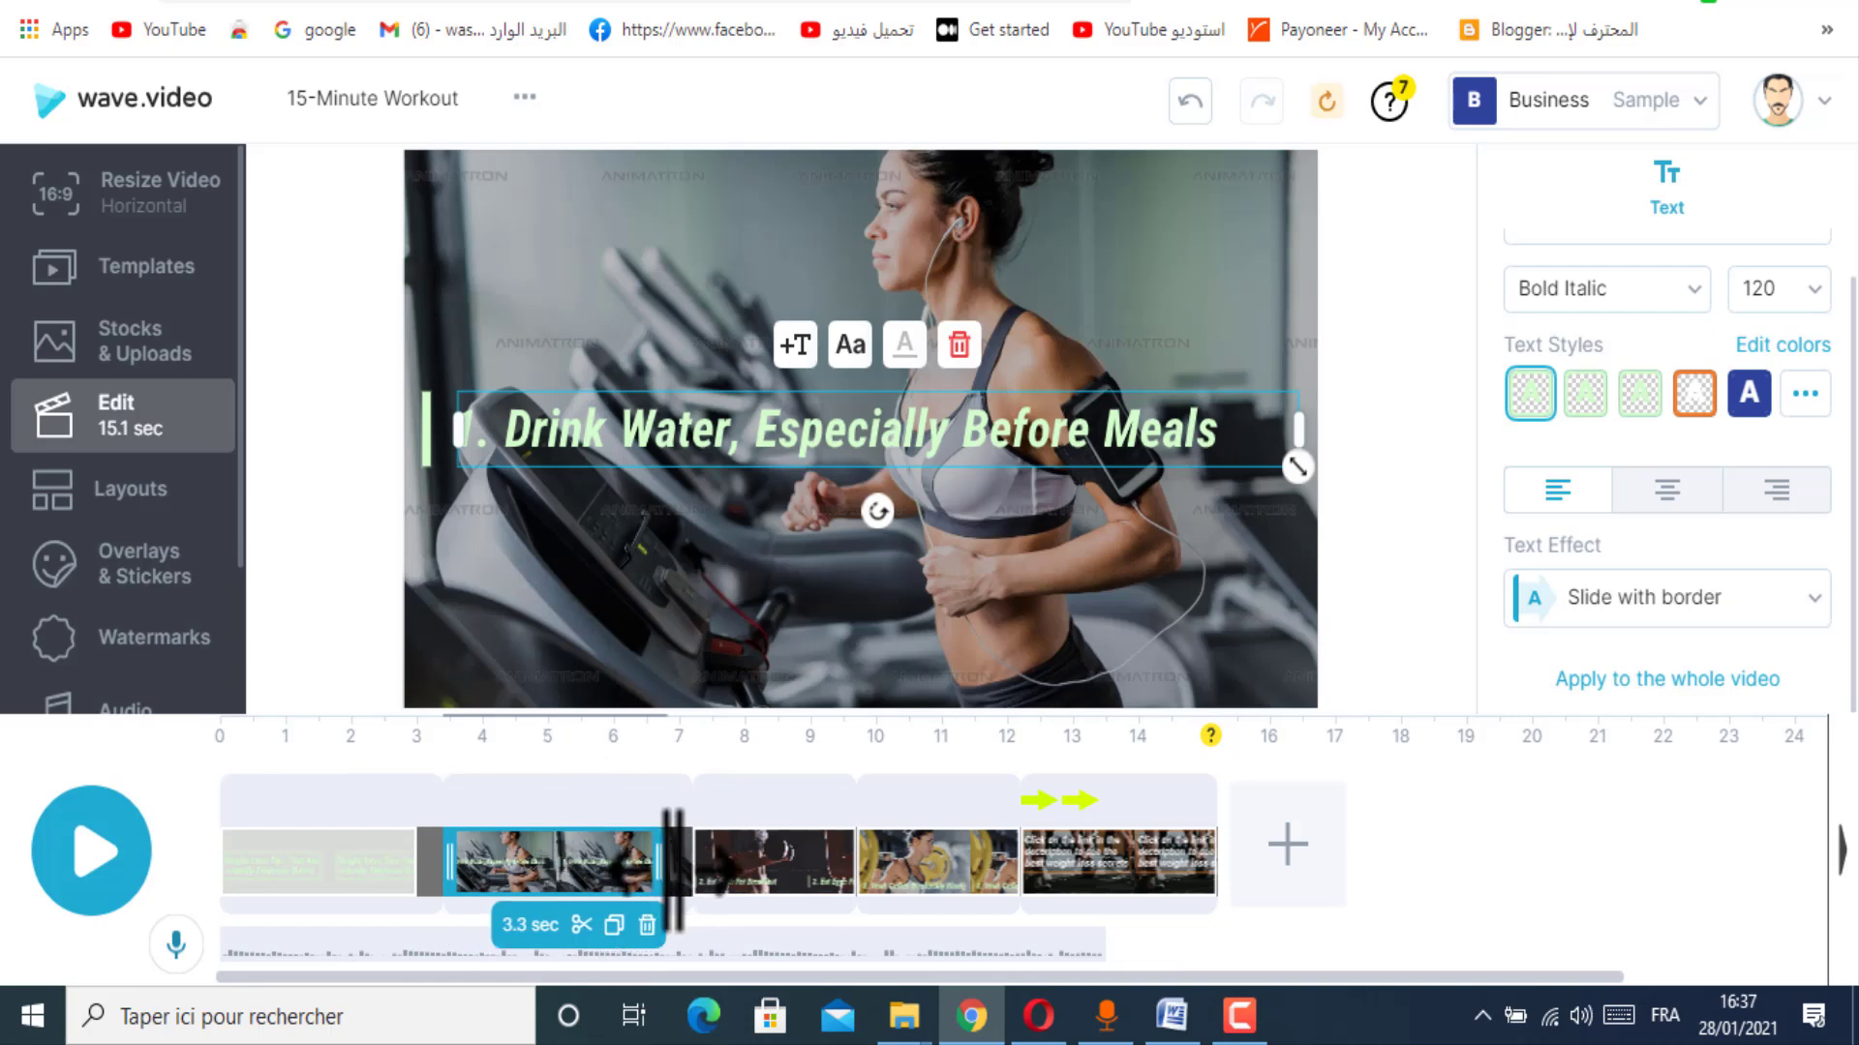
left_click(793, 866)
left_click(938, 867)
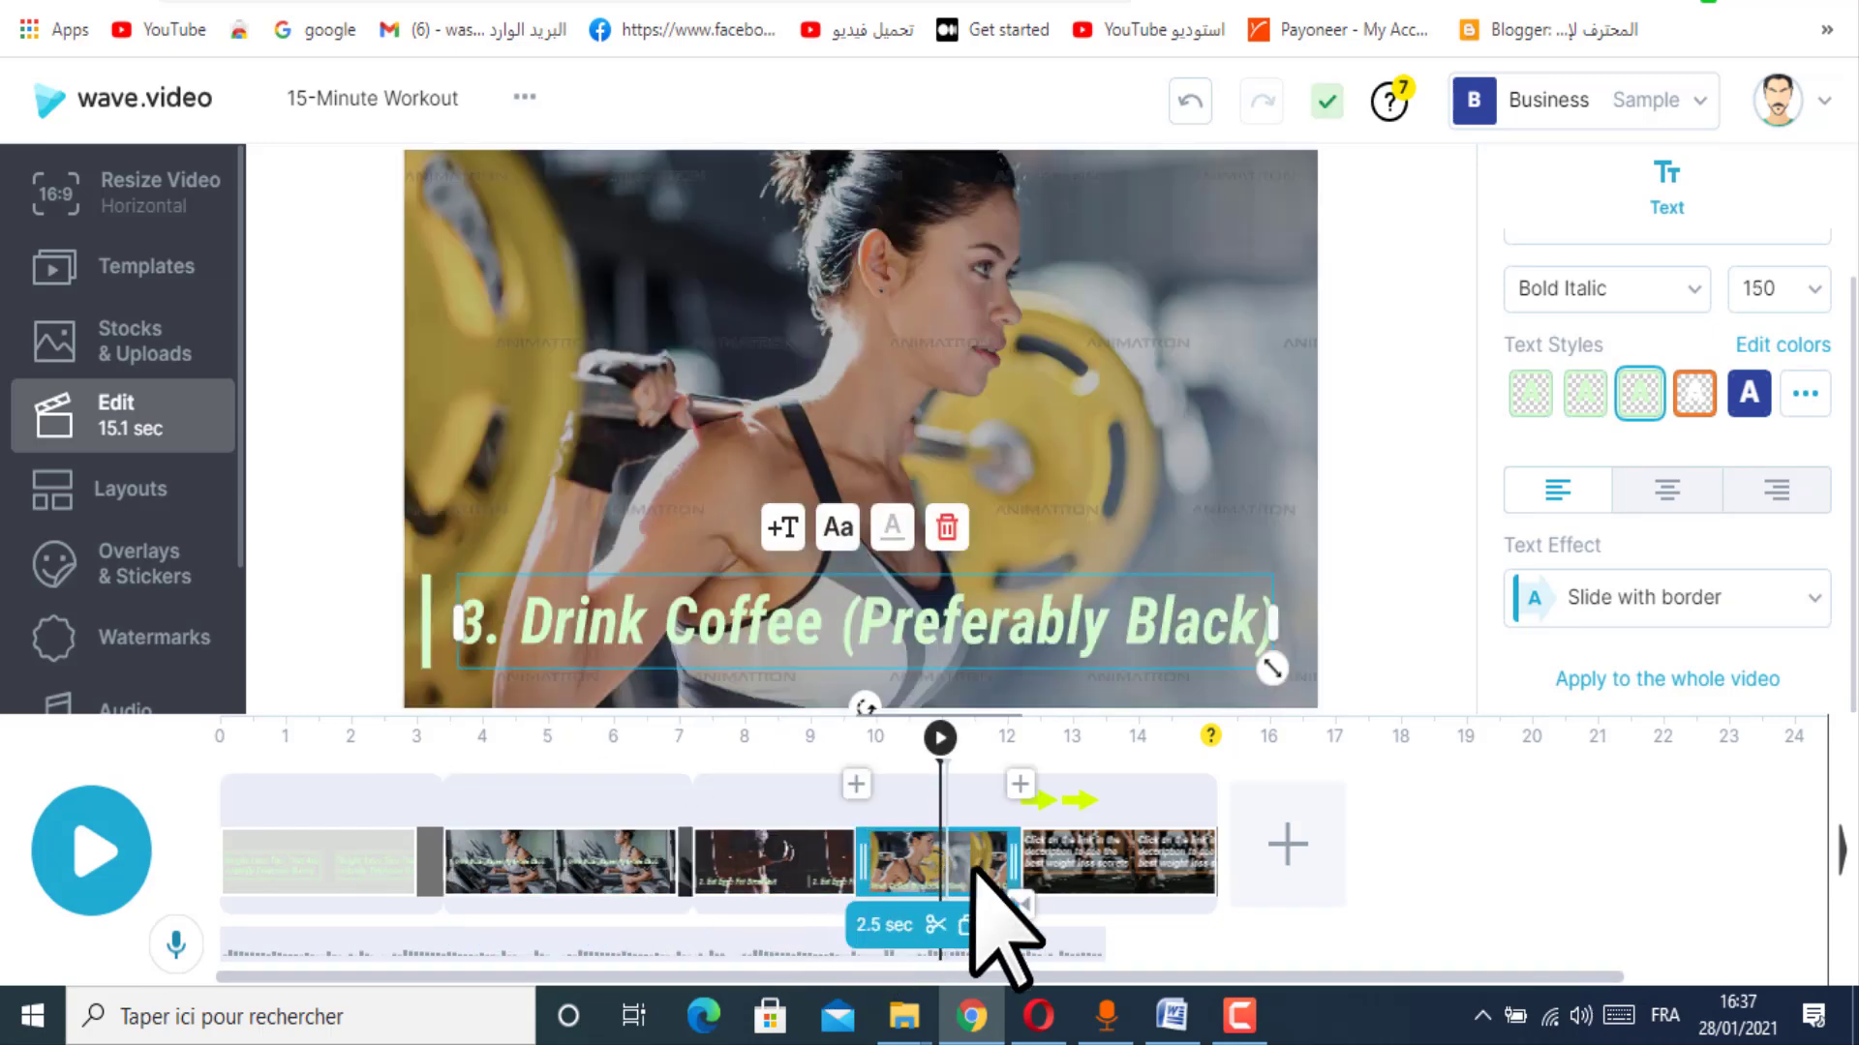
left_click(1123, 867)
left_click(89, 862)
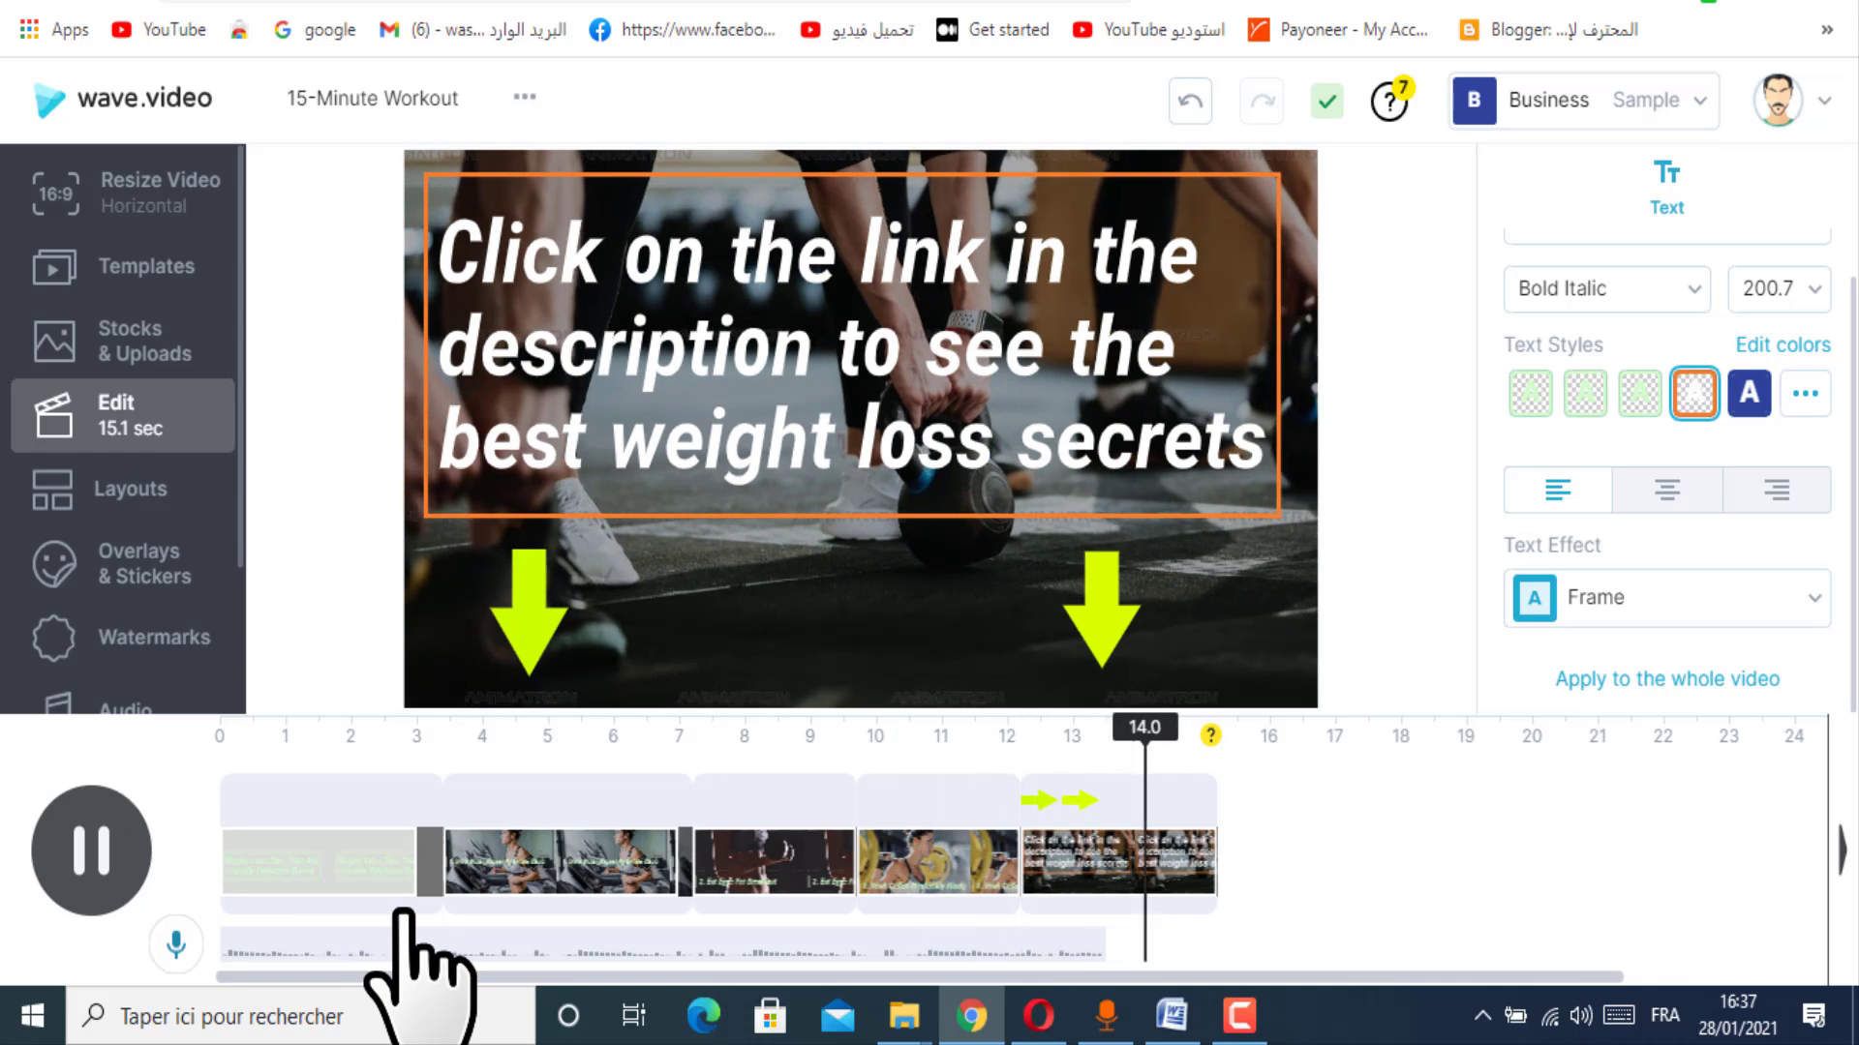
key("space")
Step: Try to extend the closing clip from its start edge and check the editing limit marker on the timeline
mouse_move(1022, 876)
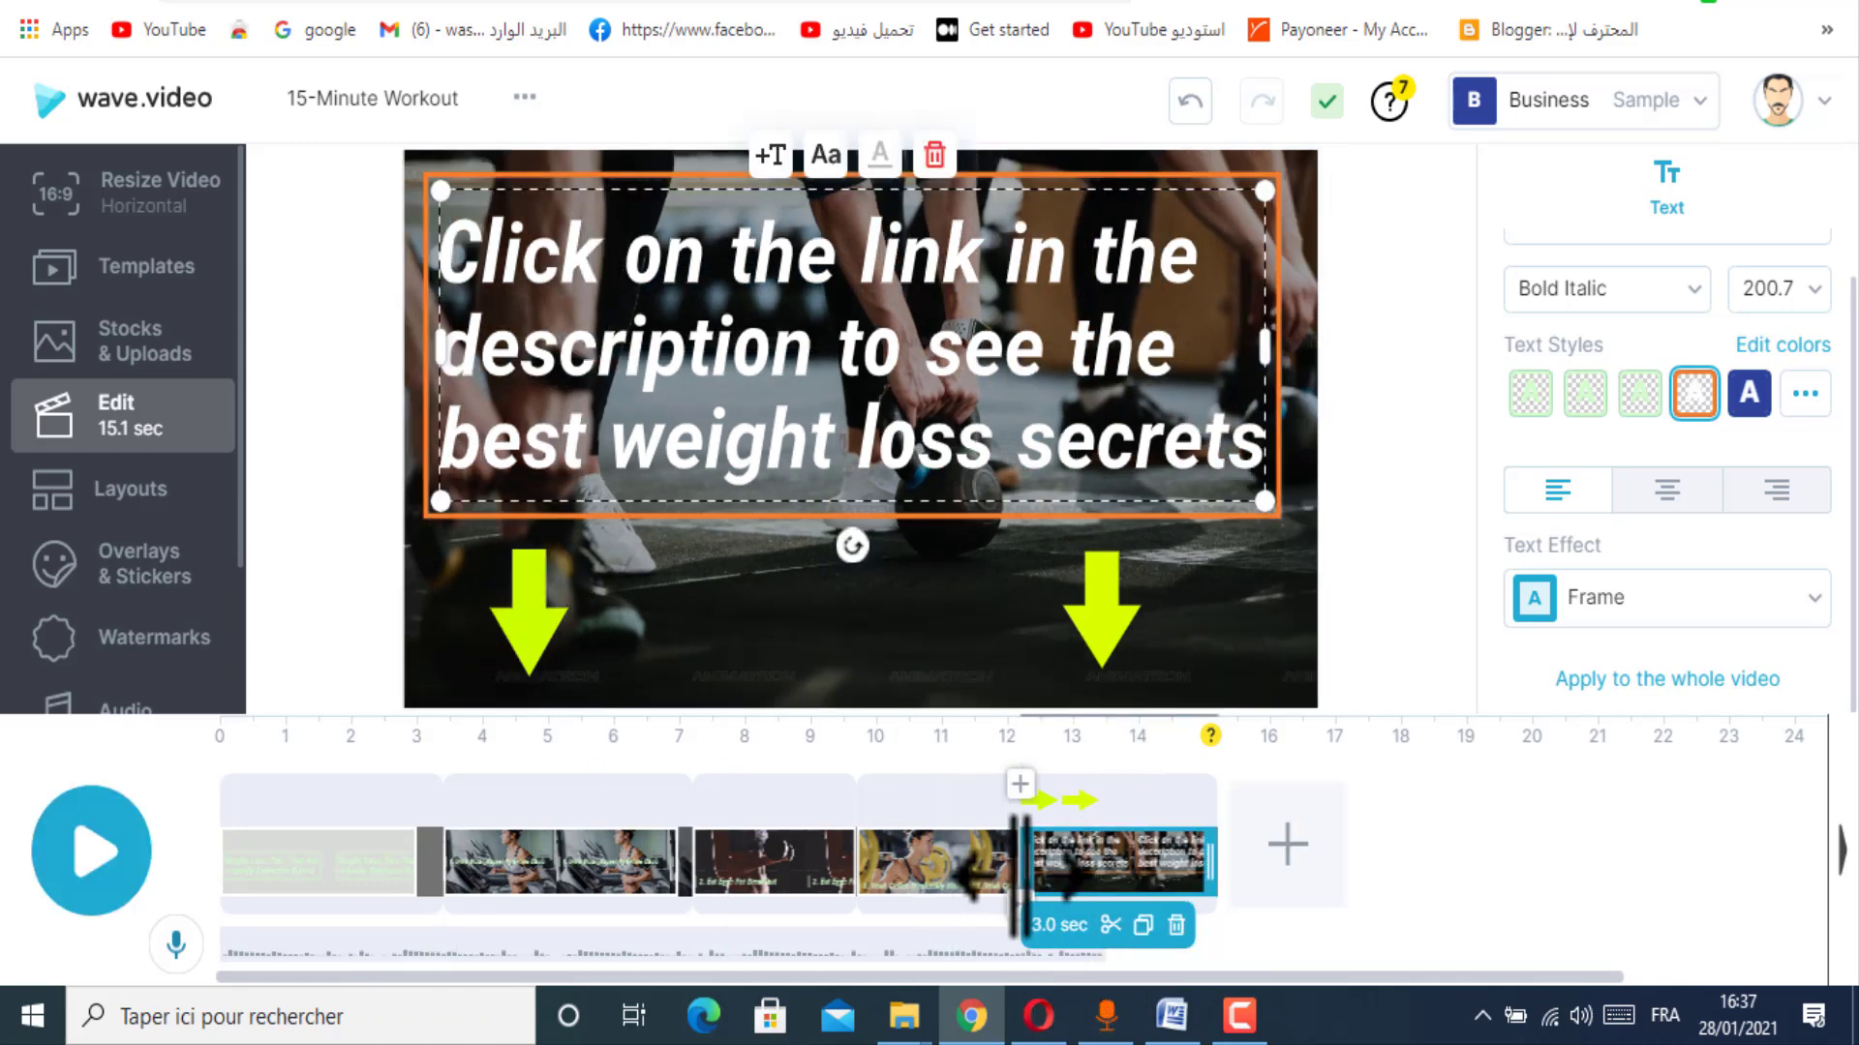
left_click_drag(1021, 876, 1012, 876)
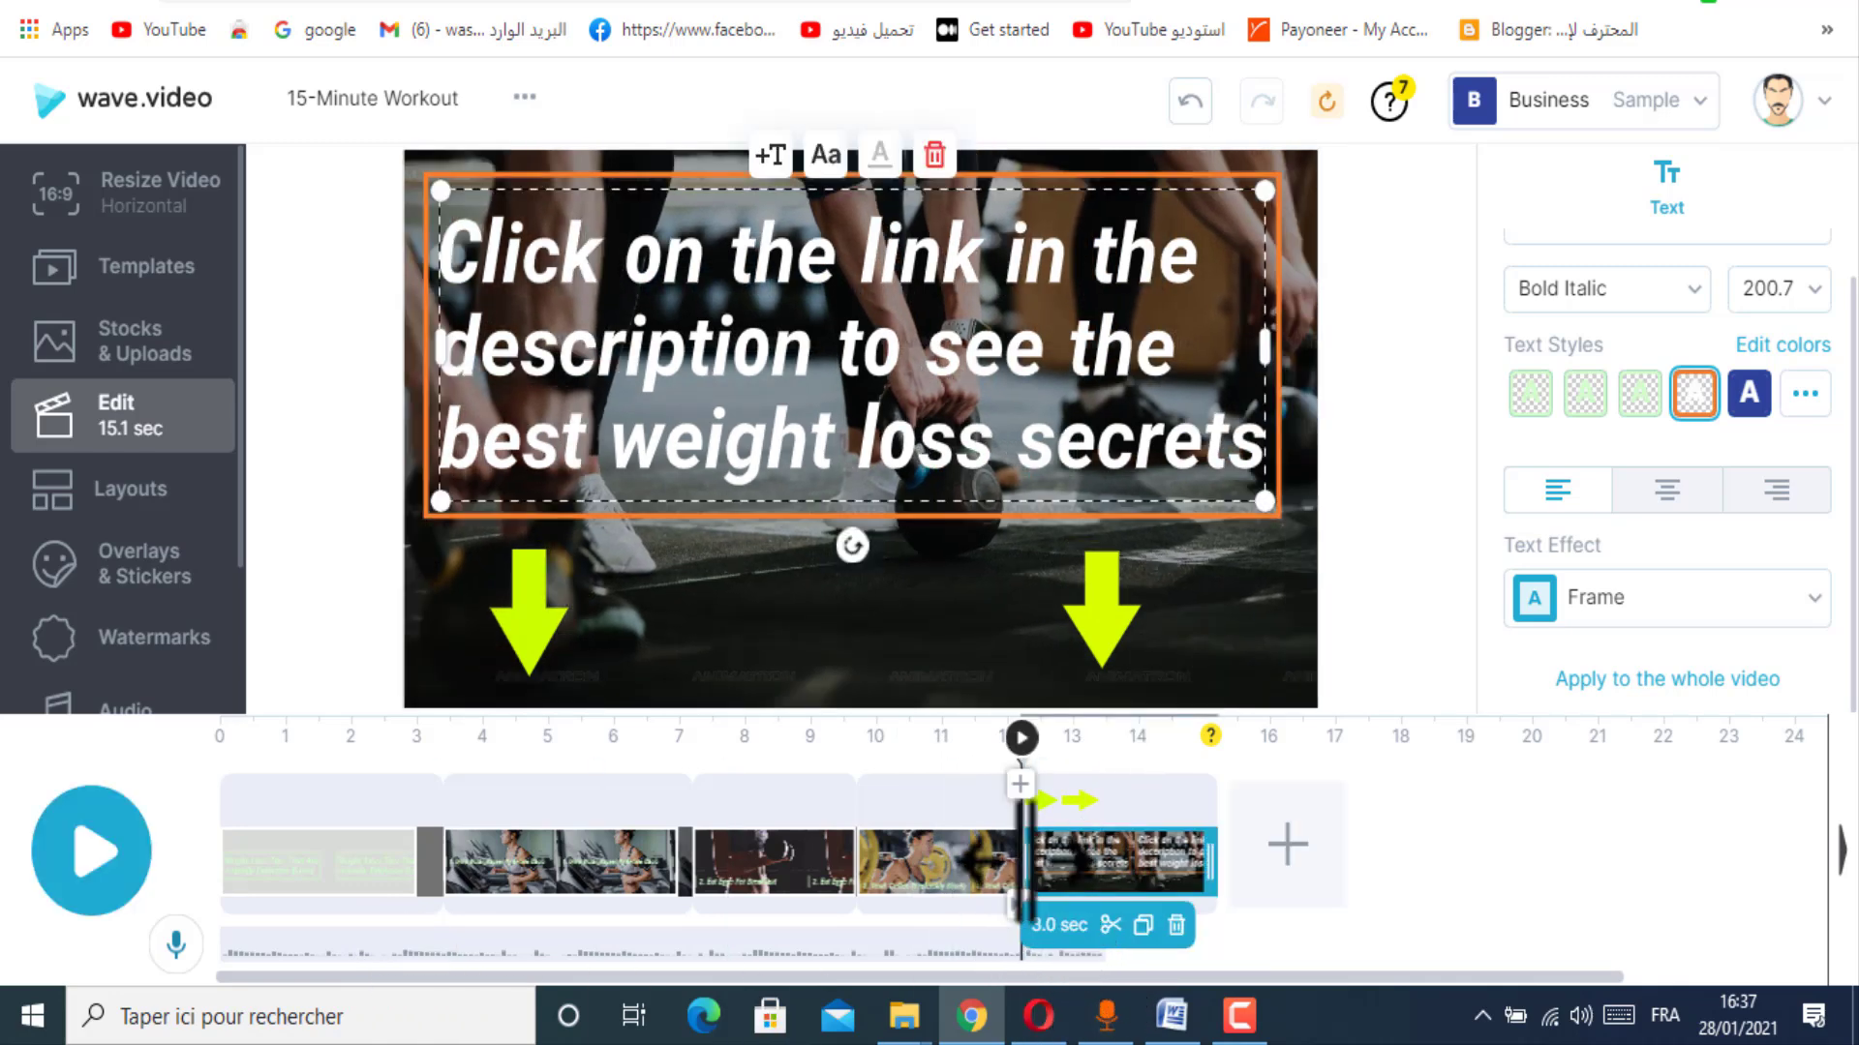
mouse_move(1209, 738)
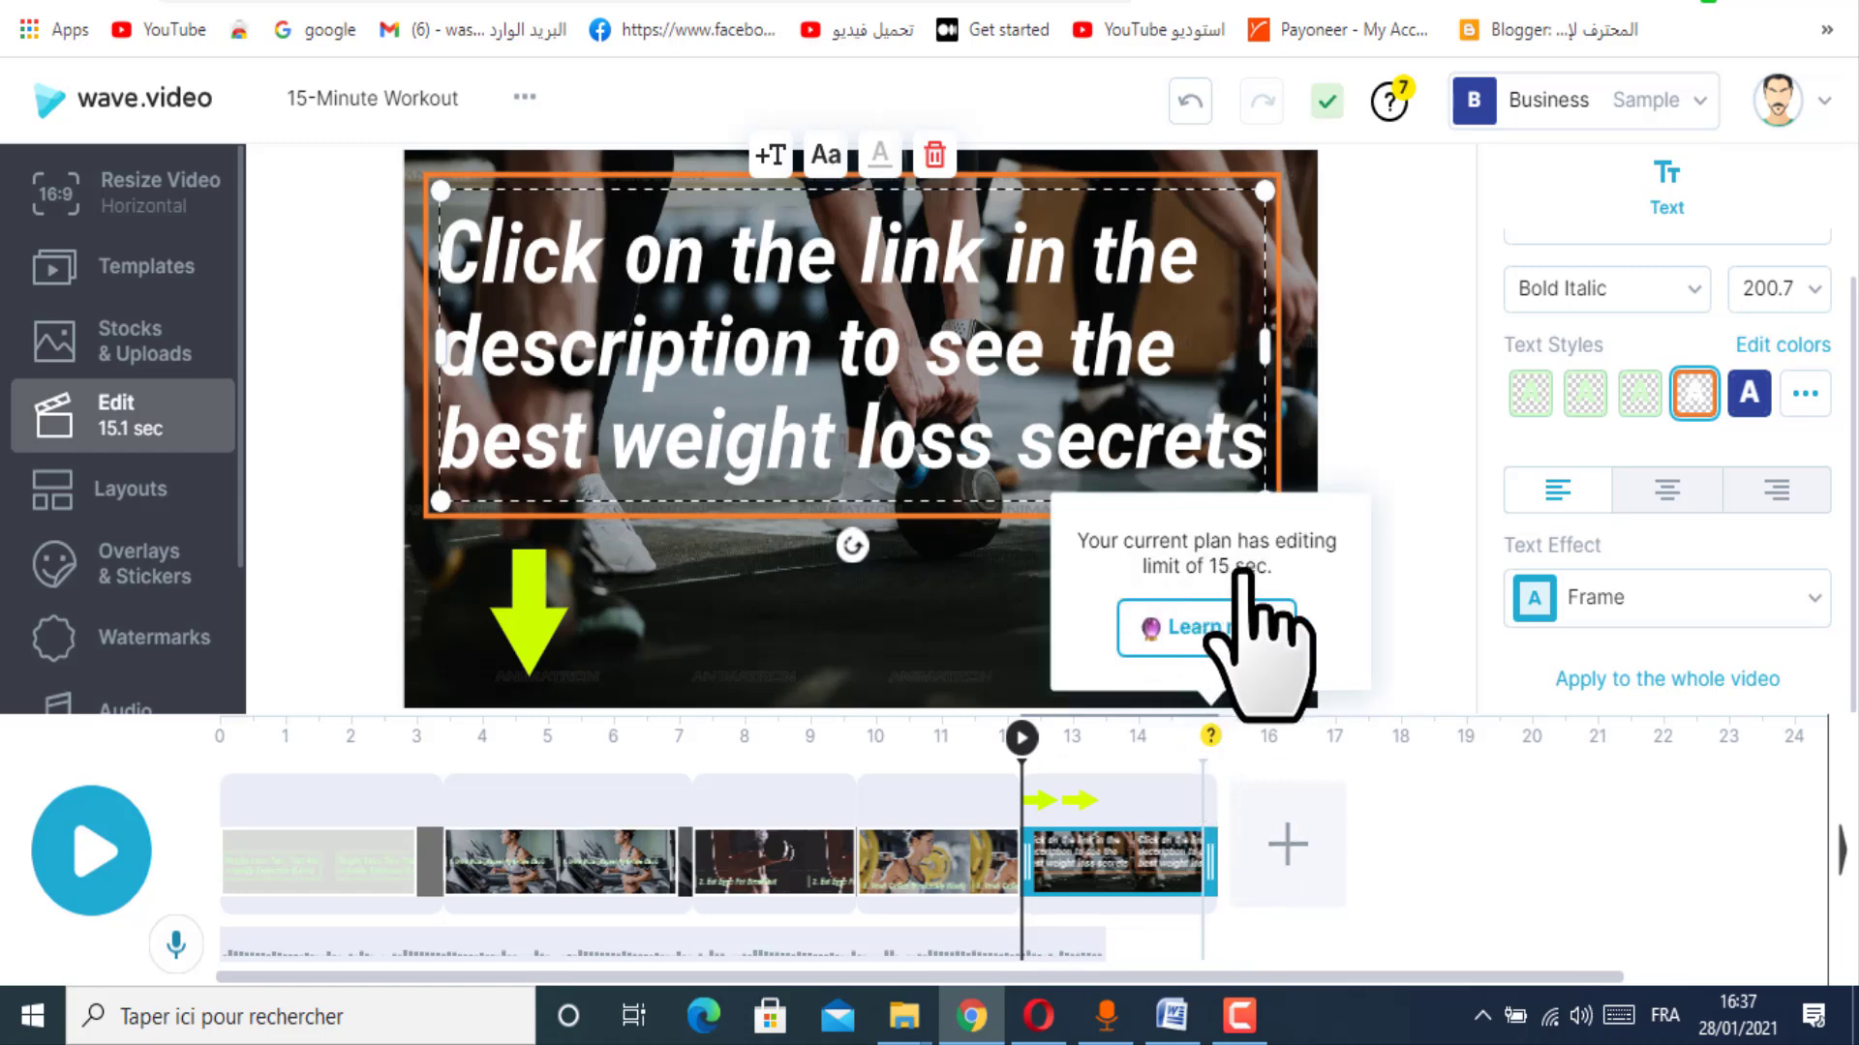
left_click(1239, 1015)
left_click(1239, 1014)
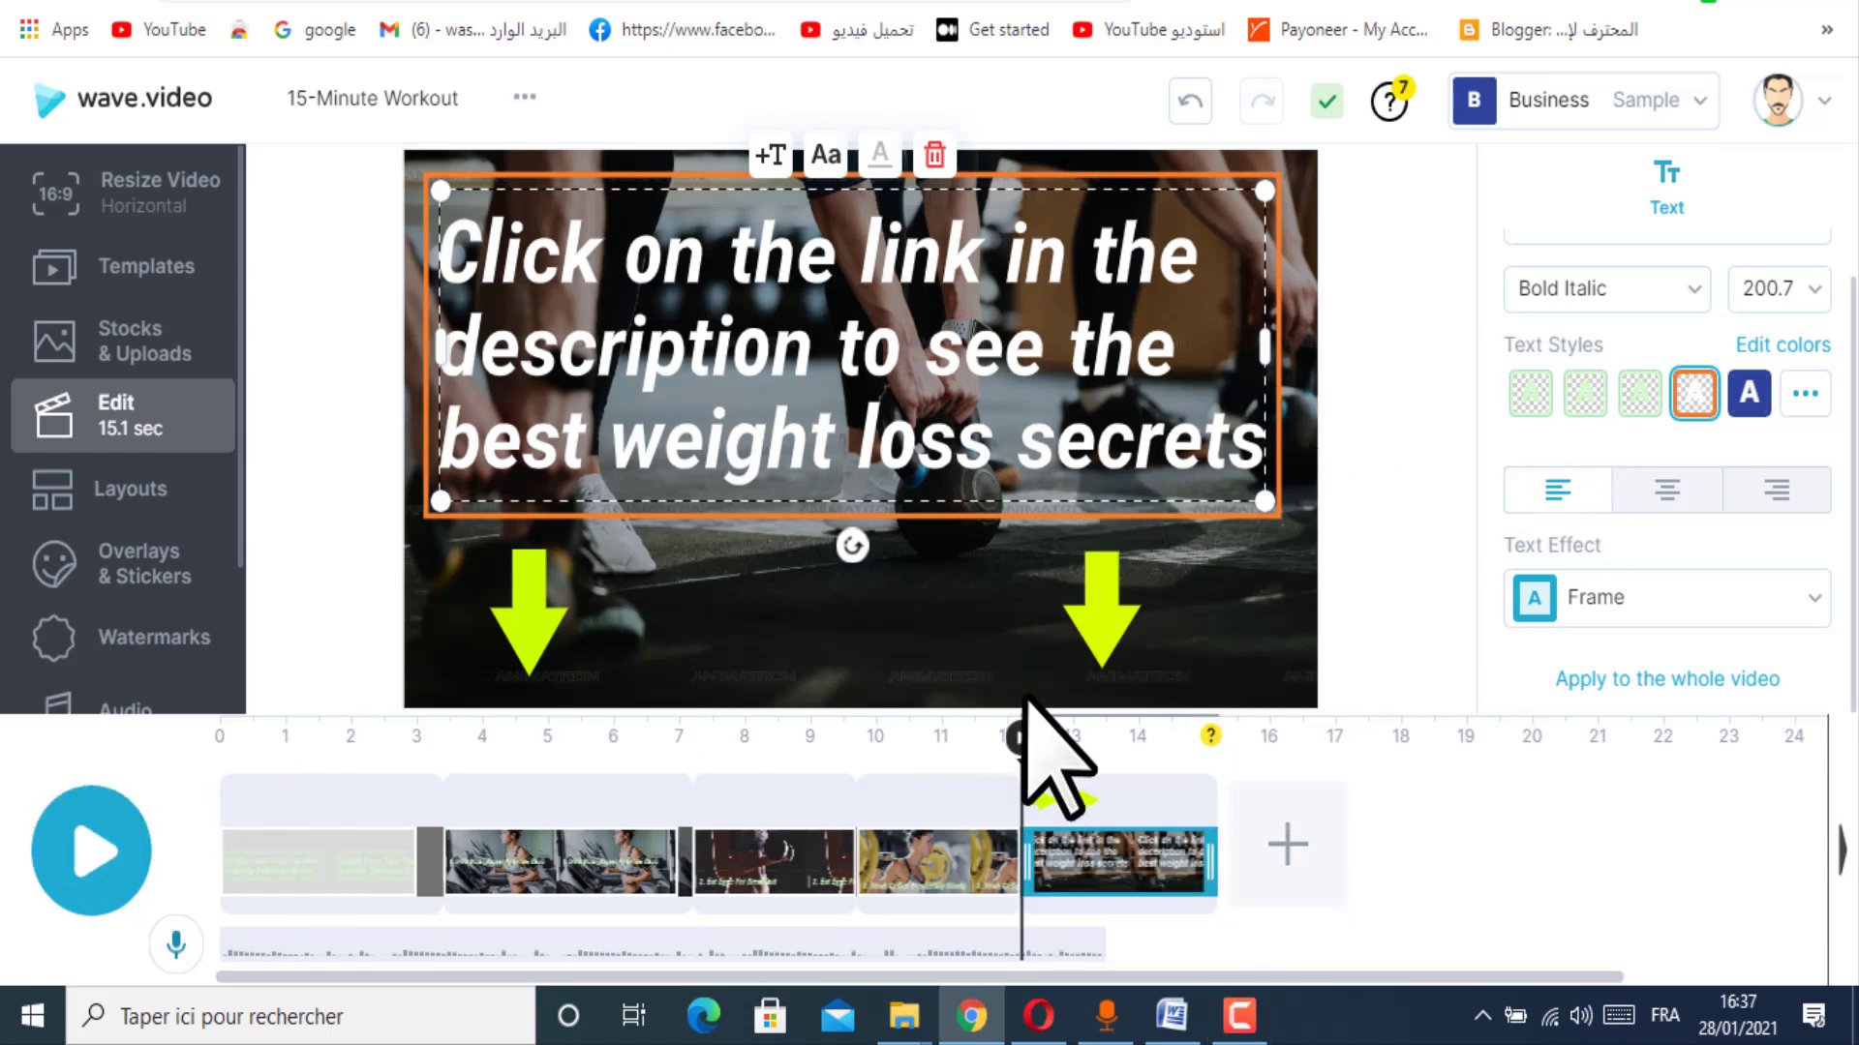
Step: Publish the project by rendering the video at 720p
scroll(141, 678, "down", 2)
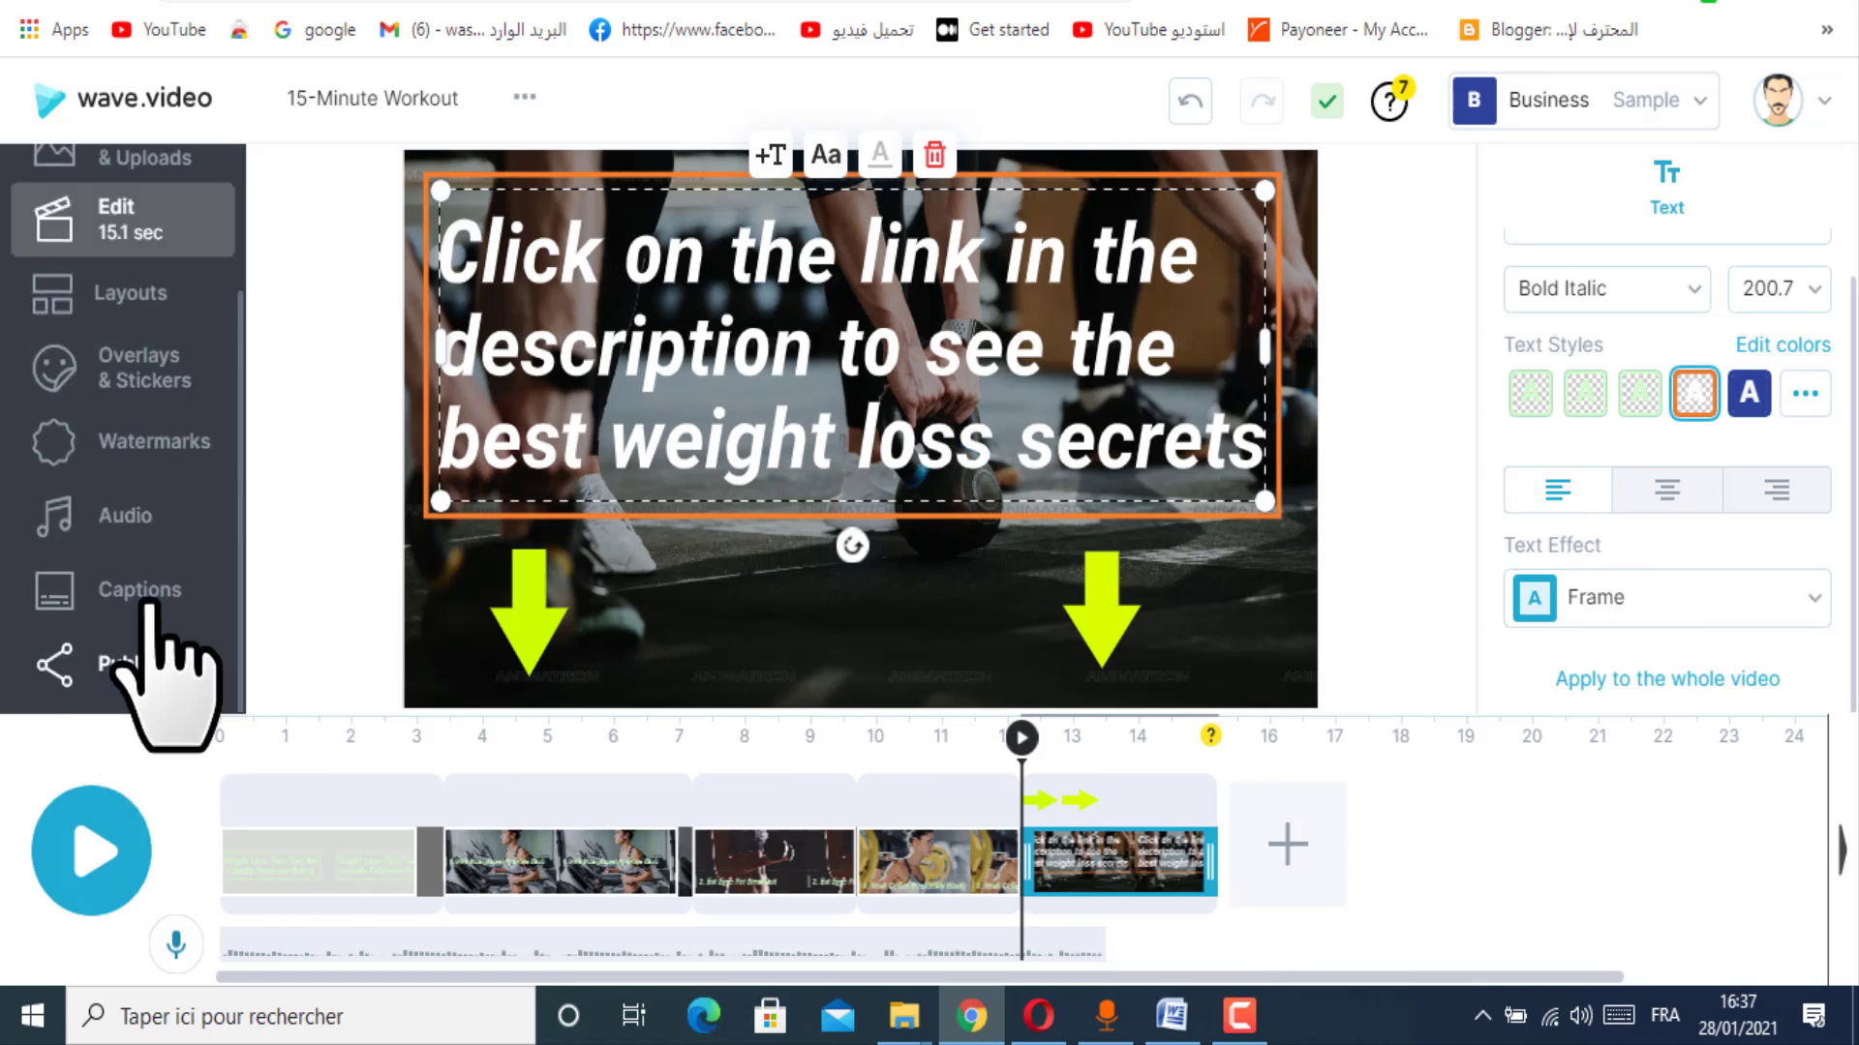
left_click(140, 664)
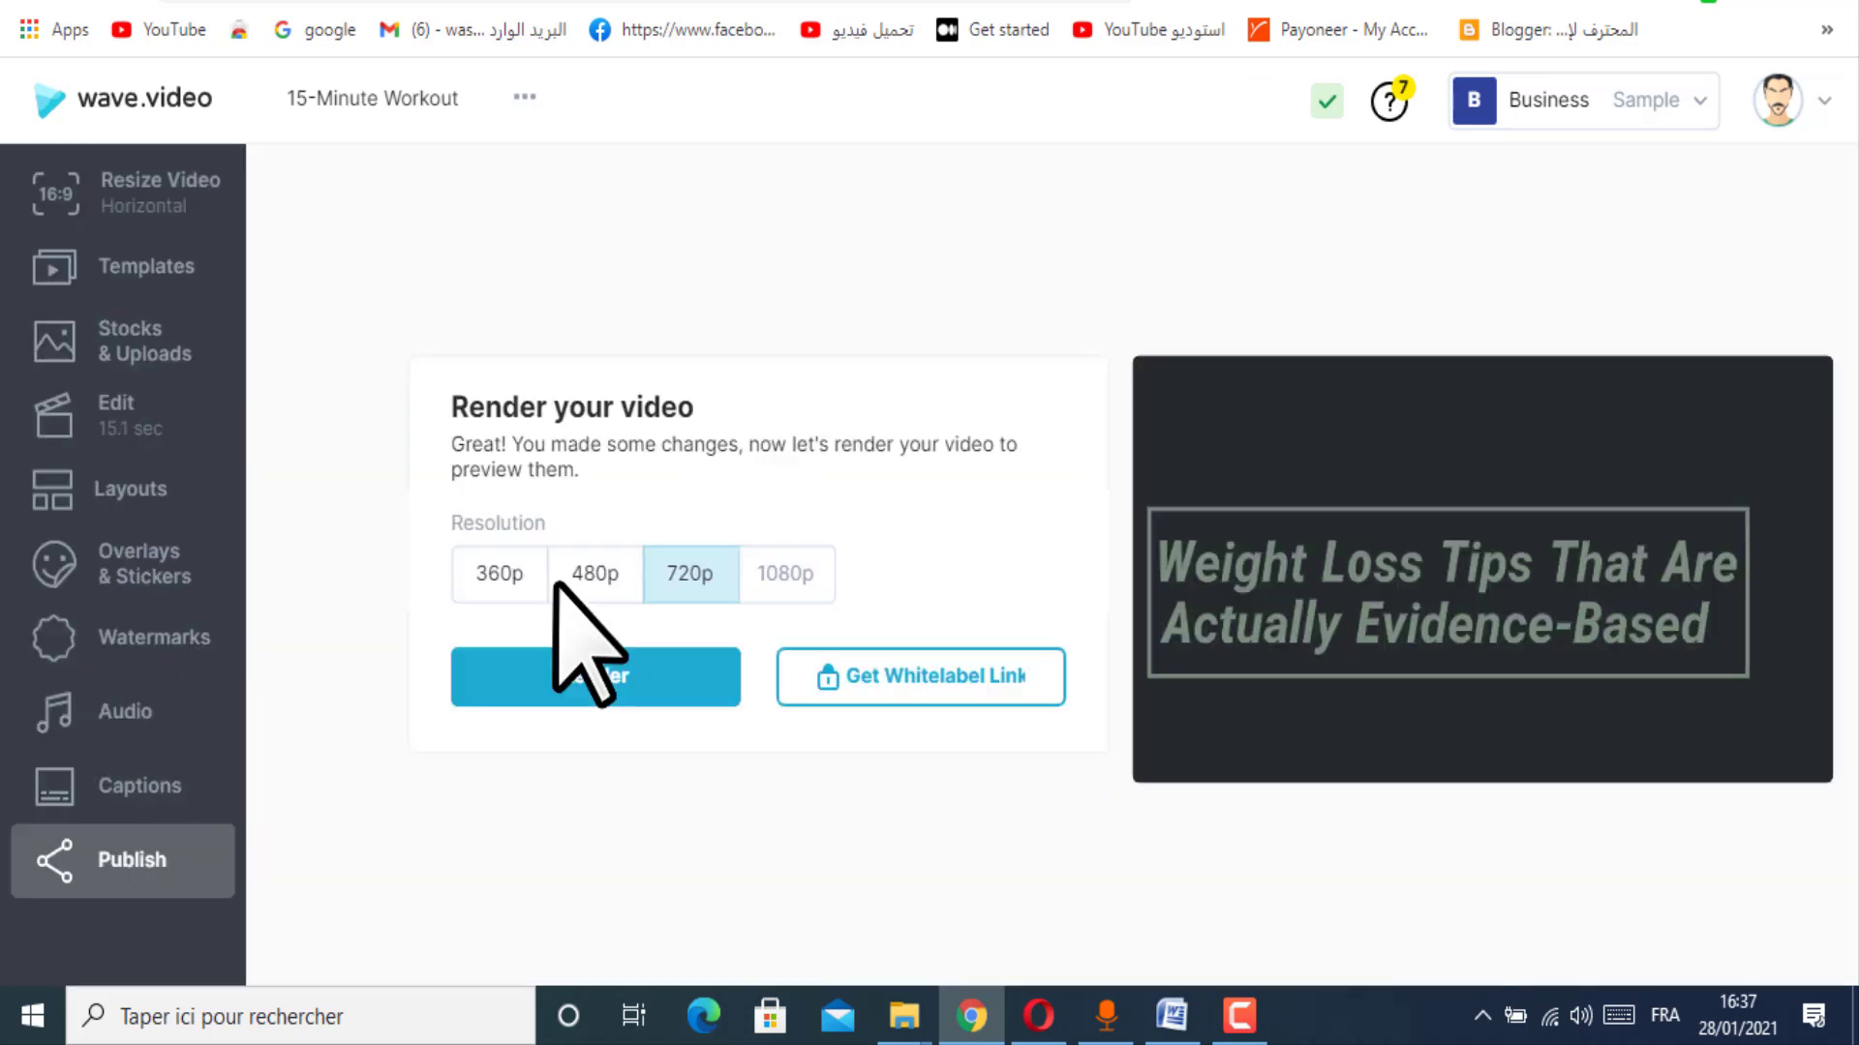
left_click(580, 683)
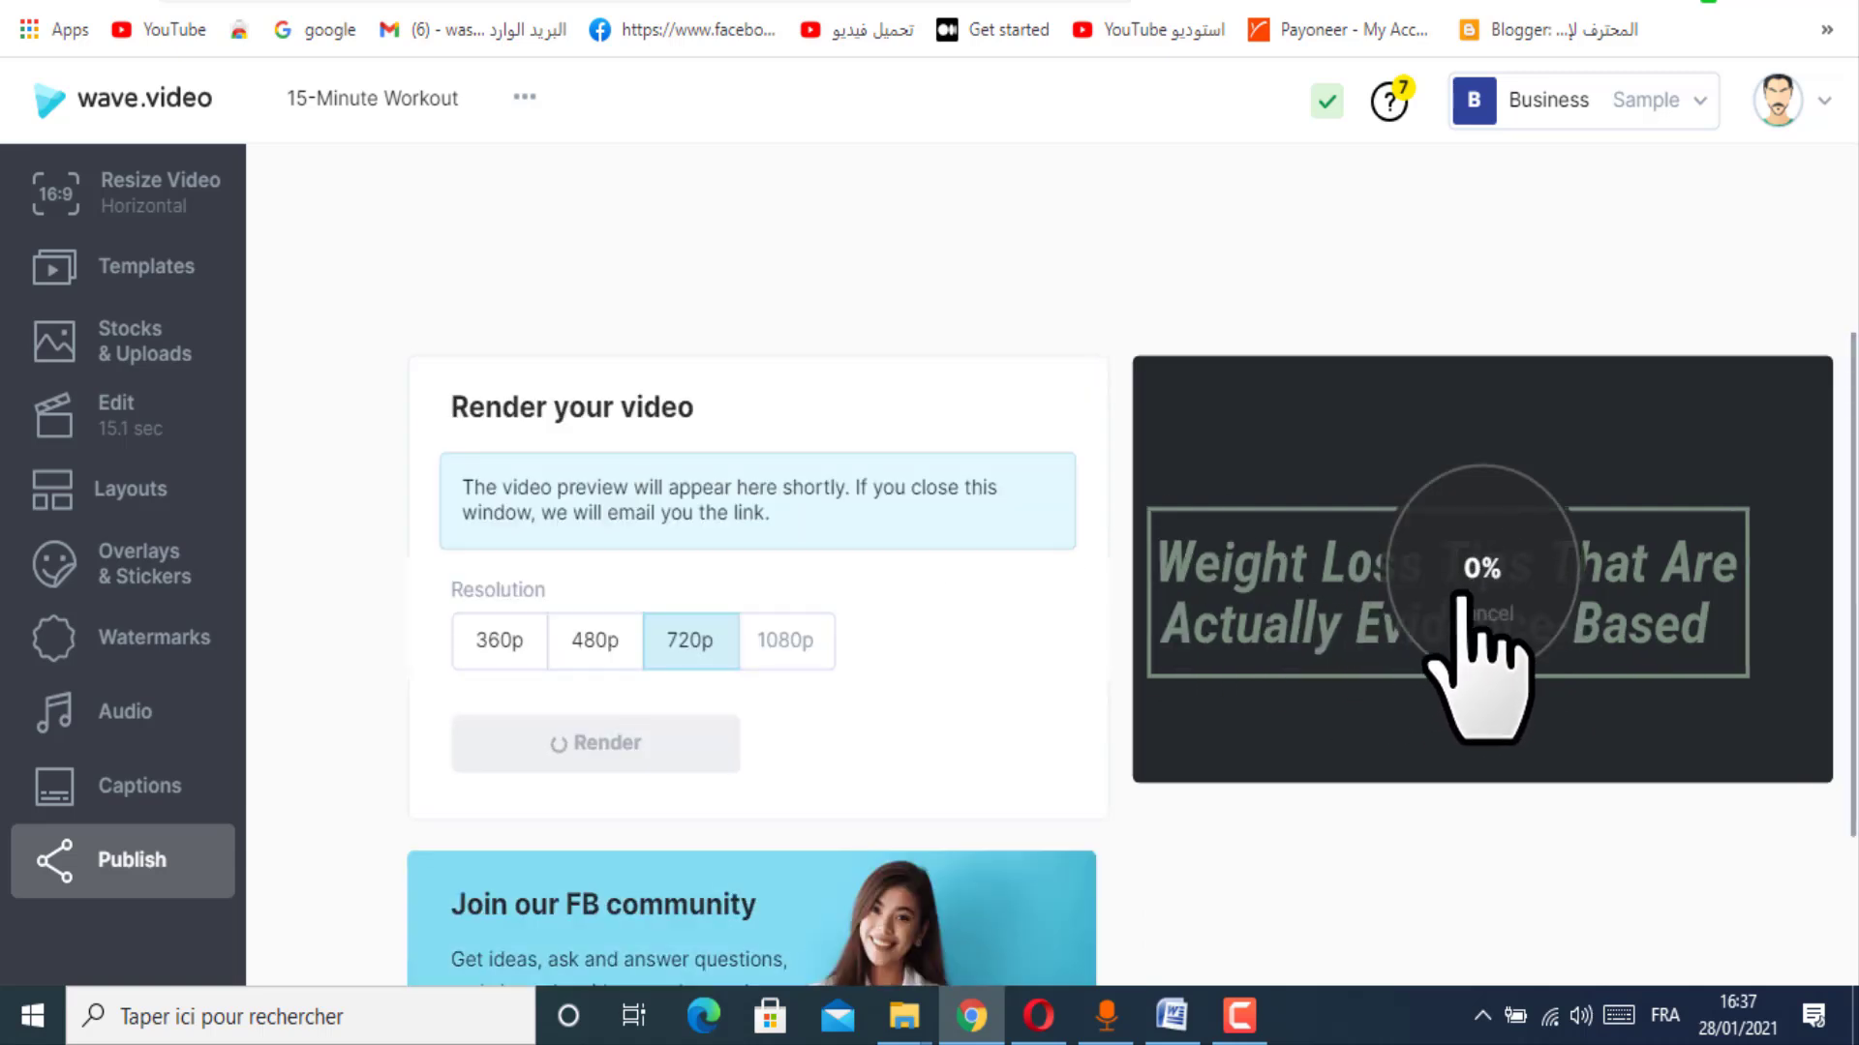
left_click(1239, 1016)
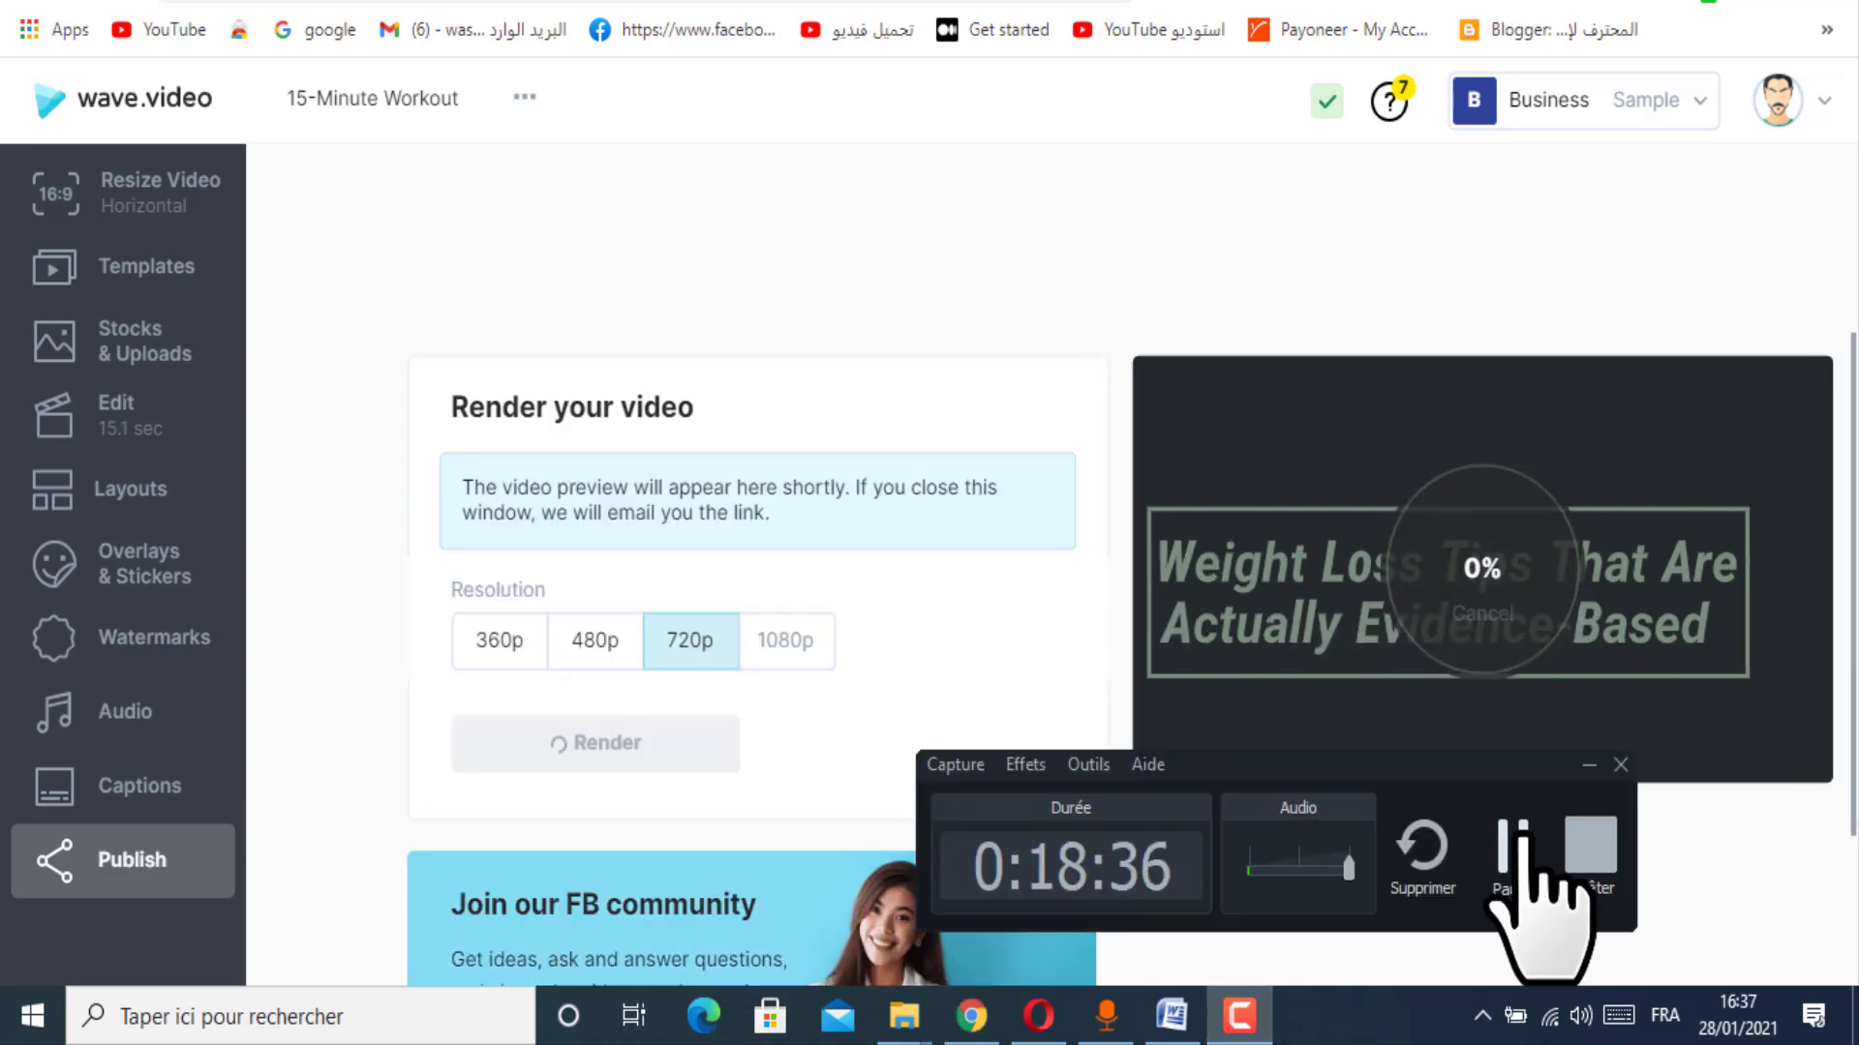
left_click(1510, 851)
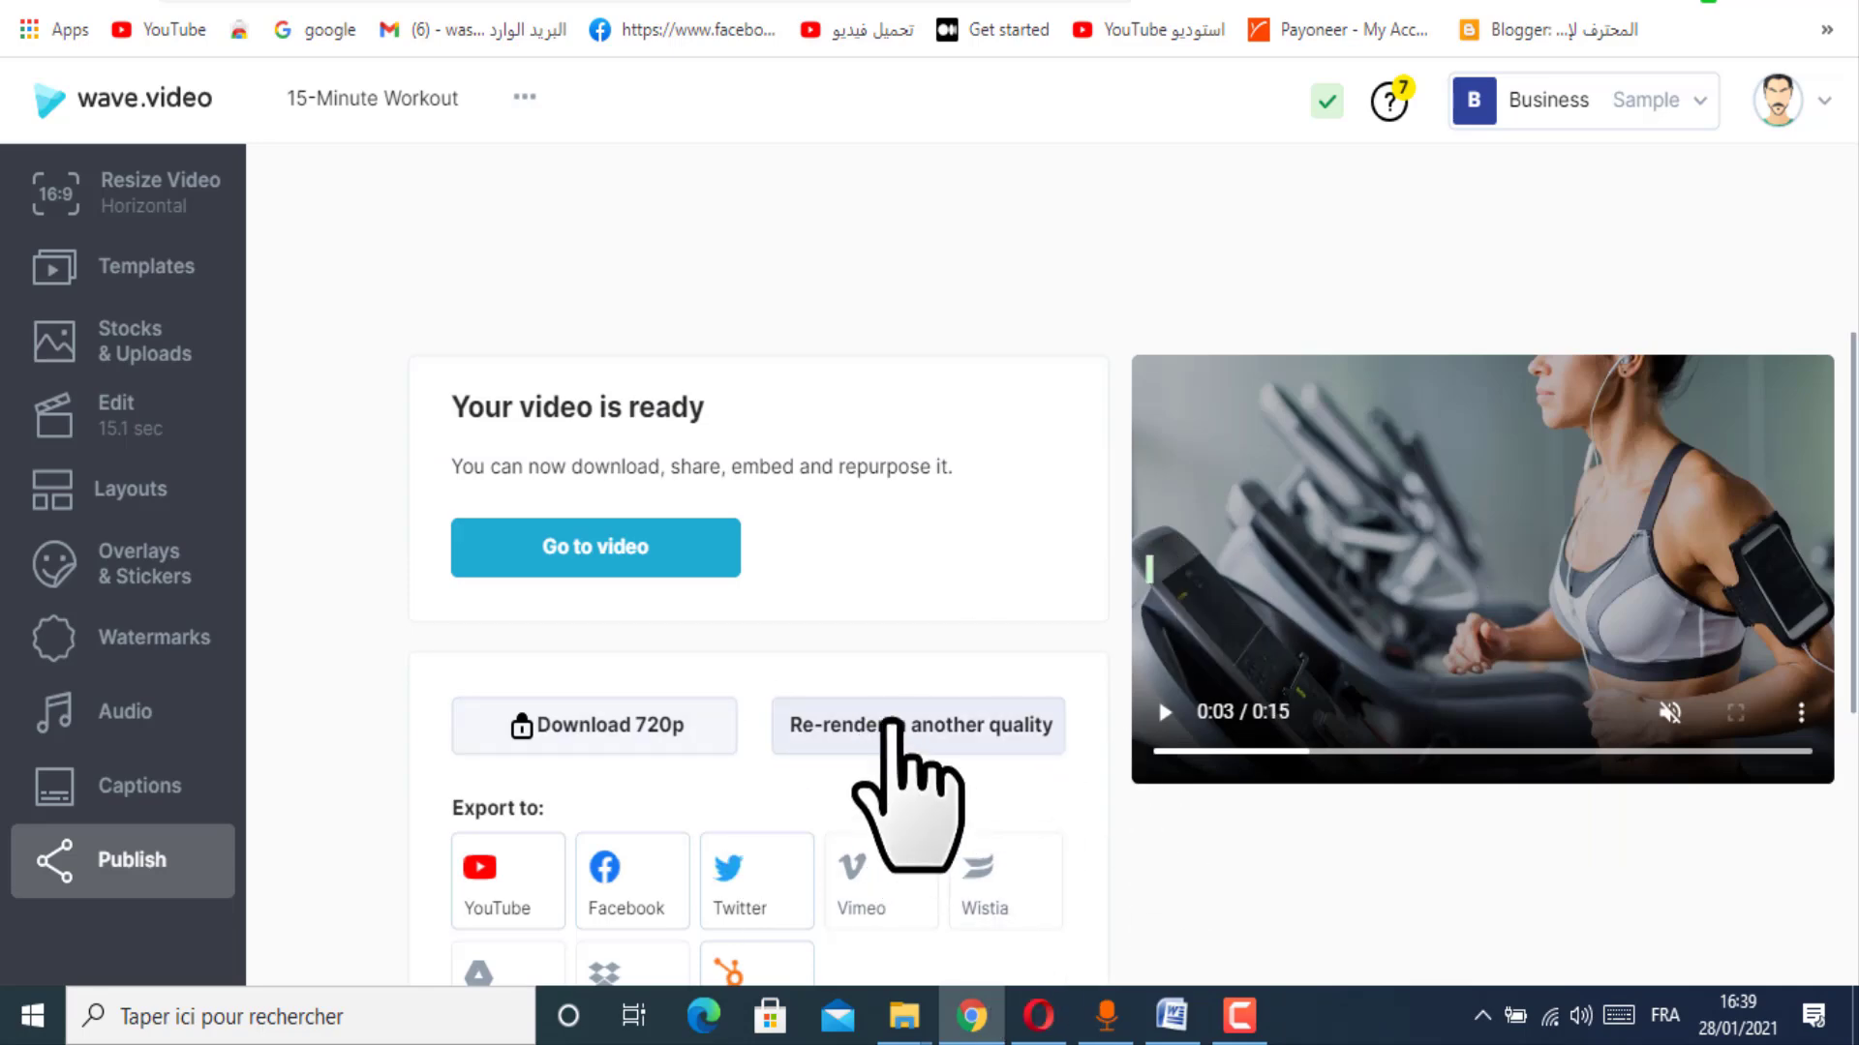
Step: Try to download the 720p video, view the Business Plan features and dismiss the upgrade offer
scroll(639, 736, "down", 3)
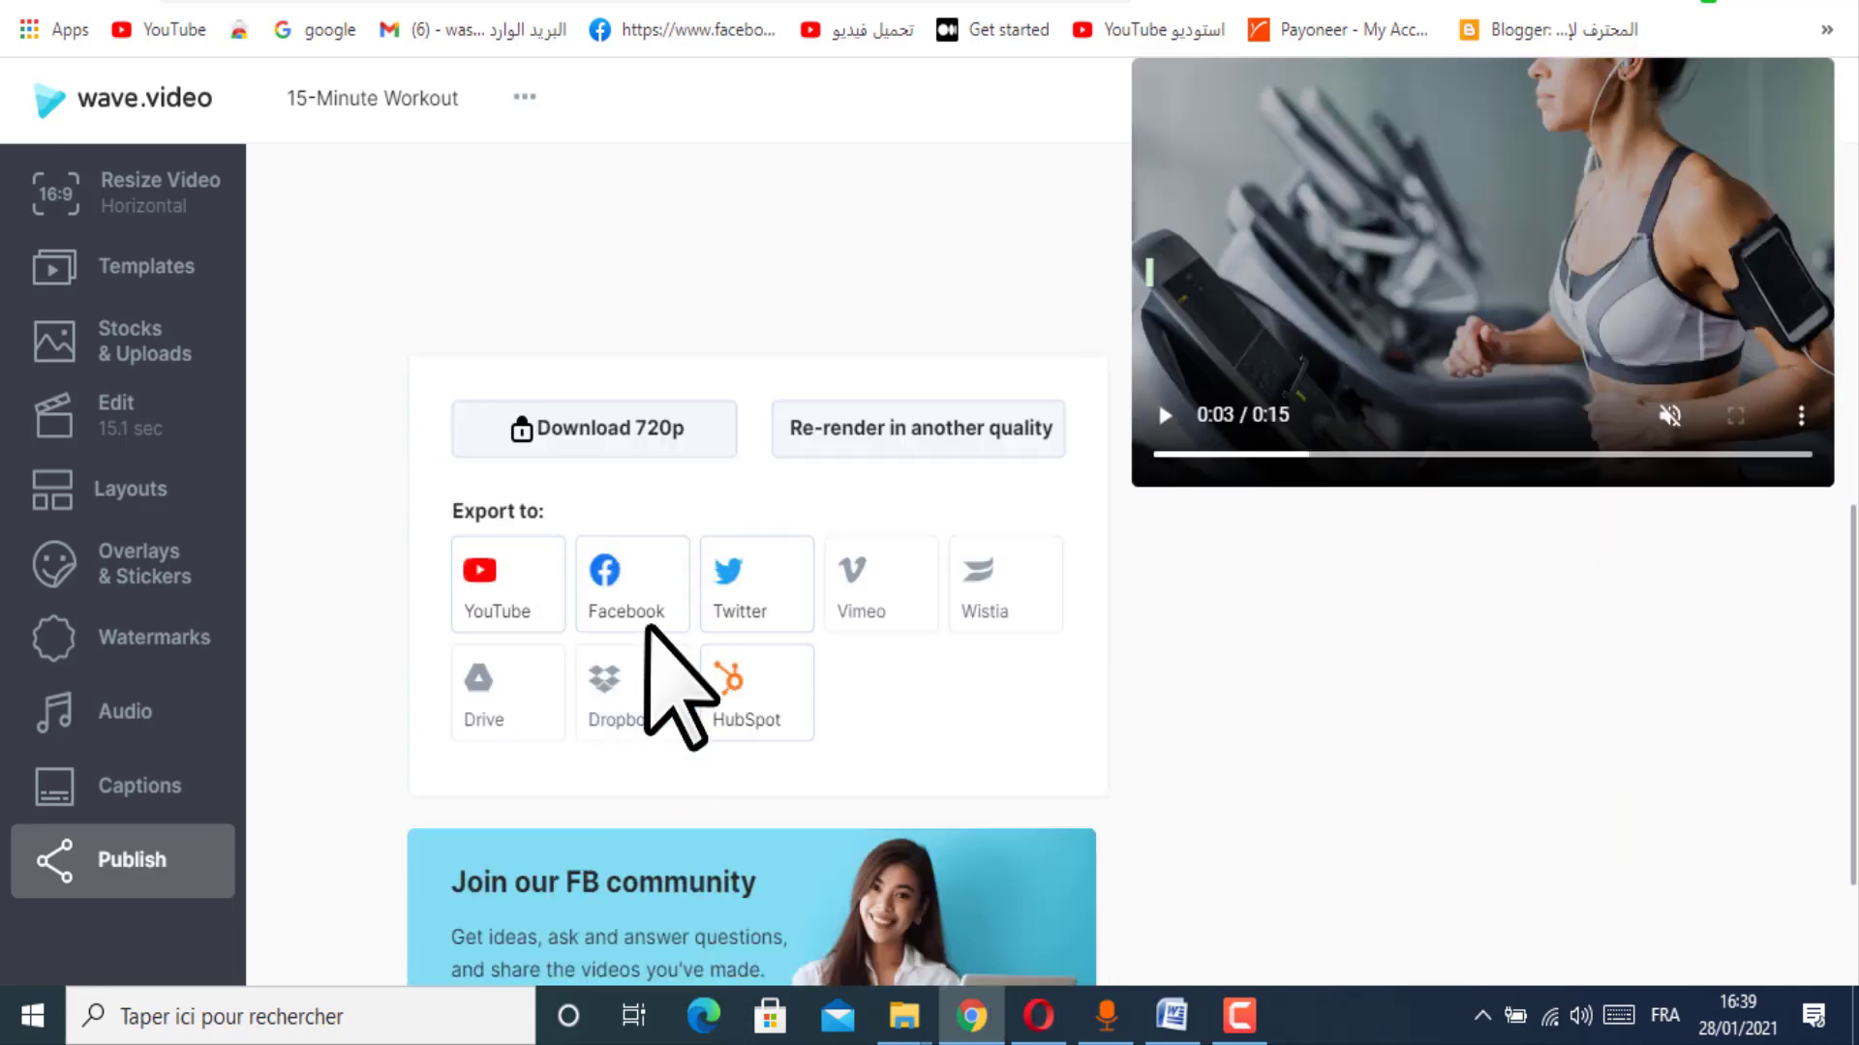
left_click(620, 427)
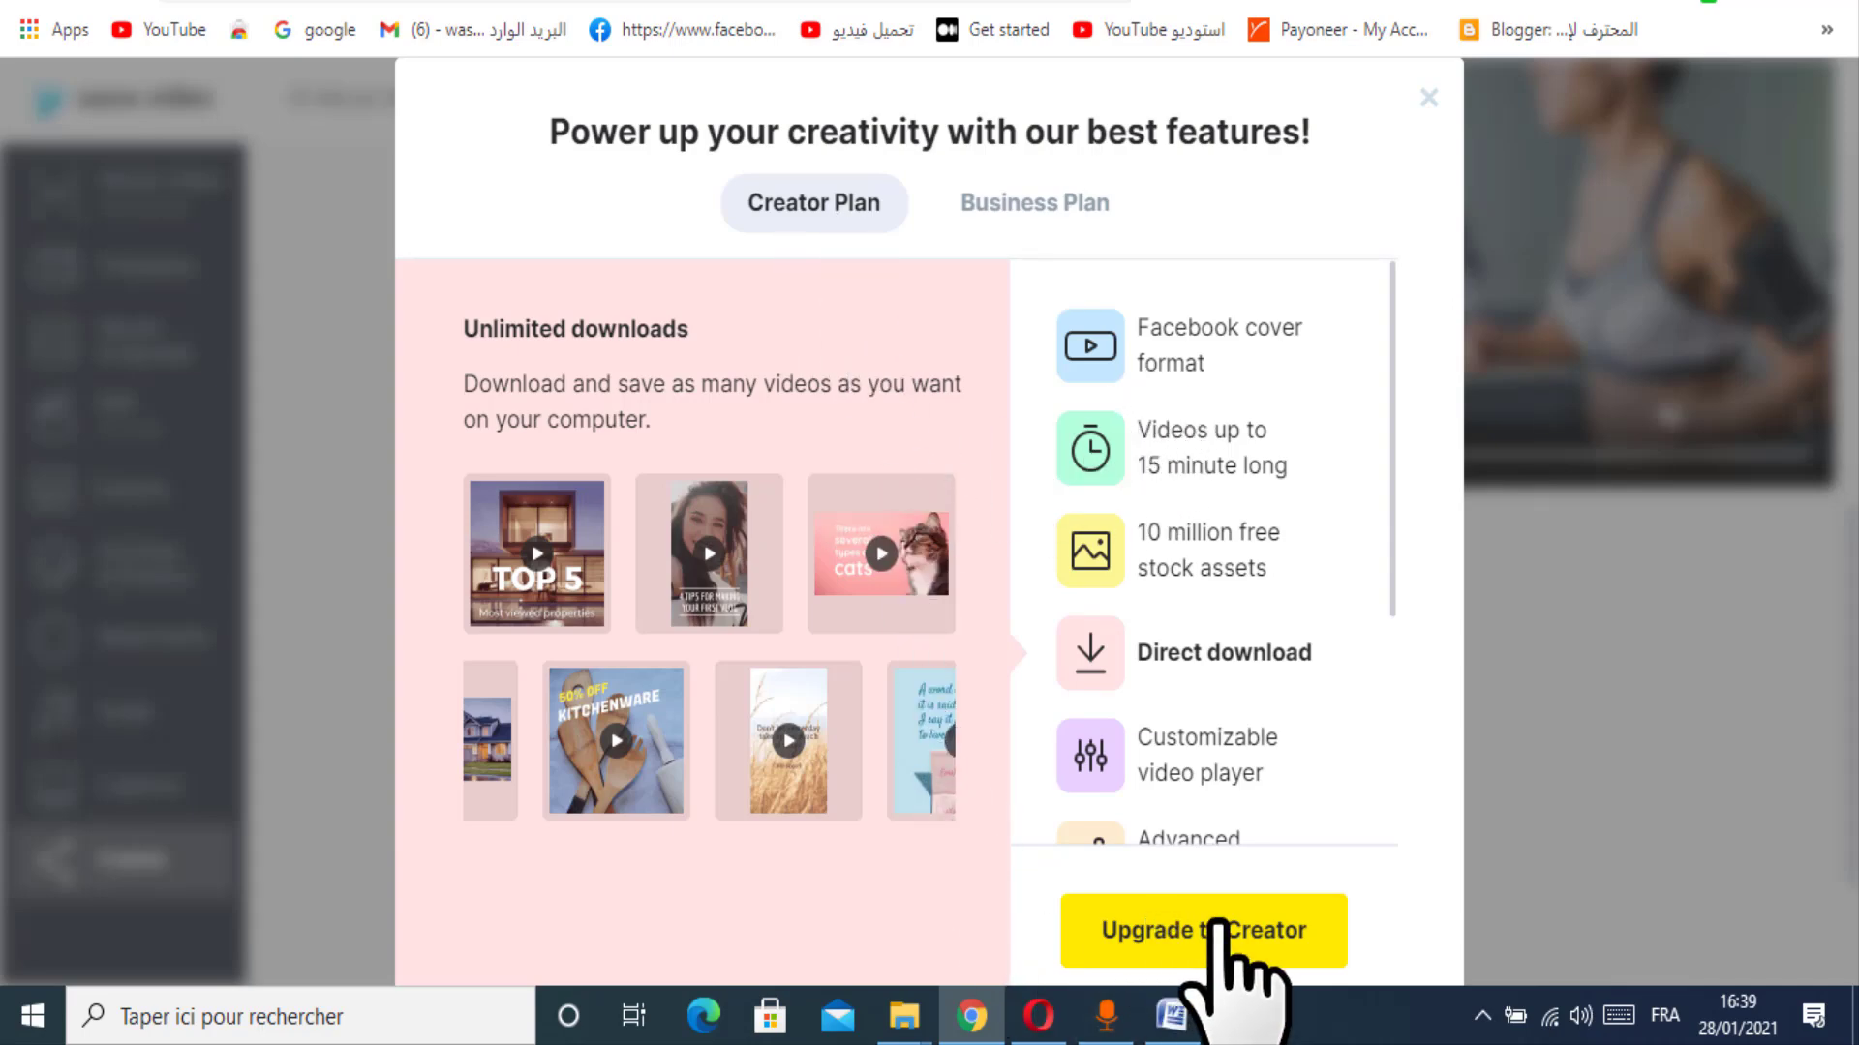
left_click(1043, 205)
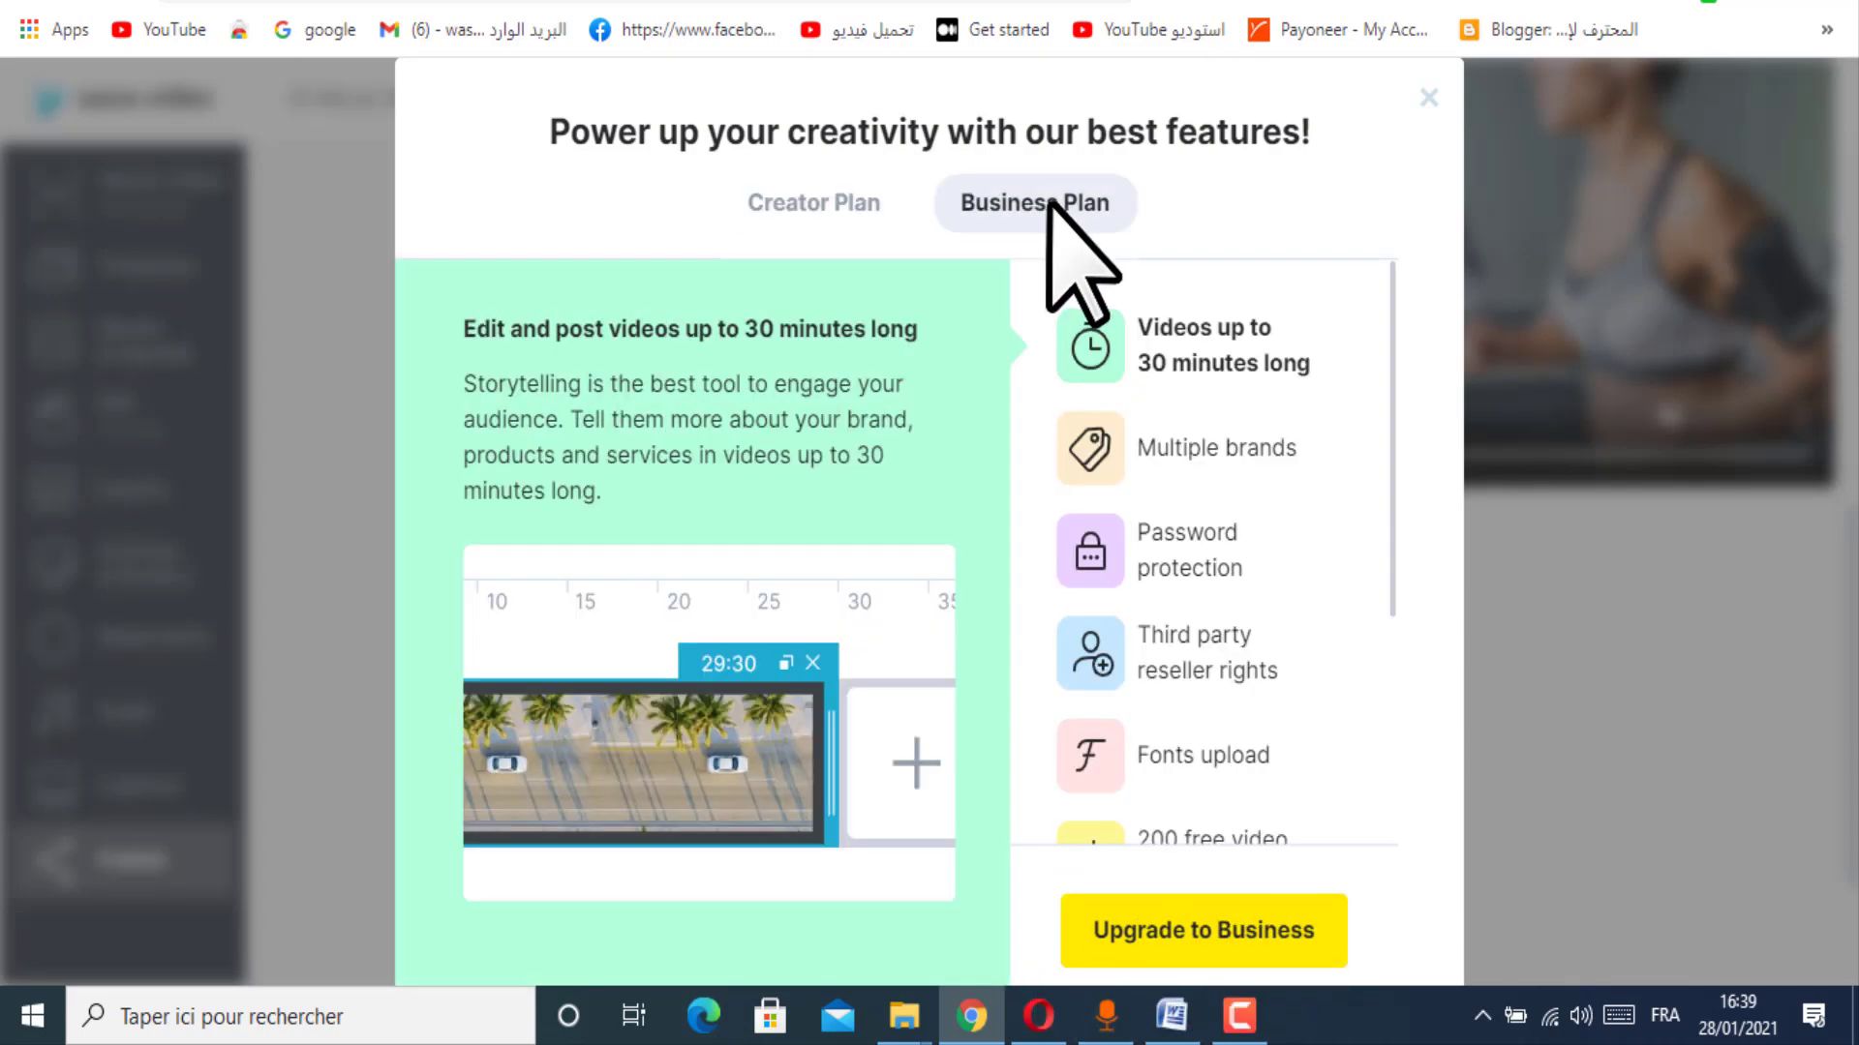
left_click(1429, 95)
Step: Open the finished video's own page, copy its landing page link and review the landing page settings
scroll(477, 929, "down", 2)
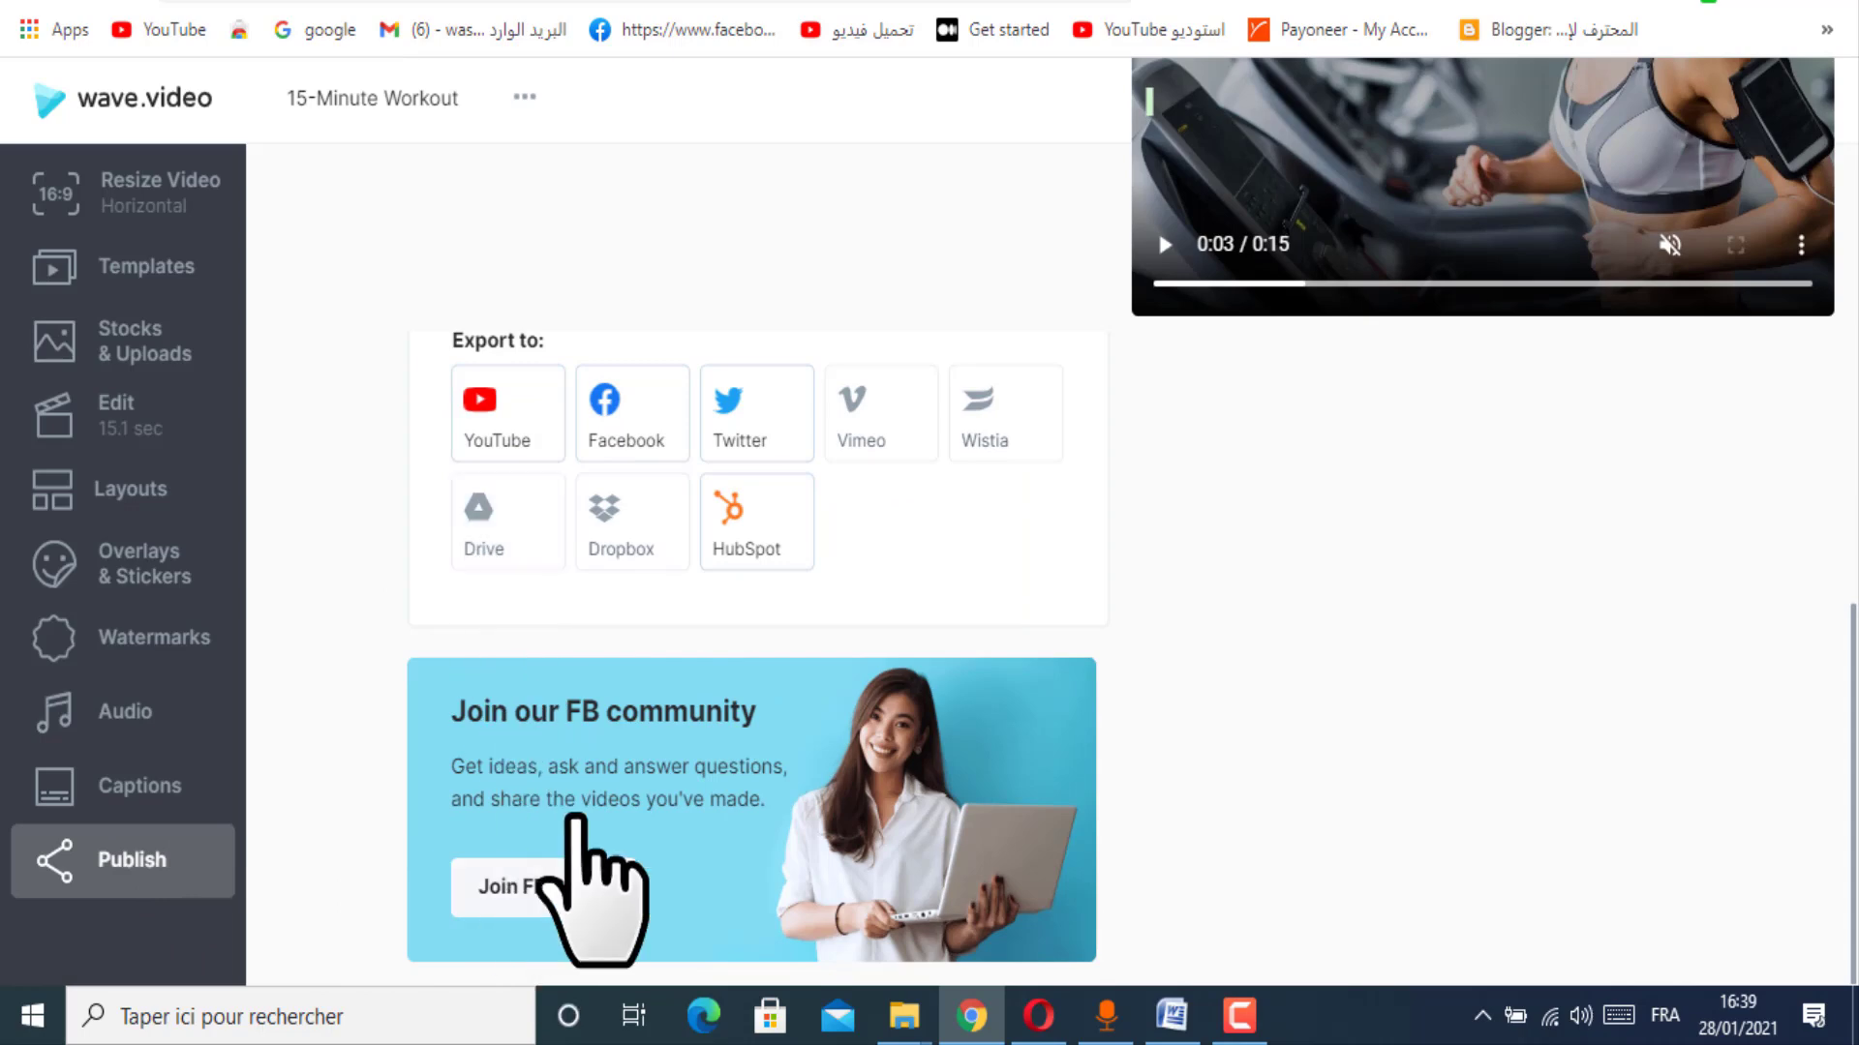
scroll(581, 852, "up", 4)
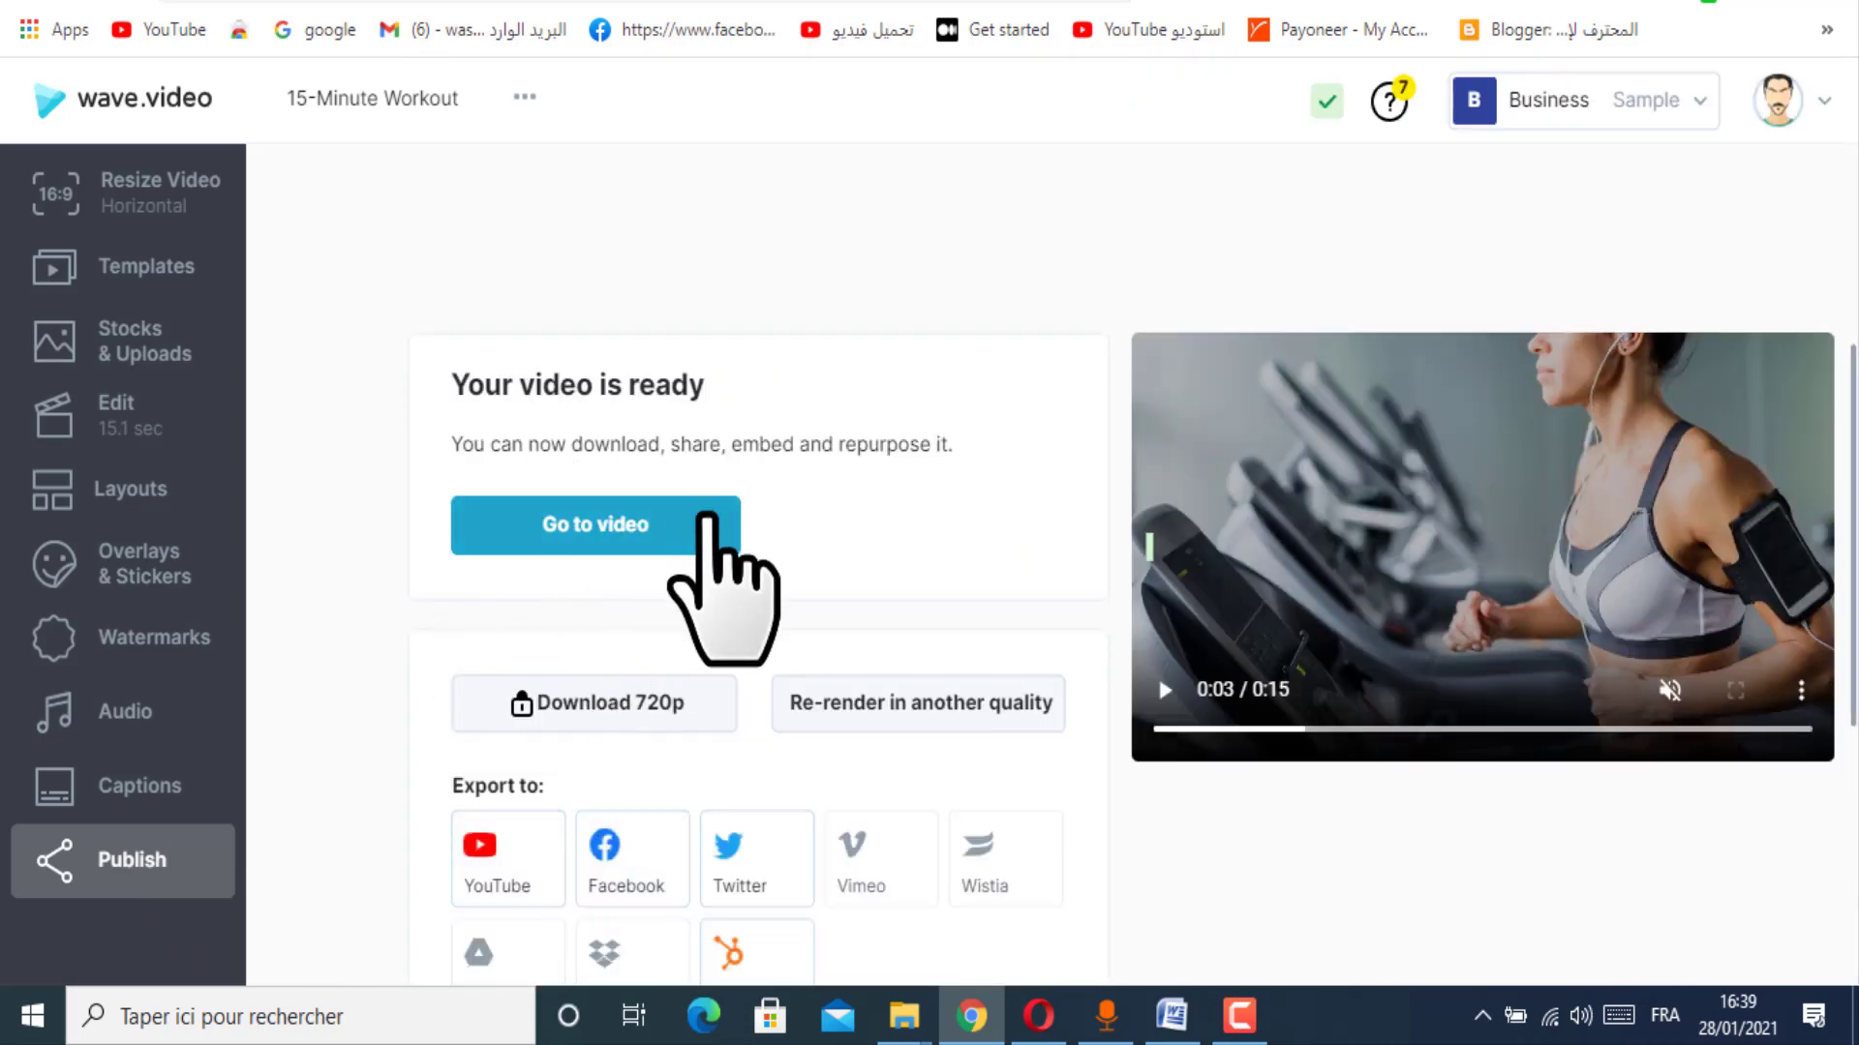
left_click(597, 535)
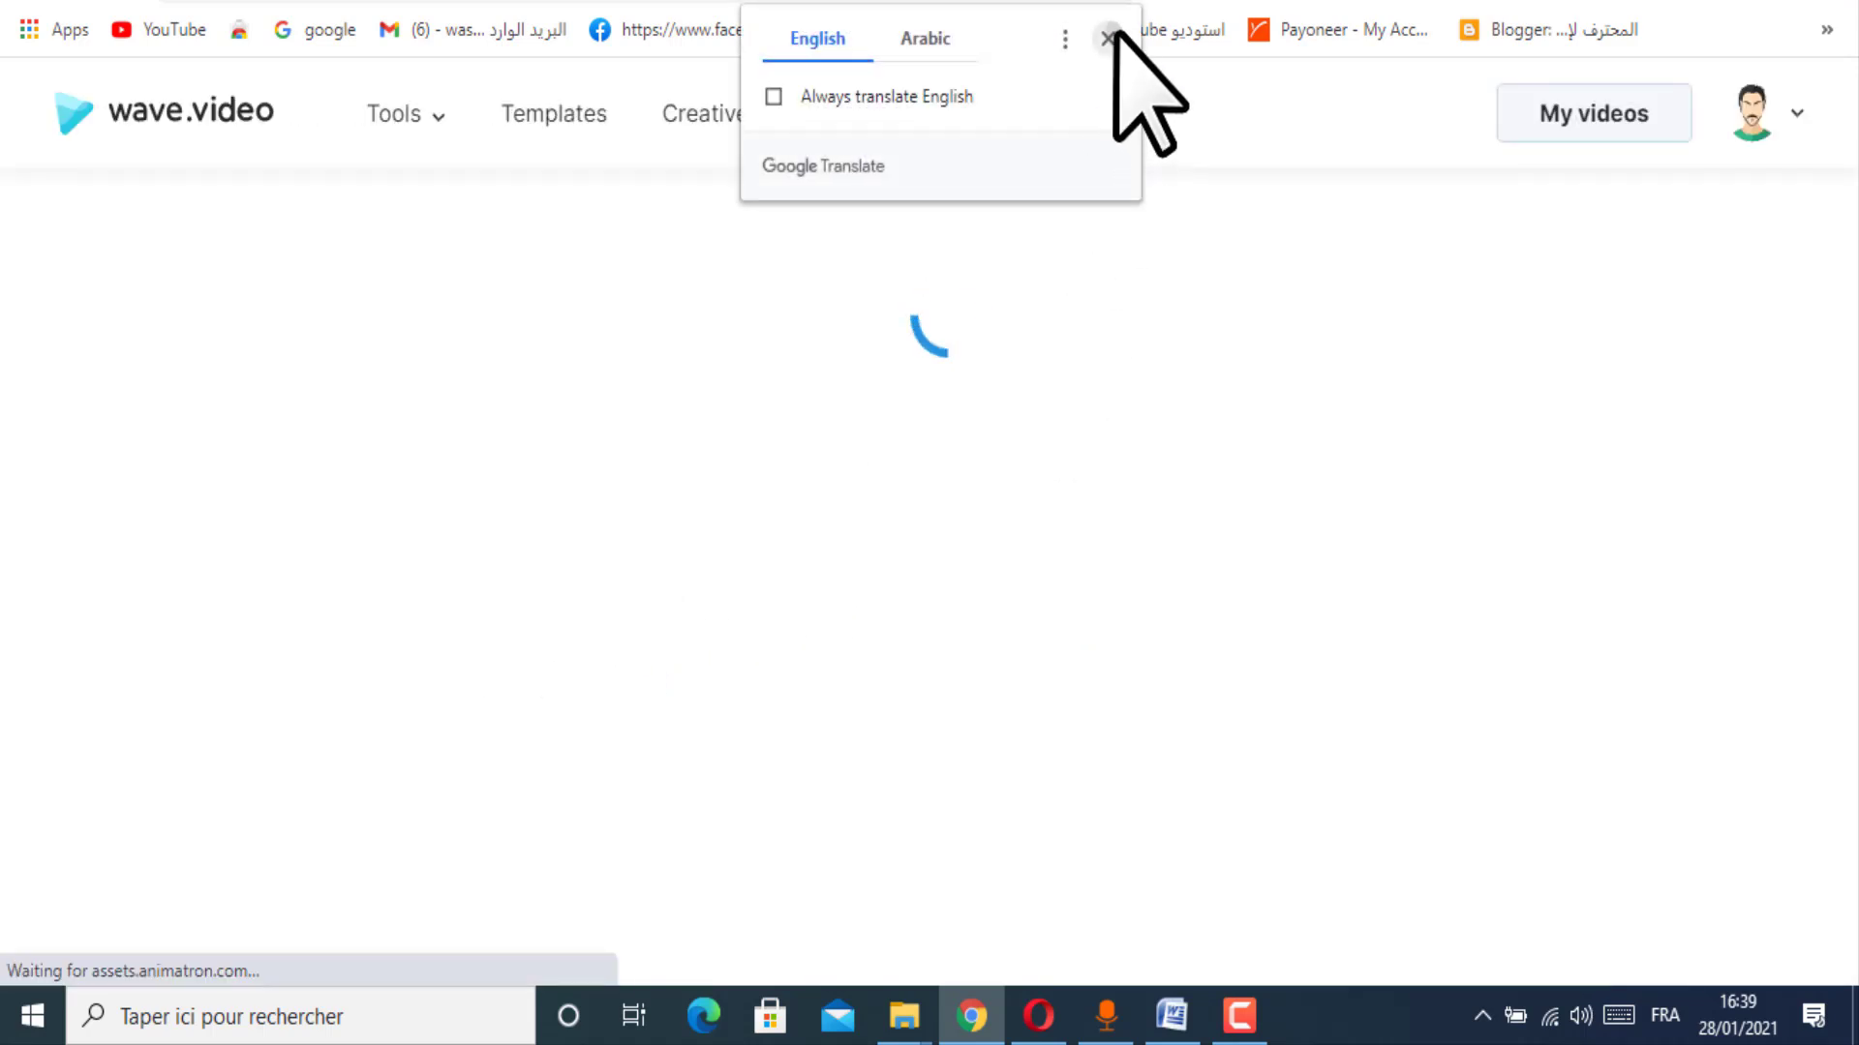
left_click(1109, 40)
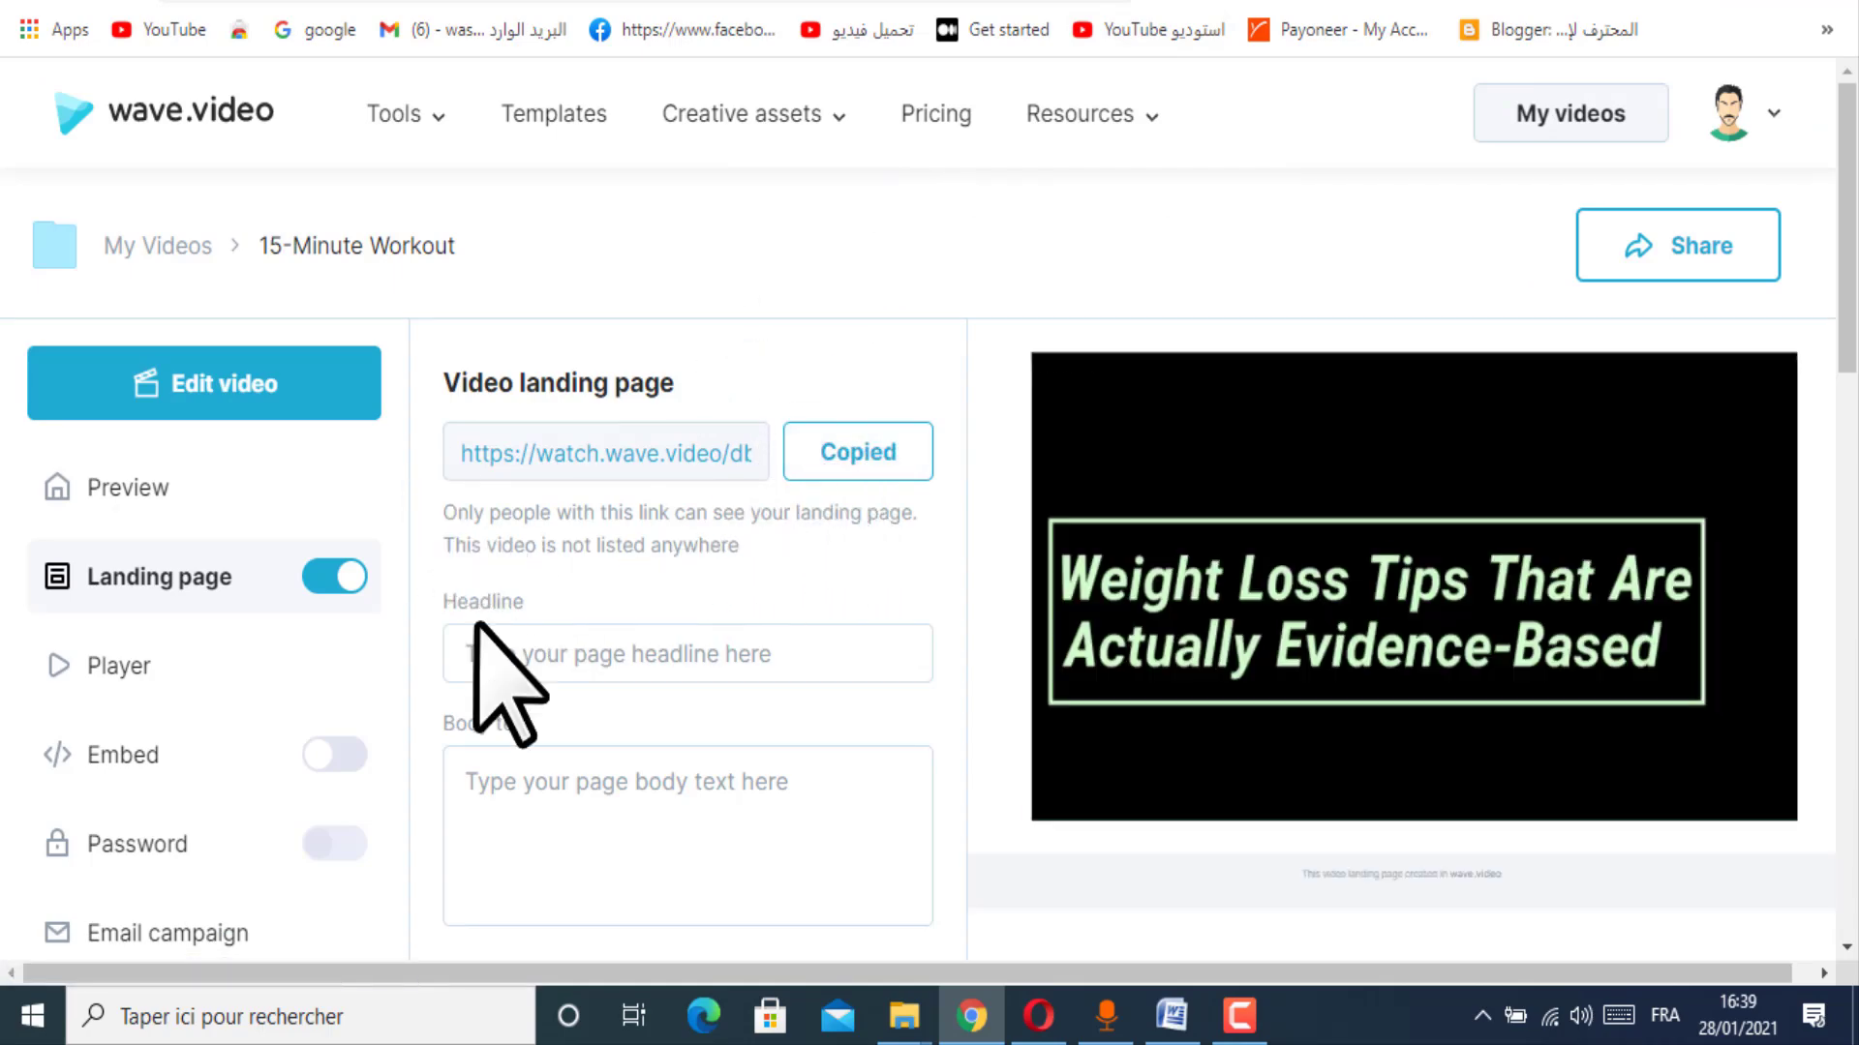
scroll(236, 851, "down", 10)
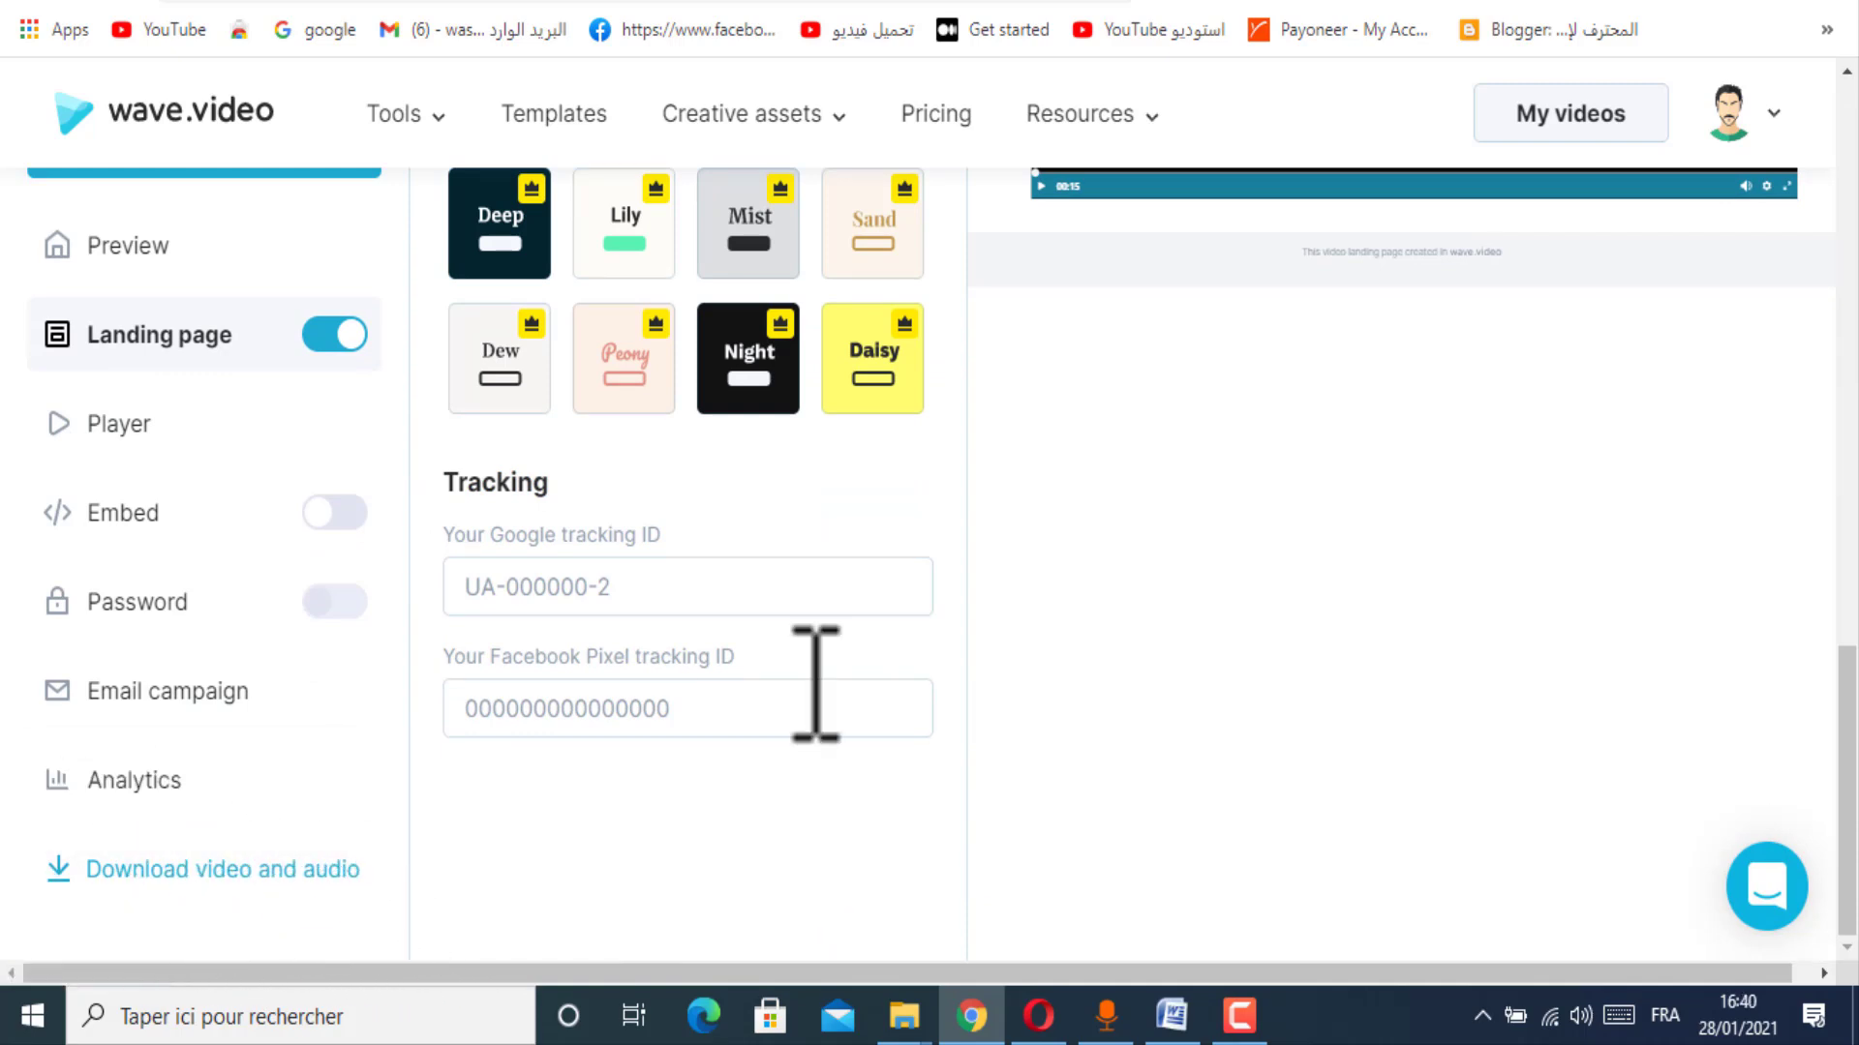
Step: Open the copied landing page link in a new browser tab
left_click(1587, 0)
right_click(963, 0)
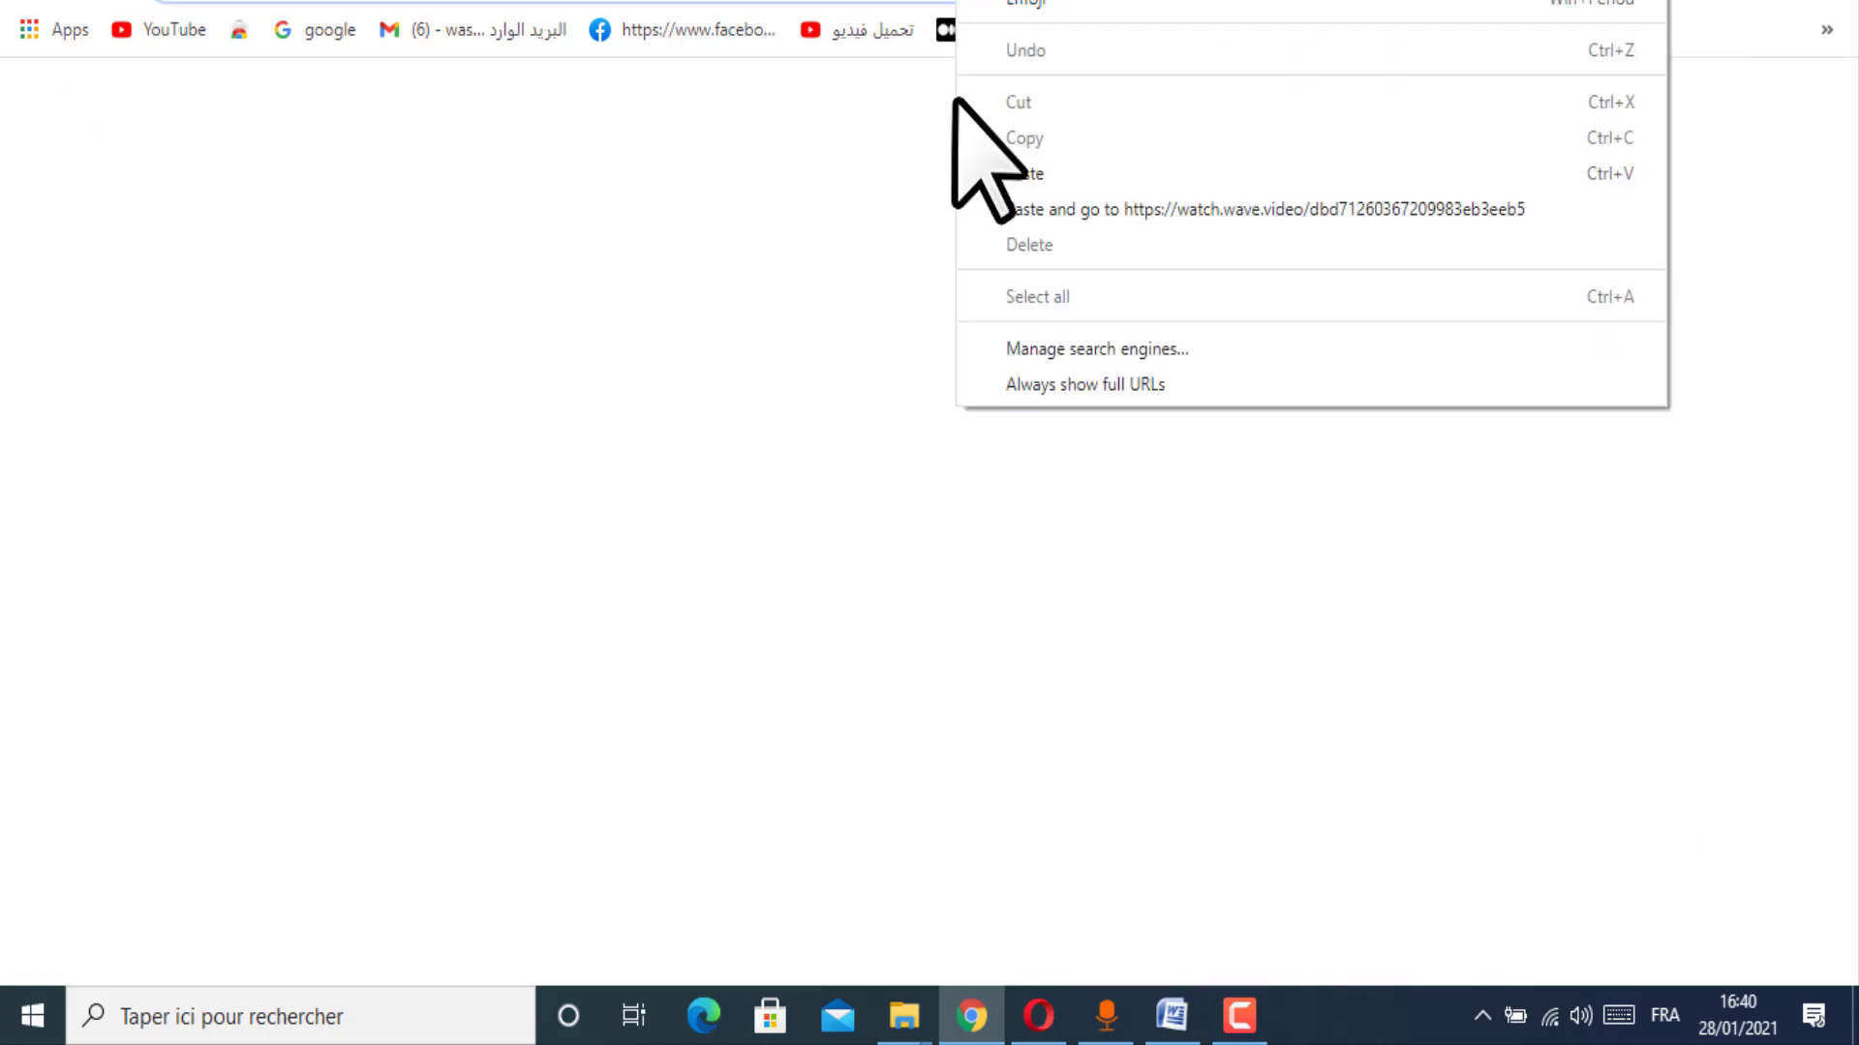
left_click(1068, 208)
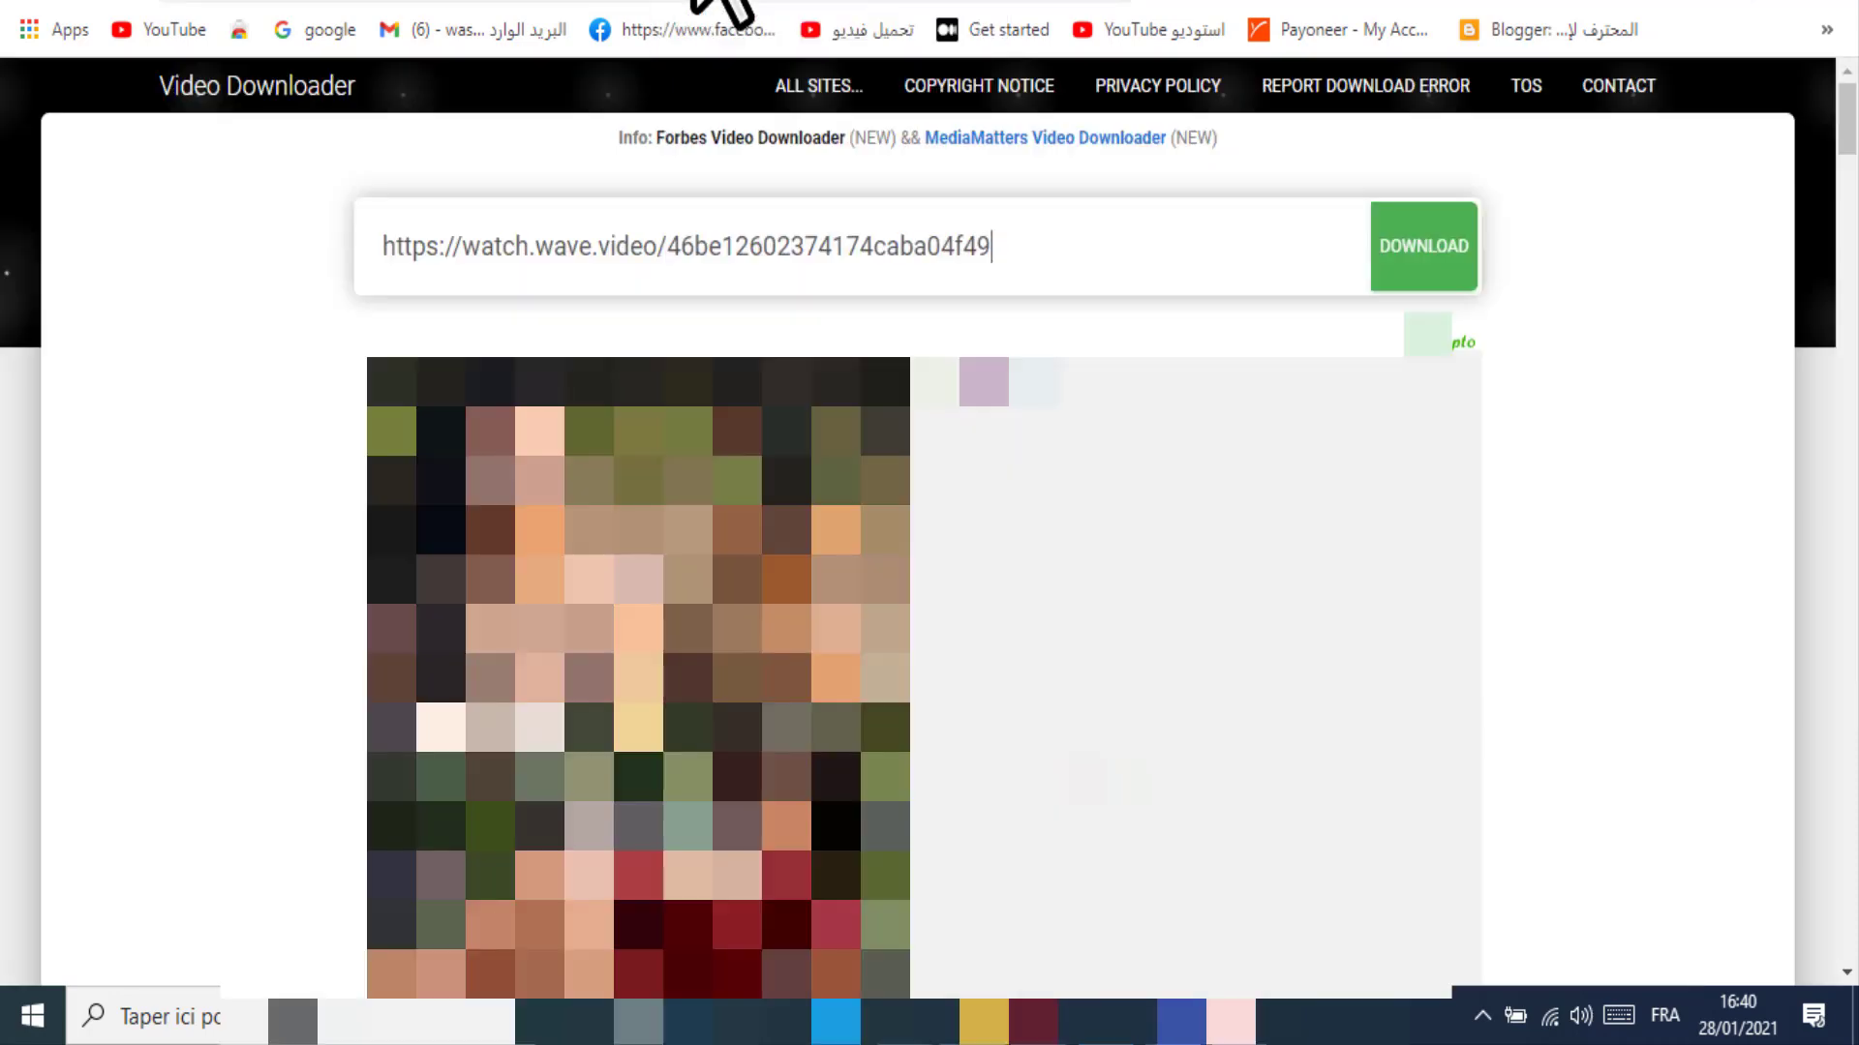
Step: Replace the old link on the Video Downloader site with the copied one and fetch its download options
triple_click(453, 250)
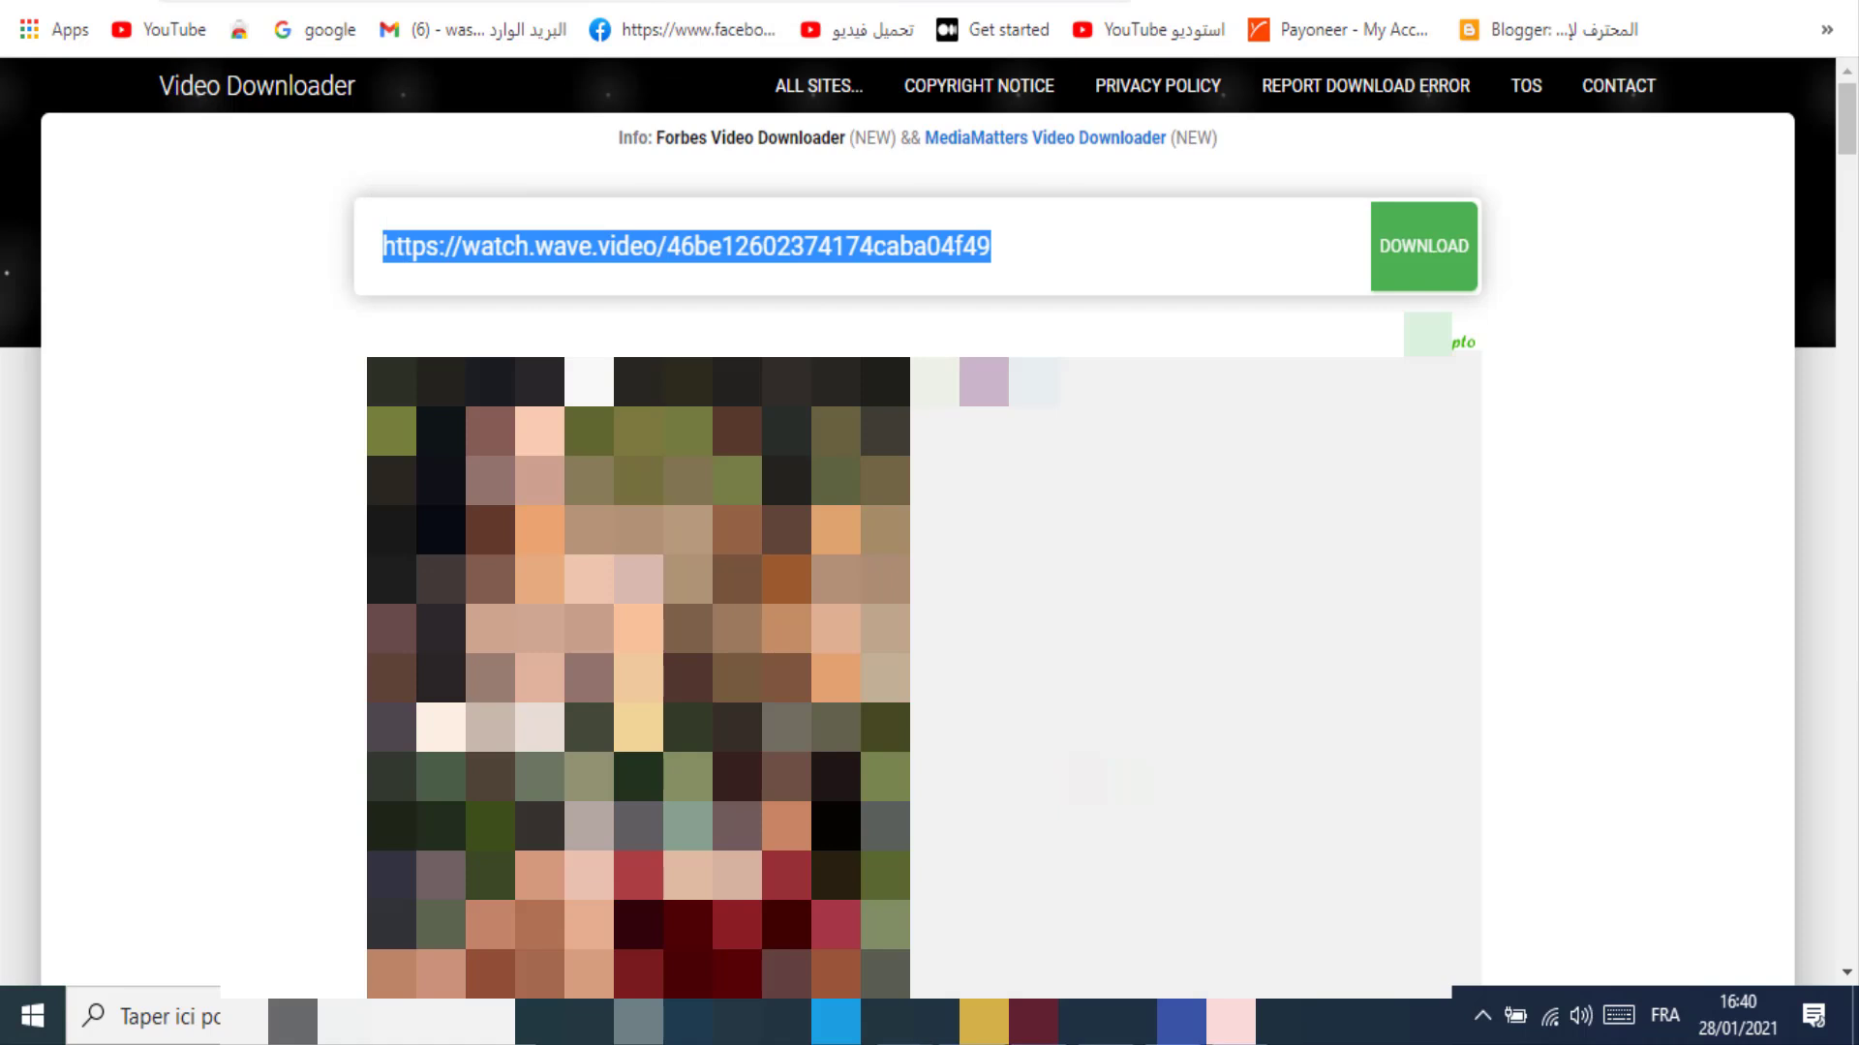
key("ctrl+v")
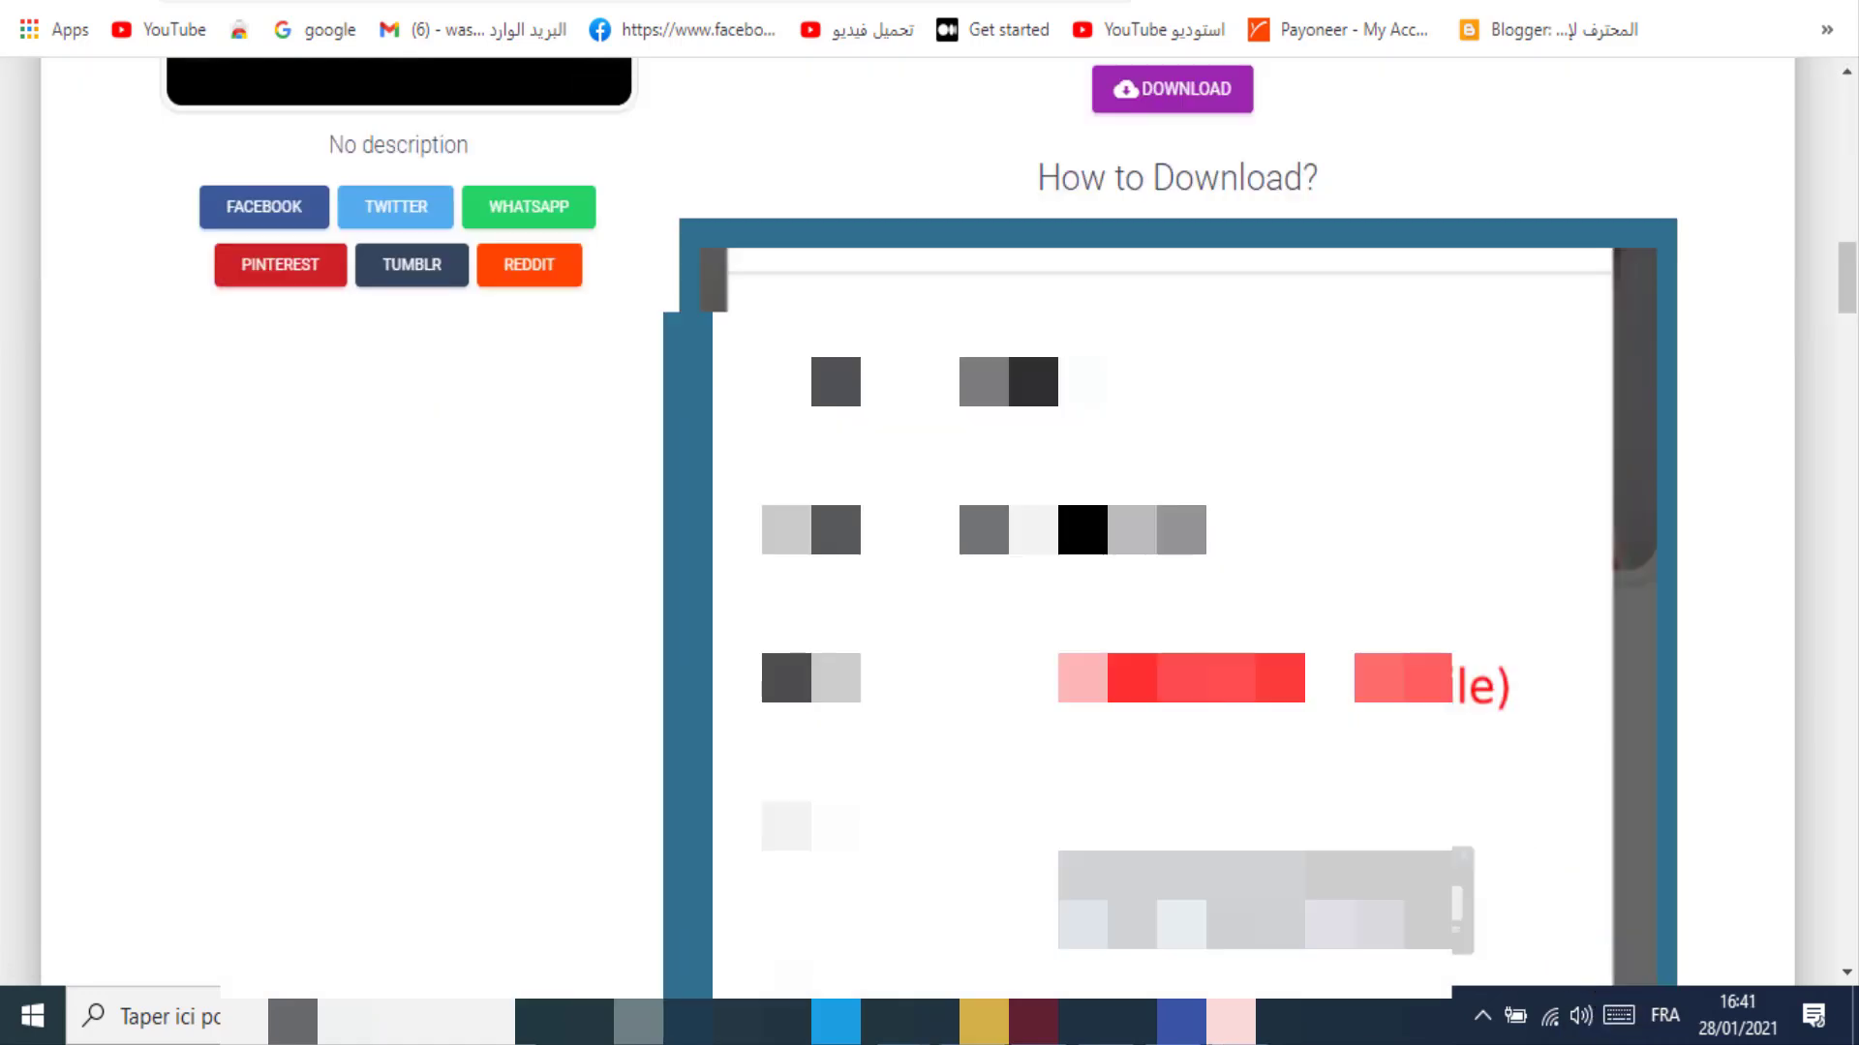
scroll(1012, 567, "up", 3)
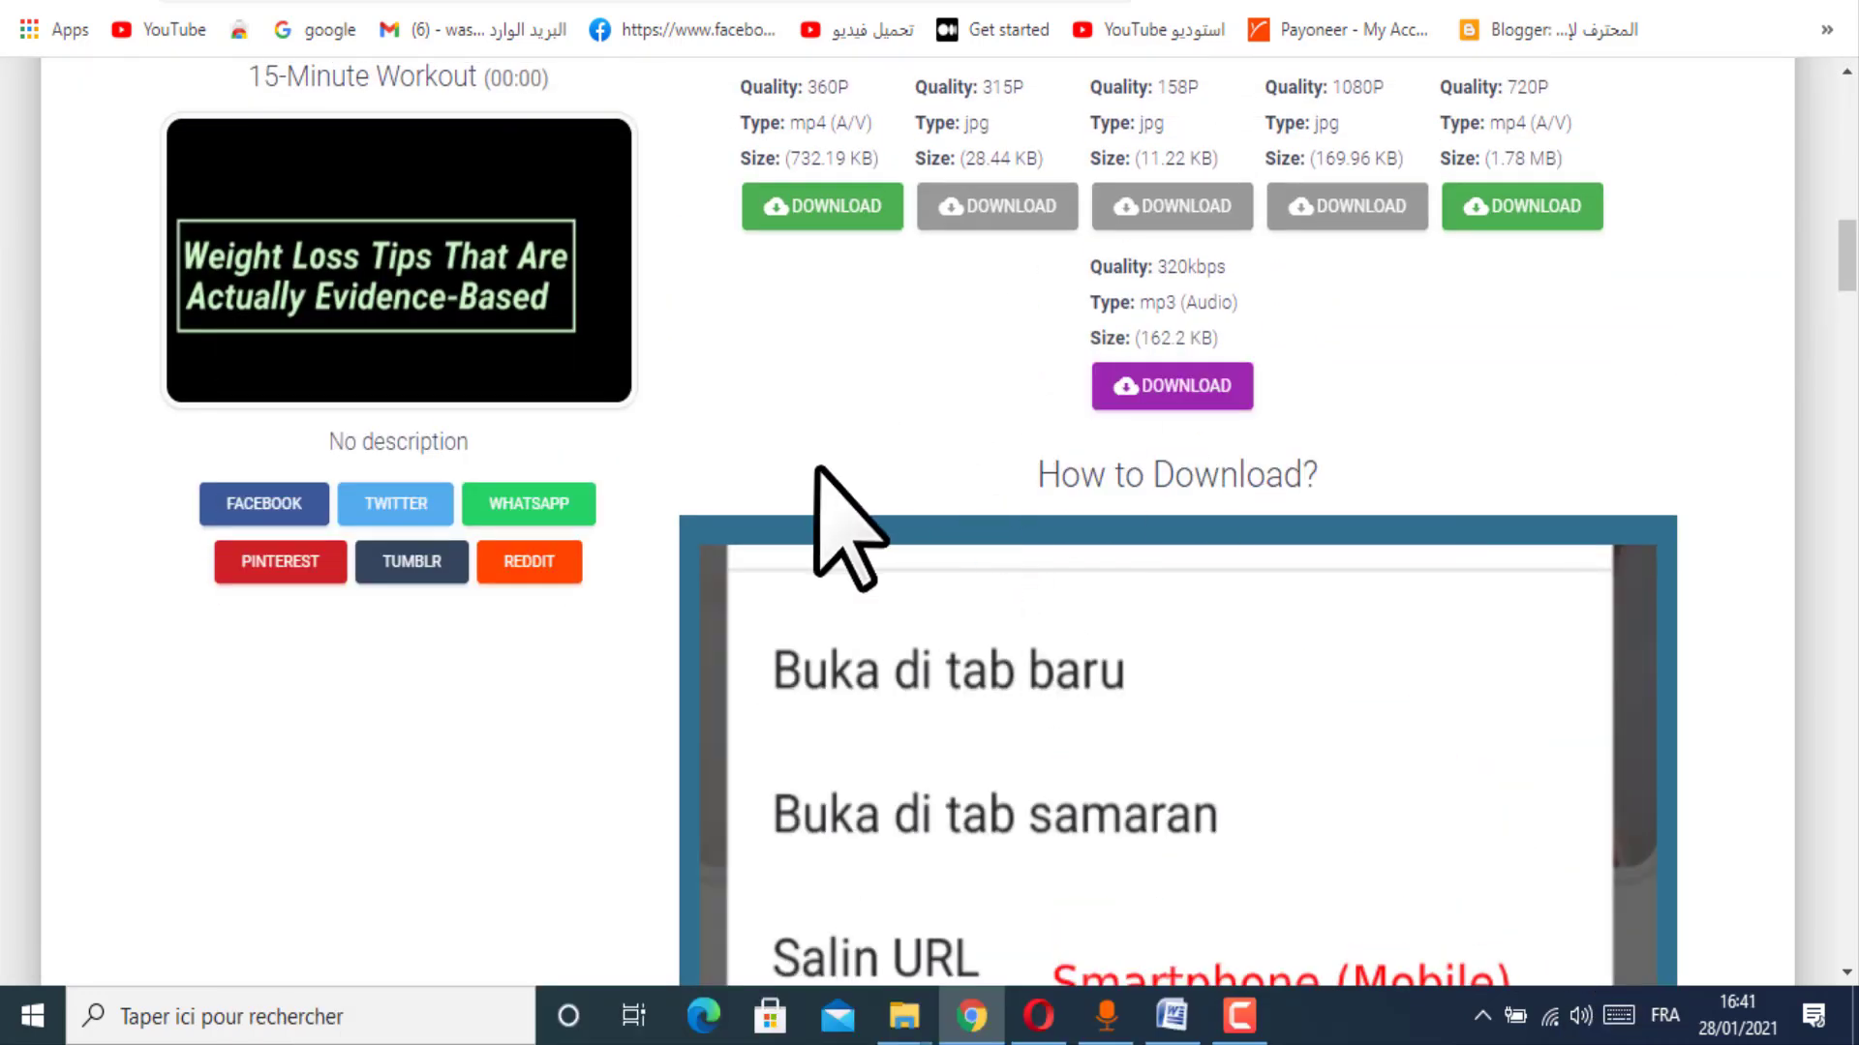
left_click(1228, 1026)
left_click(1227, 1026)
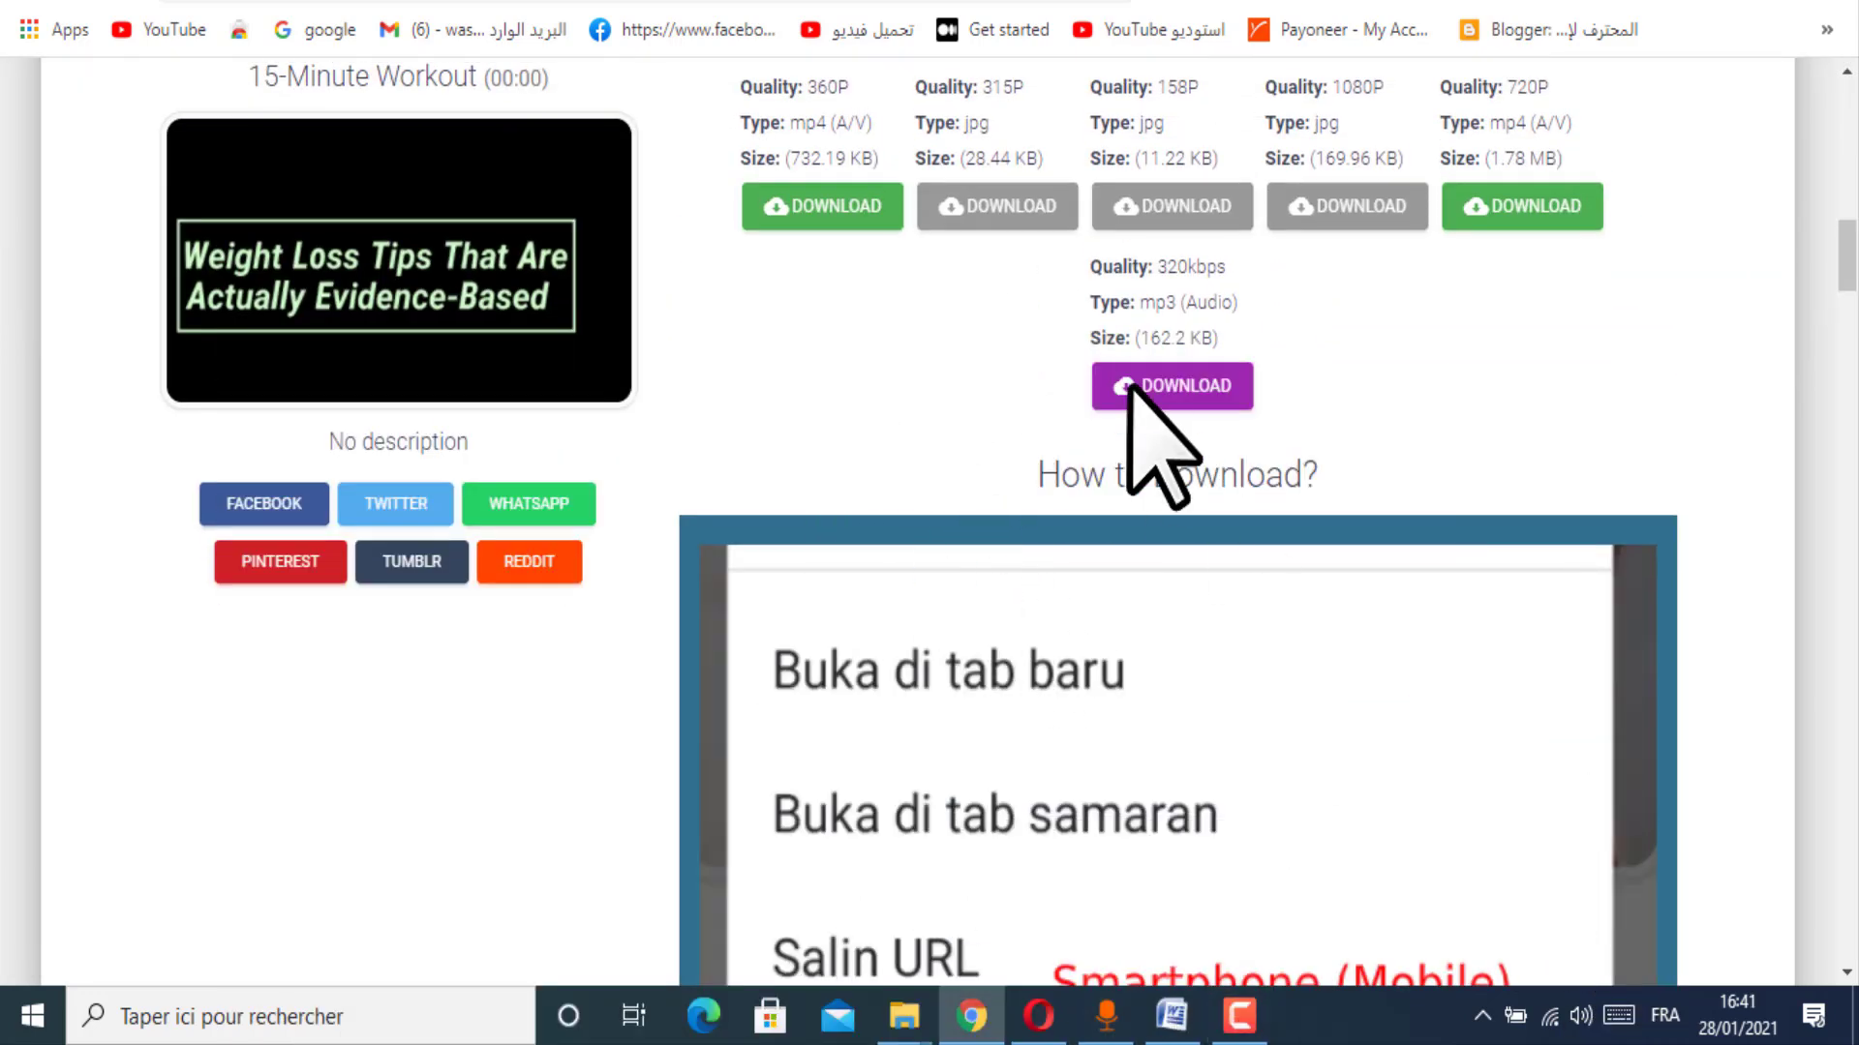
Step: Download the 360P mp4 version of the video and leave the blank tab that opens
scroll(789, 413, "up", 2)
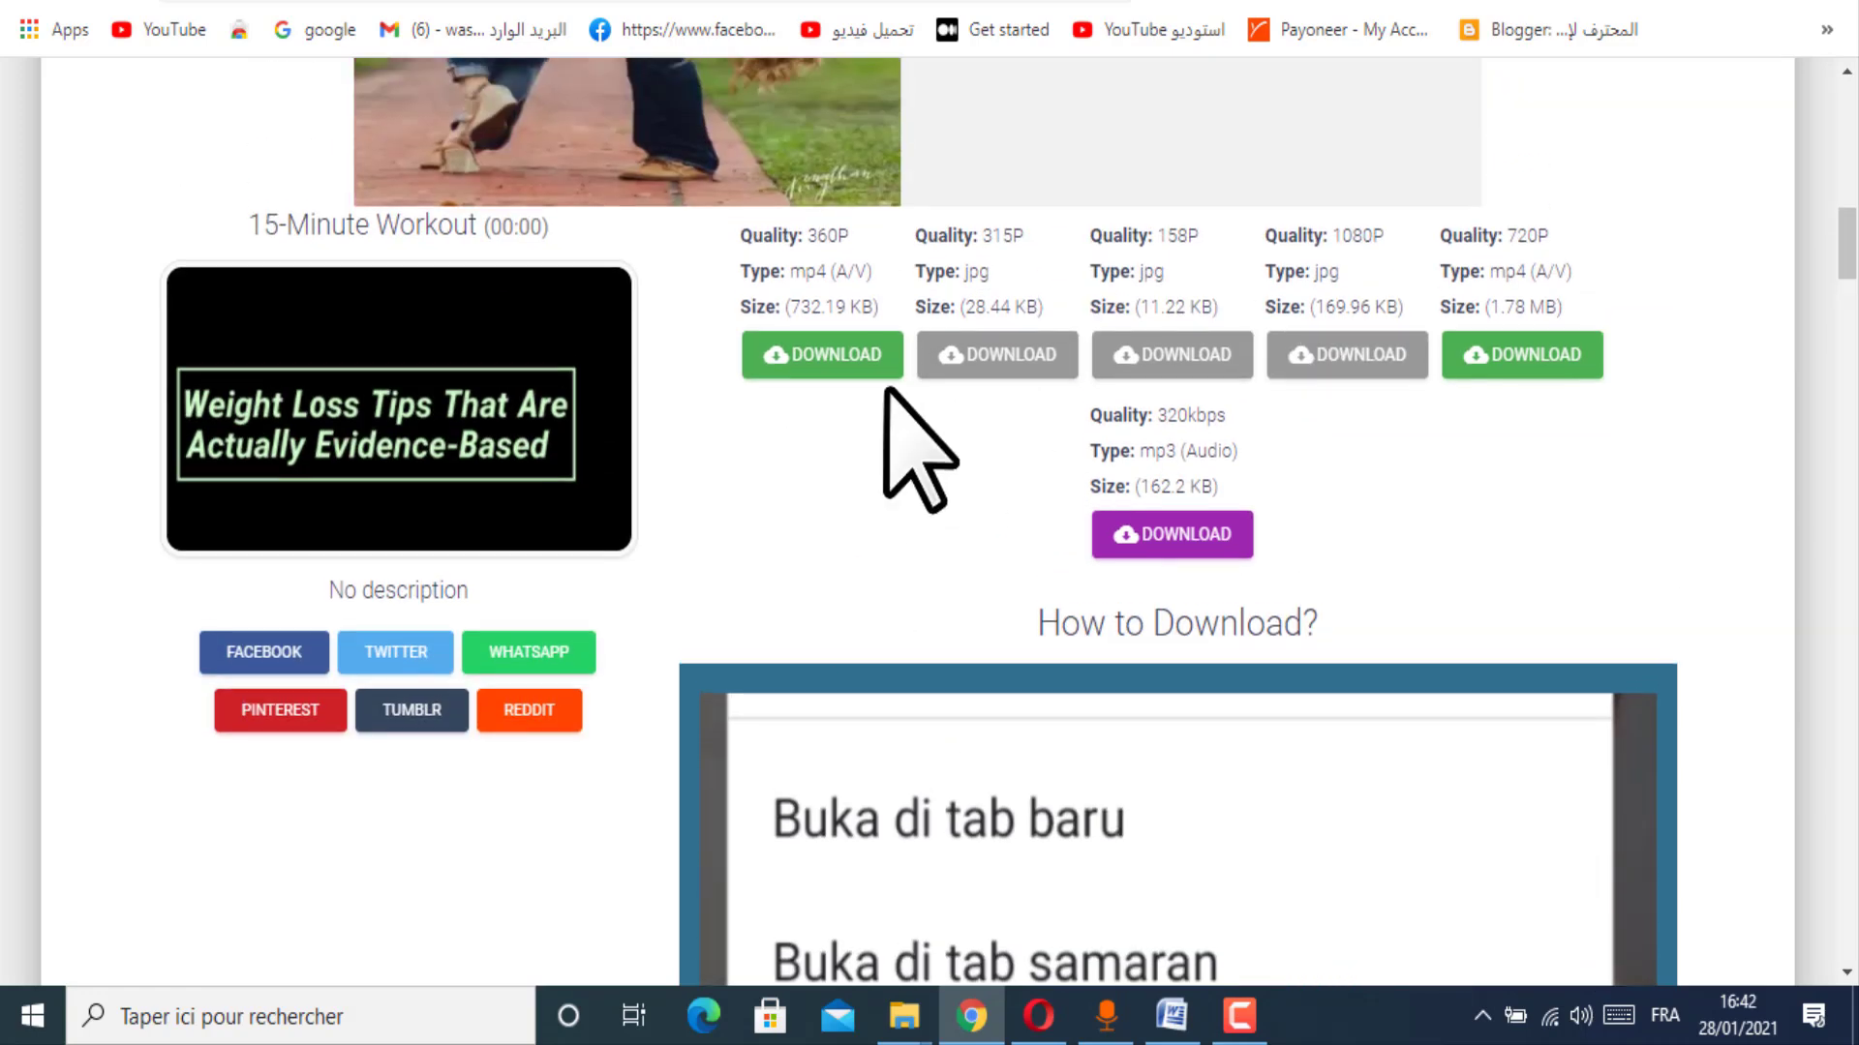
left_click(829, 366)
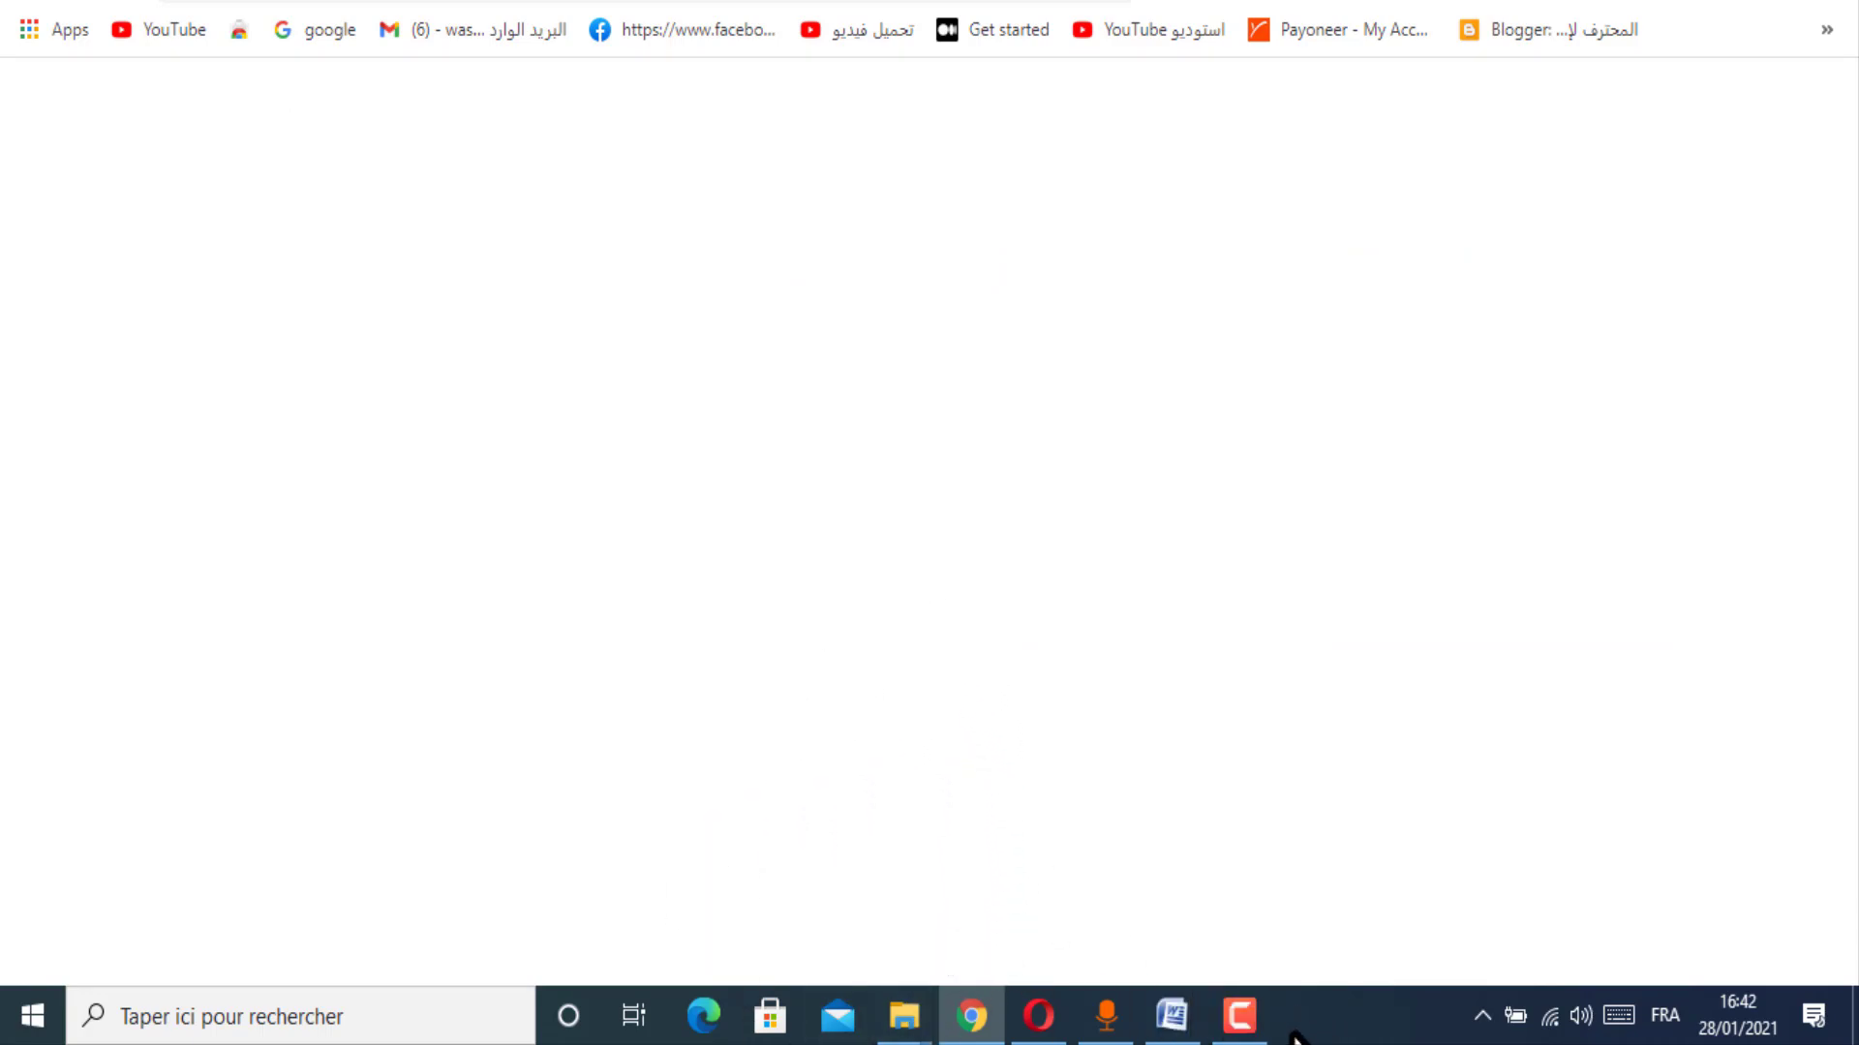
left_click(716, 2)
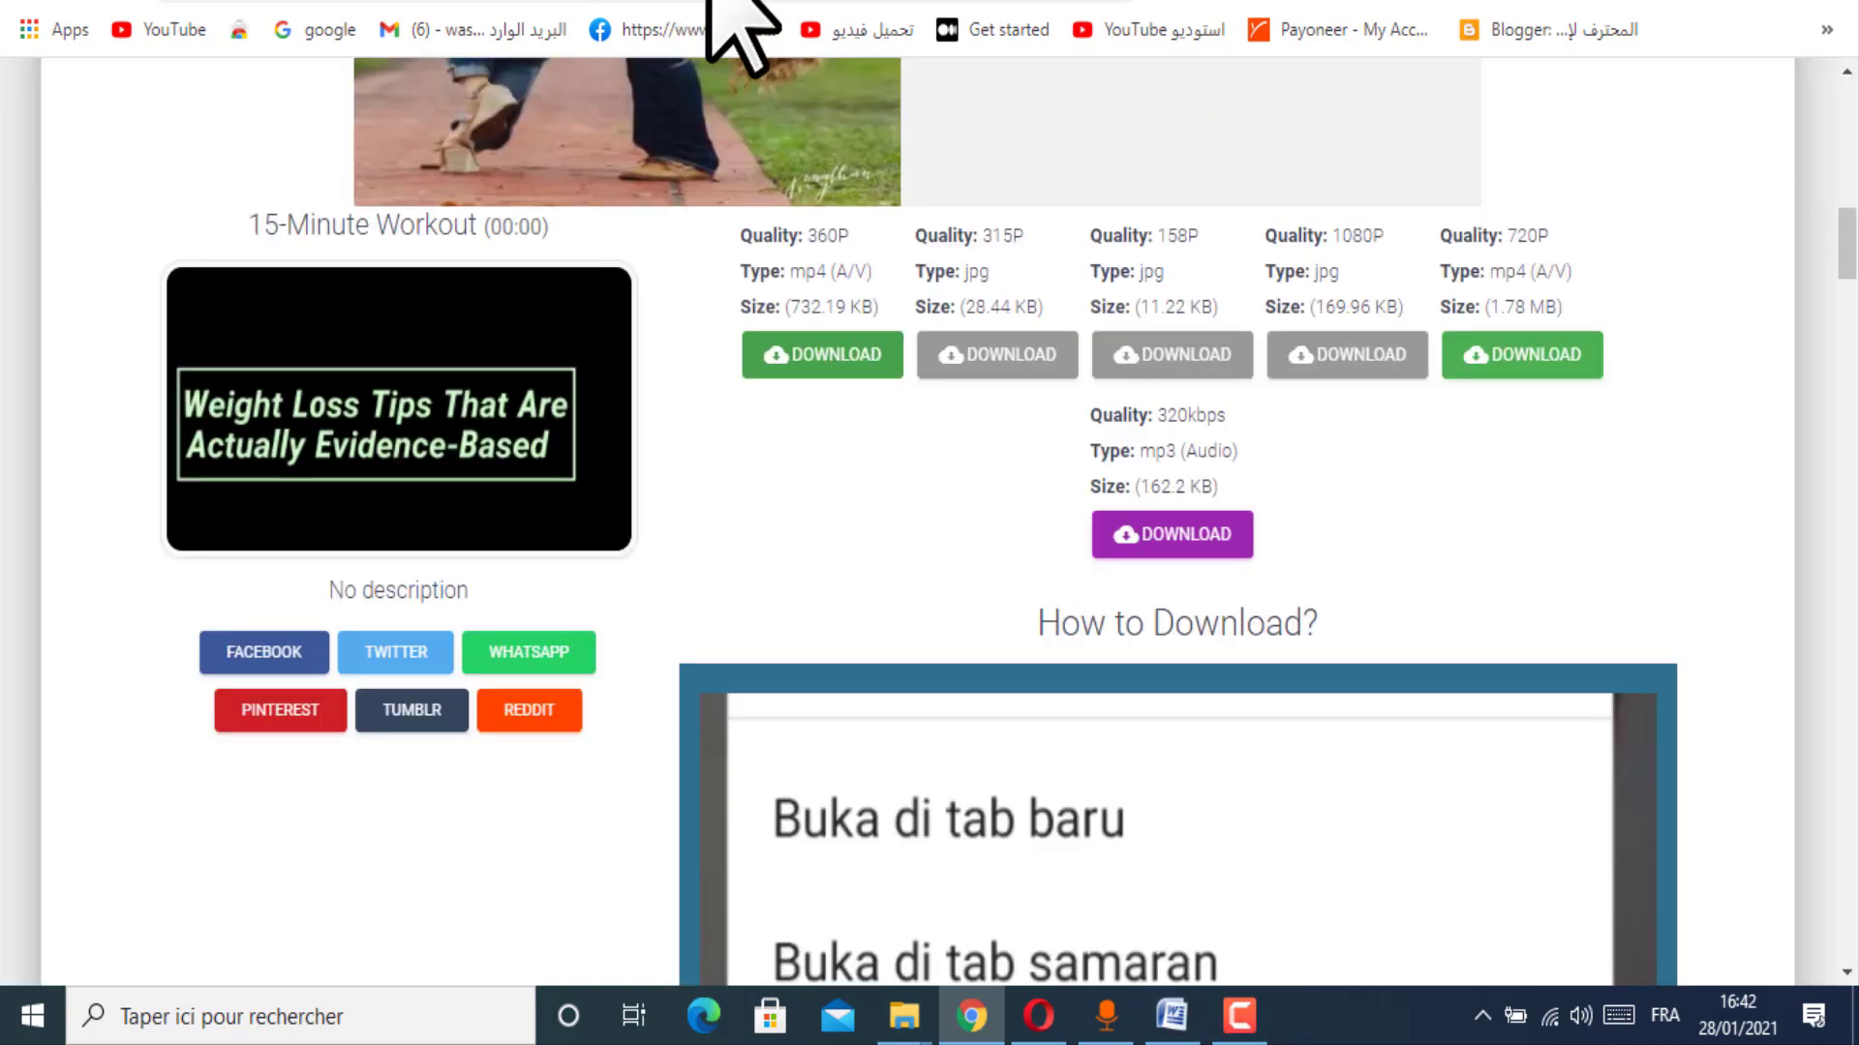
left_click(755, 2)
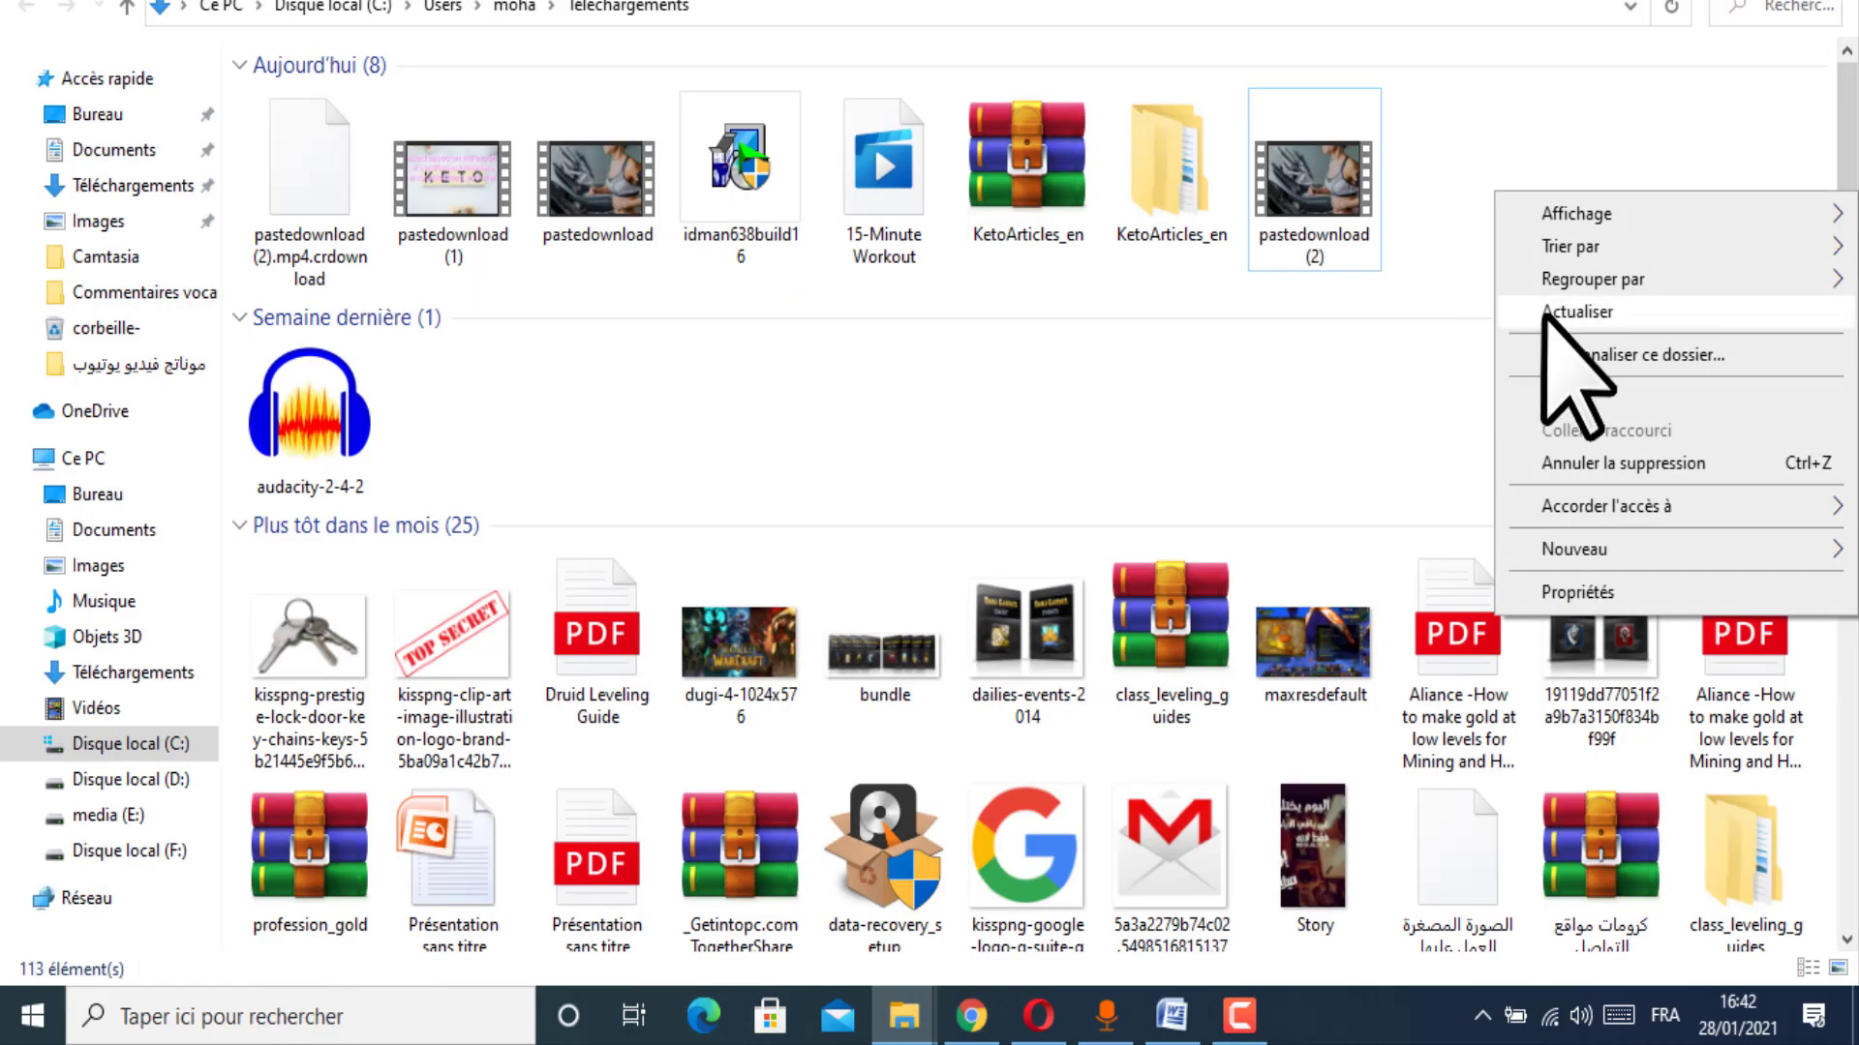
Step: Play the downloaded "pastedownload (2)" video from the Téléchargements folder, skip ahead through it, and return to the browser
left_click(1120, 465)
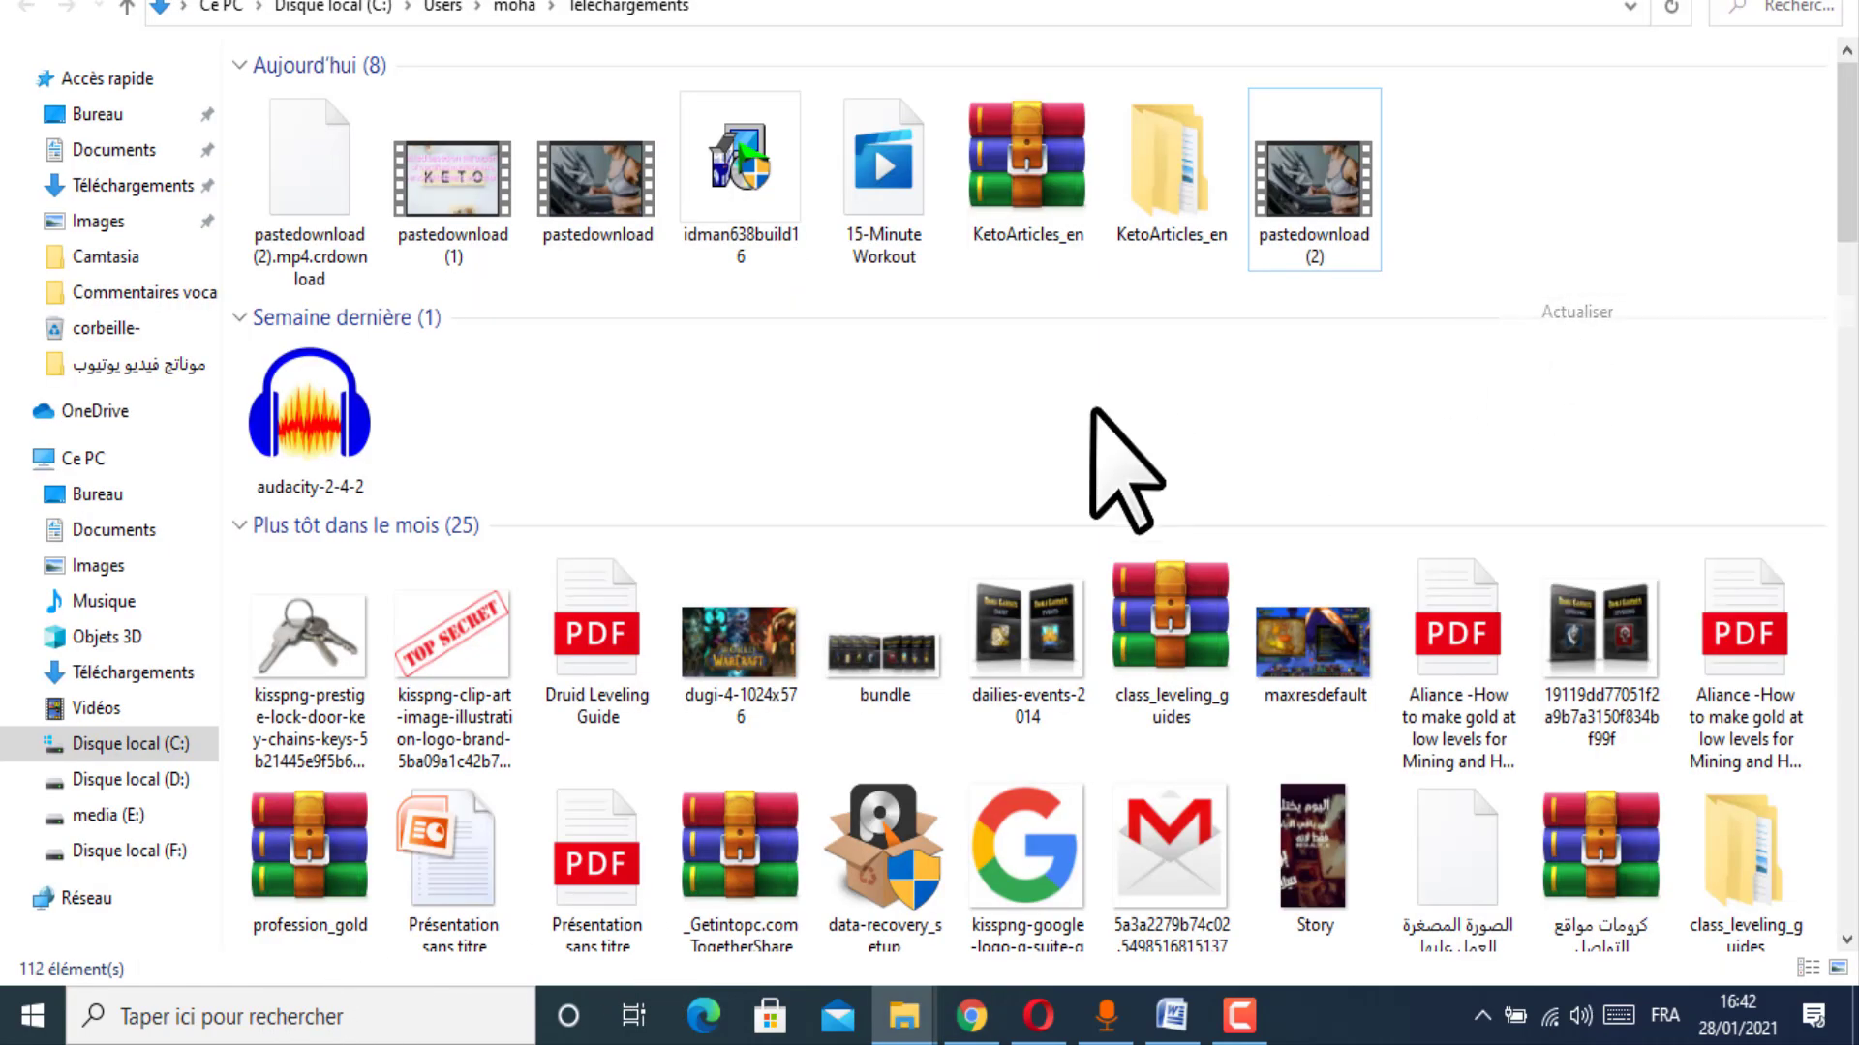
double_click(291, 244)
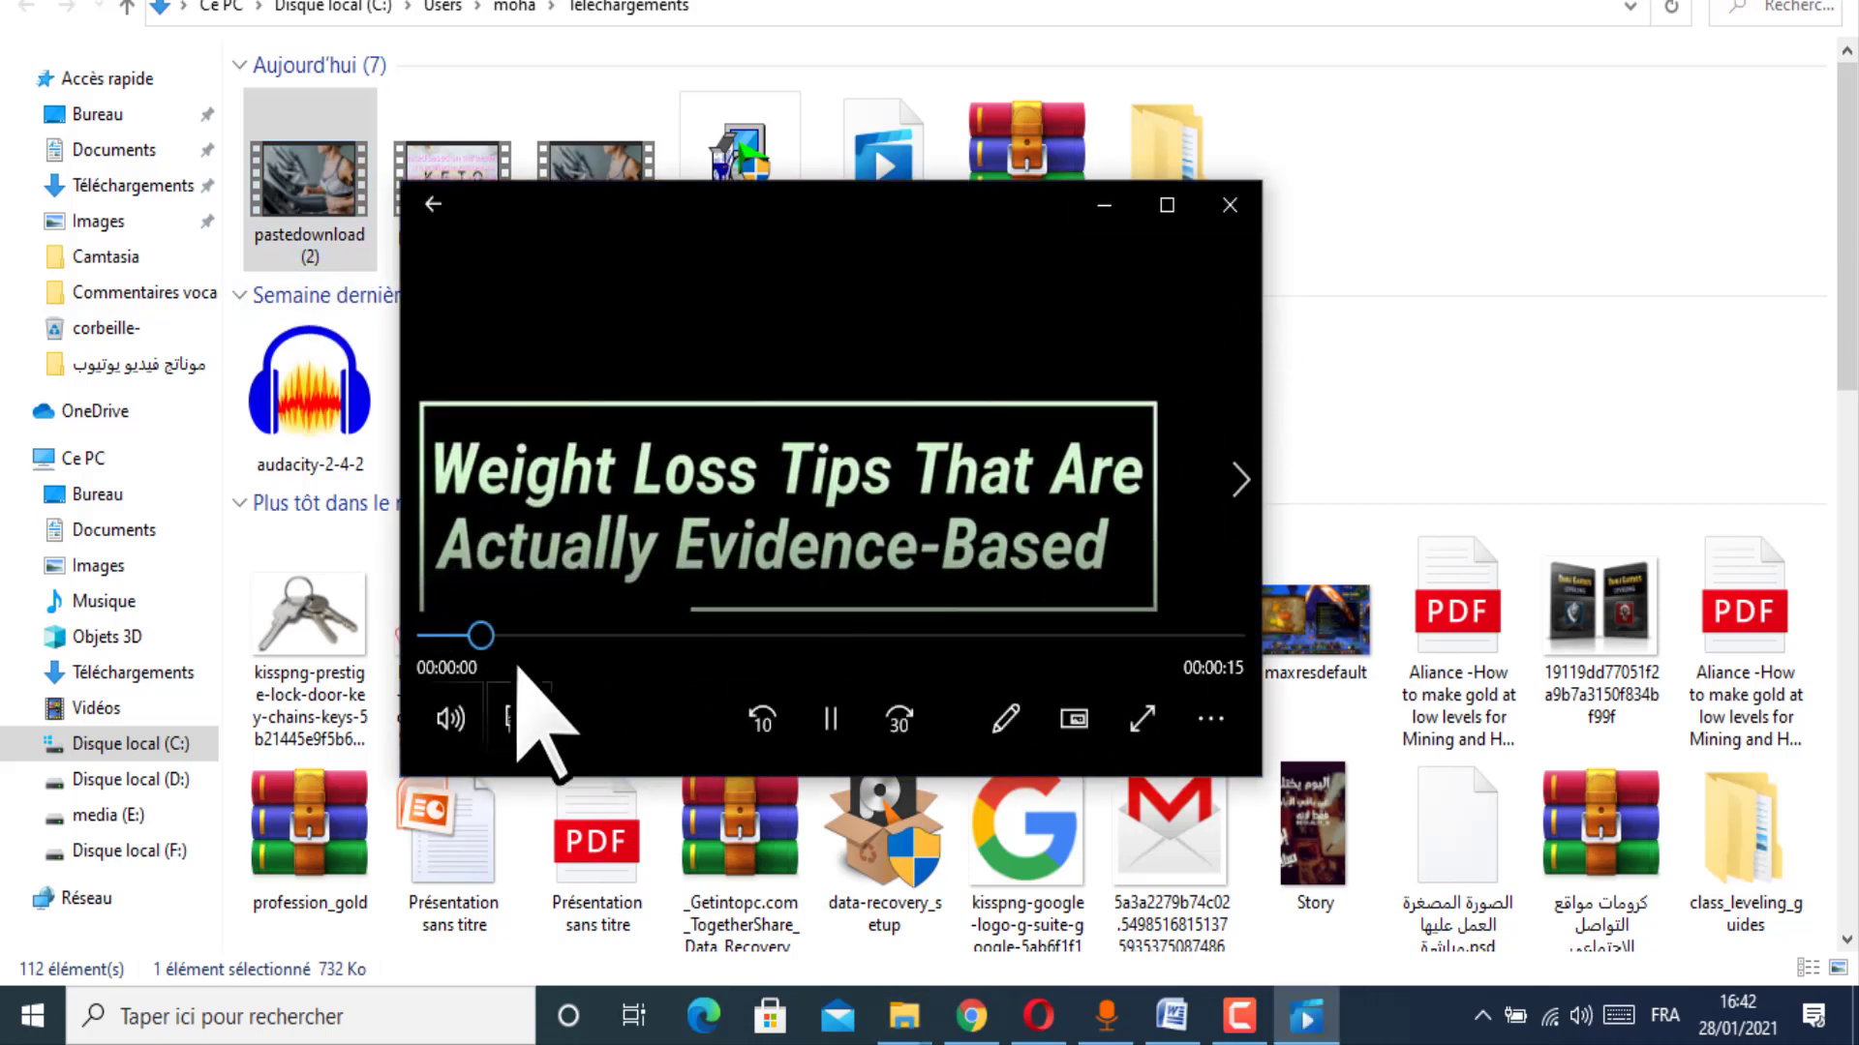
left_click_drag(605, 636, 1100, 684)
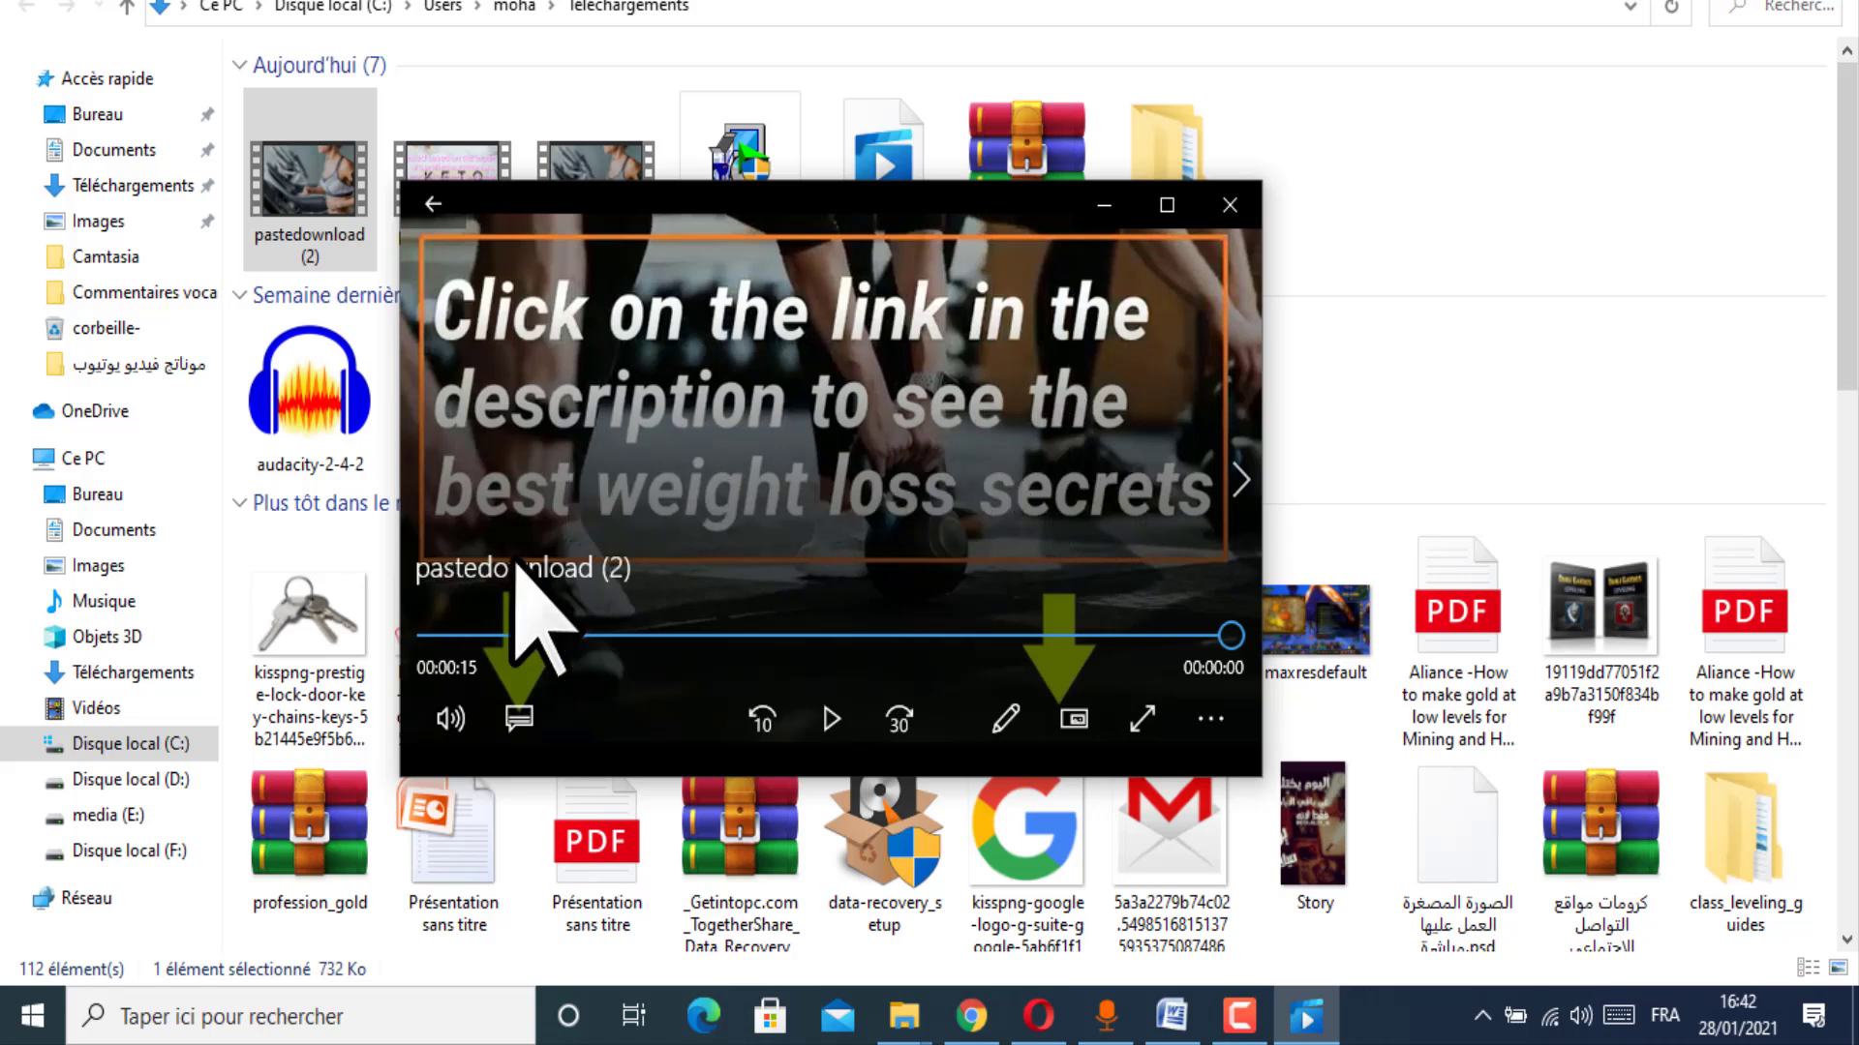
left_click(1229, 204)
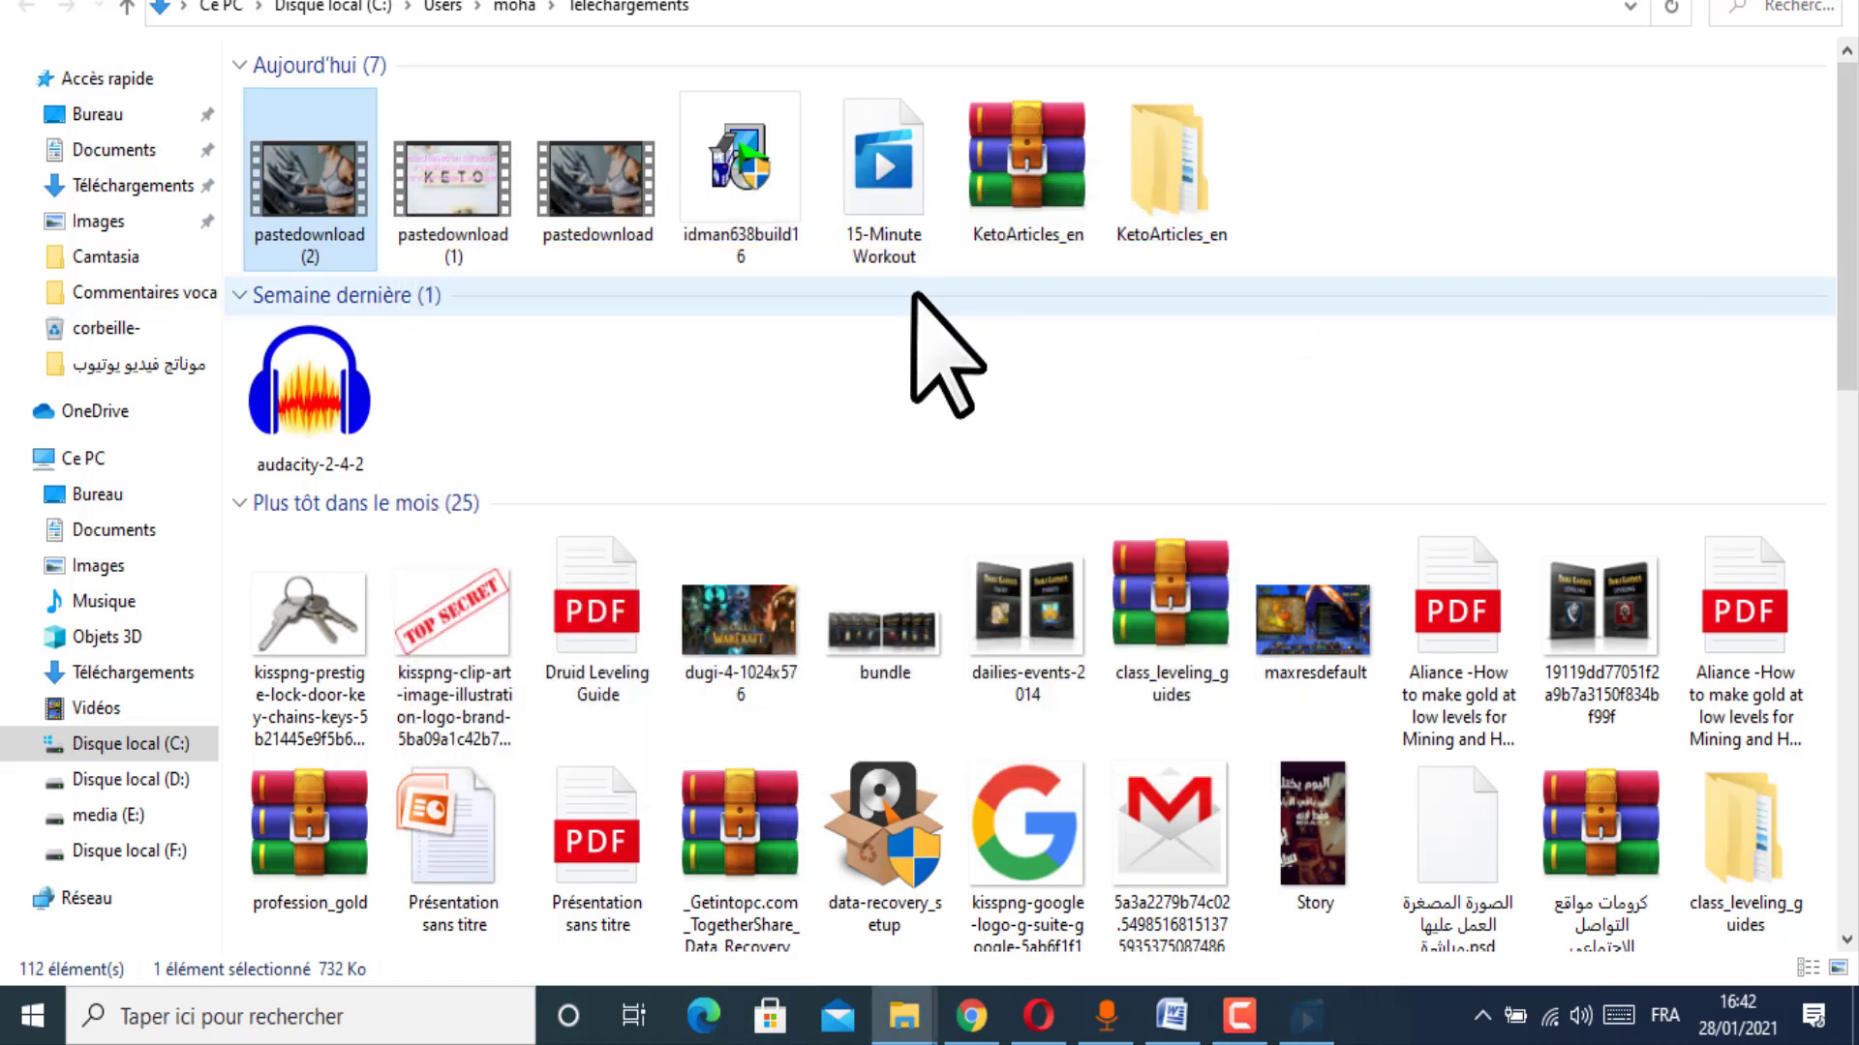
left_click(1694, 5)
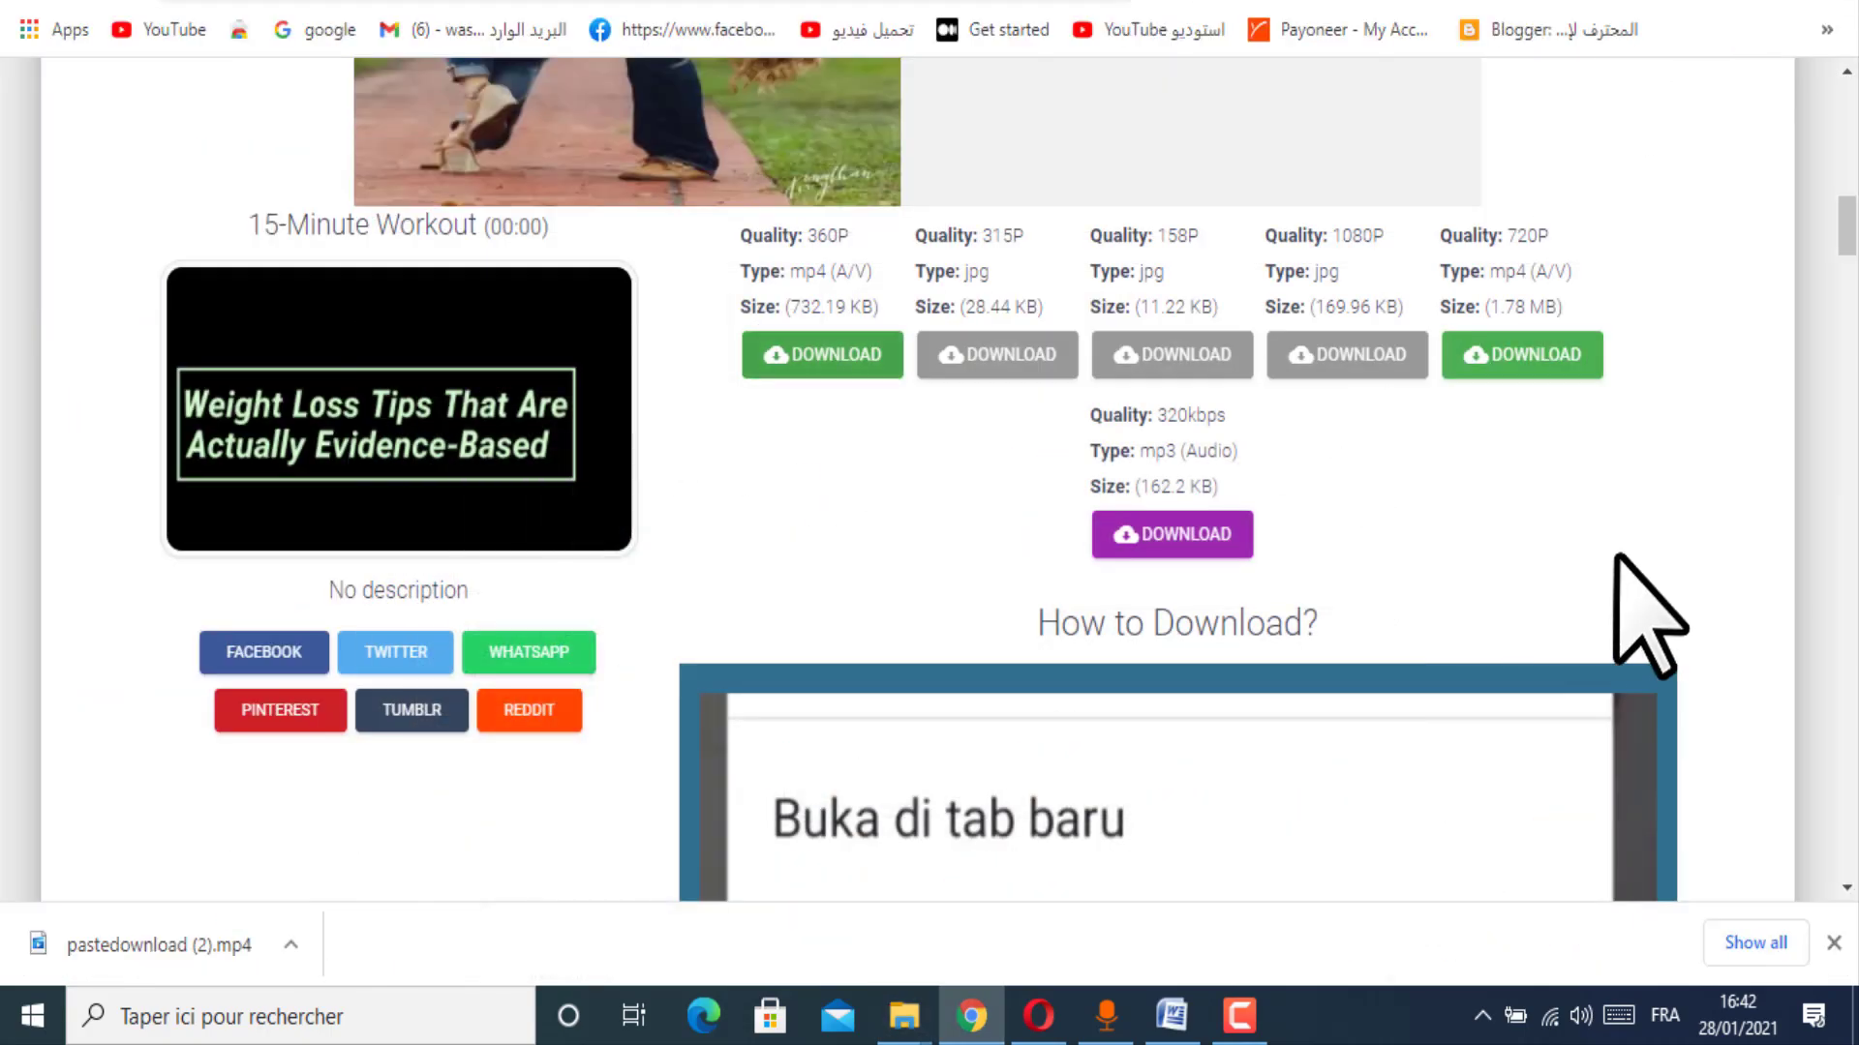
Step: Switch to Opera, go to the Cake and Candy YouTube channel page, and start a new video upload
left_click(1034, 1016)
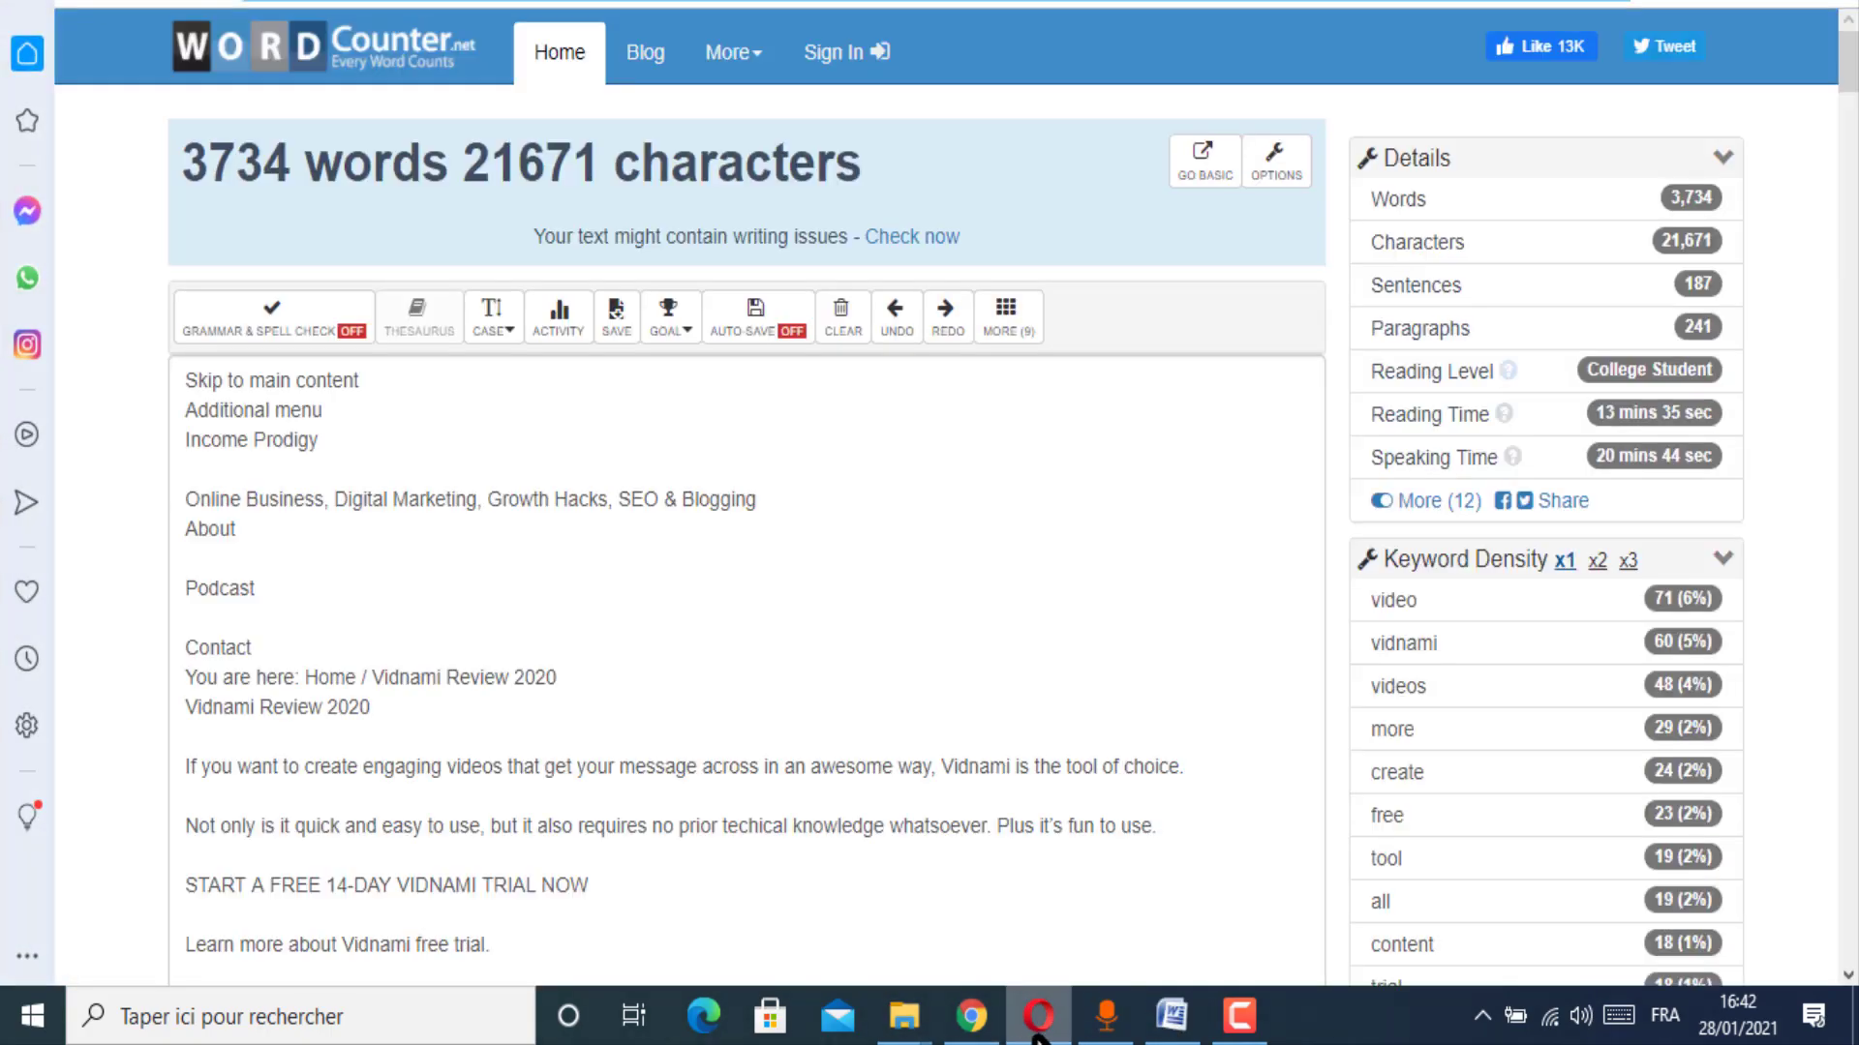
left_click(1549, 3)
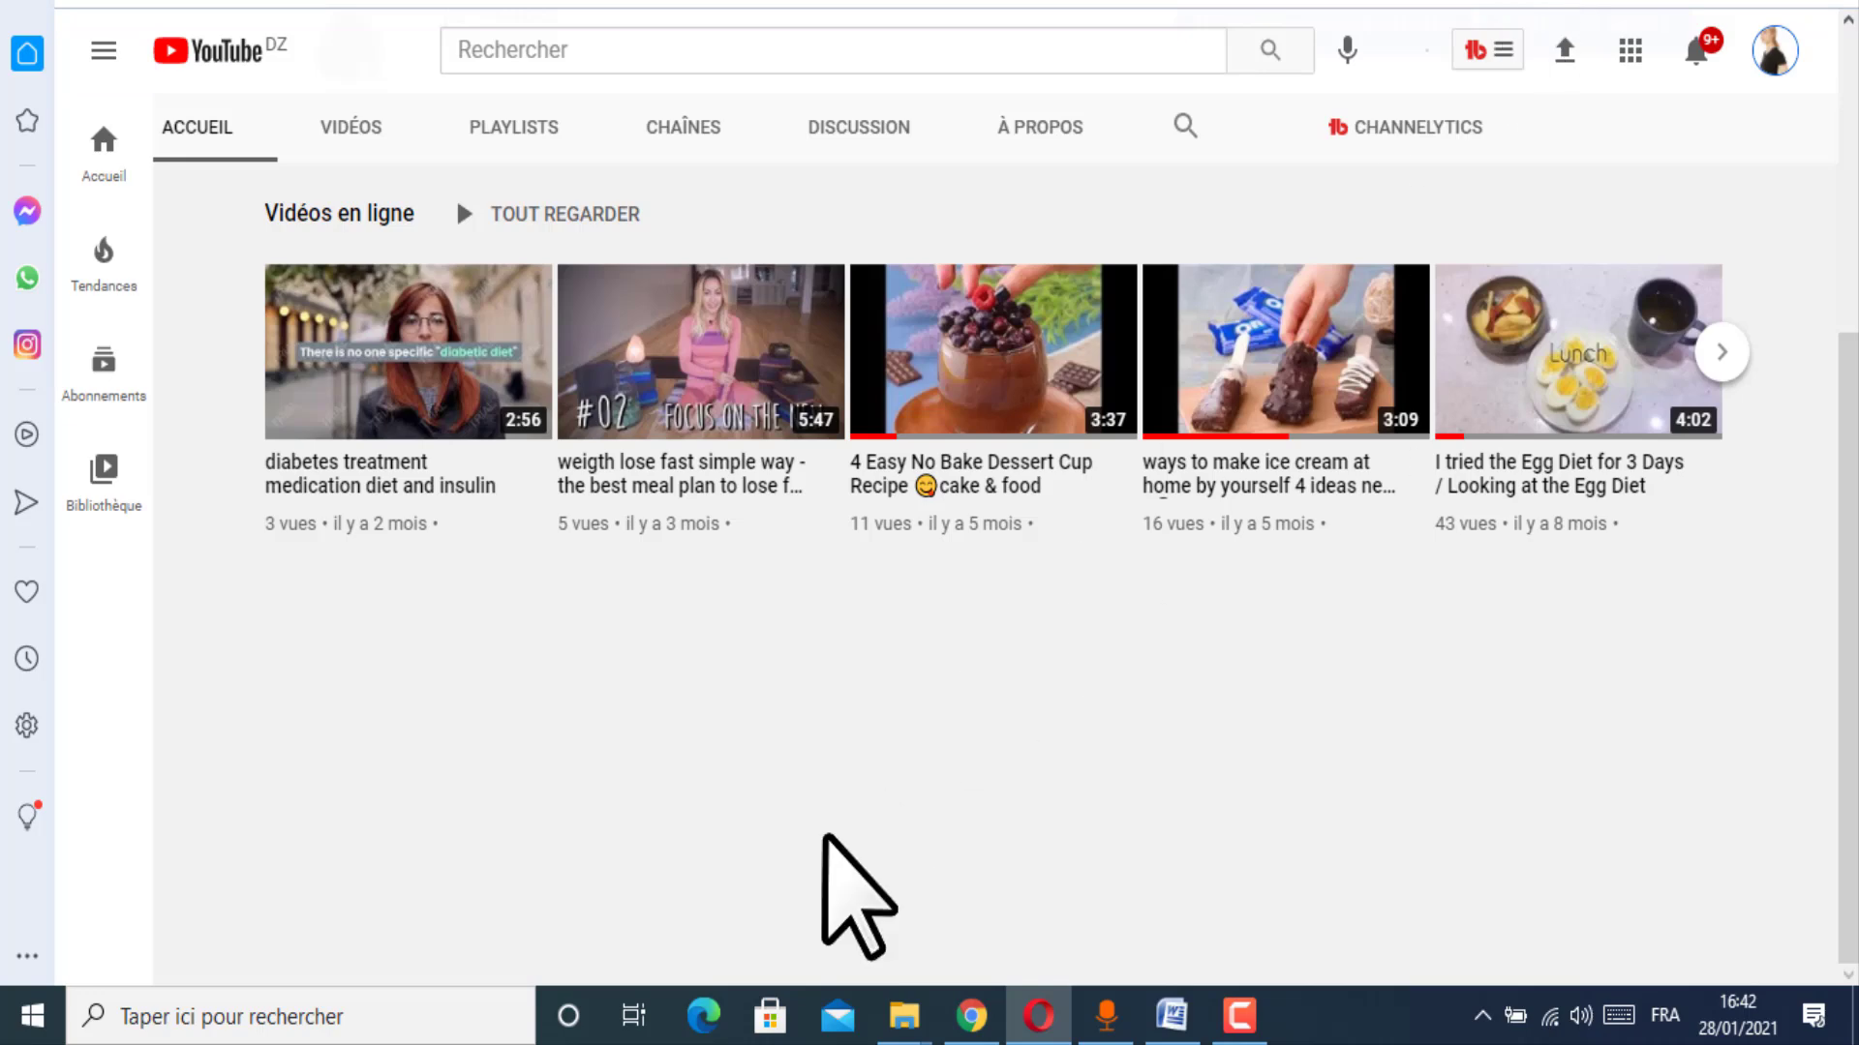
scroll(983, 759, "up", 5)
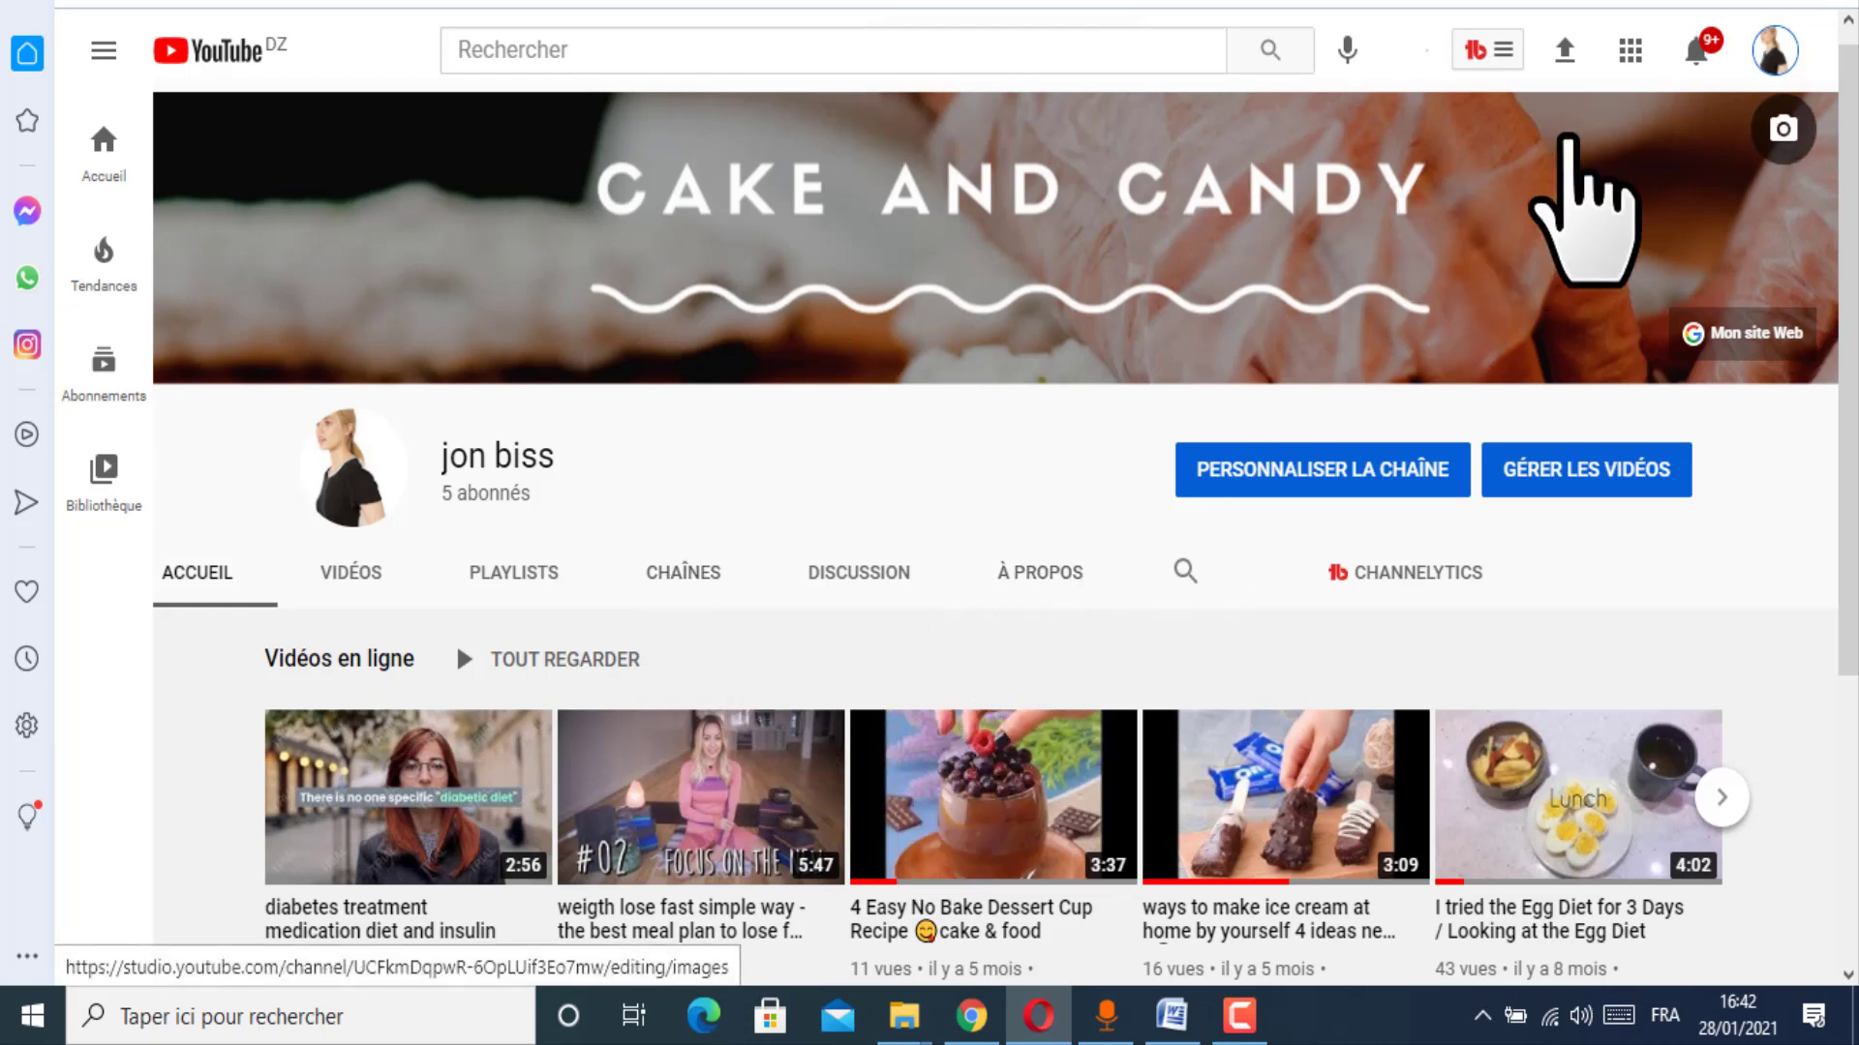
left_click(1576, 56)
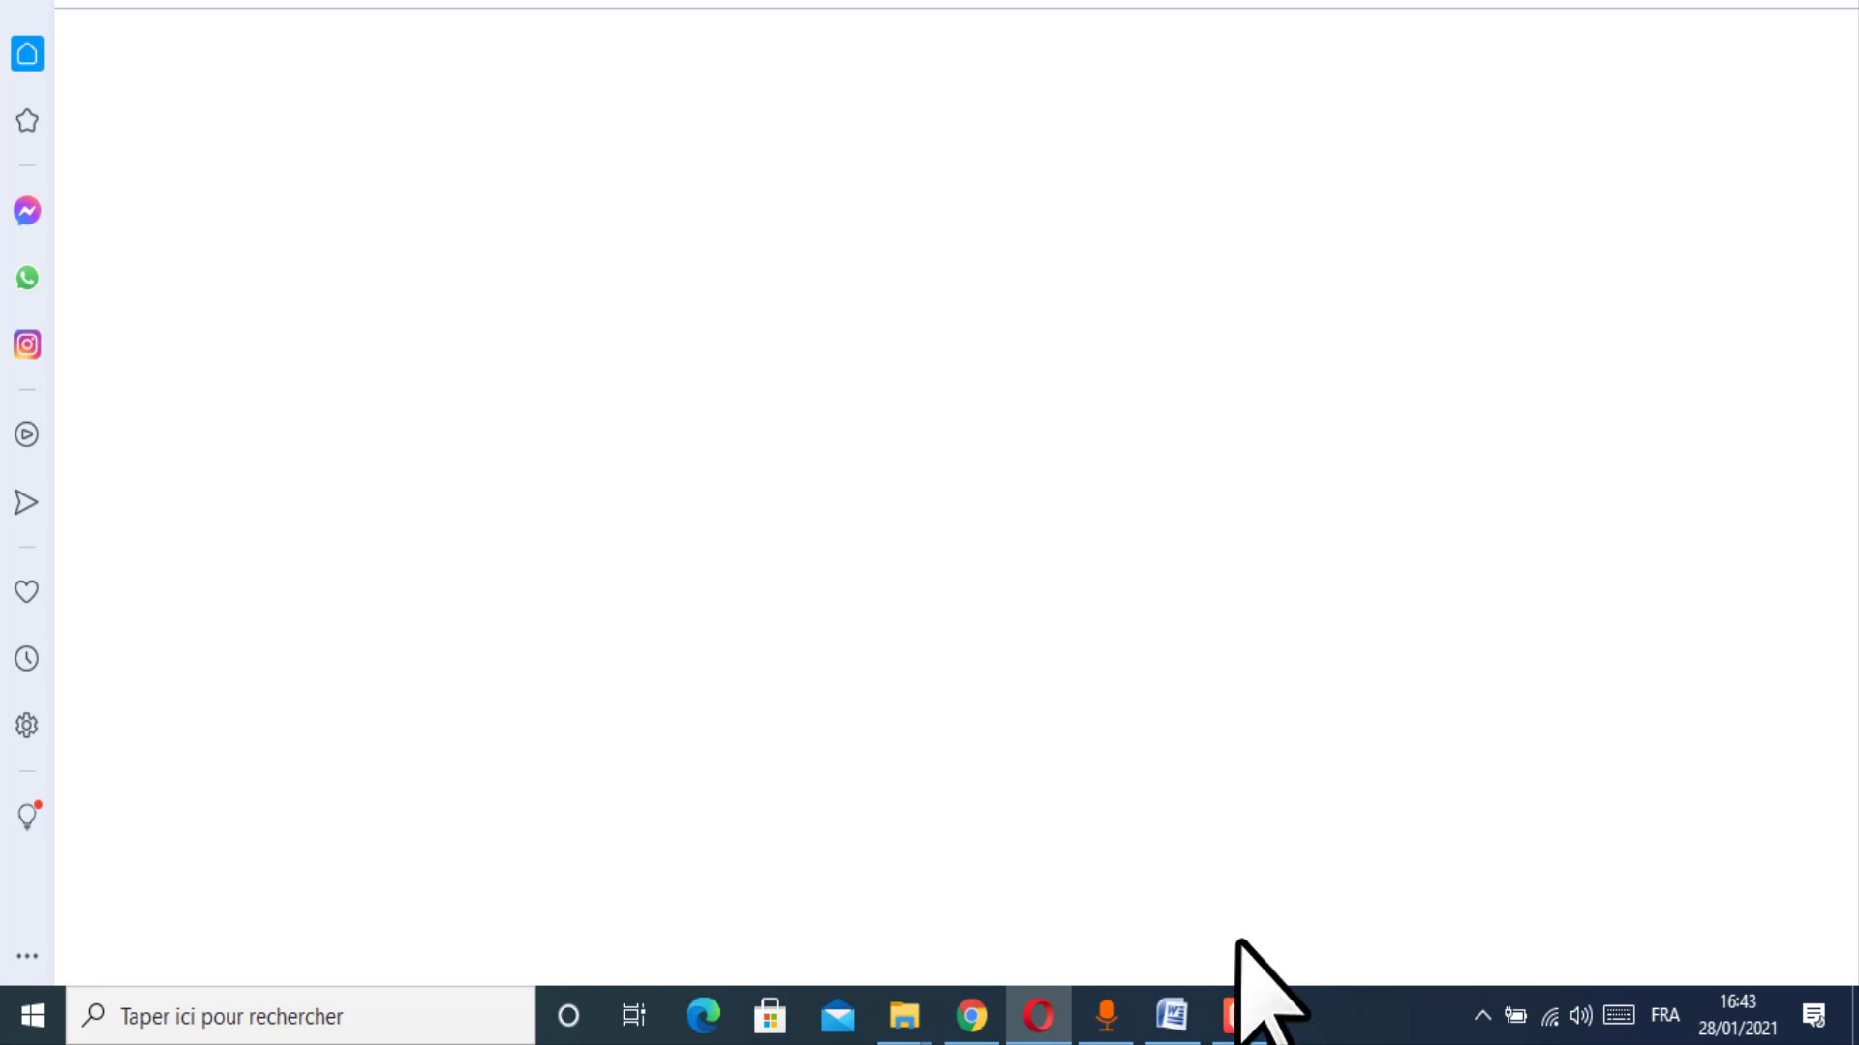
left_click(1239, 1016)
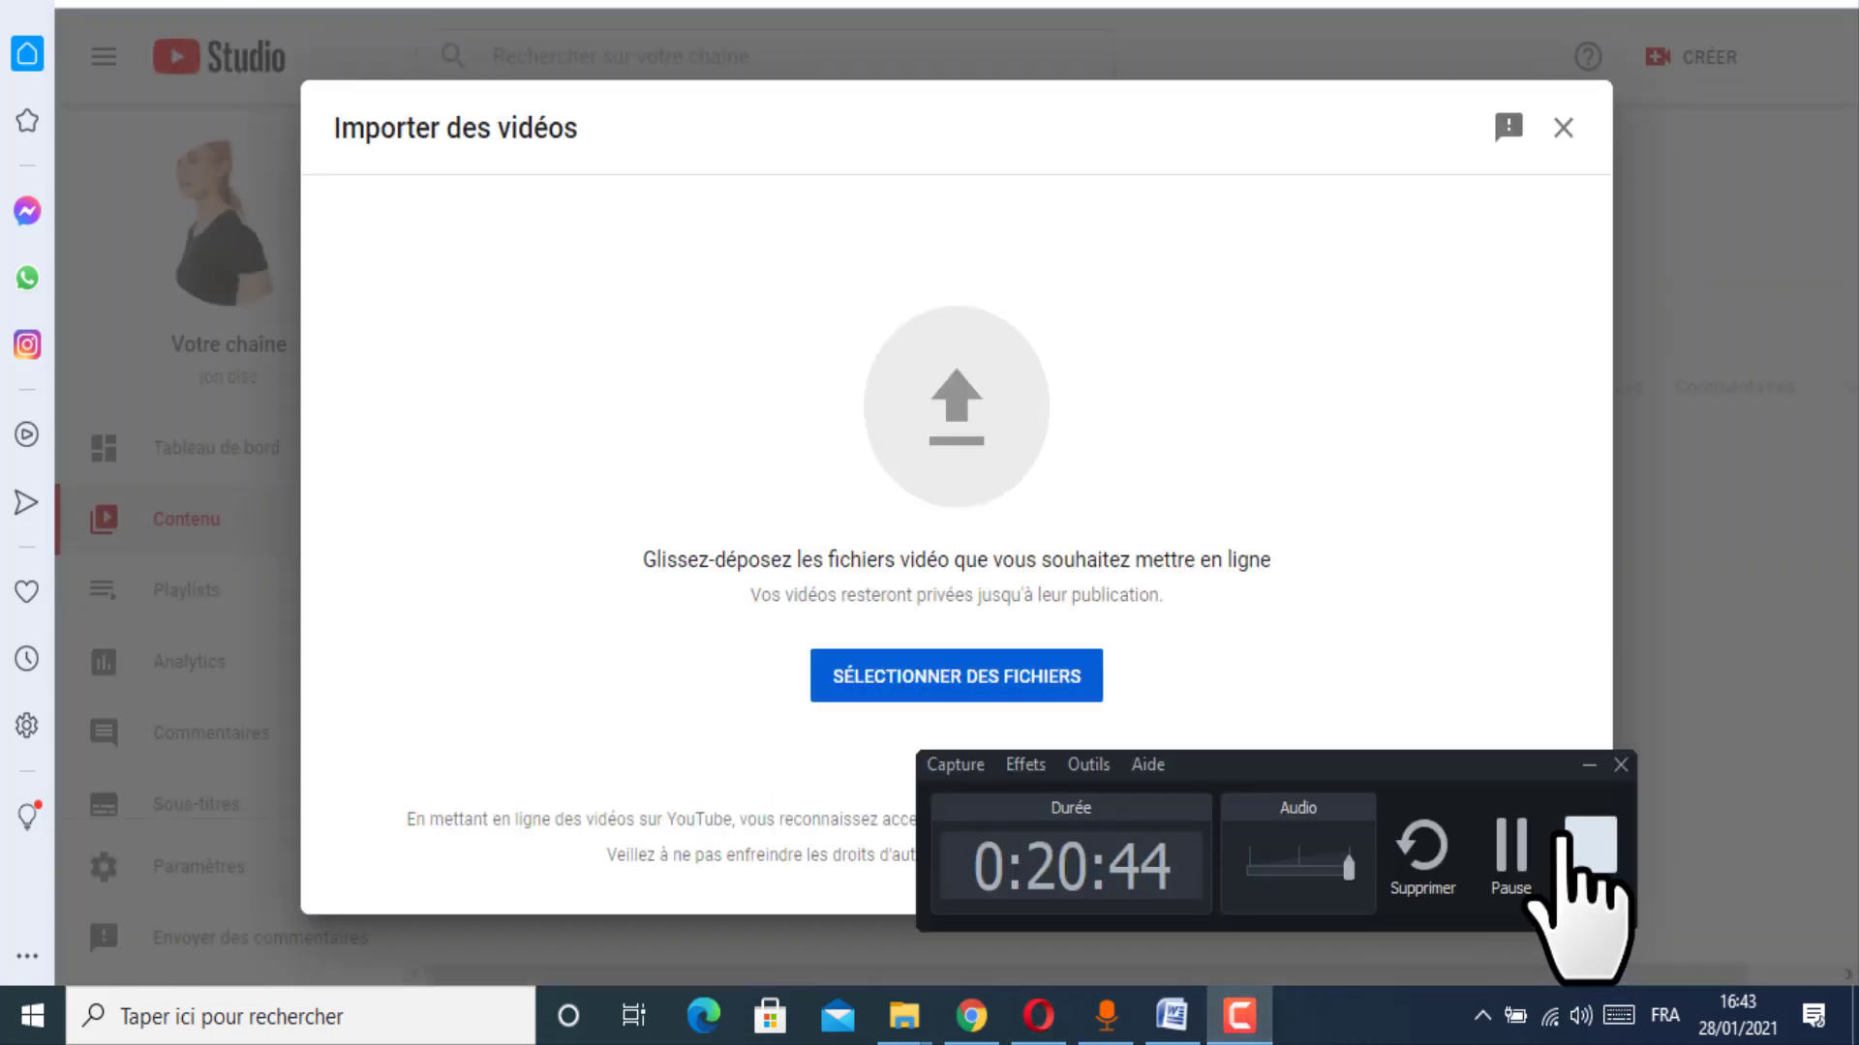
left_click(1515, 866)
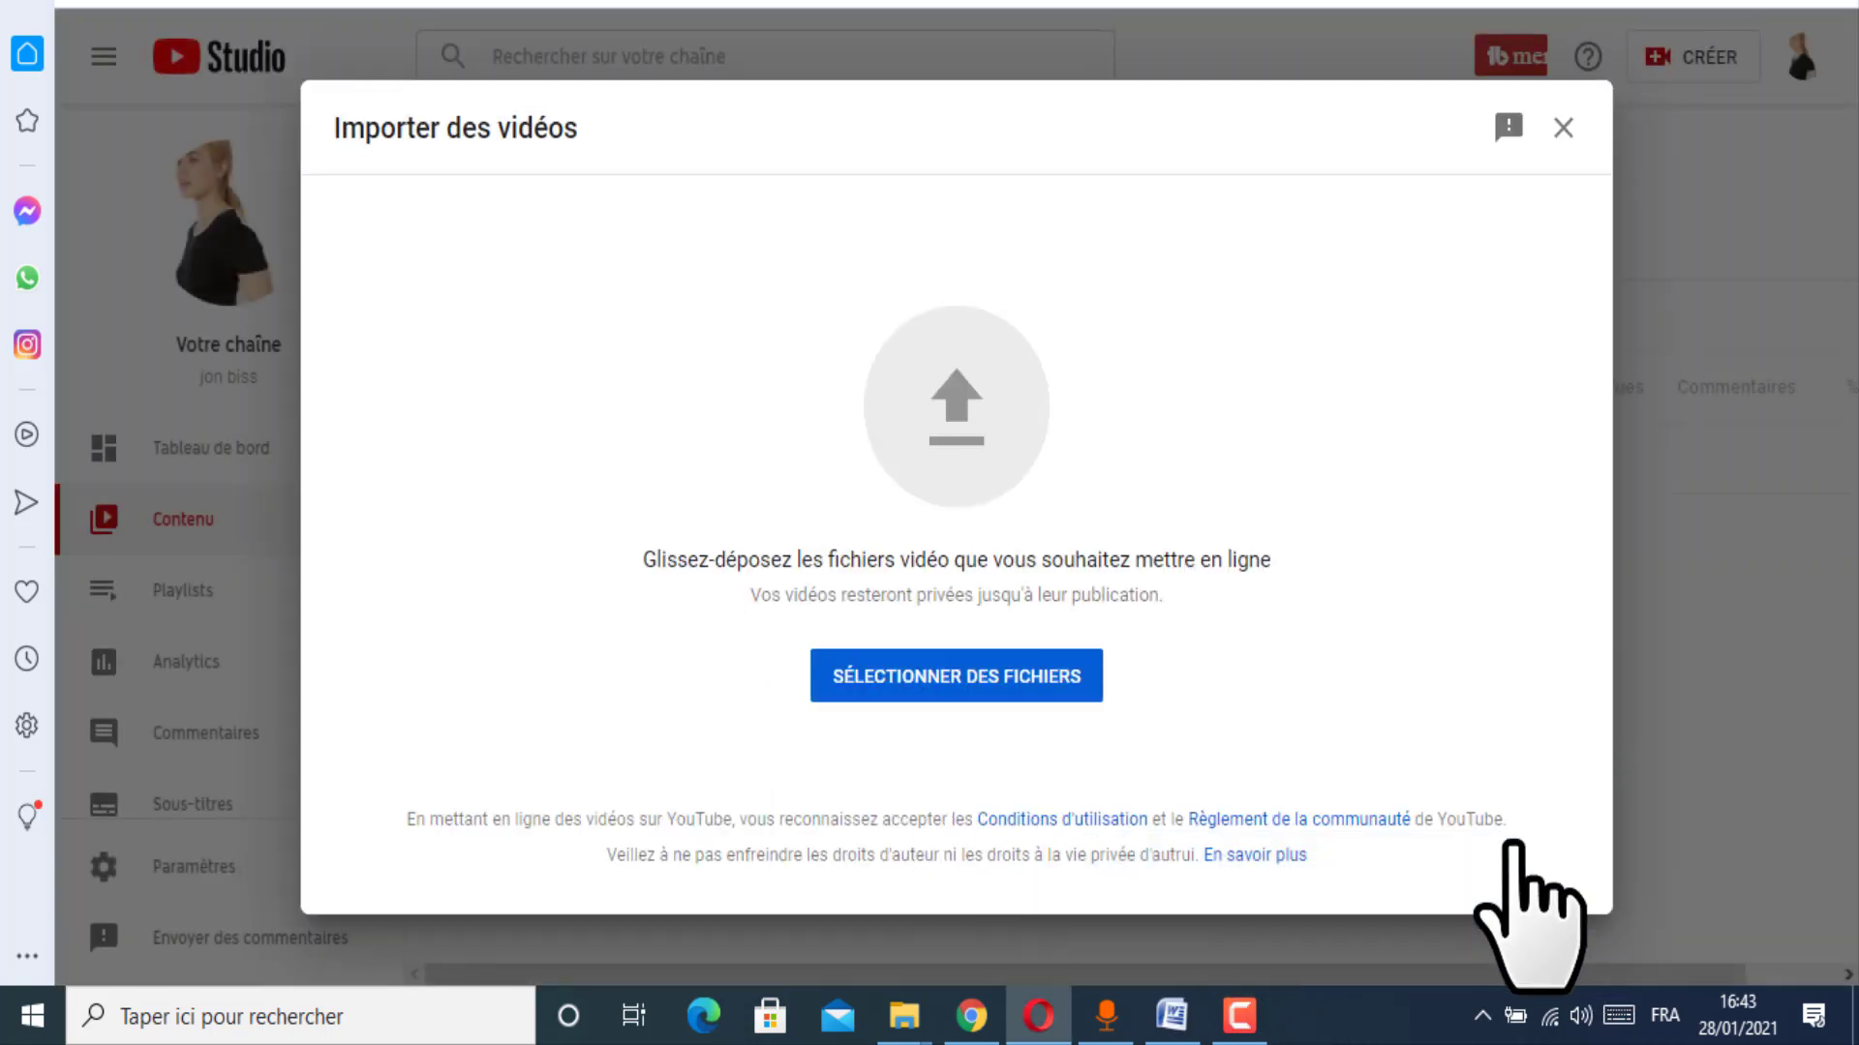
Step: Upload the "pastedownload (2)" video from the Téléchargements folder and title it "How to lose weight fast"
left_click(982, 689)
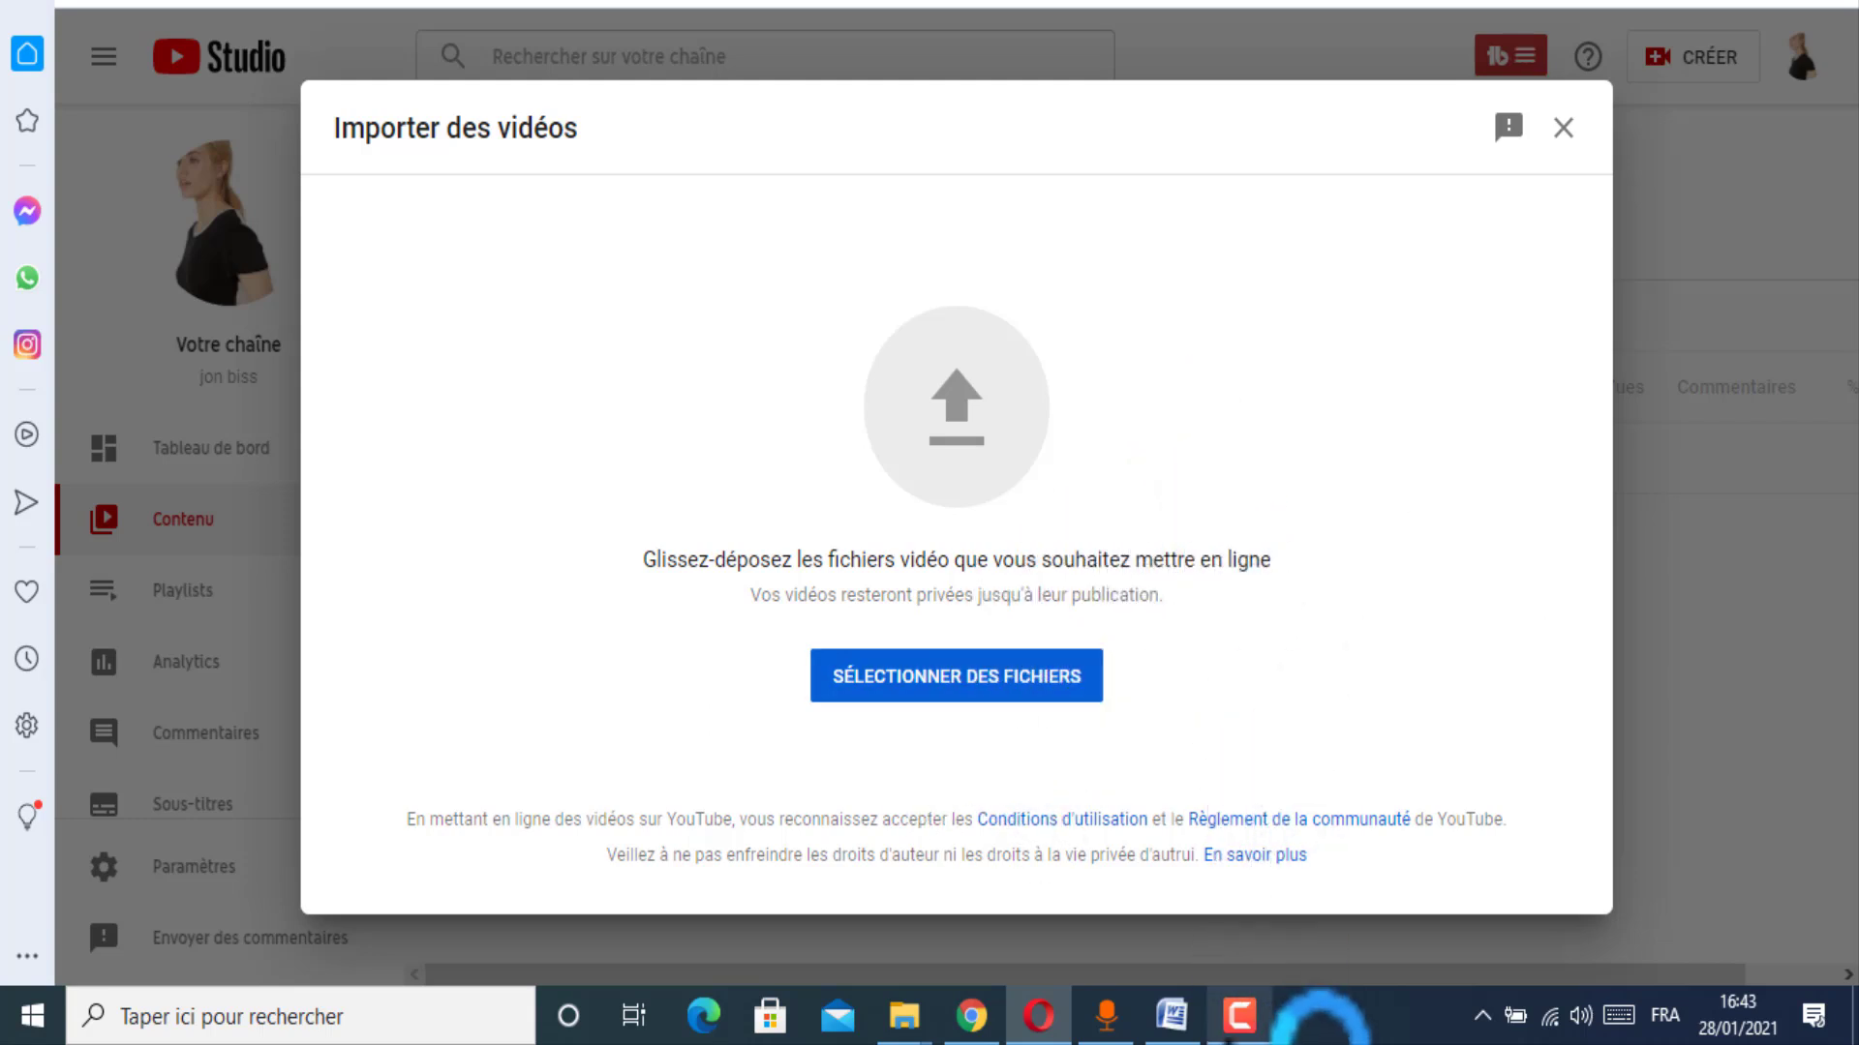
left_click(1321, 944)
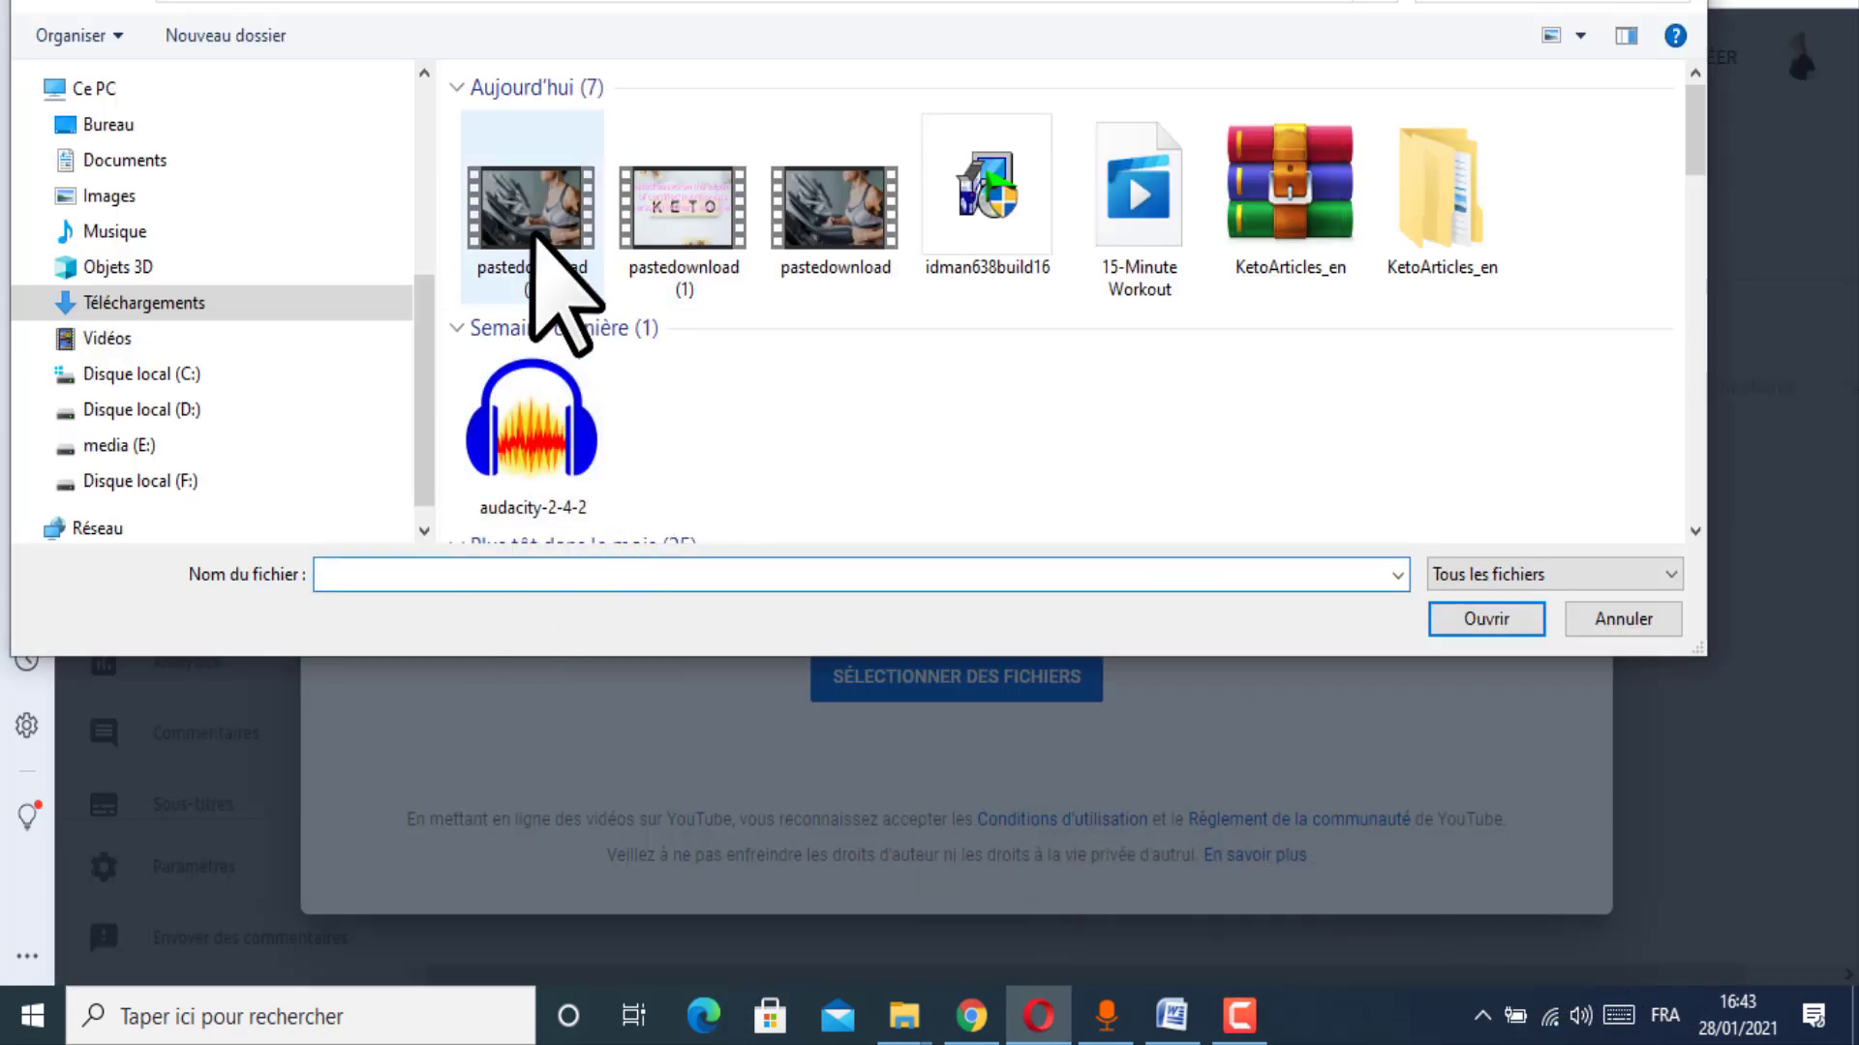
left_click(535, 235)
left_click(1503, 621)
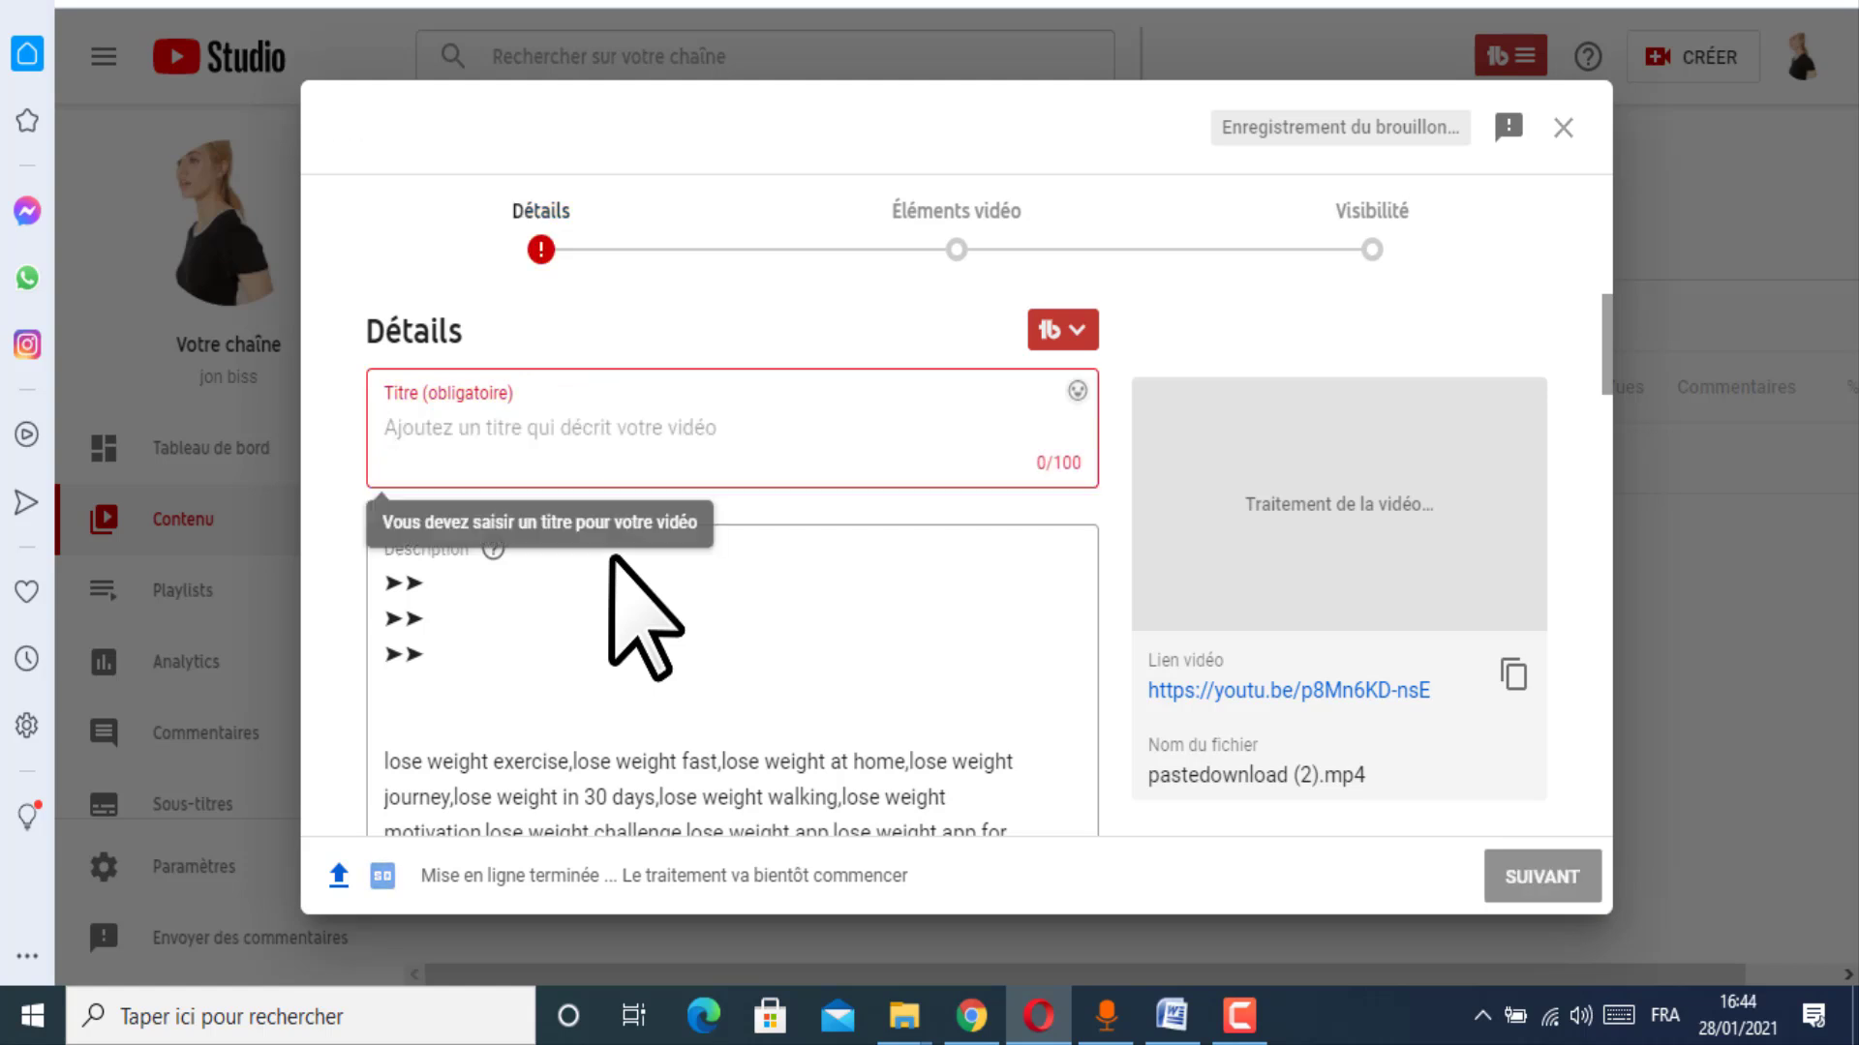
type("How to lose weight fast")
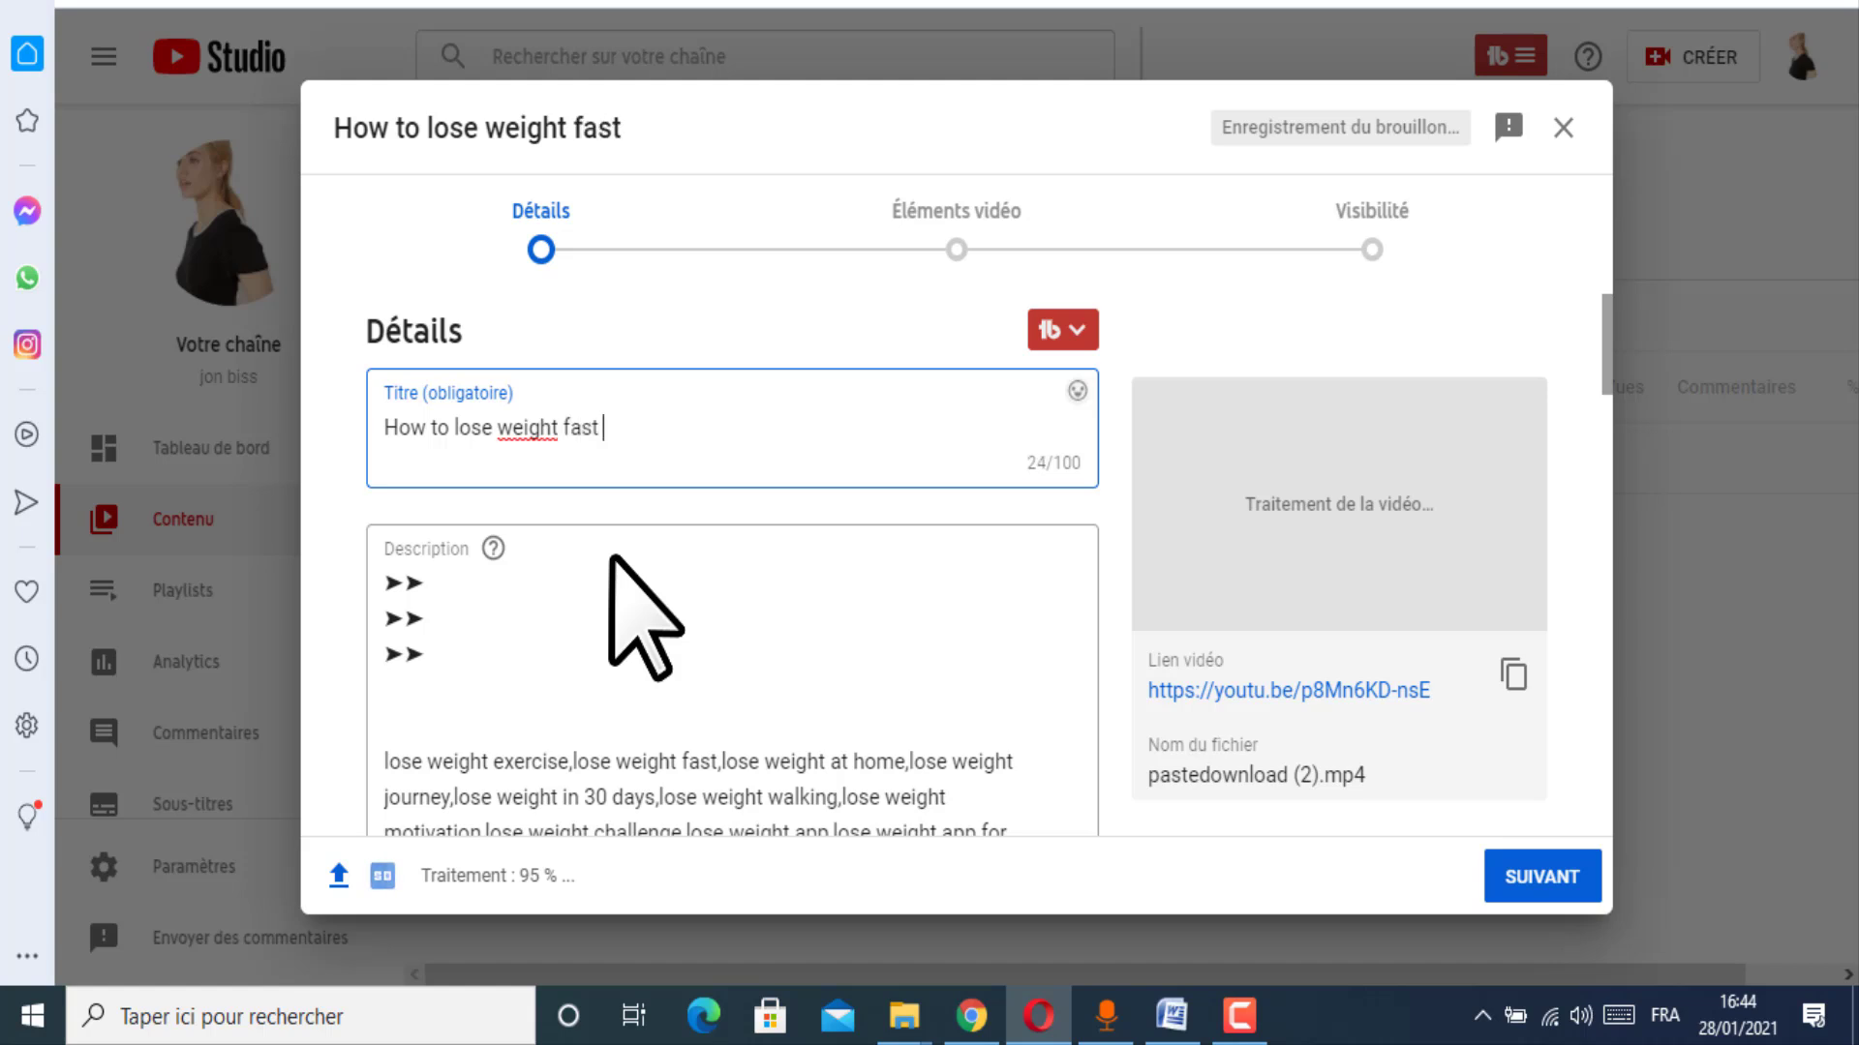
Step: Review the description's arrow lines and weight loss keyword list, and place the text cursor after the first pair of arrows
scroll(450, 668, "down", 3)
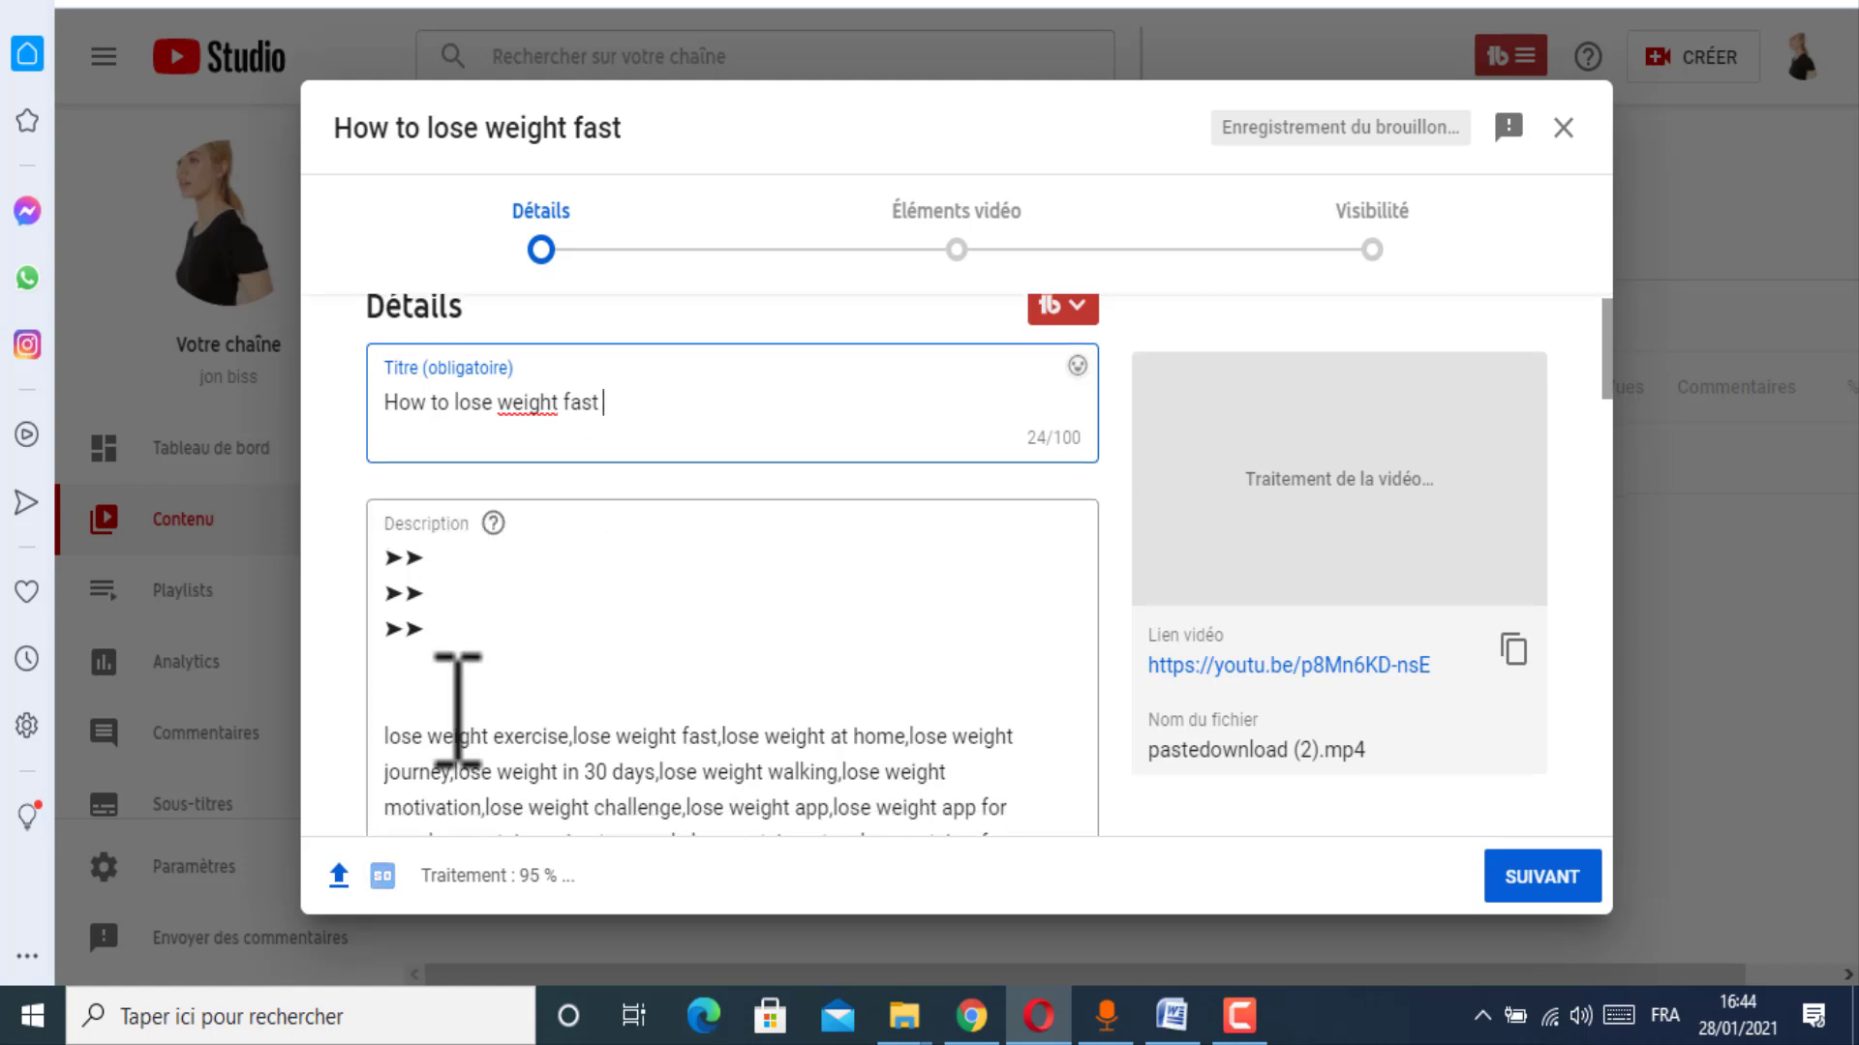
left_click_drag(394, 664, 608, 650)
left_click(624, 648)
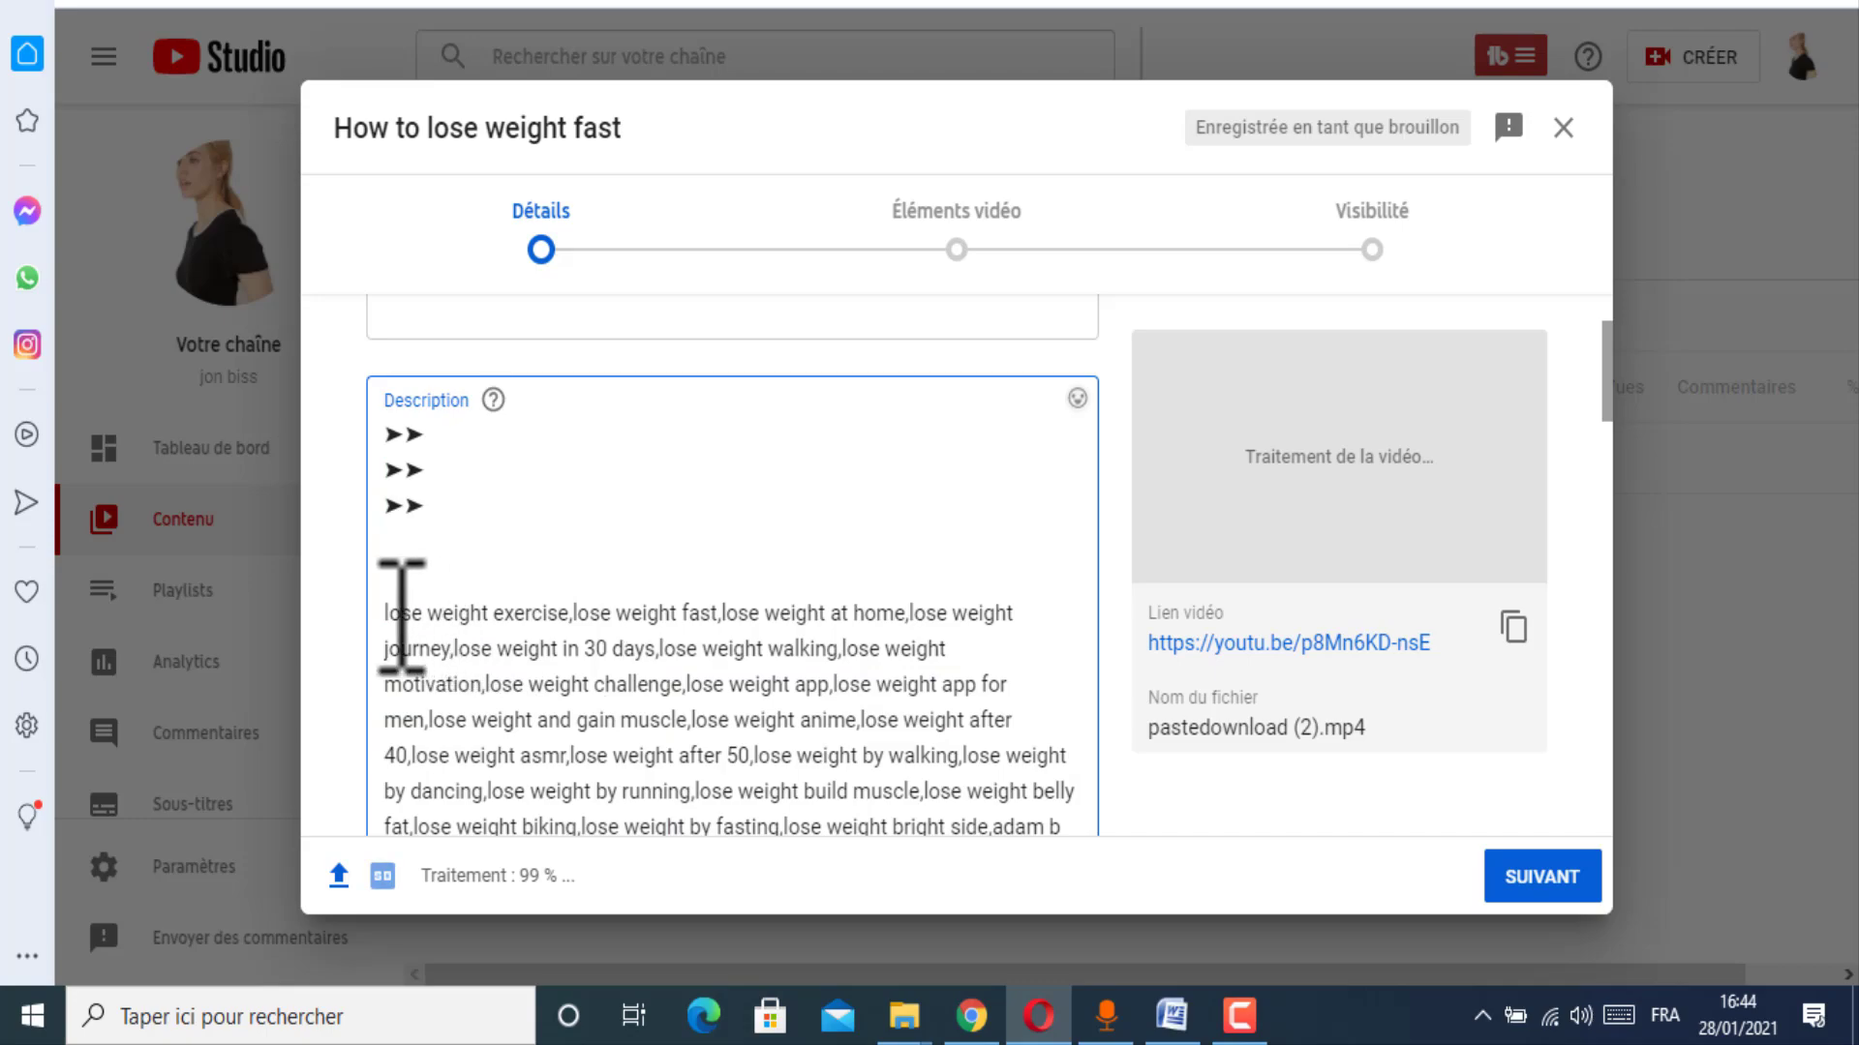
left_click_drag(401, 616, 1174, 863)
scroll(489, 780, "down", 5)
scroll(624, 784, "up", 5)
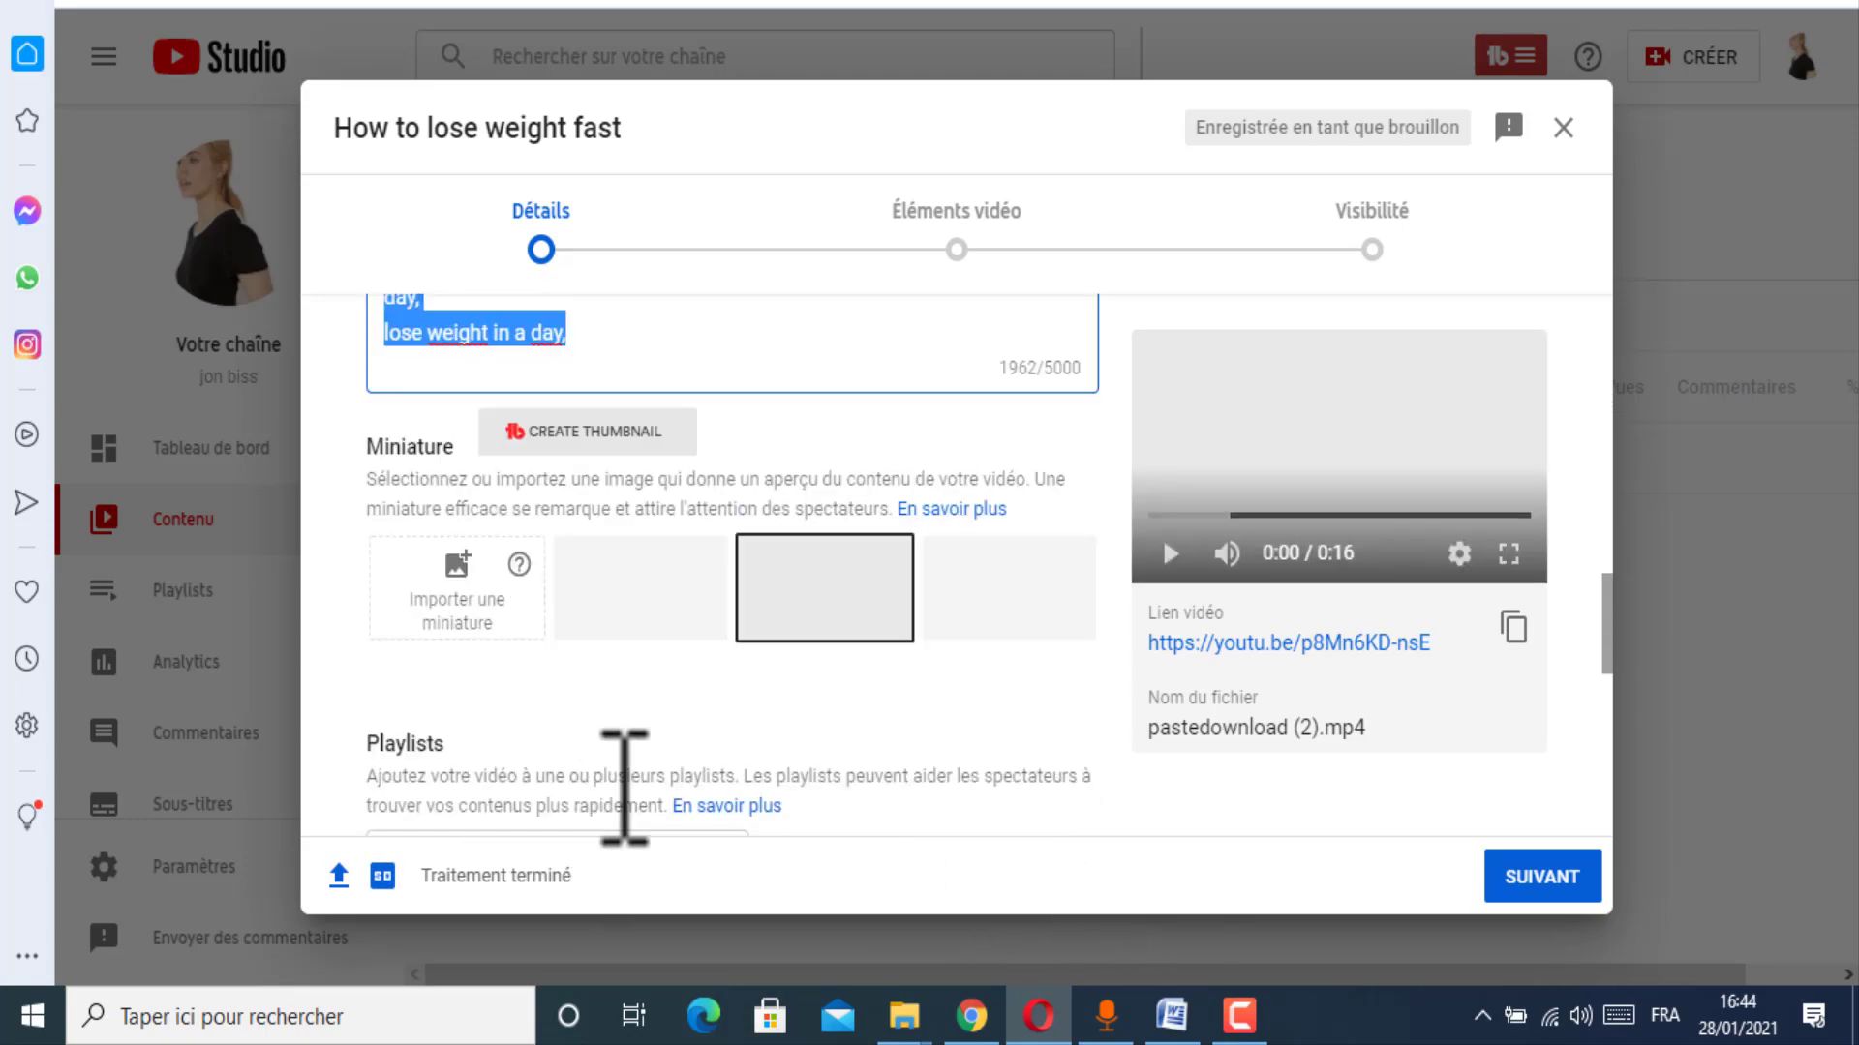
scroll(624, 784, "up", 10)
left_click(481, 605)
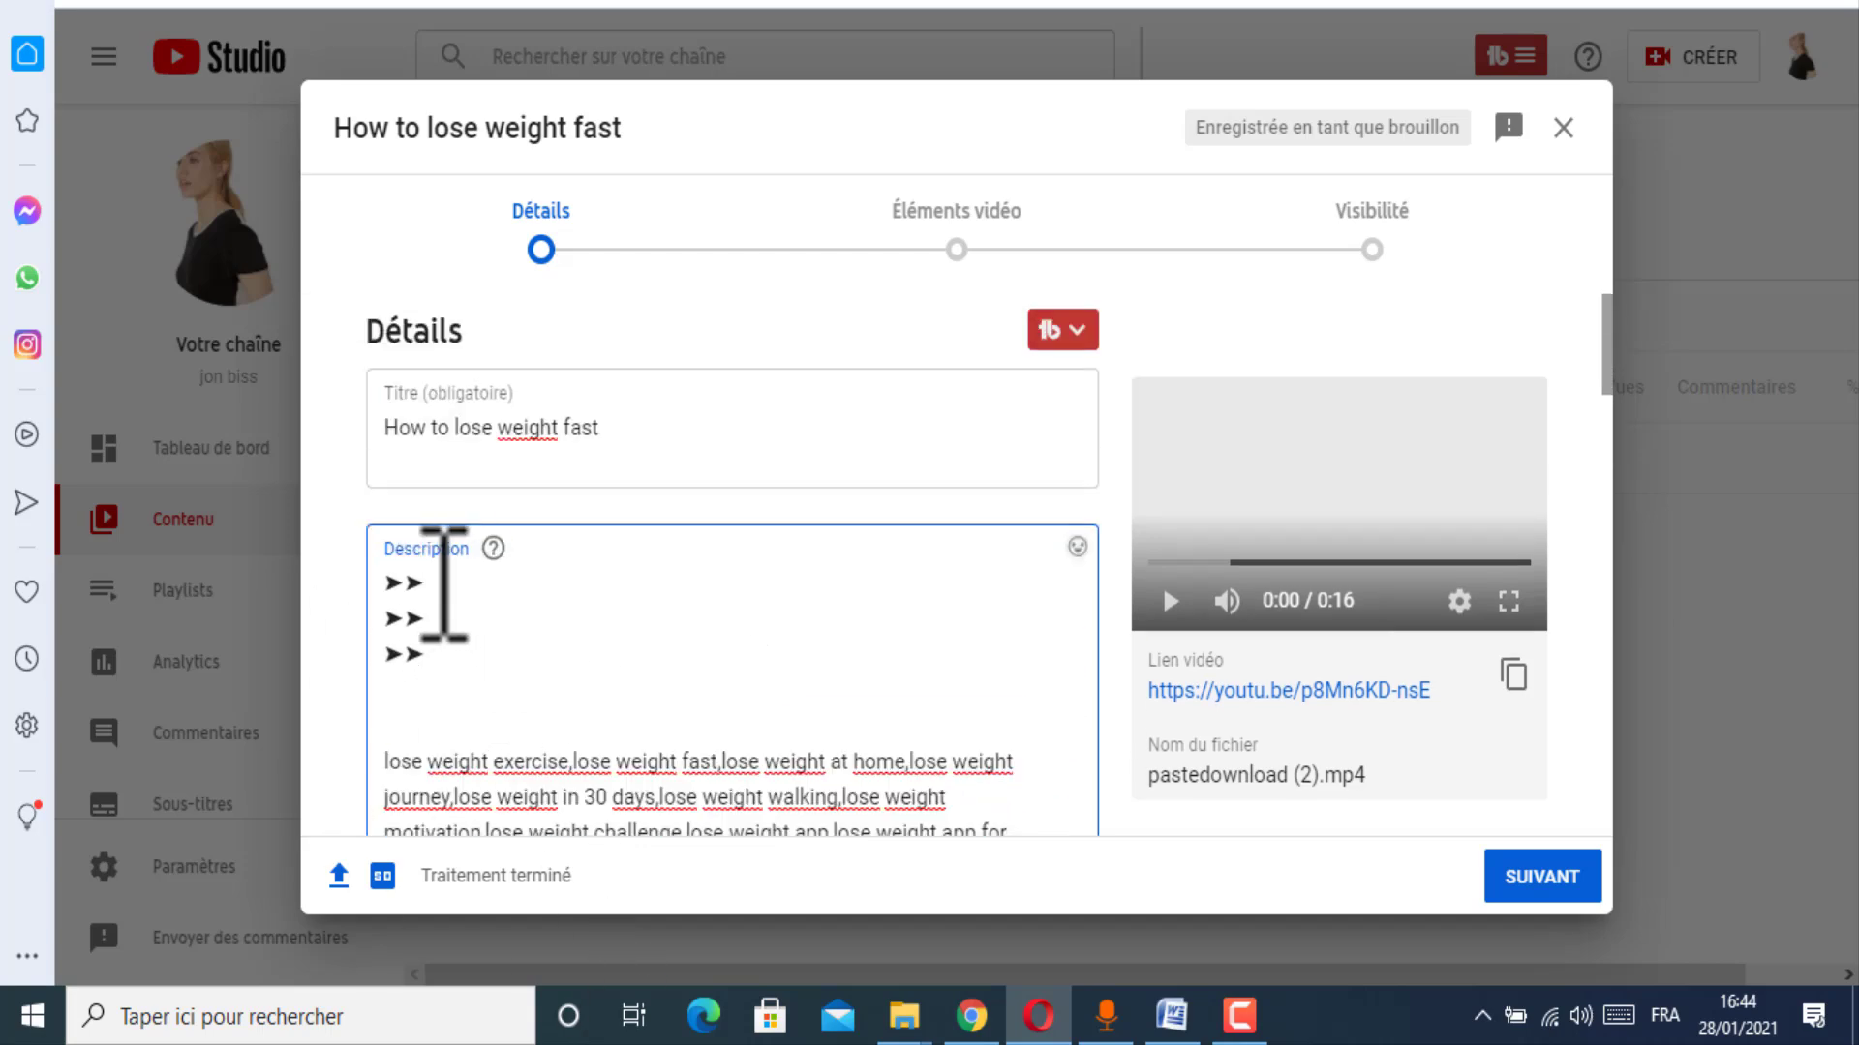
left_click_drag(378, 580, 451, 592)
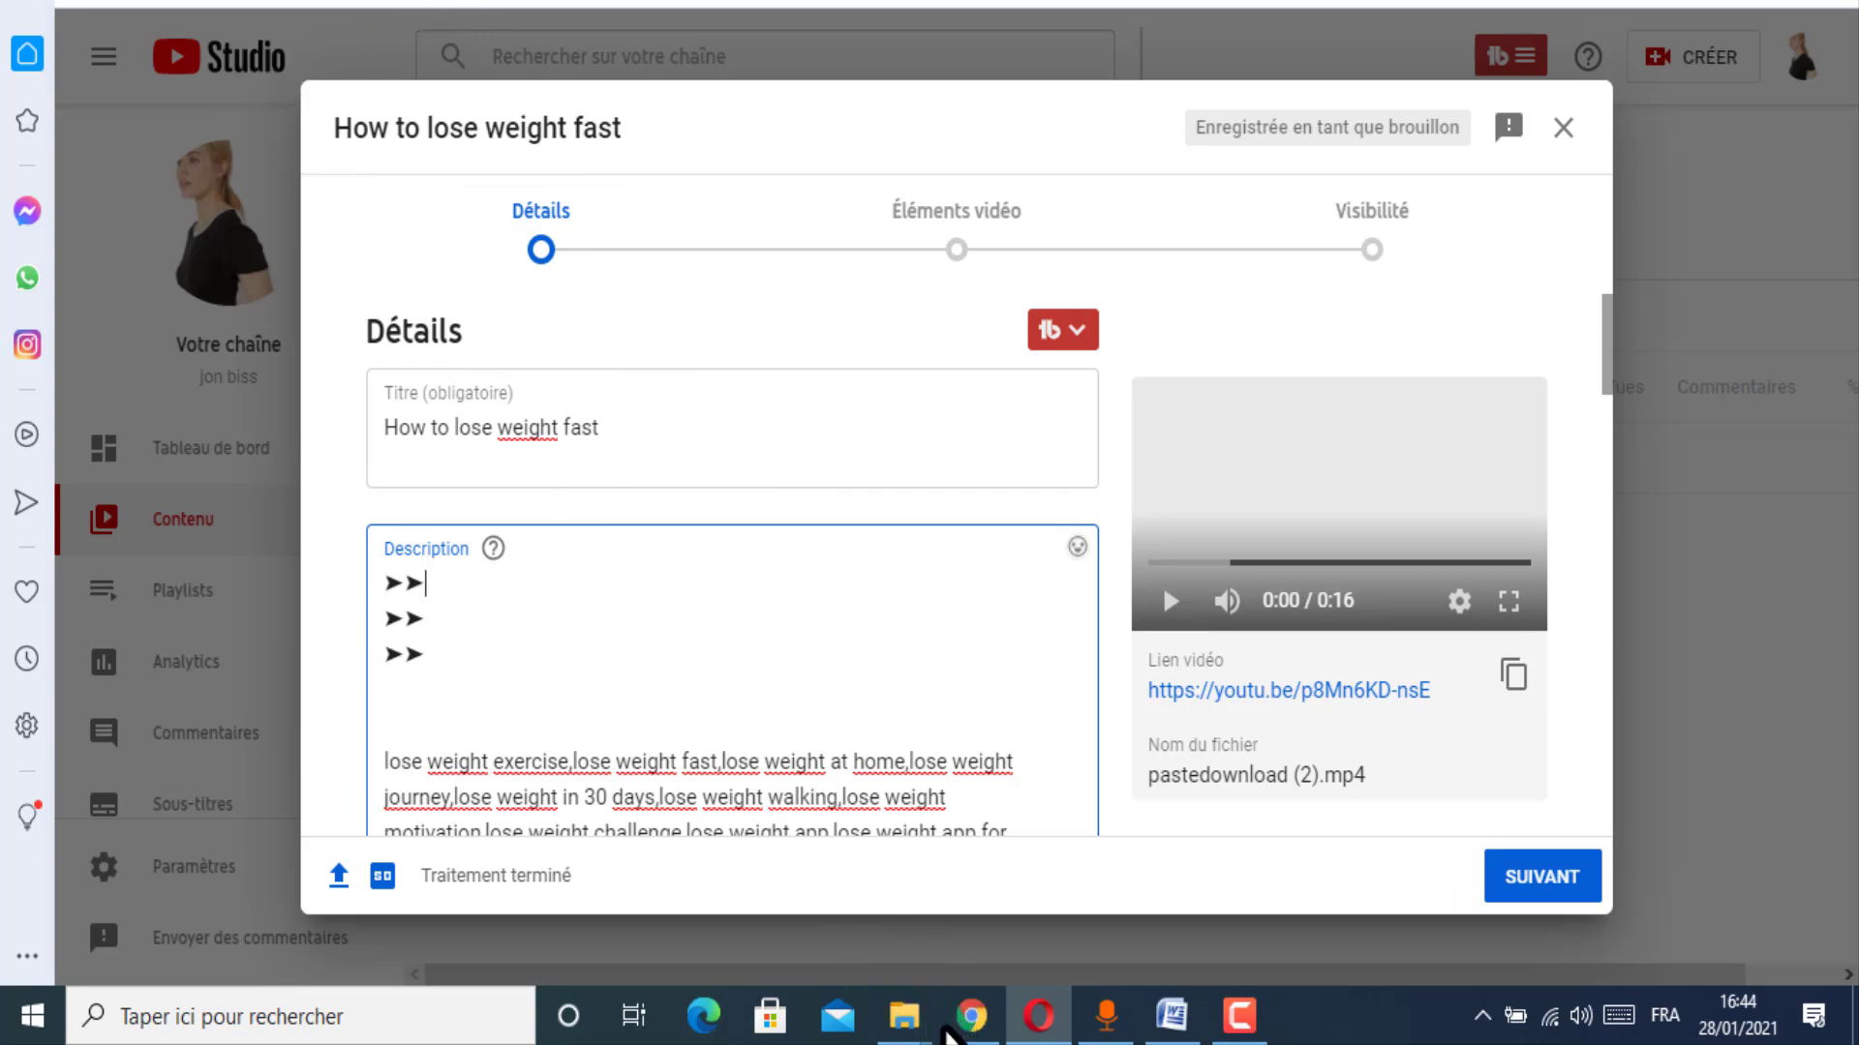
Step: Switch to the ClickBank marketplace in Chrome and generate a HopLink for Custom Keto Diet with the tracking ID "youtube"
left_click(971, 1015)
left_click(377, 3)
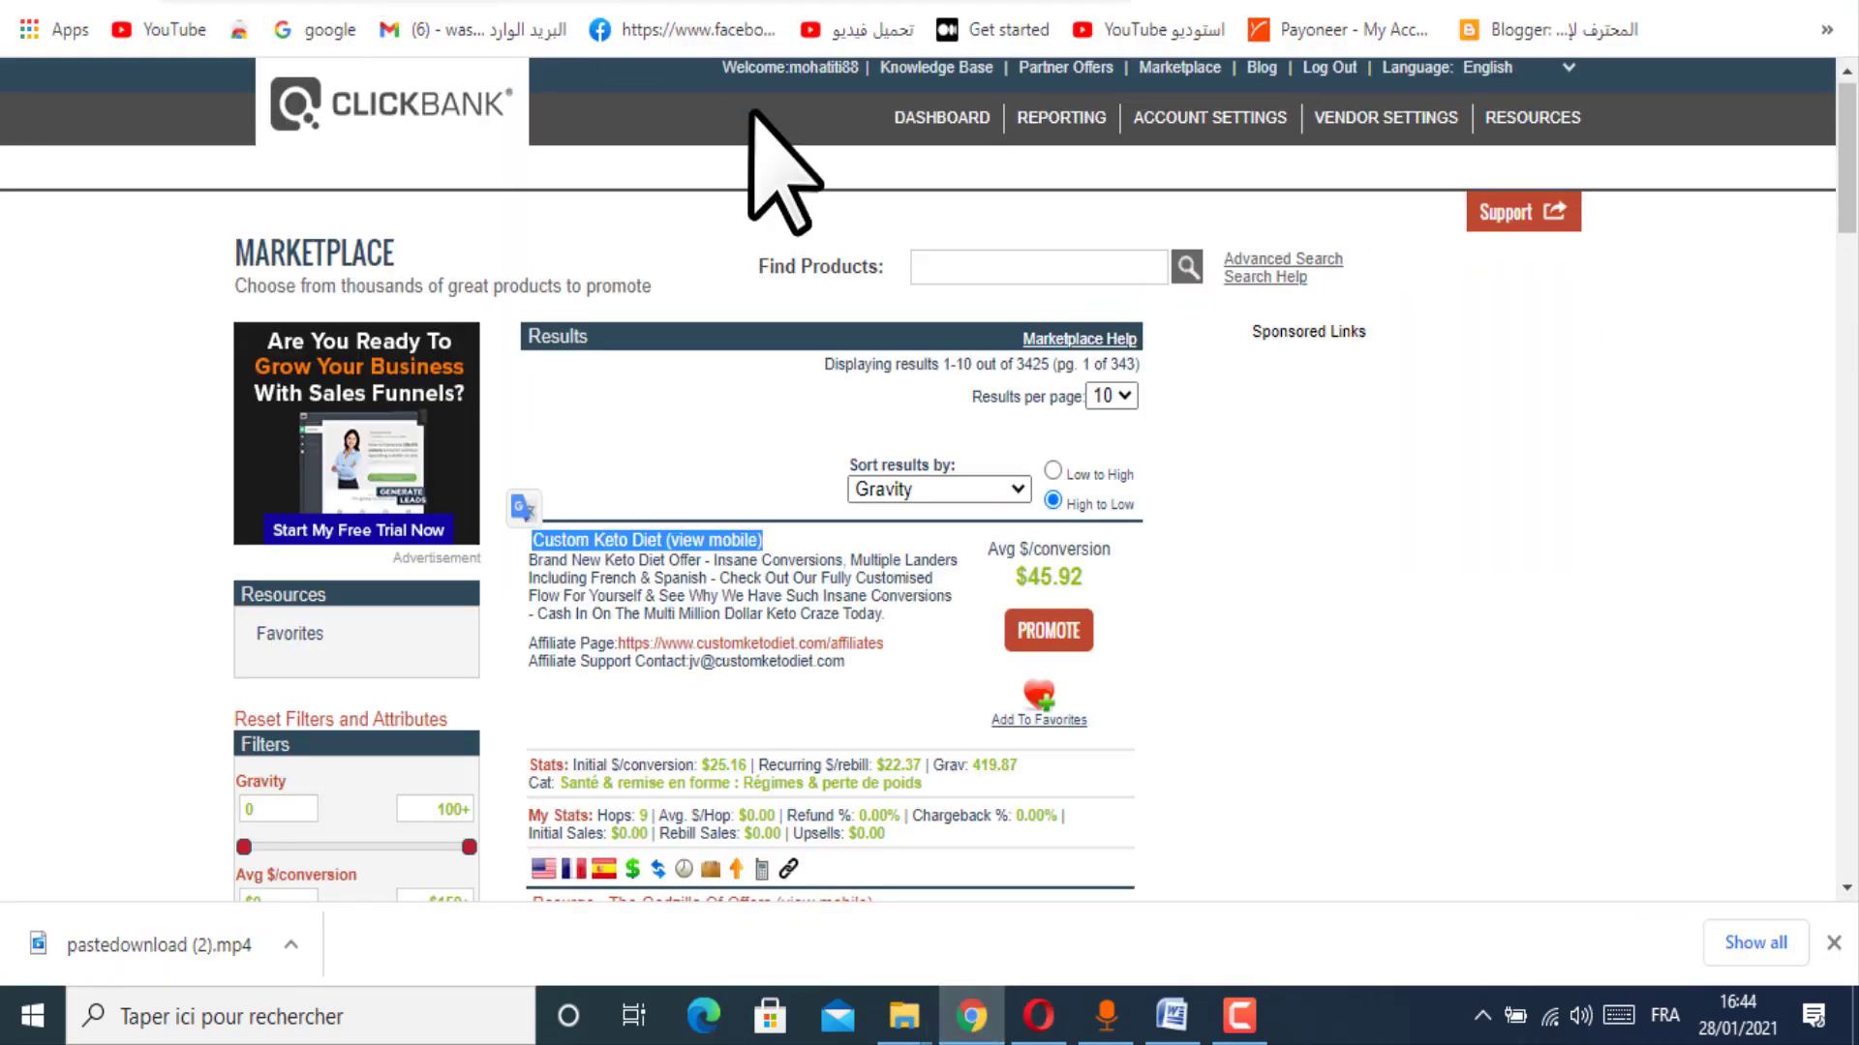
left_click(1033, 629)
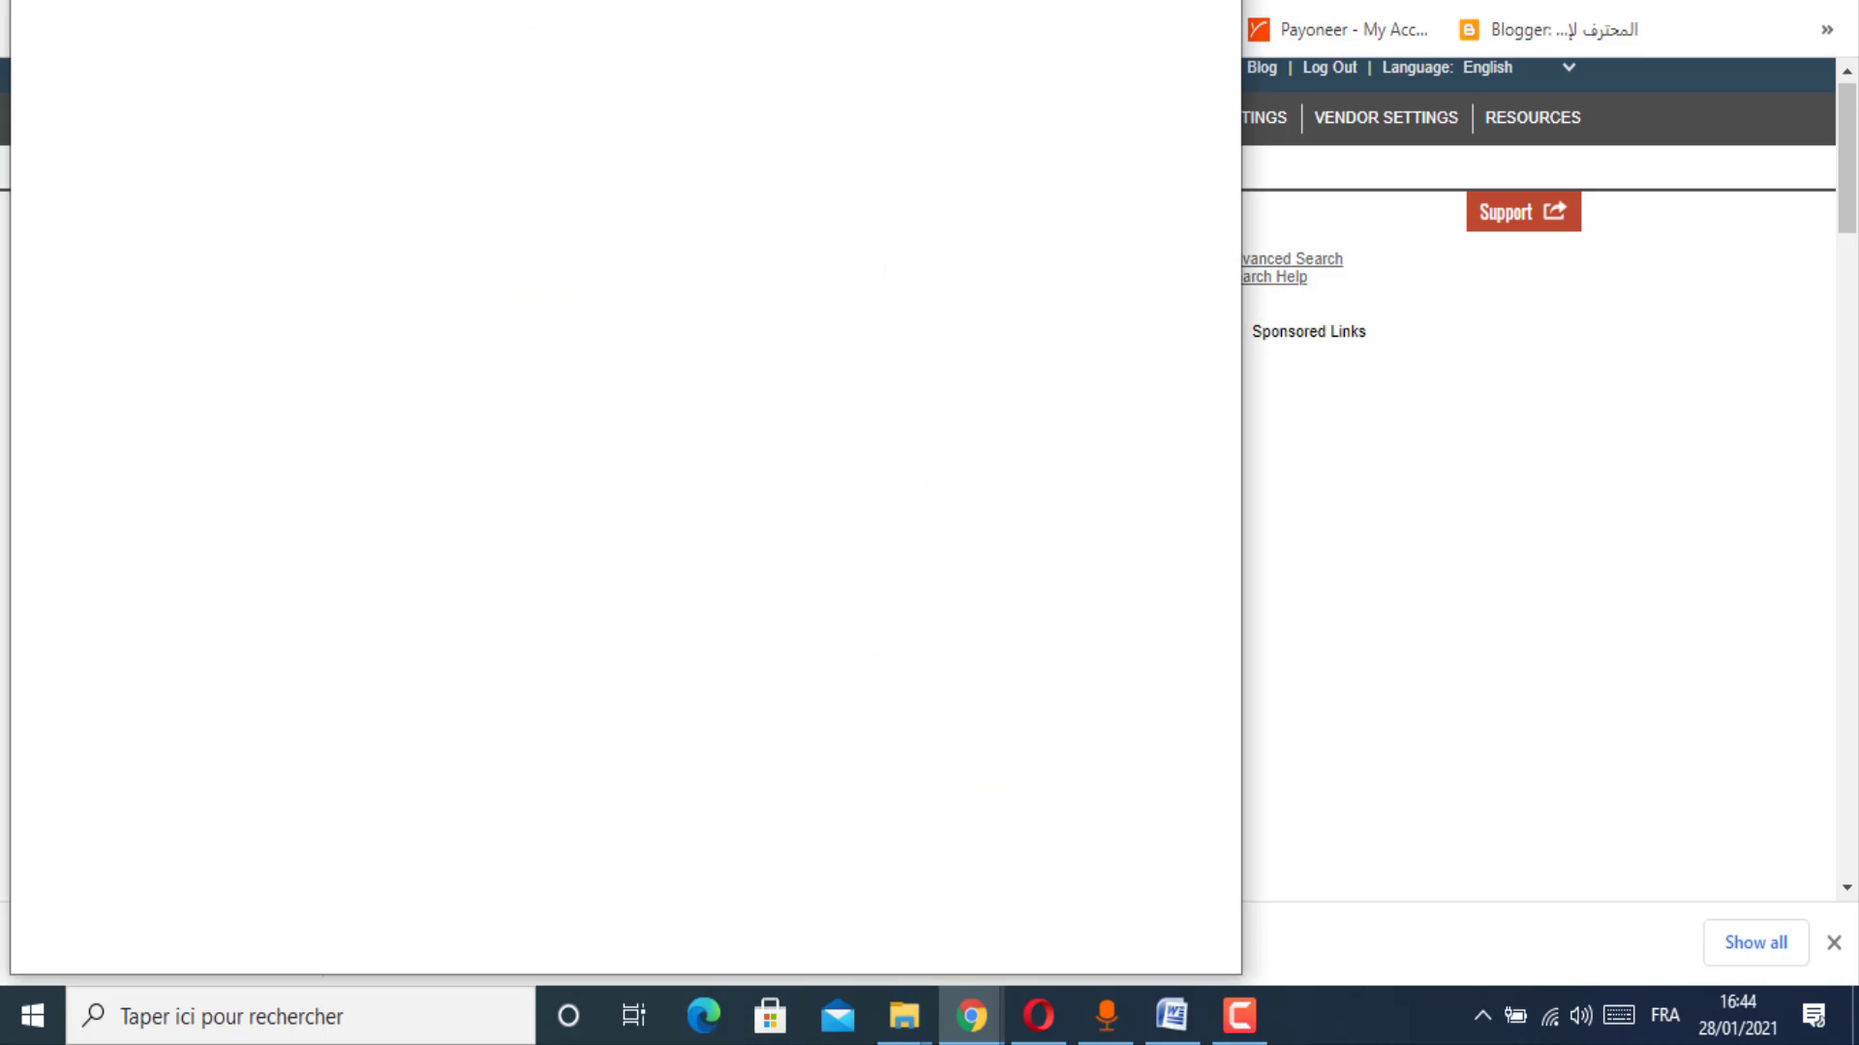
left_click_drag(1240, 2, 593, 232)
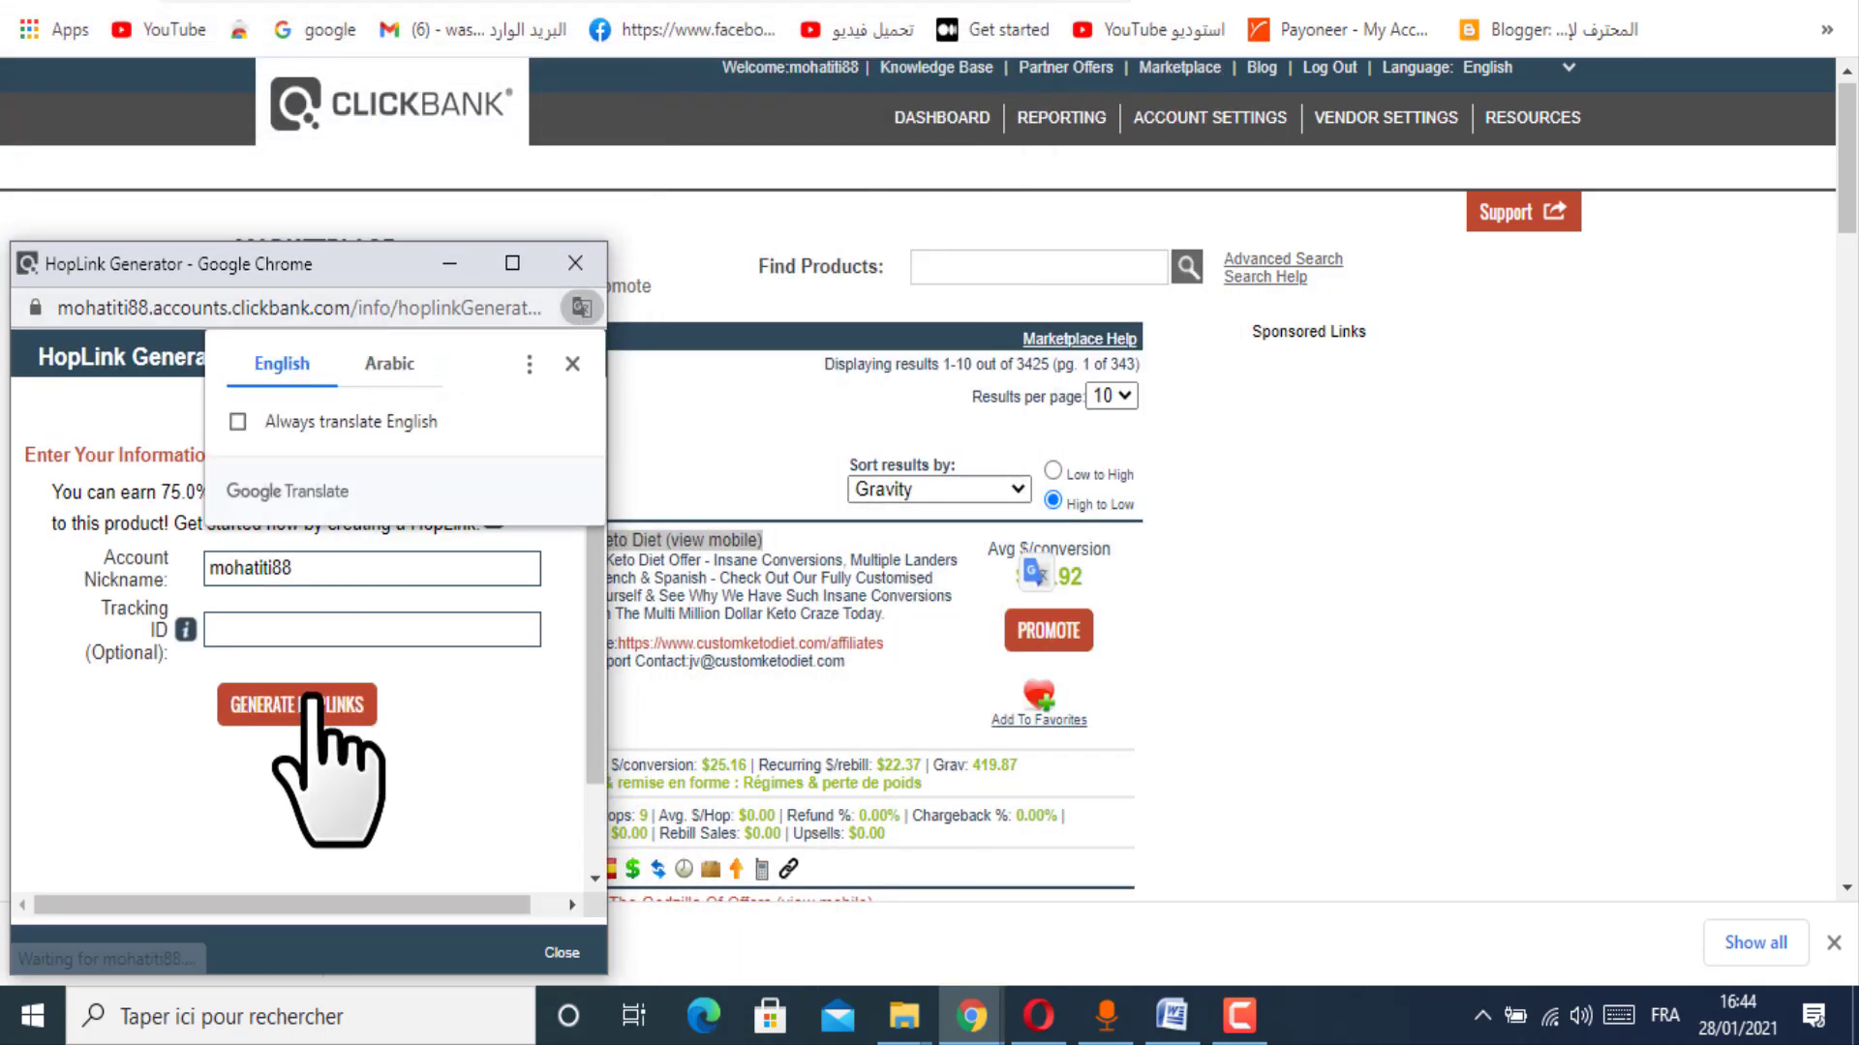
left_click(297, 631)
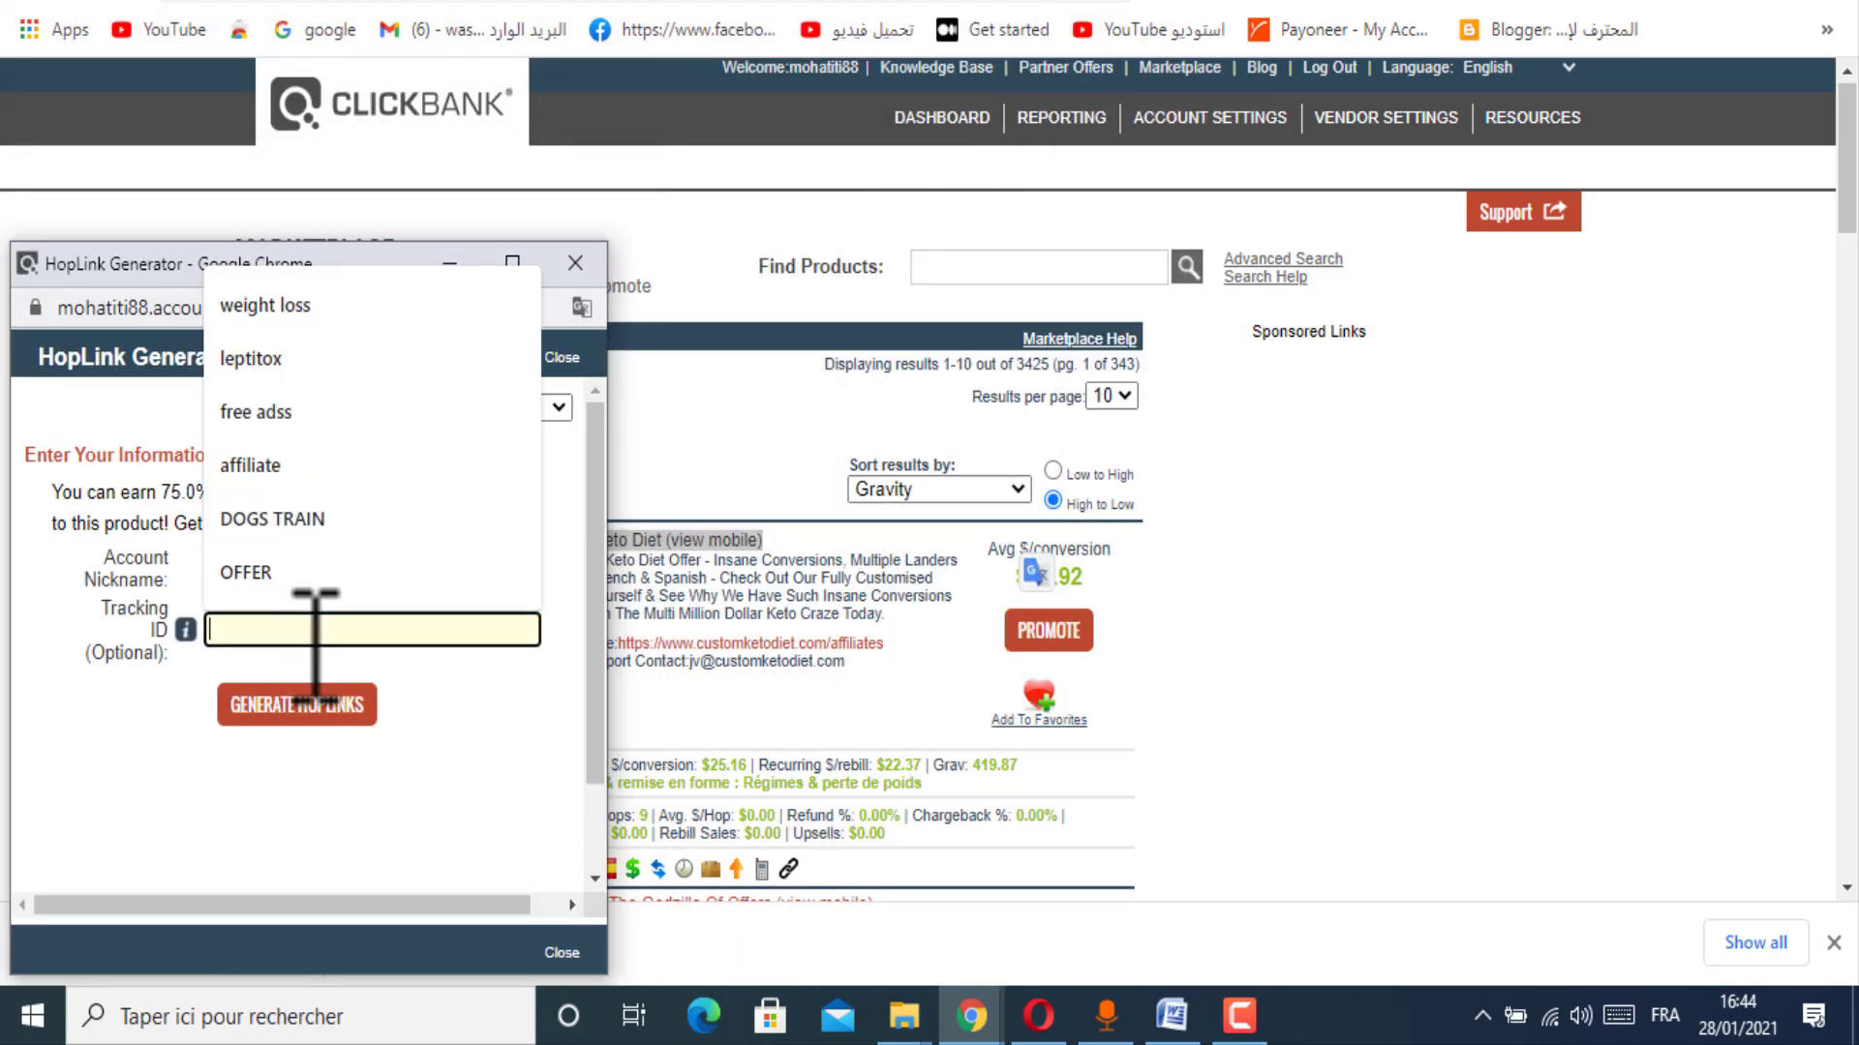
type("youtub")
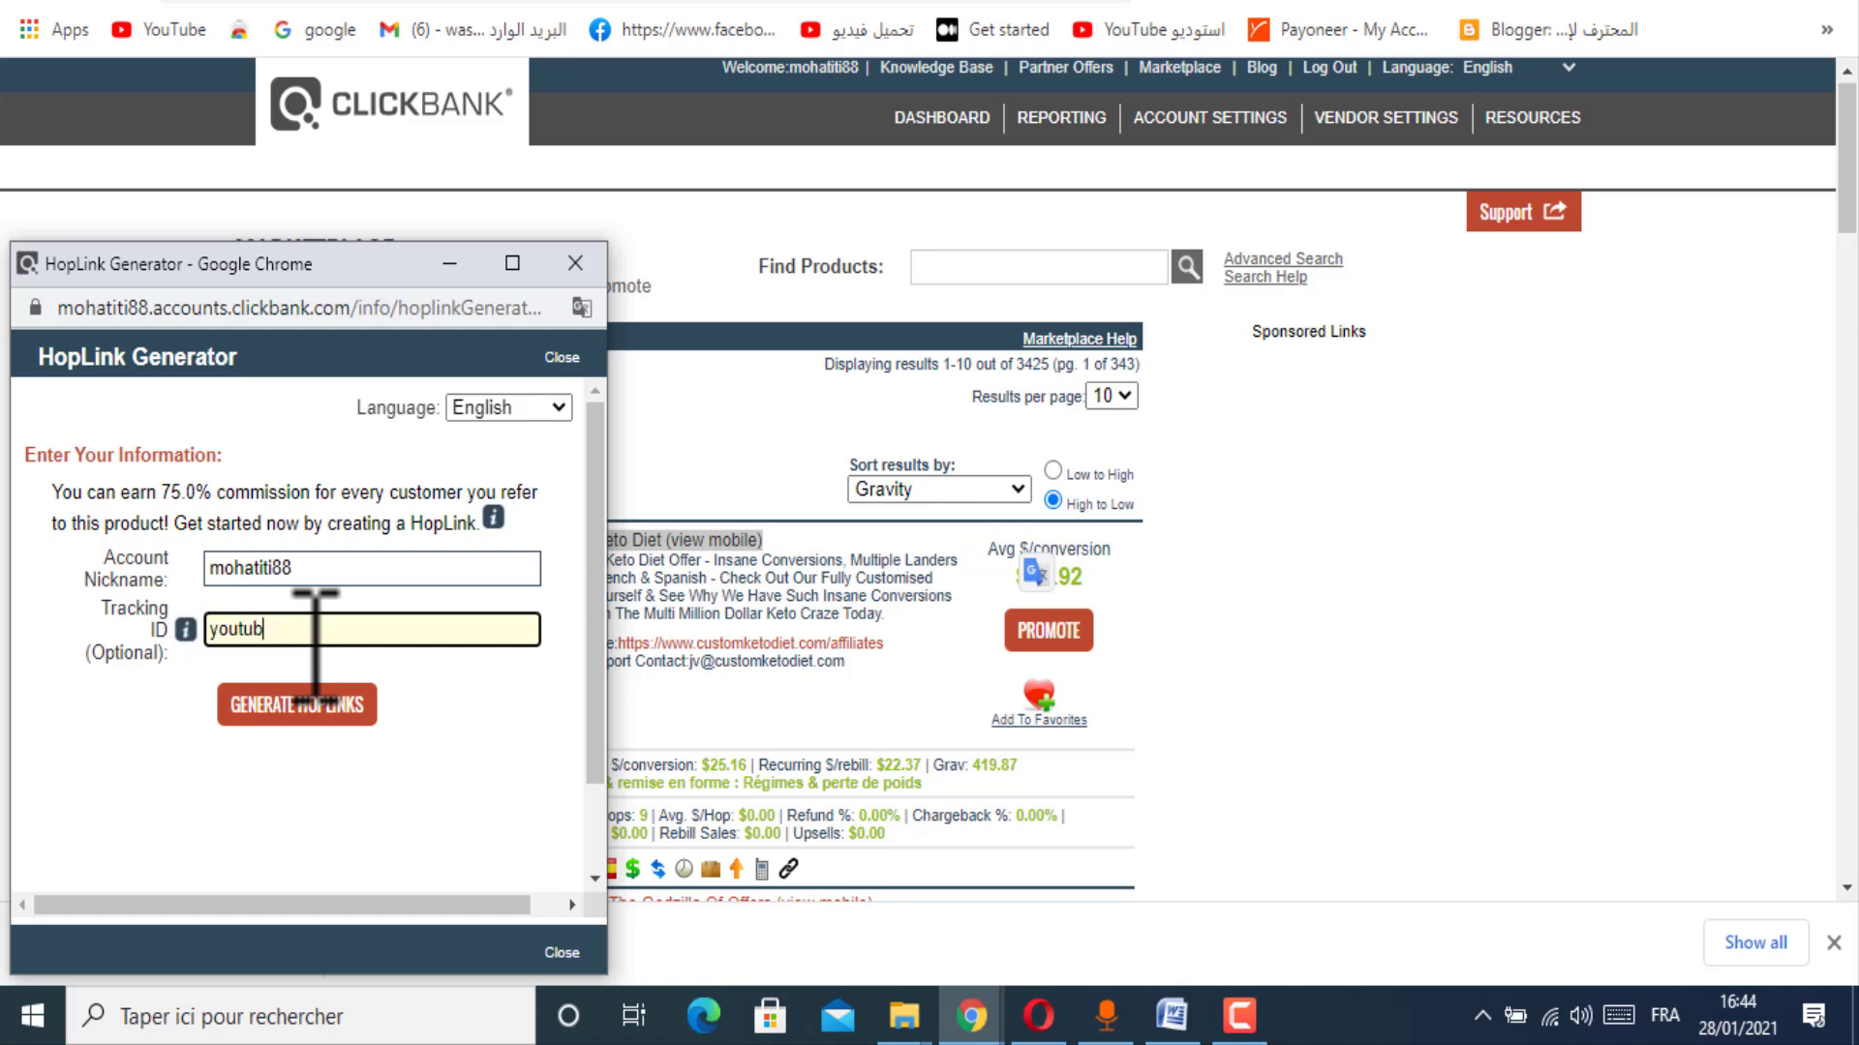
type("e")
left_click(324, 714)
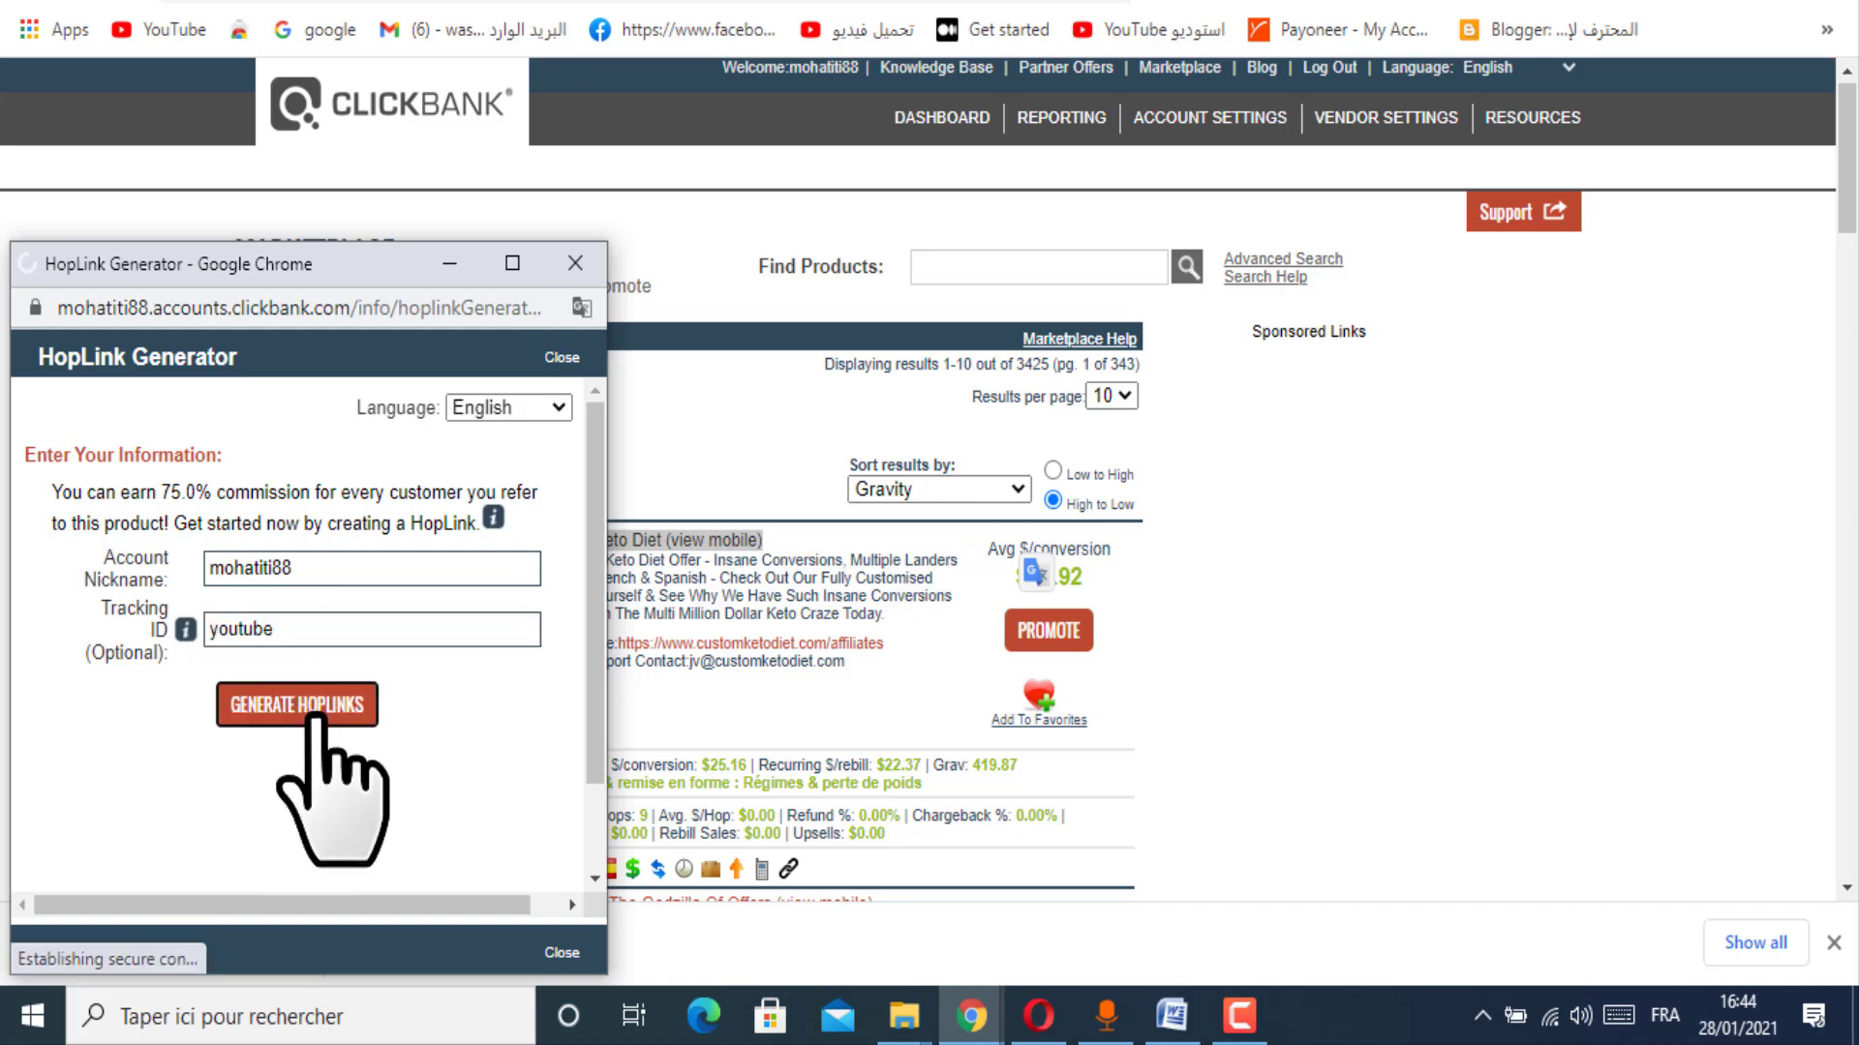
Step: Enlarge the HopLink Generator window, copy the encrypted HopLink, and close the generator
scroll(561, 750, "down", 2)
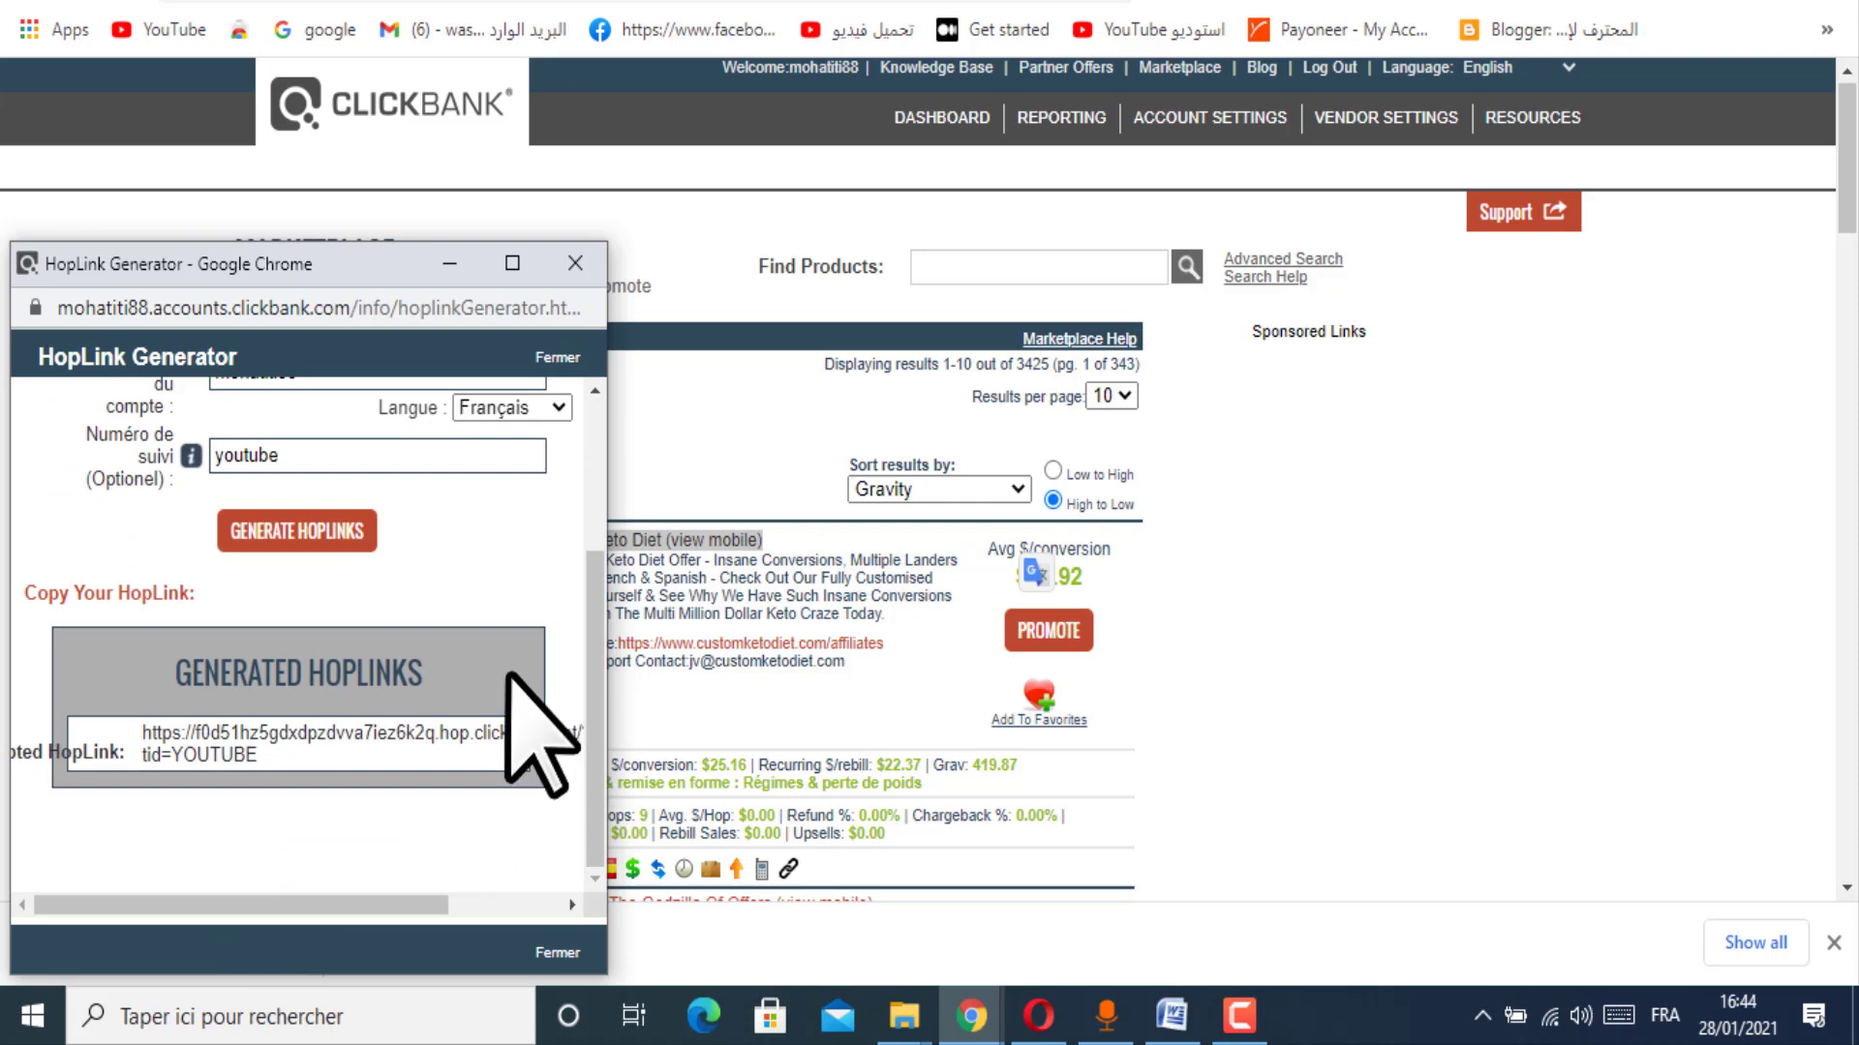
left_click(510, 269)
left_click(1701, 412)
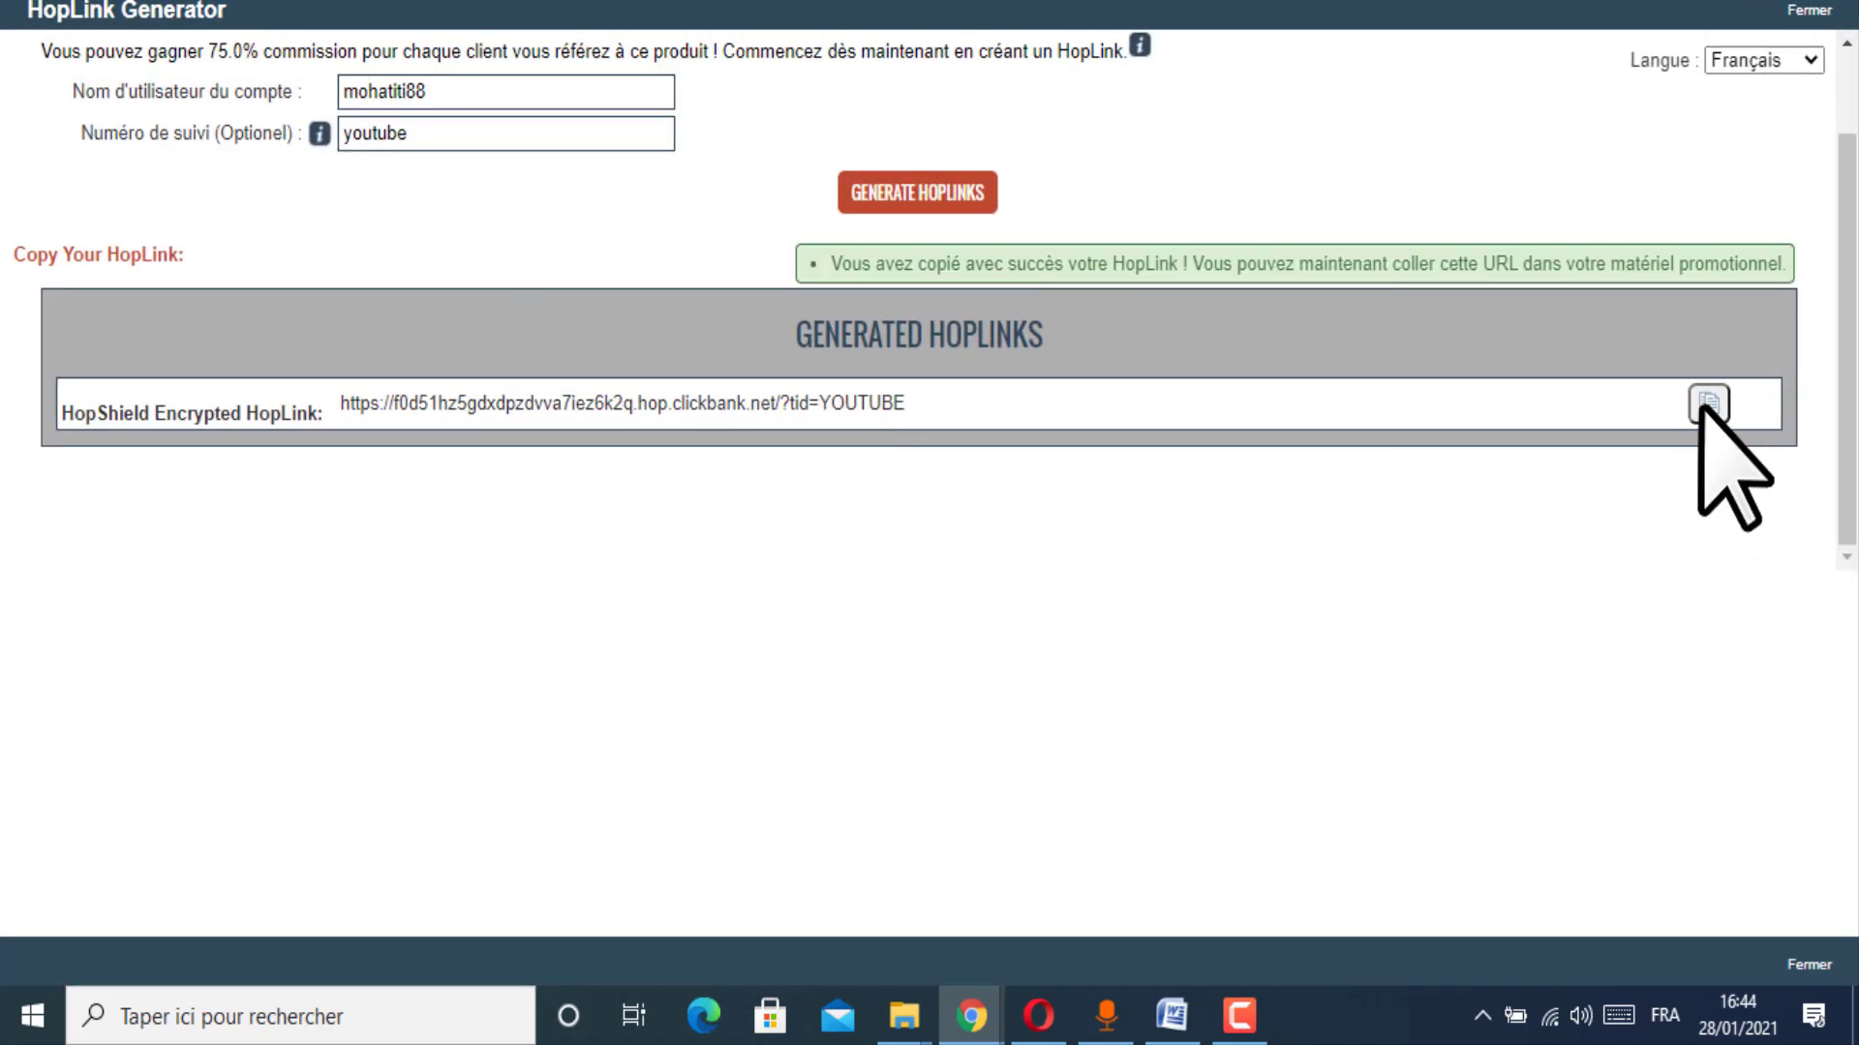
left_click(1809, 10)
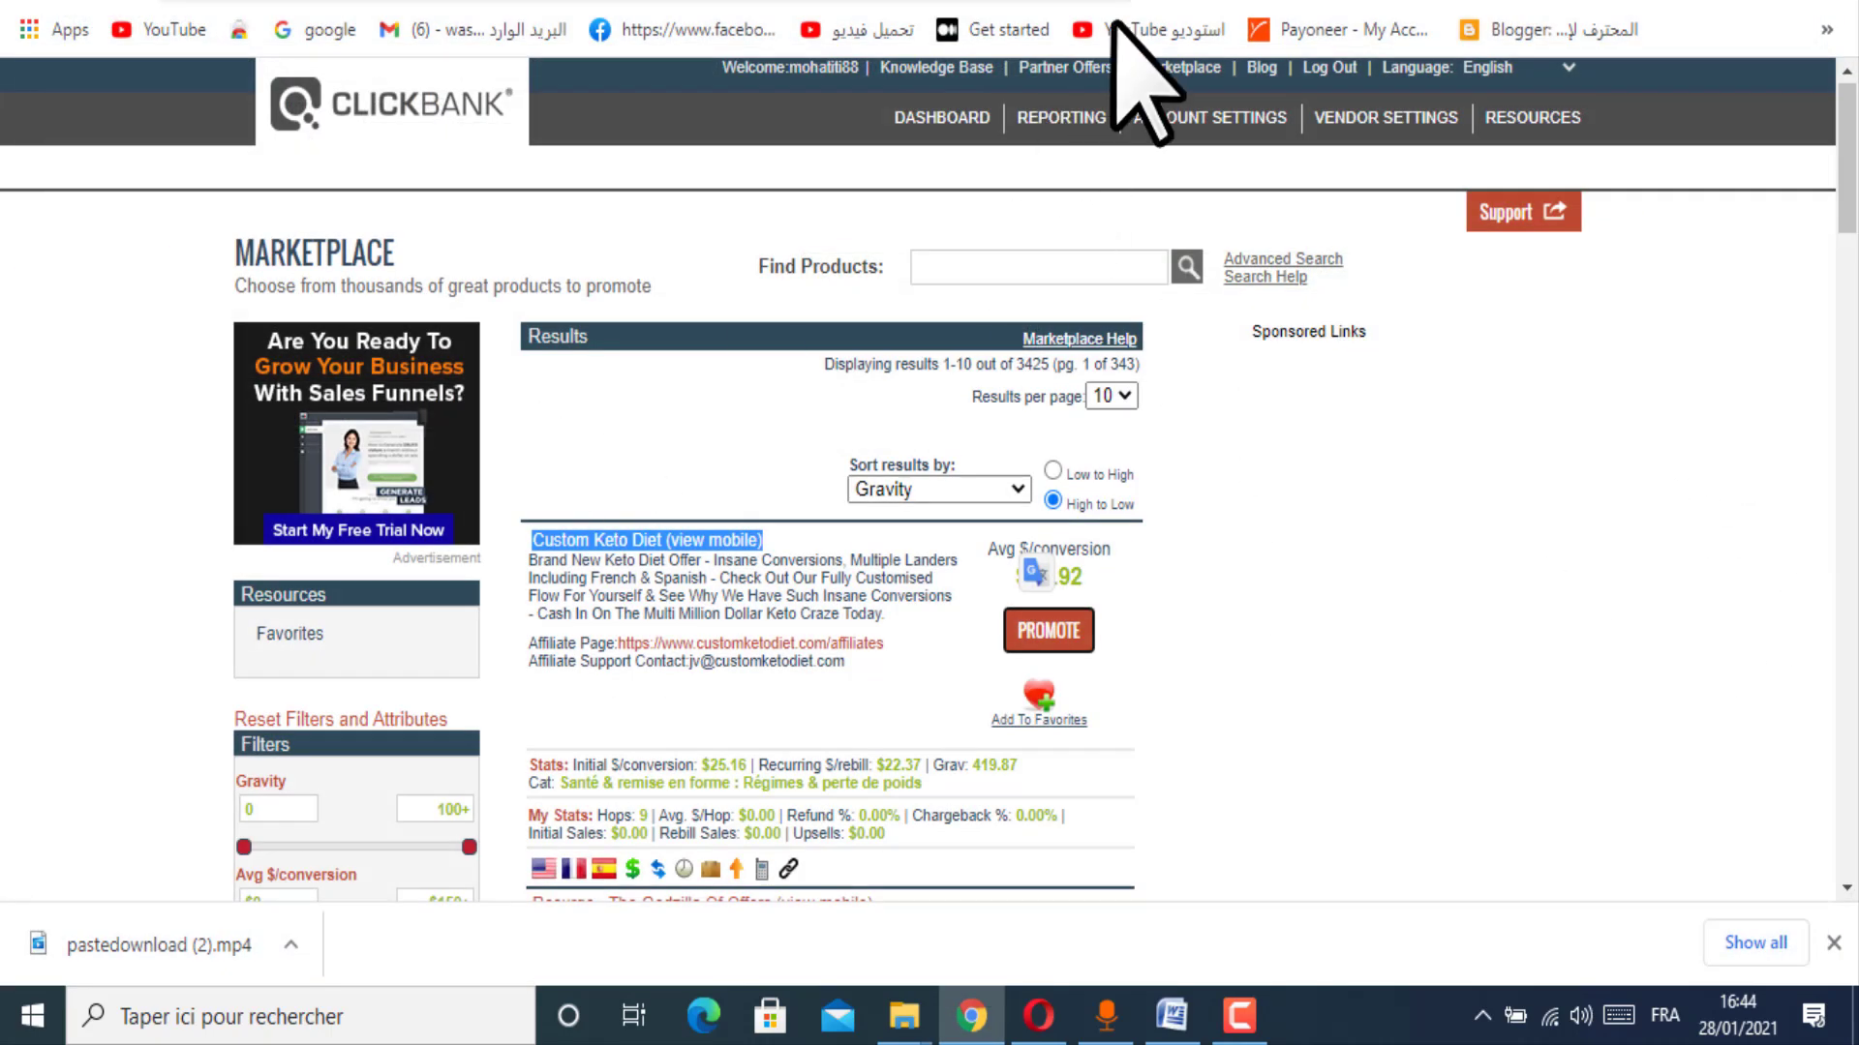
Step: Open Bitly in a new browser tab and create a short link from the copied HopLink
left_click(1588, 3)
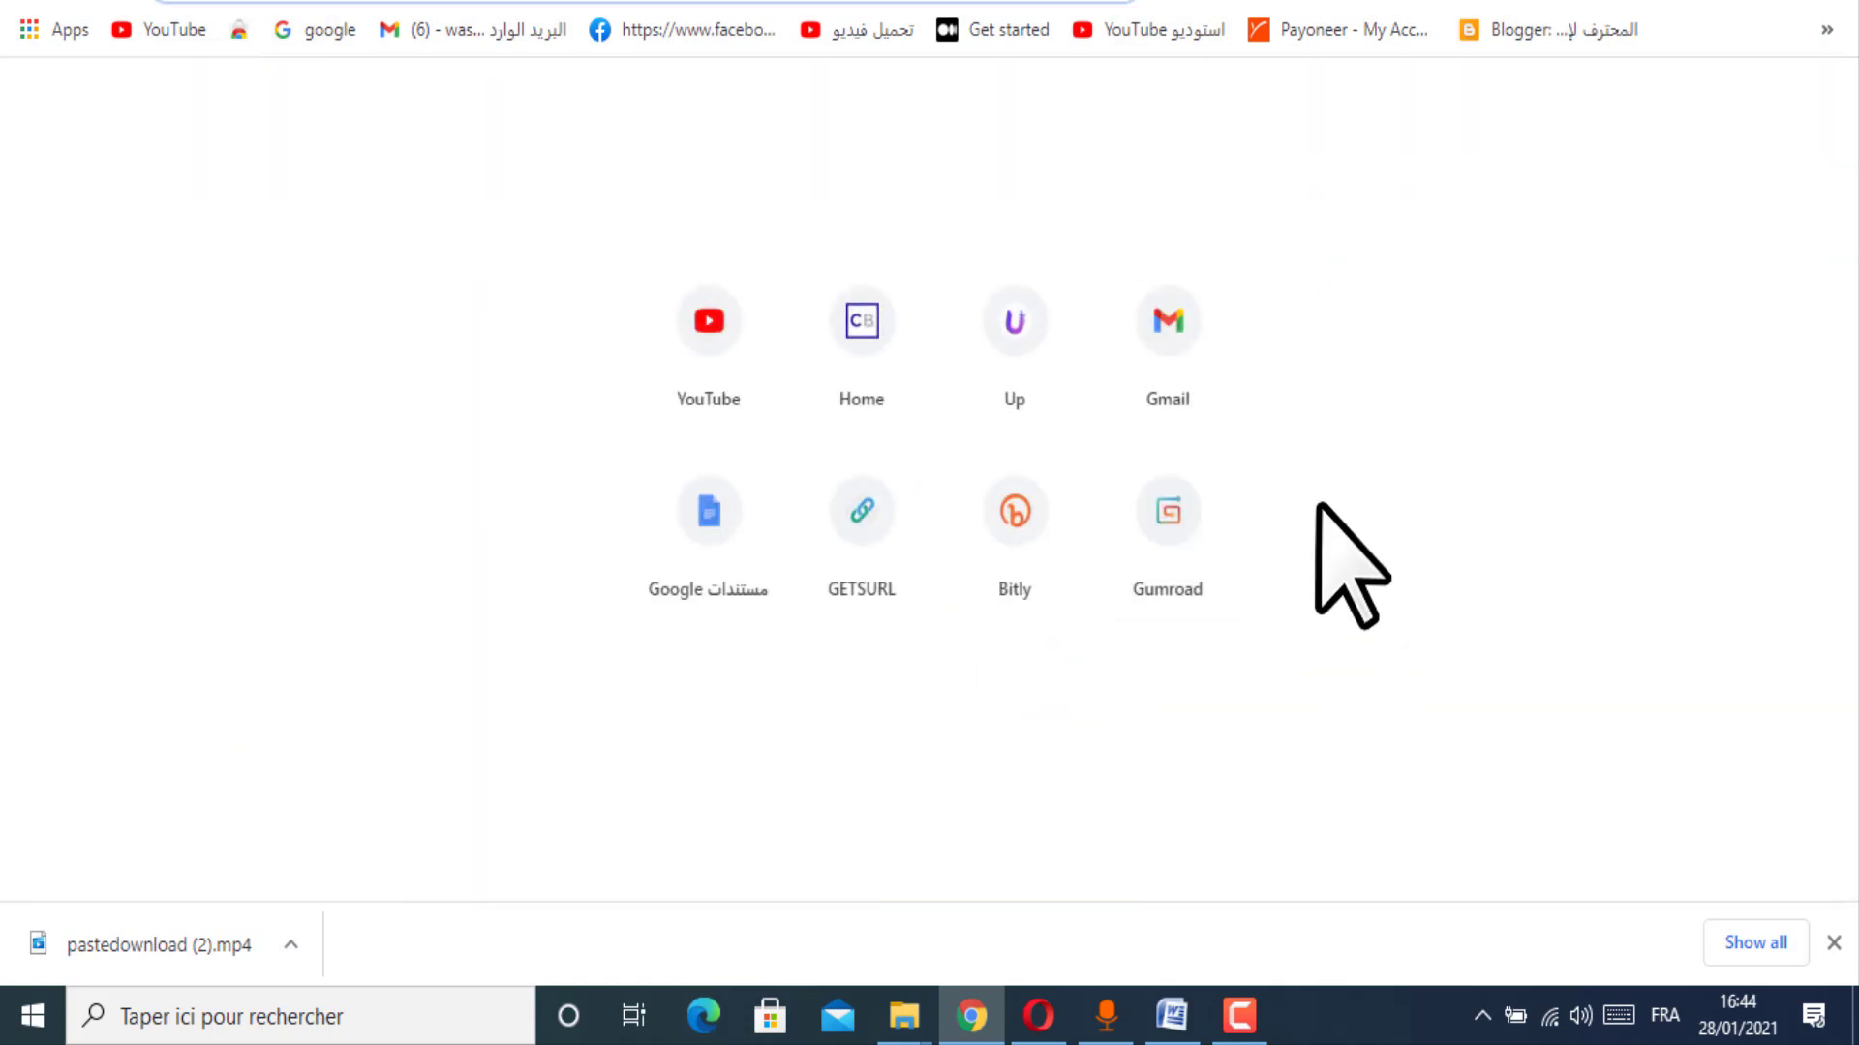
left_click(1055, 528)
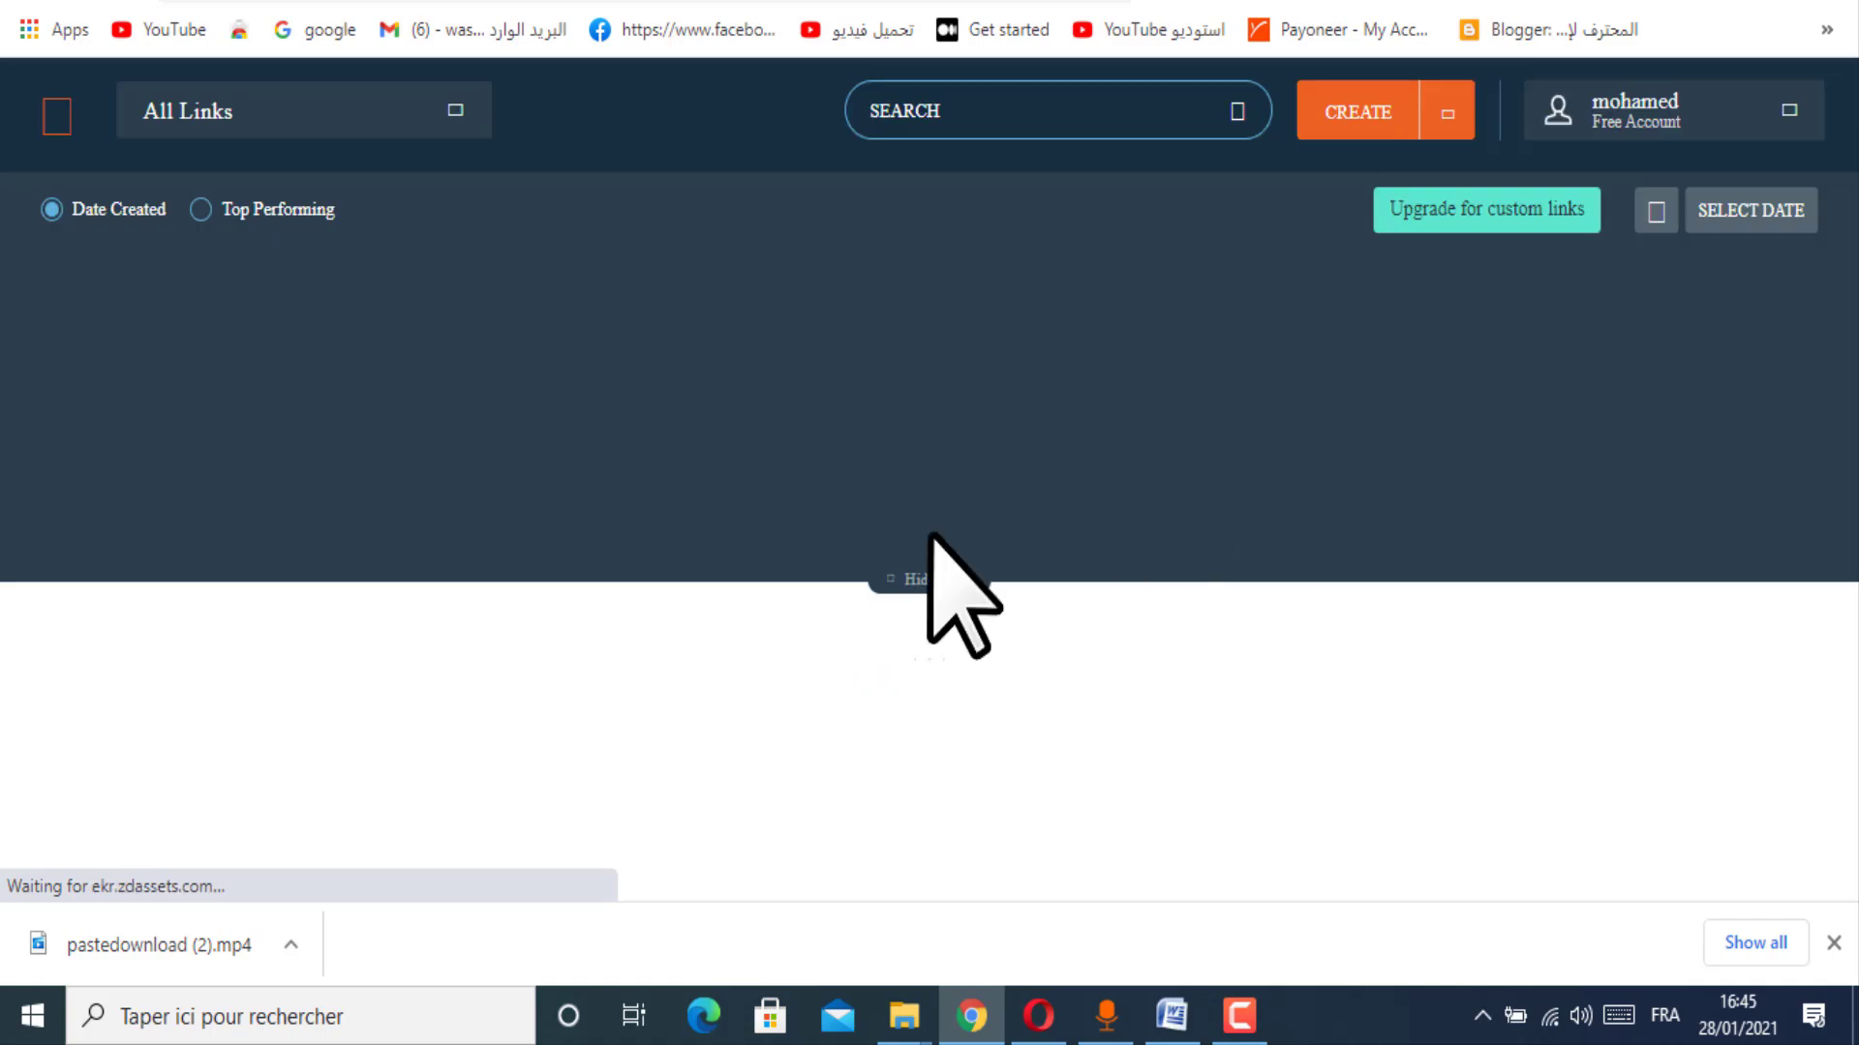
left_click(1447, 114)
left_click(1351, 170)
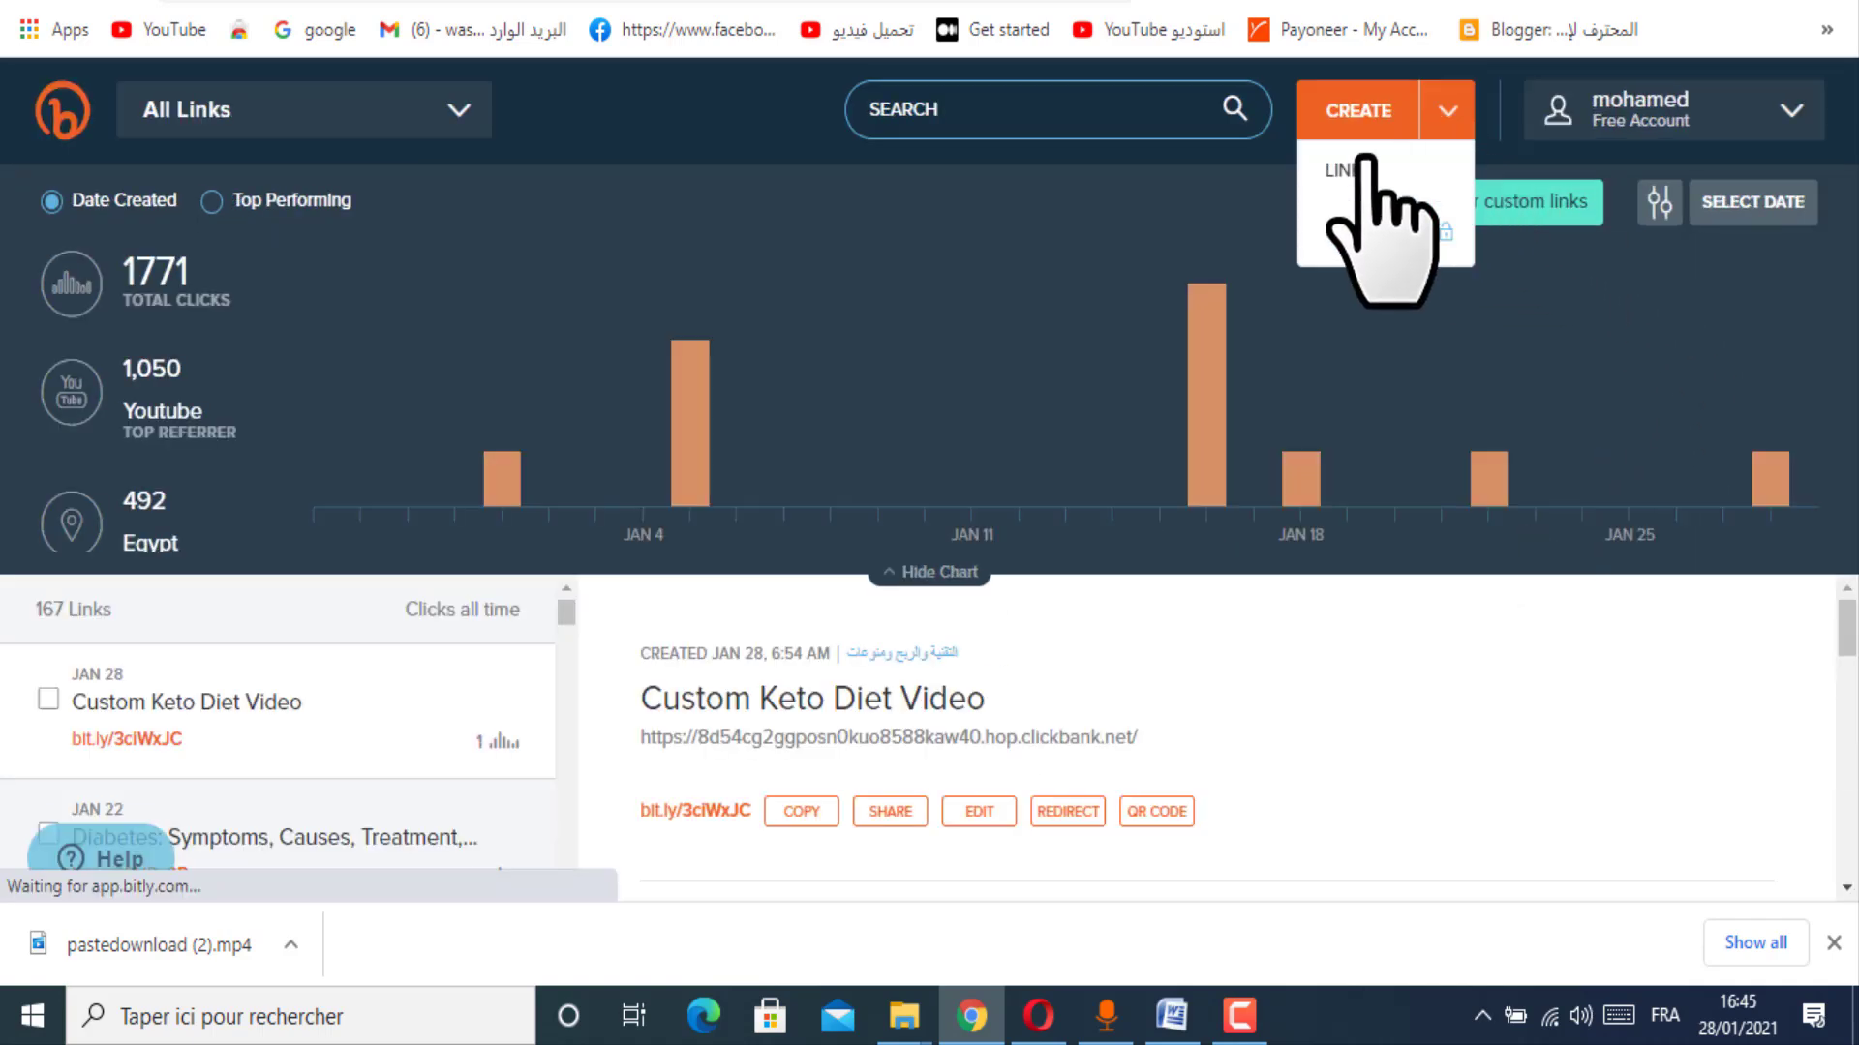
right_click(1597, 353)
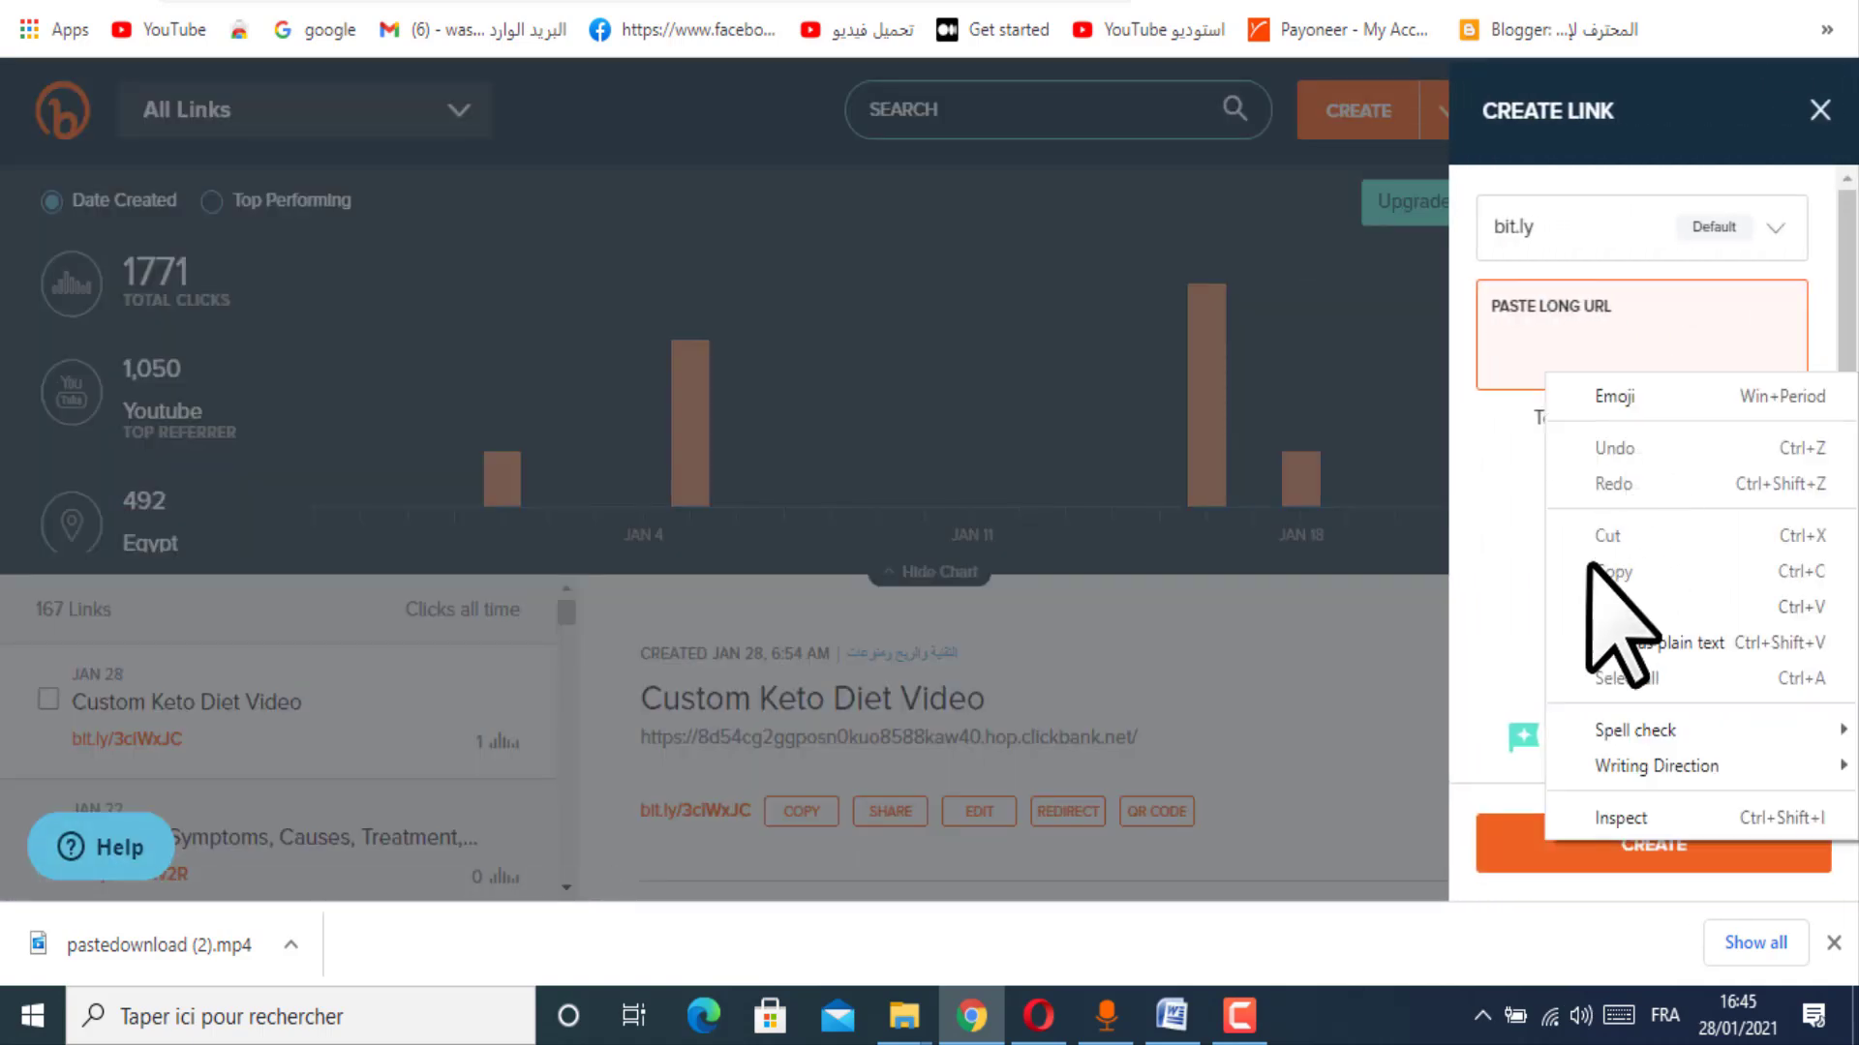
left_click(1653, 634)
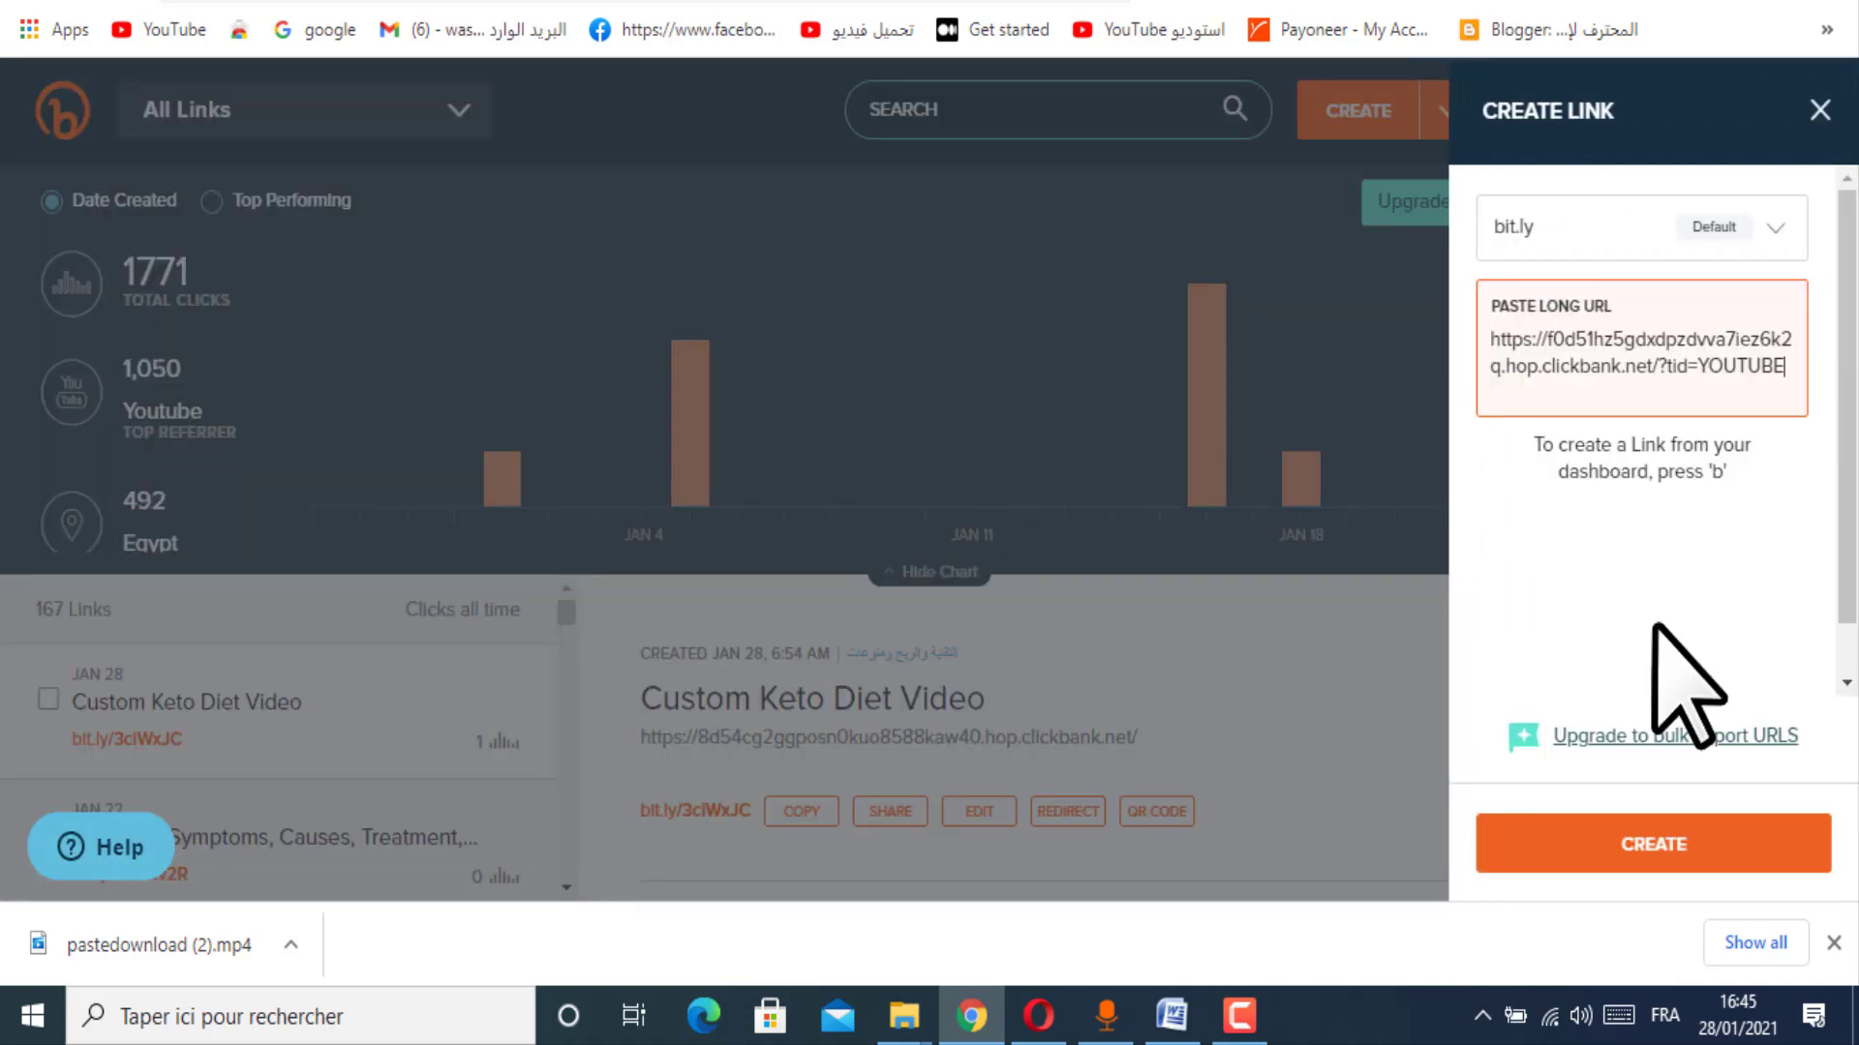
left_click(1513, 857)
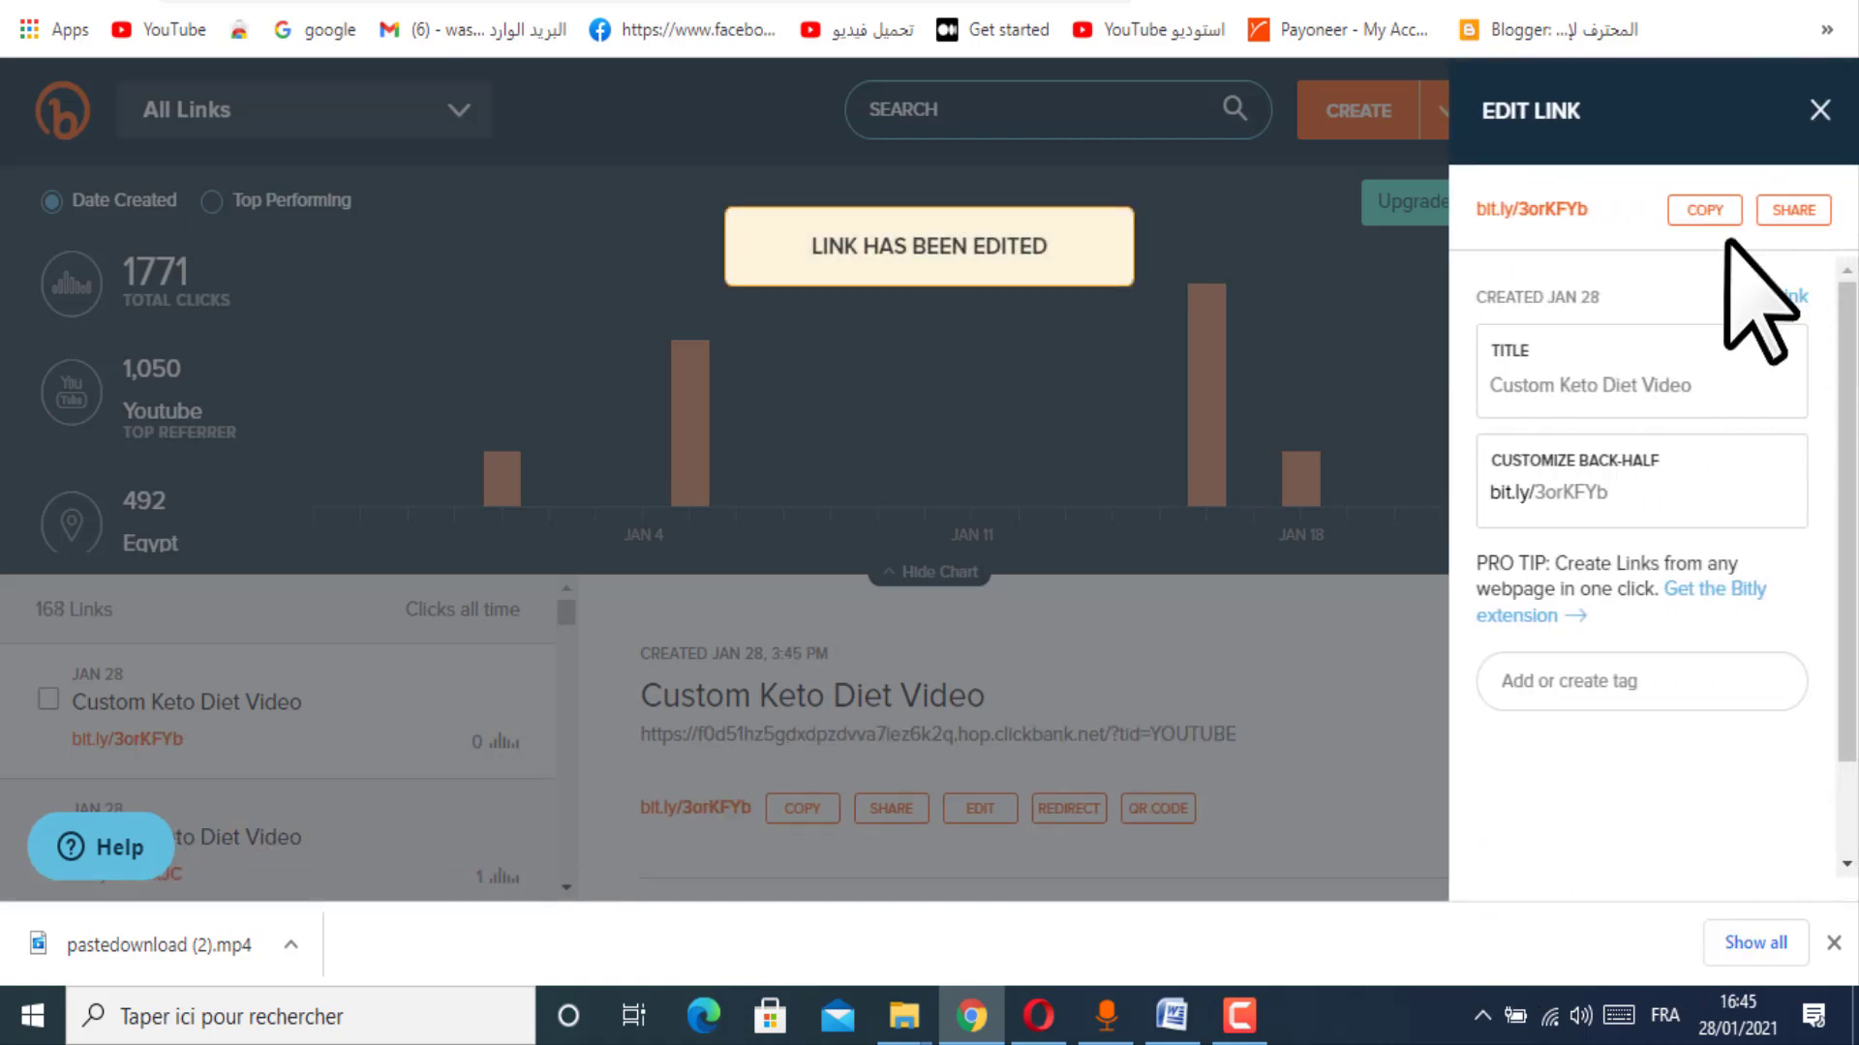
Step: Copy the new Bitly short link and paste it after the first pair of arrows in the YouTube video description
left_click(1703, 209)
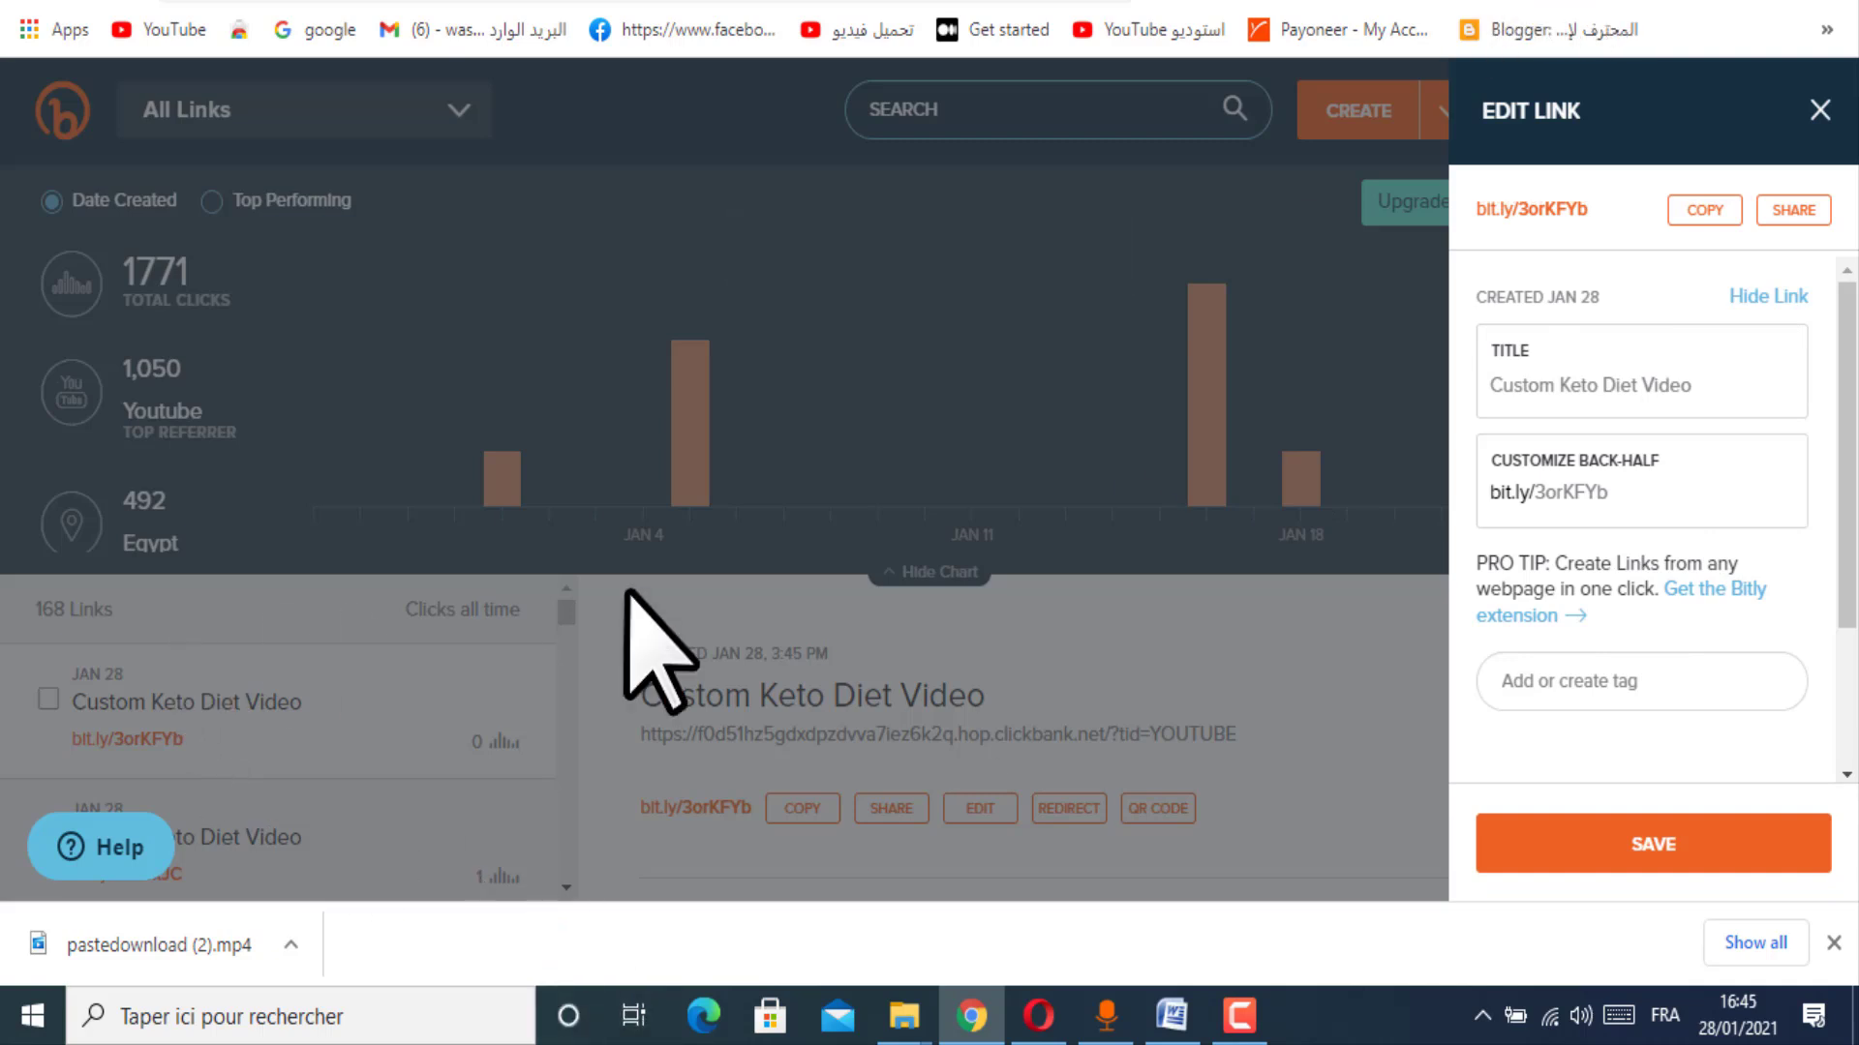
left_click(1046, 1026)
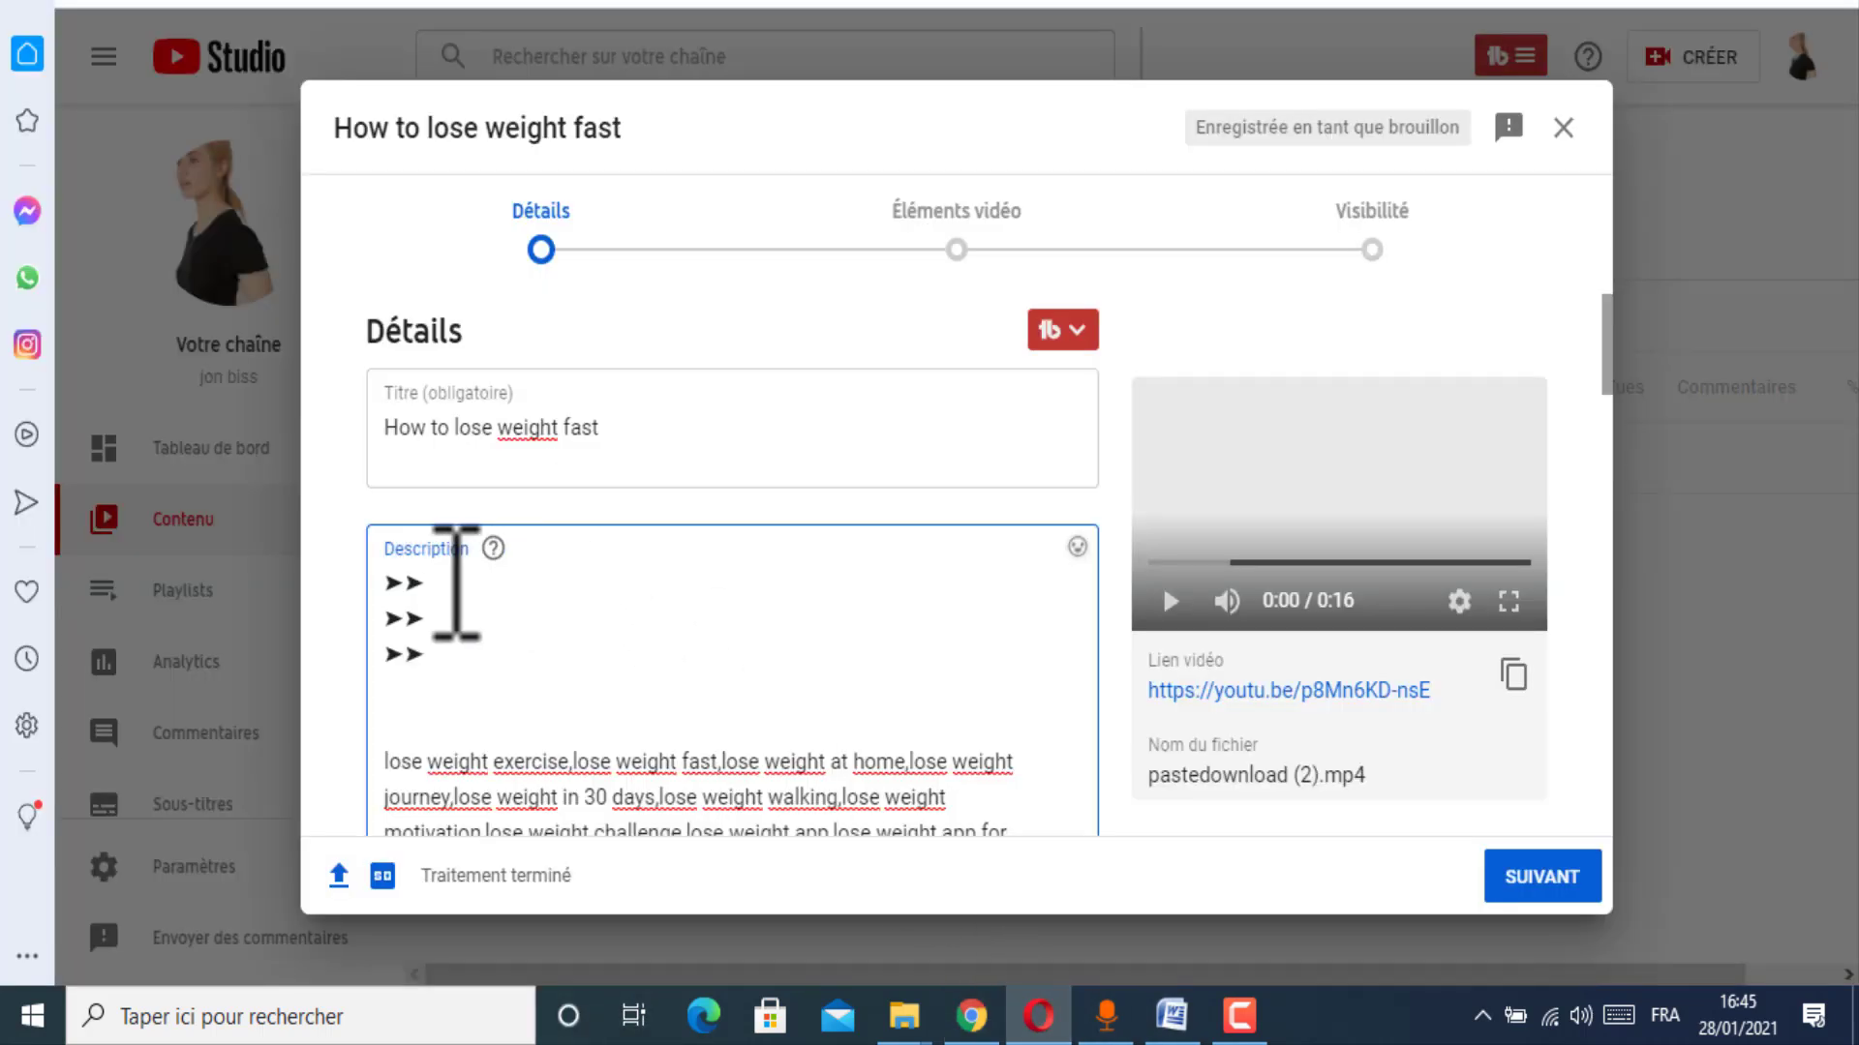
key("ctrl+v")
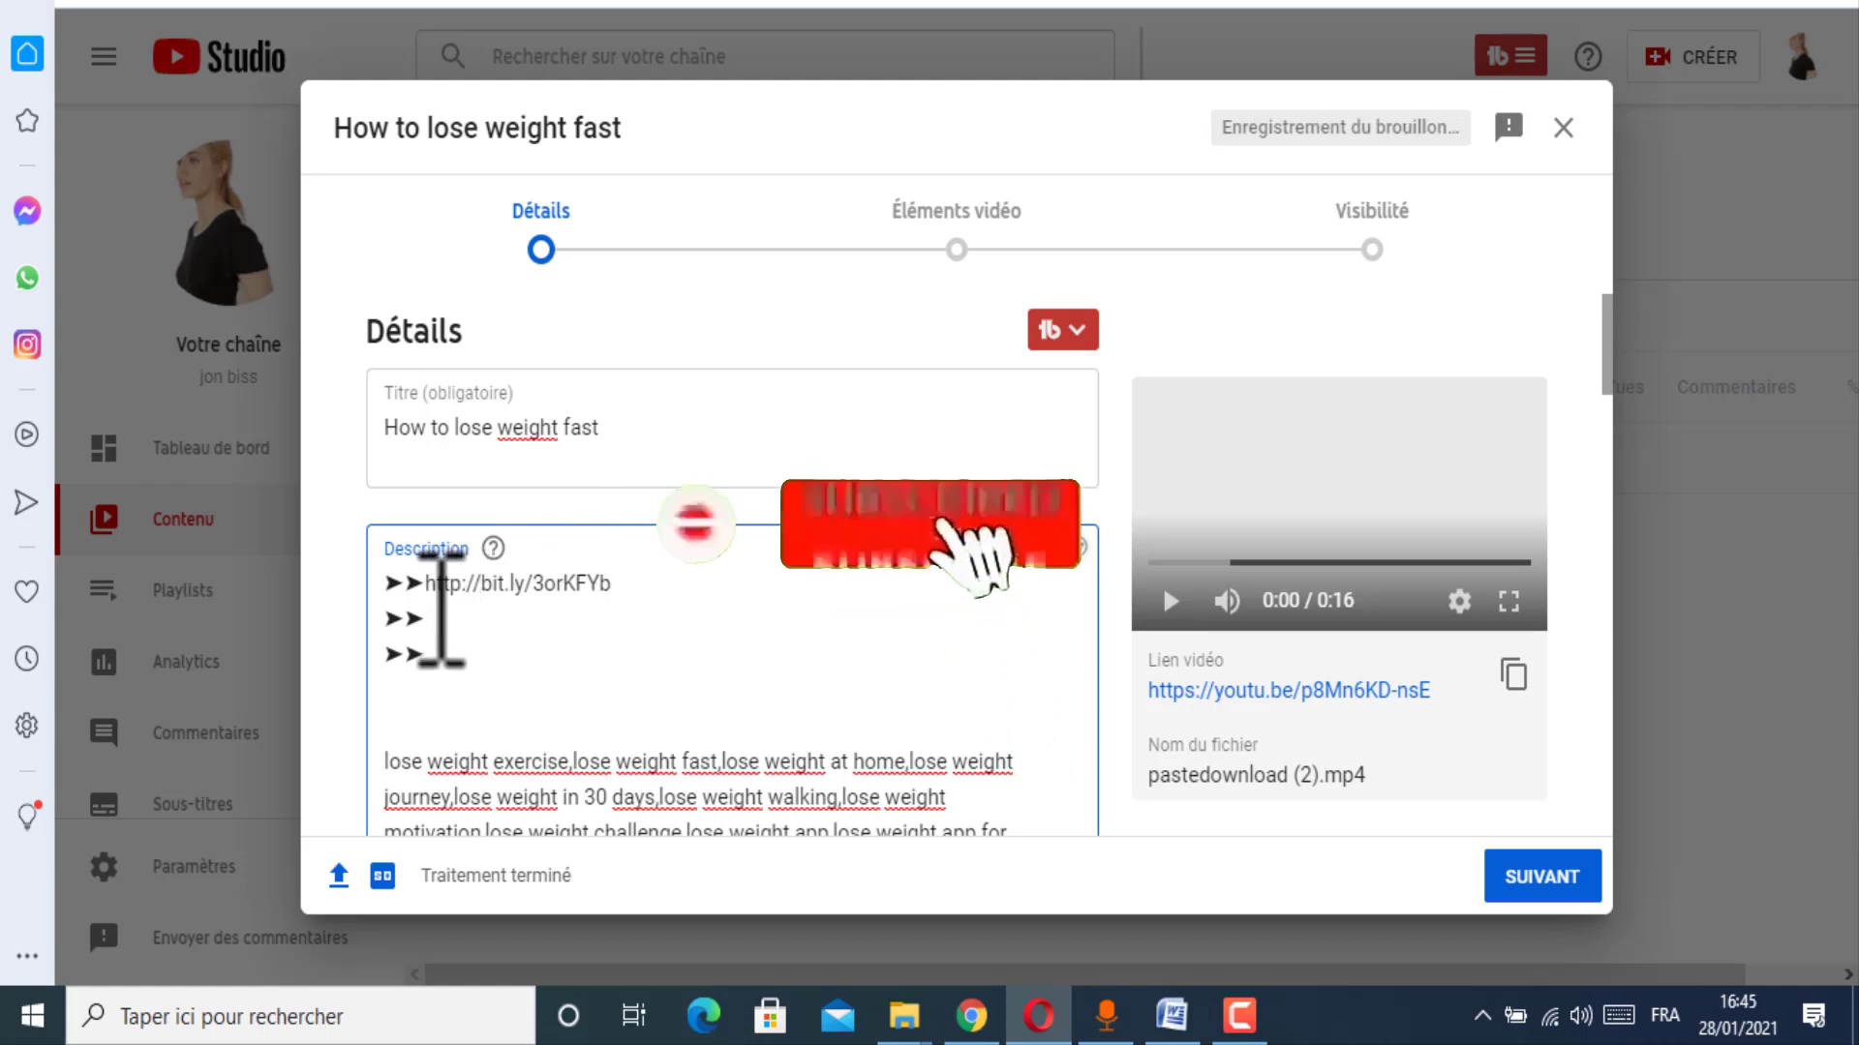
Step: Copy "Secret steps to lose weight" from Google Translate in Chrome and paste it with a colon before the Bitly link in the video description
left_click(971, 1017)
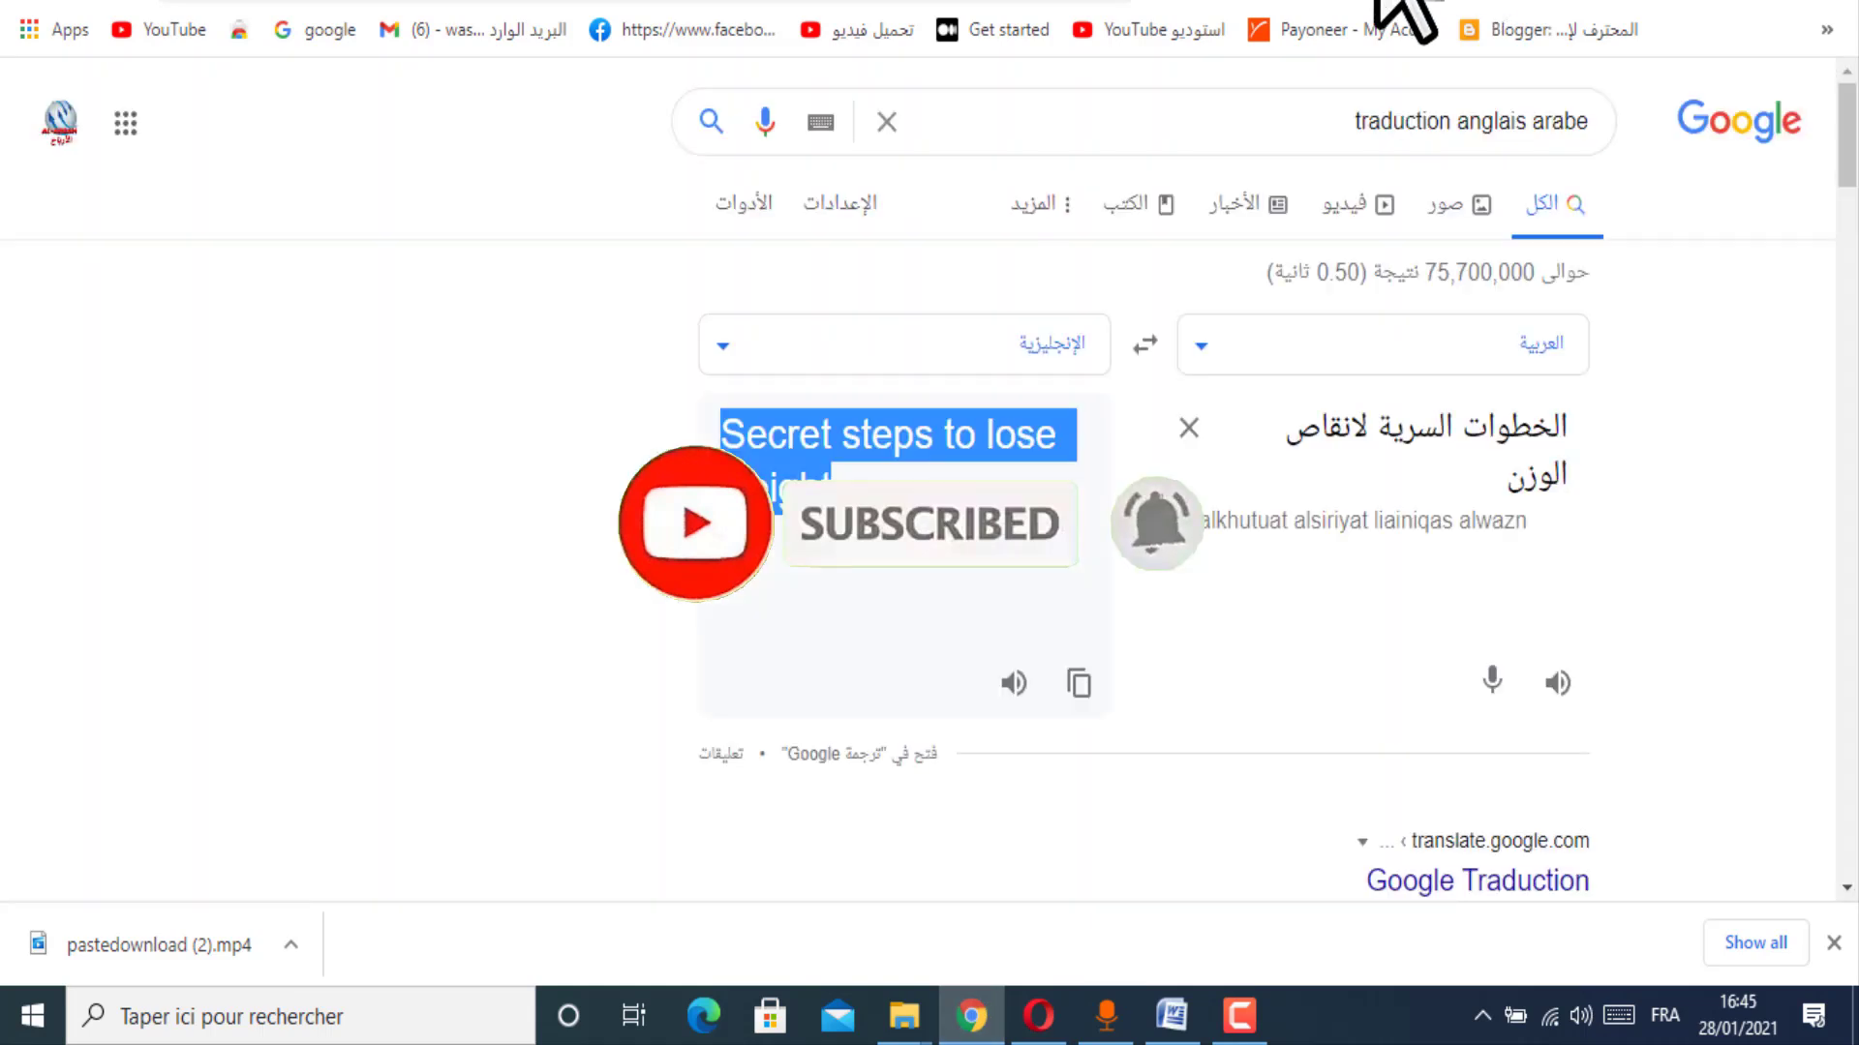
left_click(1375, 3)
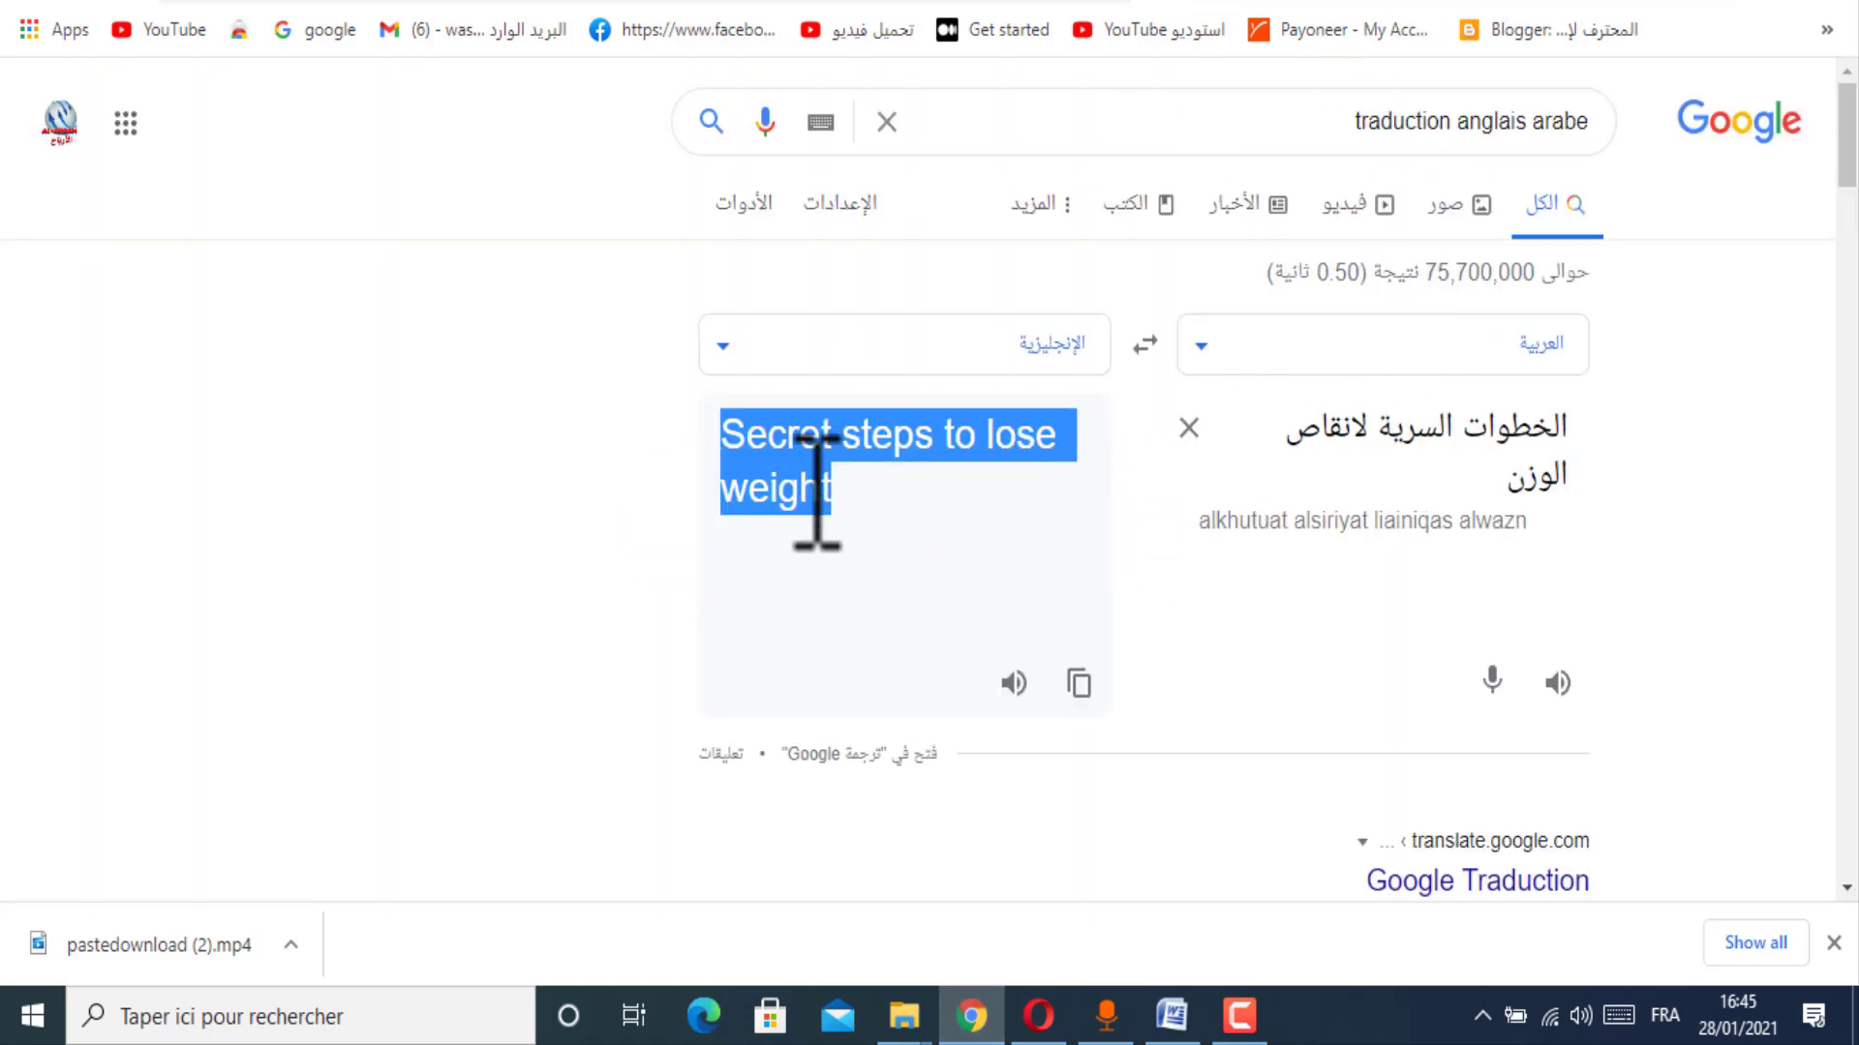
left_click(1078, 683)
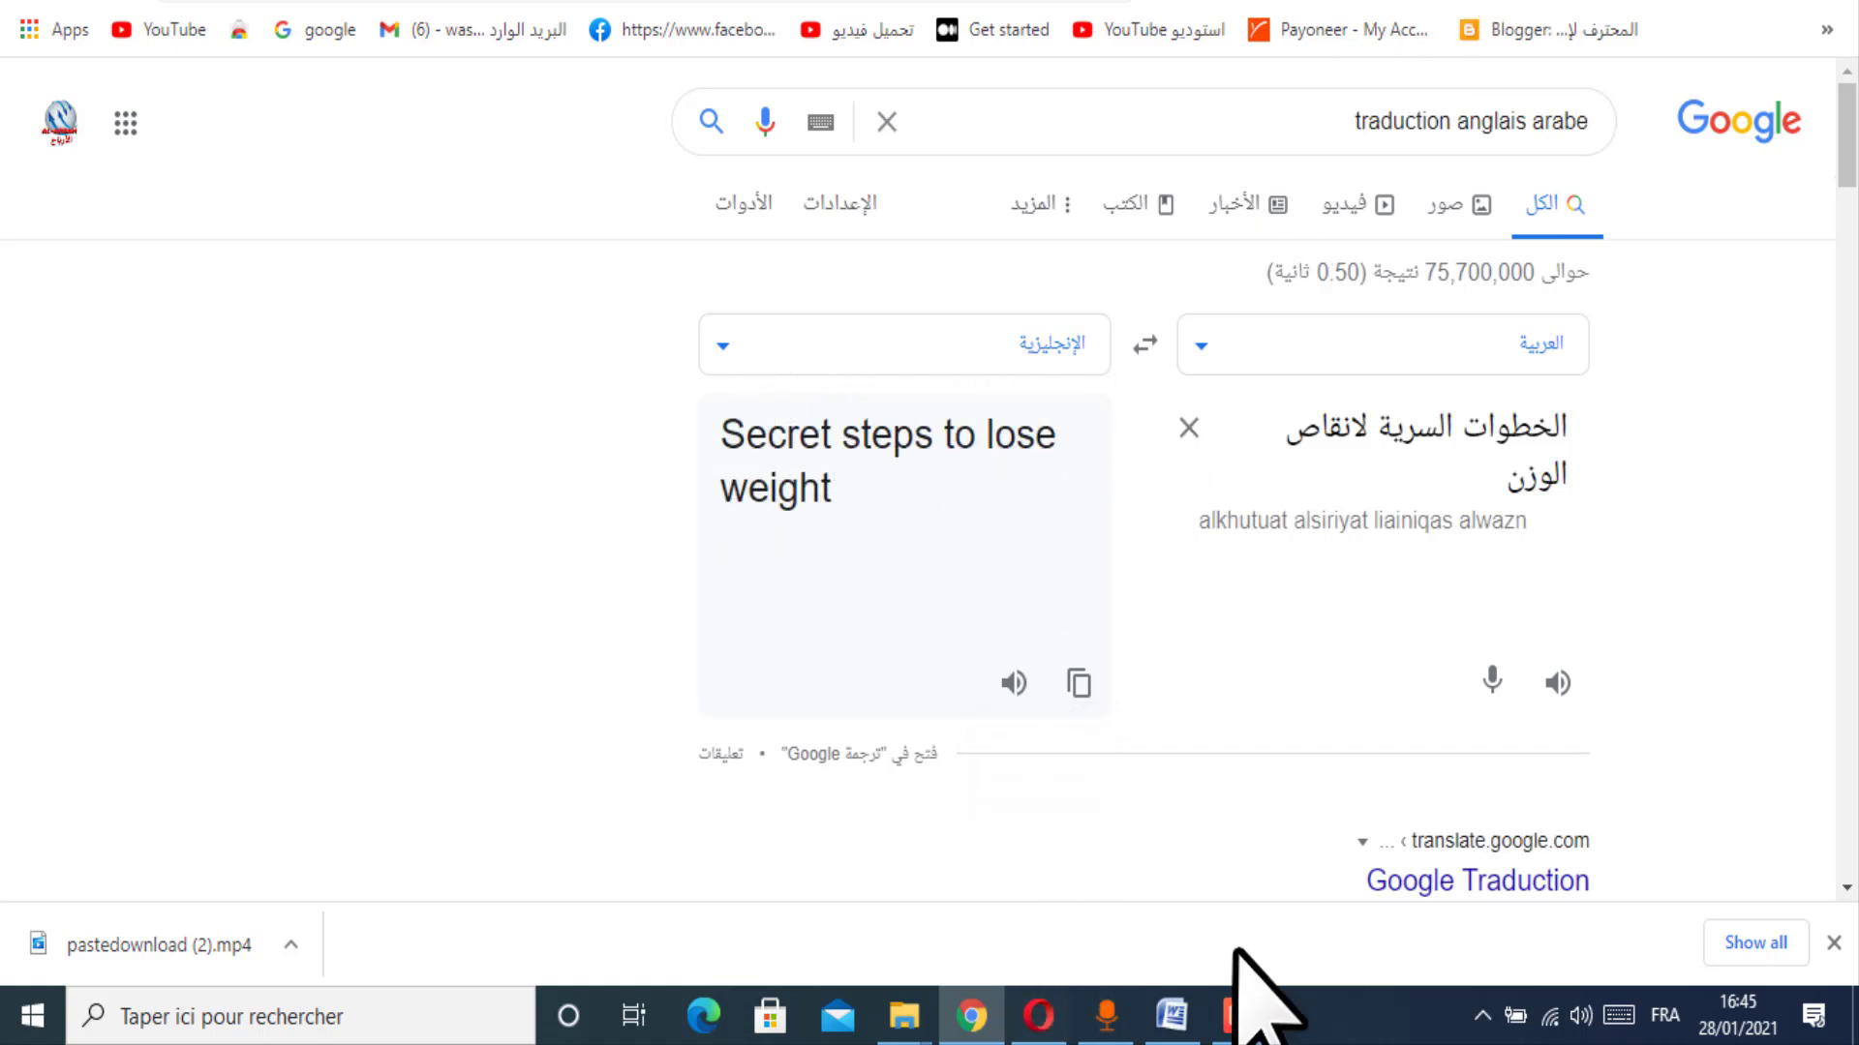
left_click(1063, 1021)
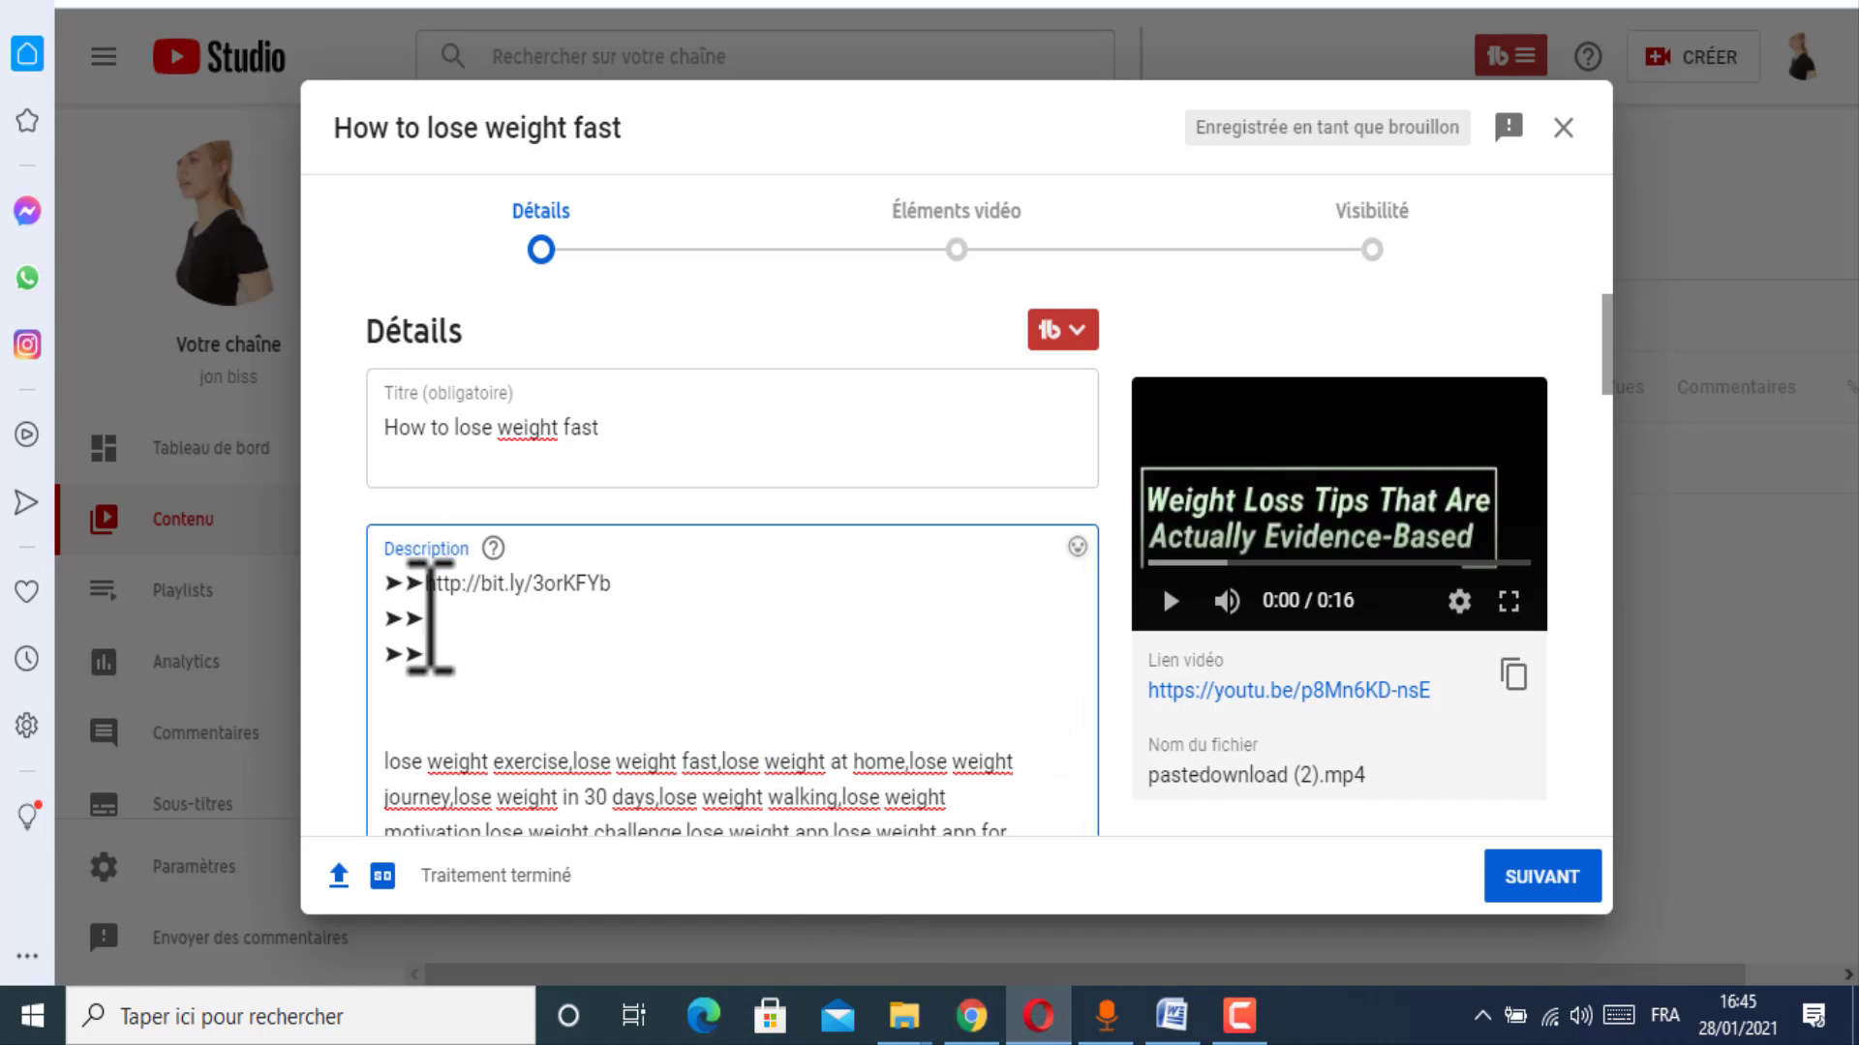
key("ctrl+v")
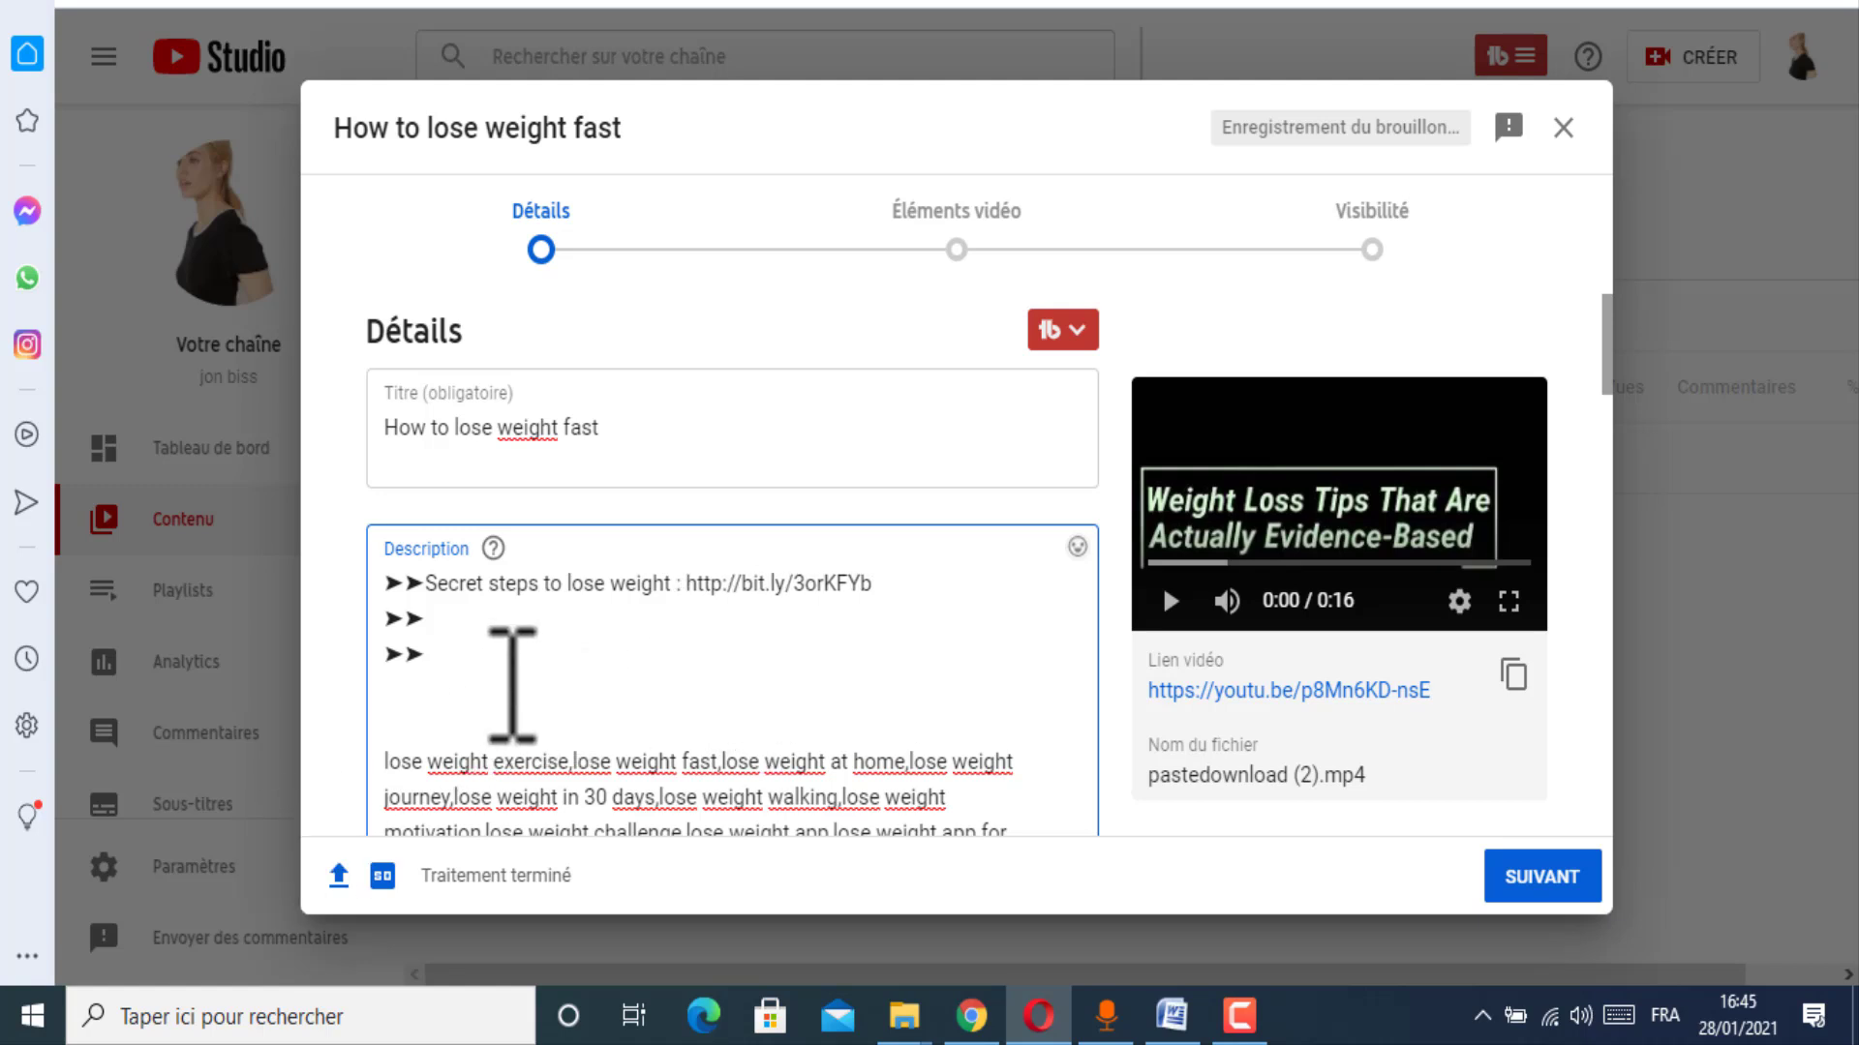
left_click_drag(426, 657, 373, 631)
left_click(438, 627)
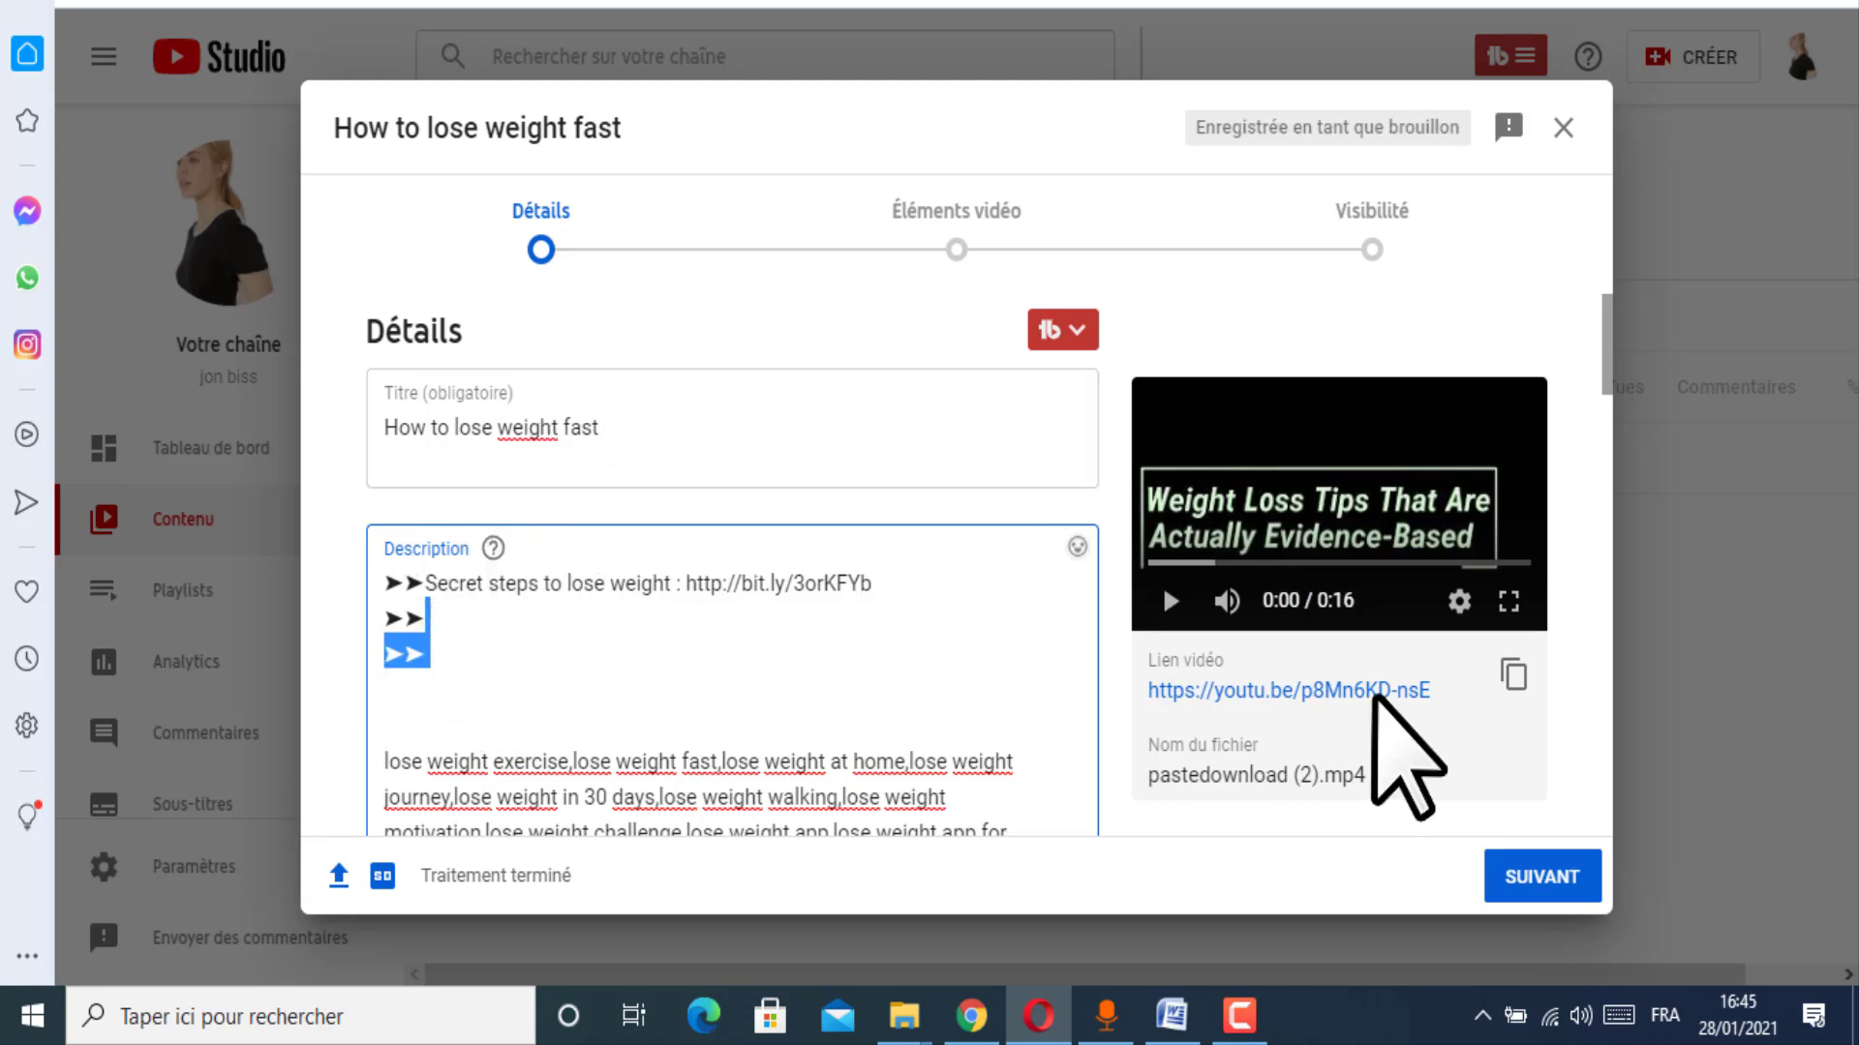
Step: Choose the suggested thumbnail showing the woman lifting a barbell for the video
scroll(730, 775, "down", 12)
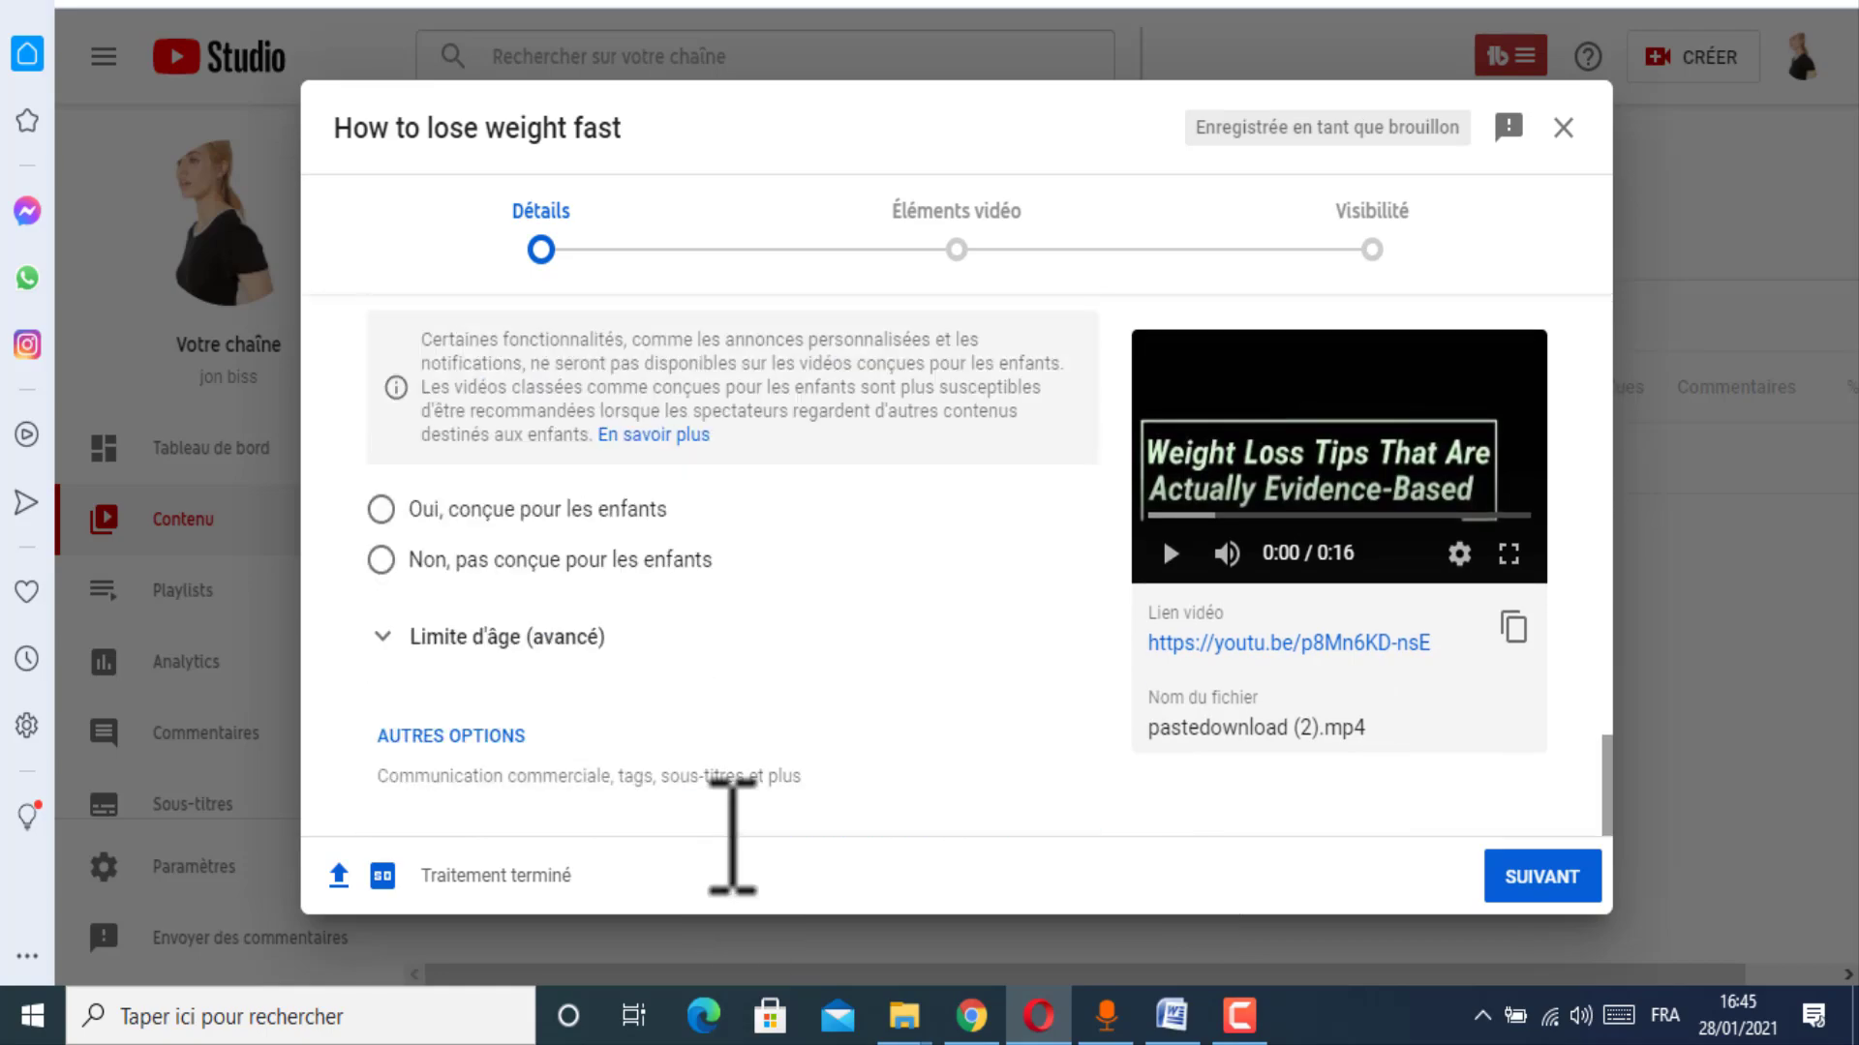
scroll(813, 804, "up", 10)
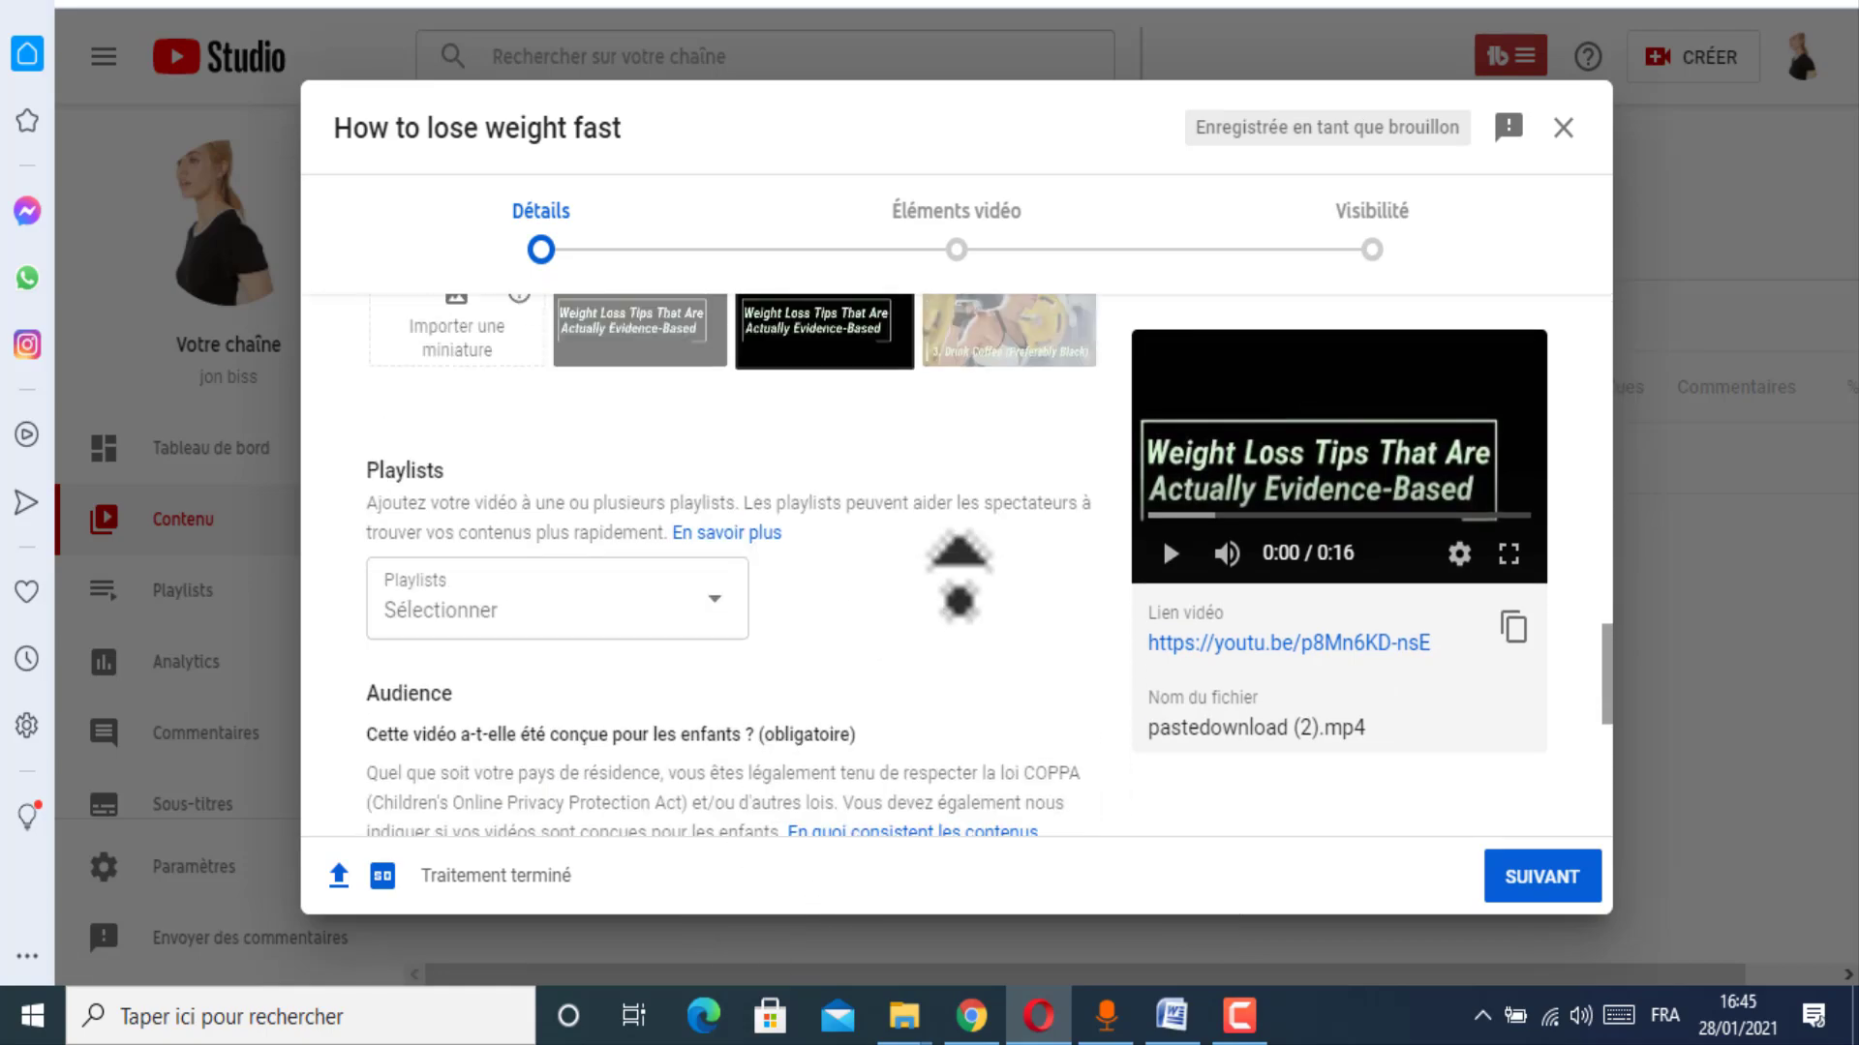
left_click(1021, 614)
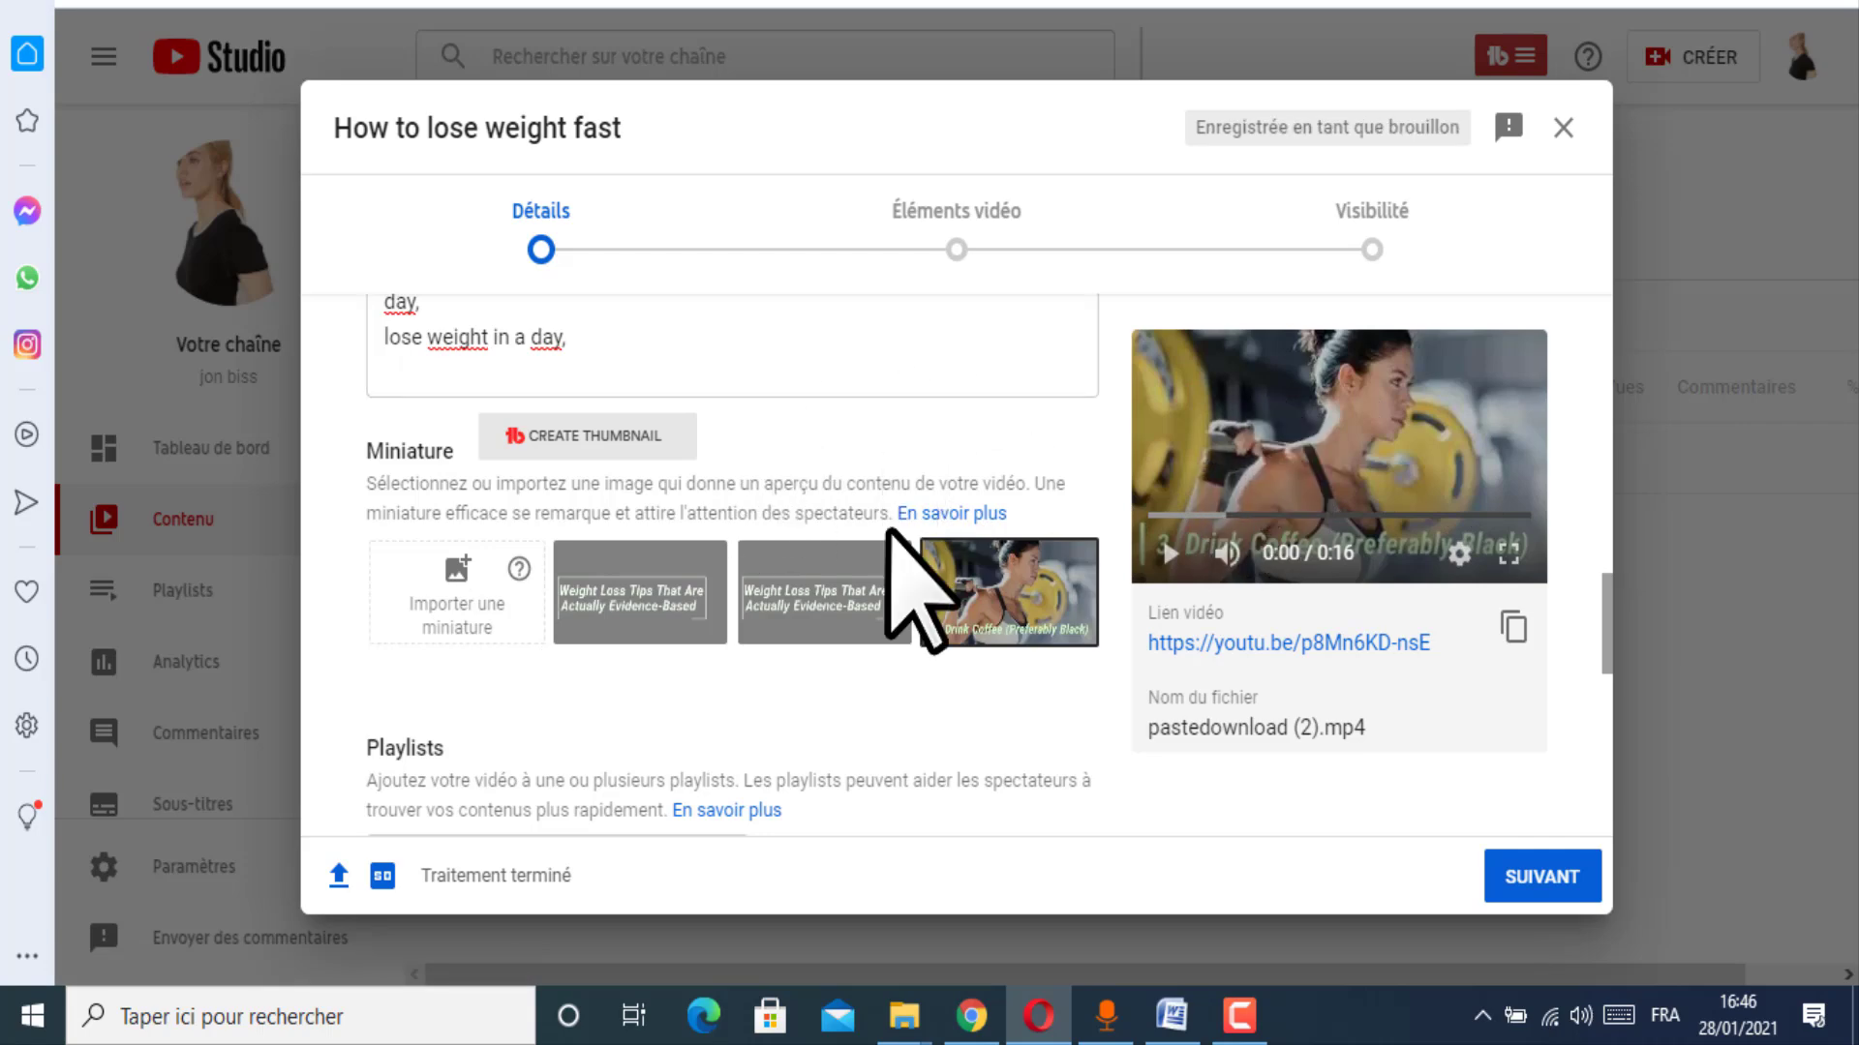
Step: Set the audience to "Non, pas conçue pour les enfants" and expand the advanced age limit settings
scroll(871, 581, "down", 4)
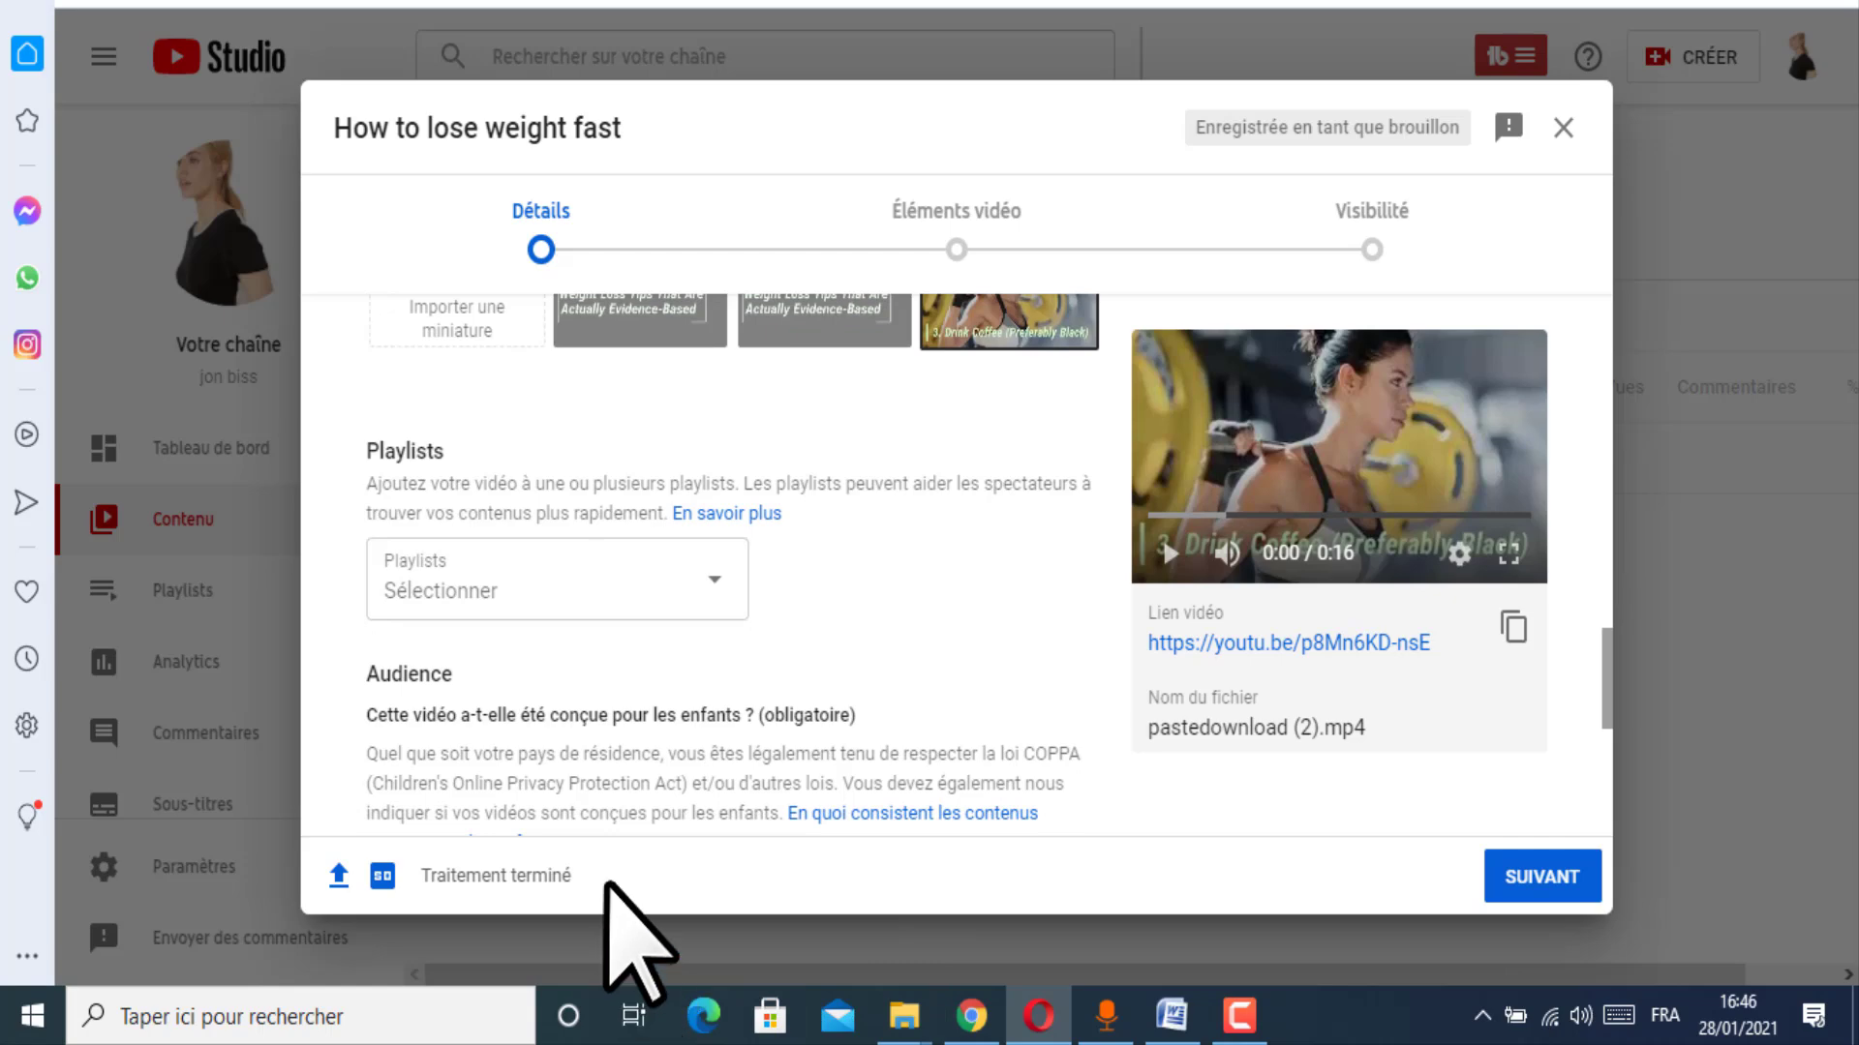
scroll(736, 697, "down", 5)
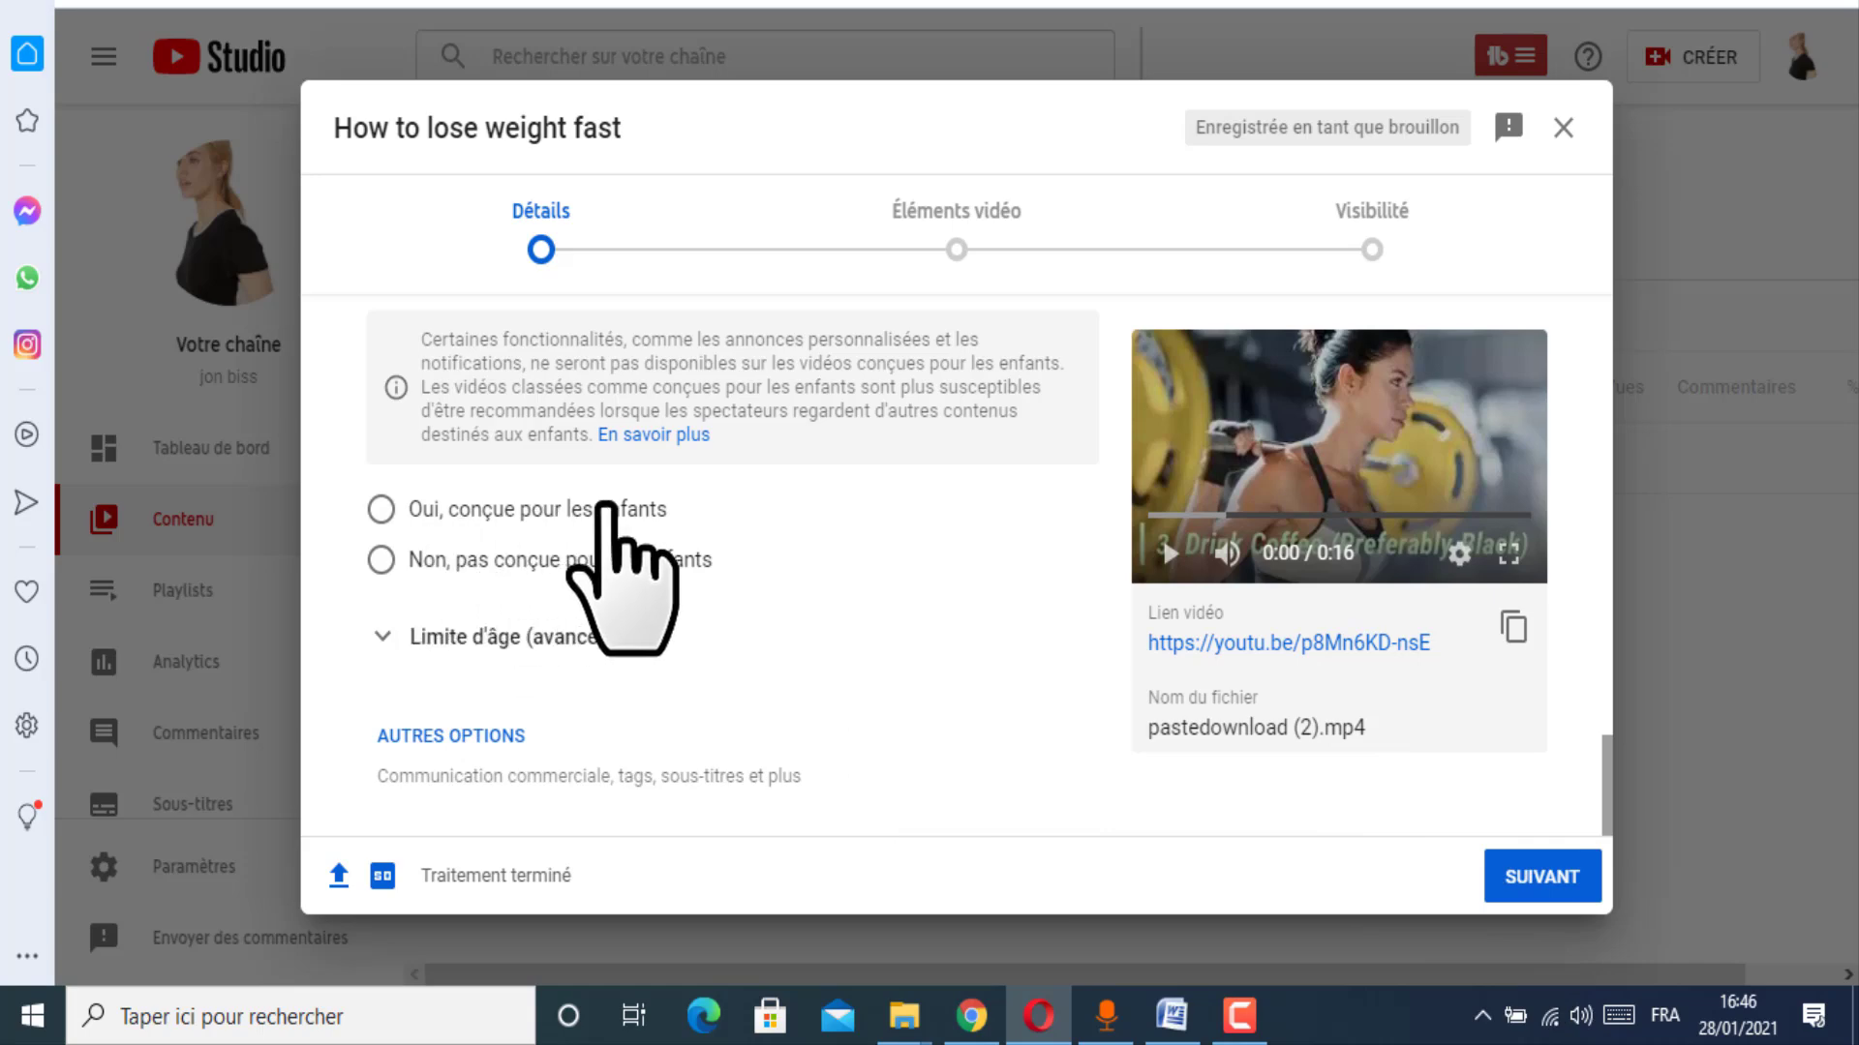
left_click(600, 560)
left_click(527, 636)
scroll(620, 717, "down", 3)
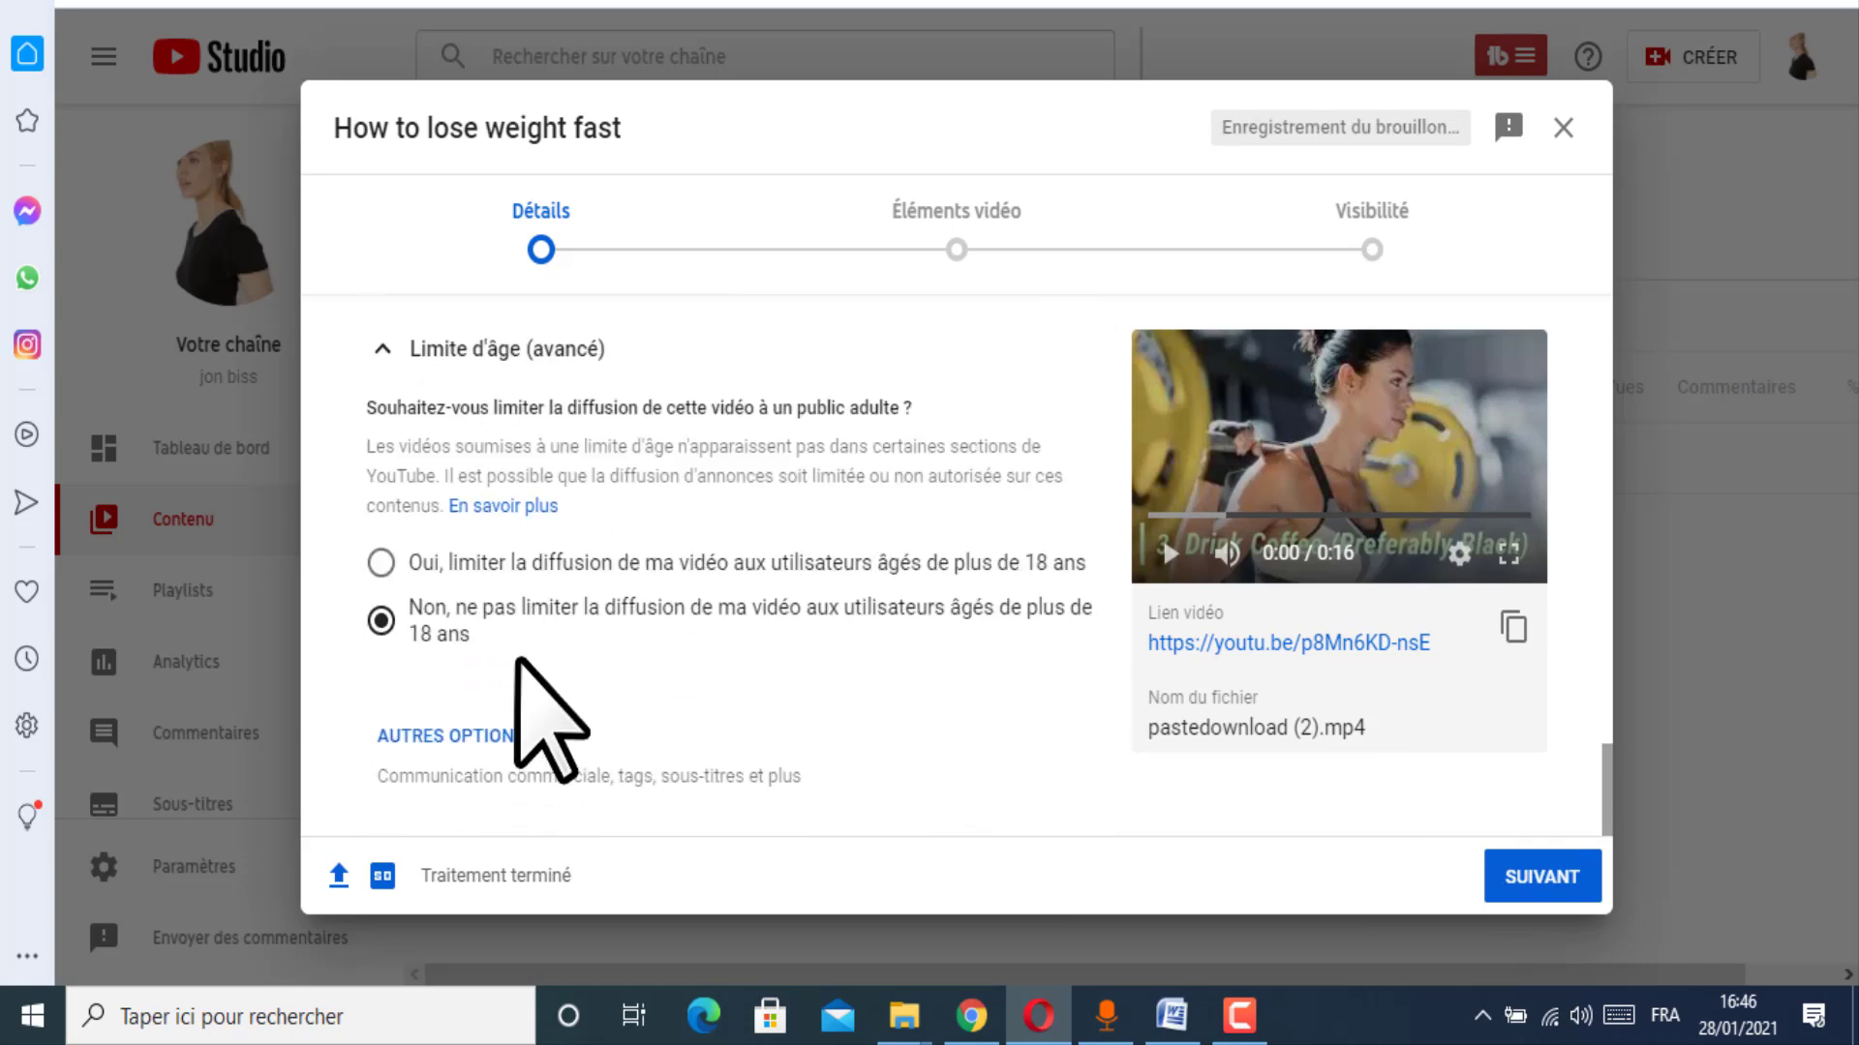
Step: Show the video's other options and review its tags, recommended tags, category and comment settings
left_click(555, 751)
scroll(664, 741, "down", 5)
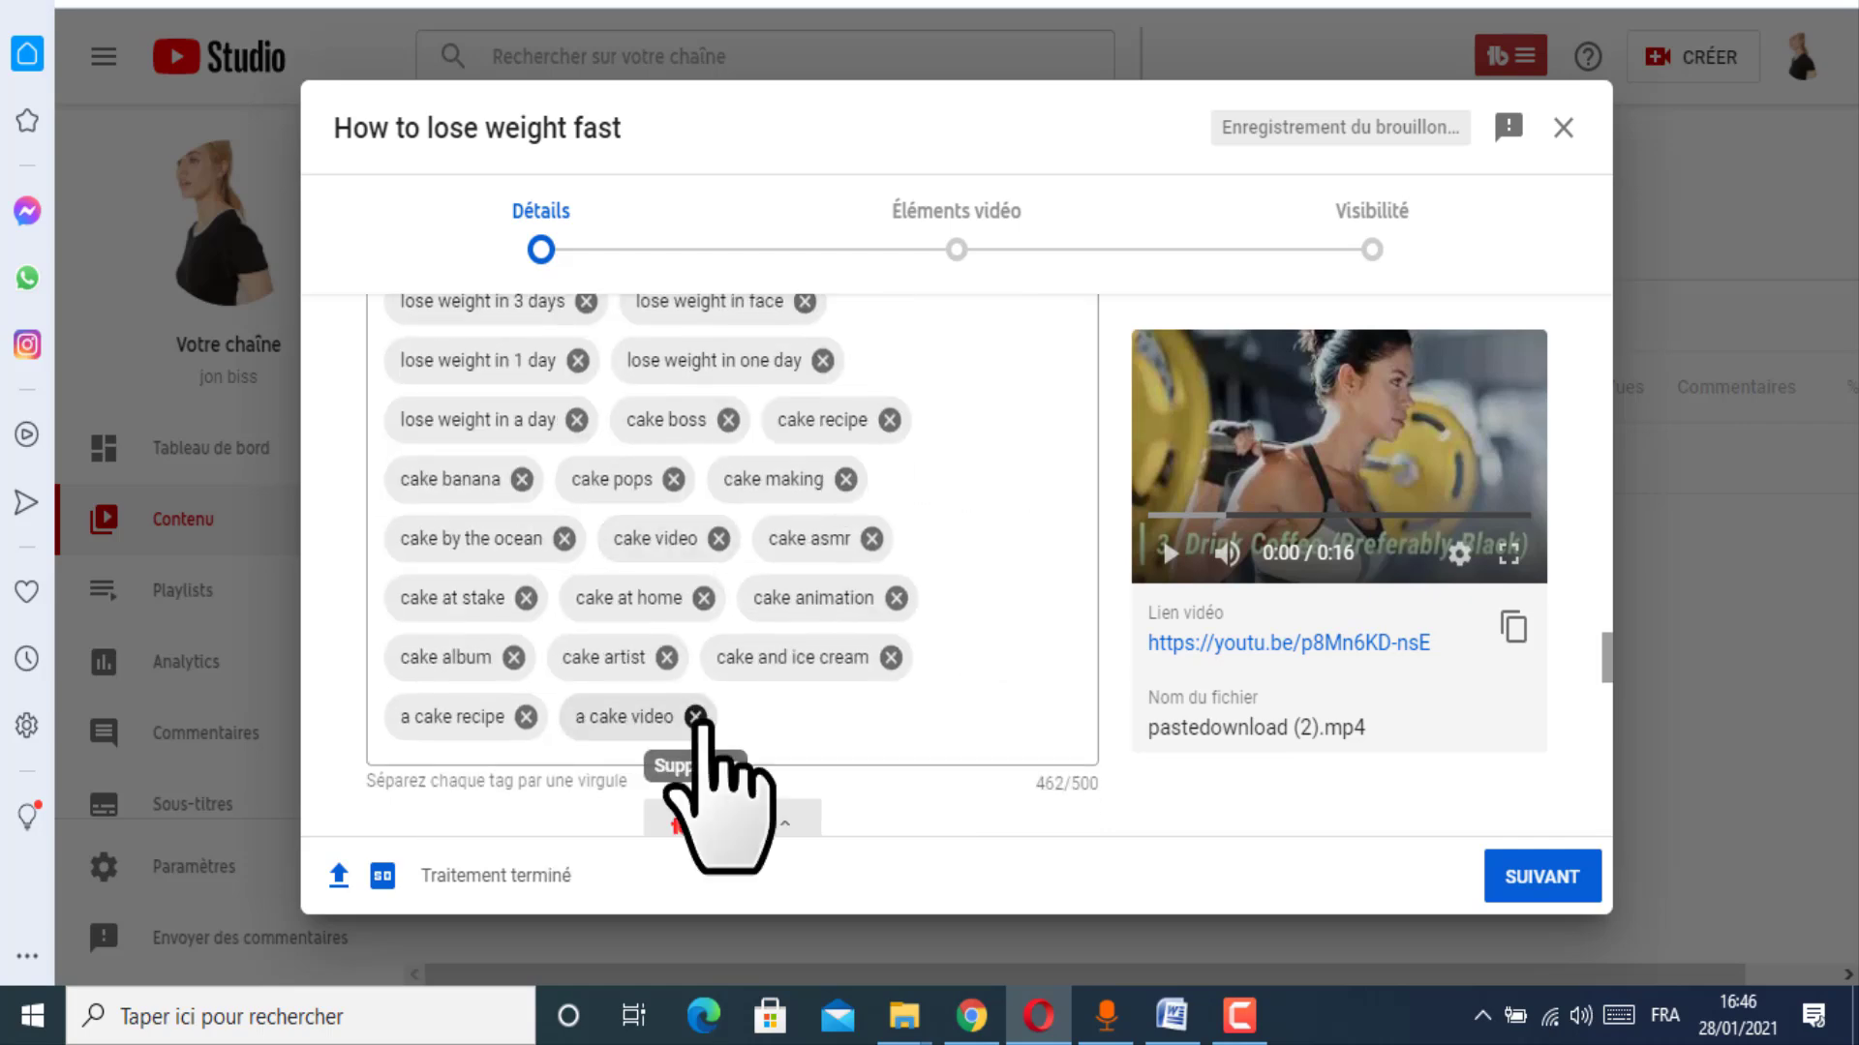
scroll(649, 693, "up", 5)
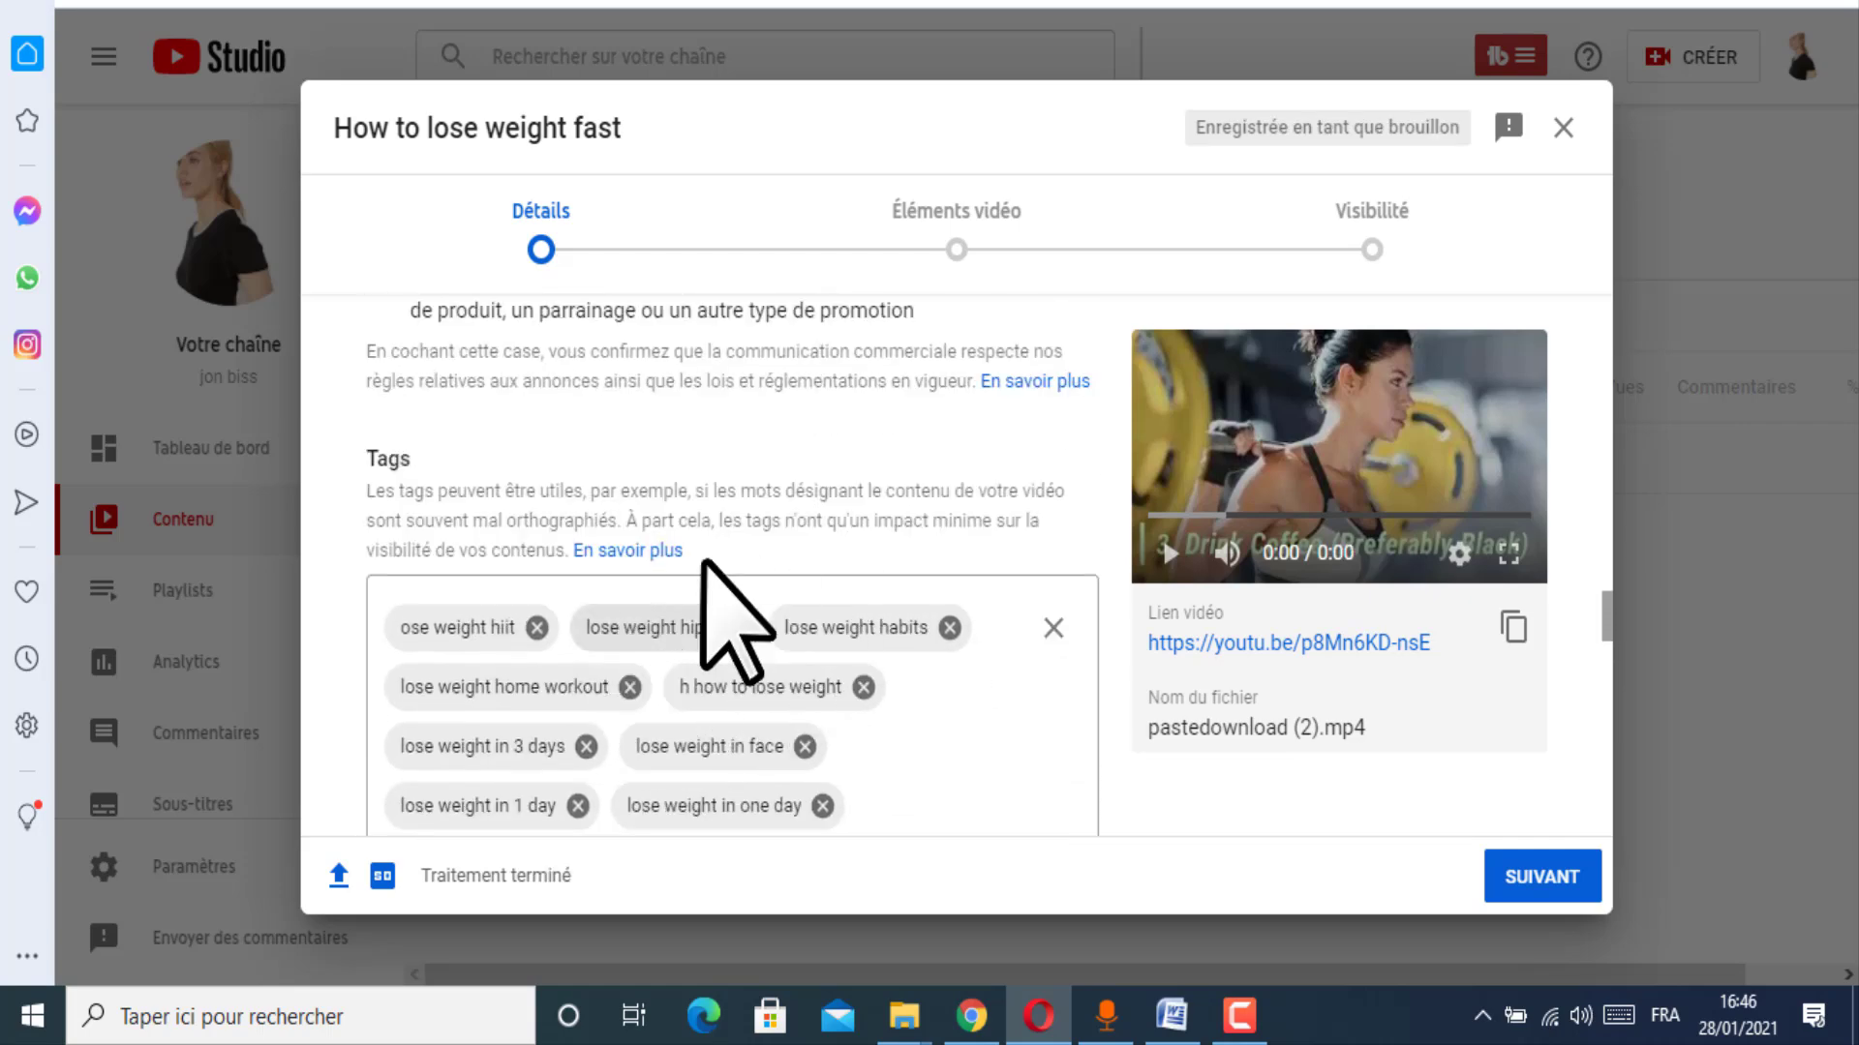
scroll(712, 775, "down", 10)
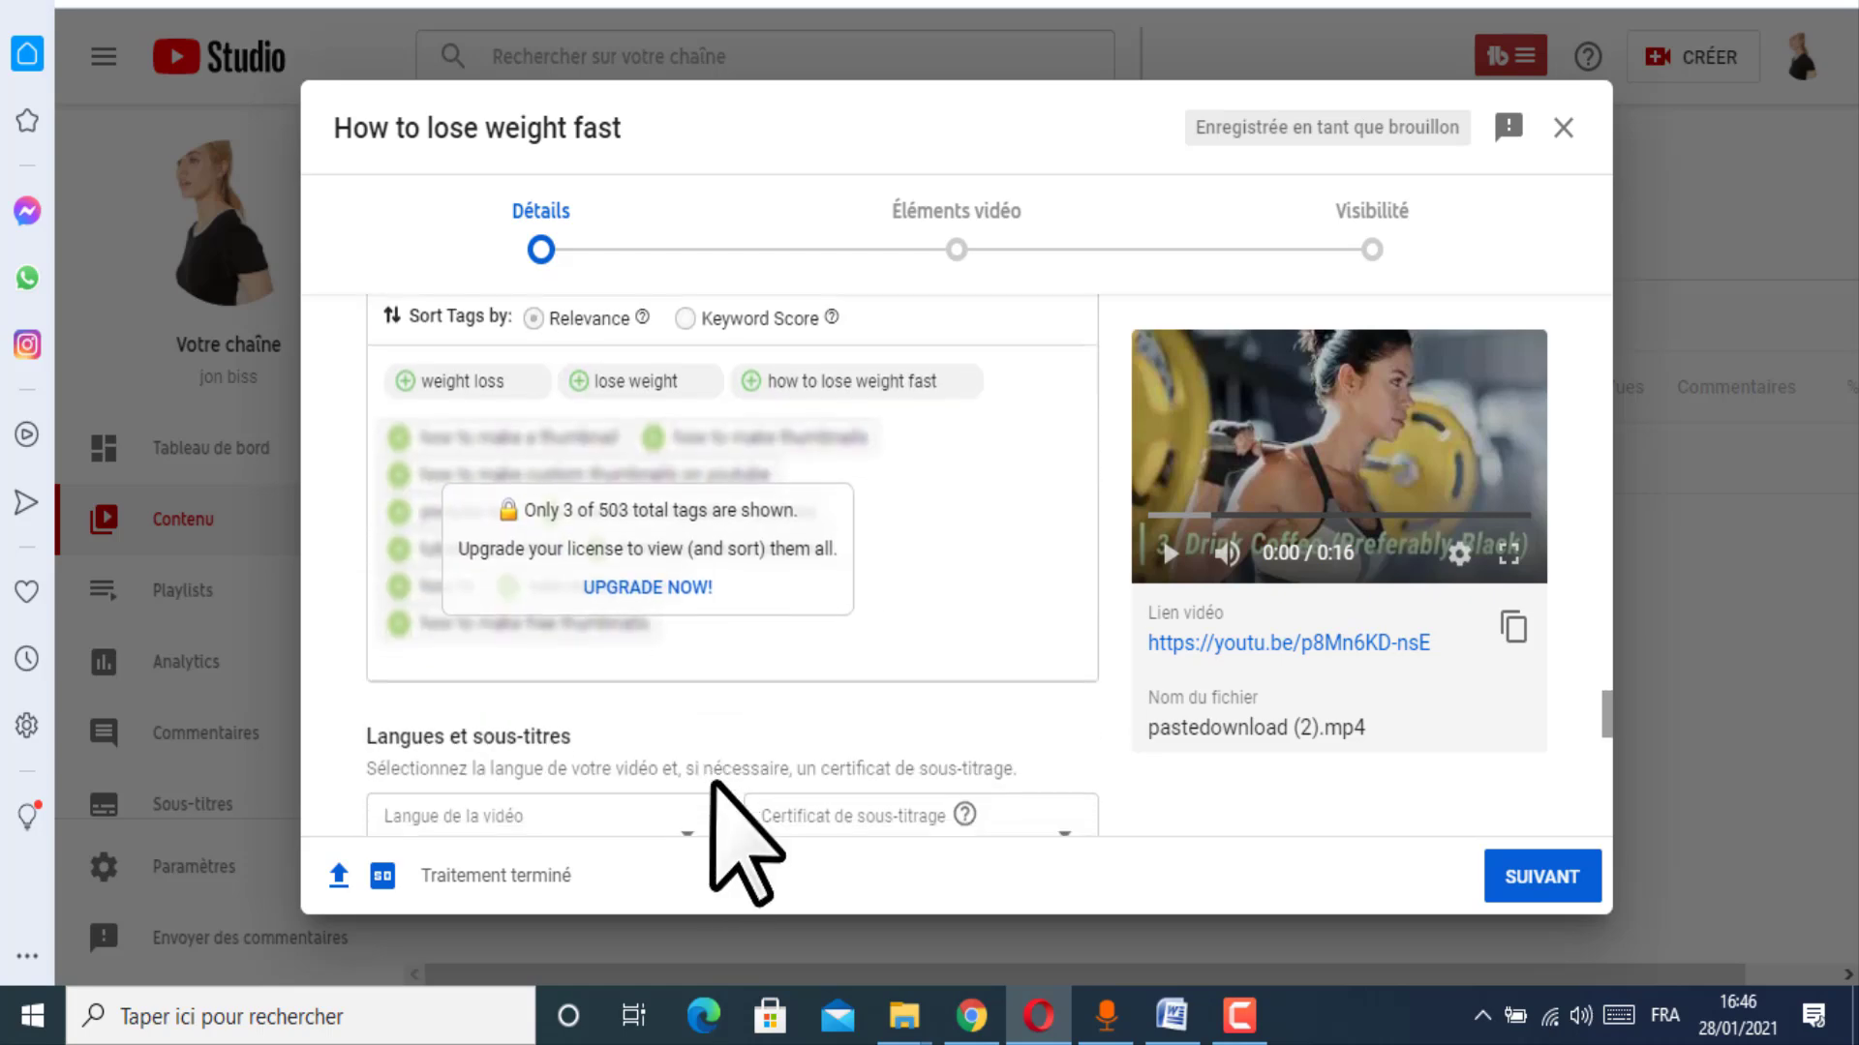
scroll(726, 759, "up", 5)
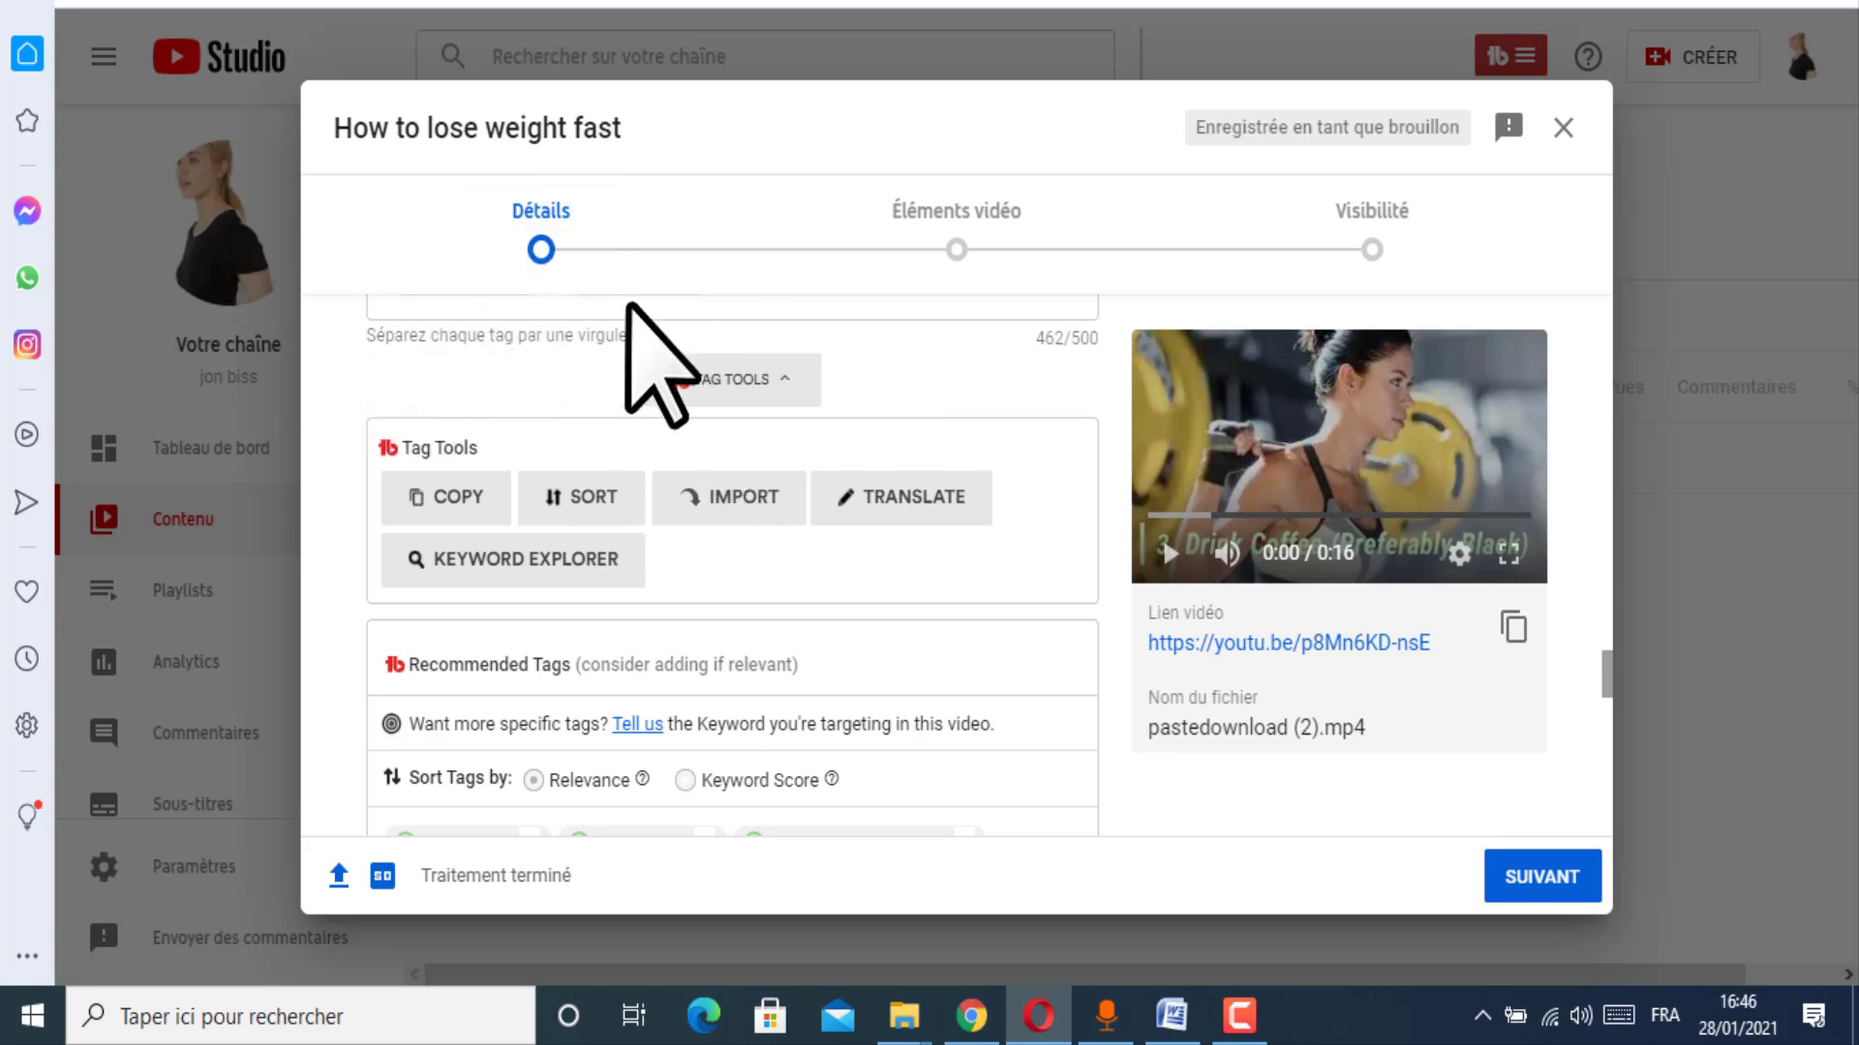
scroll(676, 713, "down", 15)
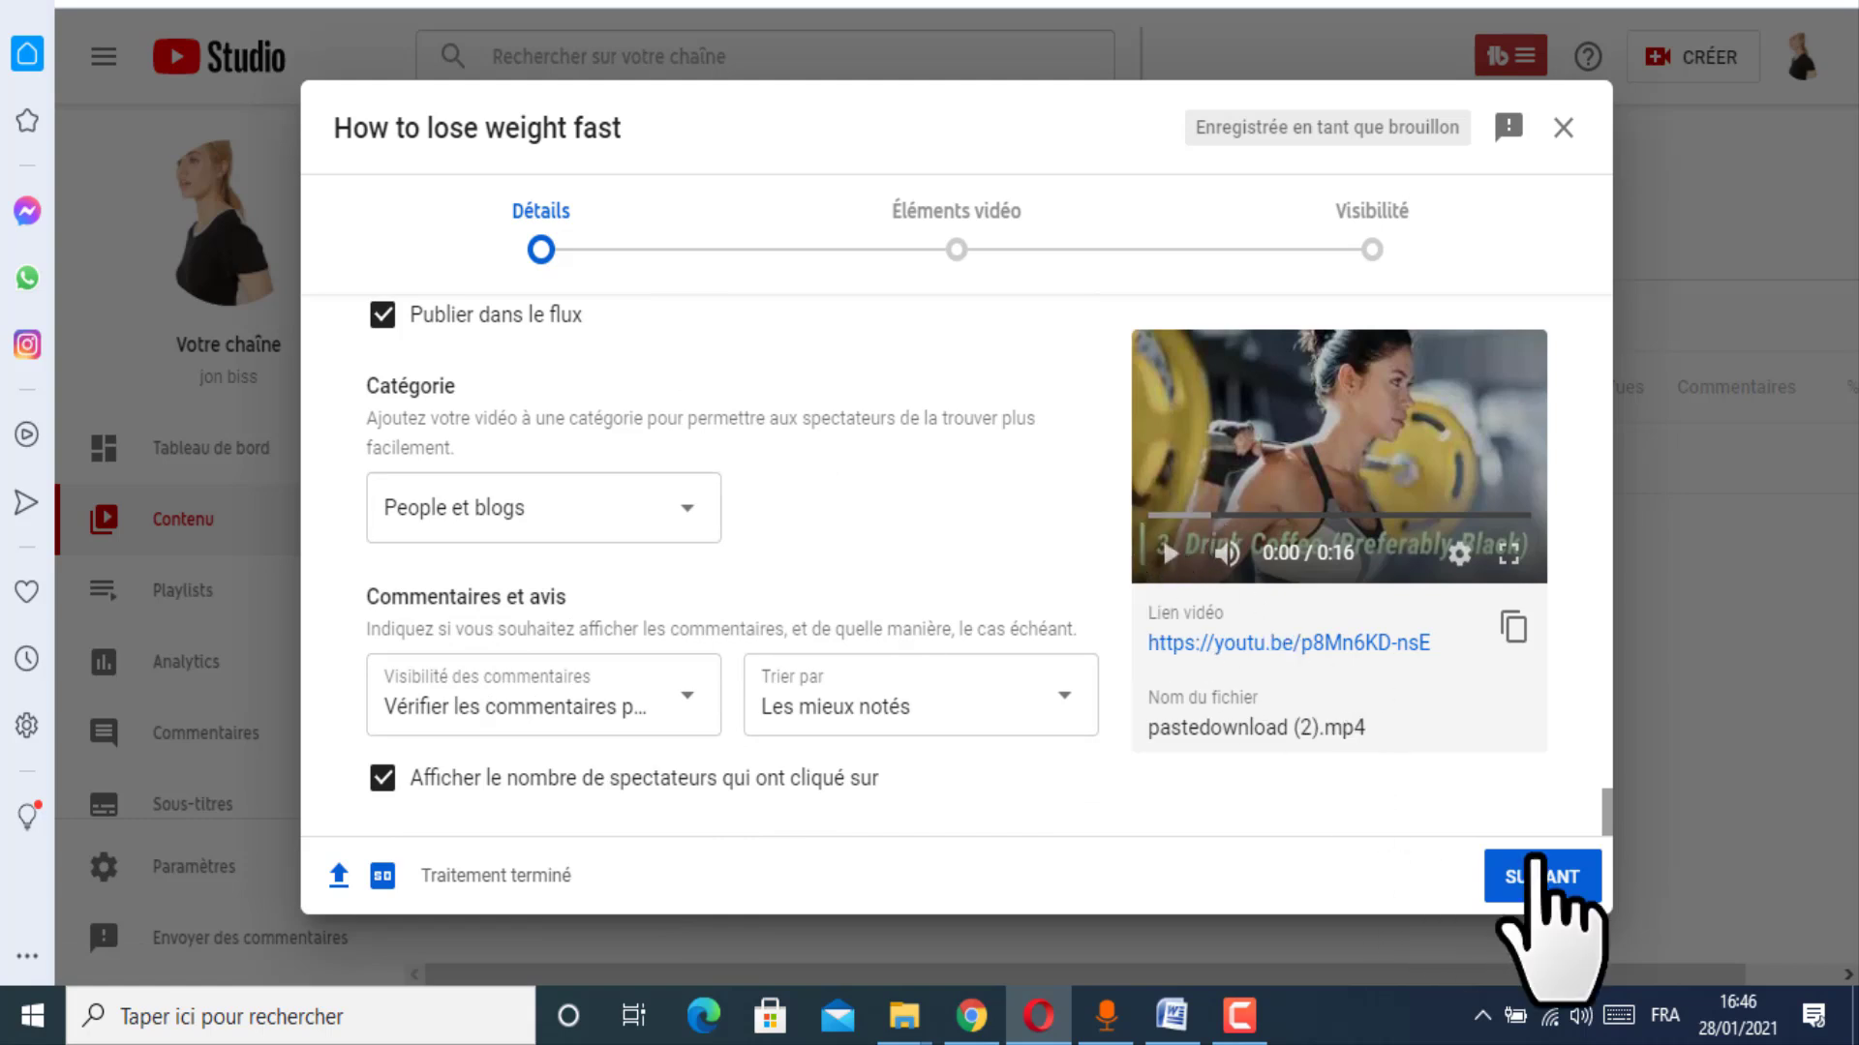
Step: Publish the video with public visibility, without adding cards or an end screen, and copy its link
left_click(1541, 883)
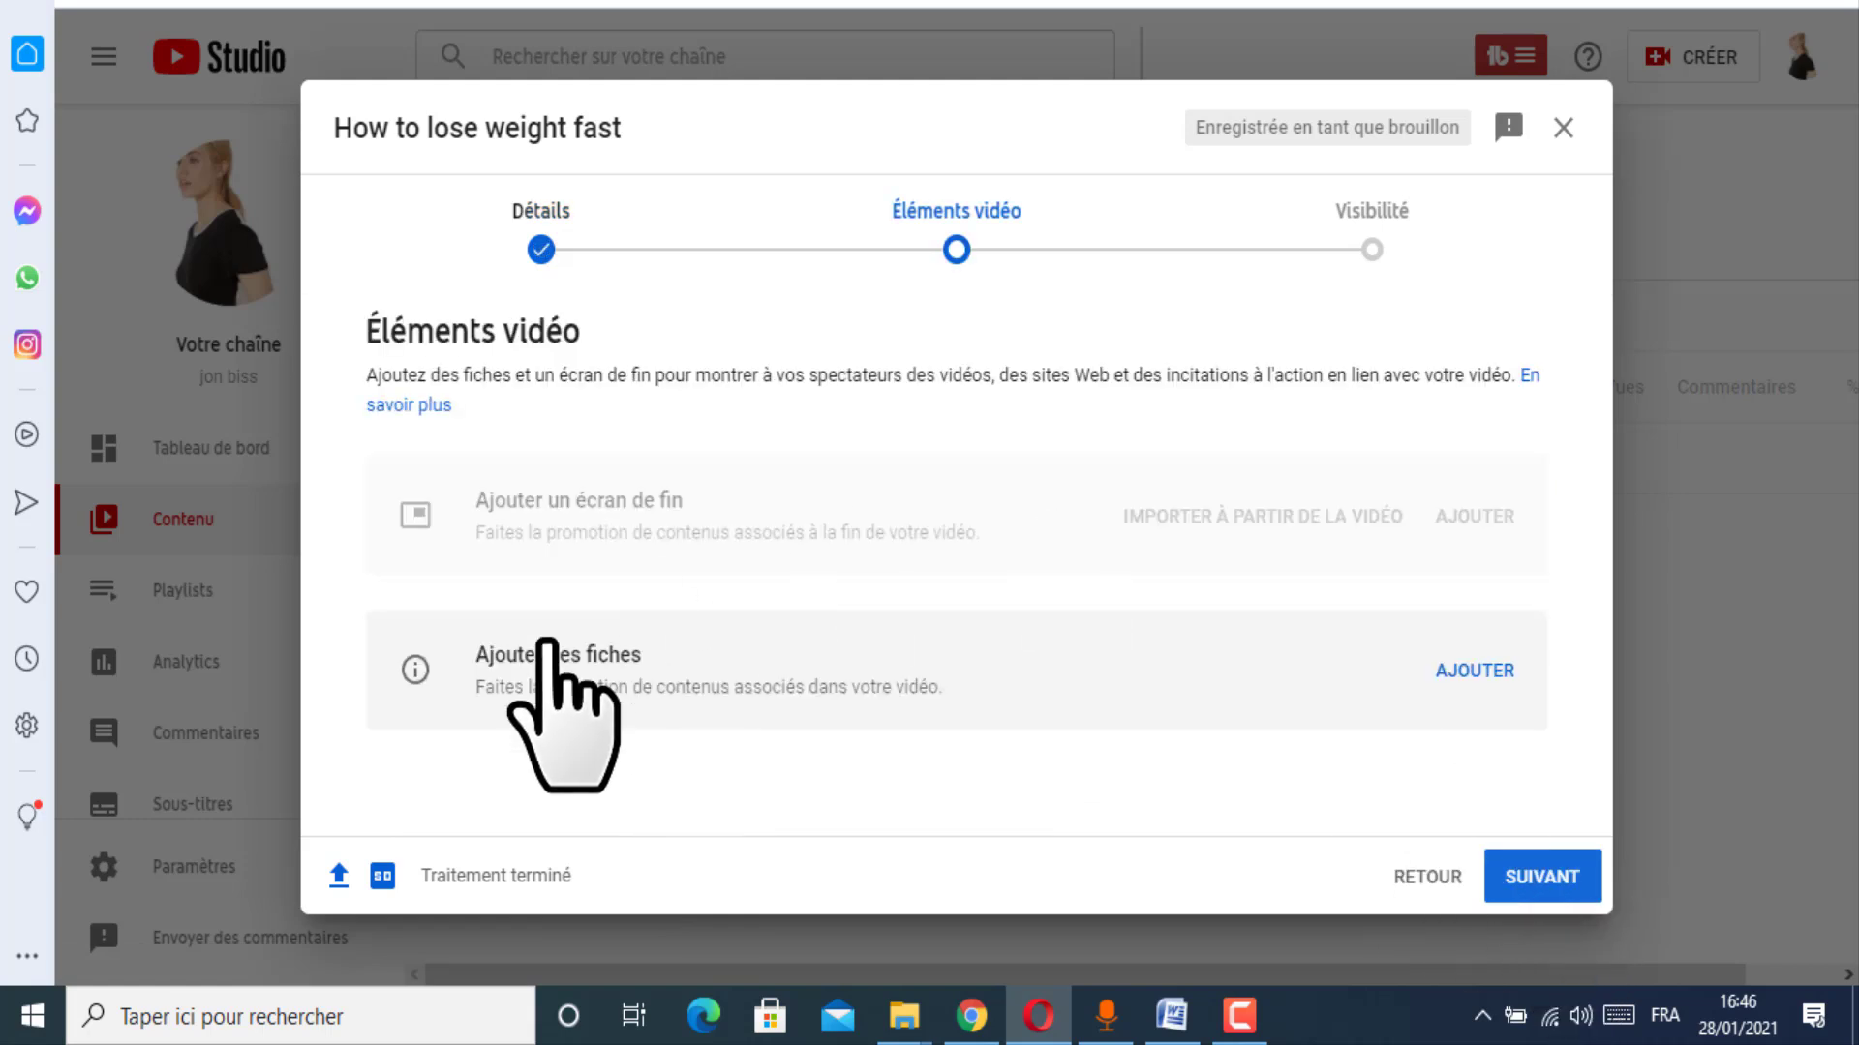
left_click(1541, 877)
scroll(531, 642, "down", 3)
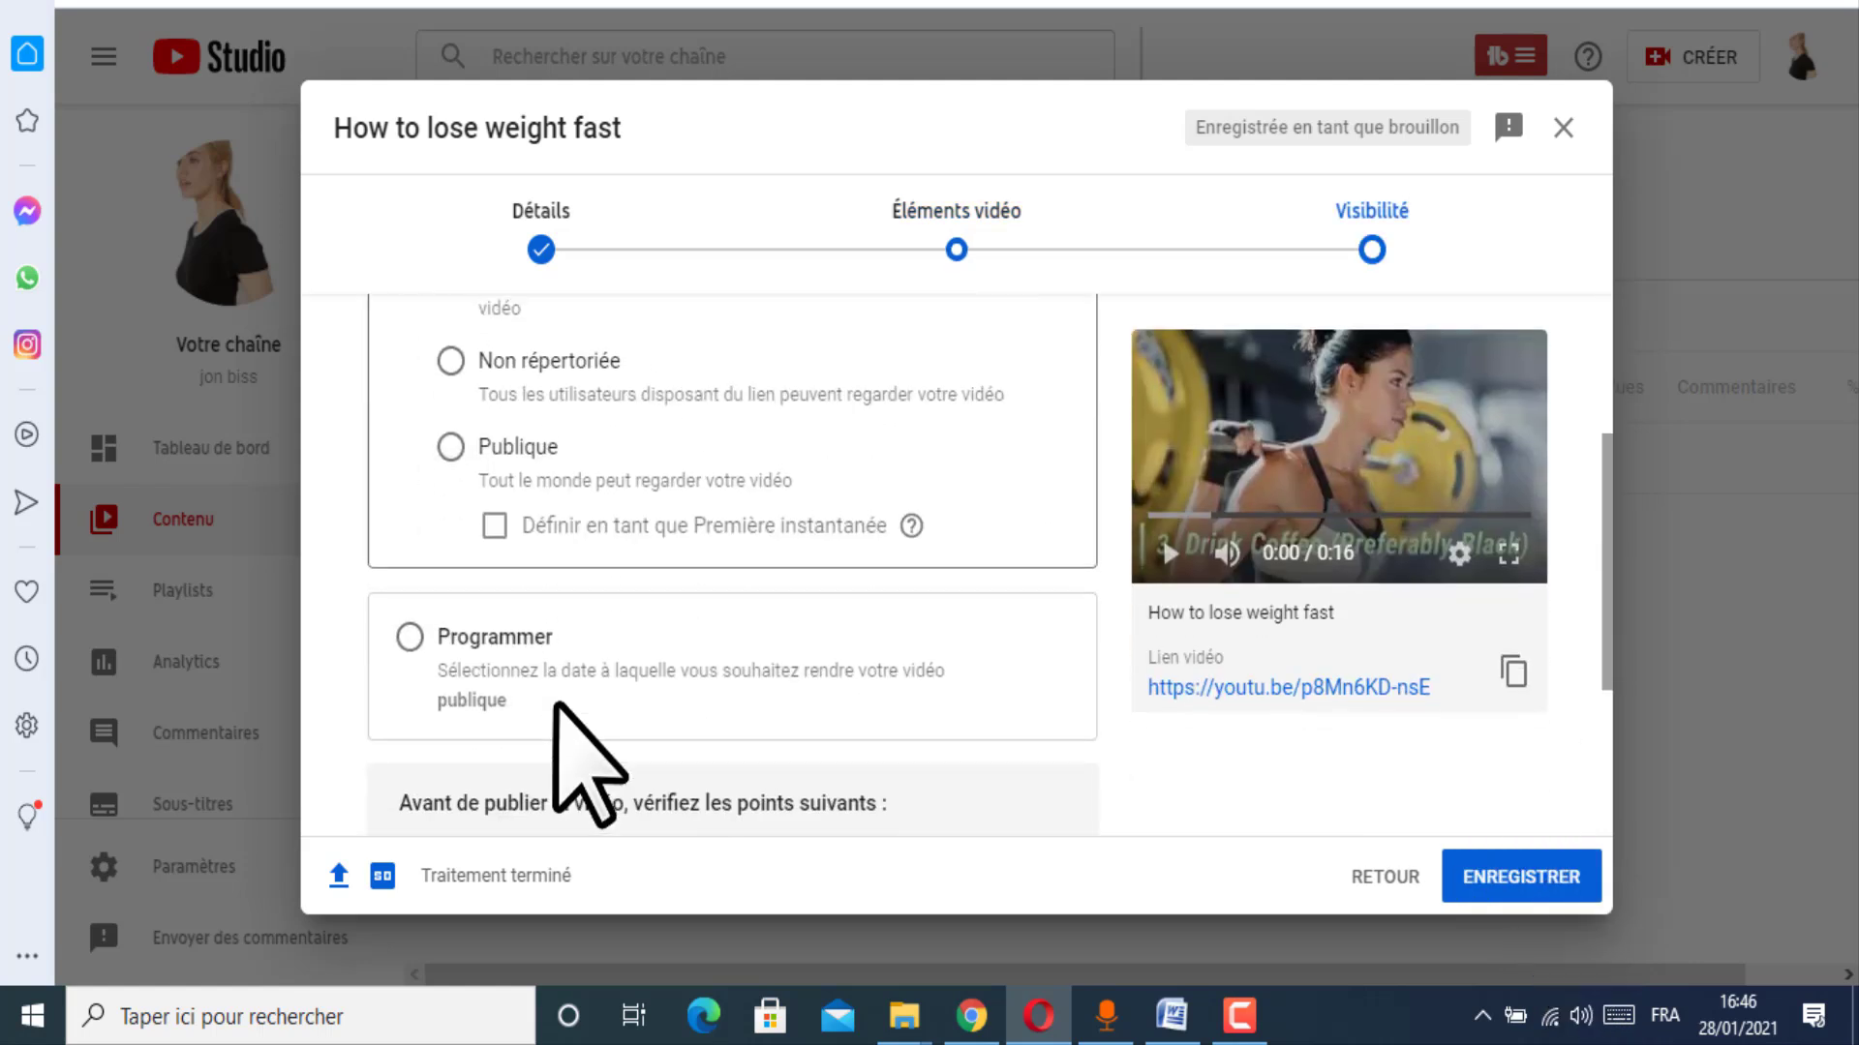
left_click(547, 457)
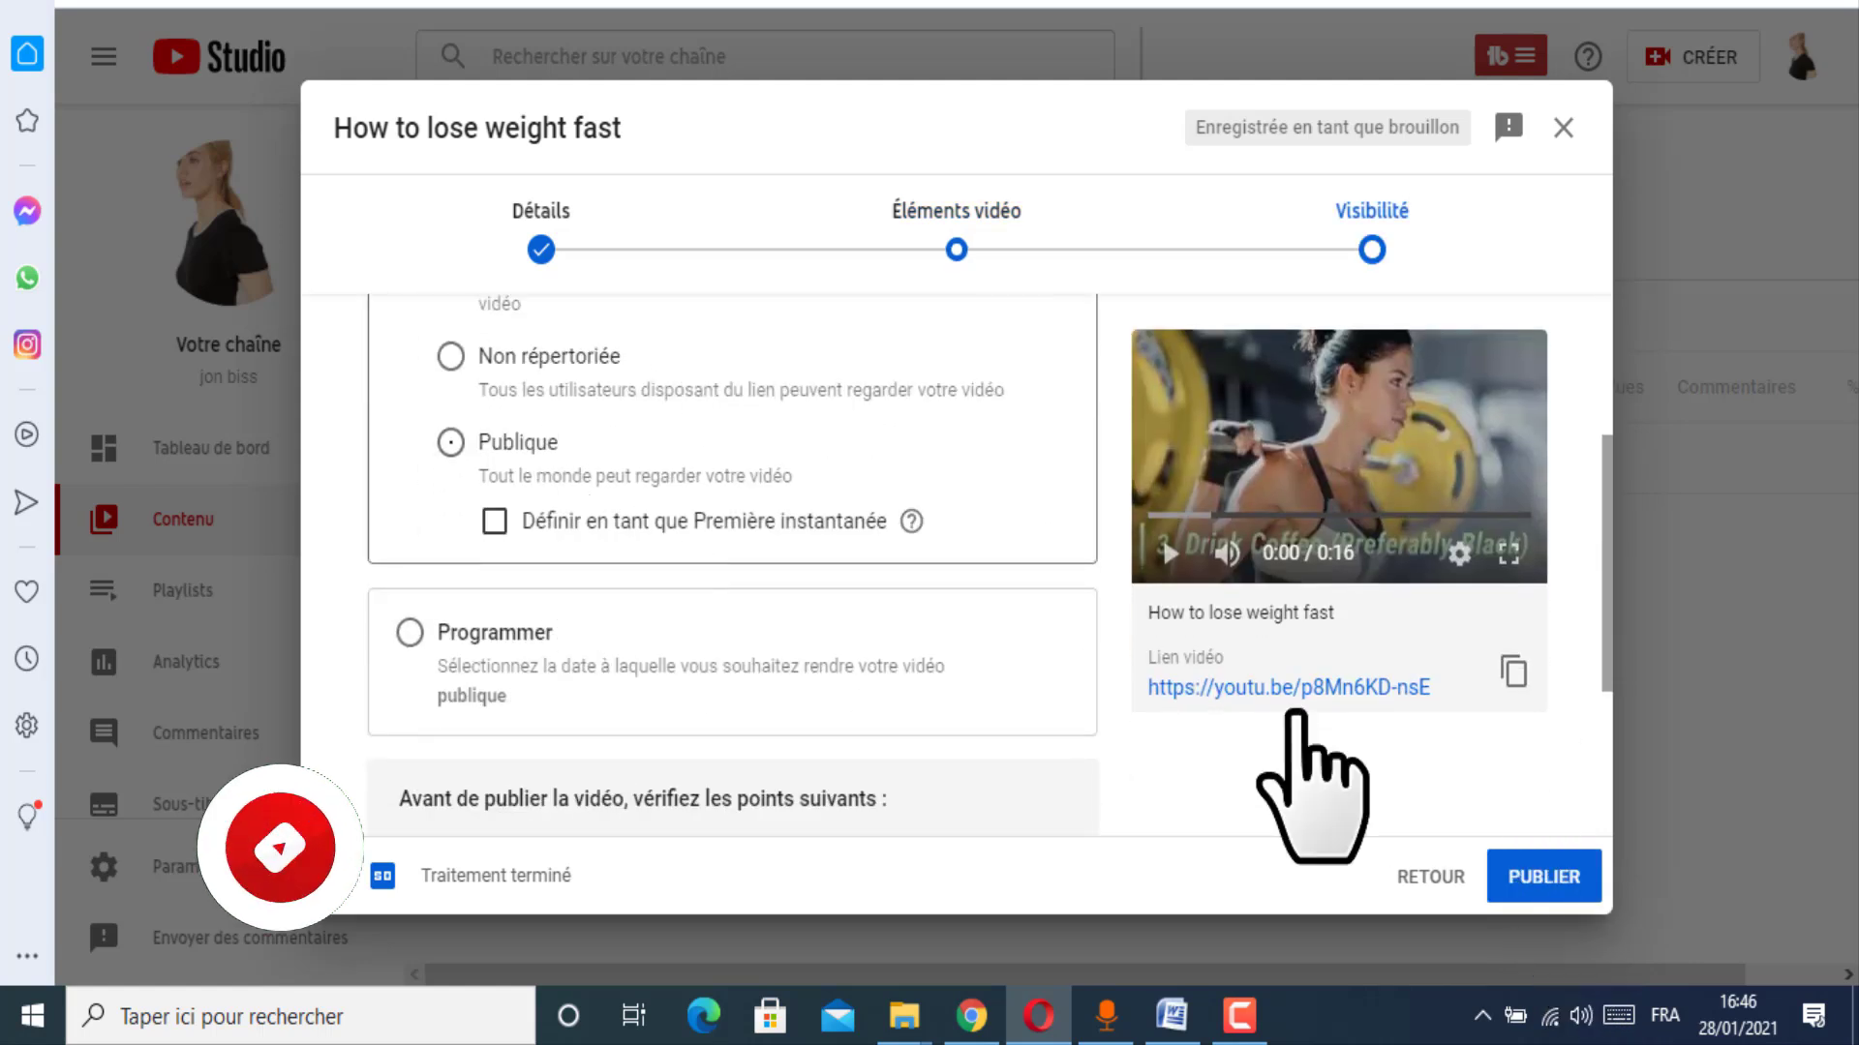
left_click(1543, 876)
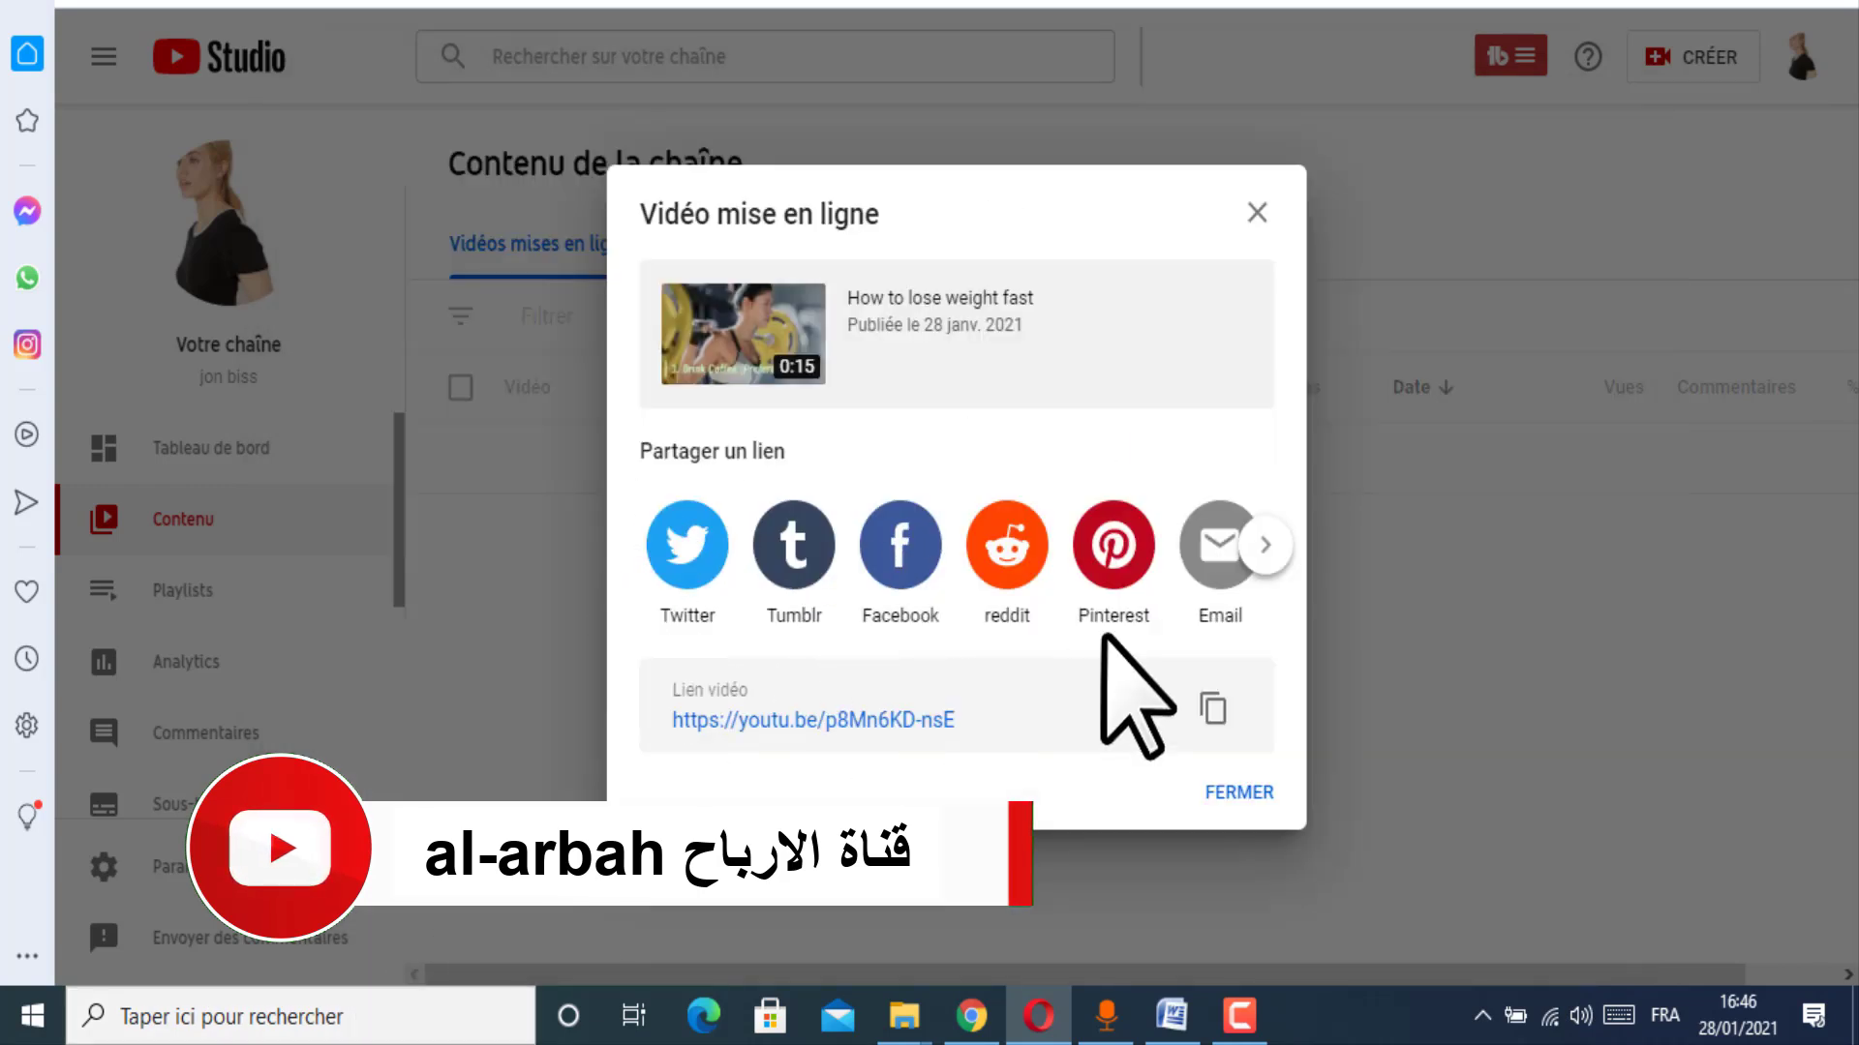
left_click(1212, 704)
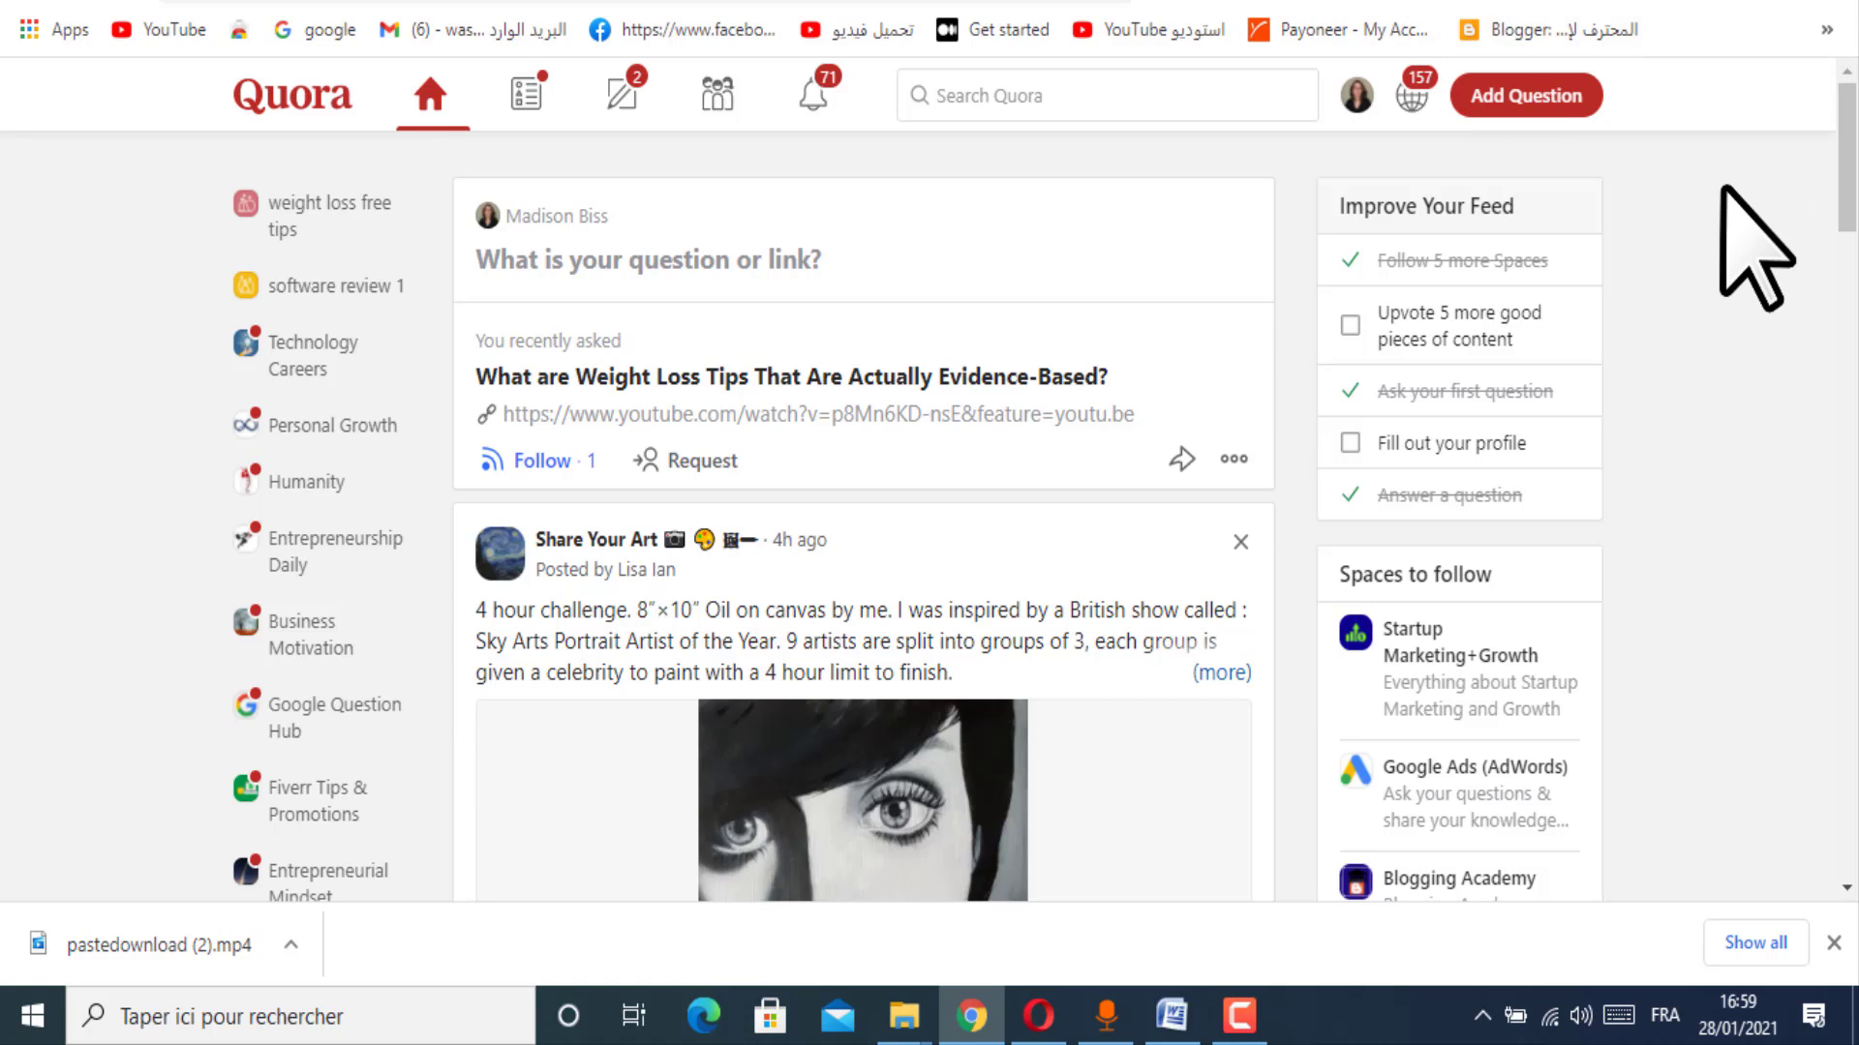
left_click(1241, 1037)
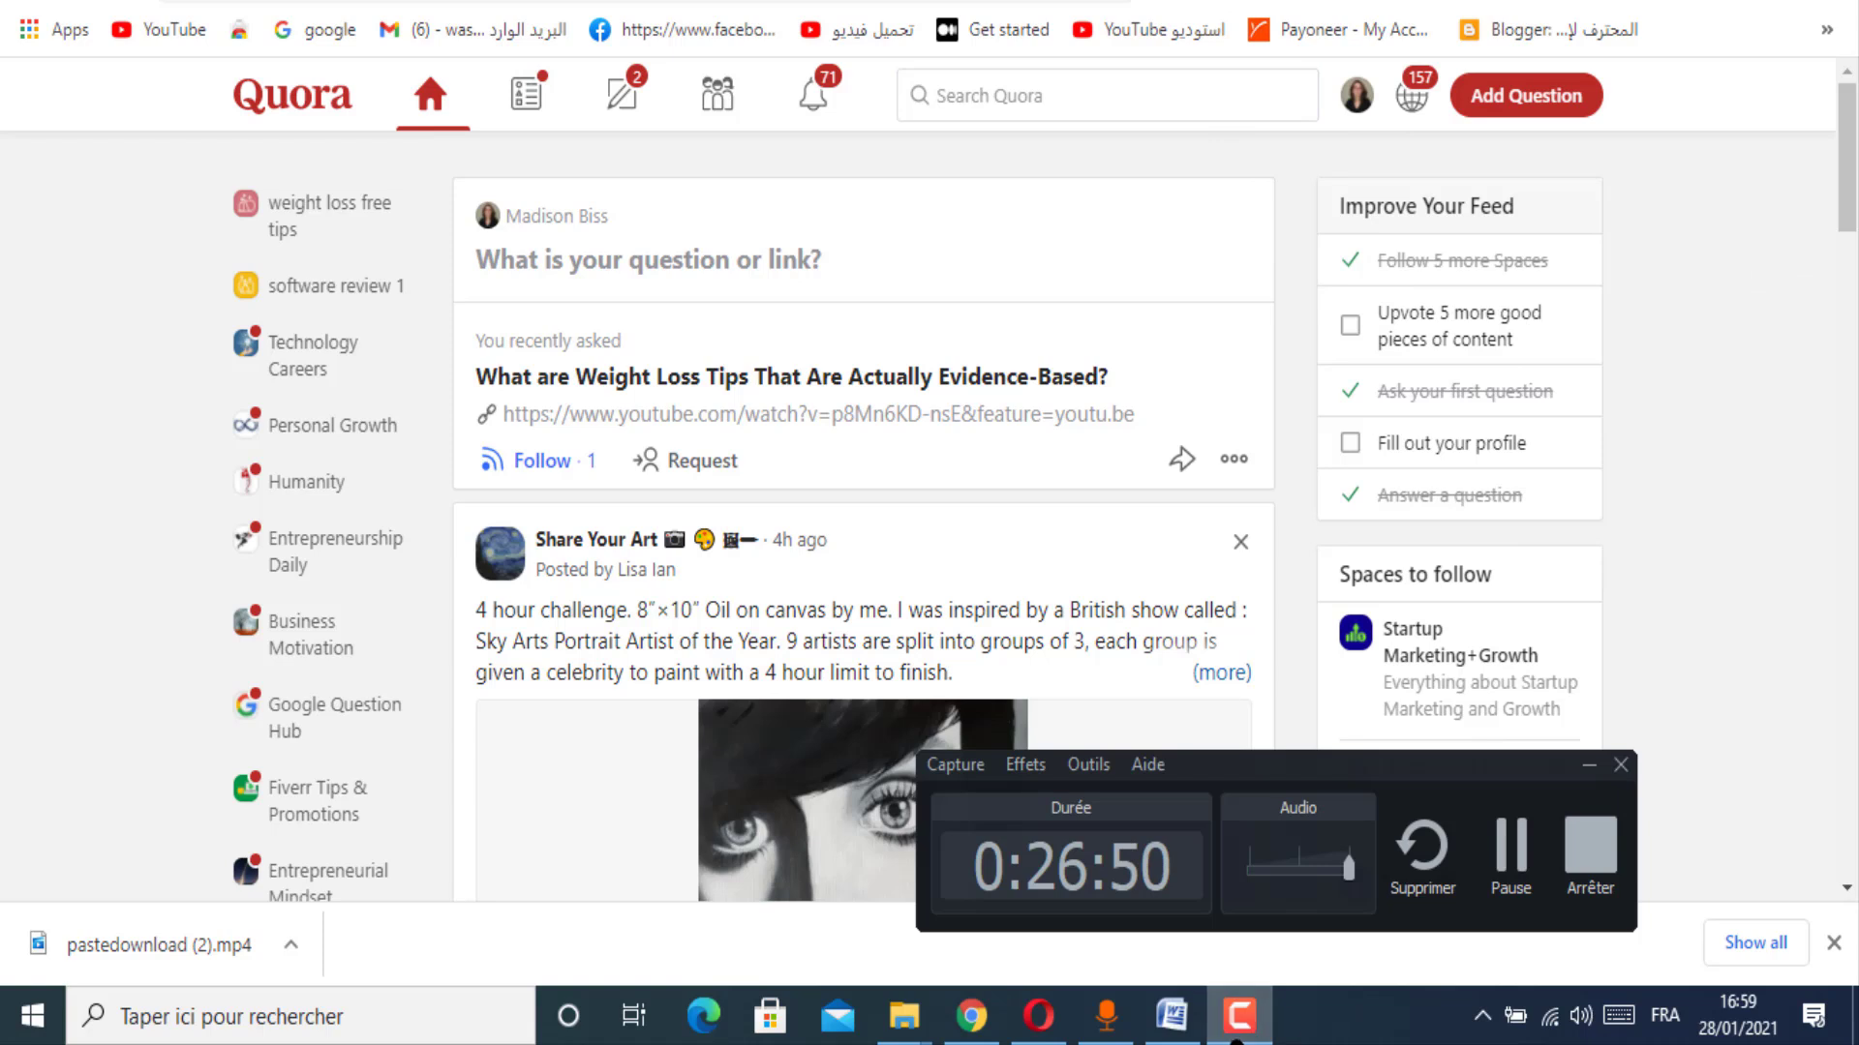
left_click(1237, 1038)
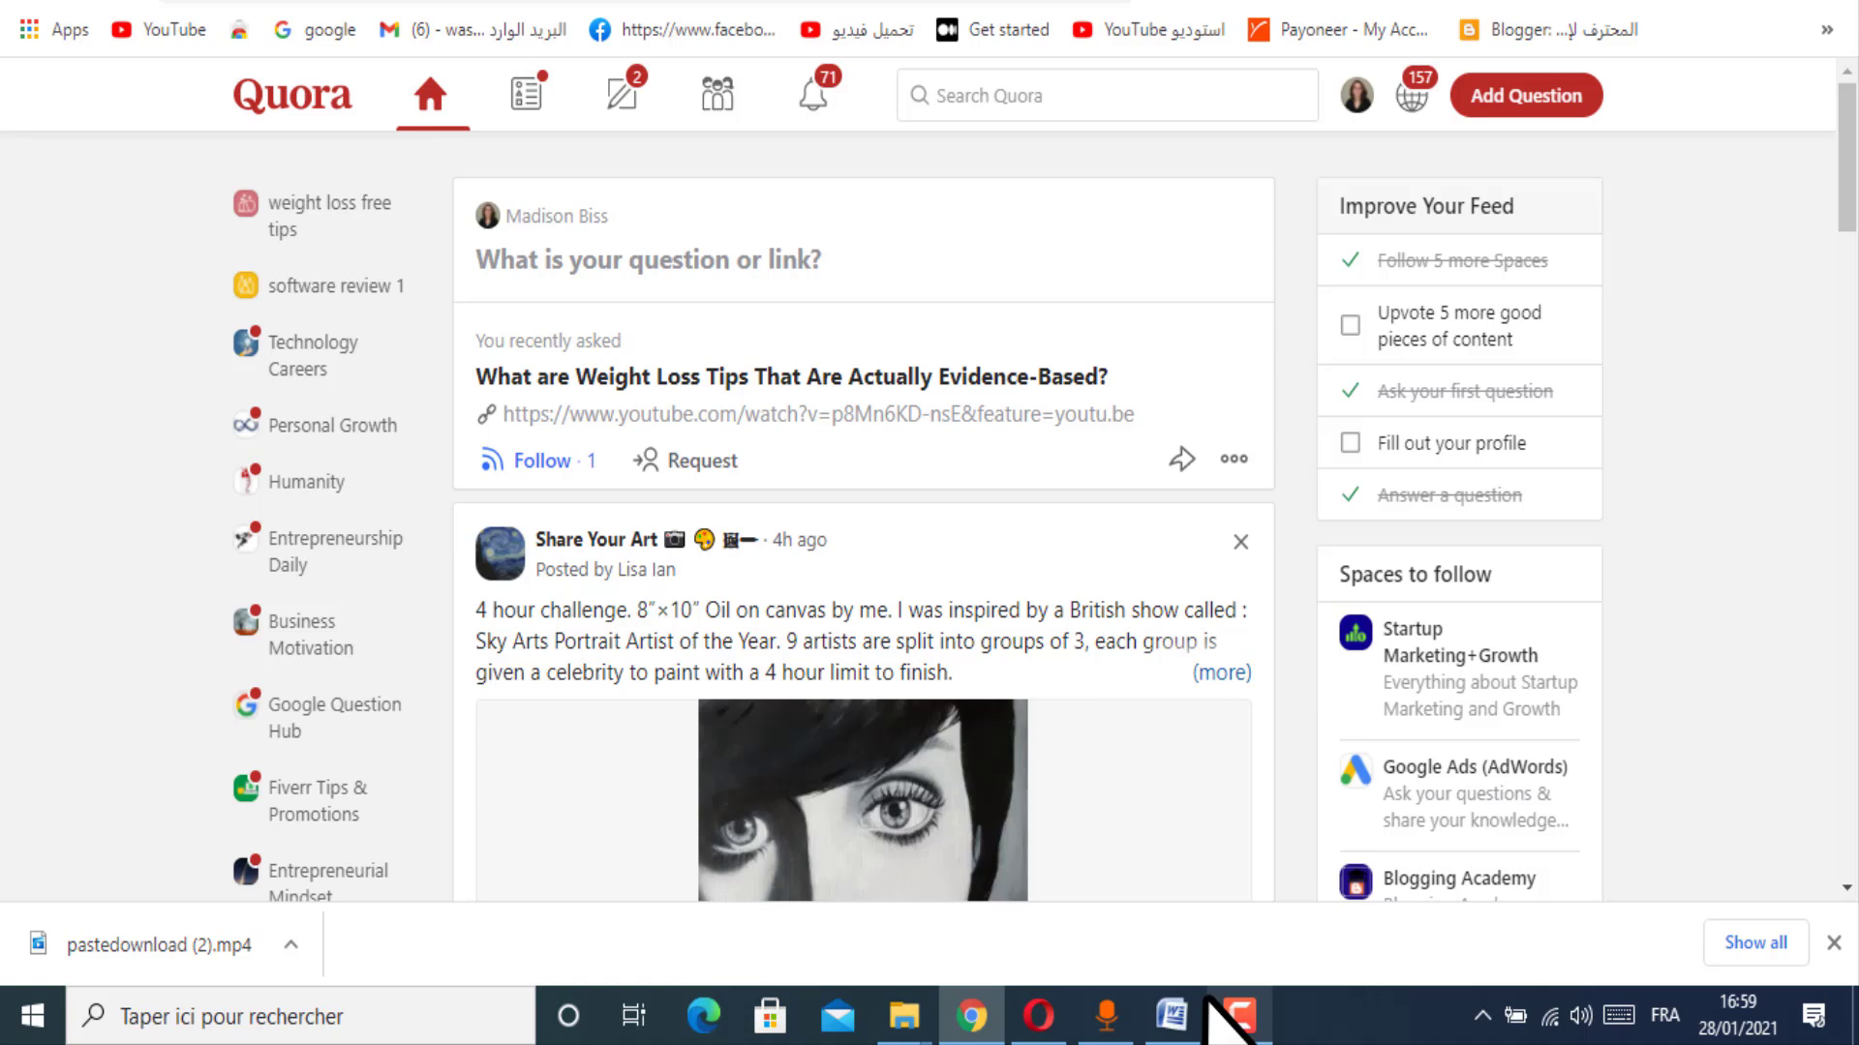
Step: Check Quora's visits over time and monthly visits in the browser's traffic statistics extension
left_click(1302, 2)
scroll(1569, 601, "down", 5)
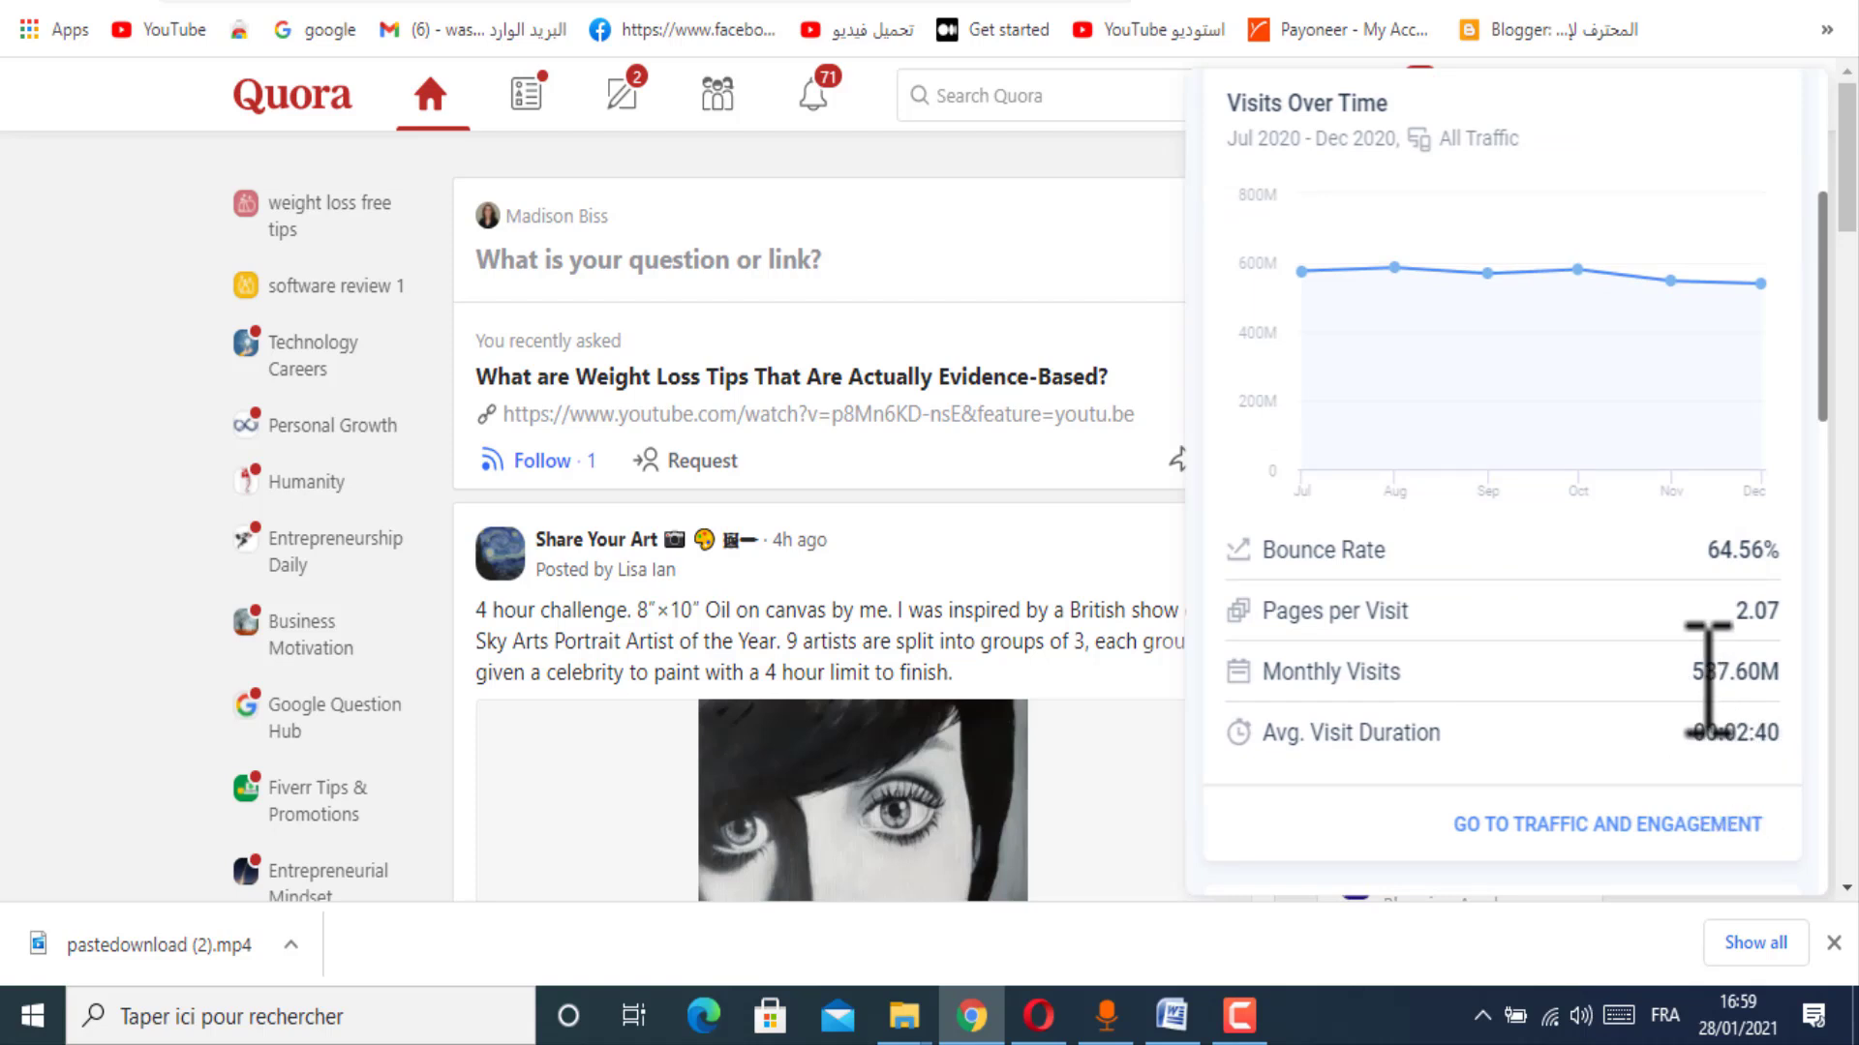
left_click(3, 325)
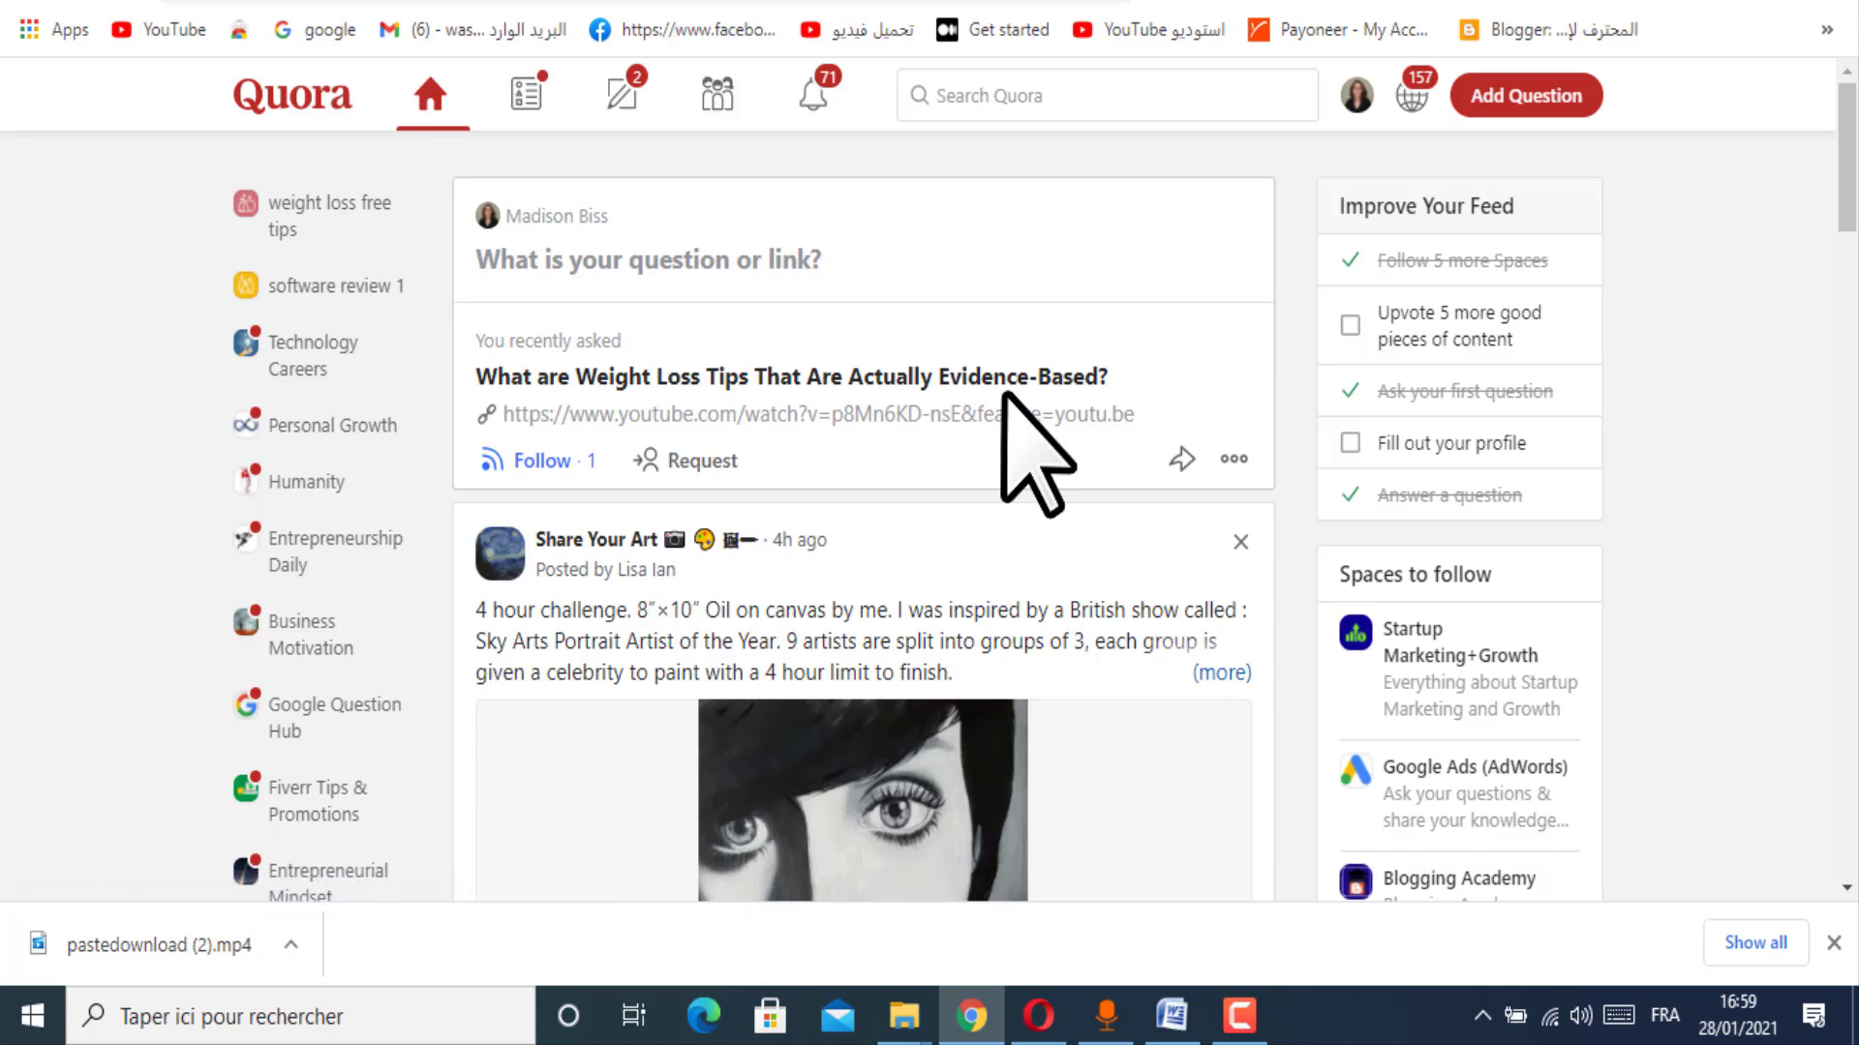
Step: Open the YouTube link attached to the recently asked Quora question about evidence-based weight loss tips in a new tab
left_click_drag(1118, 379, 498, 380)
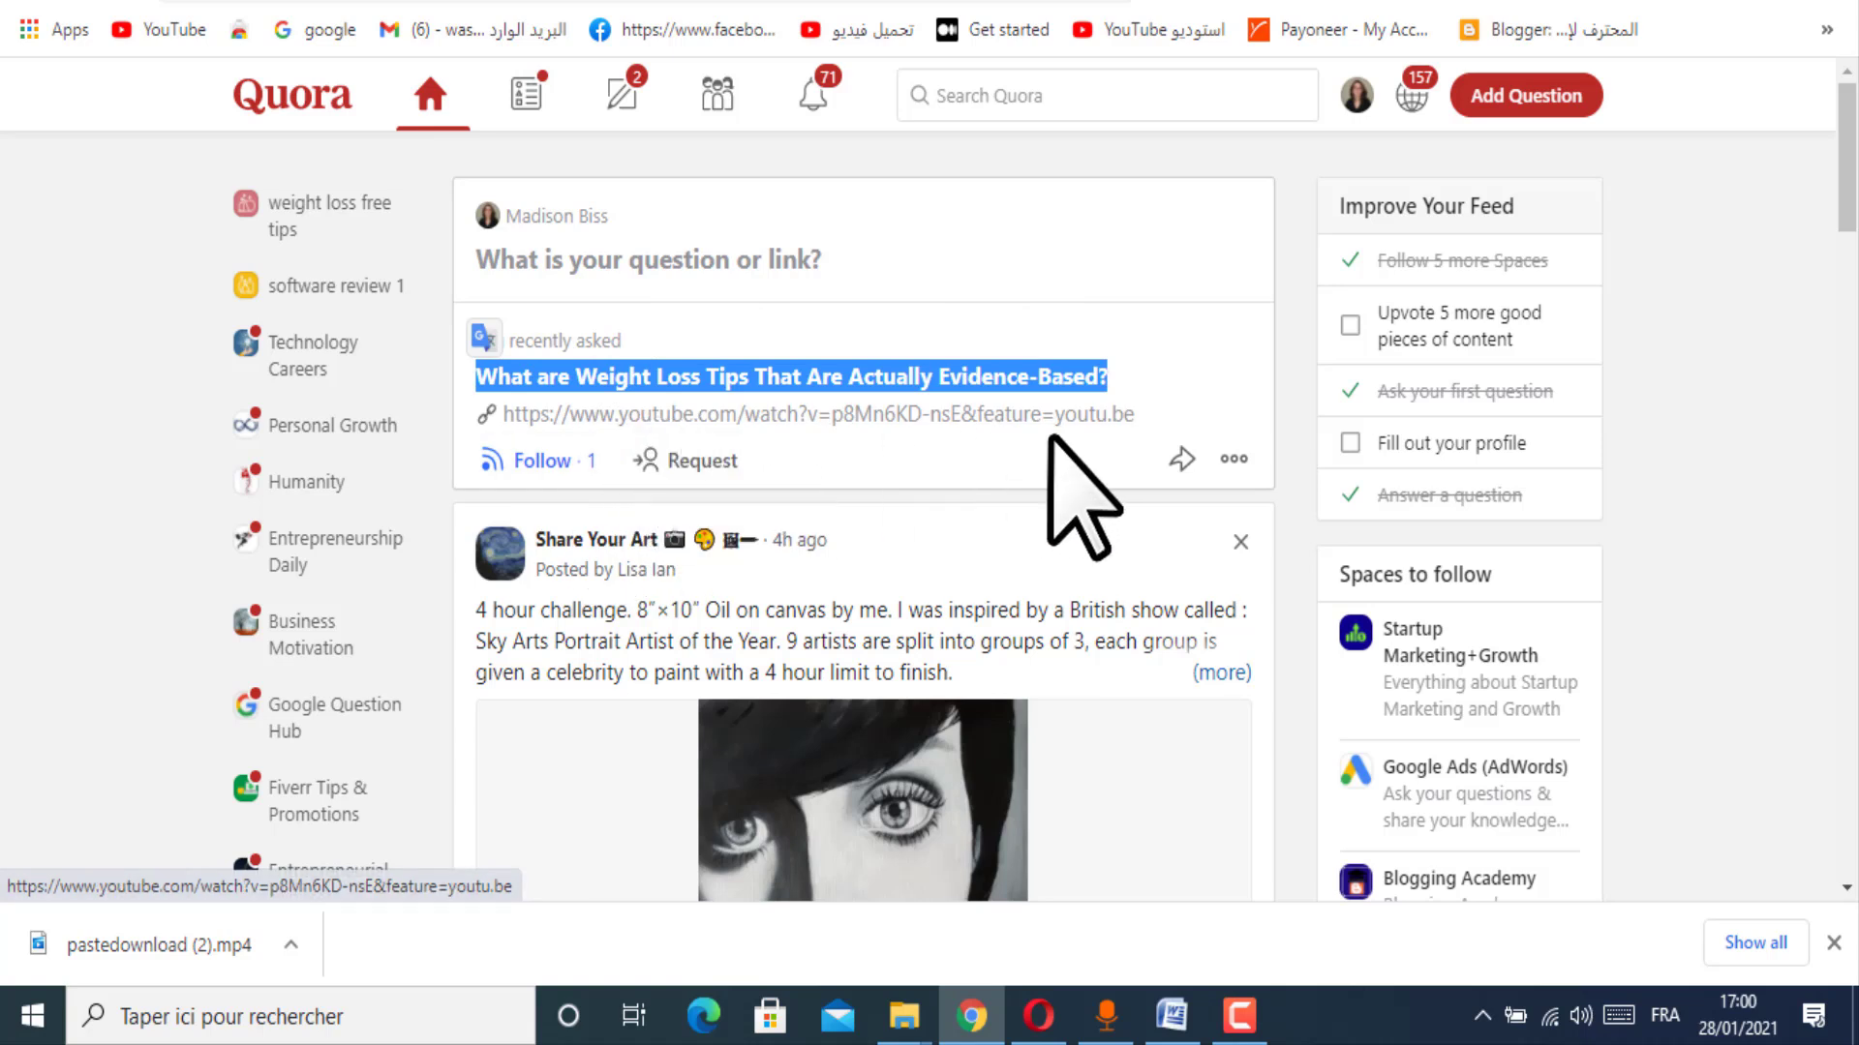
right_click(604, 419)
left_click(668, 442)
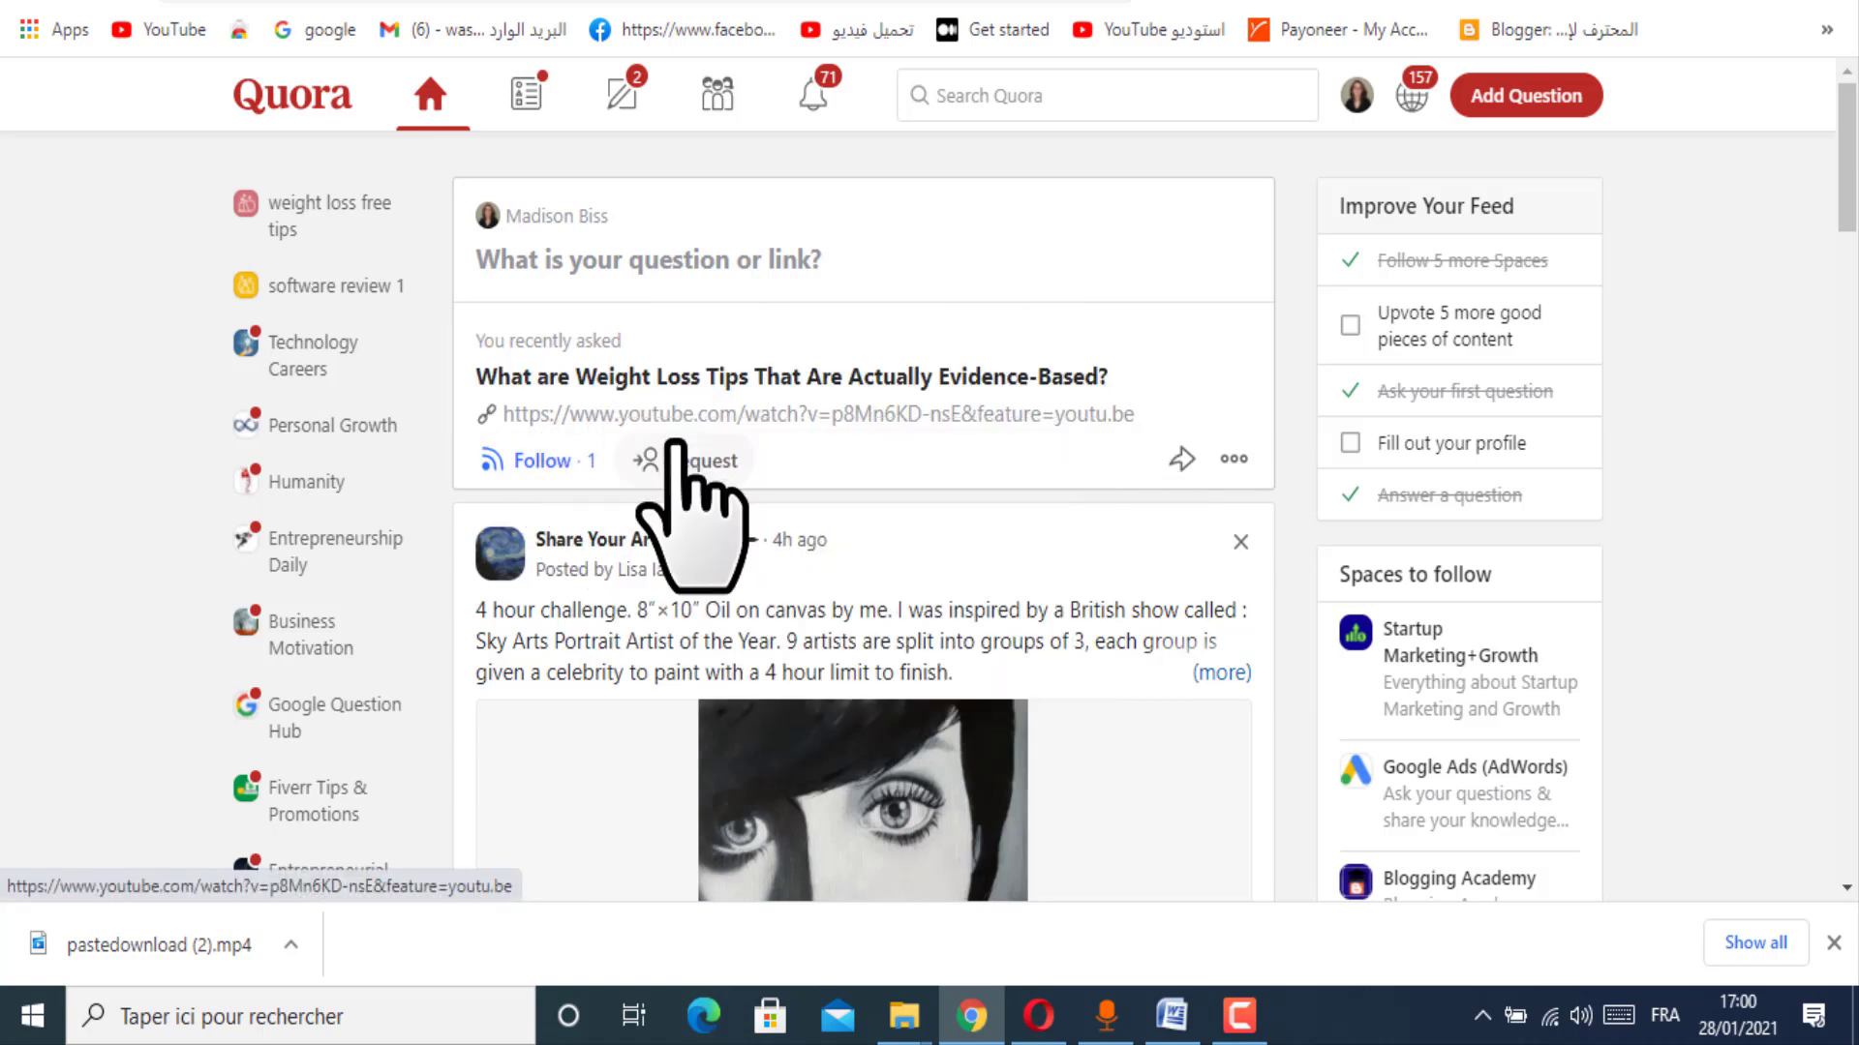
left_click(1274, 1)
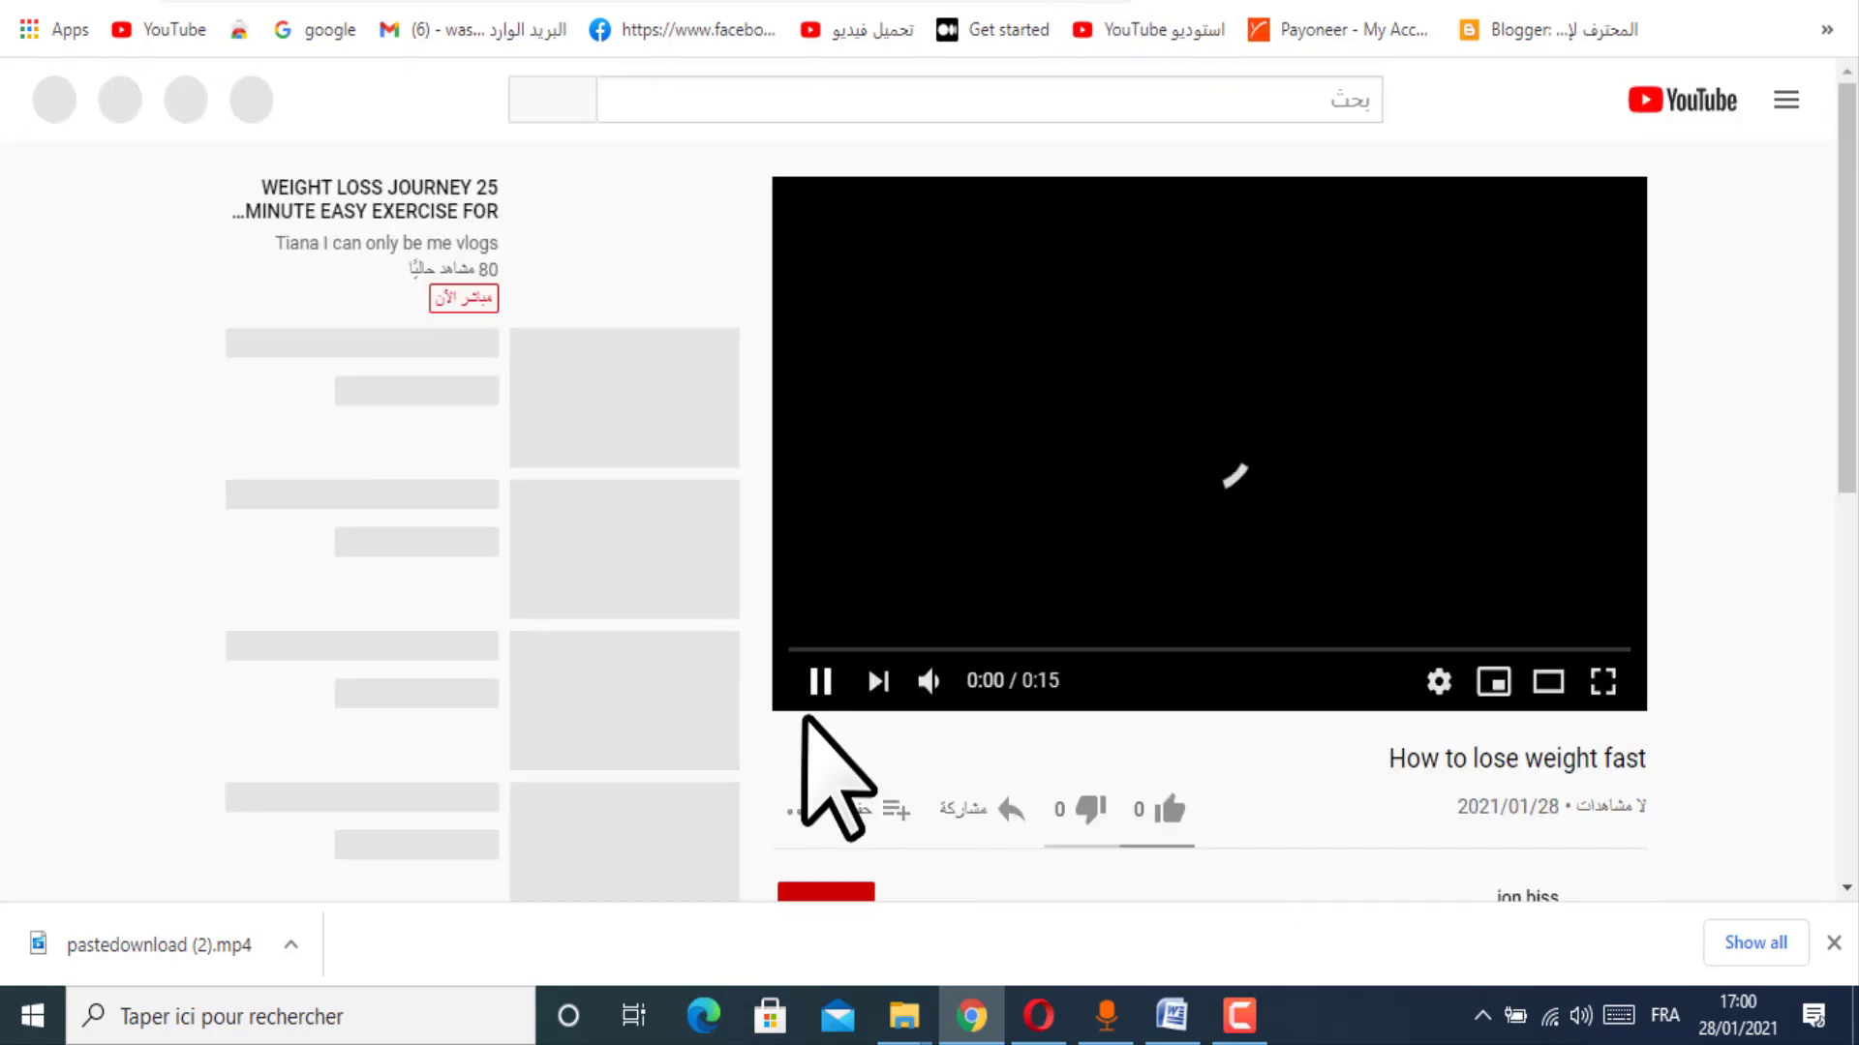
Step: Like the "How to lose weight fast" video, pause it, and view its description with the affiliate link
left_click(1161, 809)
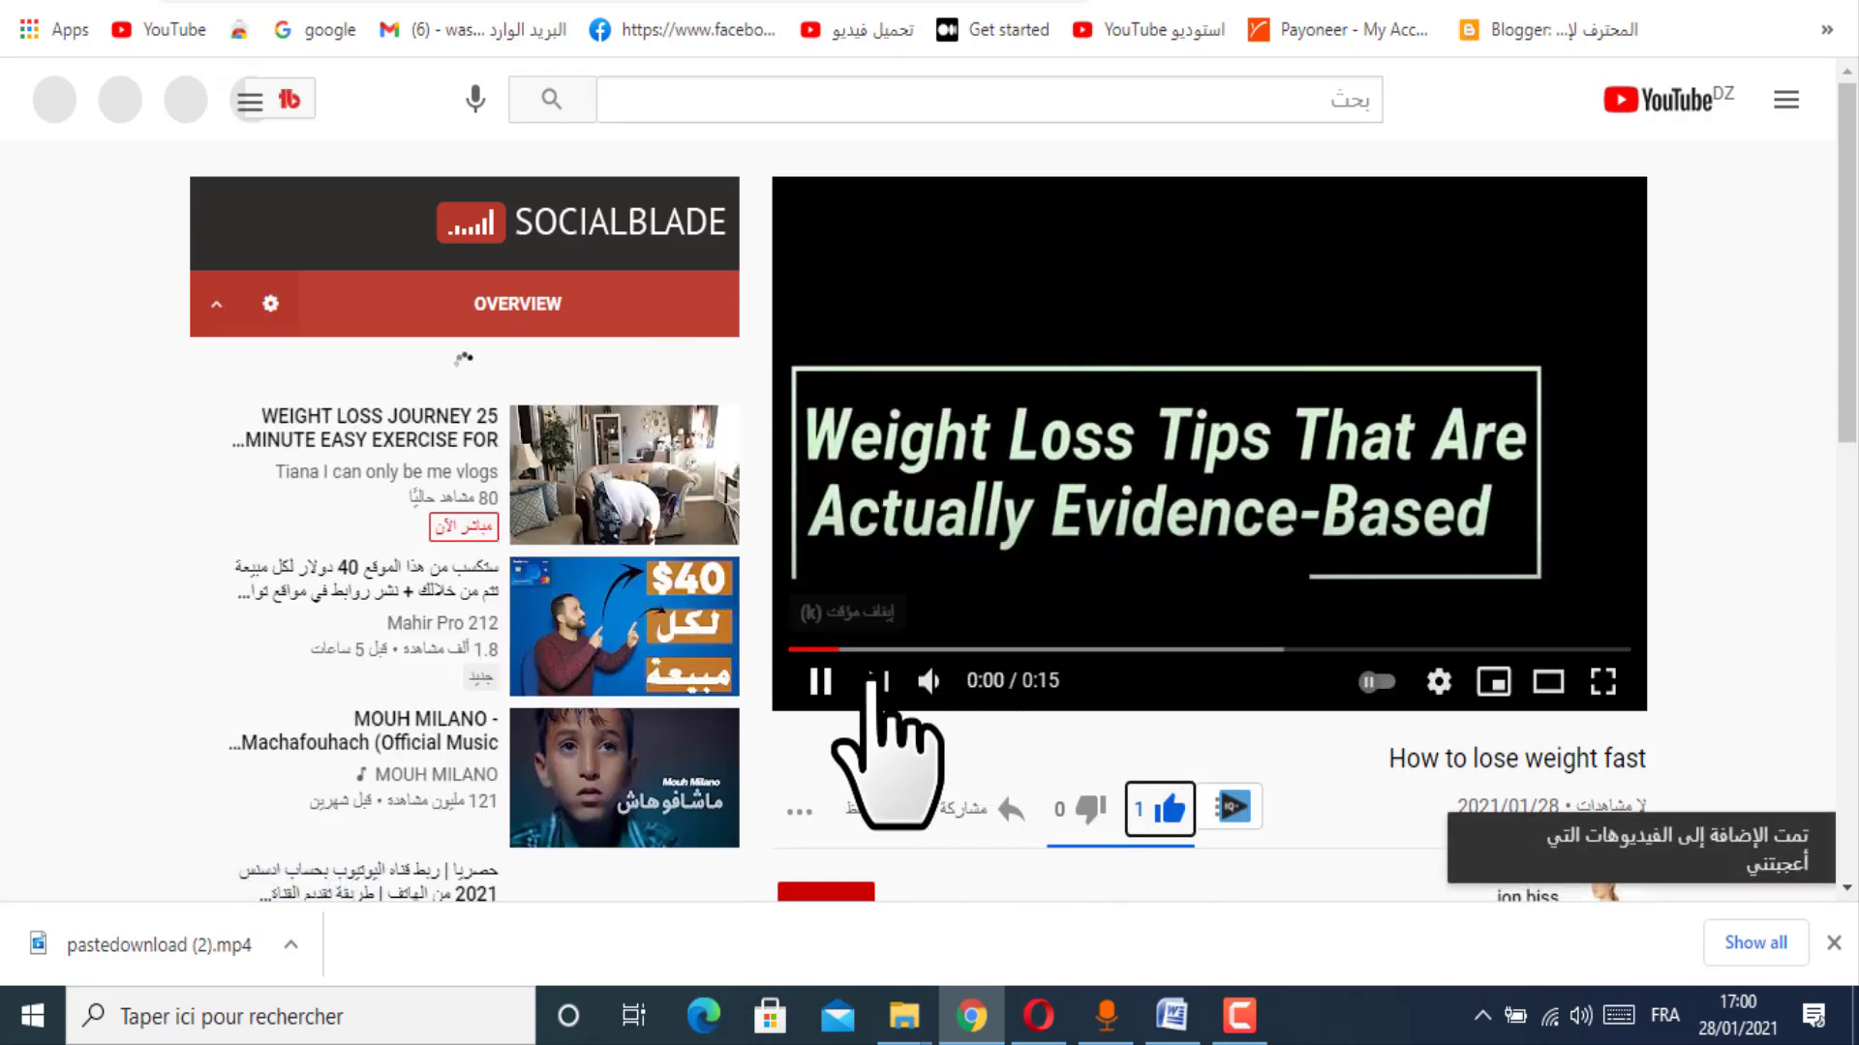
left_click(1311, 341)
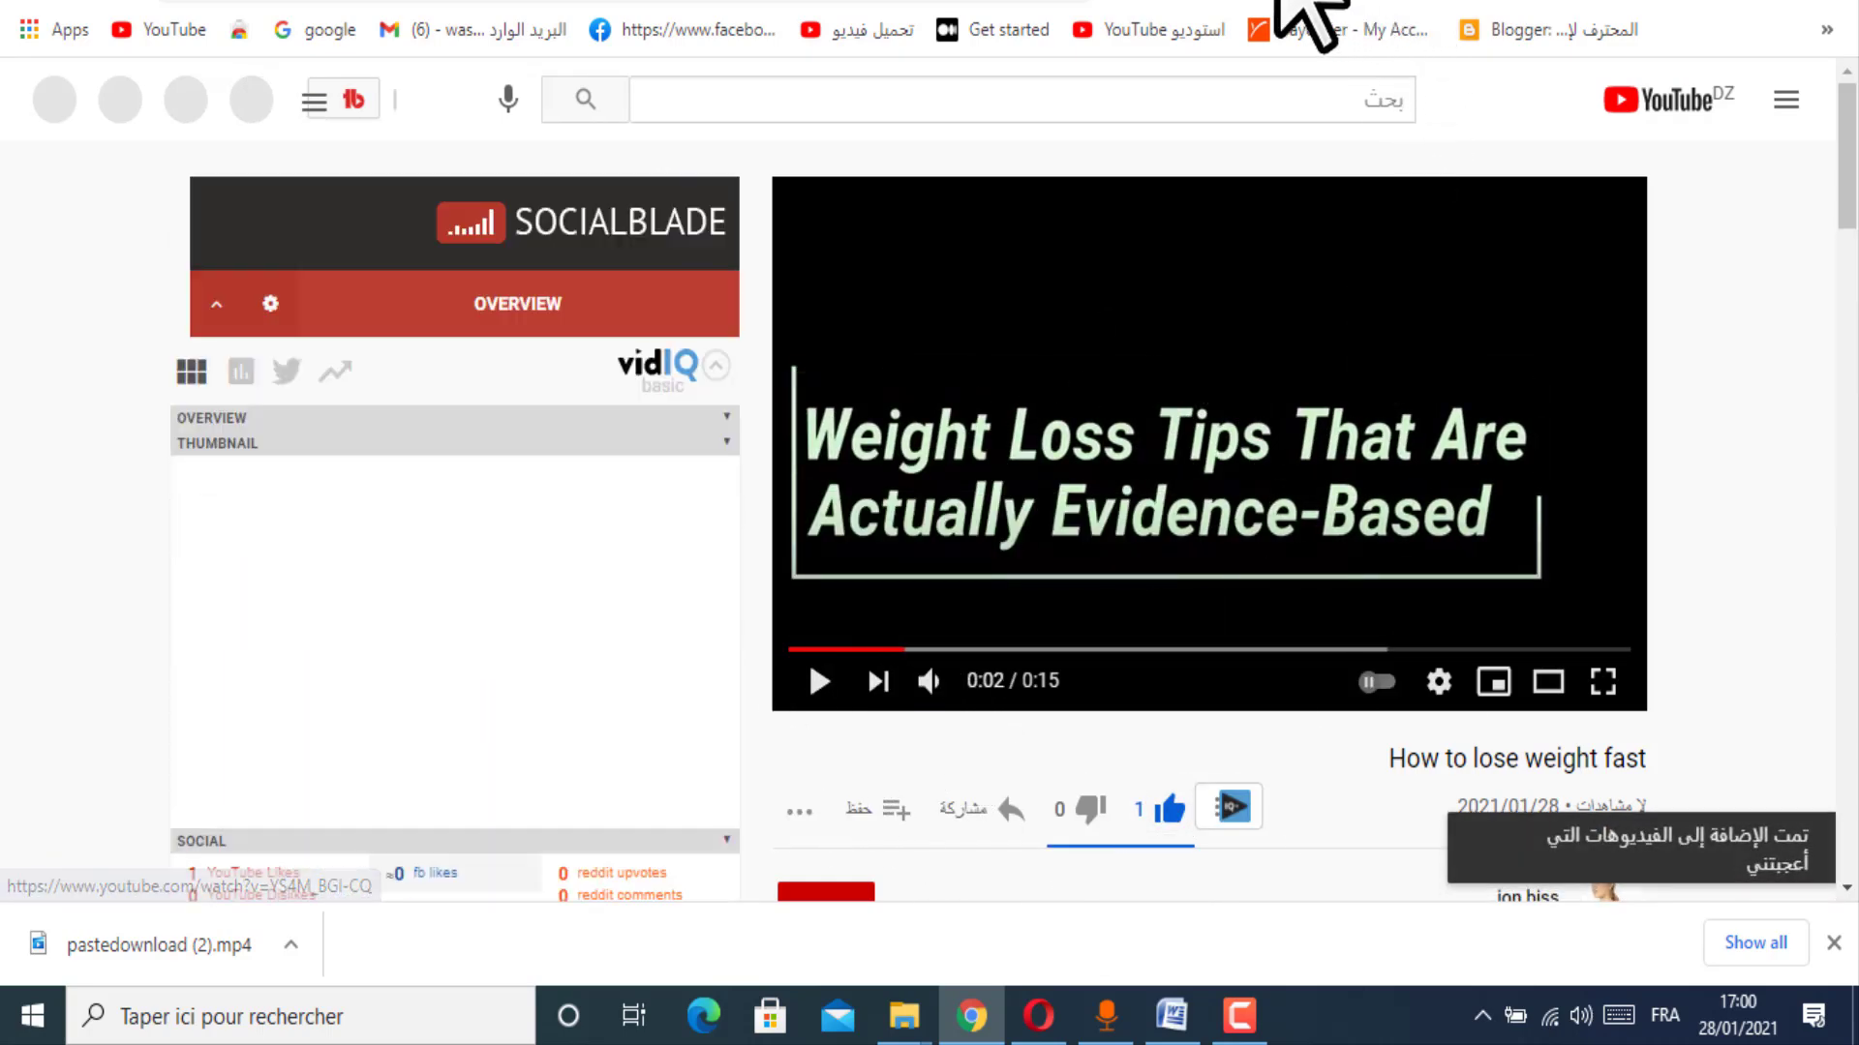
scroll(1253, 774, "down", 3)
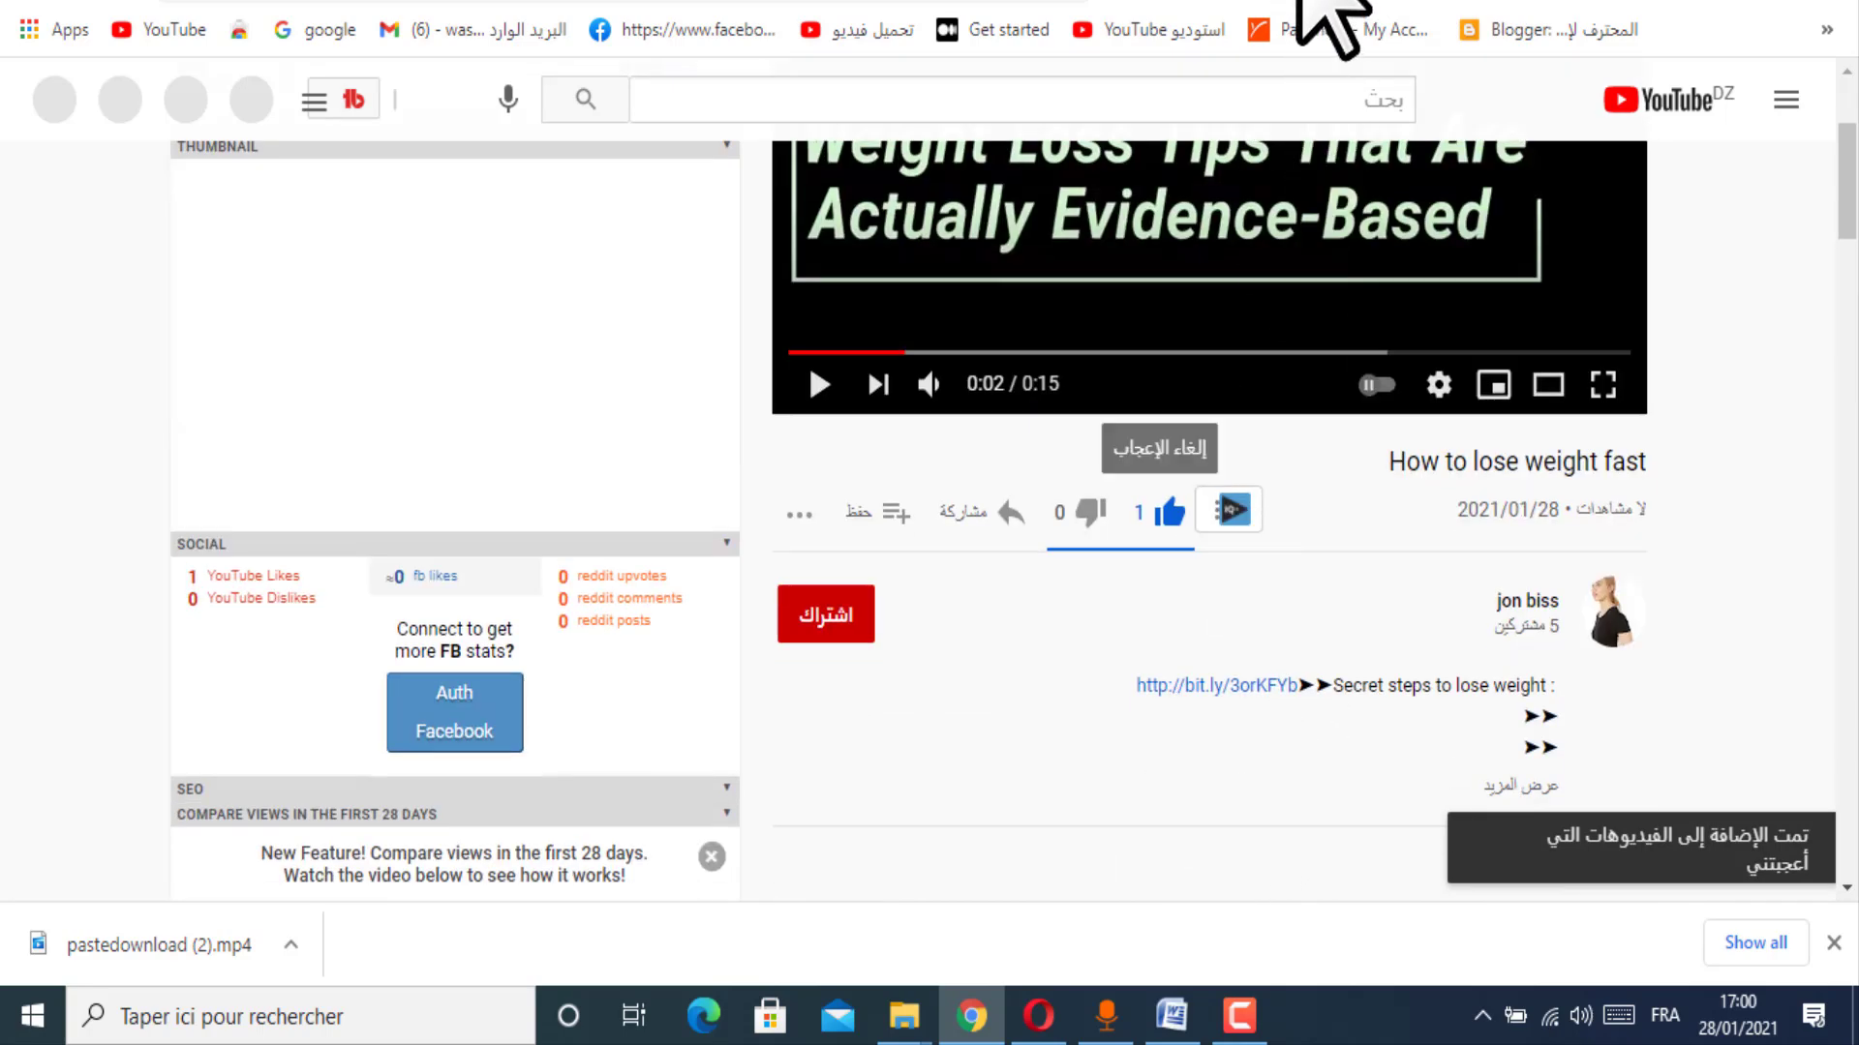
Step: Start a new question on Quora and review the title of the Healthline weight loss article for wording
left_click(1234, 2)
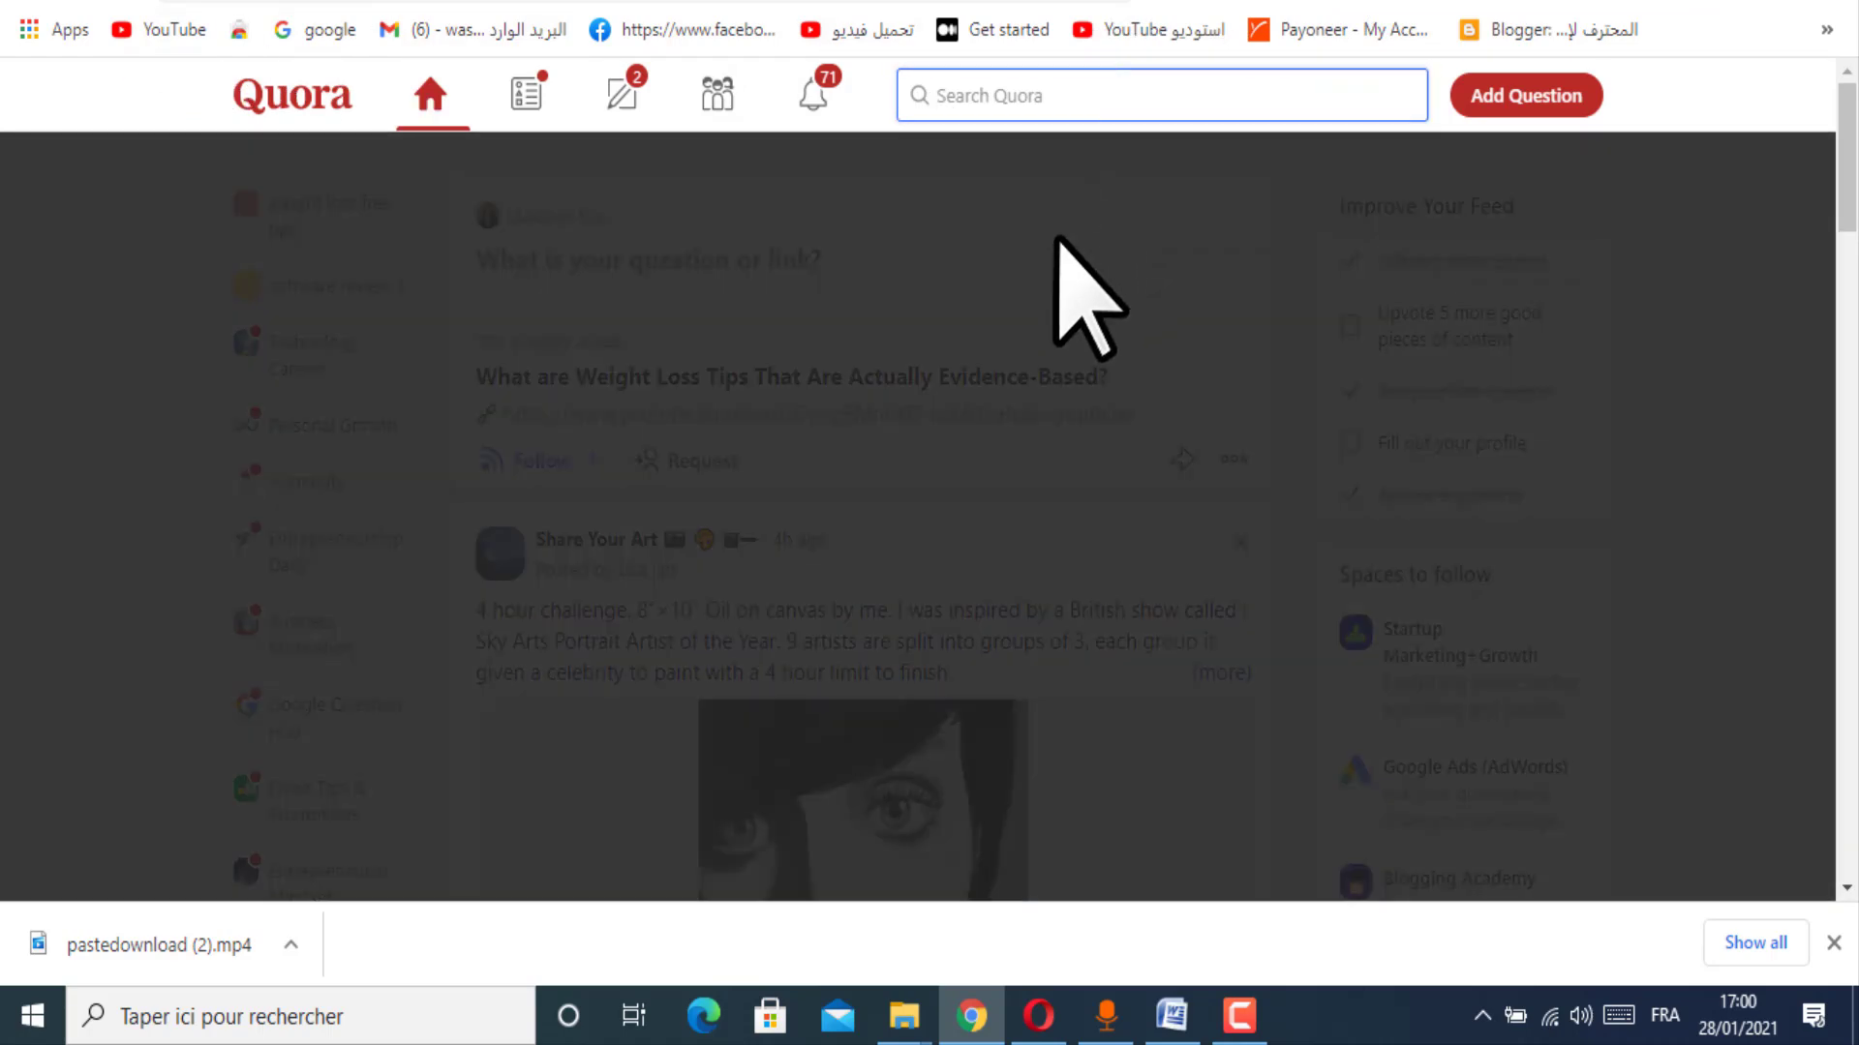
left_click(1497, 93)
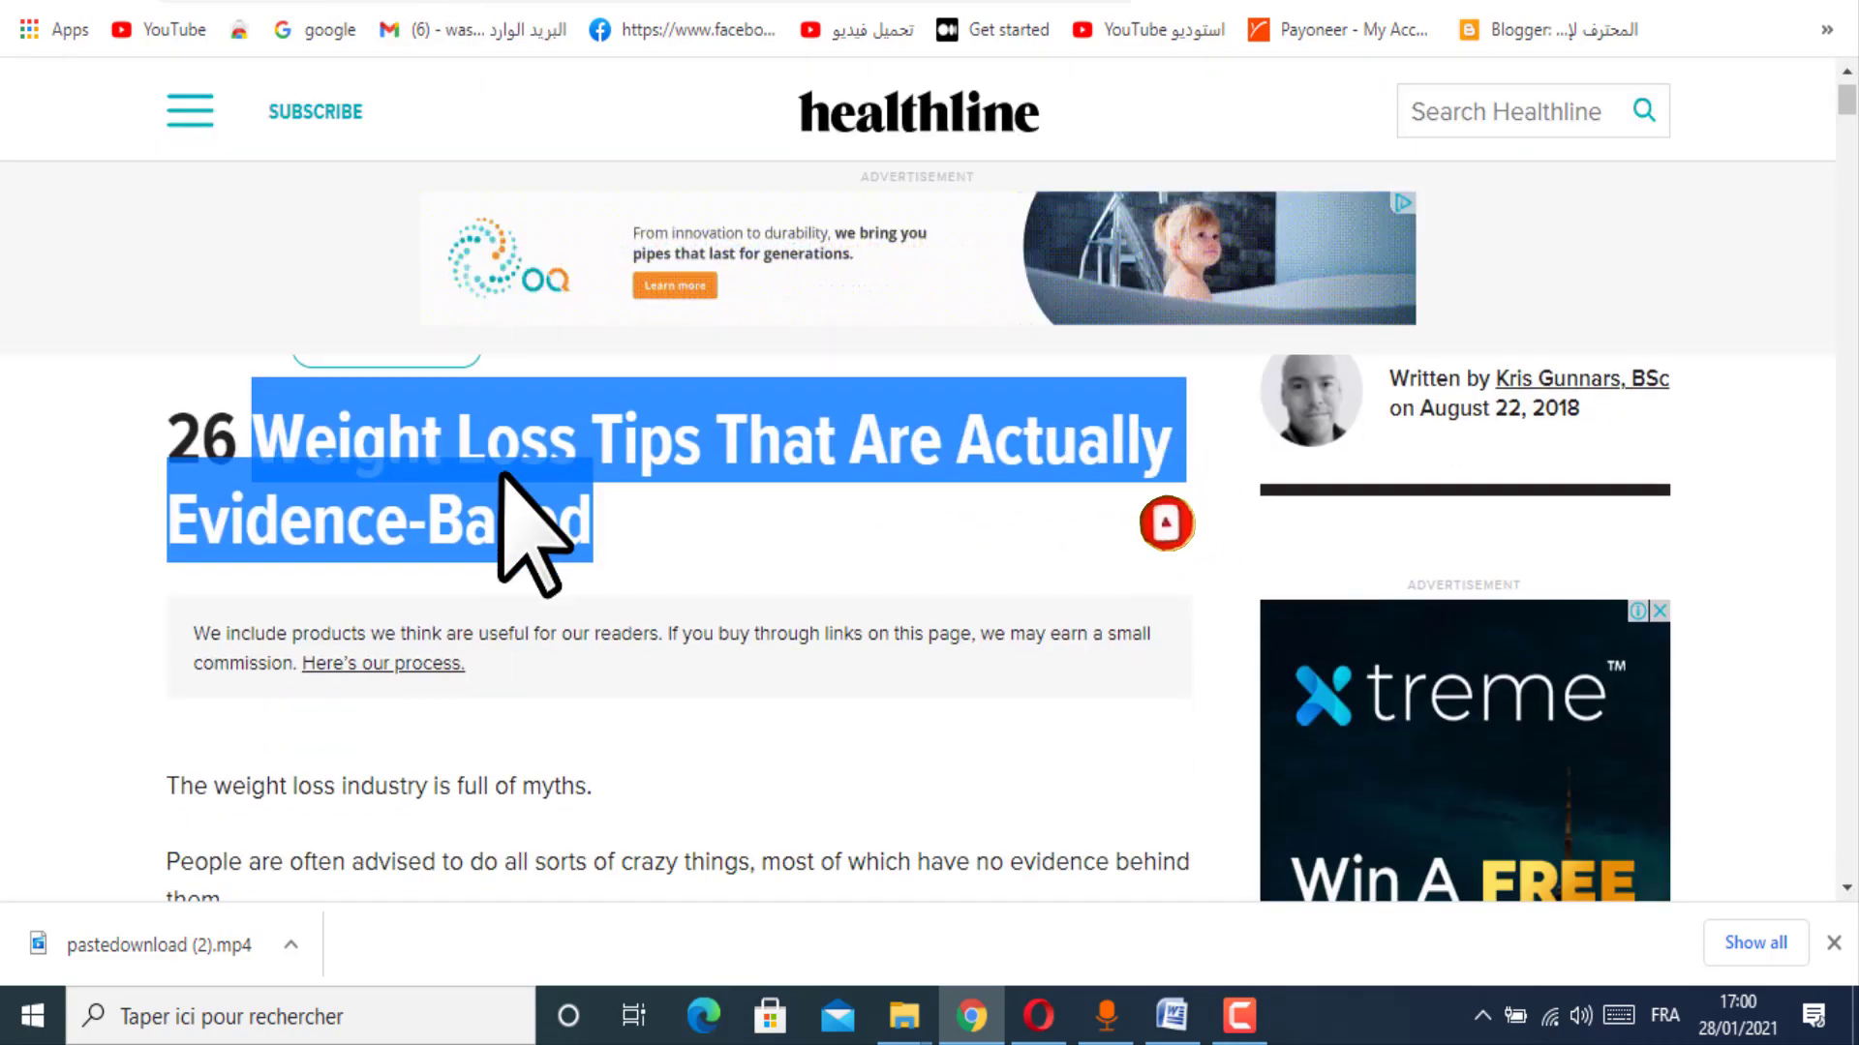
scroll(539, 685, "down", 1)
scroll(523, 639, "up", 1)
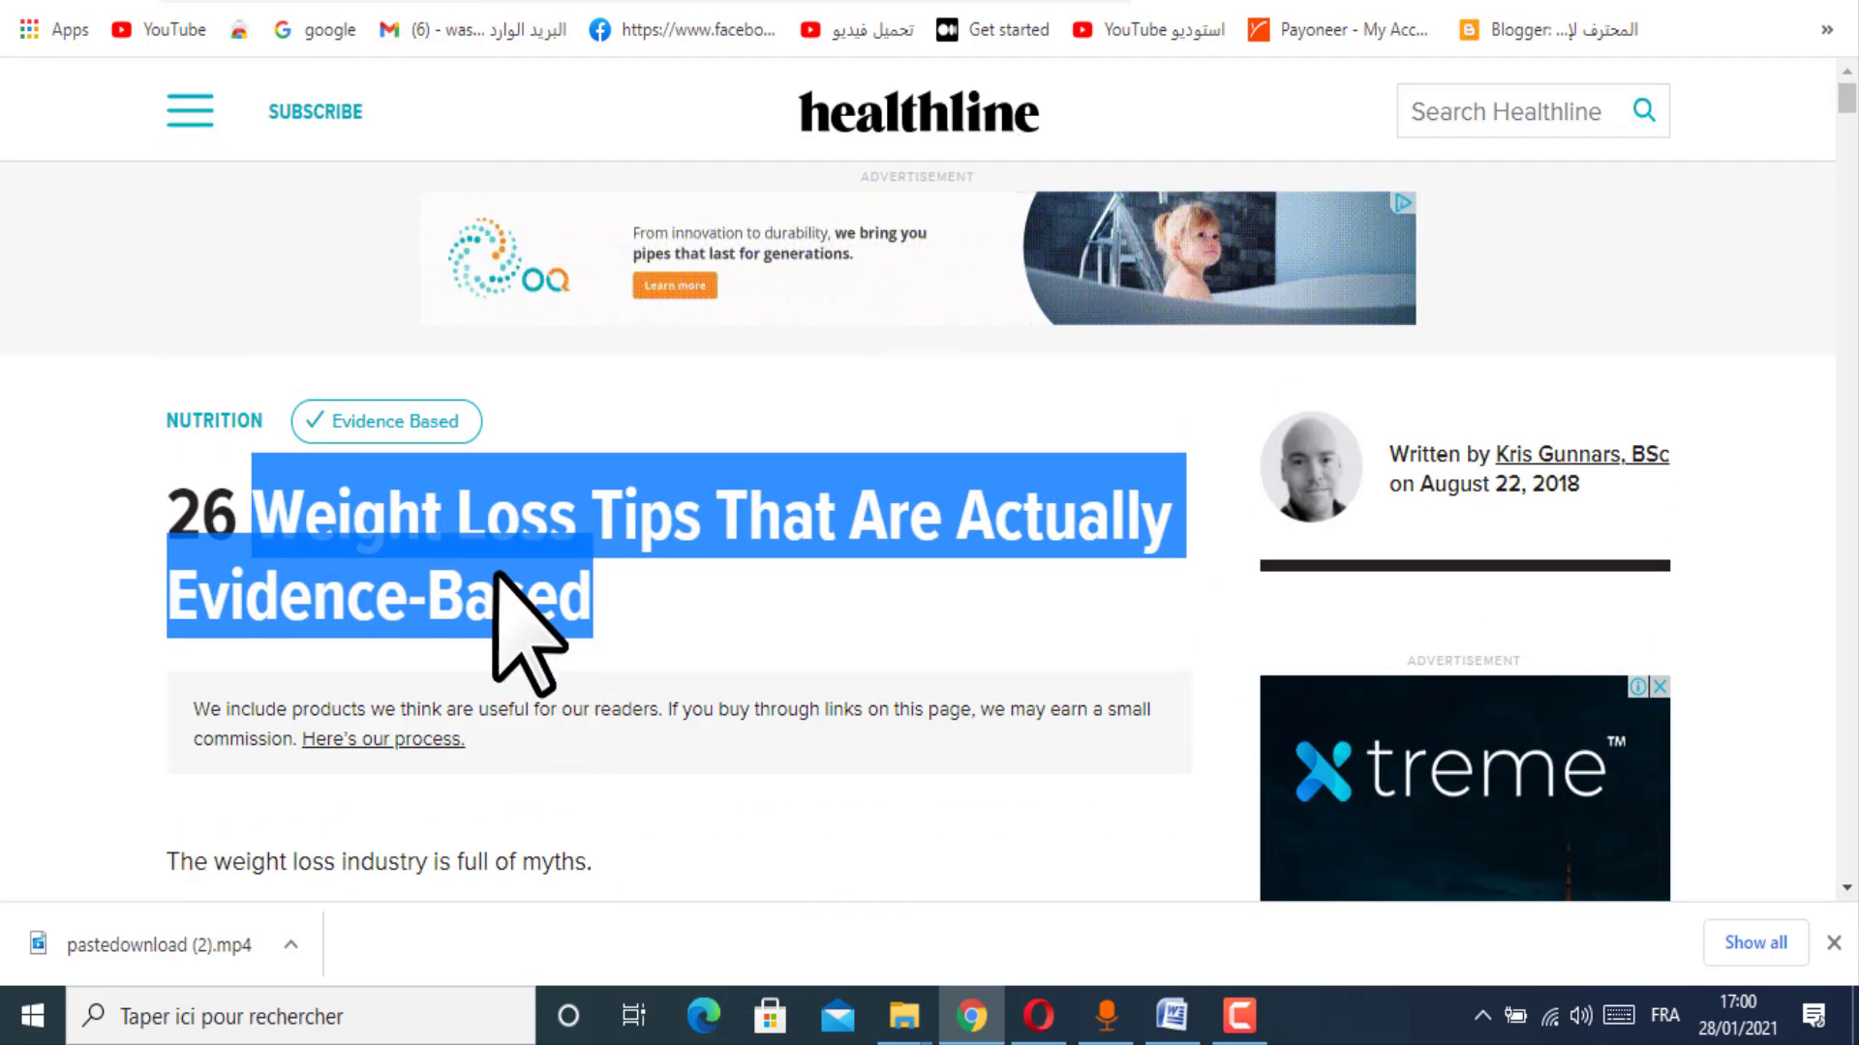
left_click(315, 503)
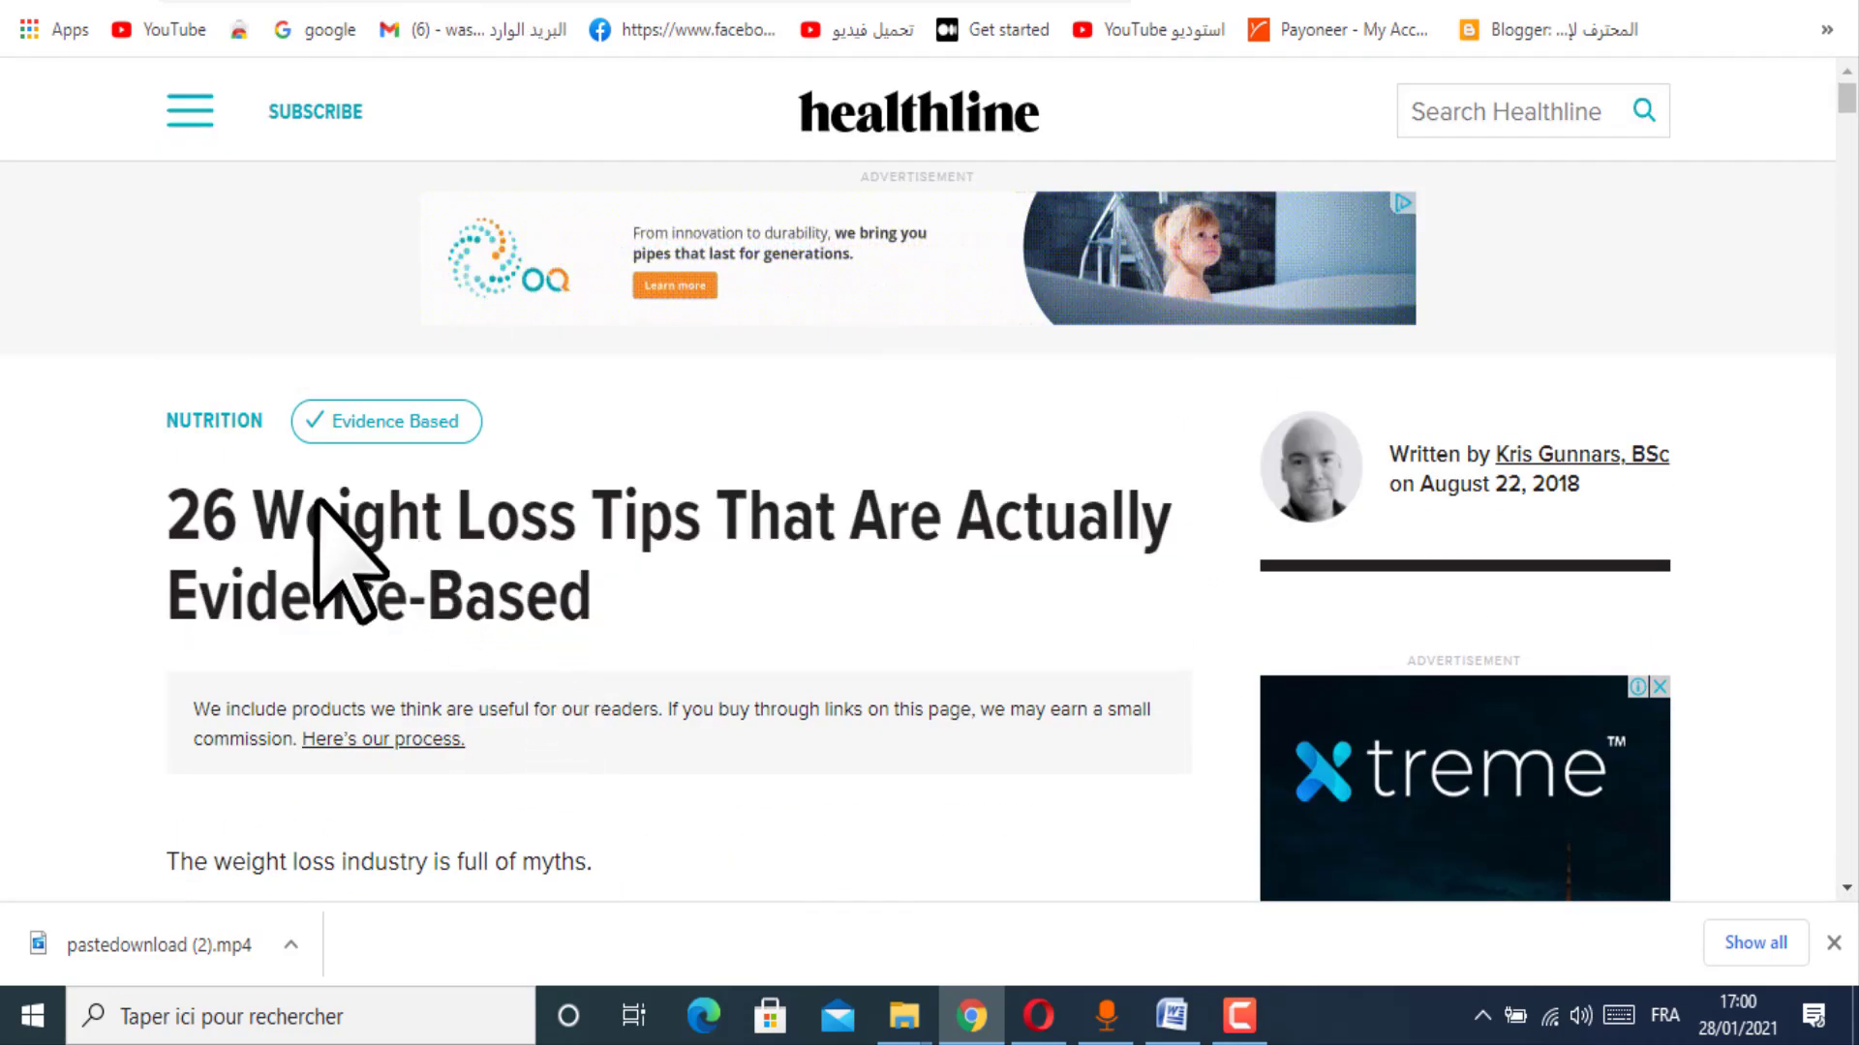
Step: Translate "ماهي الطرق المجانية و السرية لانقاص الوزن" from Arabic to English in Google's translator and copy the translation
left_click(1162, 2)
left_click(1189, 426)
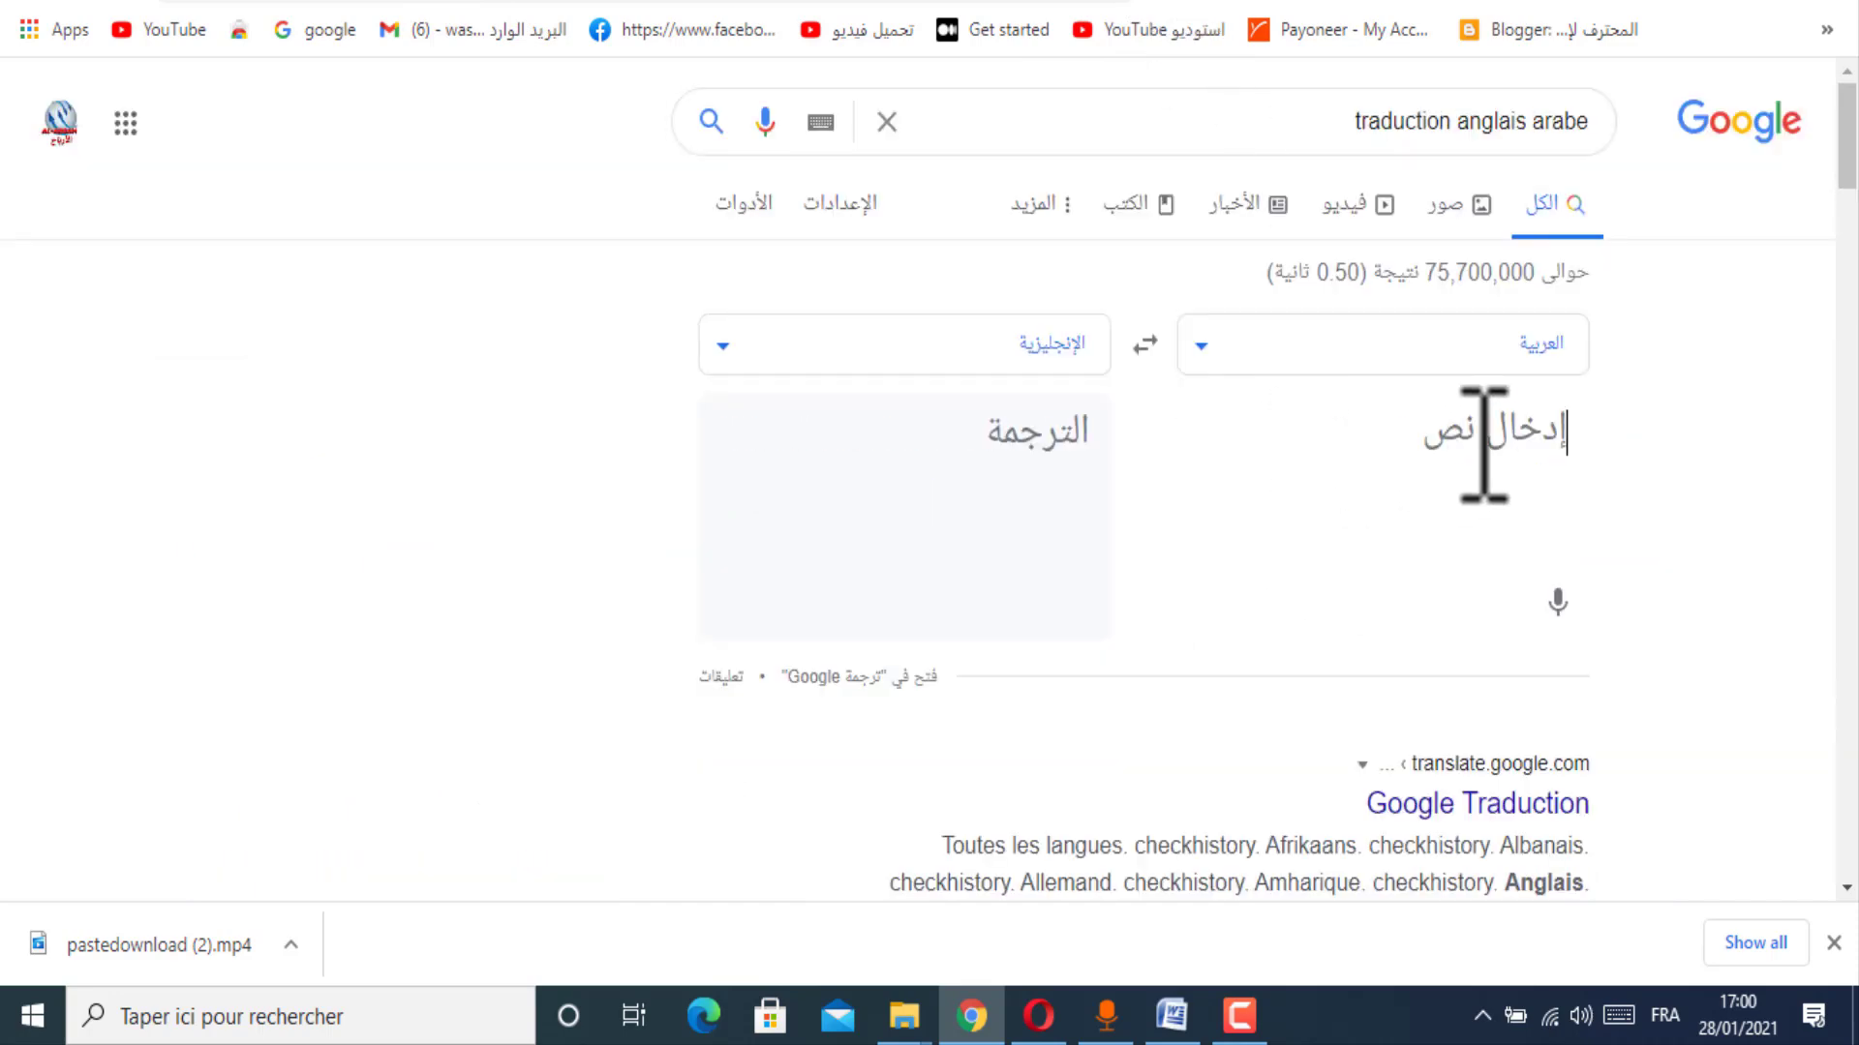
type("Ihid")
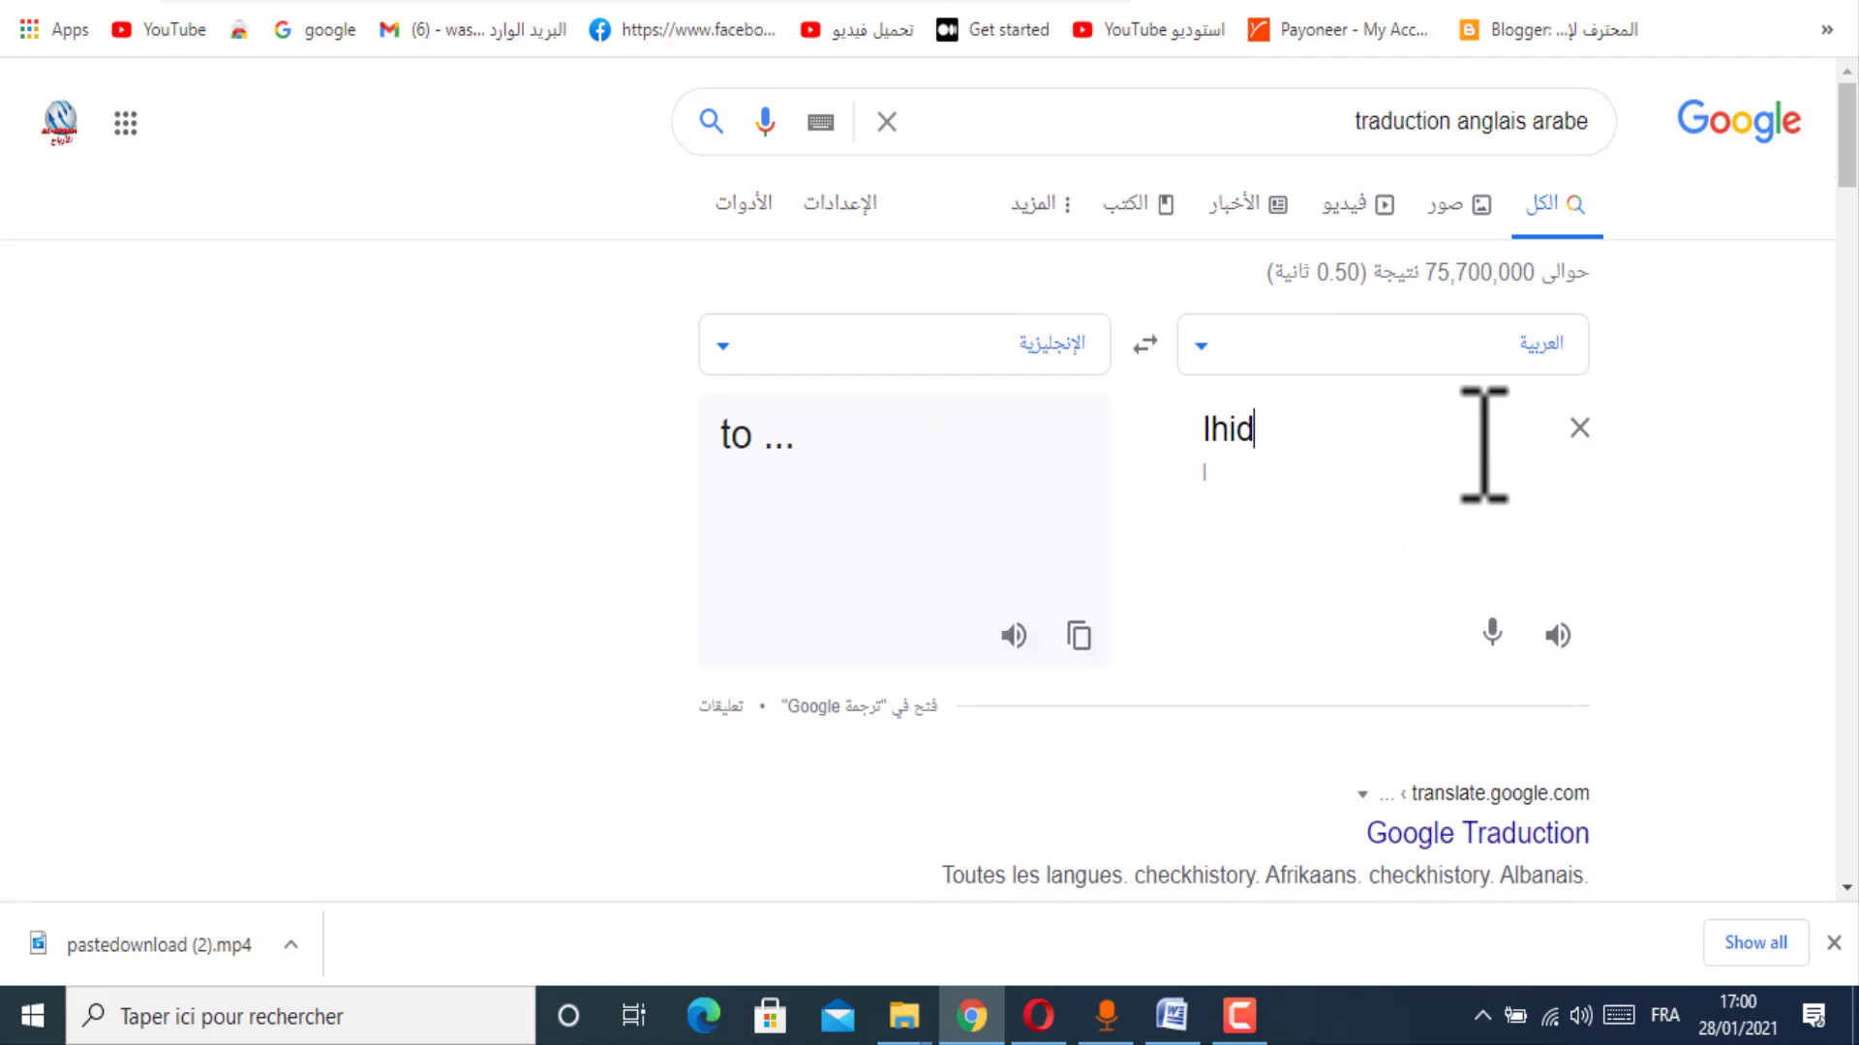
key("BackSpace")
key("BackSpace")
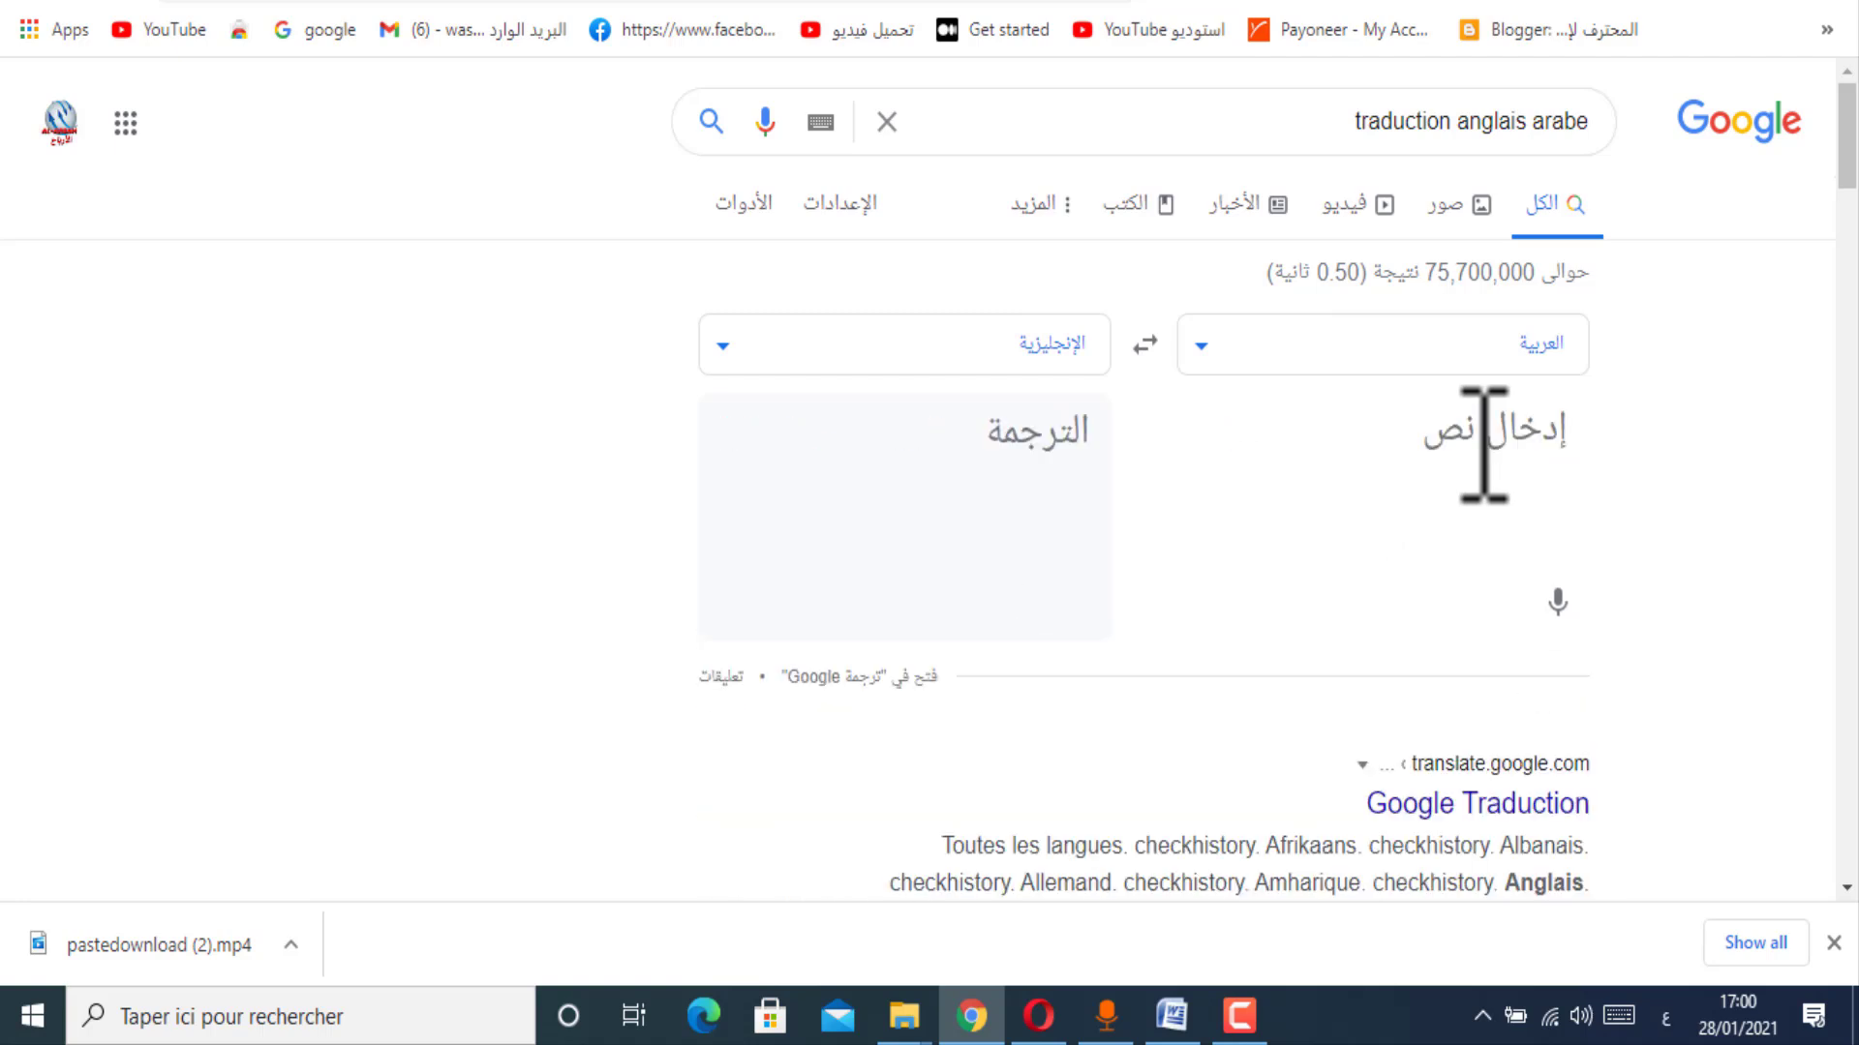
type("ماهي")
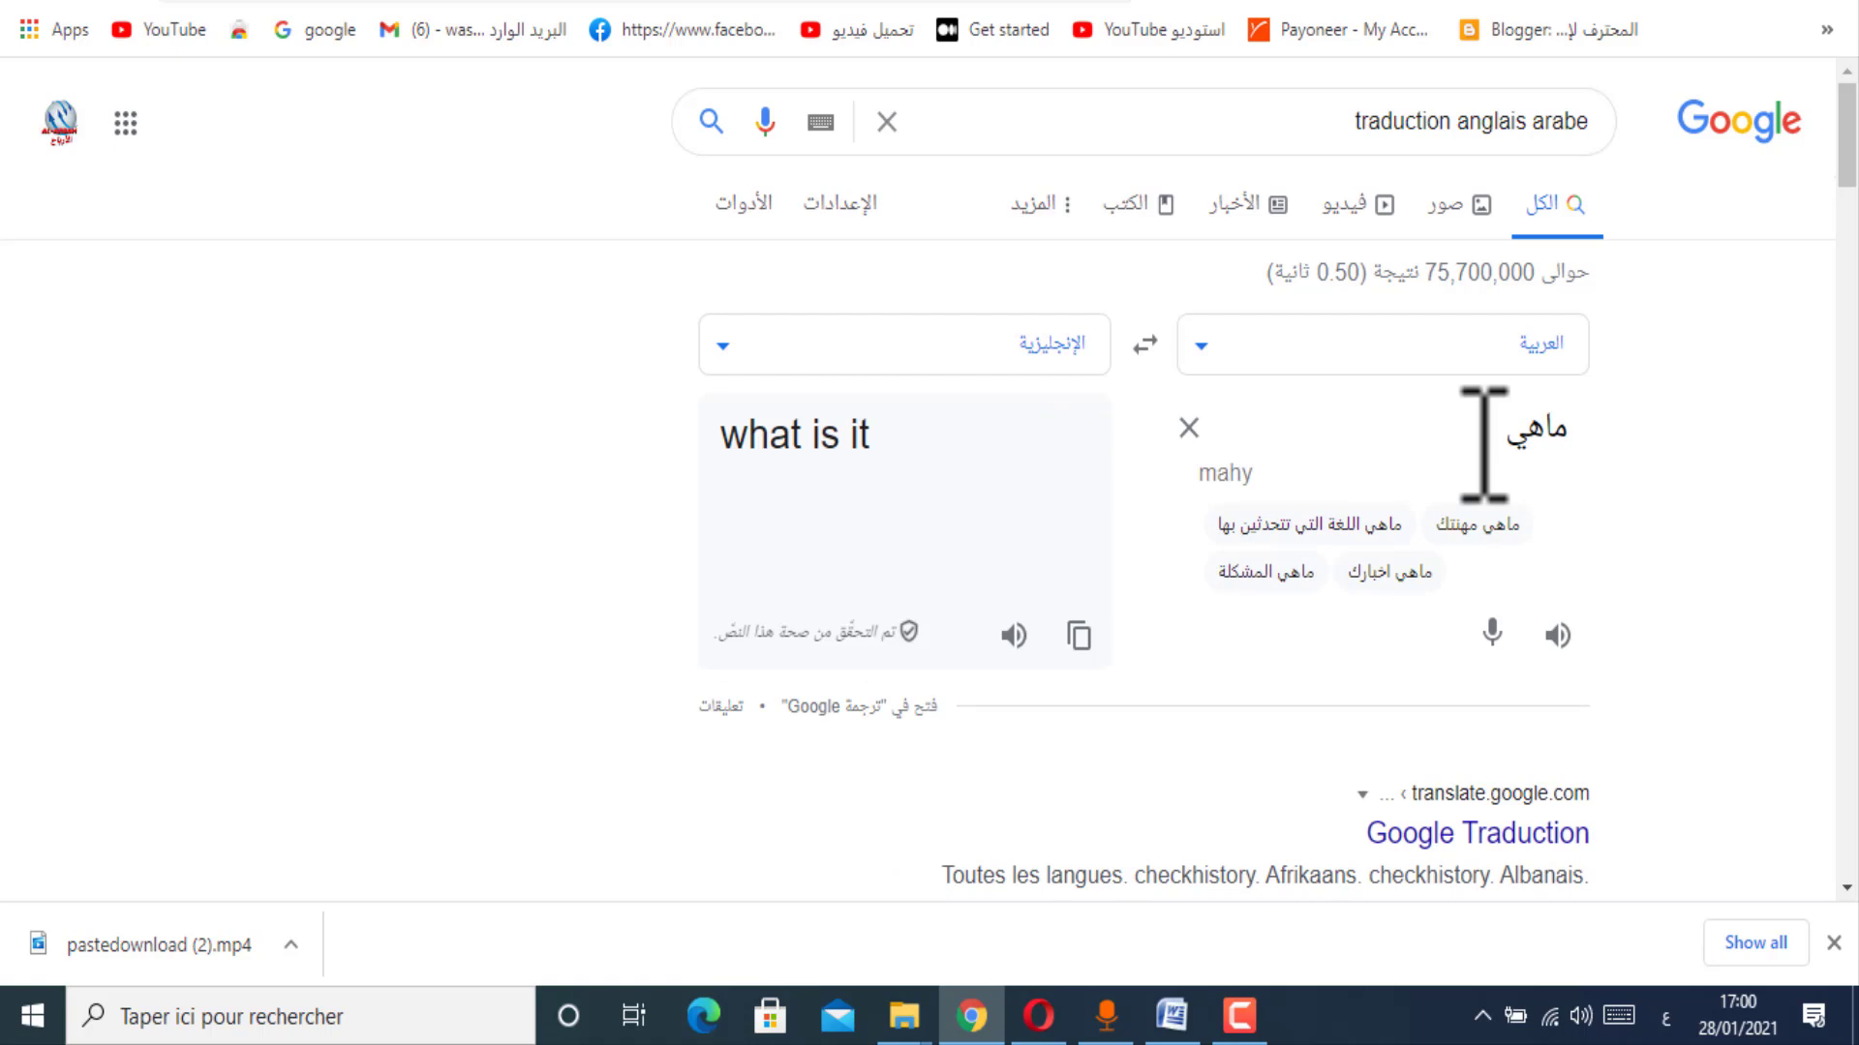
type(" الطرق المجانية و ا")
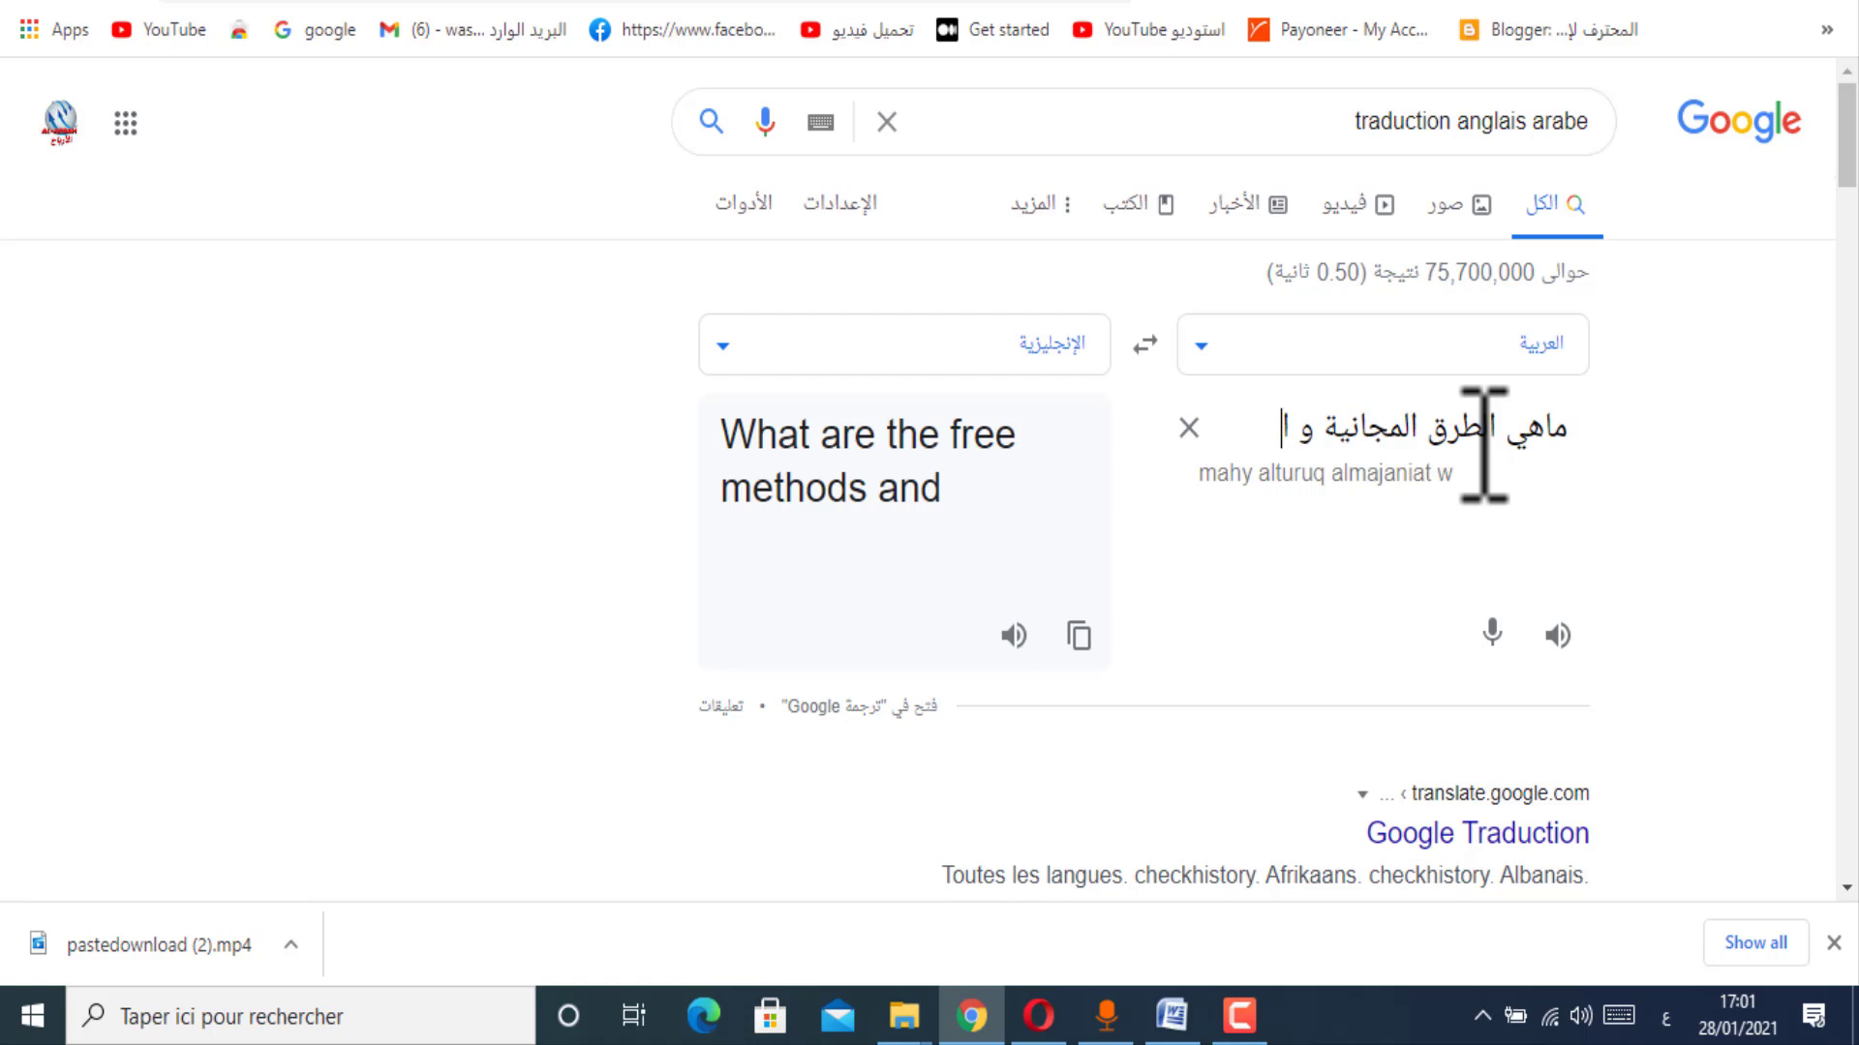
type("لسرية لا")
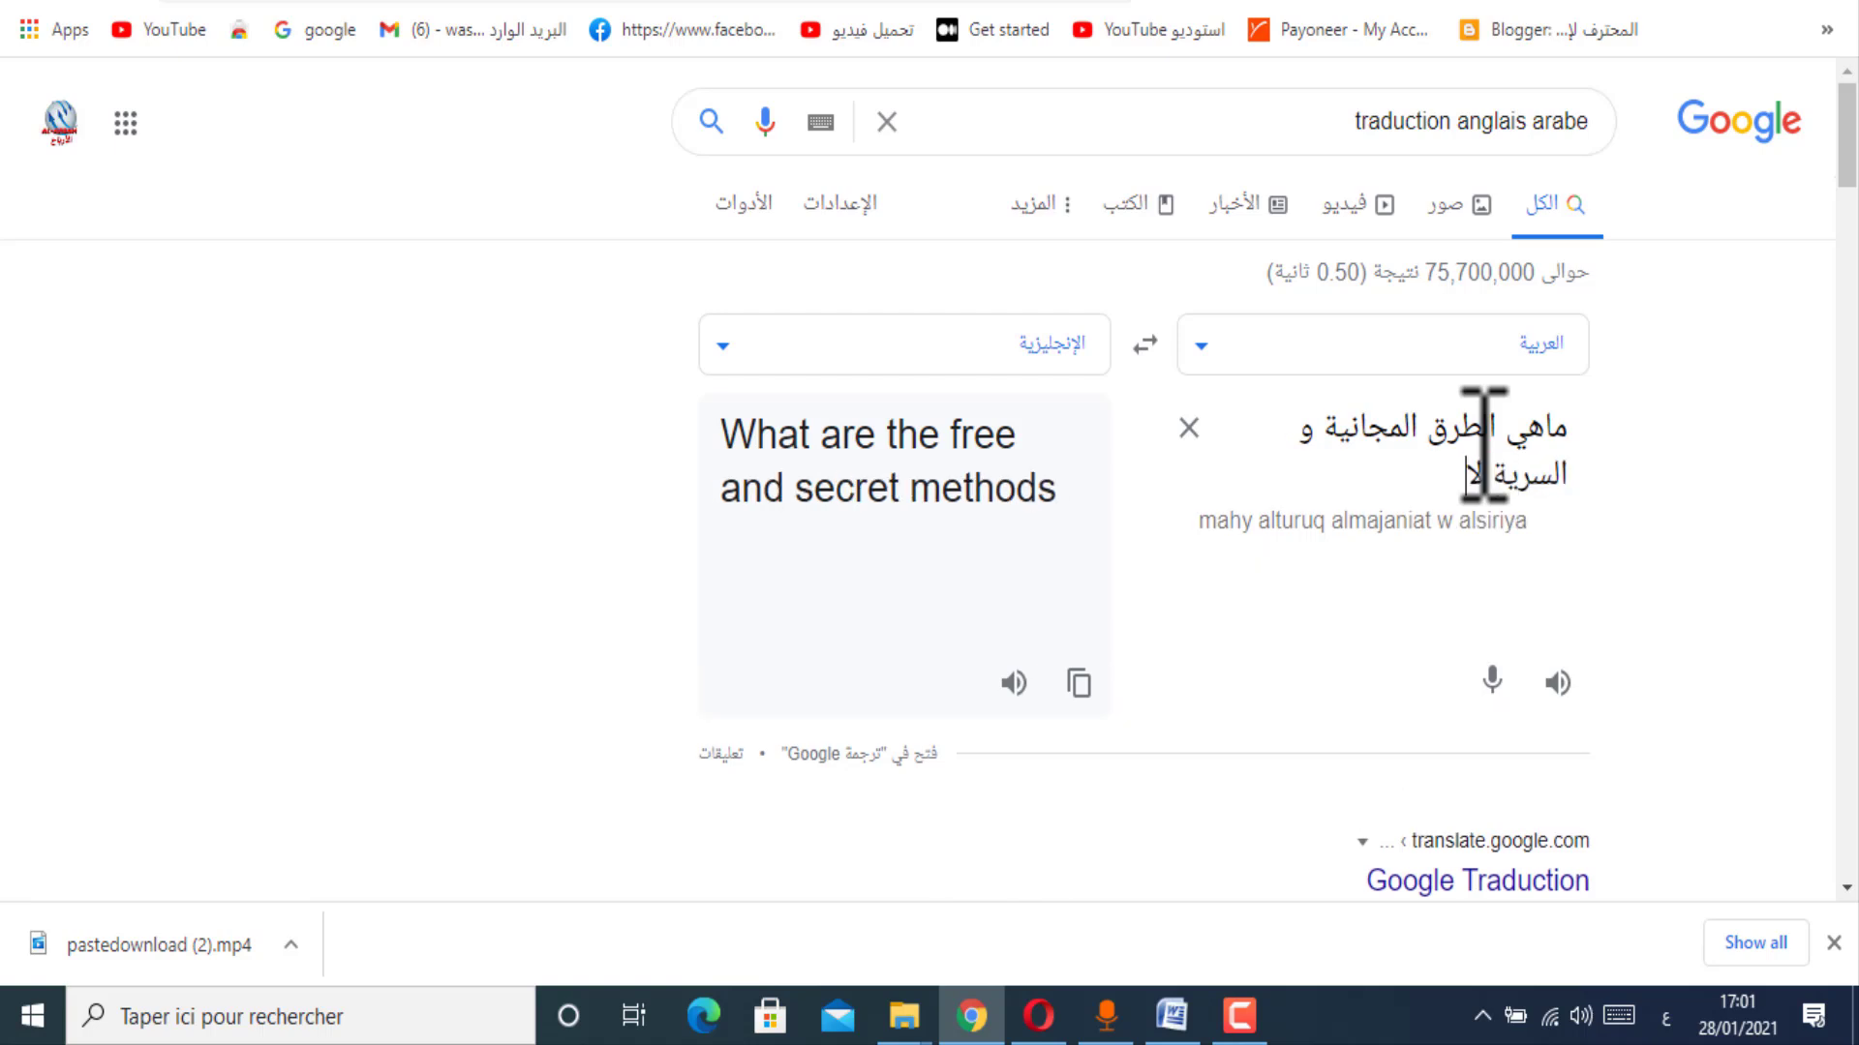
type("نها")
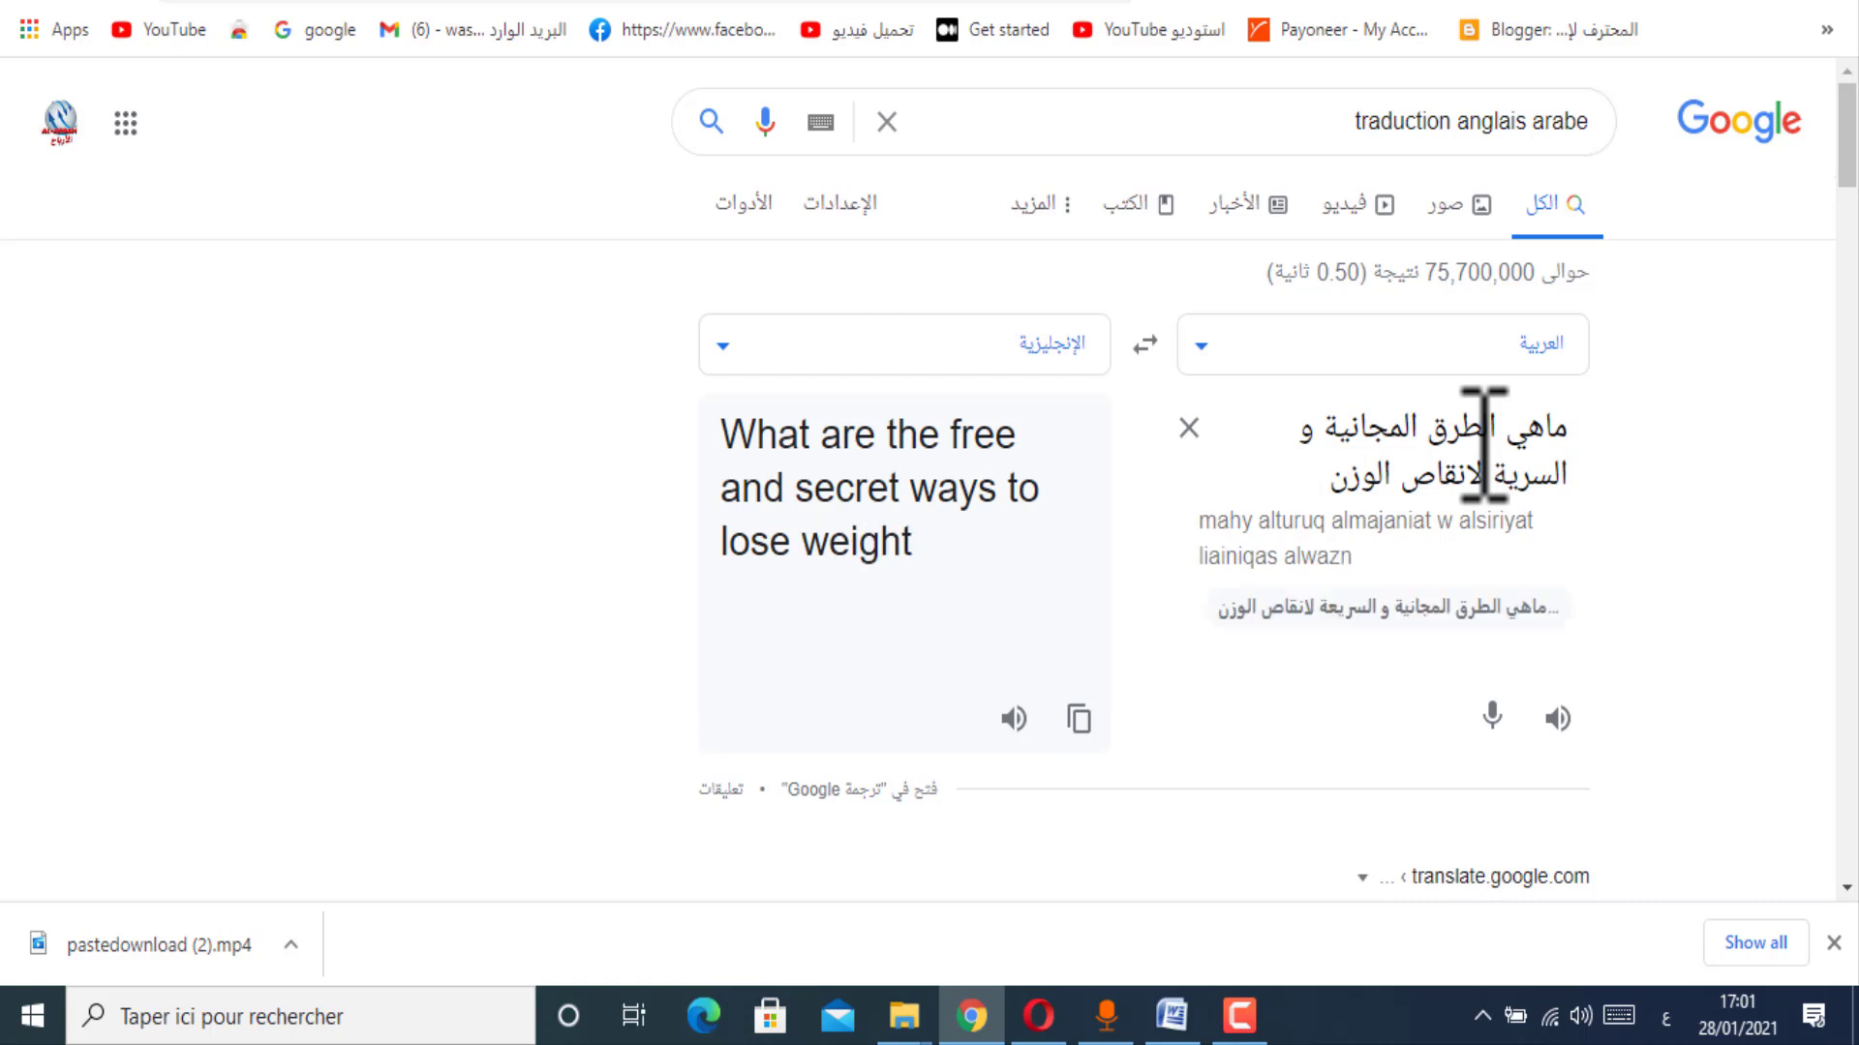
left_click(1078, 721)
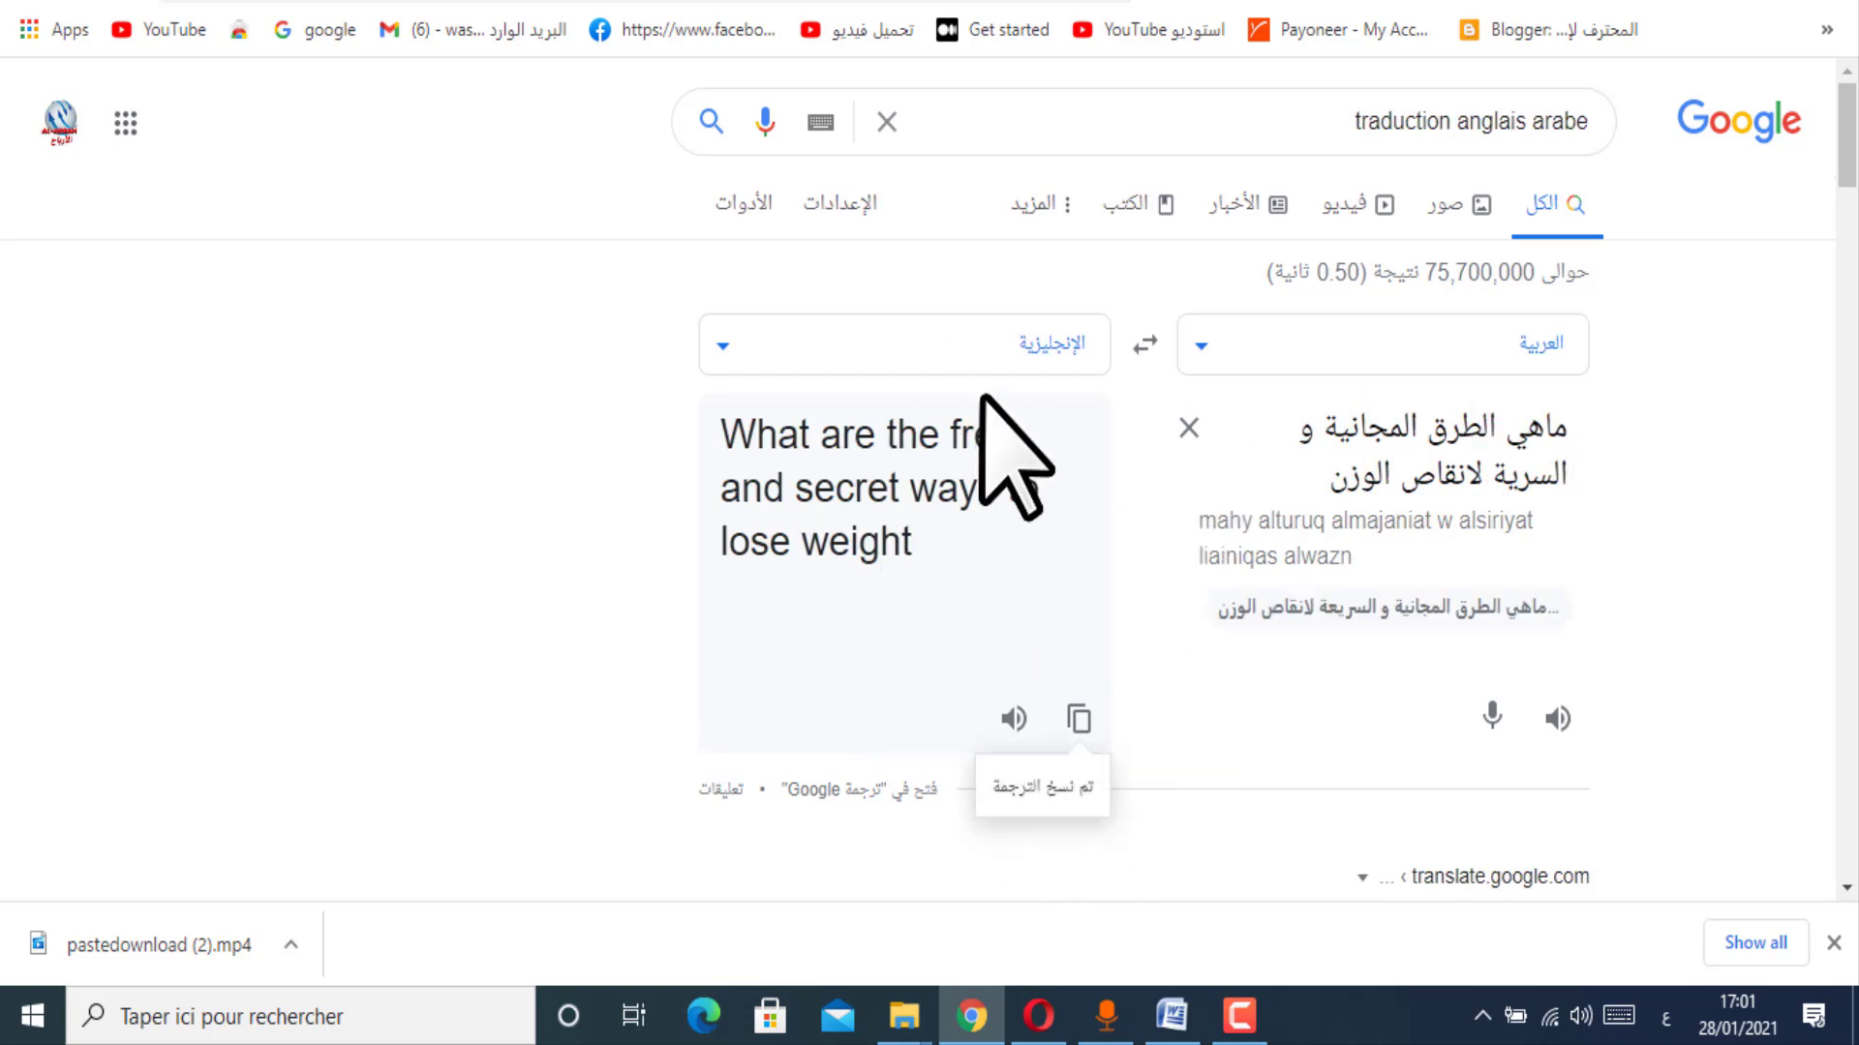
Step: Paste the translation into the new Quora question as "What are the free and secret ways to lose weight?" and submit it
left_click(1297, 7)
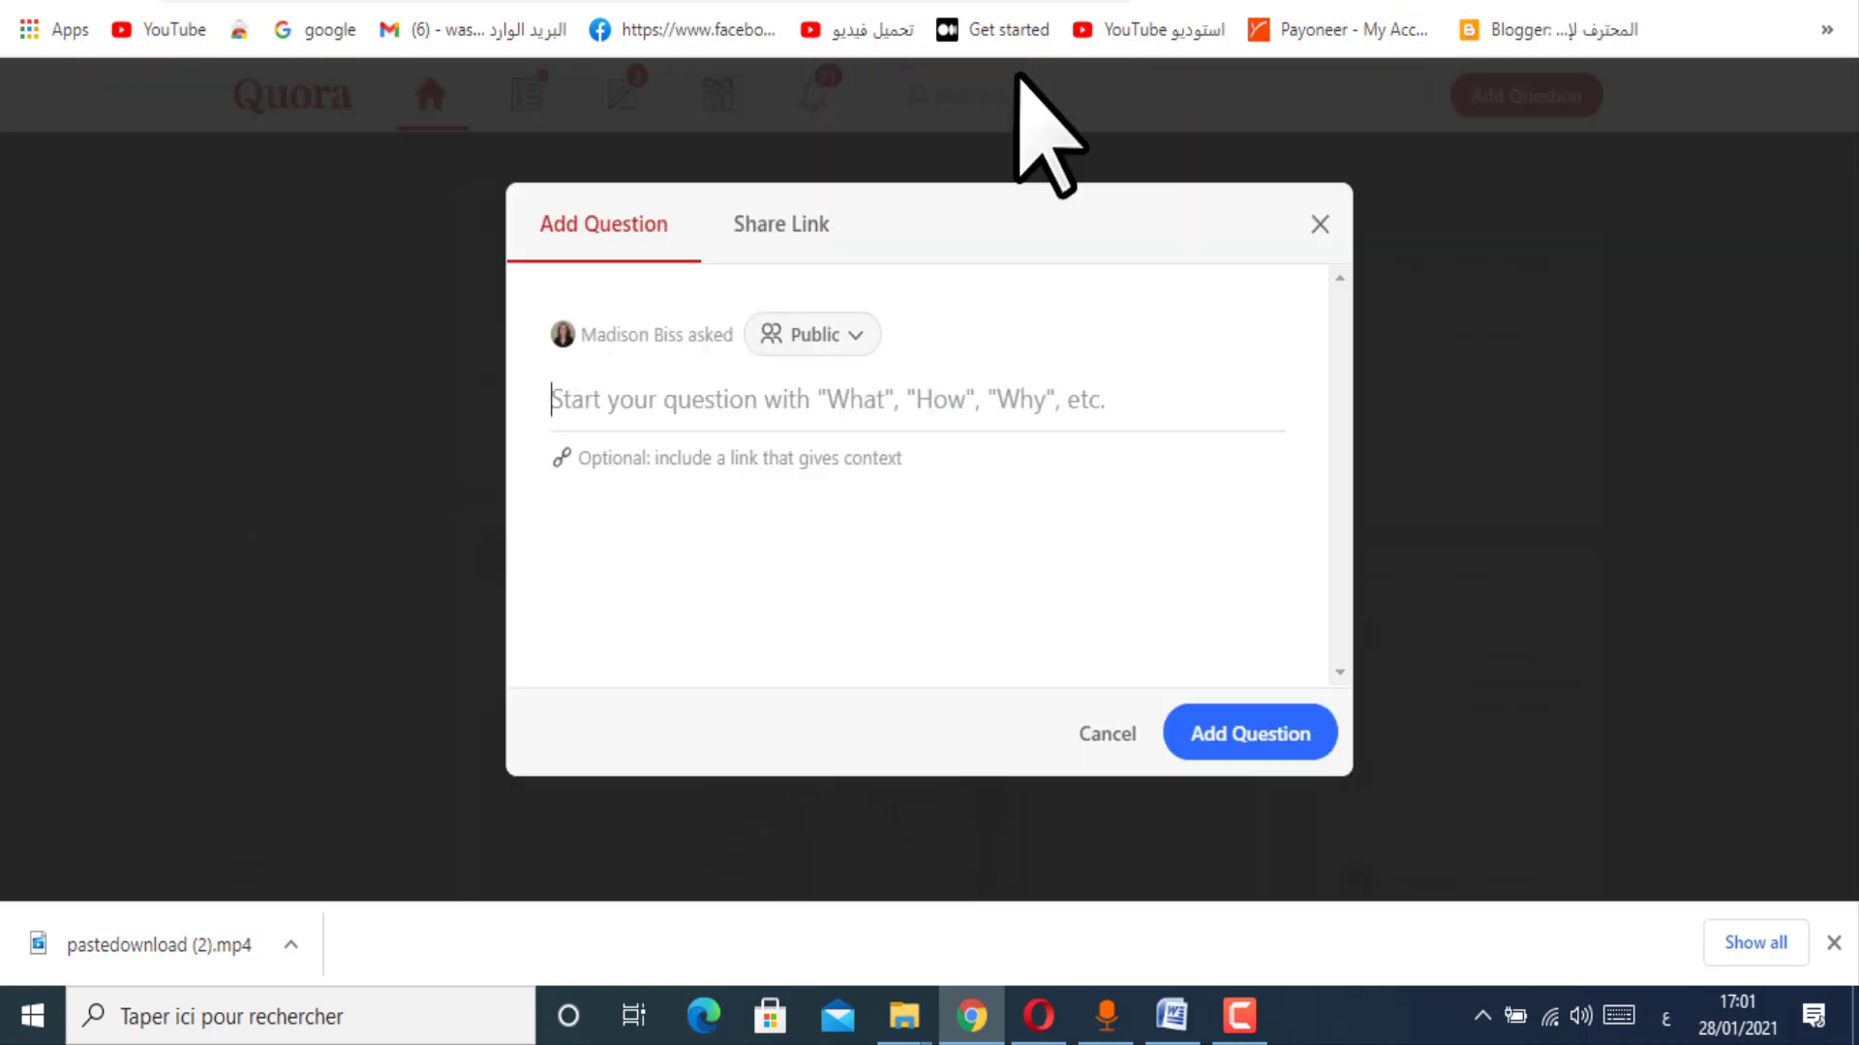
right_click(835, 390)
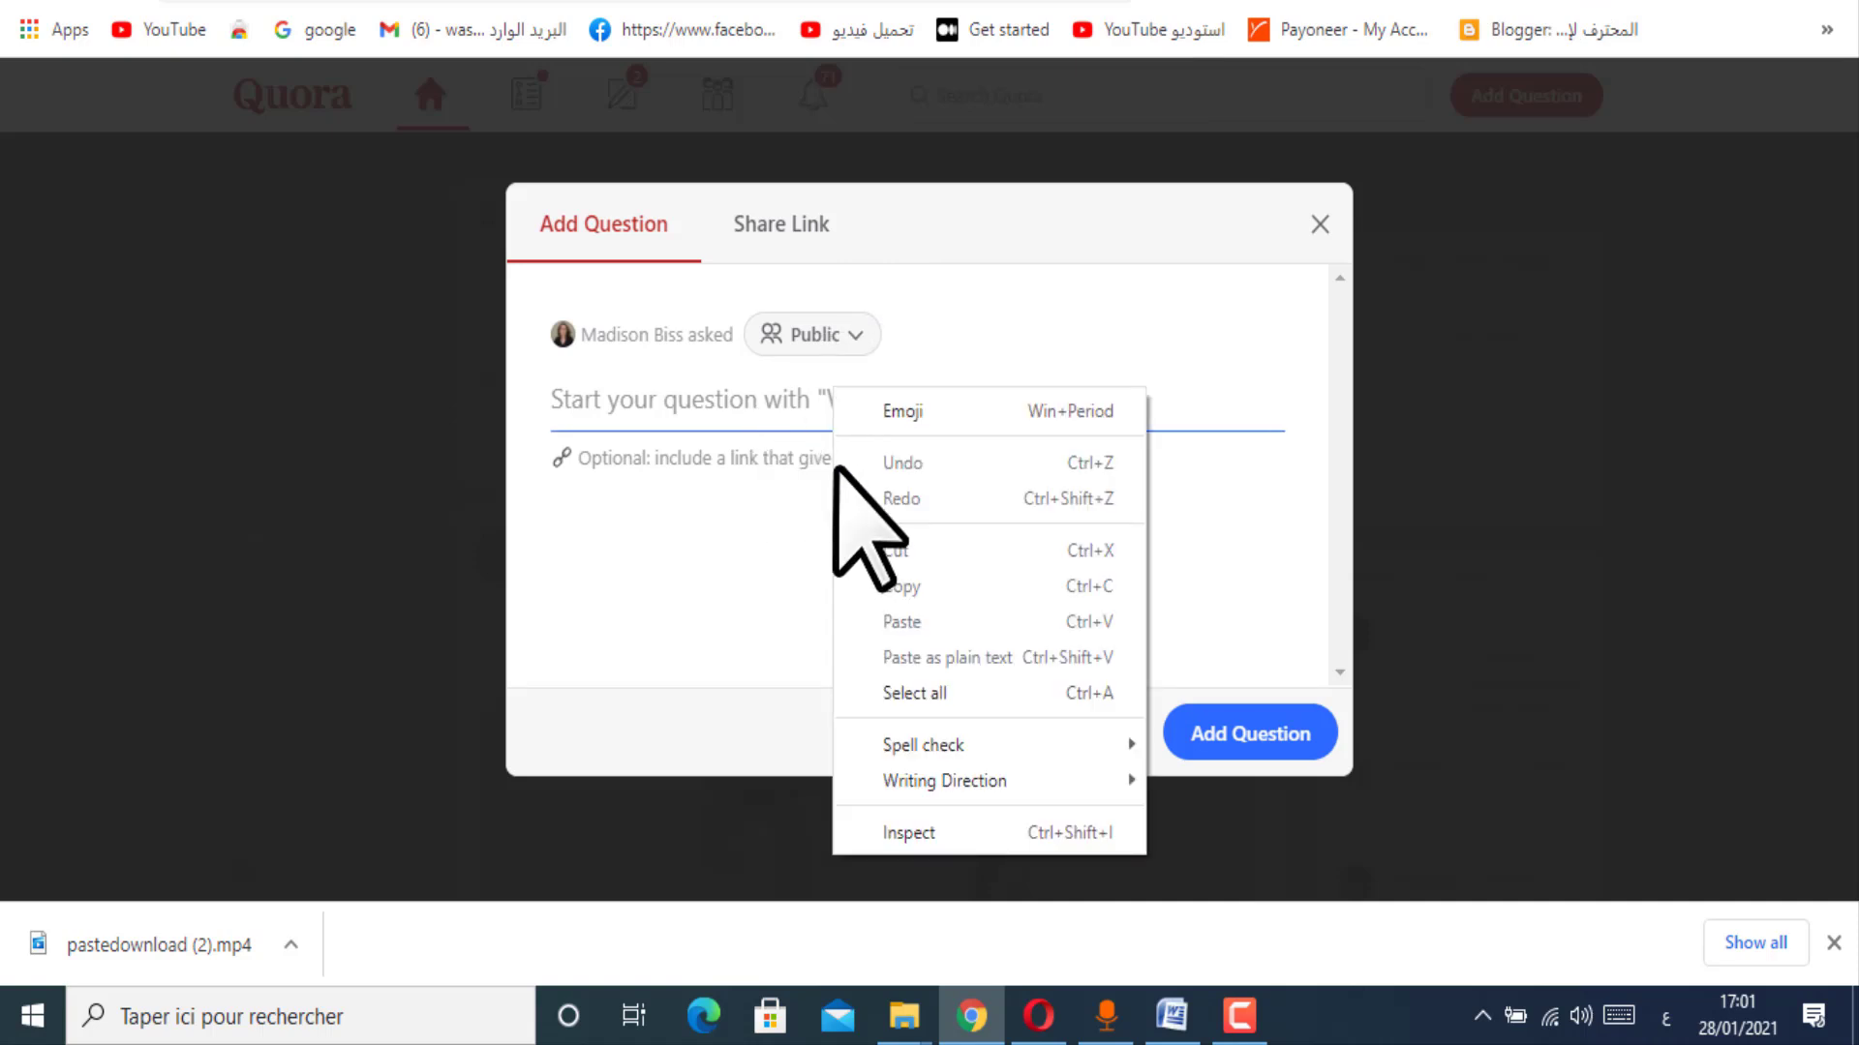
right_click(694, 418)
left_click(794, 652)
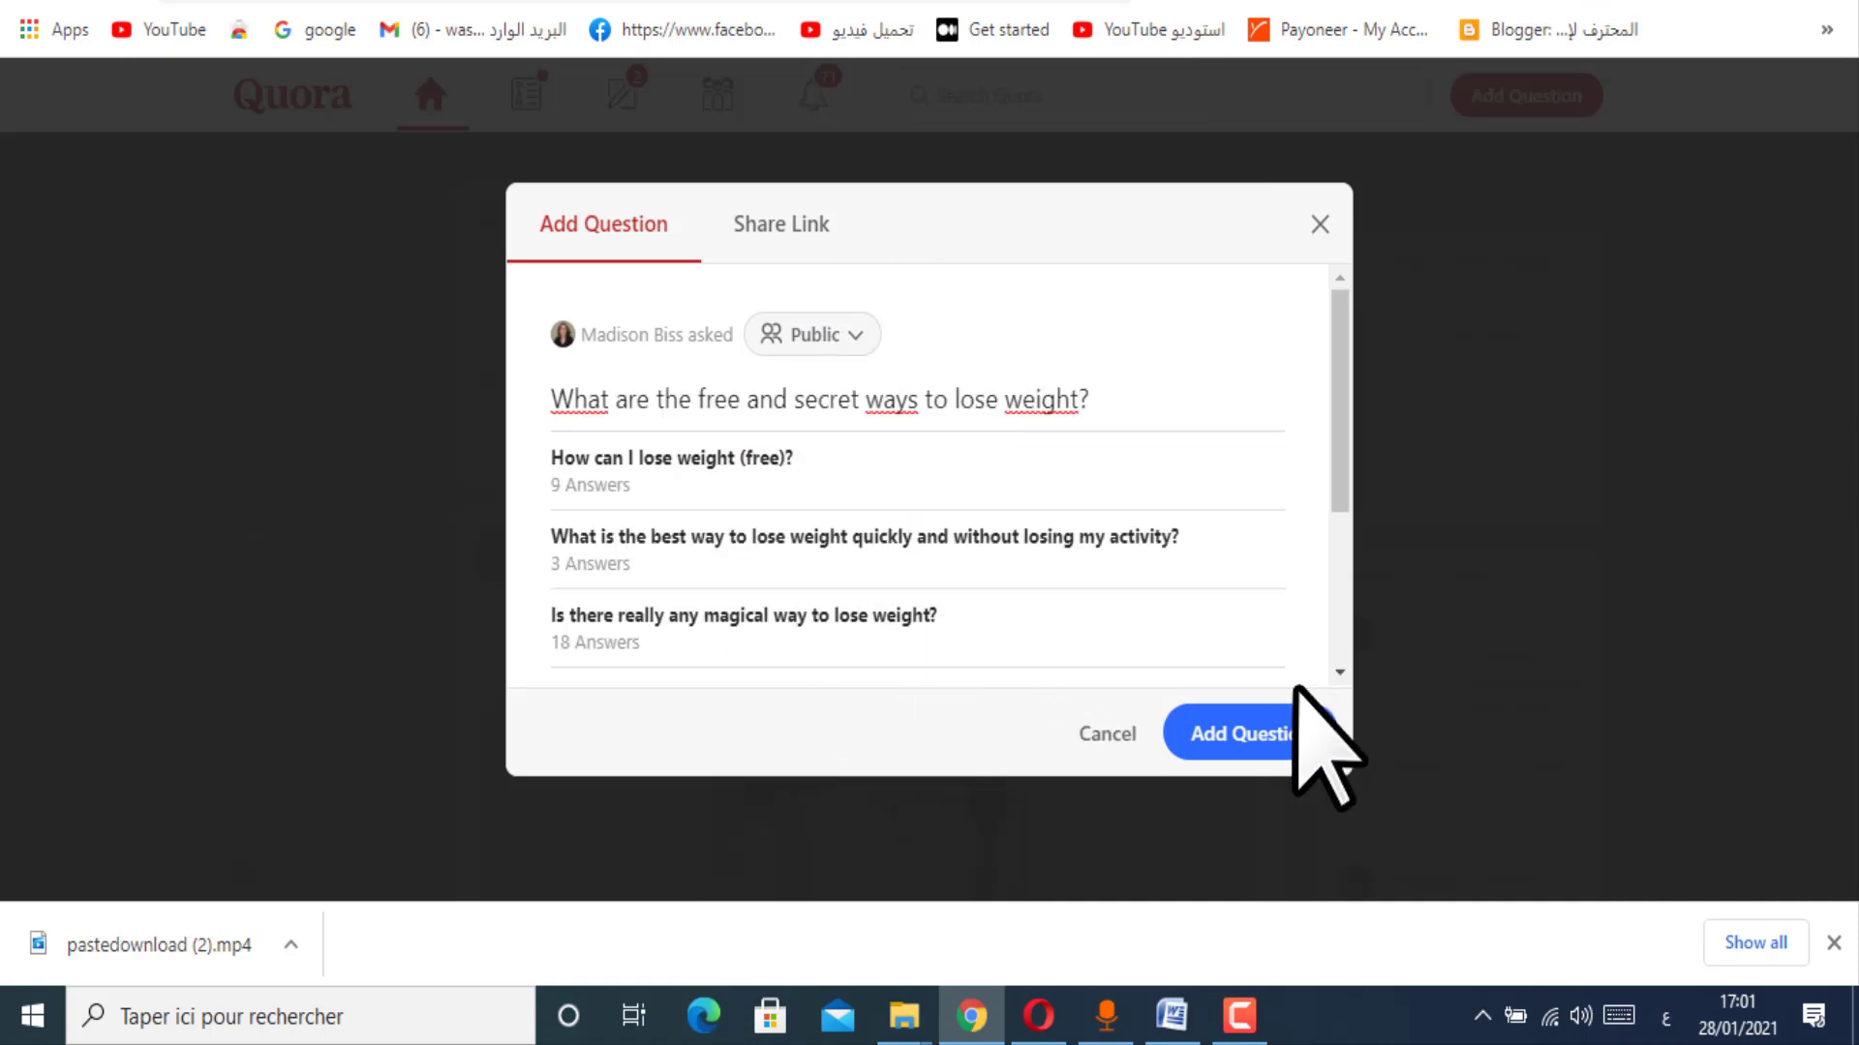
left_click(1204, 741)
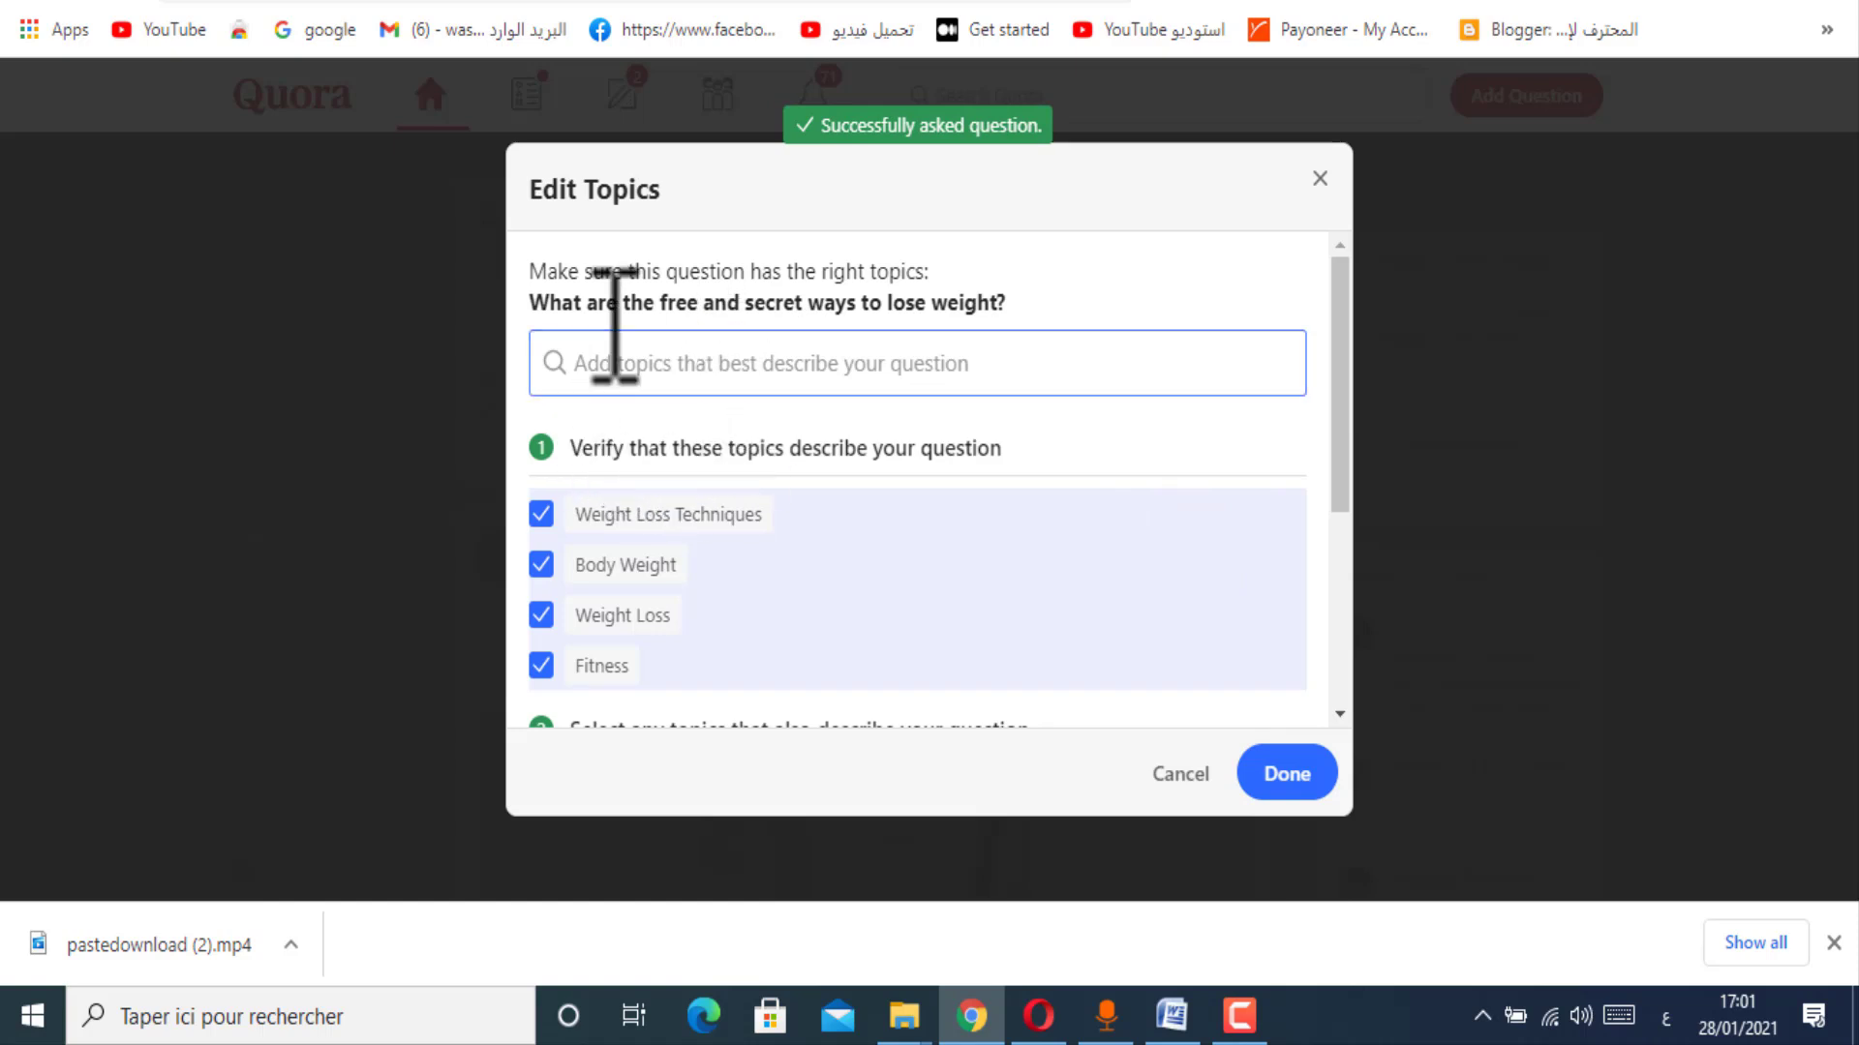
Step: Add the topics Weight Loss Tips, Free Products, Weight Loss and Fitness, Diet, Weight Loss Diets and Healthy Weight Loss, and confirm them
scroll(832, 405, "down", 3)
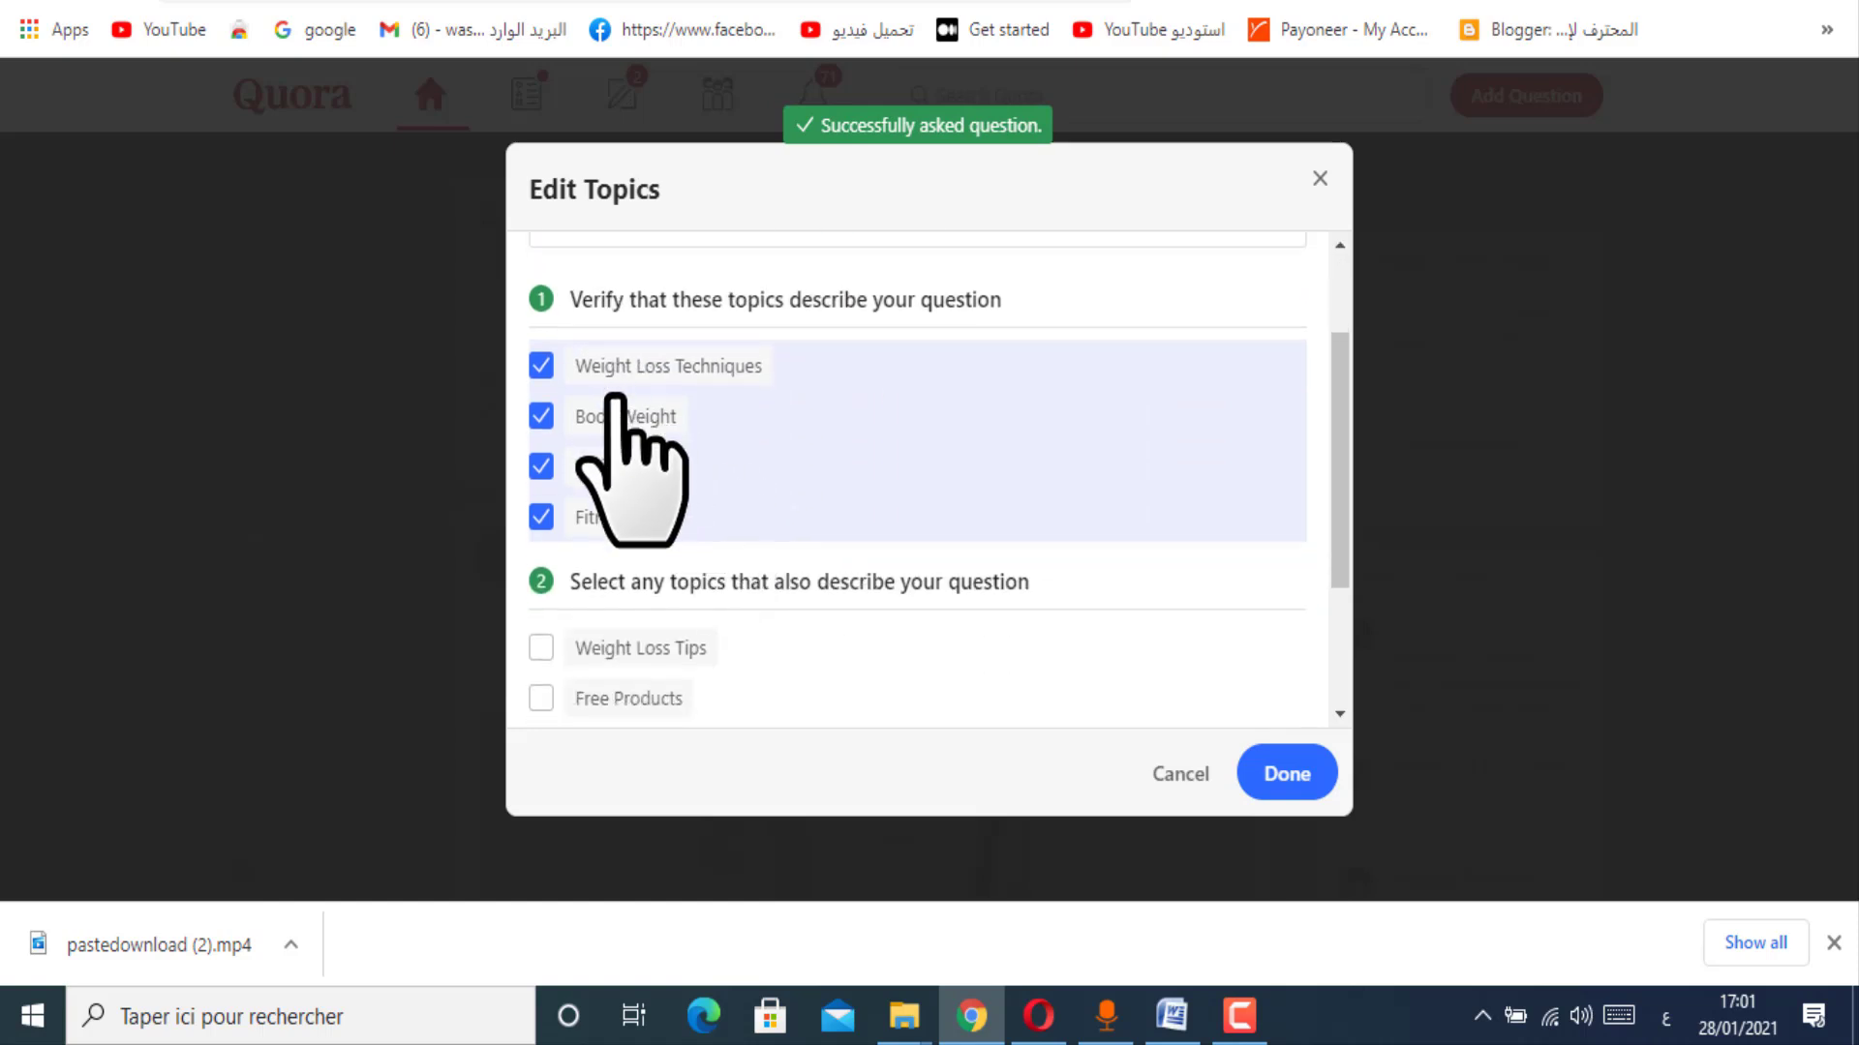
left_click_drag(614, 304, 671, 316)
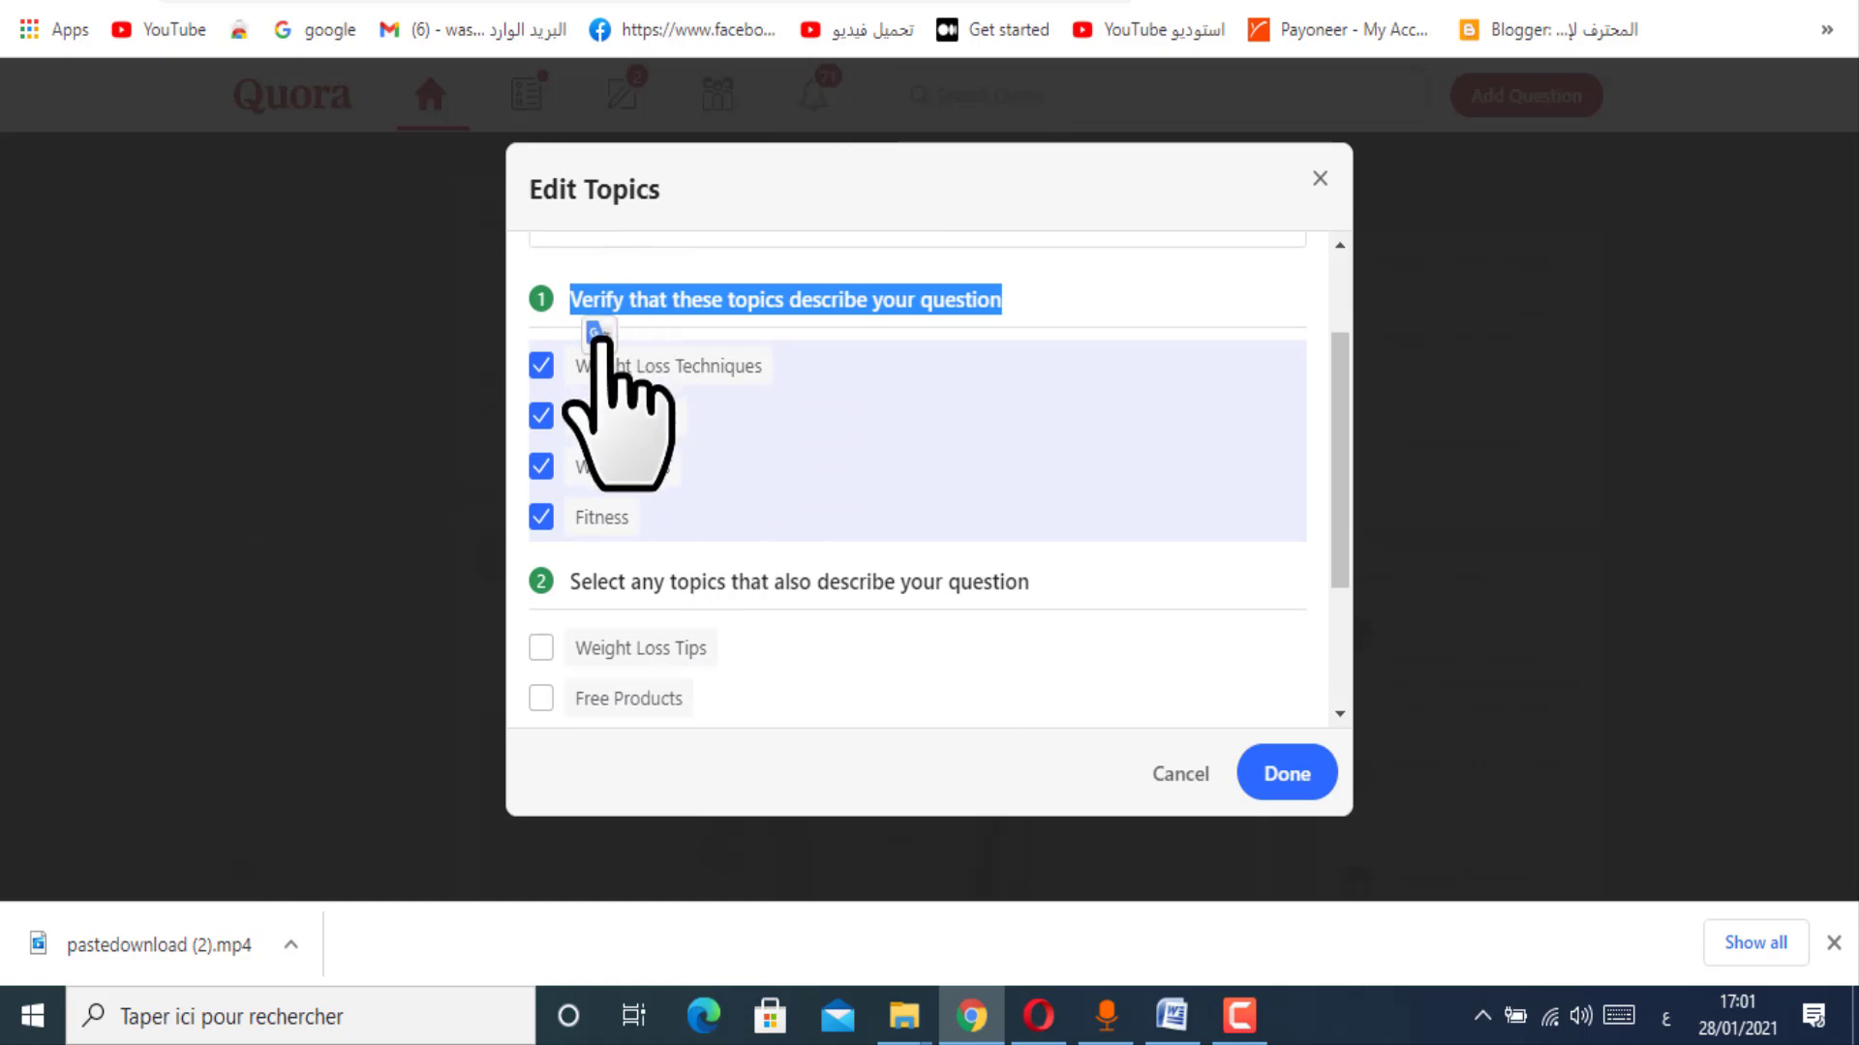
scroll(629, 659, "down", 5)
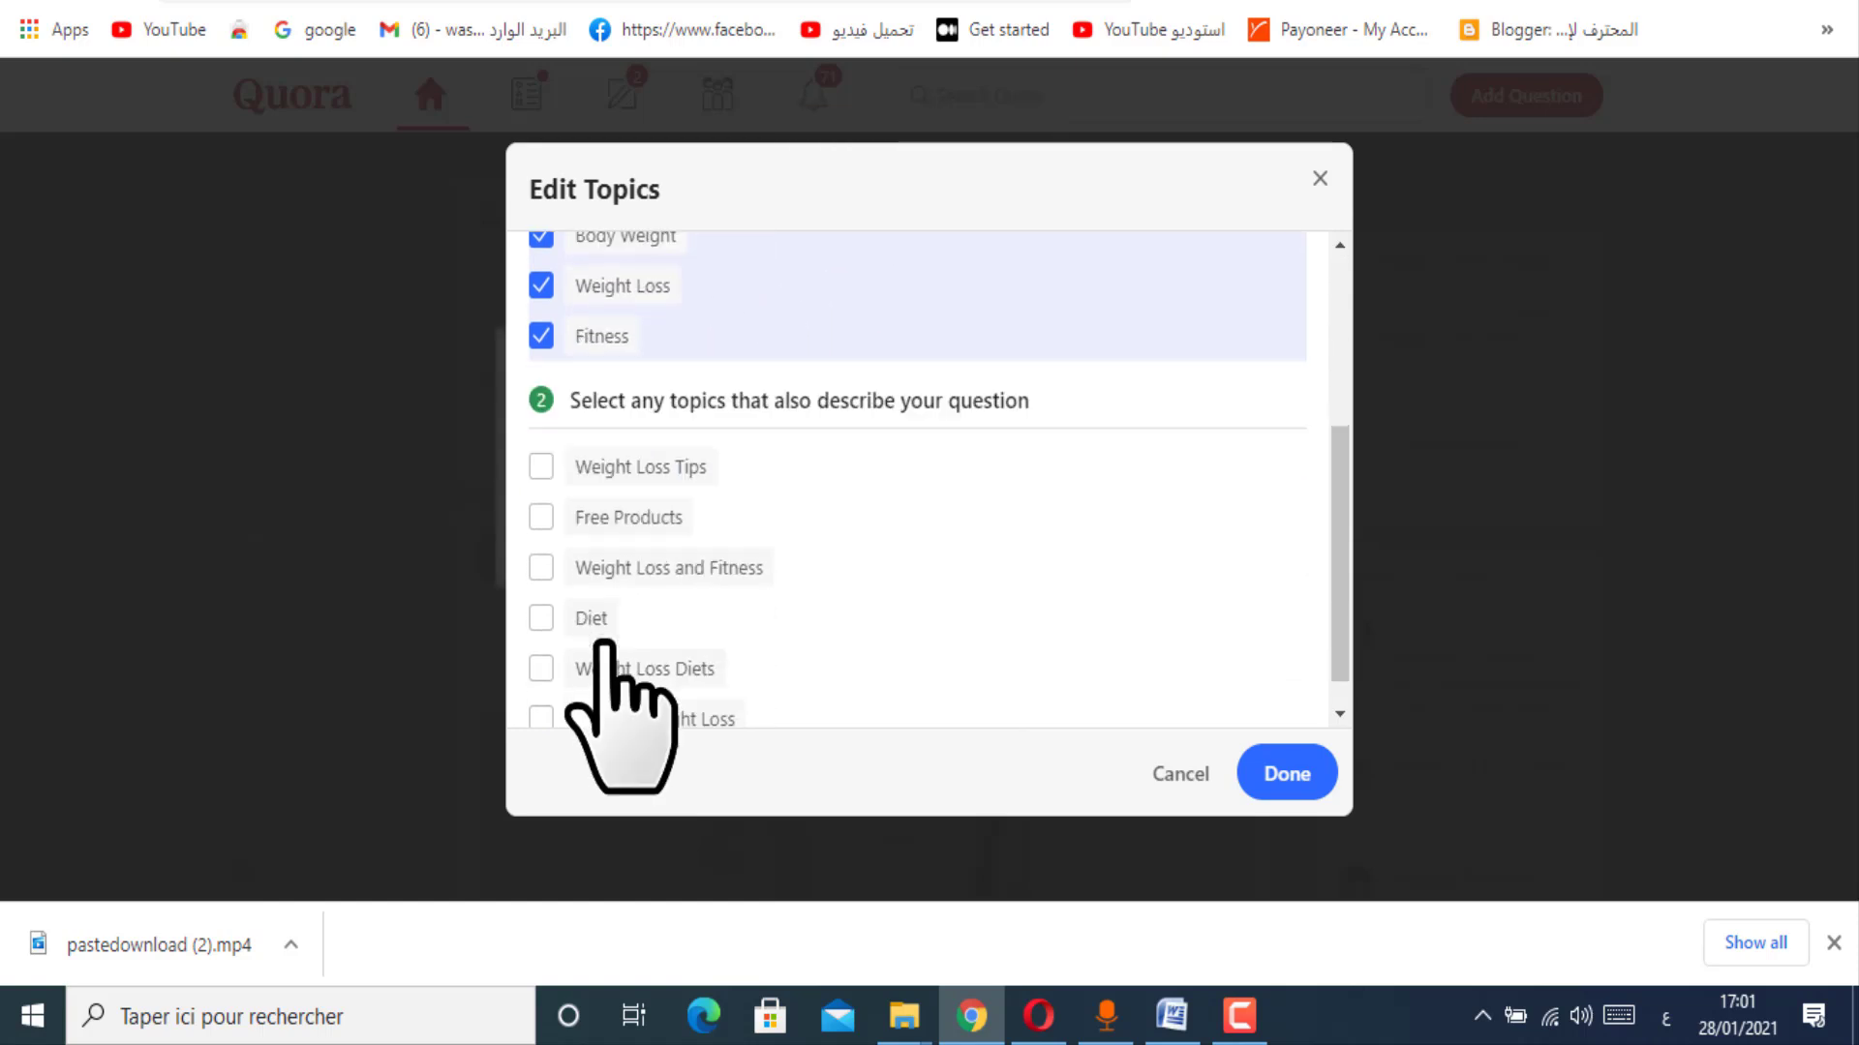
left_click(541, 427)
left_click(541, 477)
left_click(541, 527)
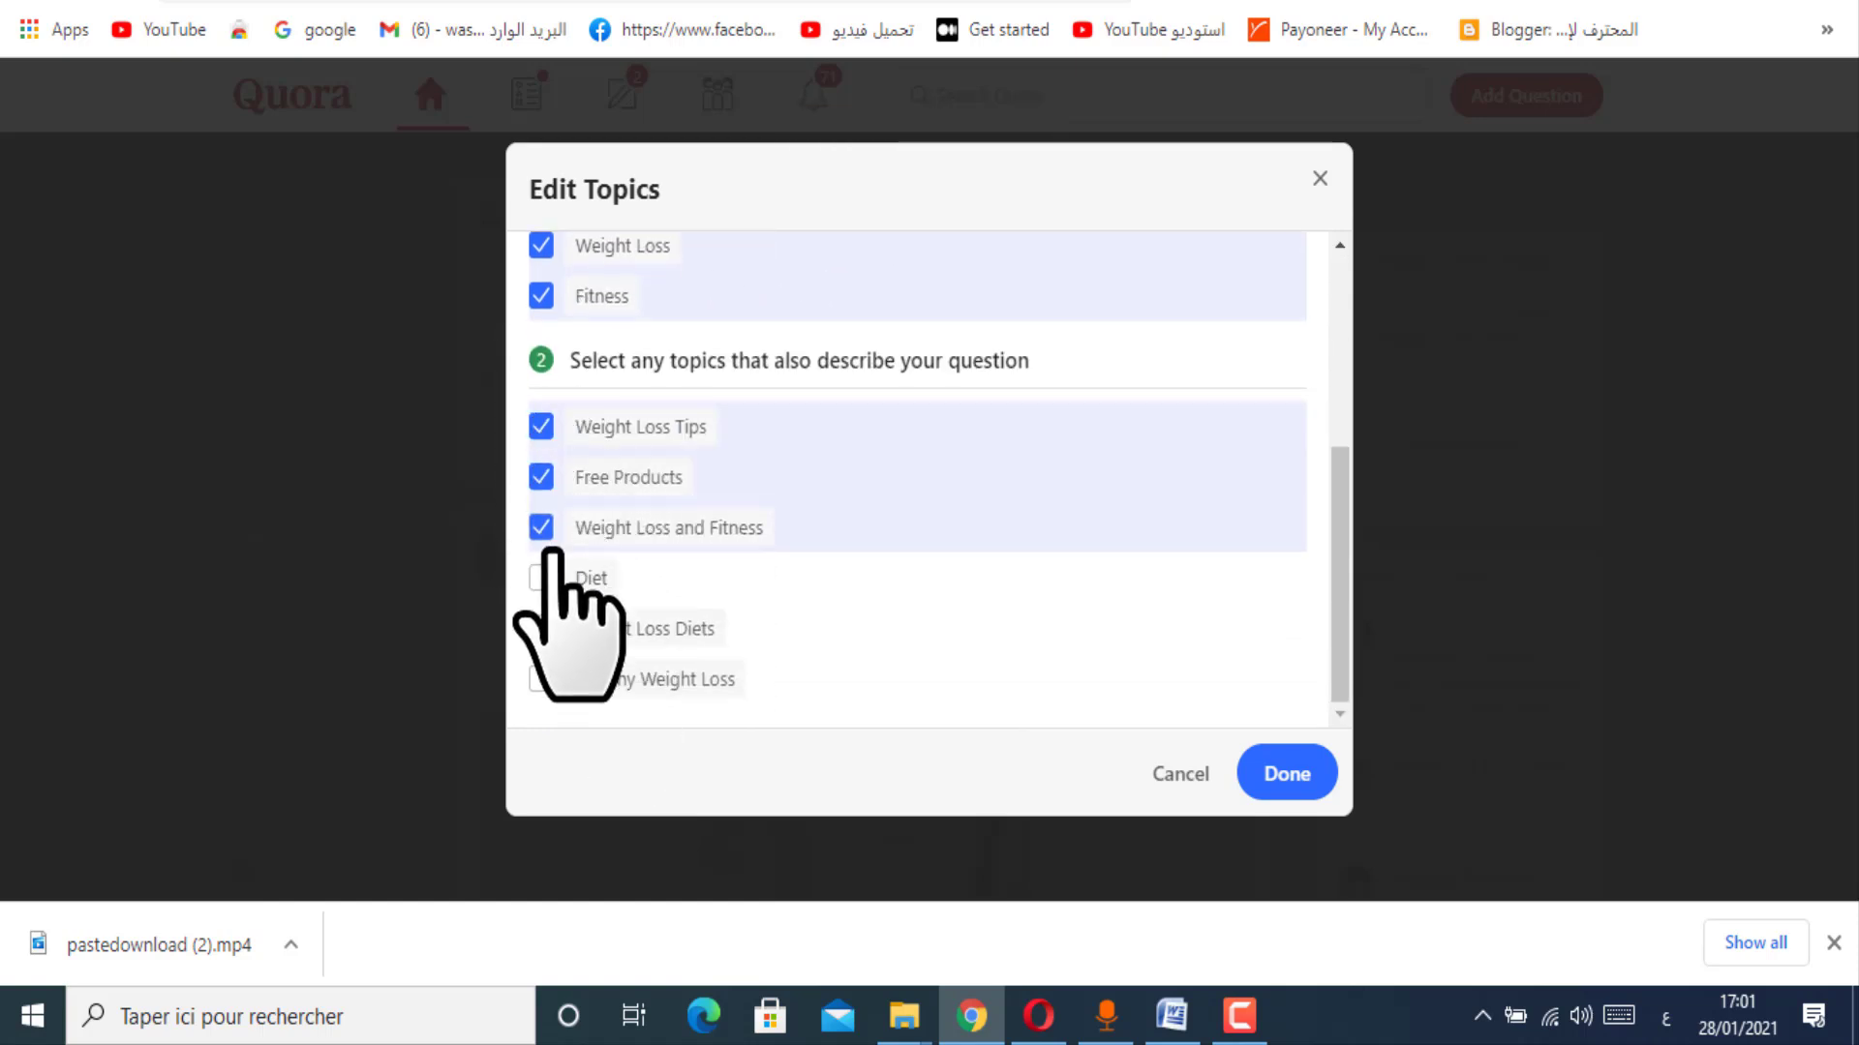
left_click(541, 578)
left_click(541, 628)
left_click(542, 679)
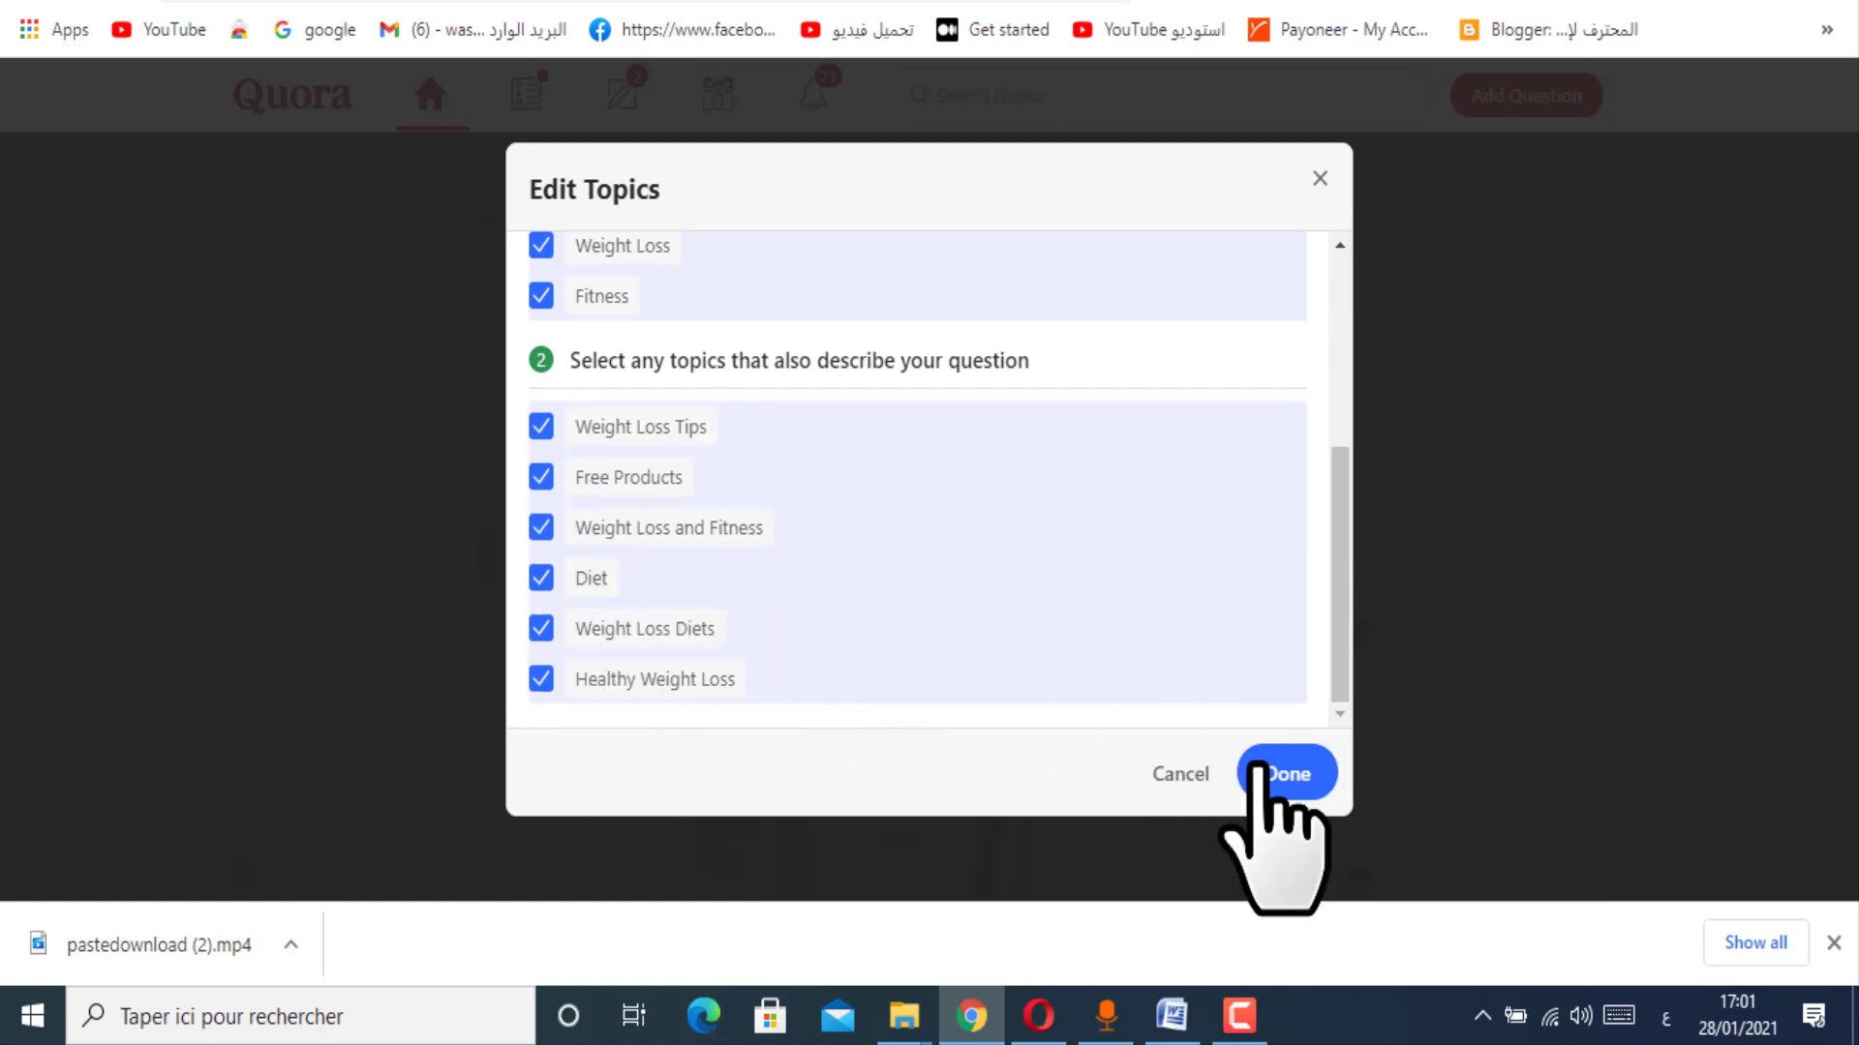
left_click(1287, 774)
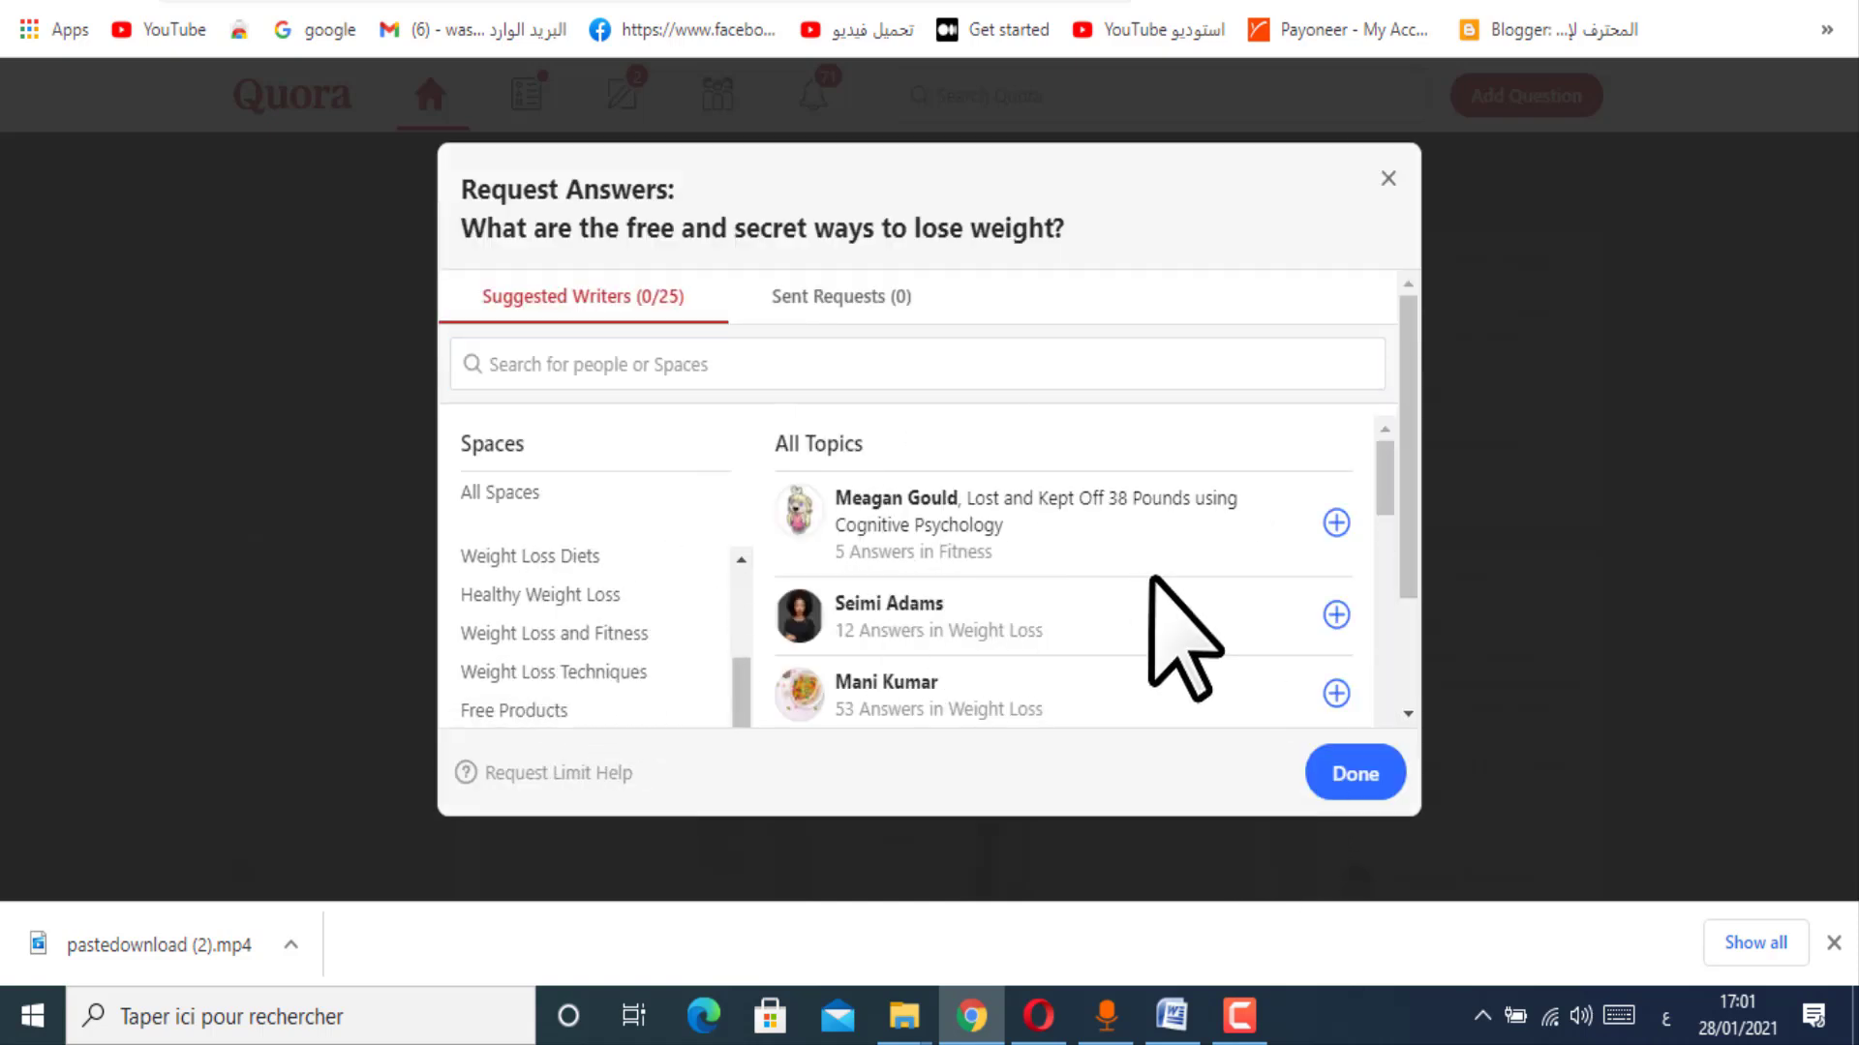
Step: Request answers from the first nine suggested writers in the Weight Loss Diets space
scroll(968, 706, "down", 2)
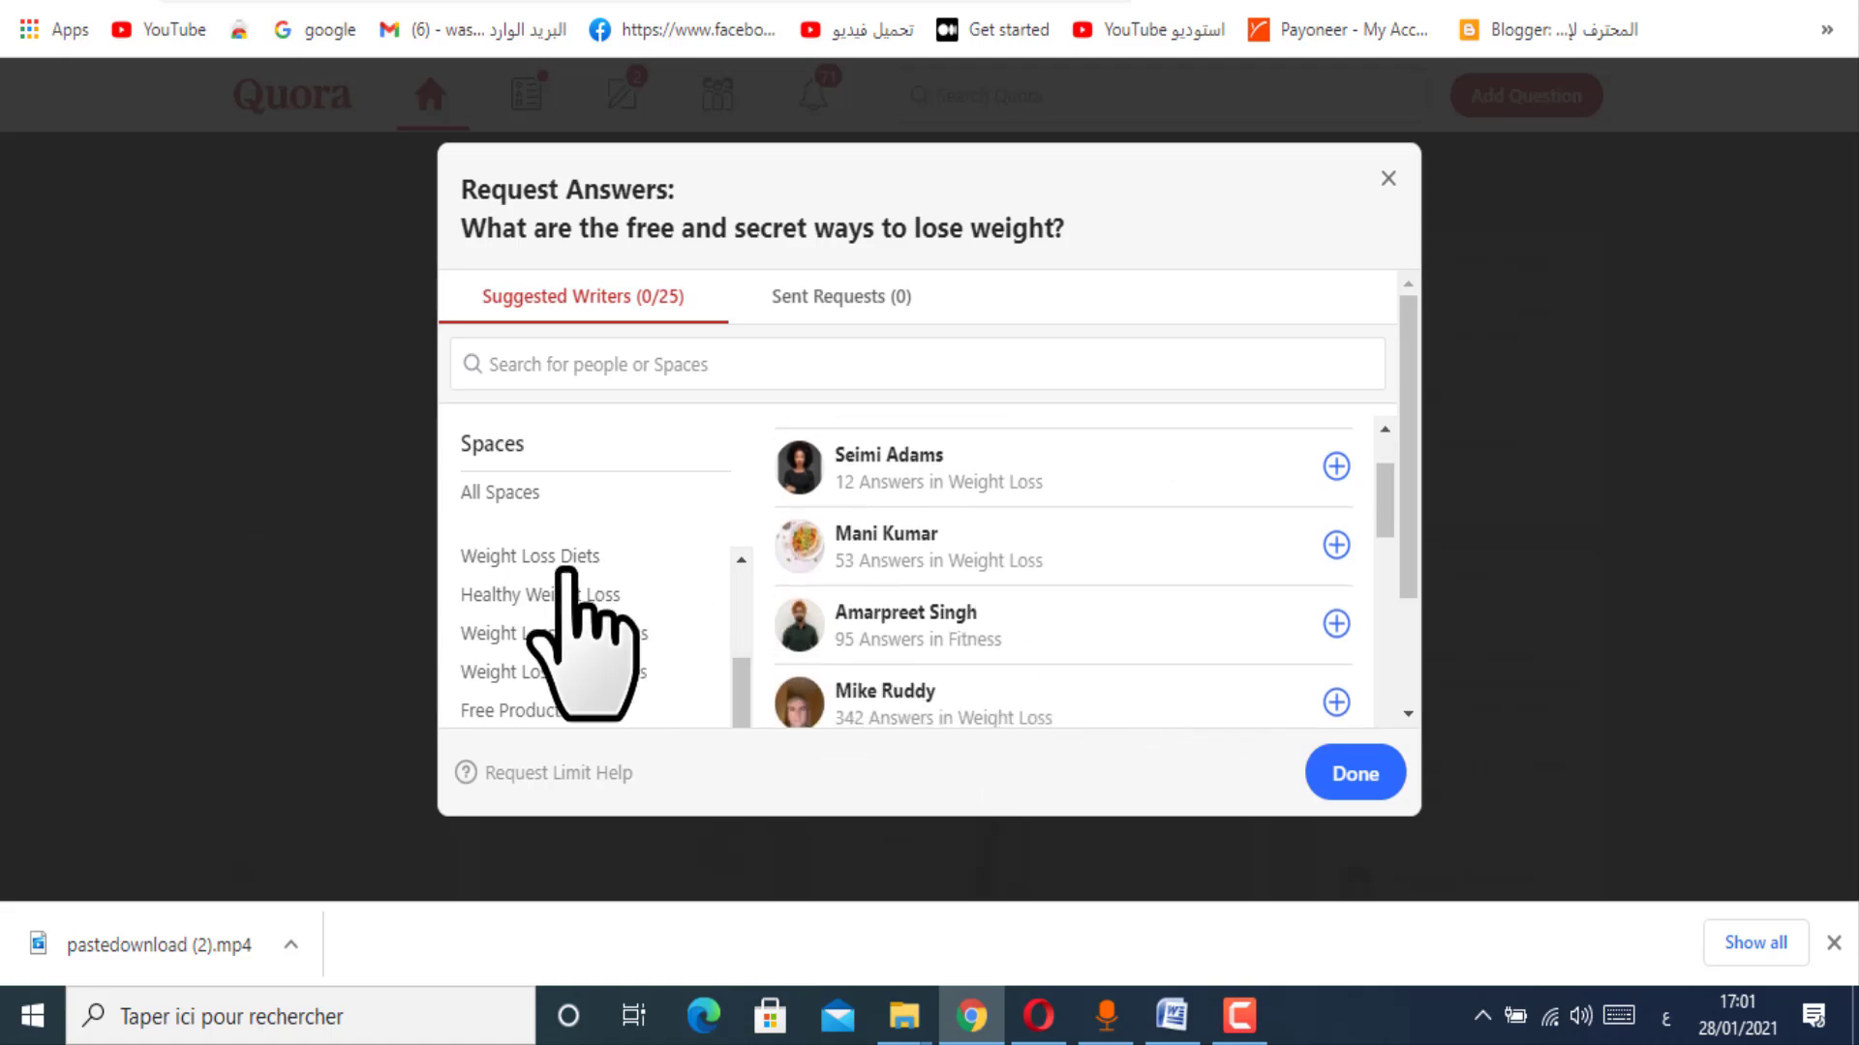
left_click(567, 558)
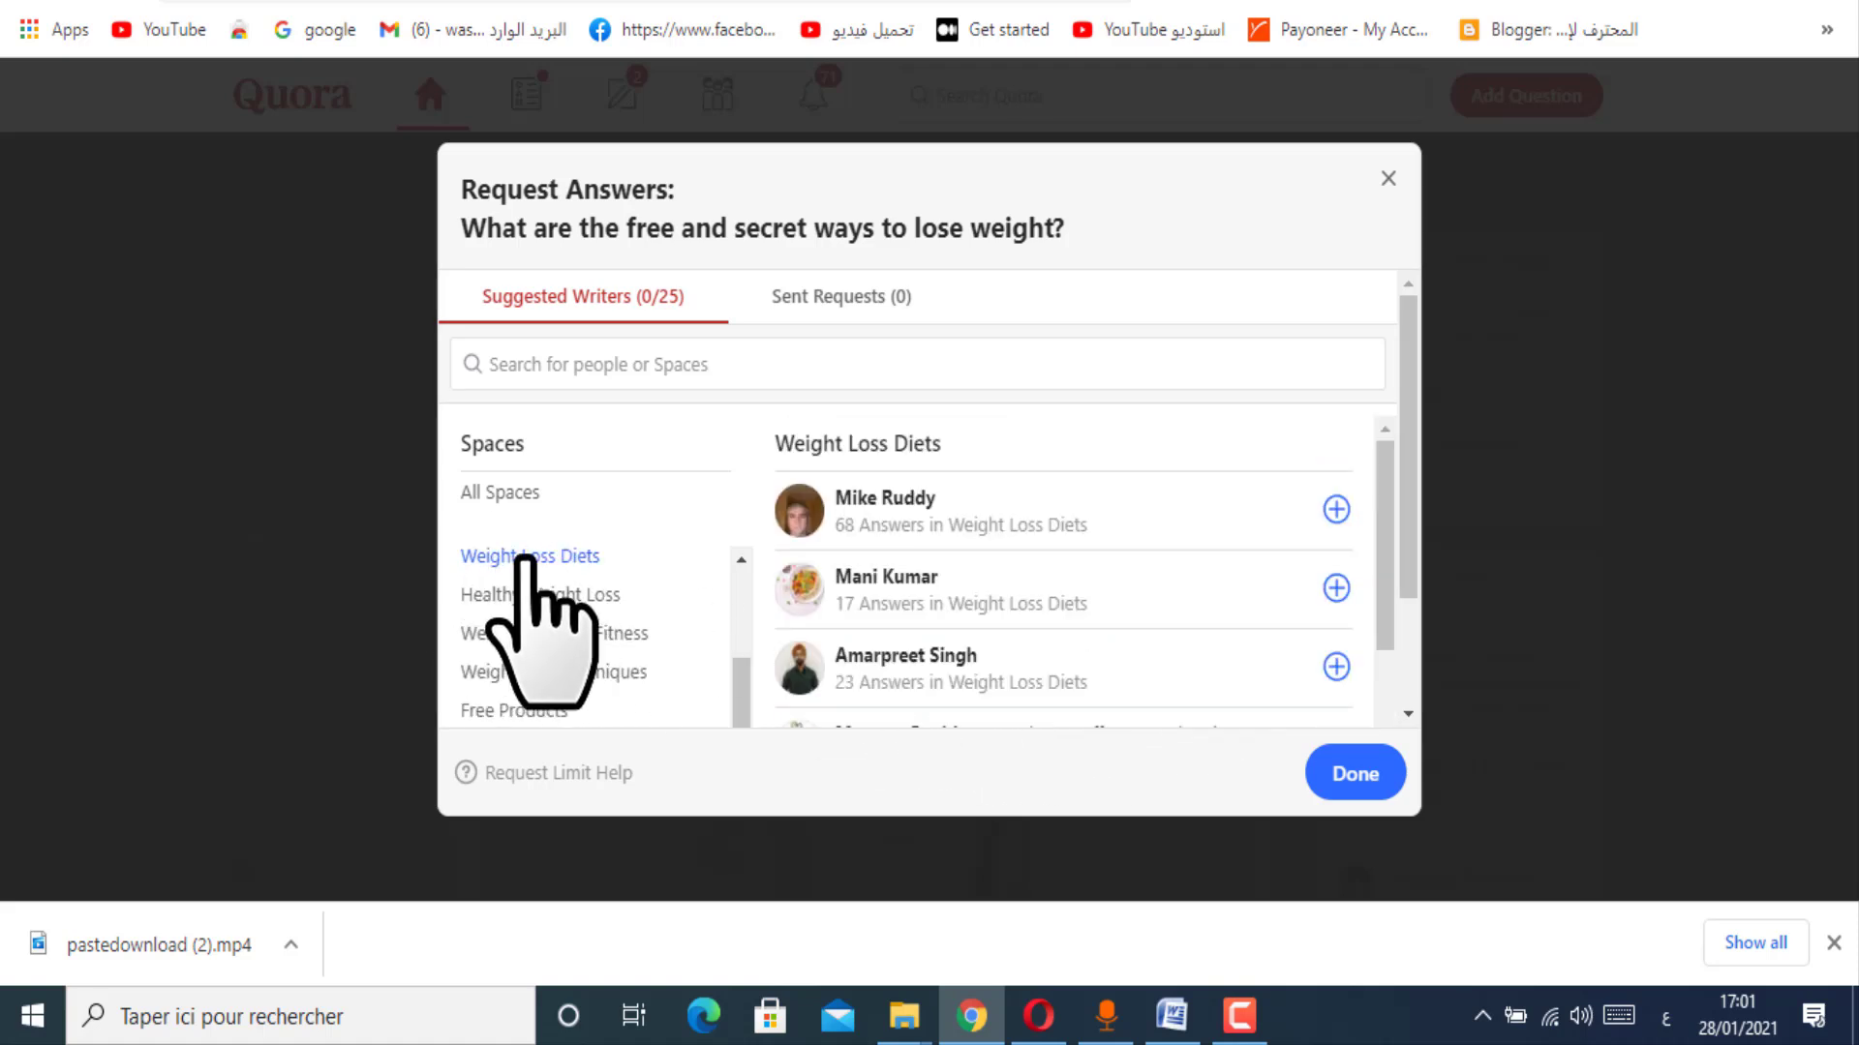
left_click(1336, 509)
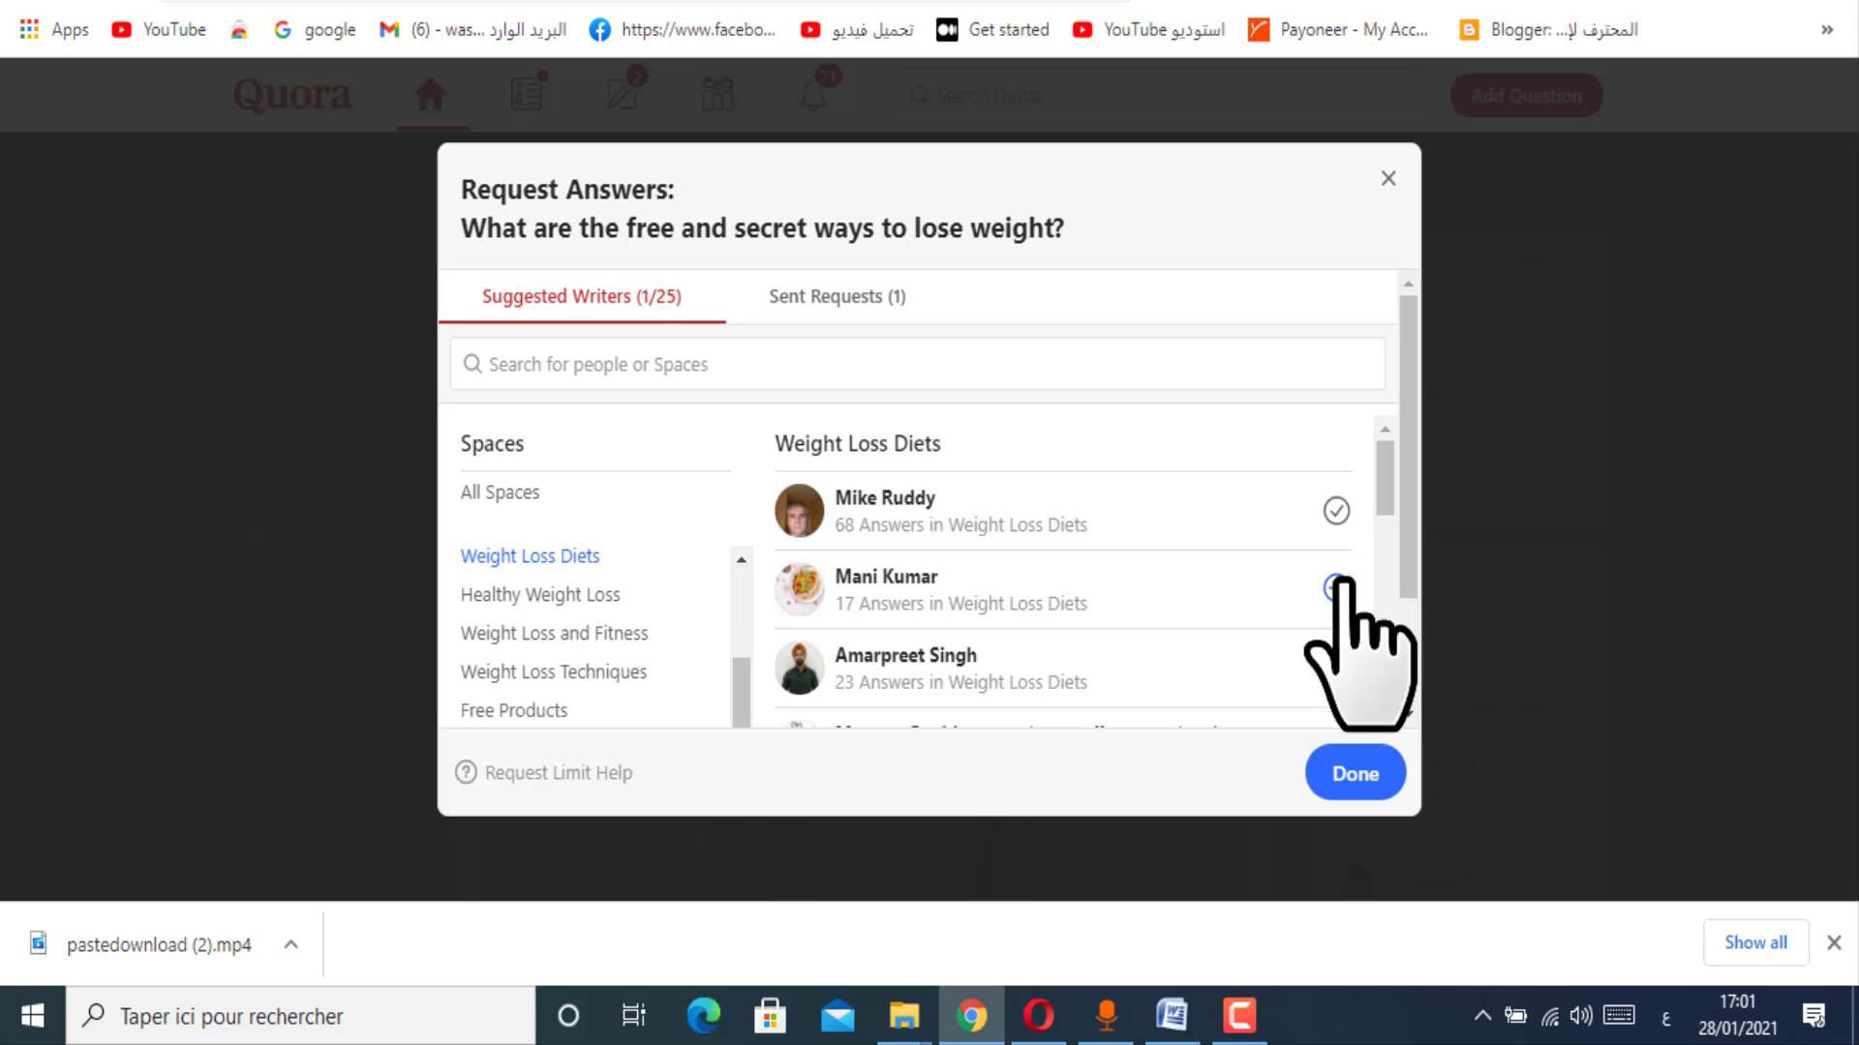
left_click(1336, 589)
left_click(1335, 667)
scroll(1331, 712, "down", 4)
scroll(1336, 683, "up", 3)
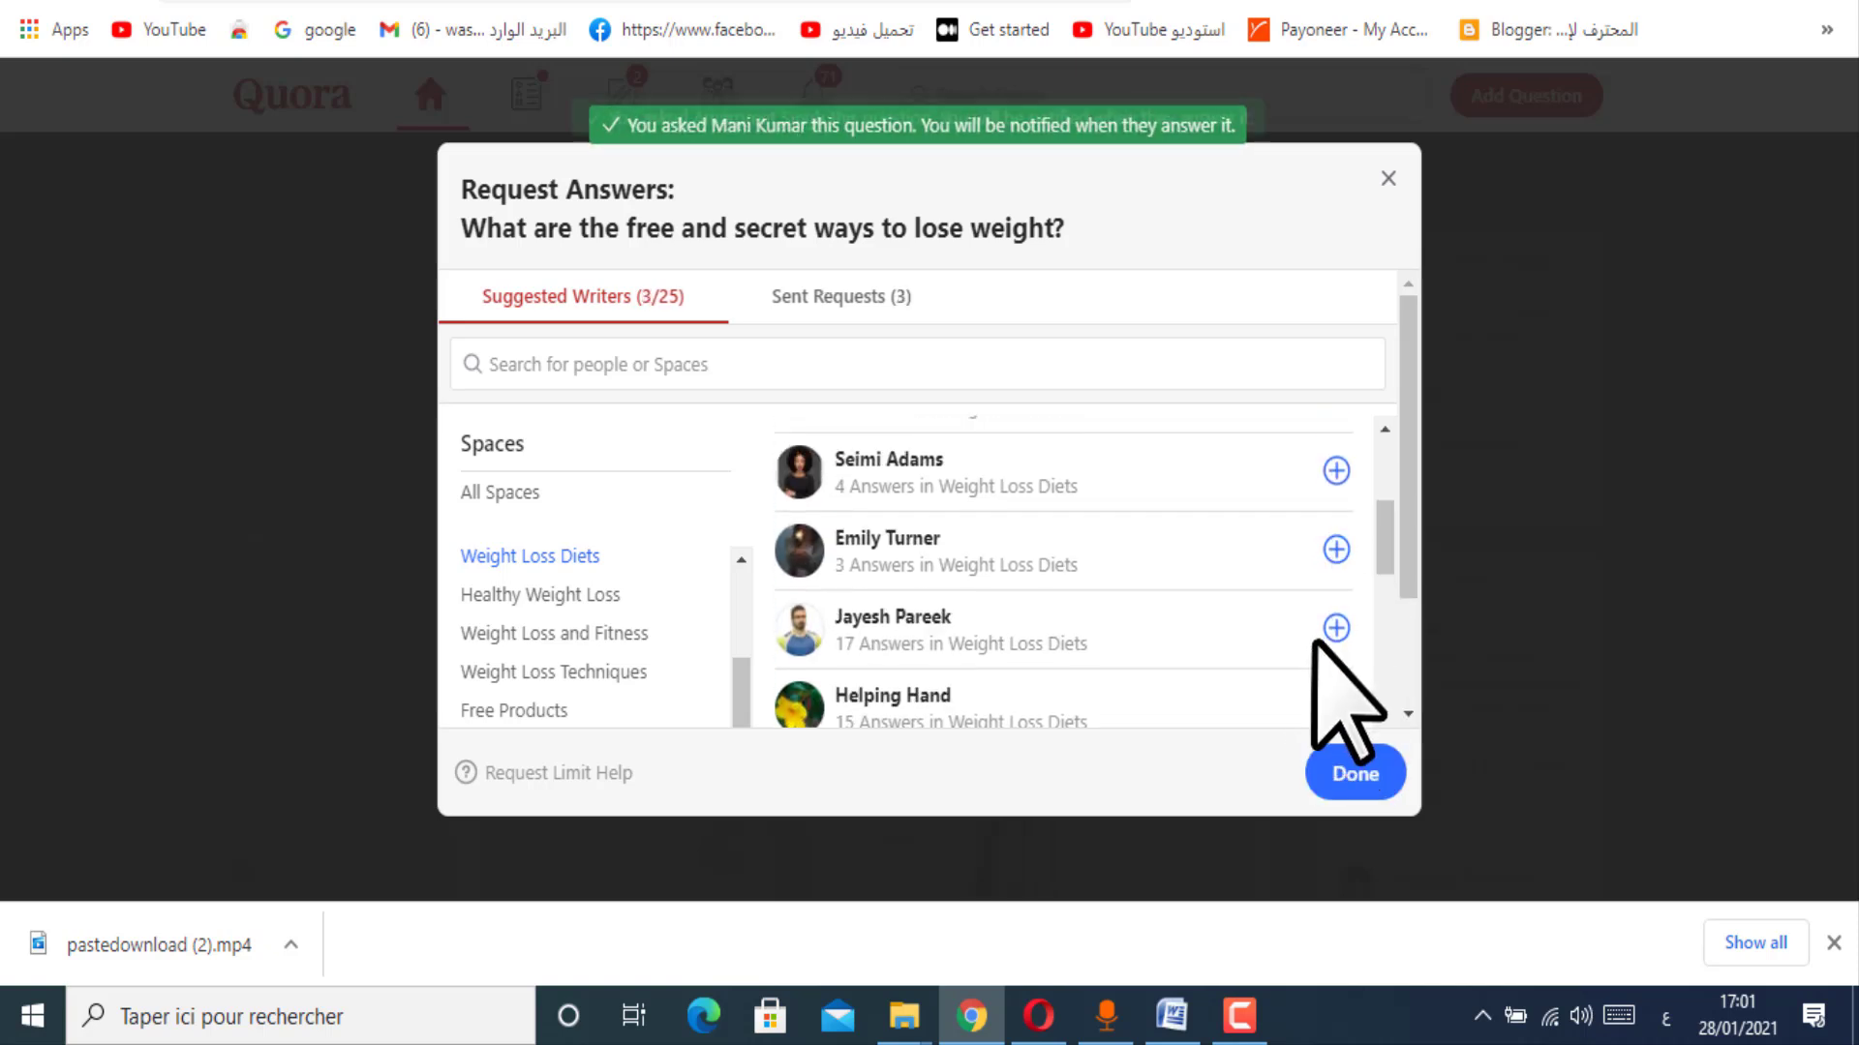
left_click(1336, 608)
left_click(1336, 702)
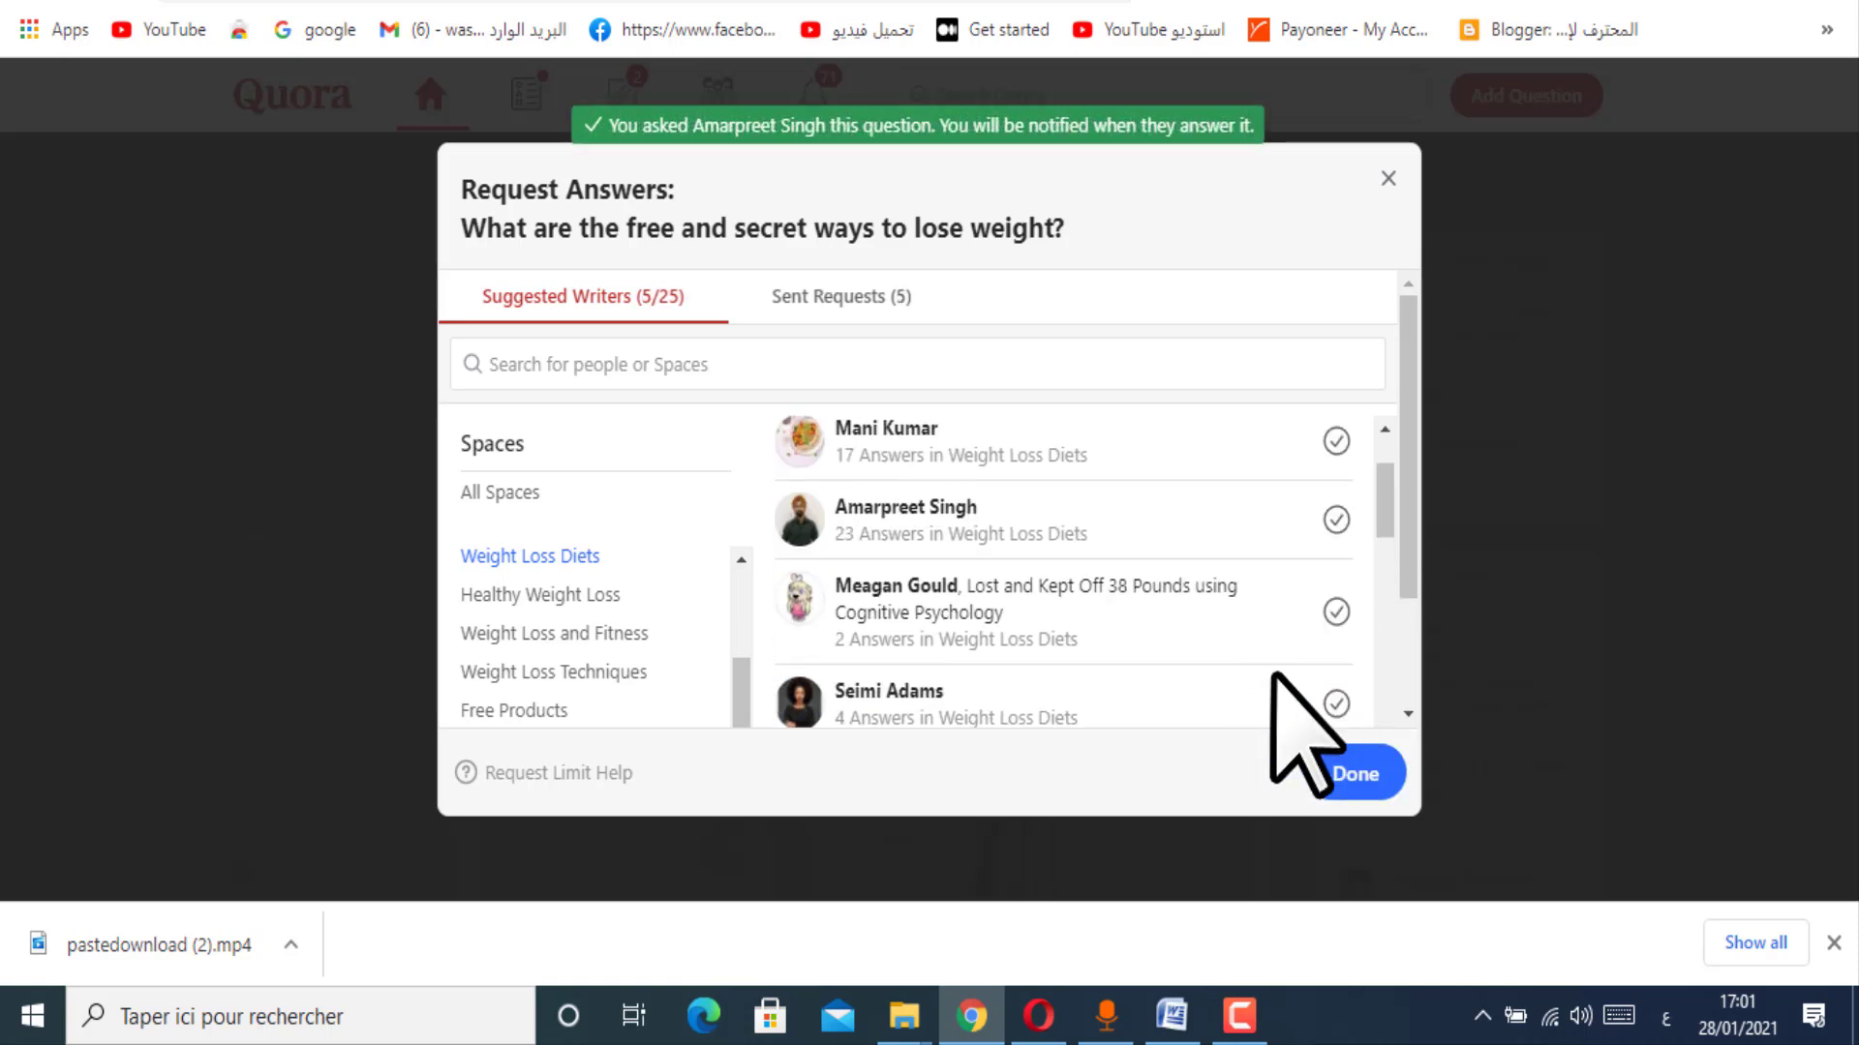
scroll(1316, 668, "down", 3)
left_click(1336, 484)
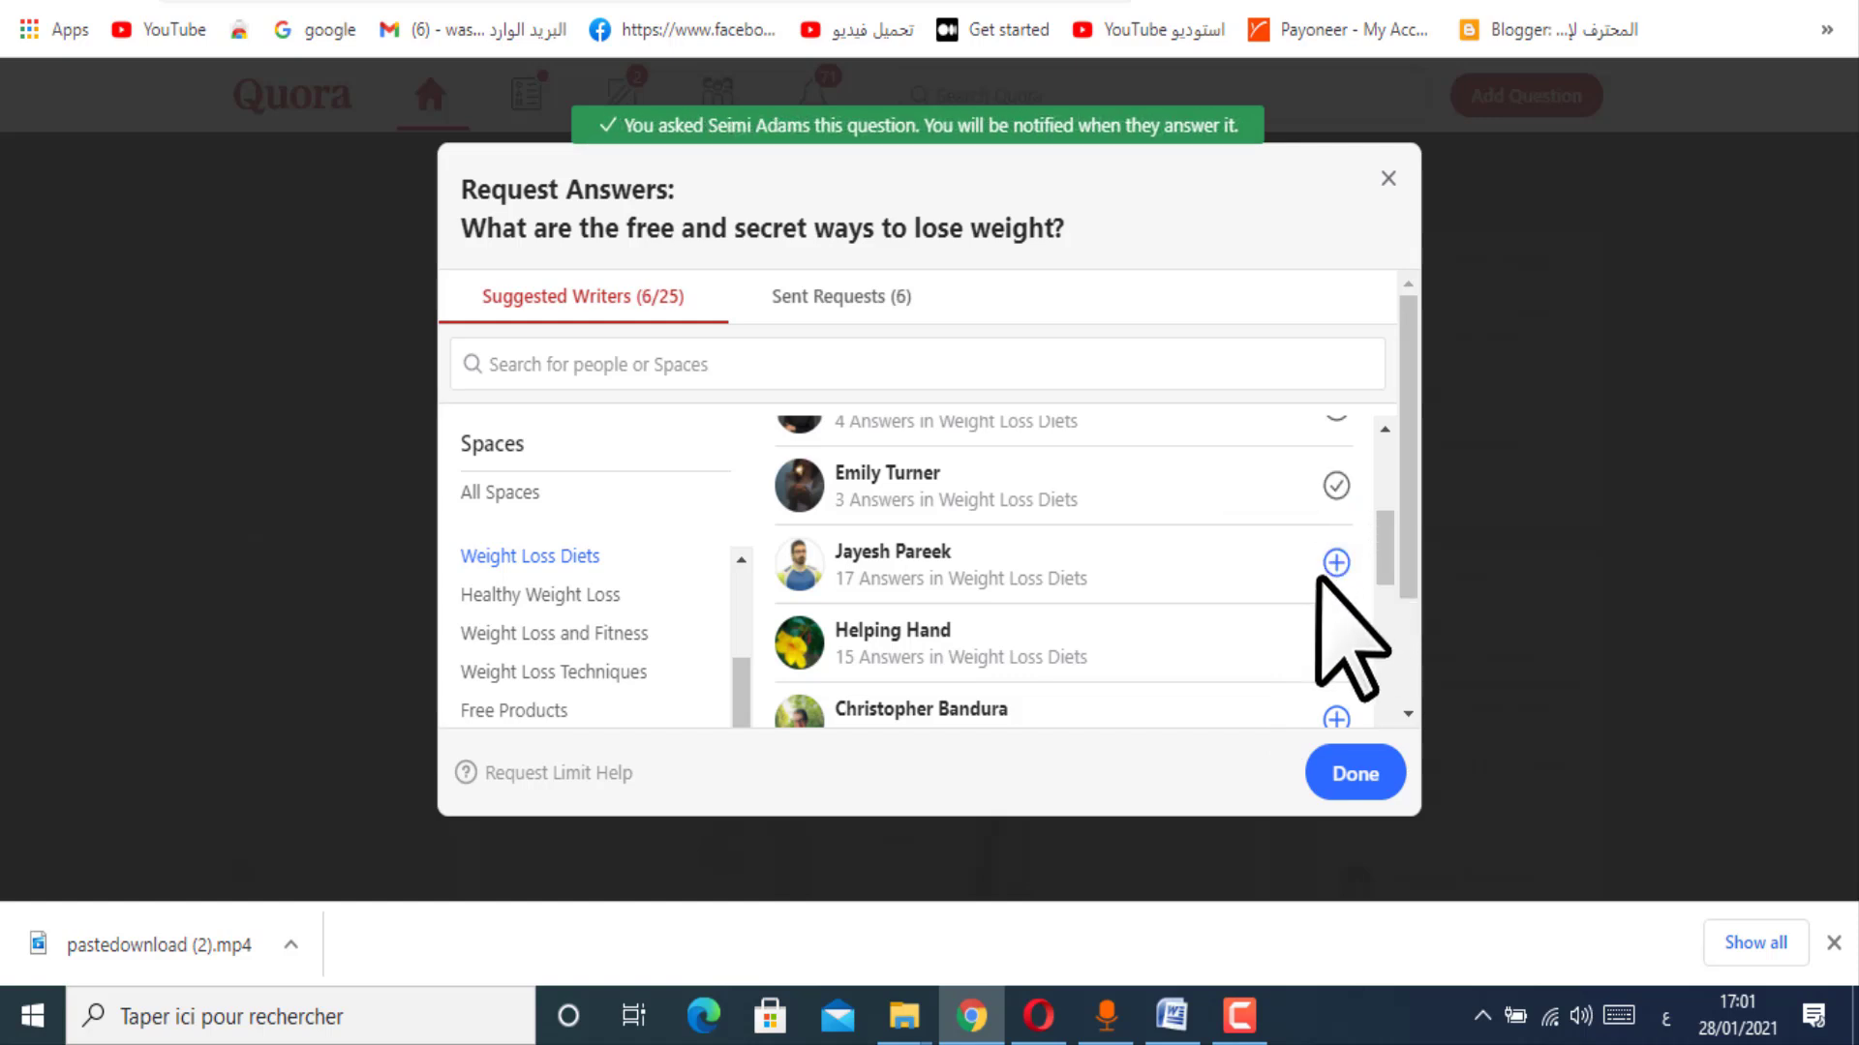
left_click(1336, 641)
left_click(1335, 718)
scroll(1156, 688, "down", 3)
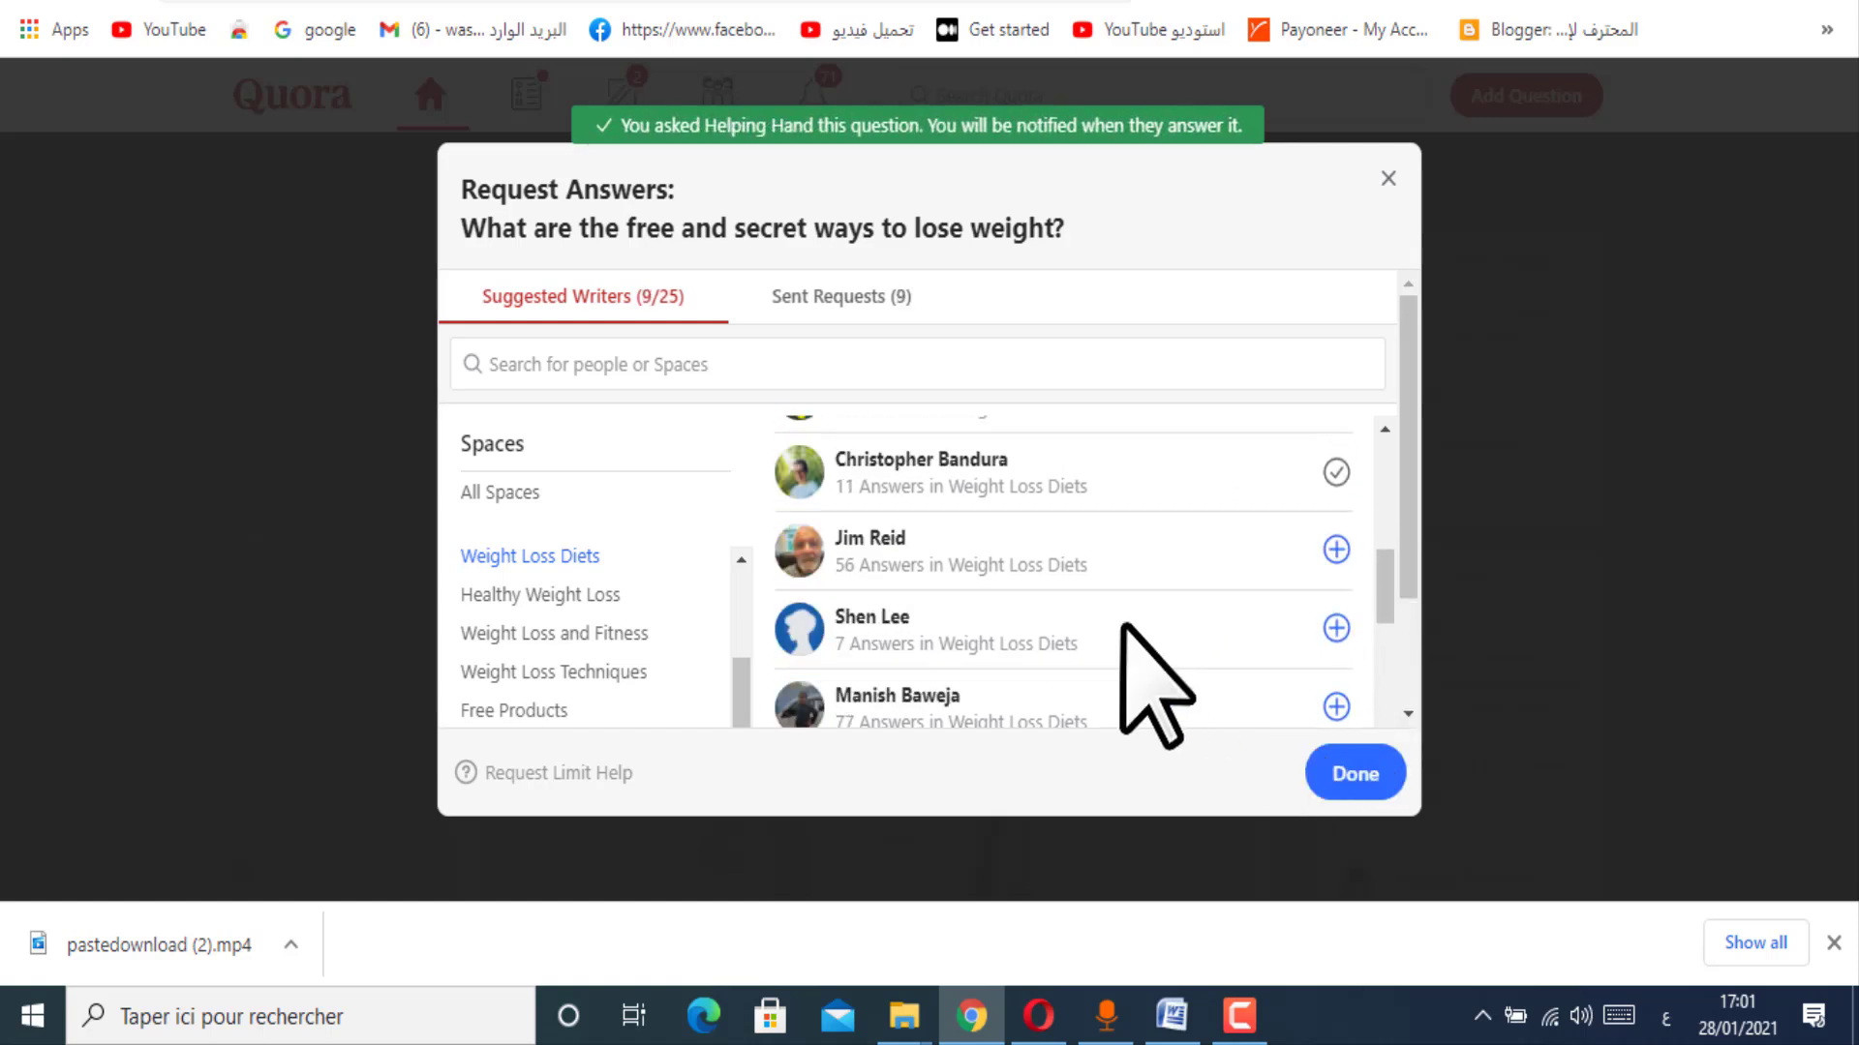
Step: Request answers from the first nine suggested writers in the Healthy Weight Loss space
left_click(532, 595)
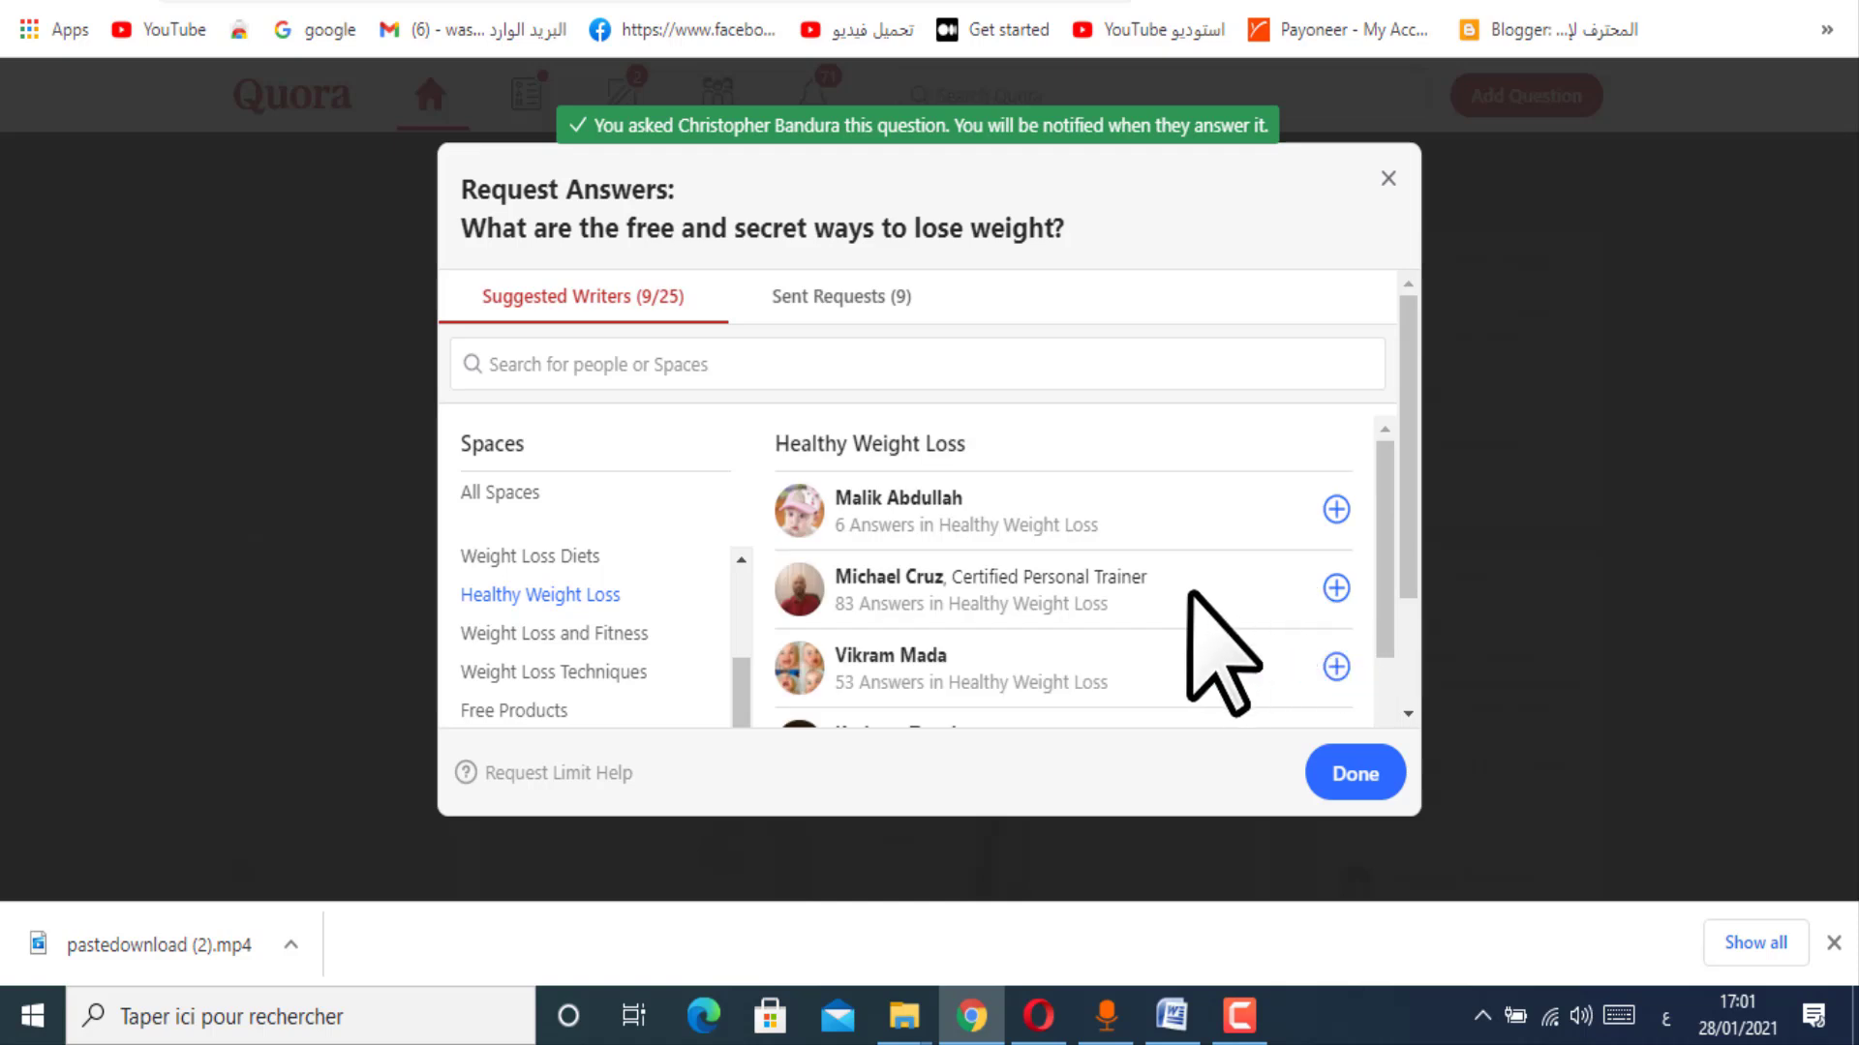
left_click(1335, 668)
scroll(1249, 697, "down", 3)
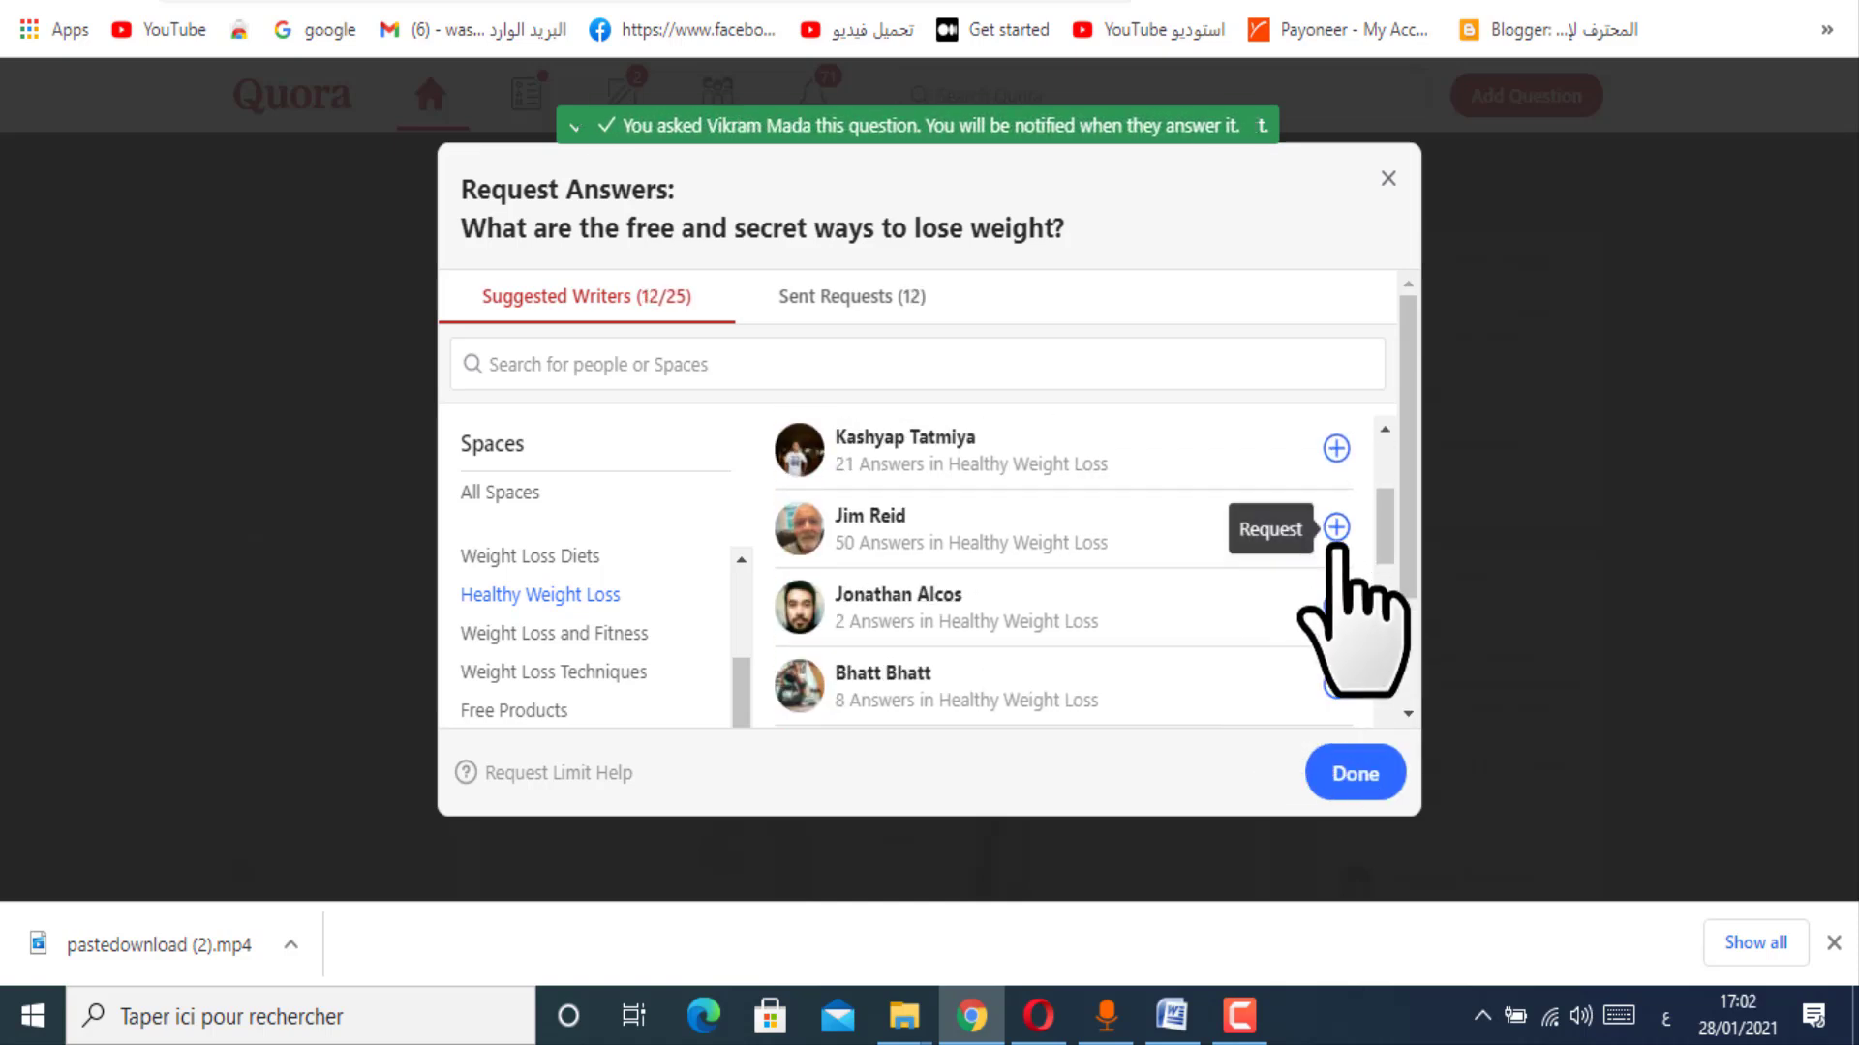
left_click(1336, 607)
left_click(1336, 685)
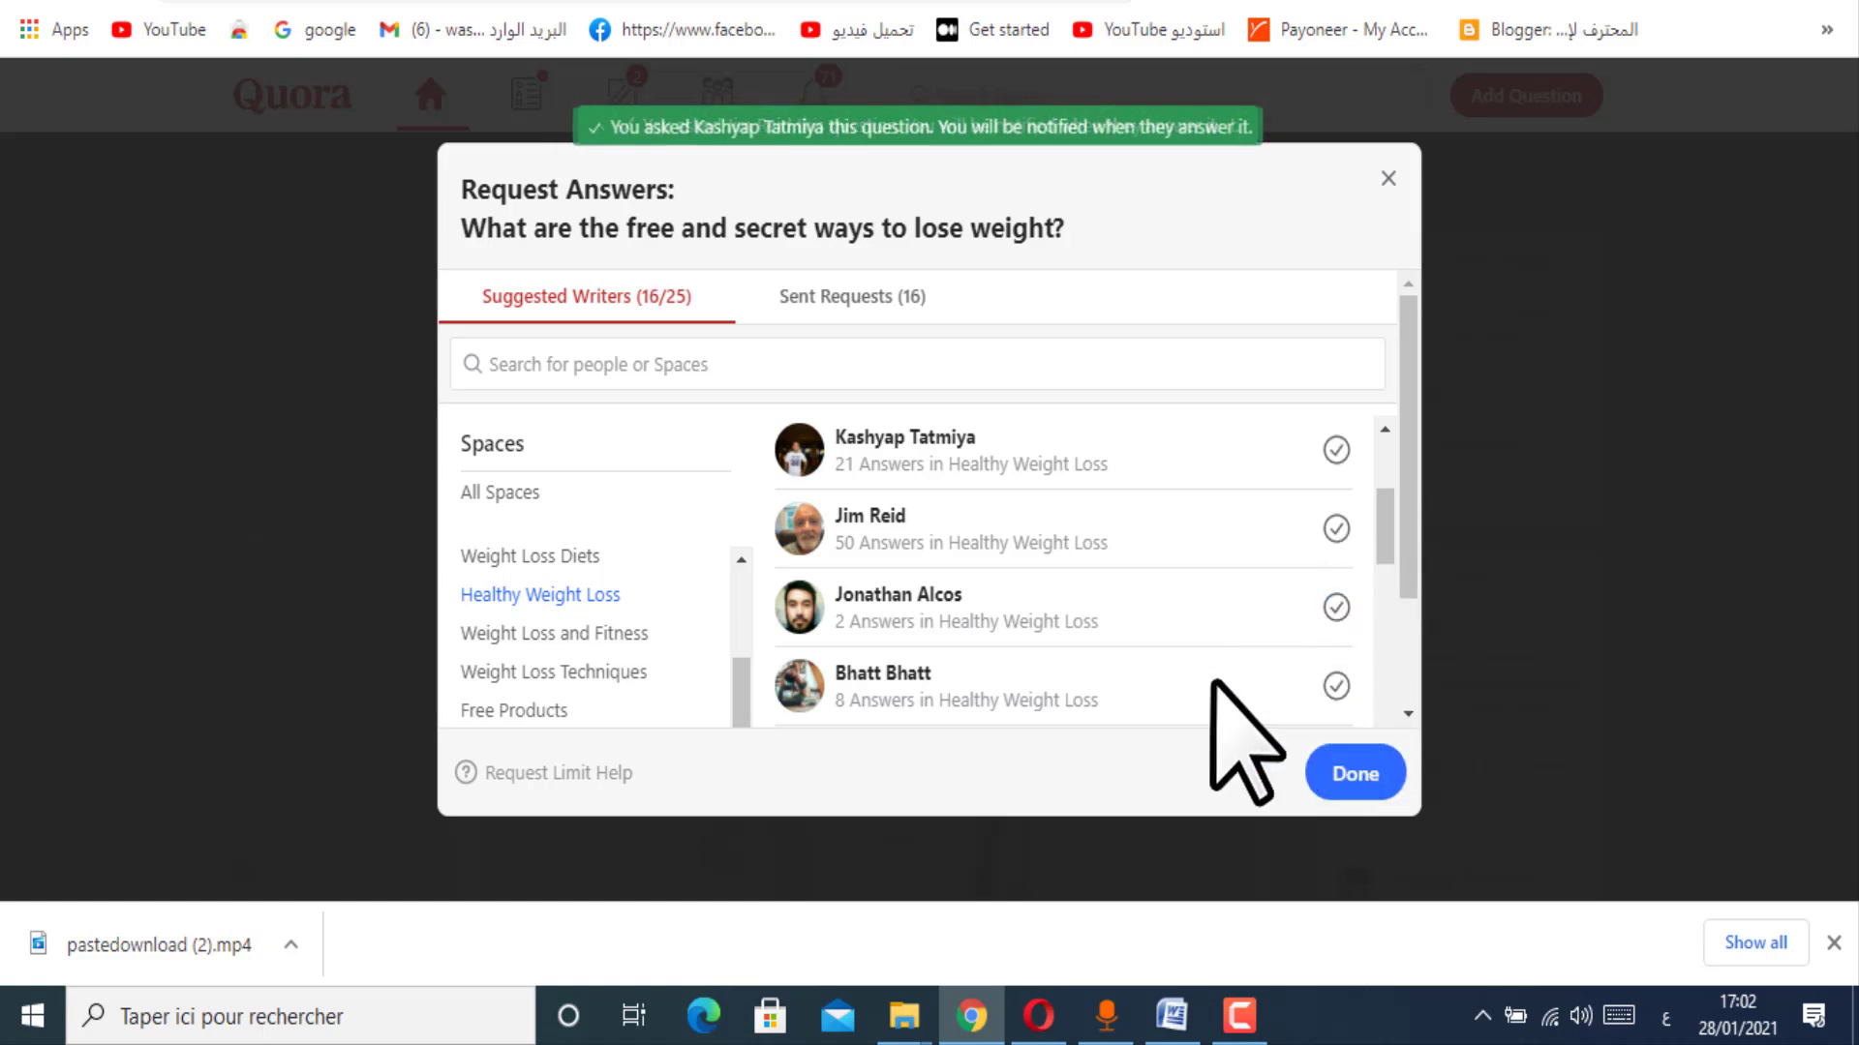
scroll(1318, 674, "down", 2)
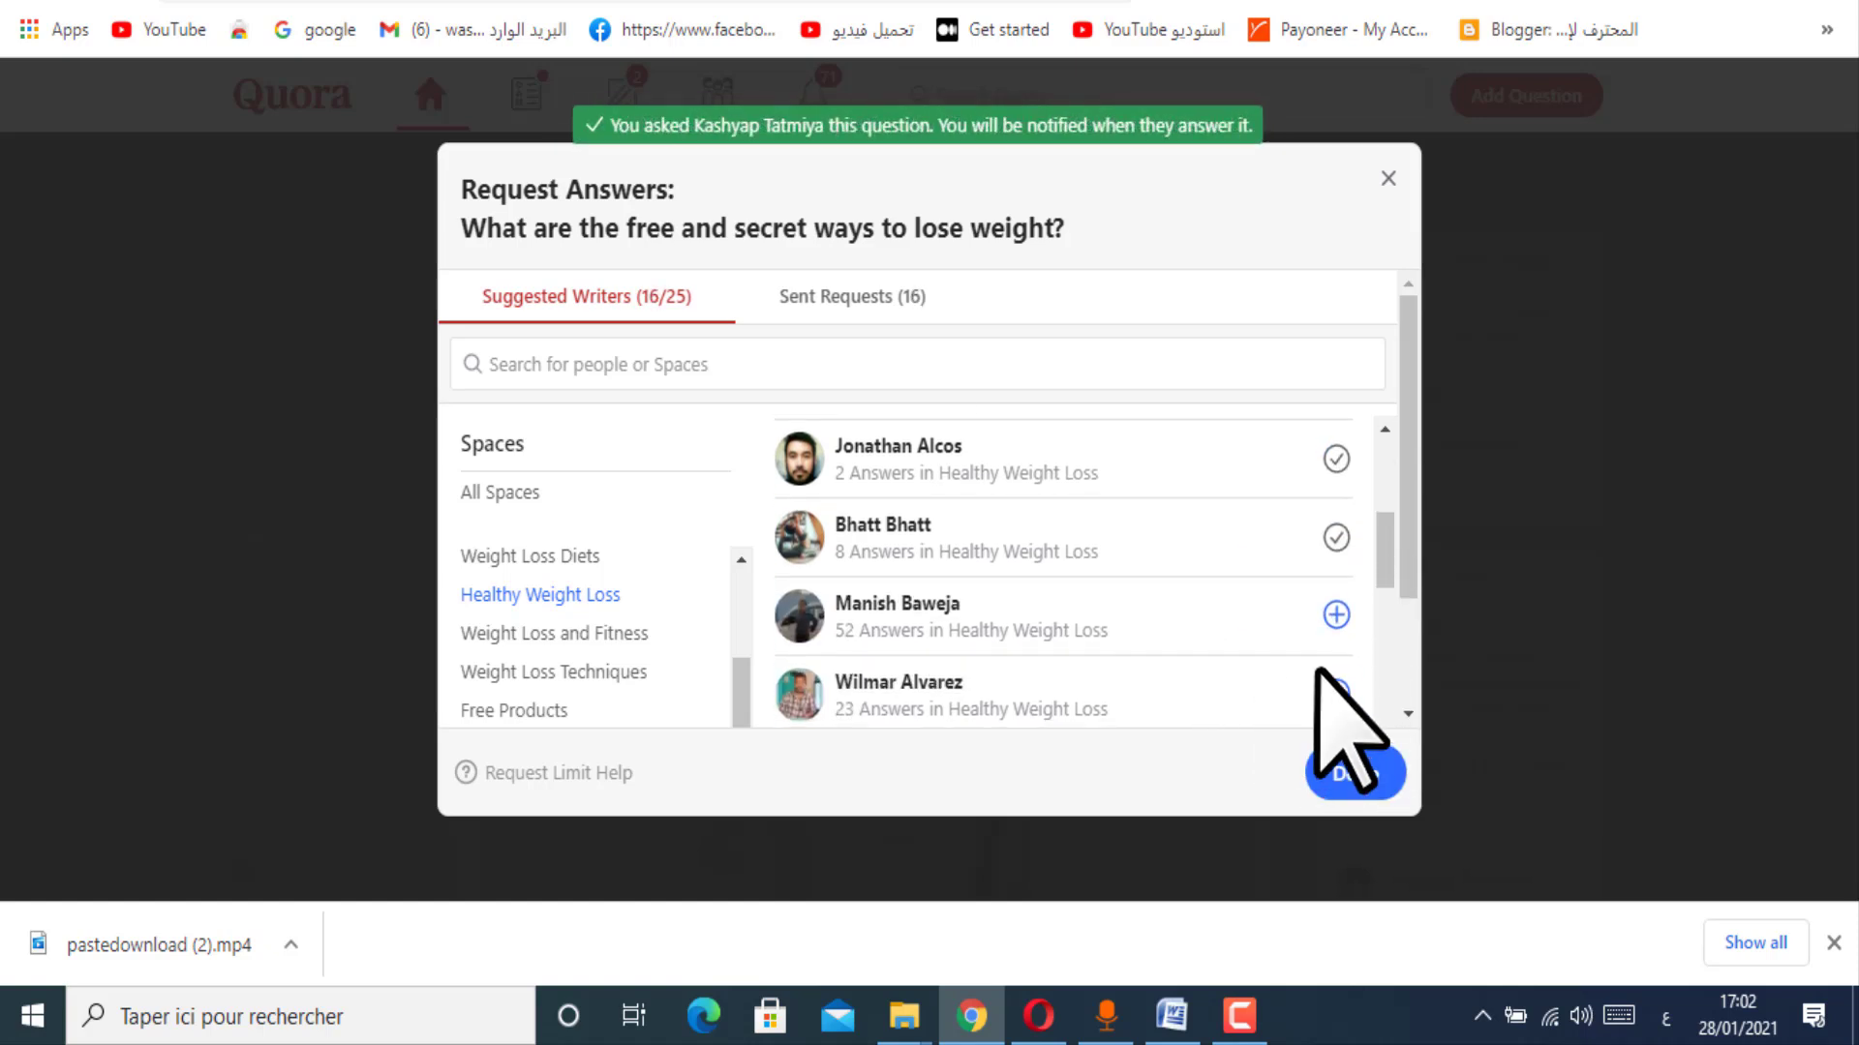
Step: Request answers from the first three suggested writers in the Weight Loss and Fitness space
left_click(513, 635)
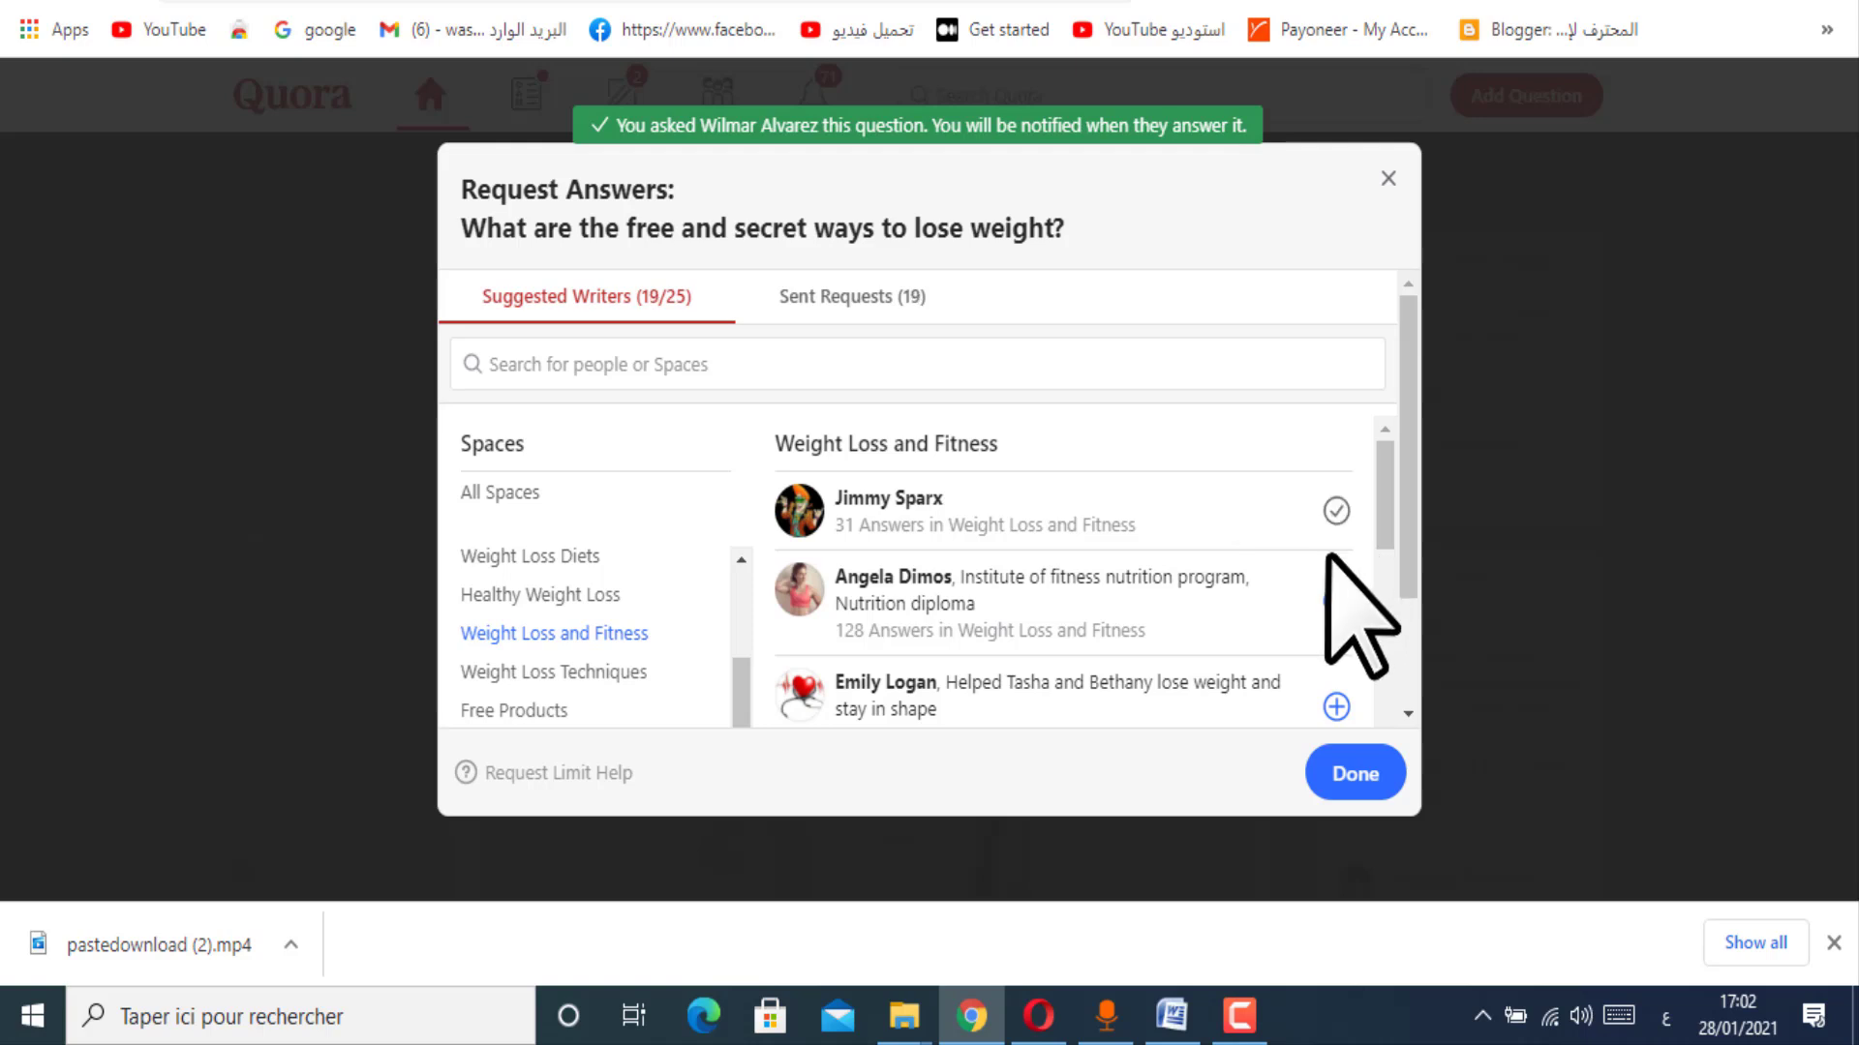
left_click(1336, 602)
left_click(1336, 708)
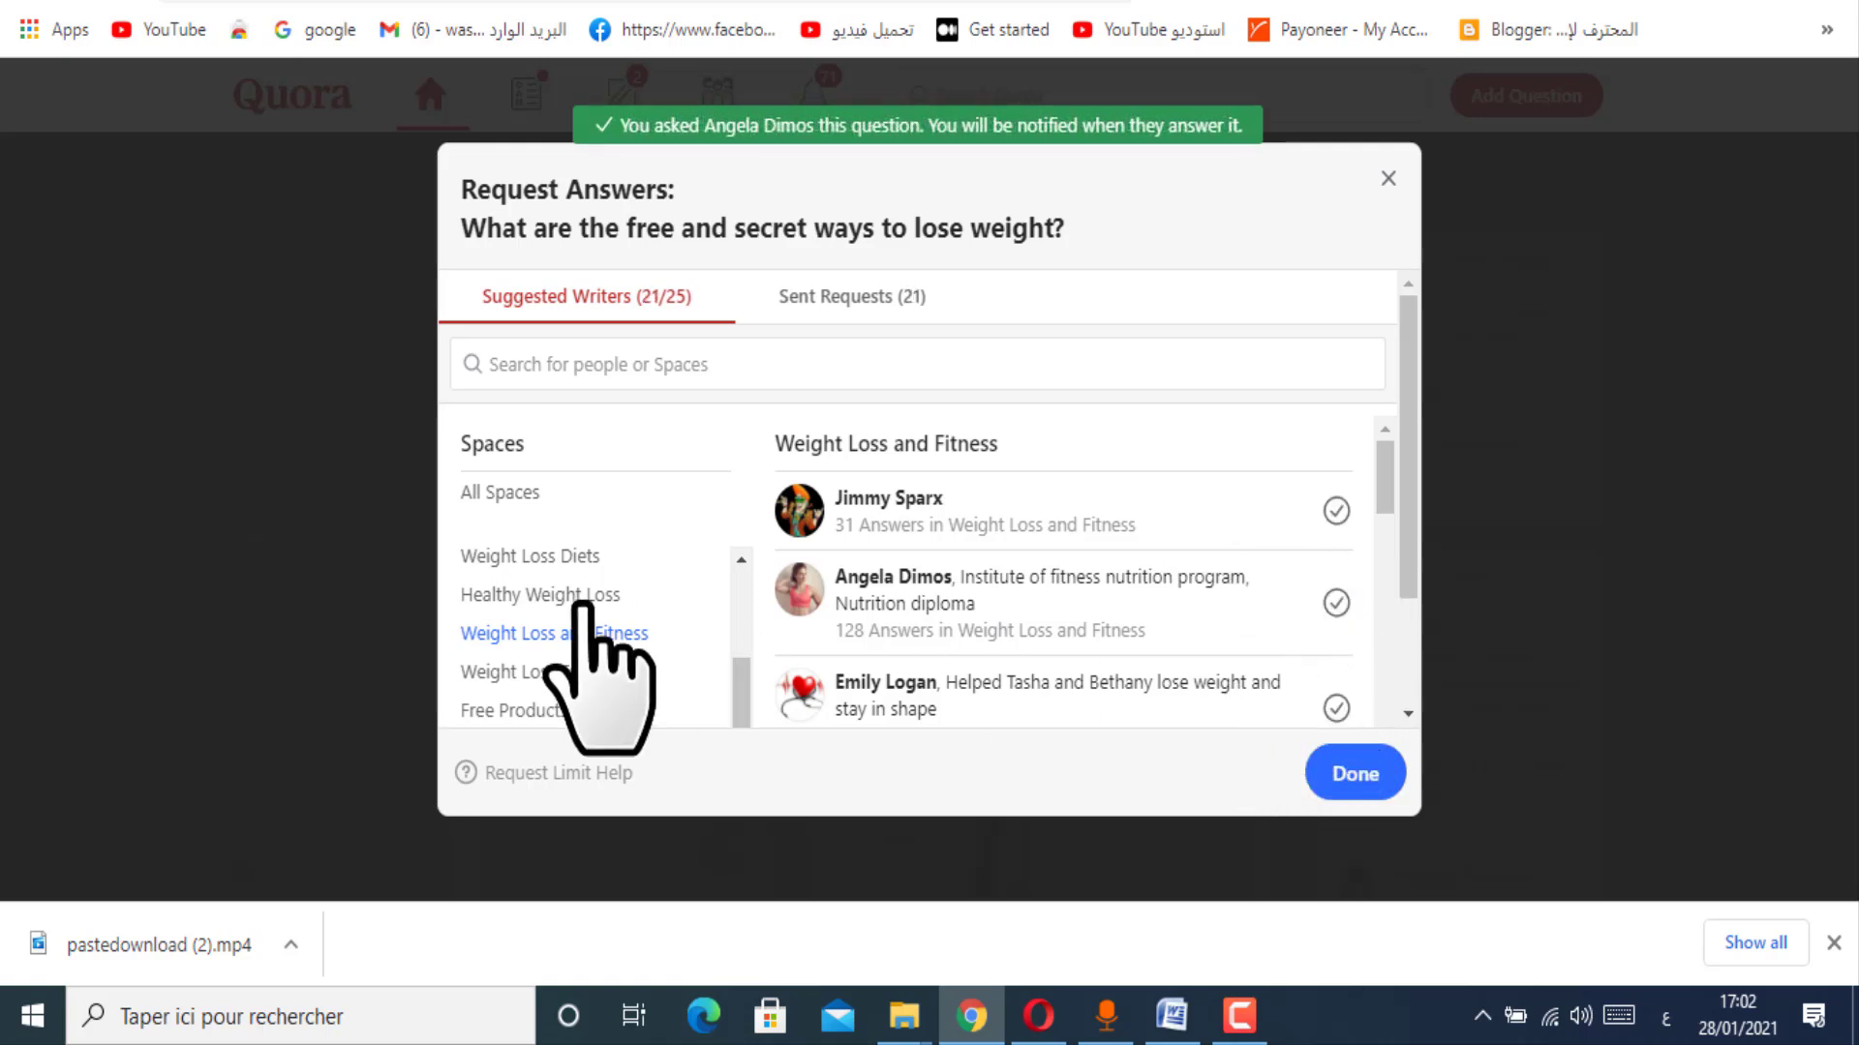
Step: Request answers from the first five suggested writers in the Weight Loss space and finish the answer requests
scroll(542, 662, "down", 2)
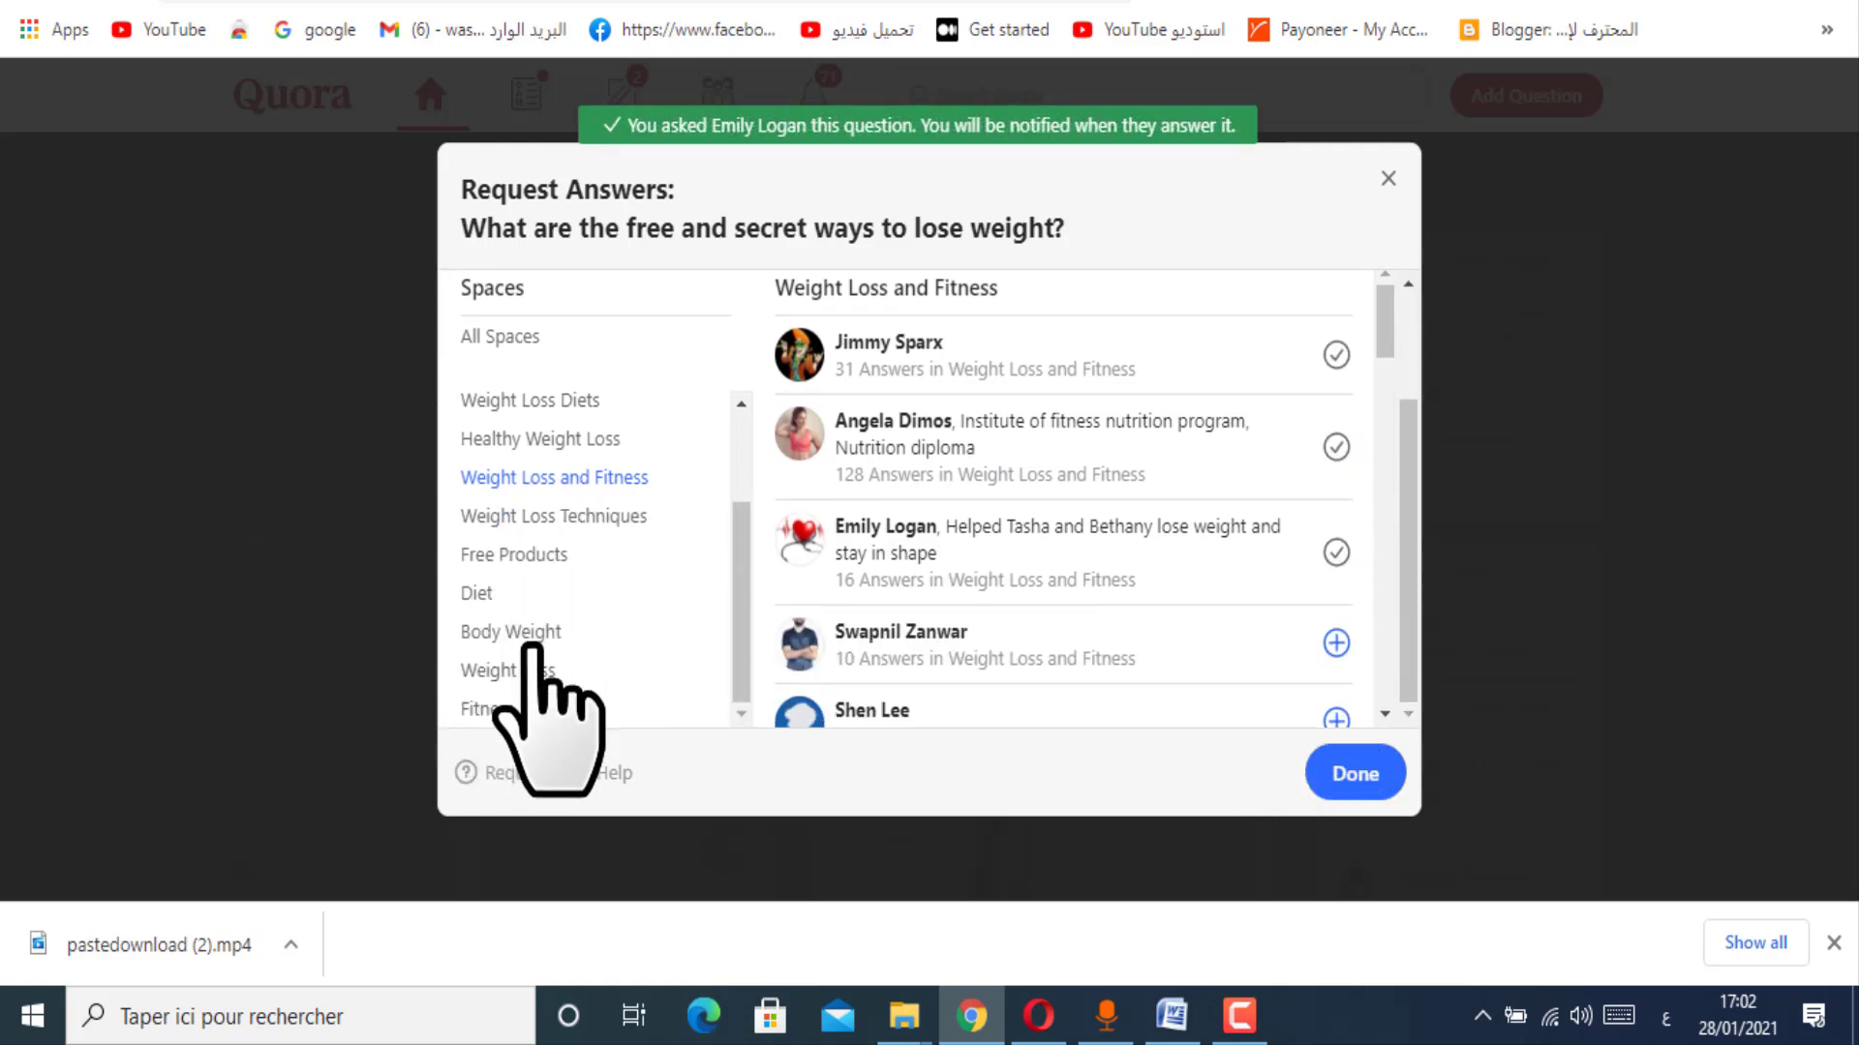
left_click(668, 666)
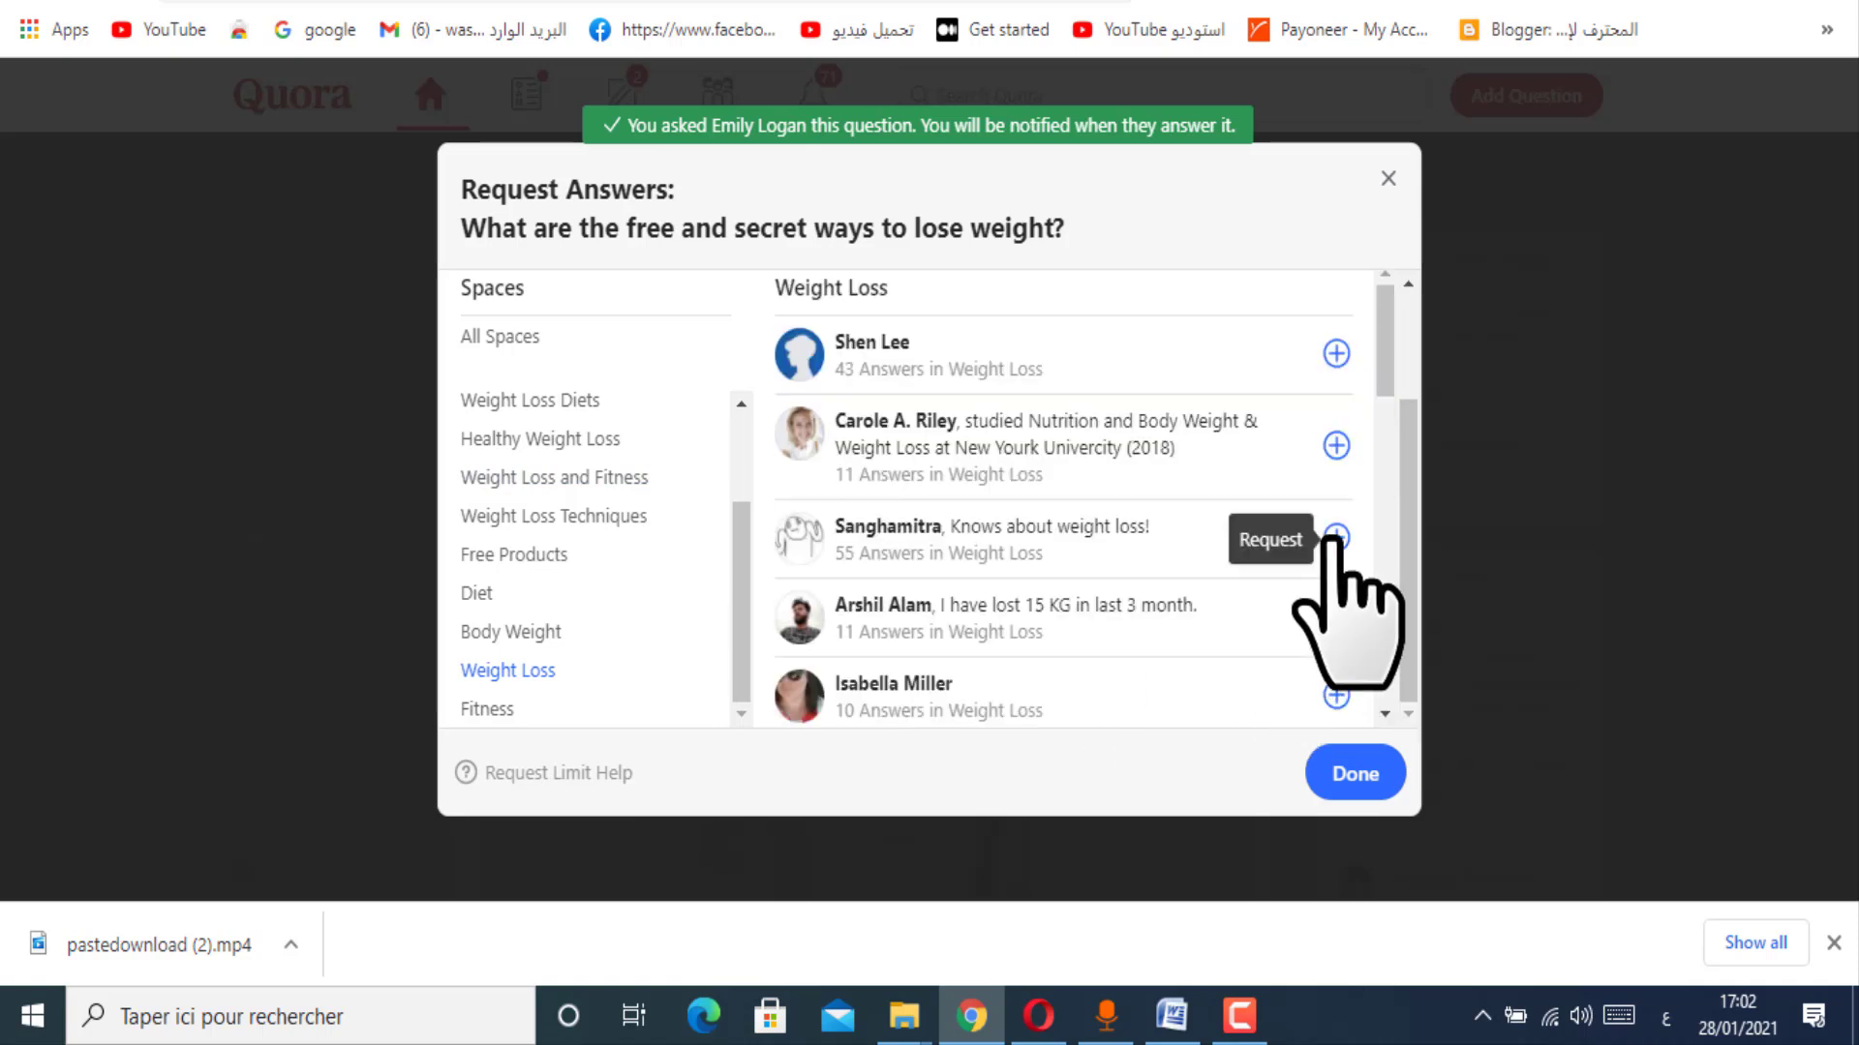
left_click(1335, 538)
left_click(1335, 353)
left_click(1335, 445)
left_click(1336, 617)
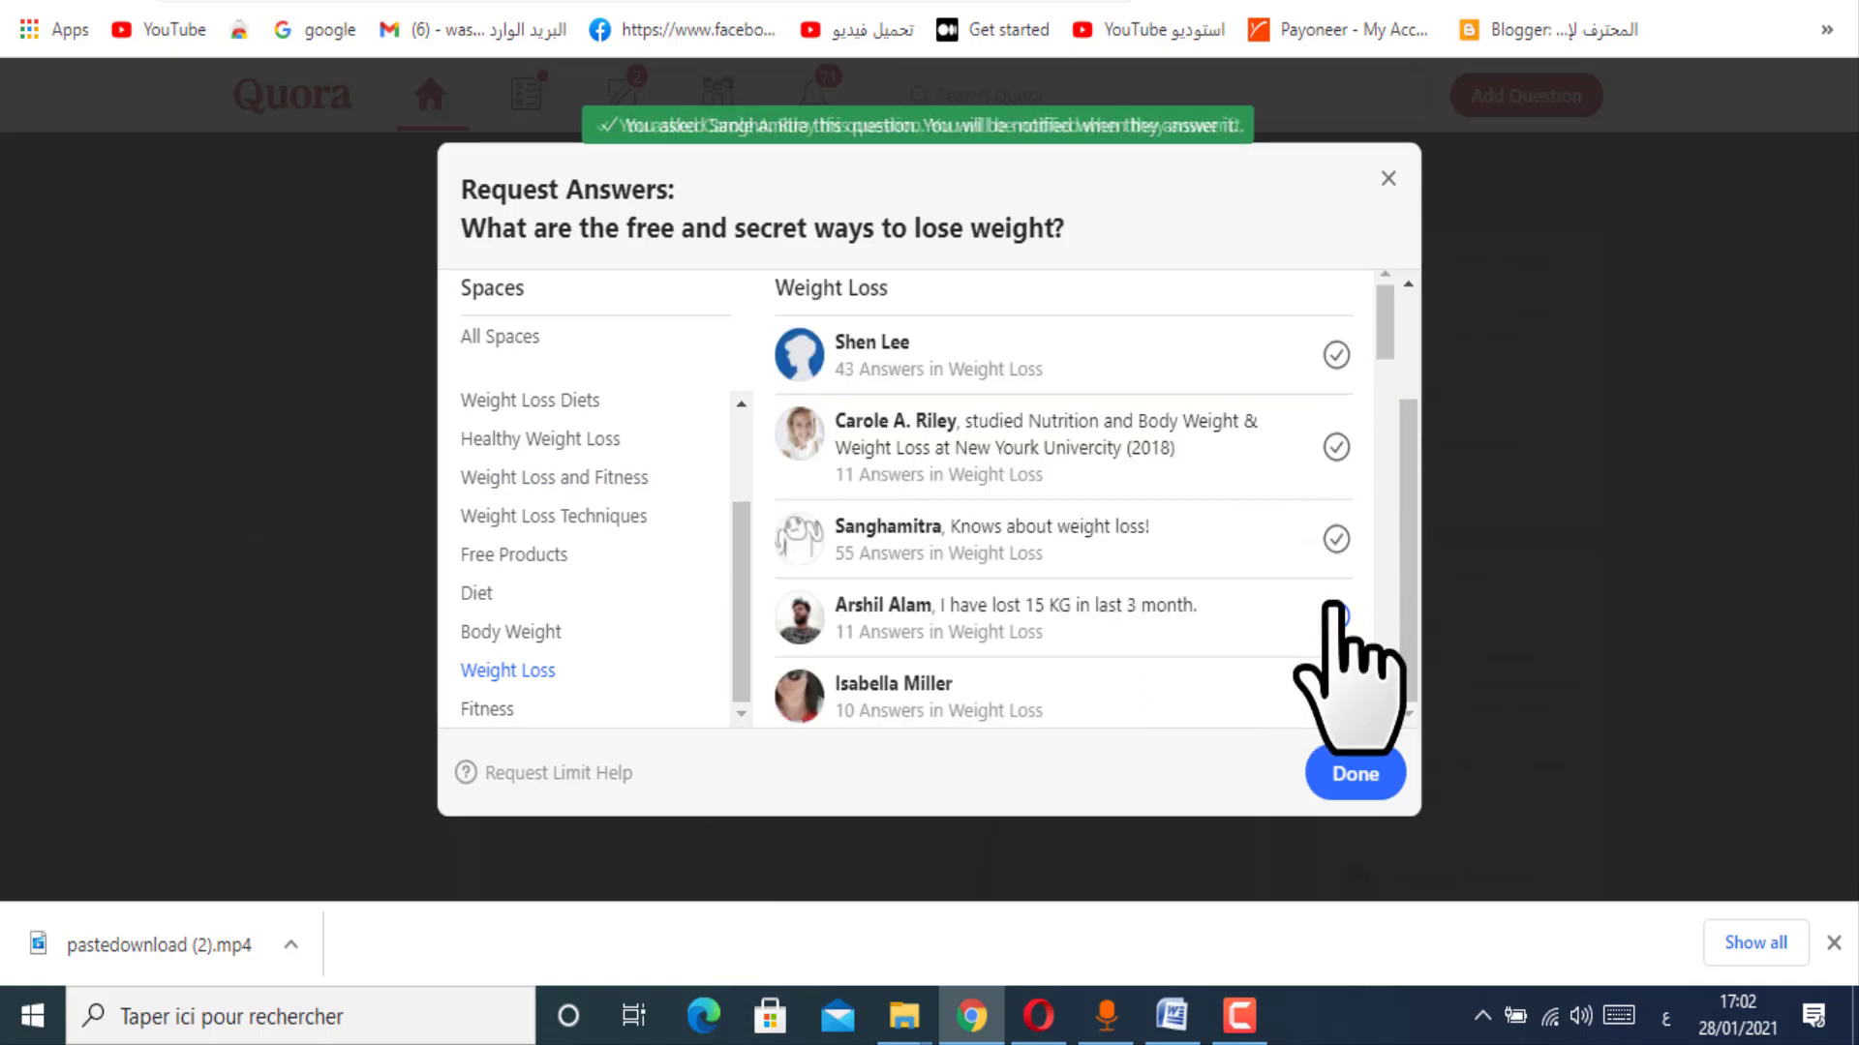
left_click(1336, 695)
scroll(1245, 716, "down", 5)
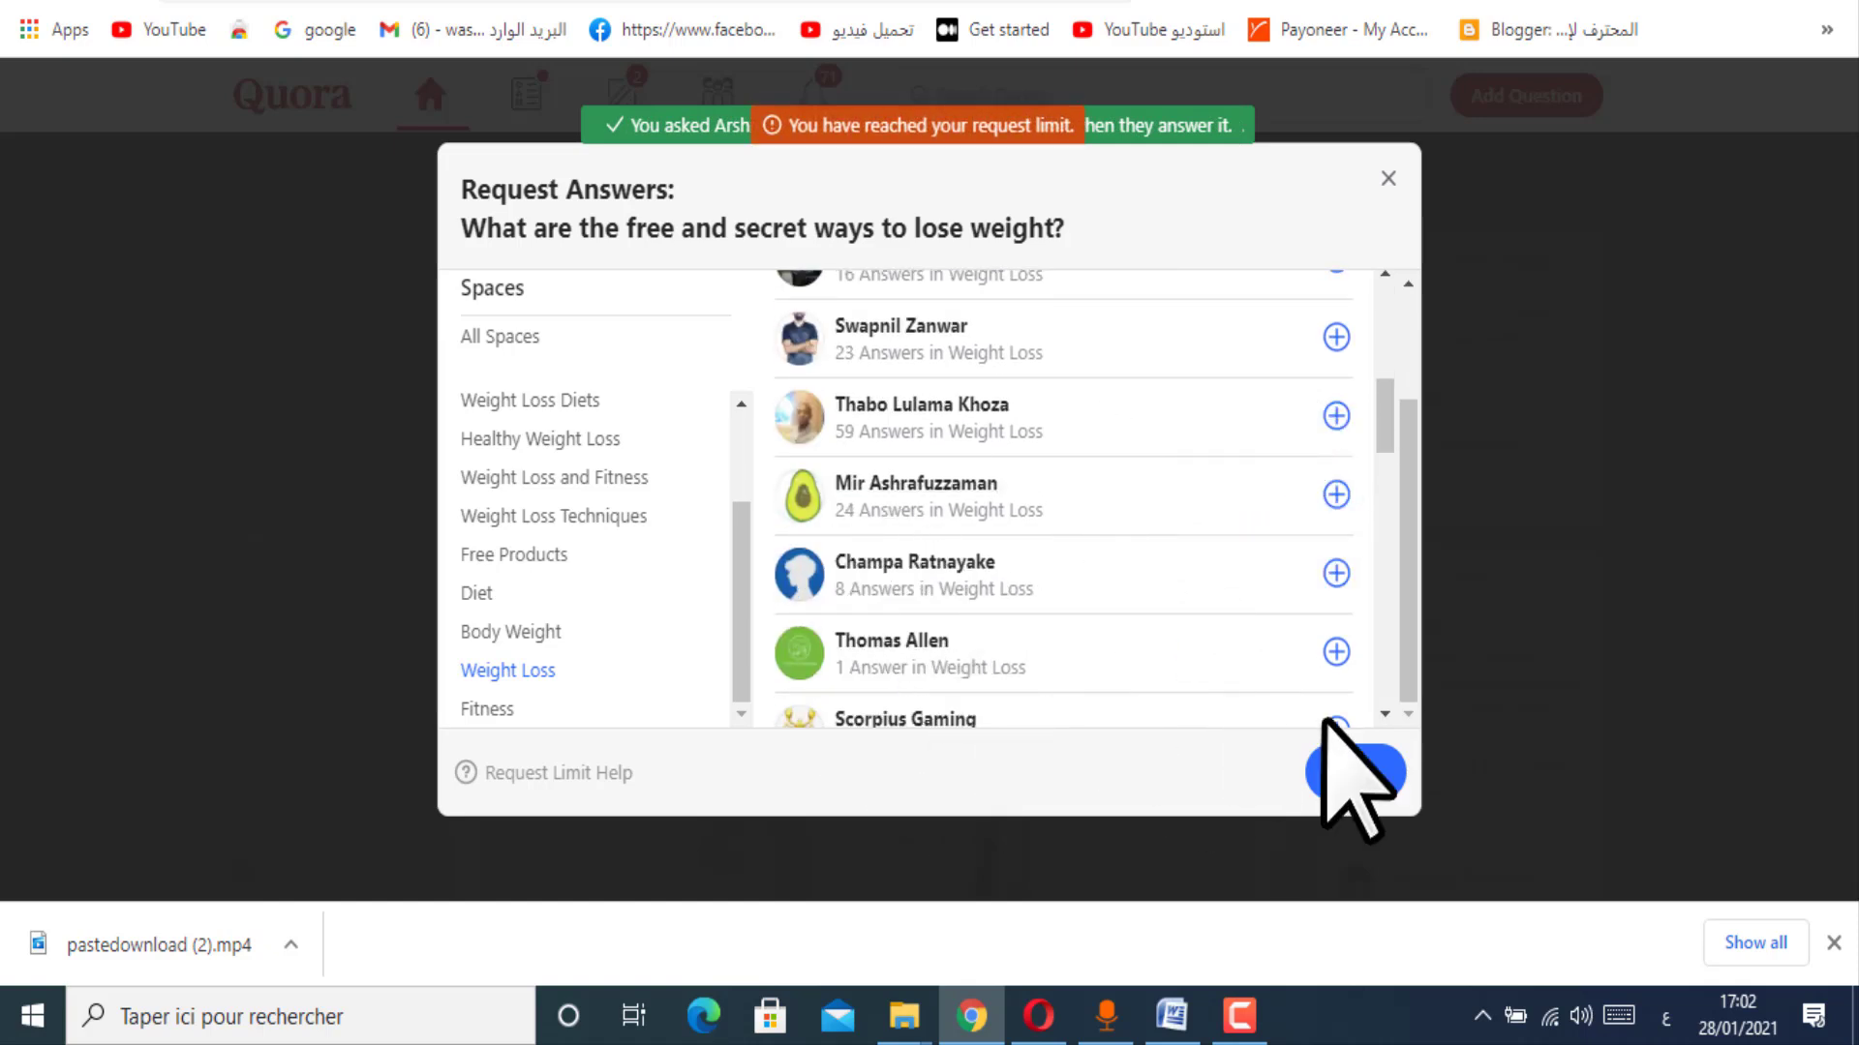
left_click(1353, 772)
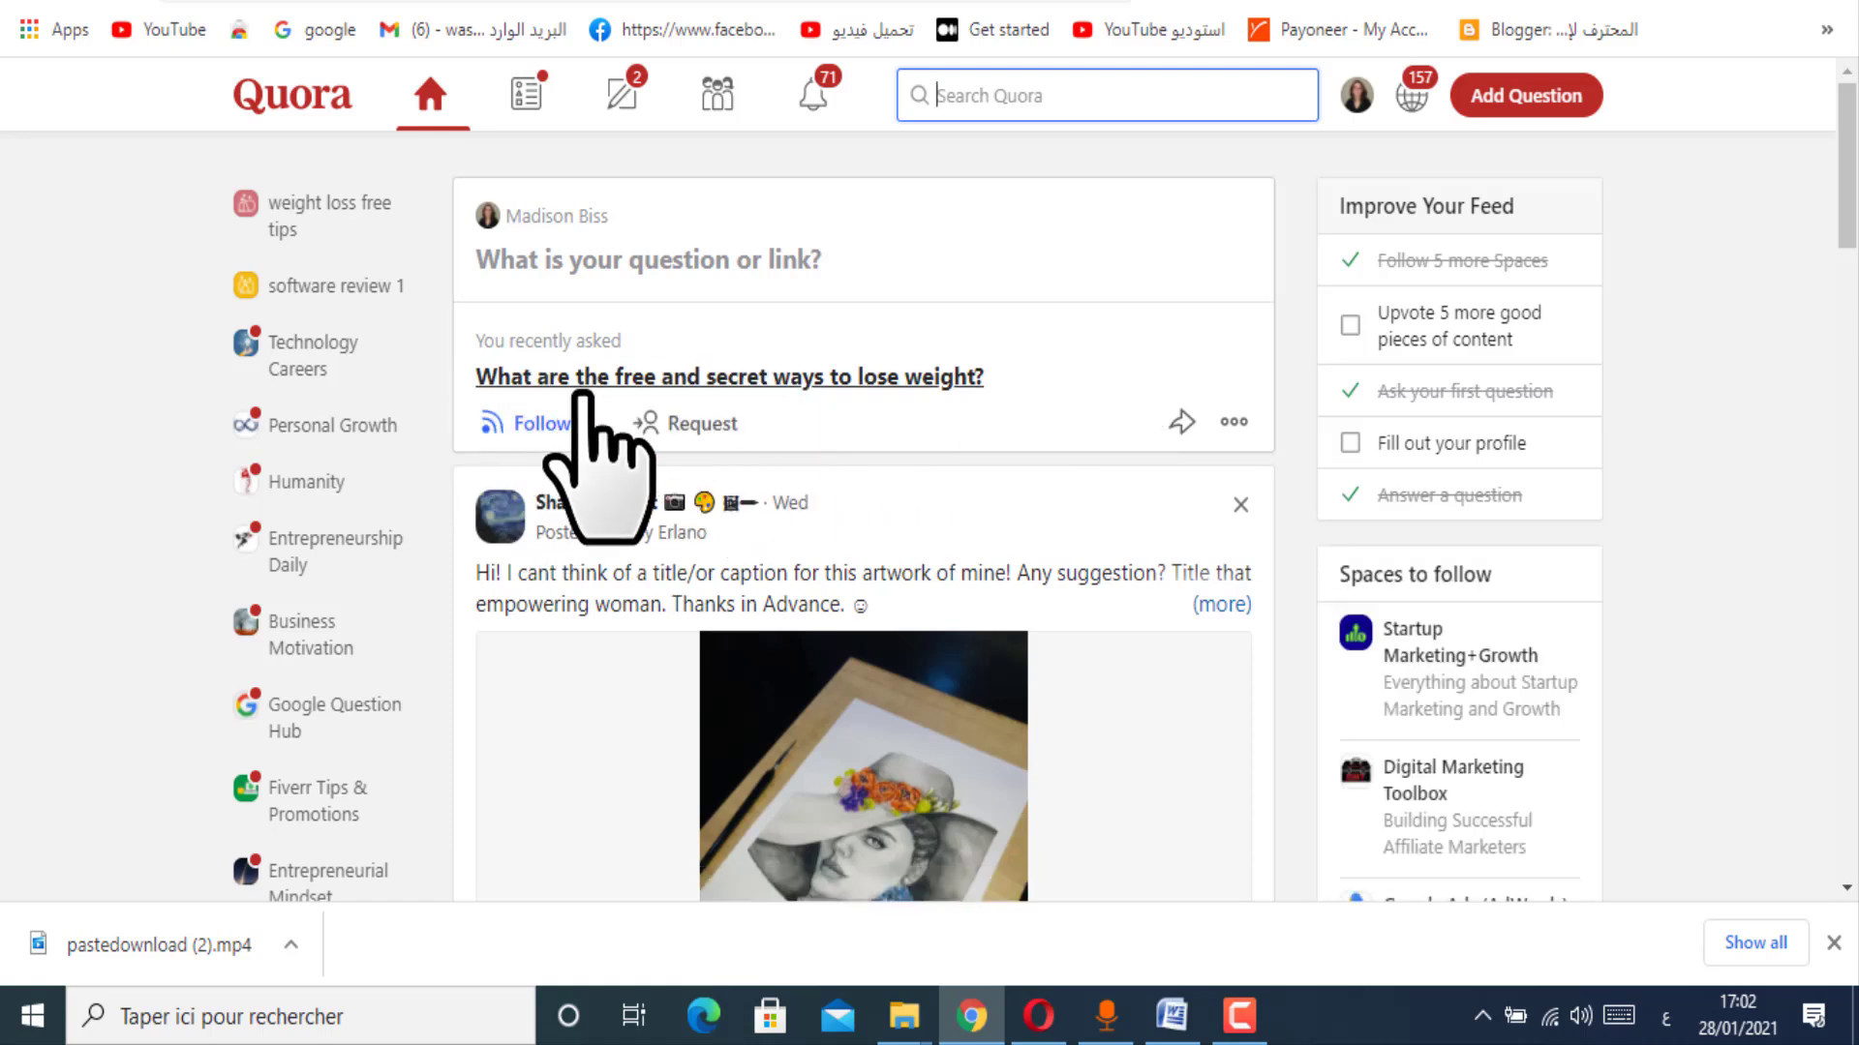
left_click(1233, 422)
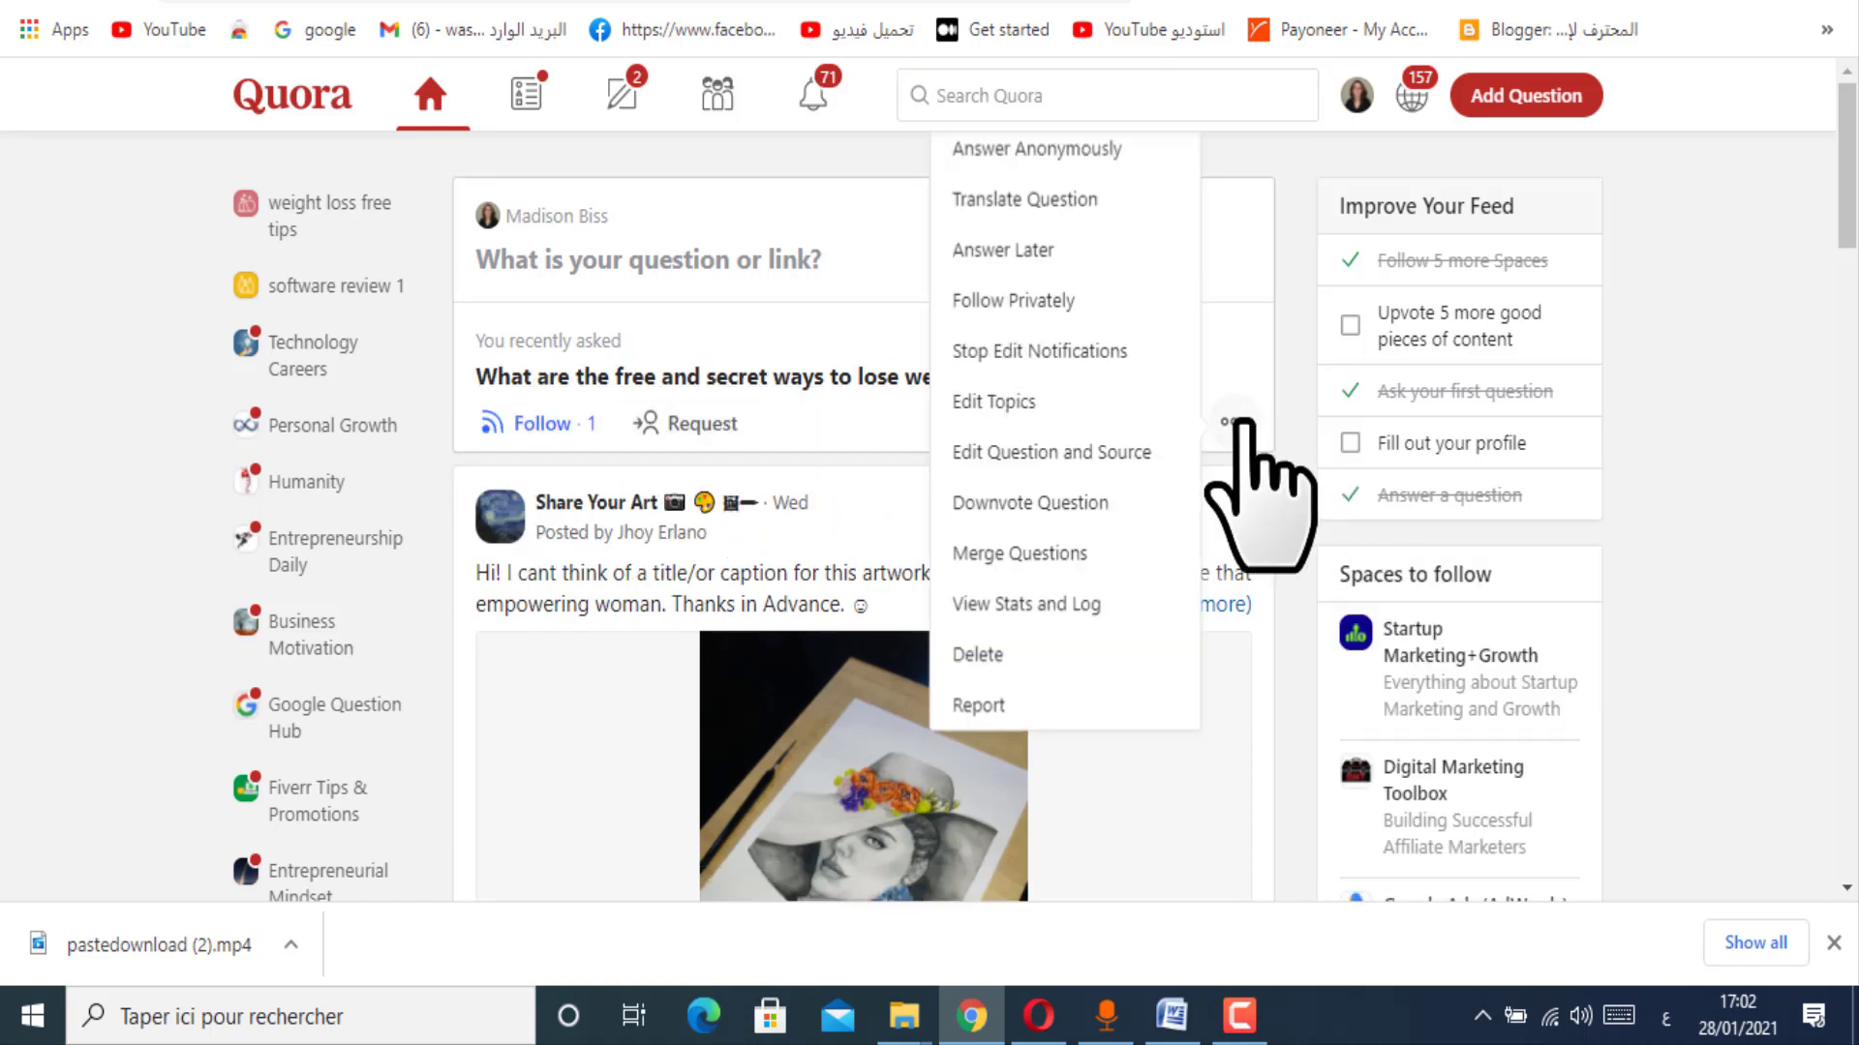
left_click(1028, 452)
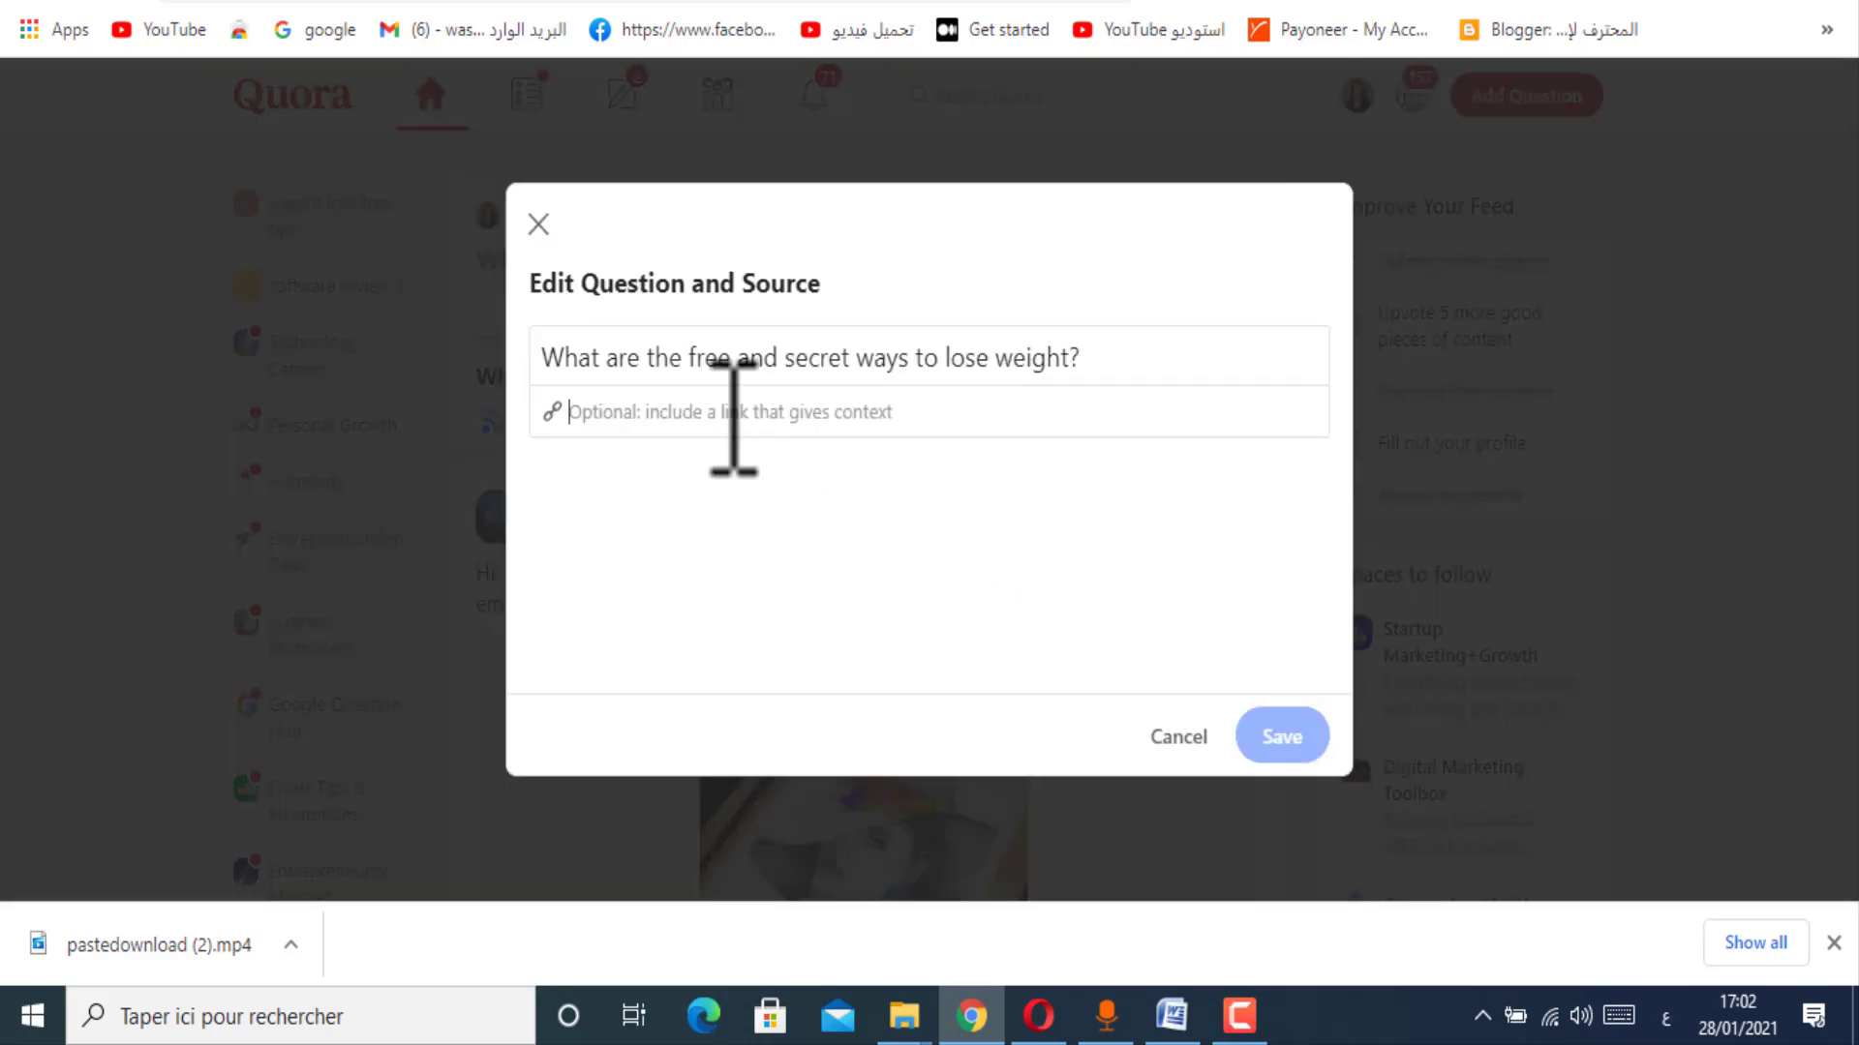
left_click(1039, 1017)
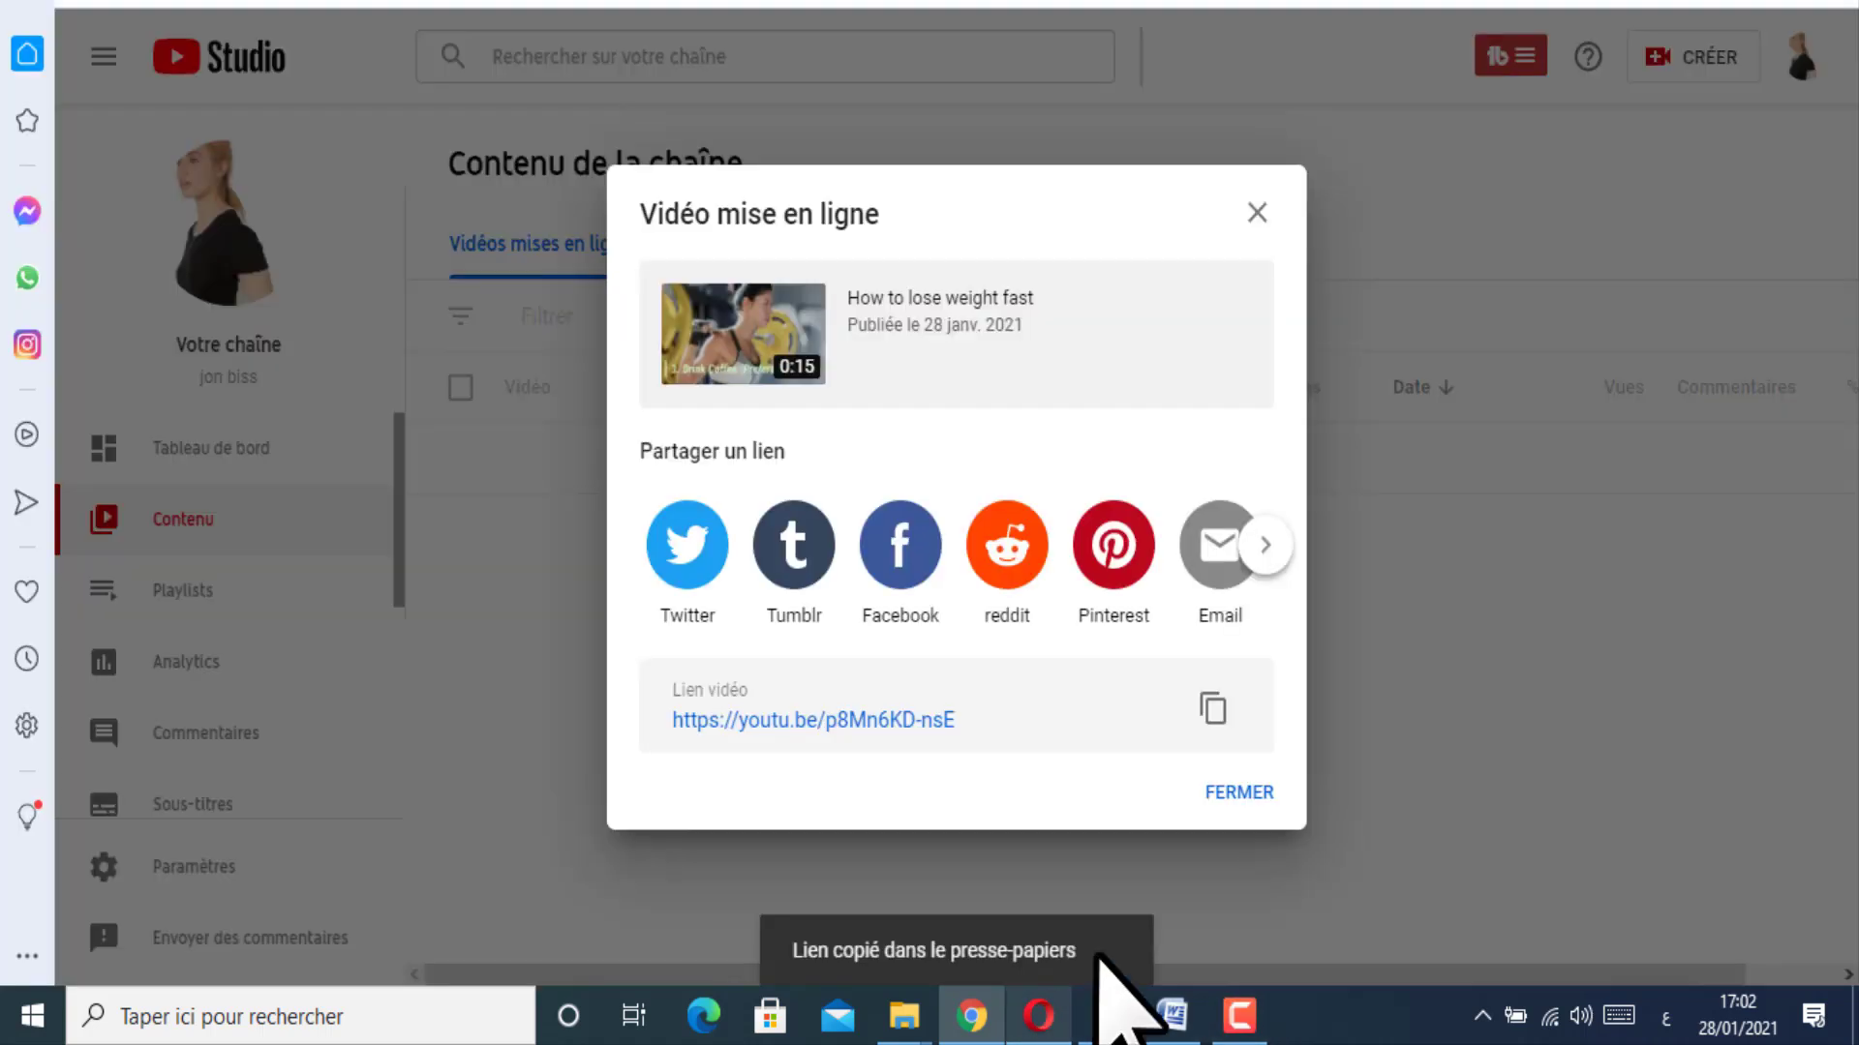
left_click(1210, 712)
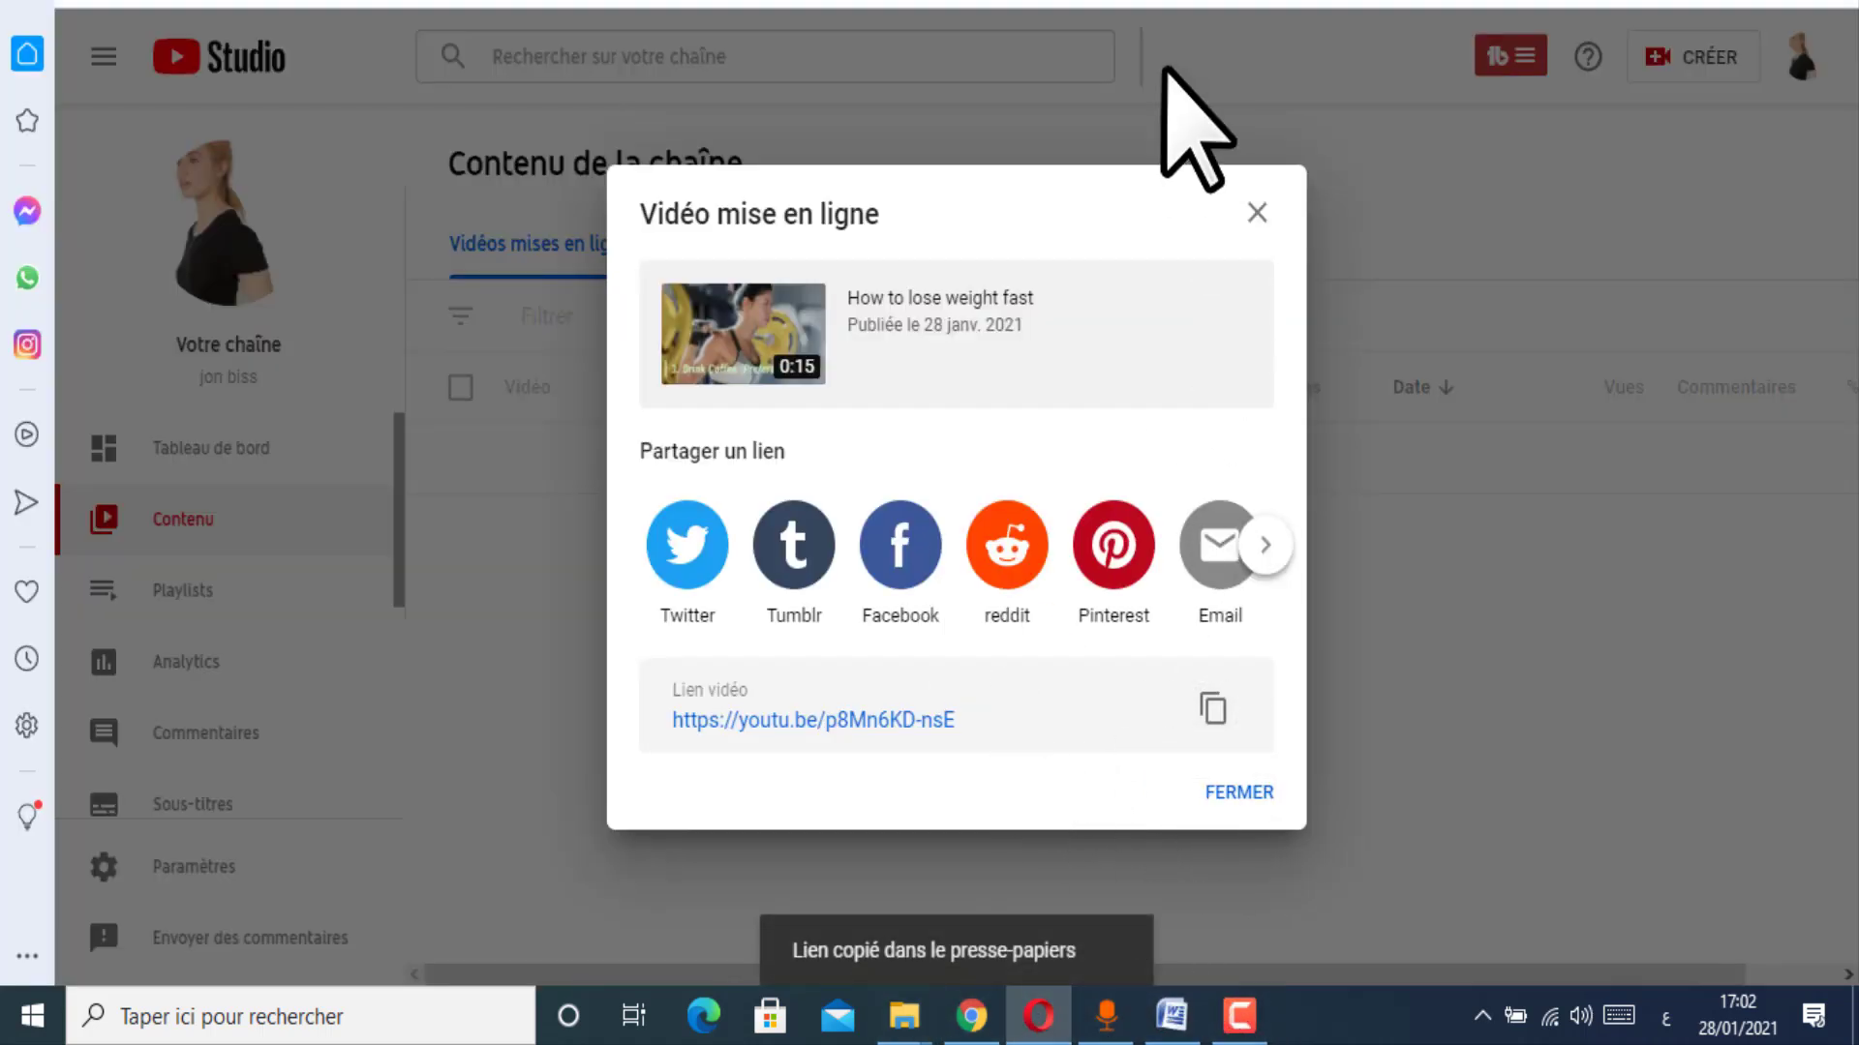
left_click(971, 1017)
right_click(760, 418)
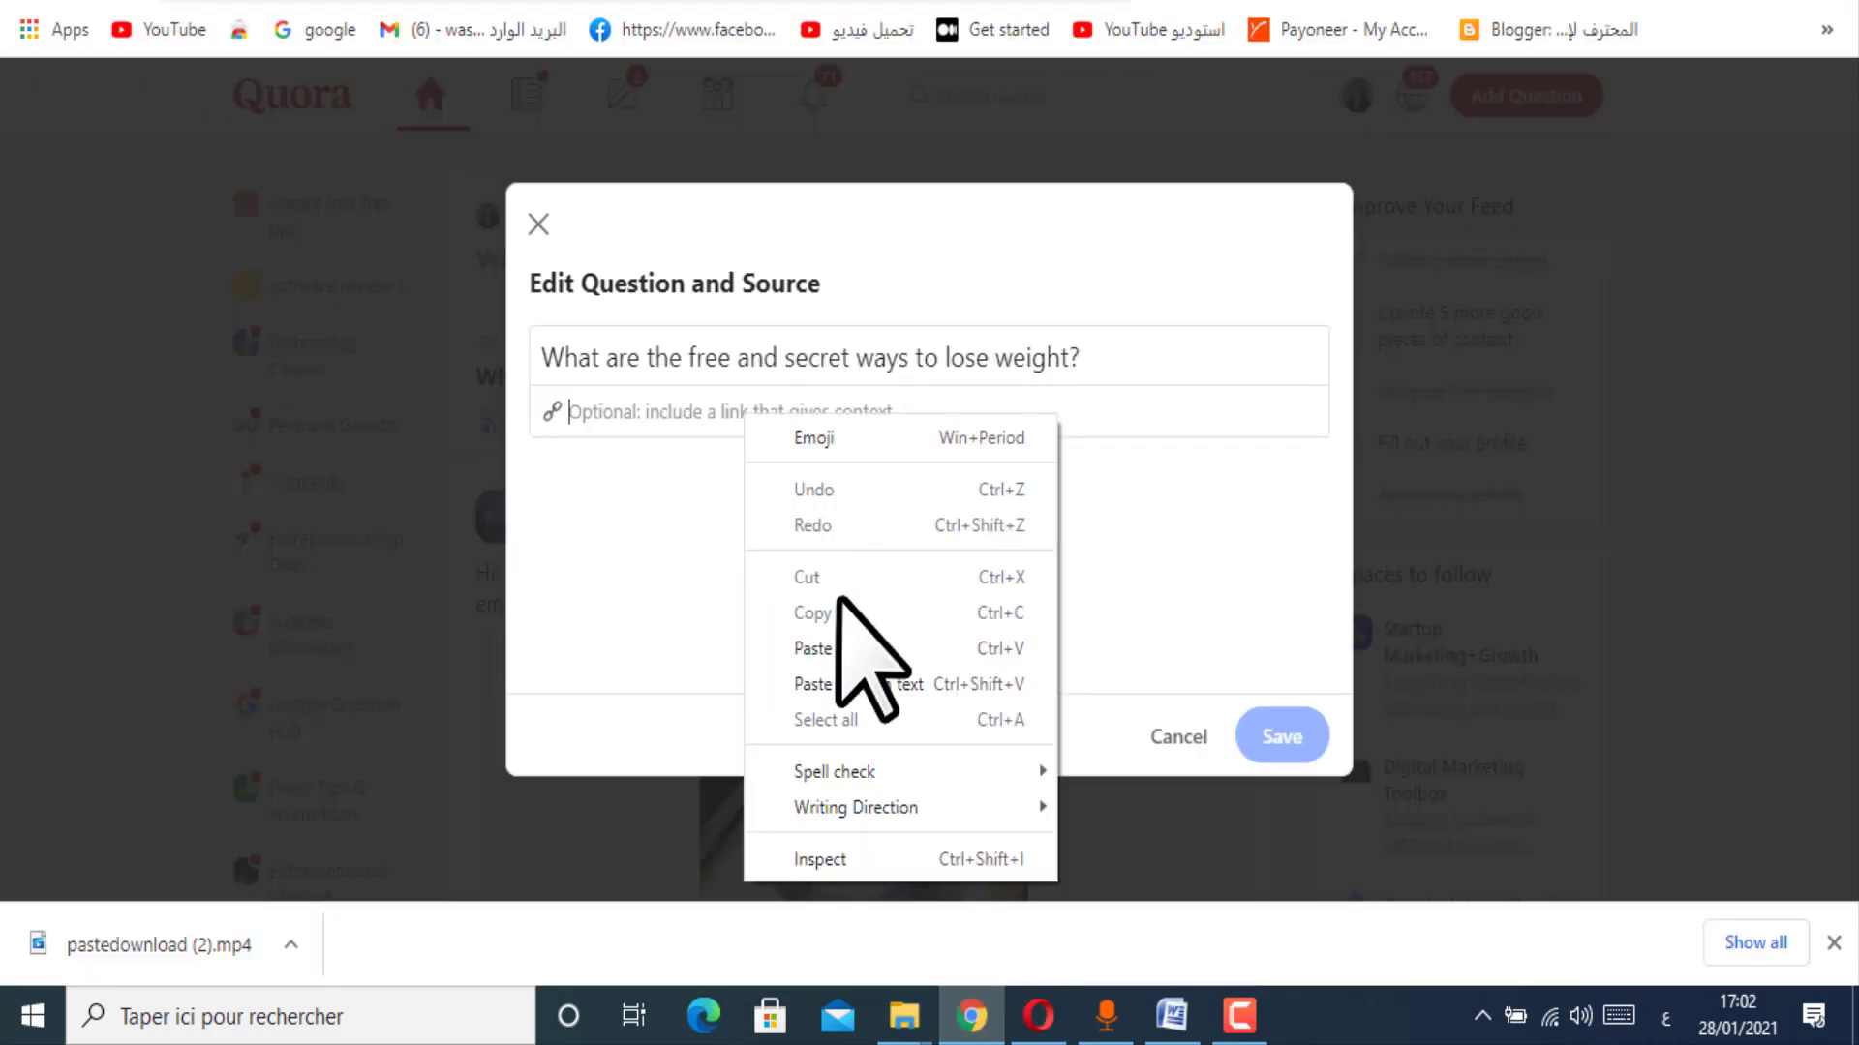
left_click(835, 646)
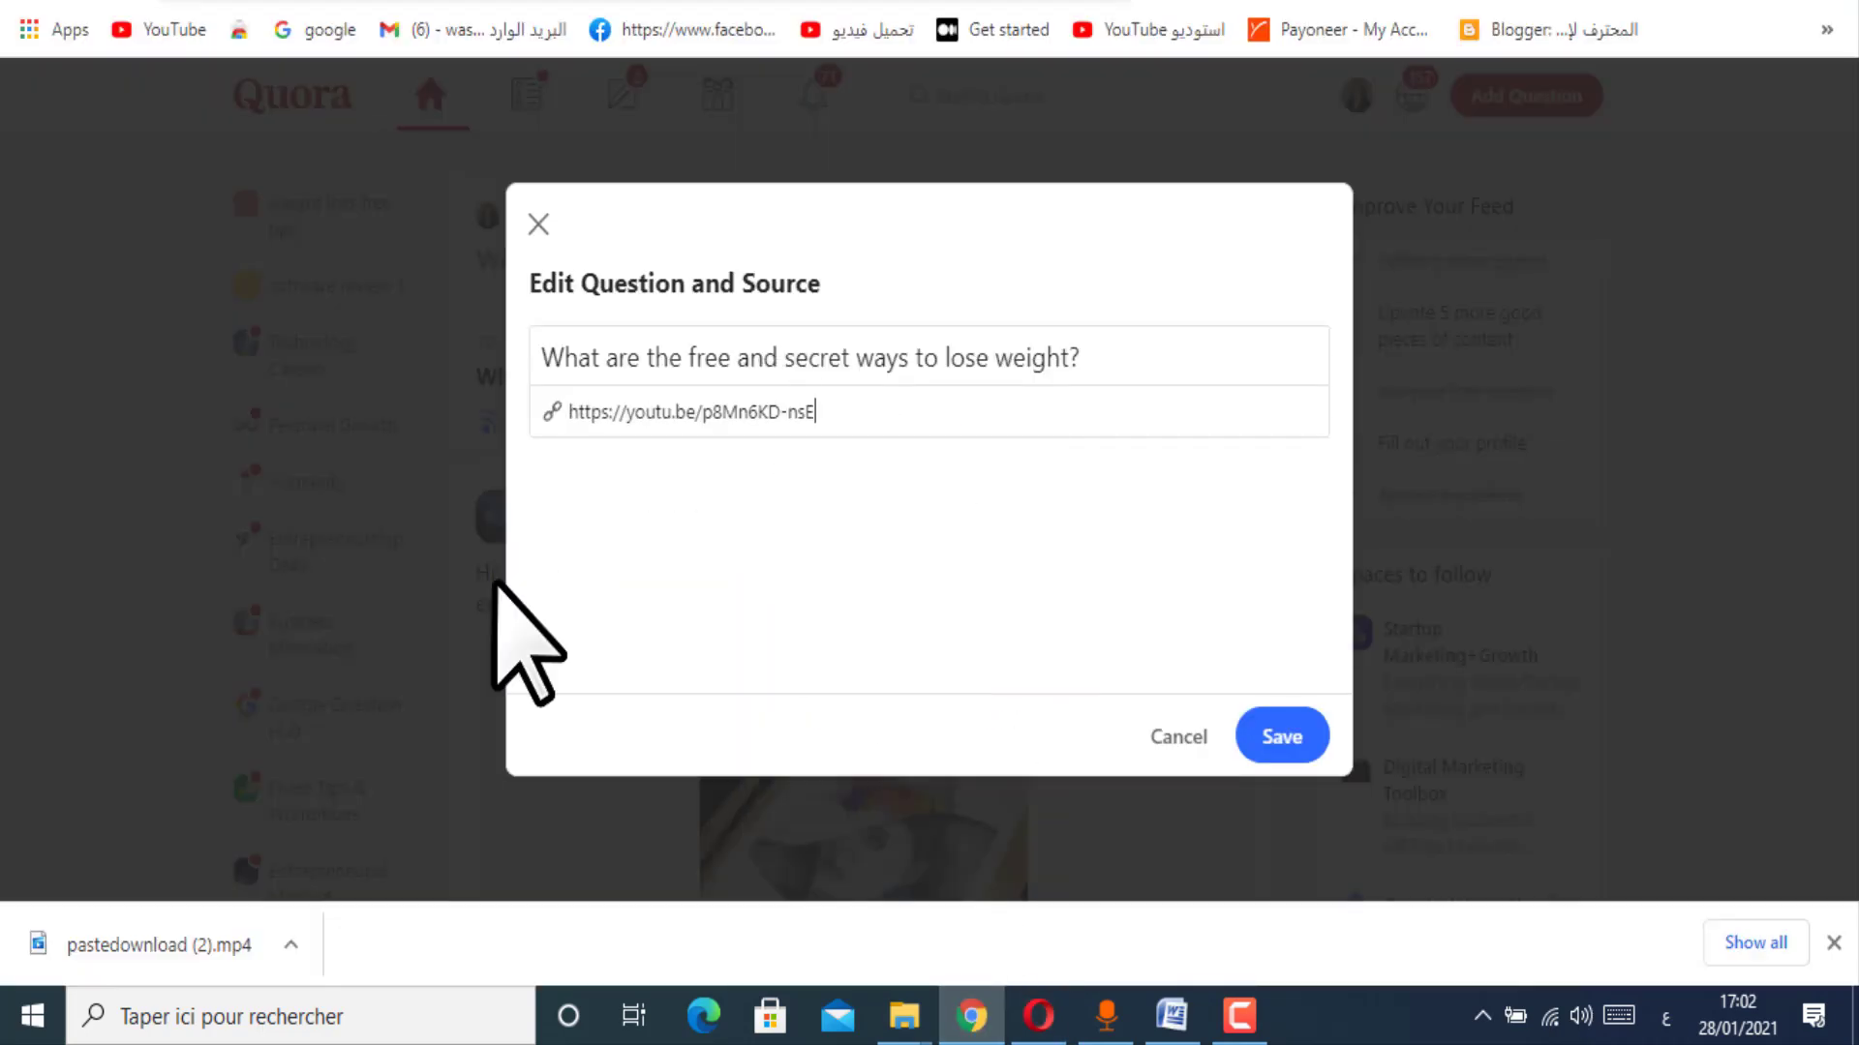
left_click(1302, 747)
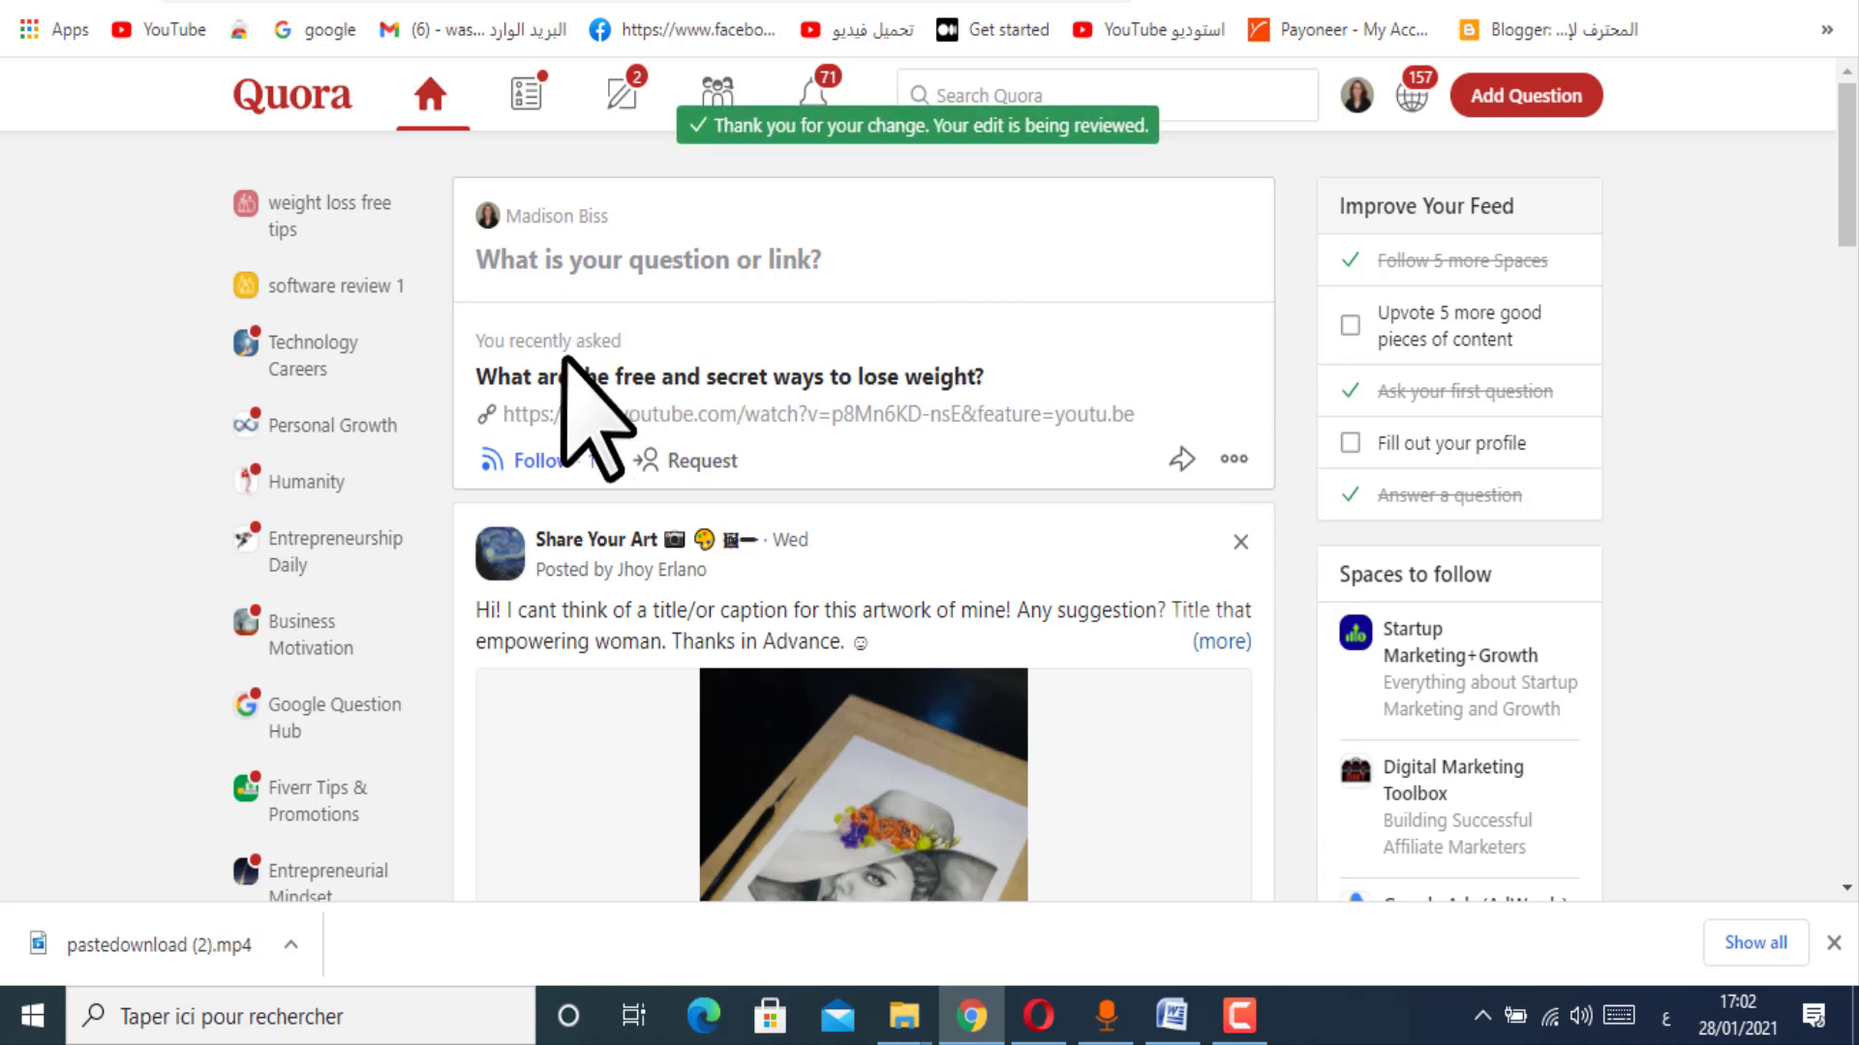
Step: Open the questions list on the own profile and check the source links under the asked questions
left_click(1356, 94)
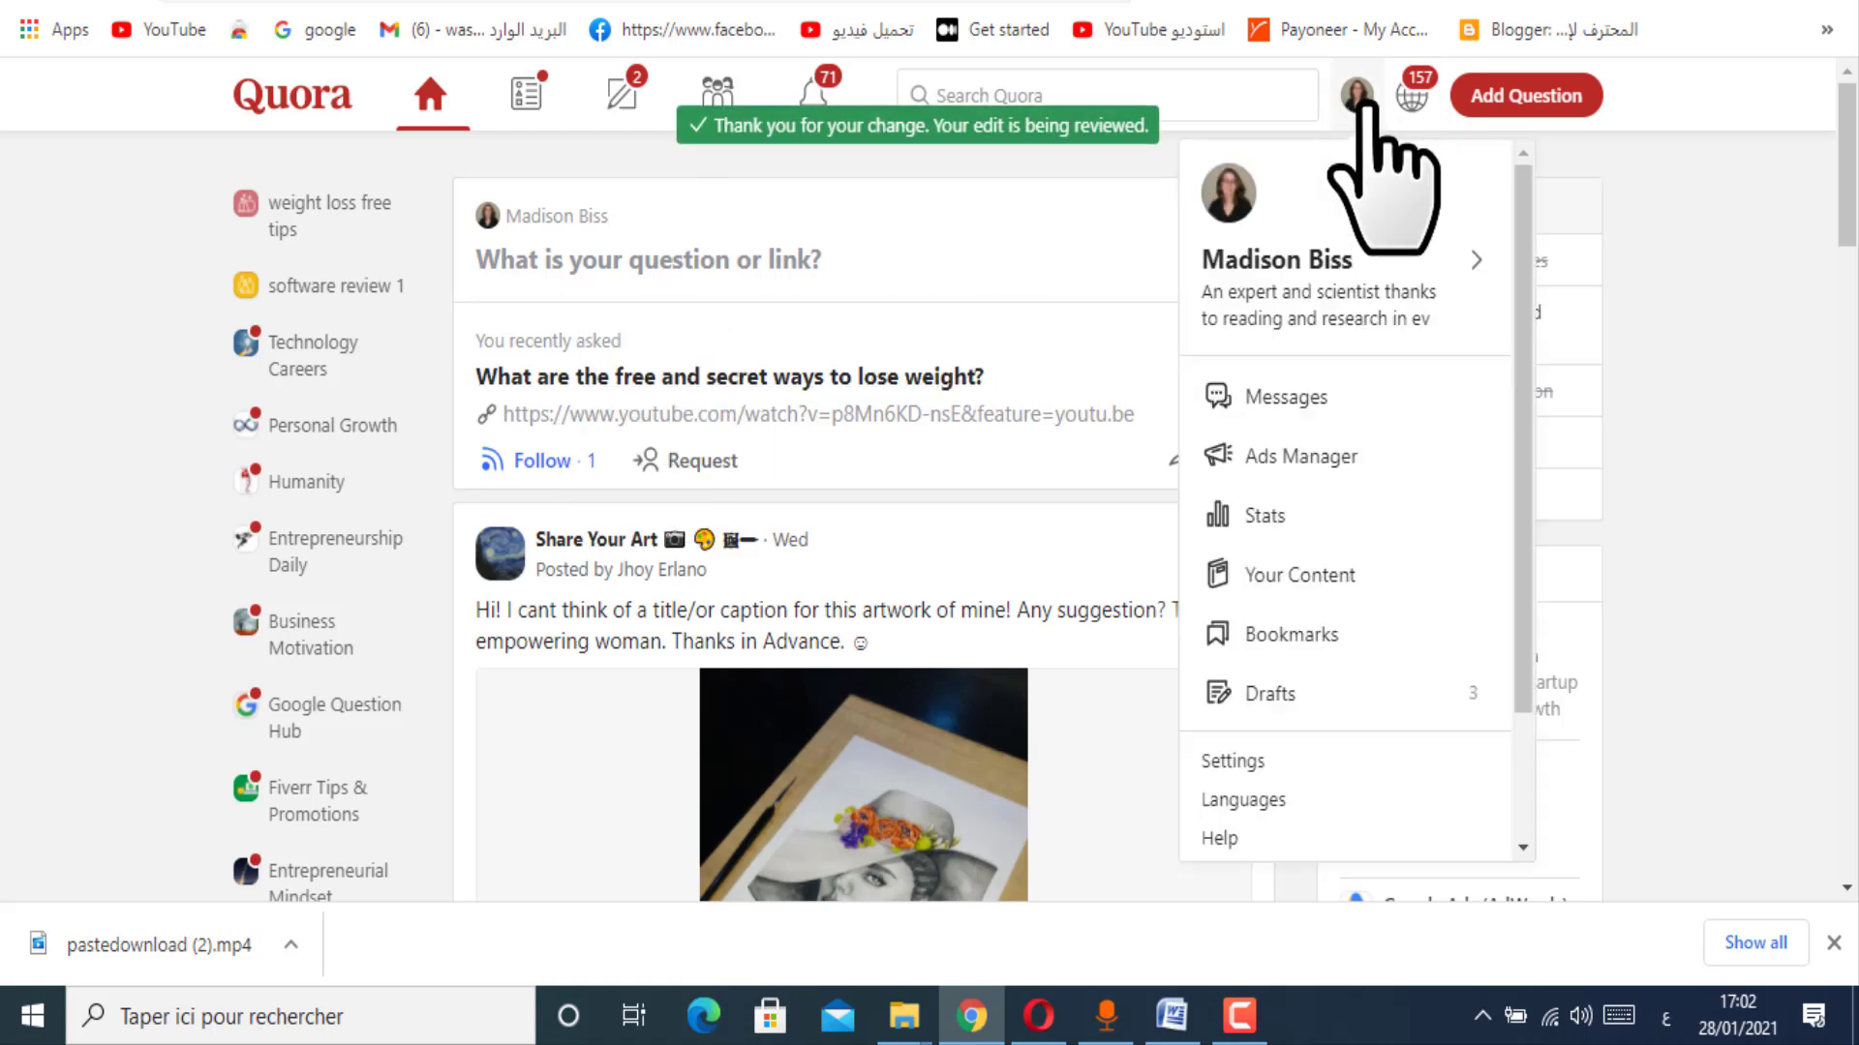
left_click(1266, 257)
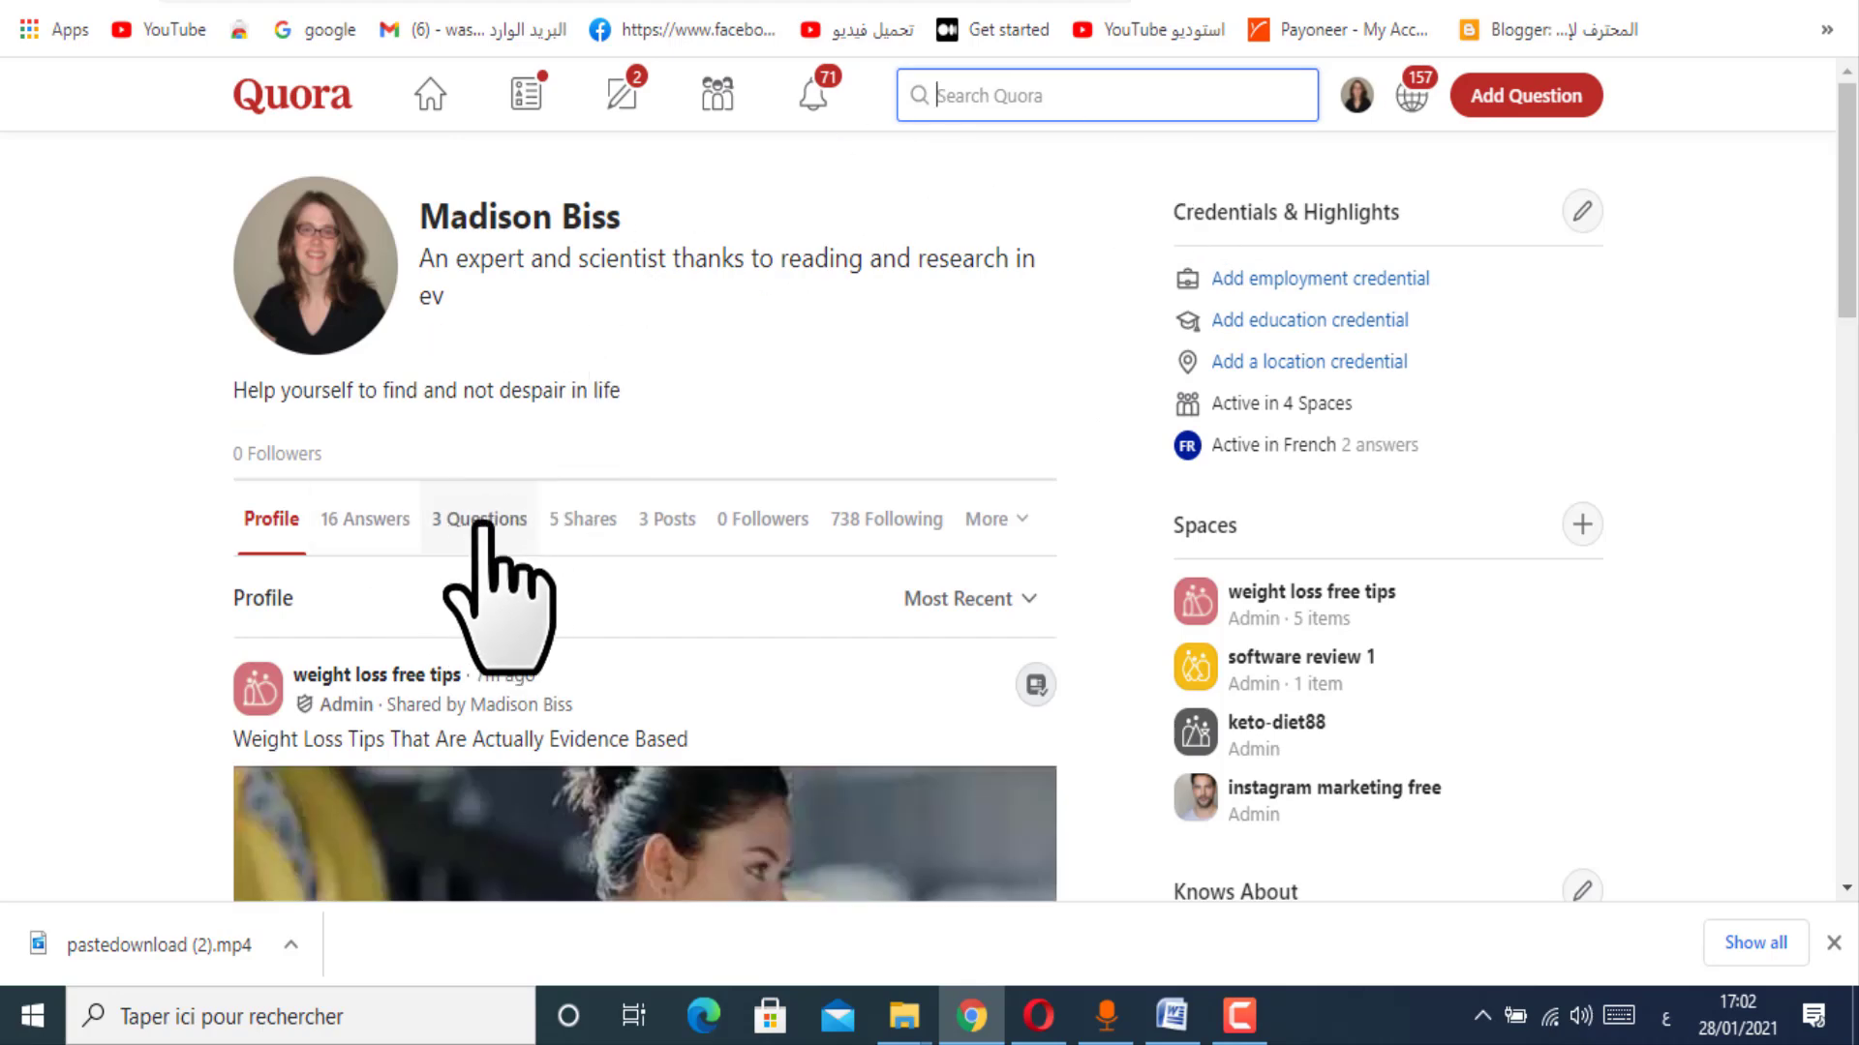
left_click(481, 523)
scroll(503, 542, "down", 3)
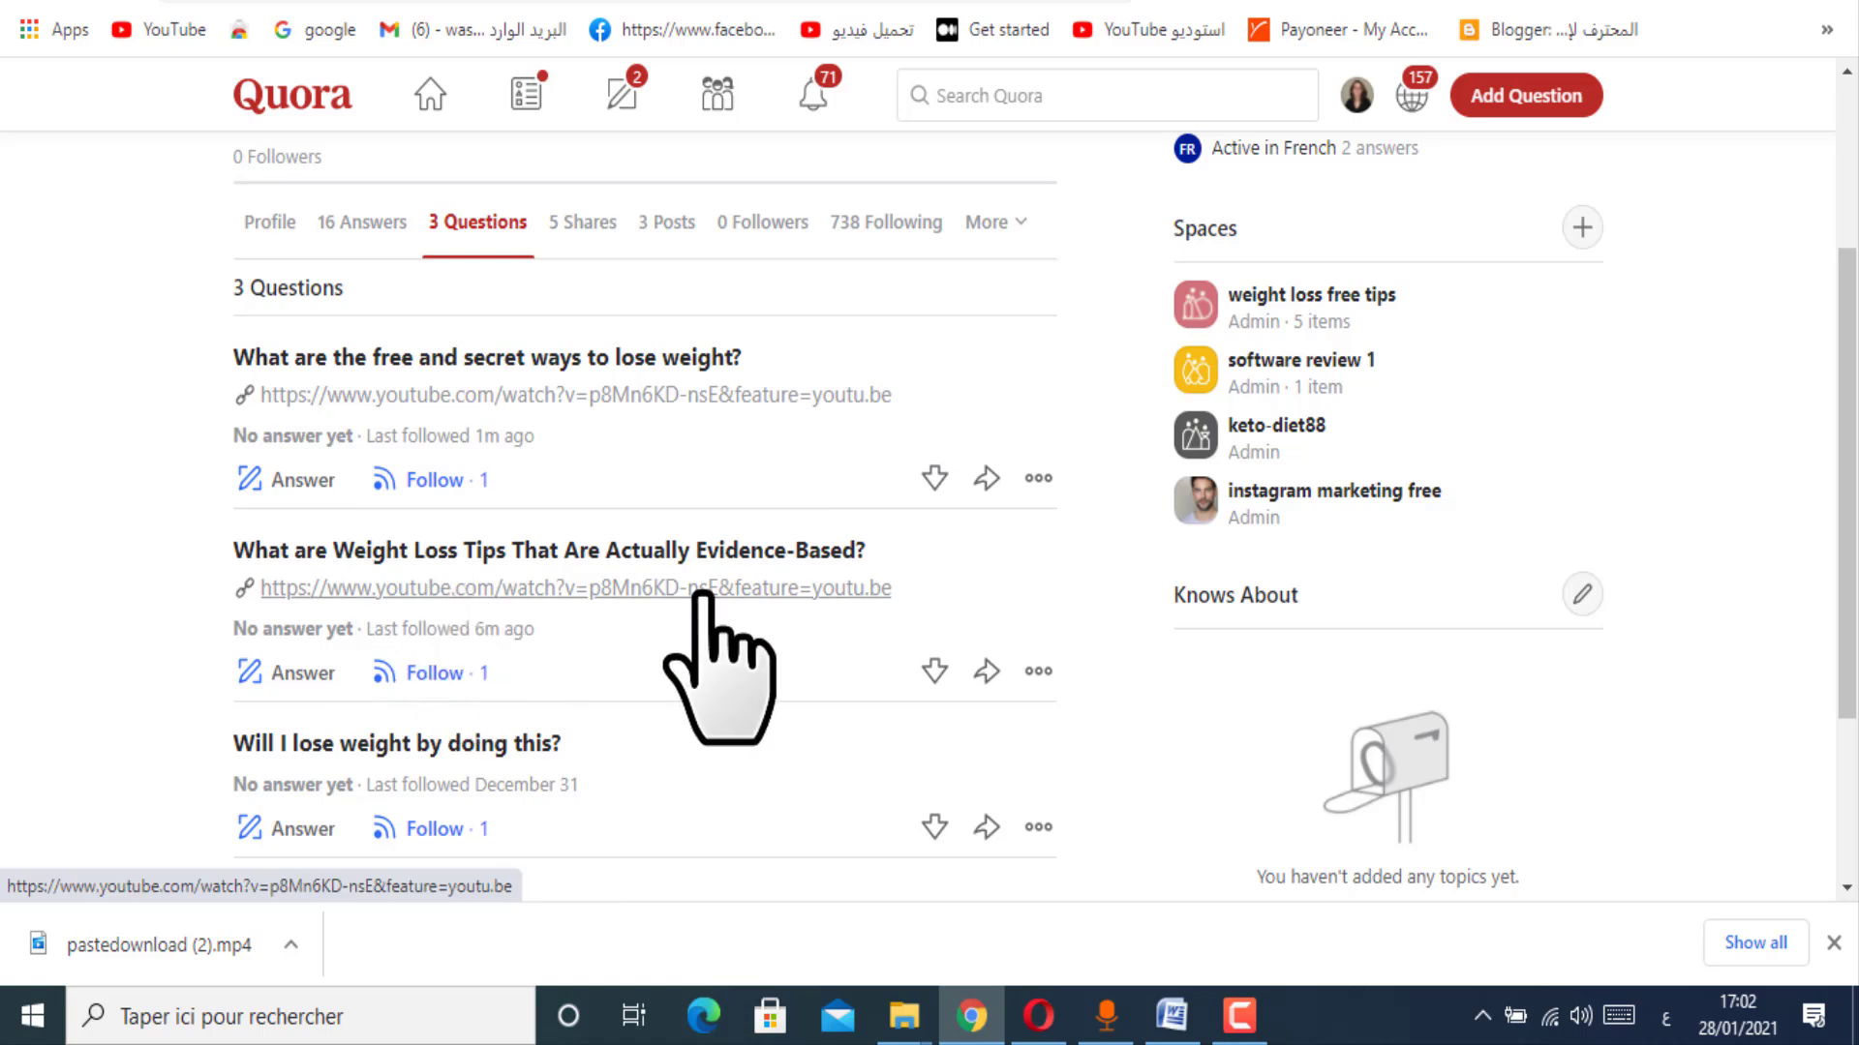
scroll(738, 573, "down", 2)
scroll(664, 602, "up", 2)
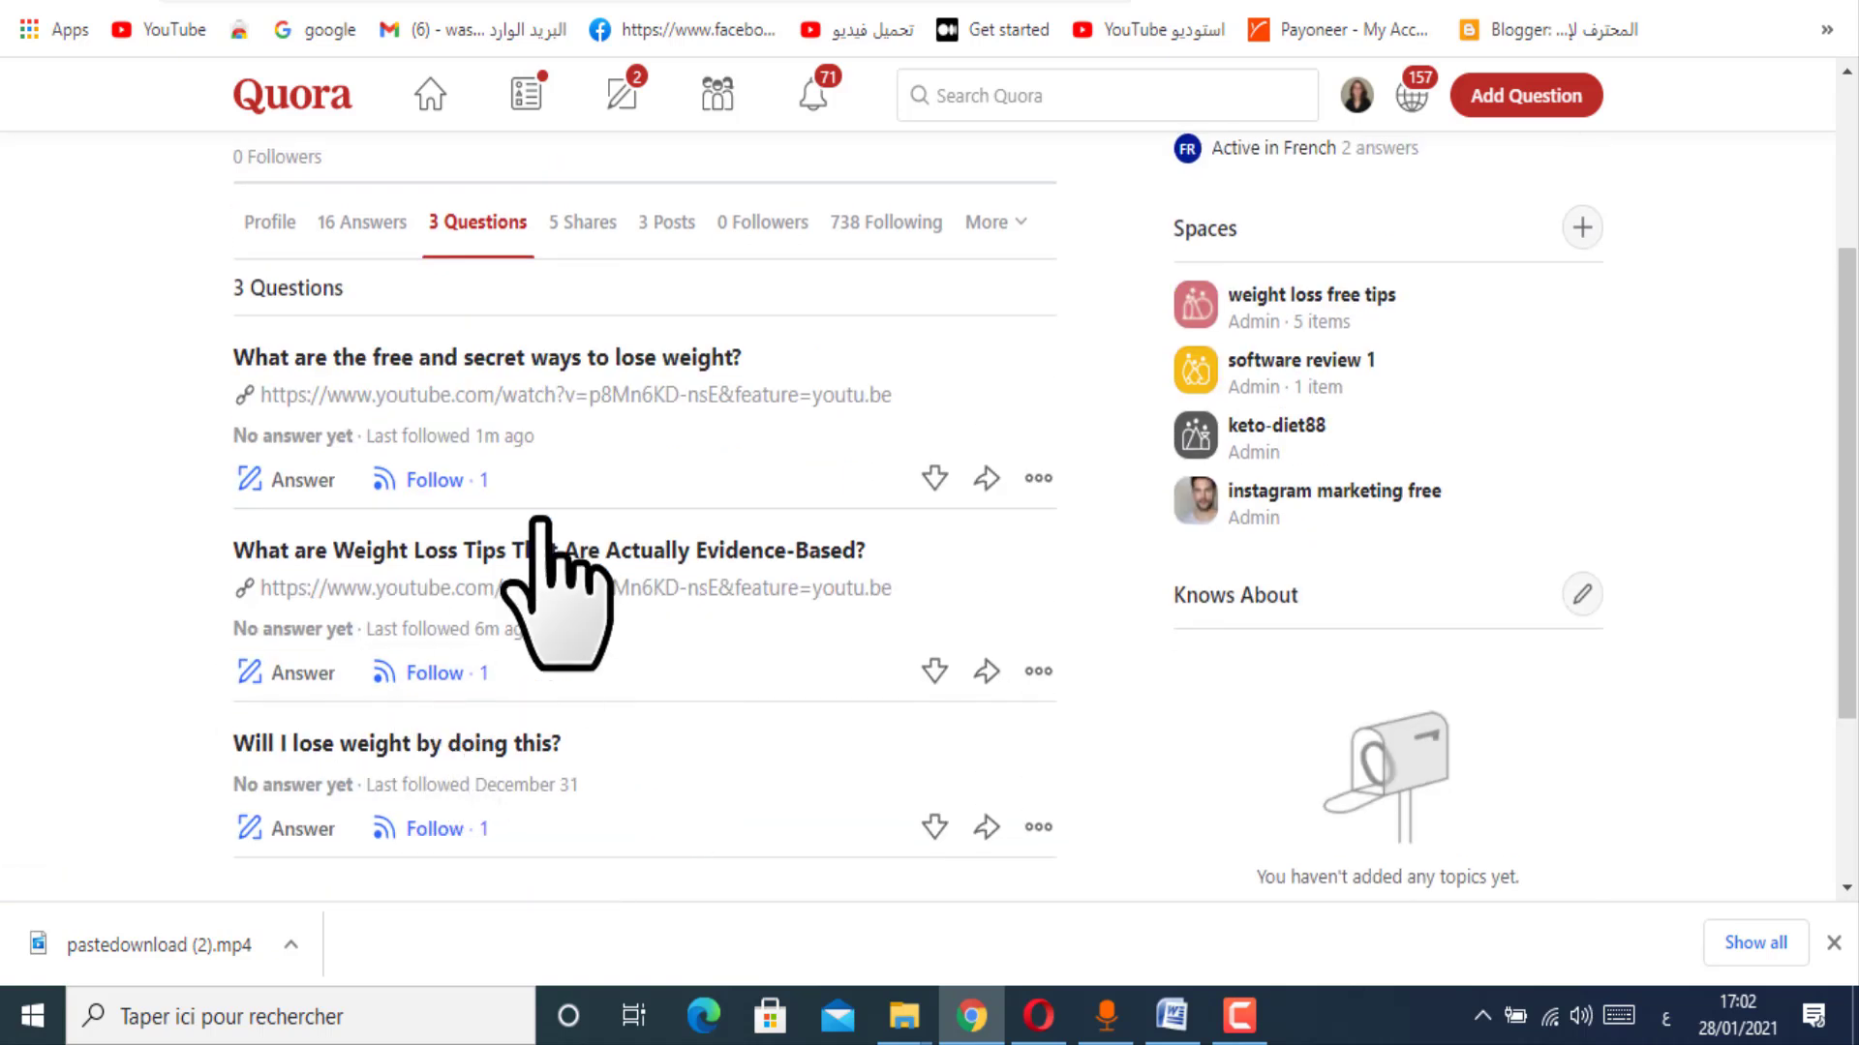
Step: Open the question "What are the free and secret ways to lose weight?", follow its source link to the YouTube video and pause playback
left_click(605, 358)
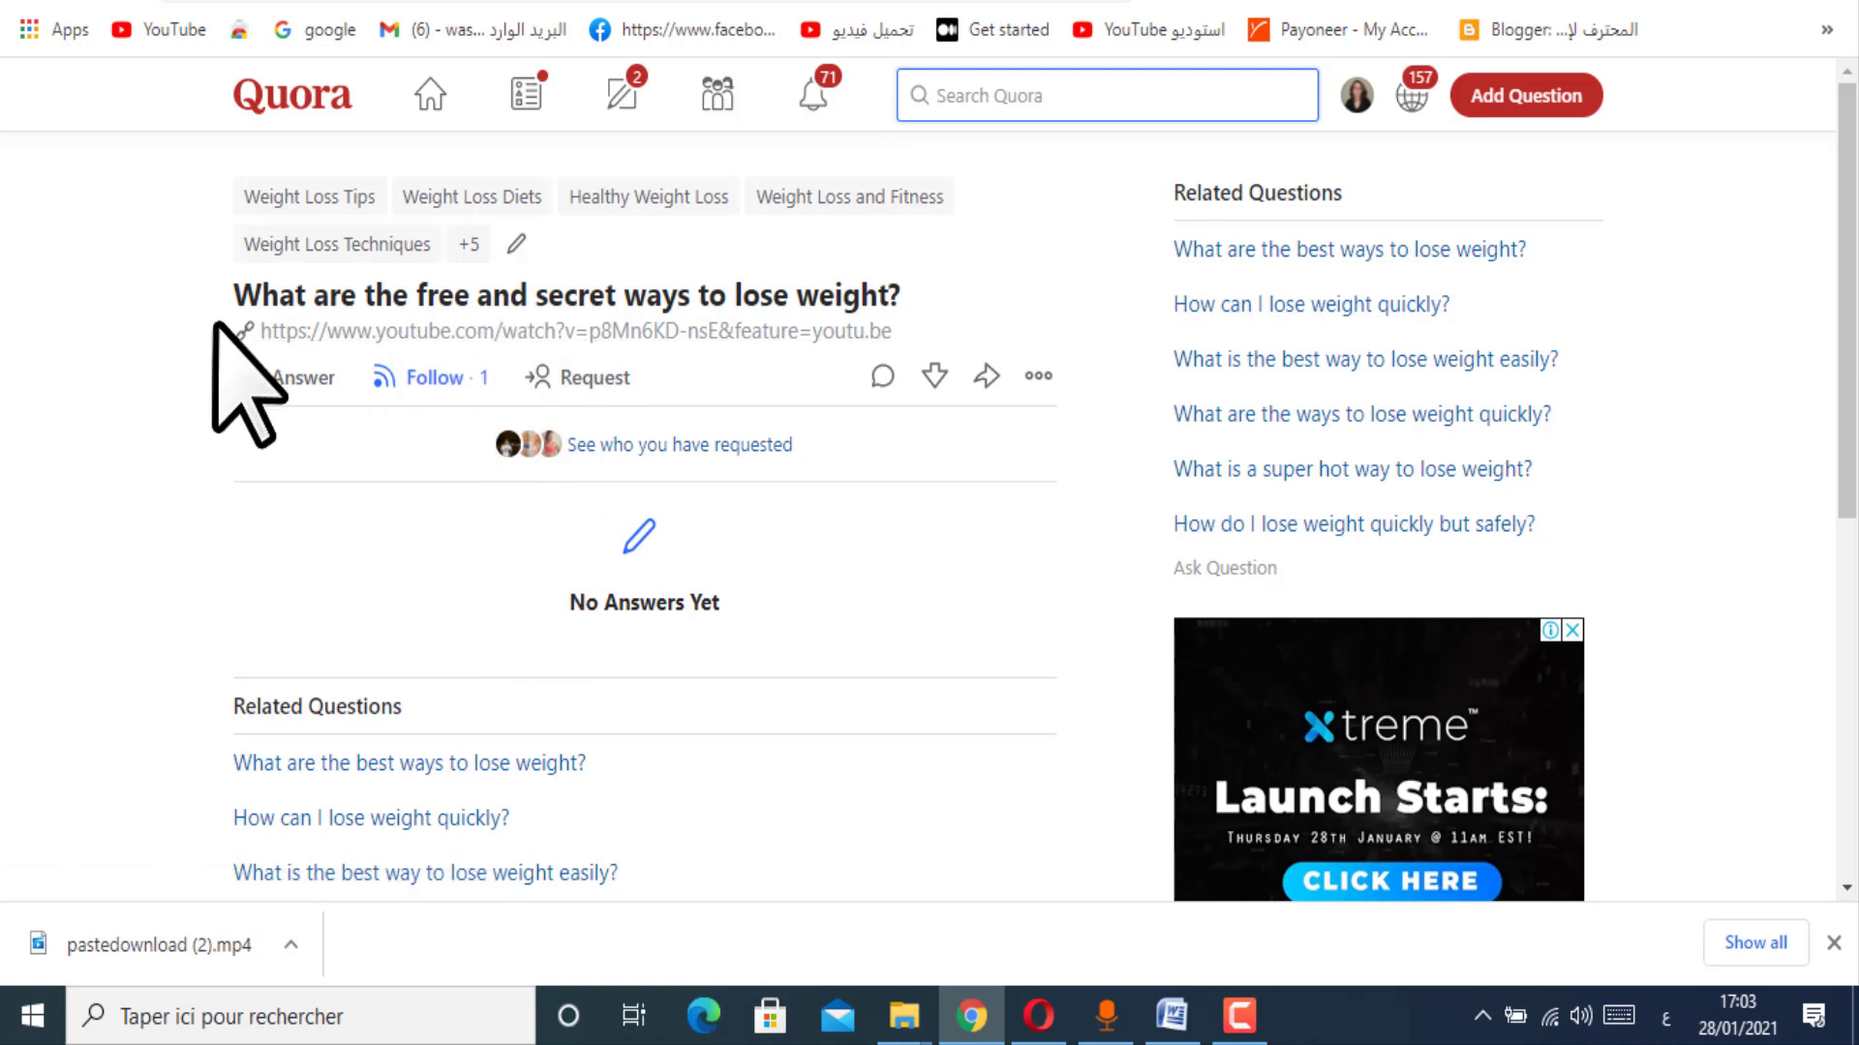
left_click_drag(652, 329, 370, 332)
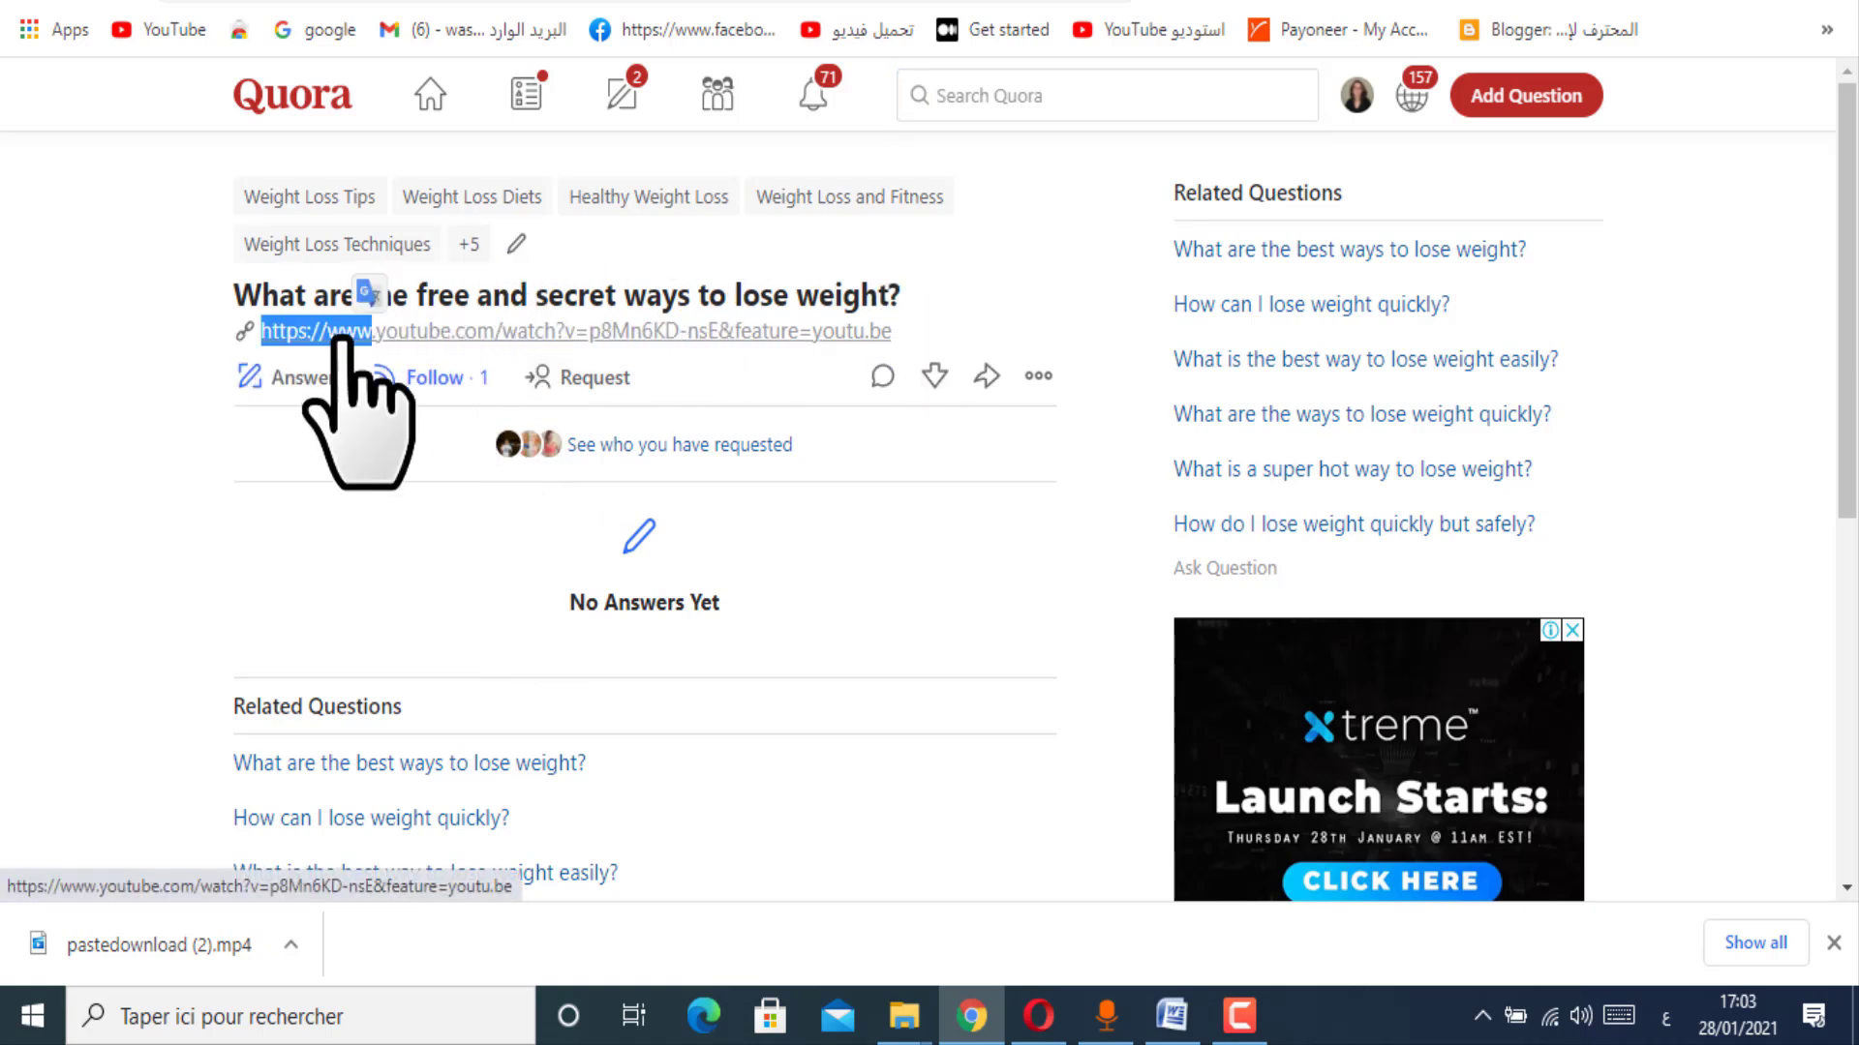
left_click(300, 341)
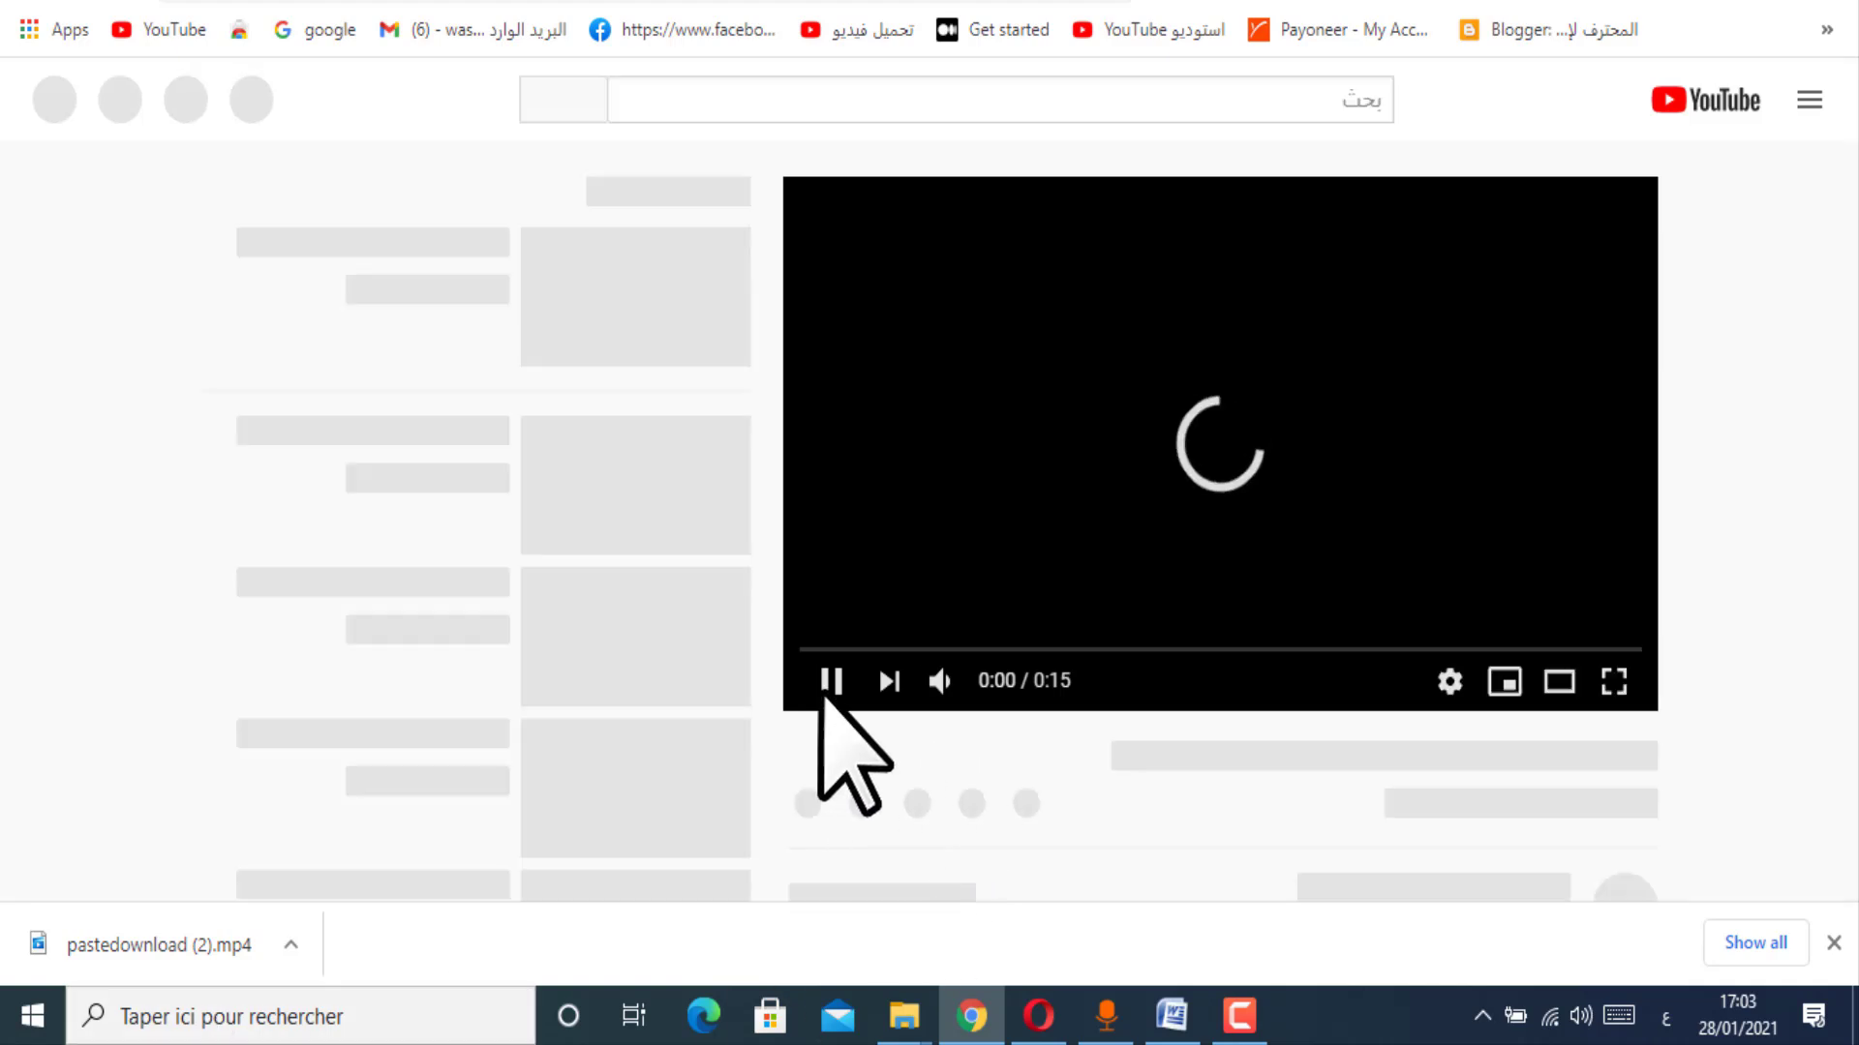
left_click(830, 689)
Step: Follow the shortened affiliate link in the video description and look through the landing page down to its footer
scroll(1113, 735, "down", 3)
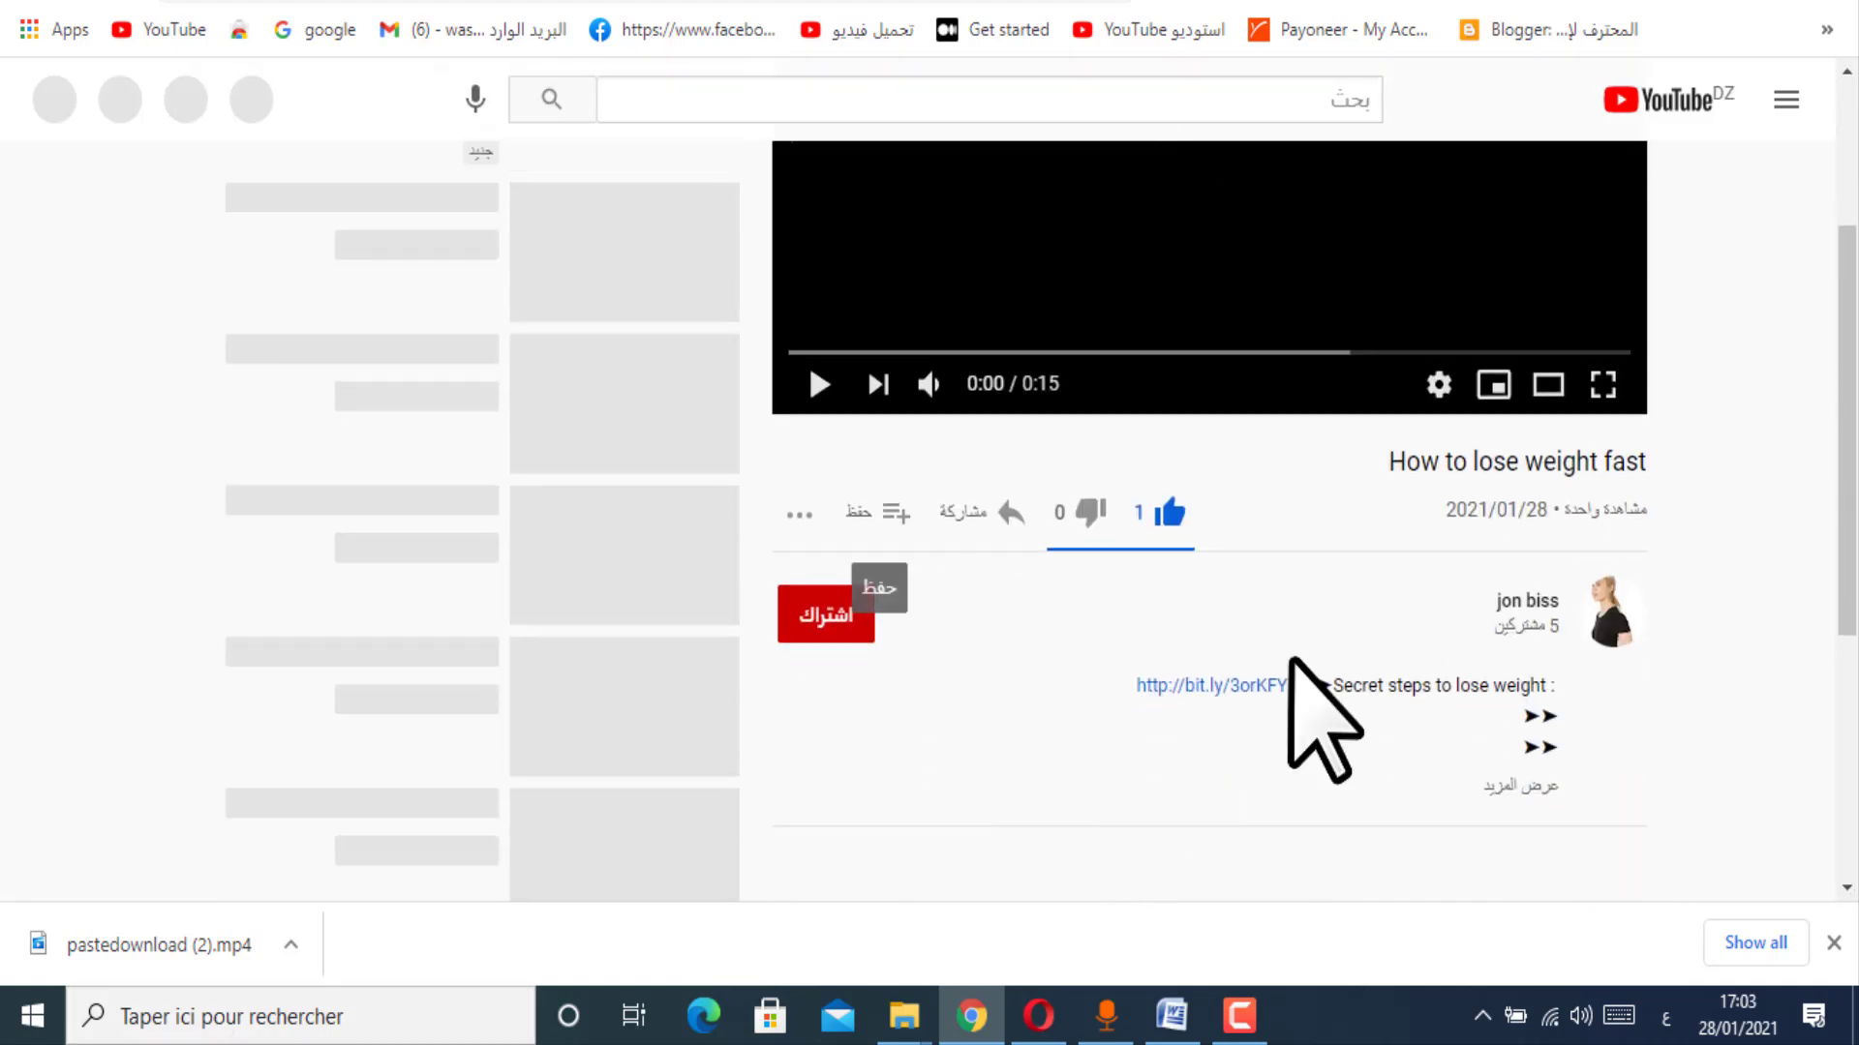
left_click(1200, 685)
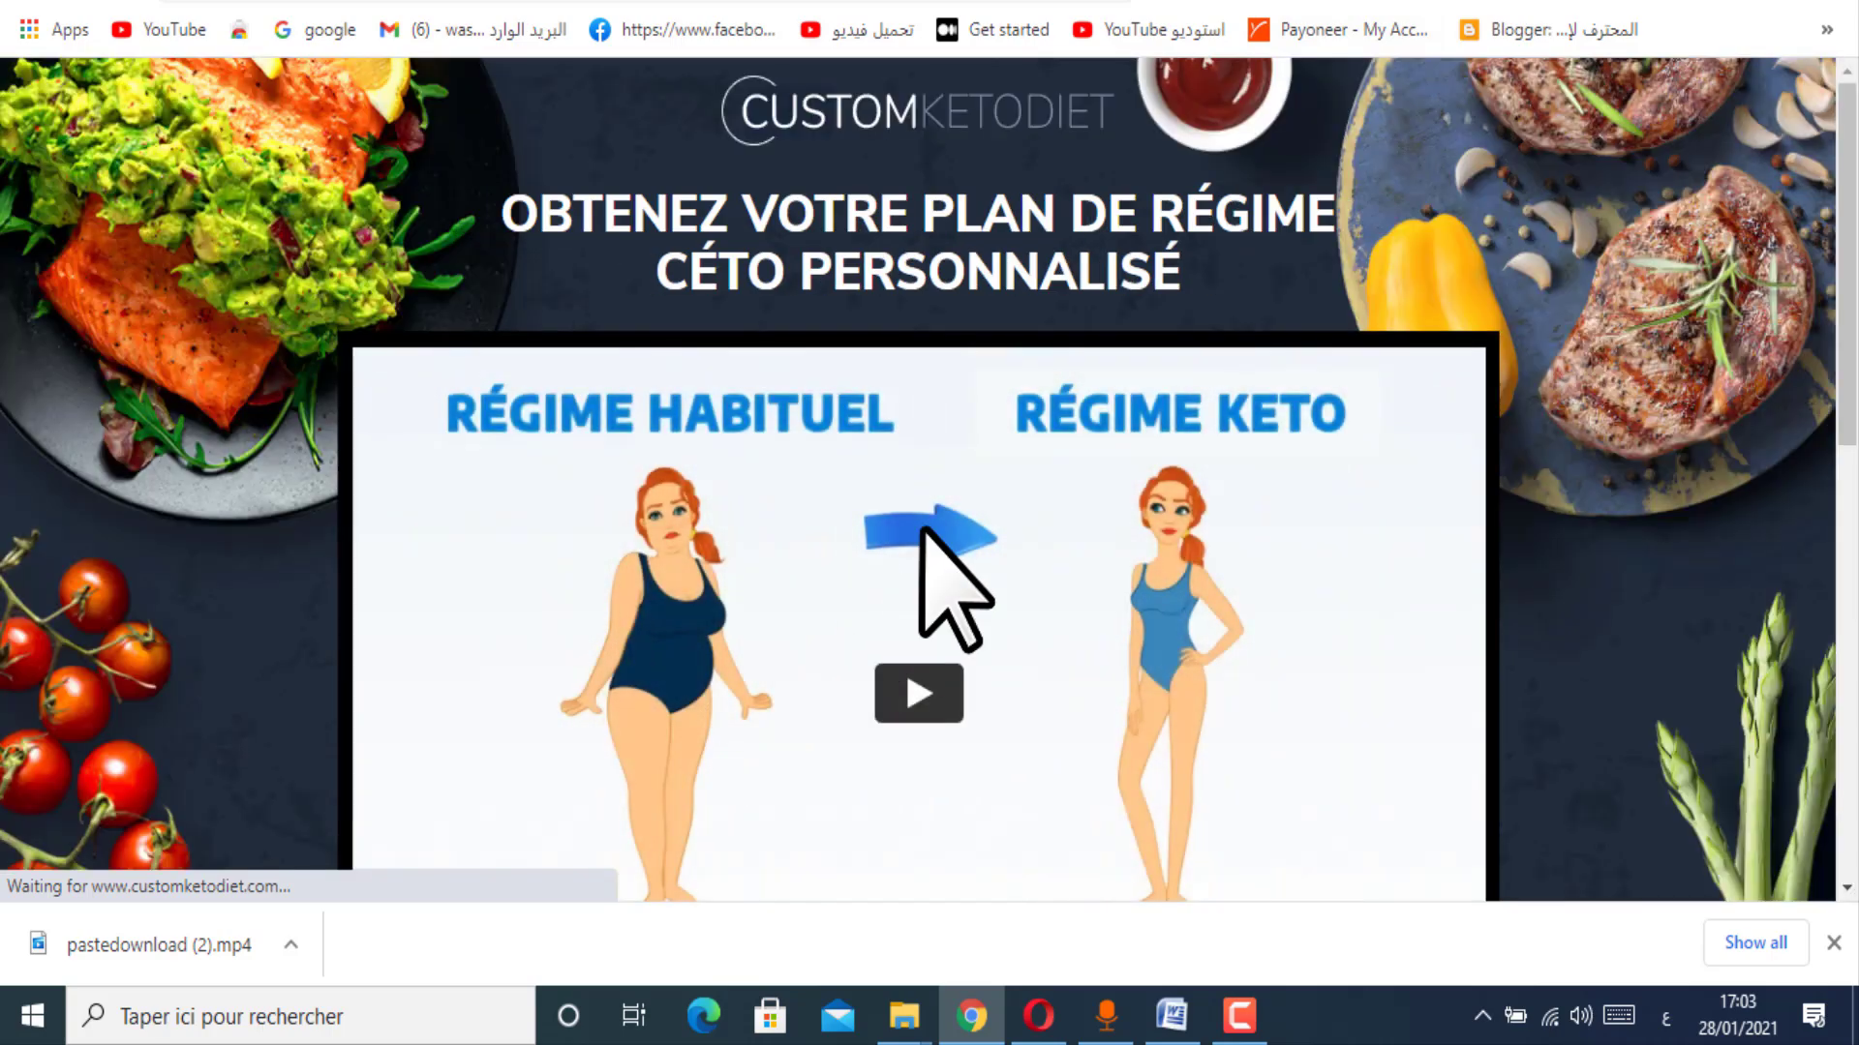
scroll(935, 580, "down", 10)
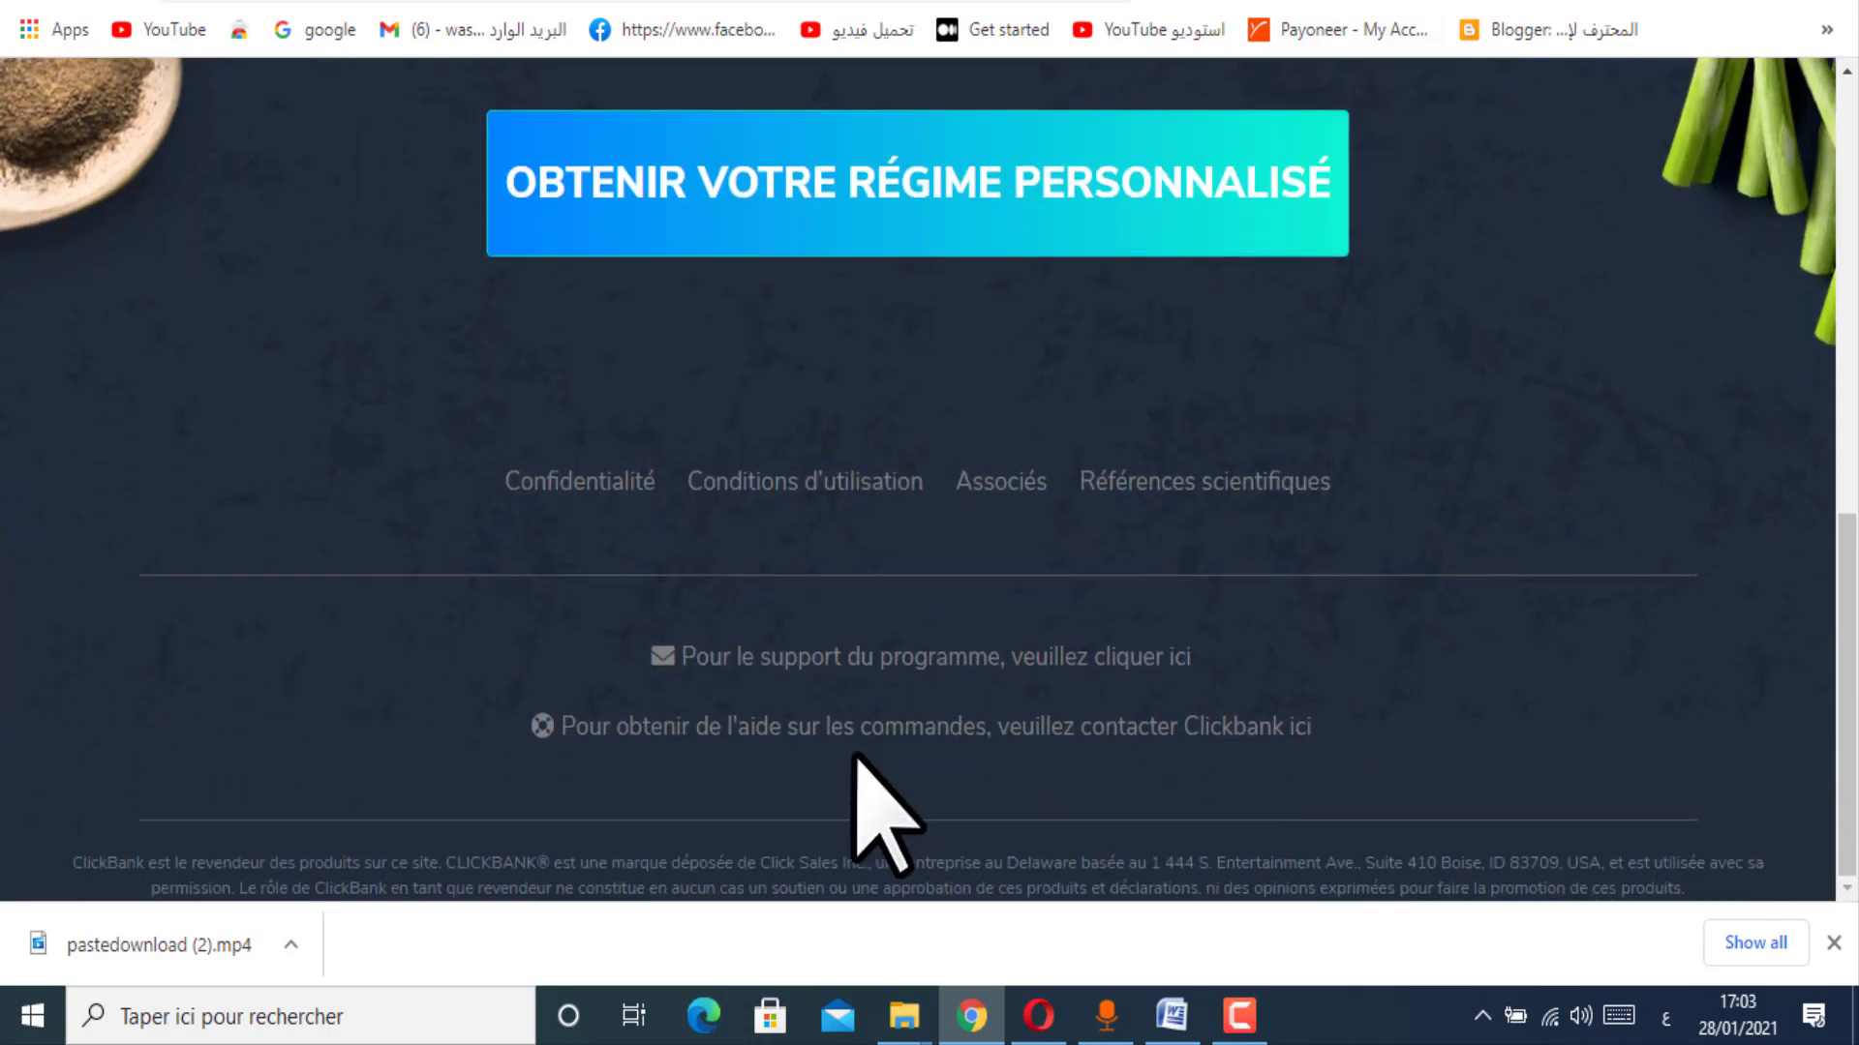